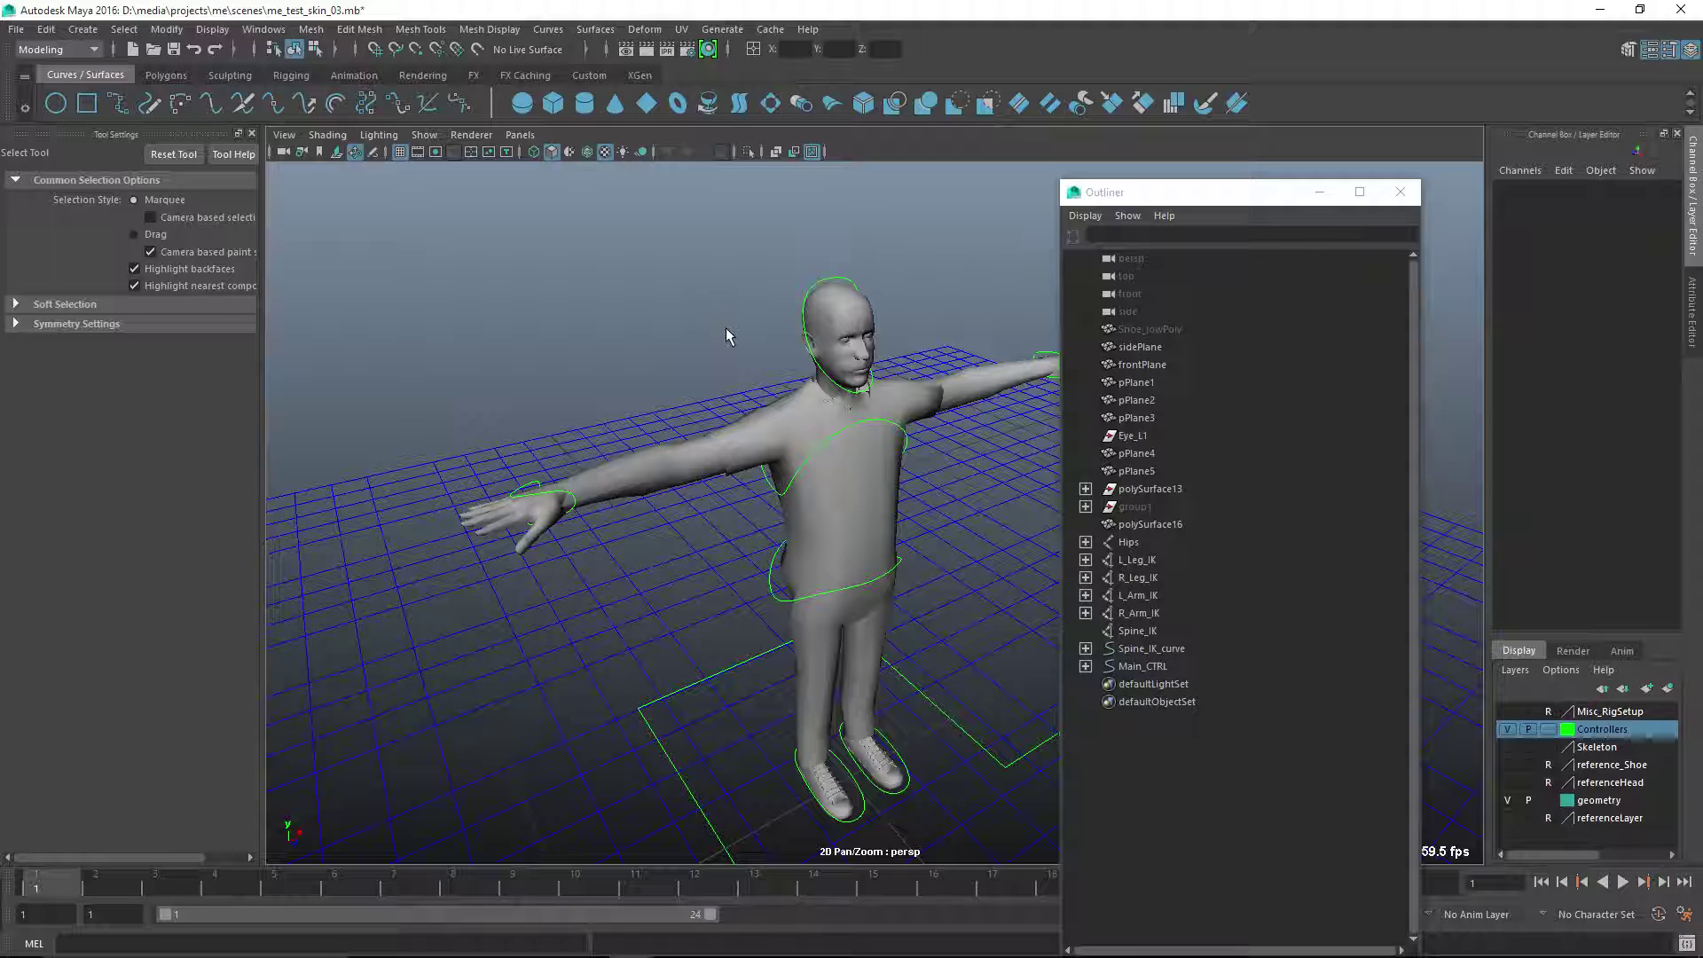
# - Examine the character and its control curves from several angles in the perspective view
pyautogui.keyDown('alt'); pyautogui.moveTo(780, 612); pyautogui.dragTo(726, 578, button='middle'); pyautogui.keyUp('alt')
pyautogui.keyDown('alt'); pyautogui.moveTo(745, 576); pyautogui.dragTo(844, 632); pyautogui.keyUp('alt')
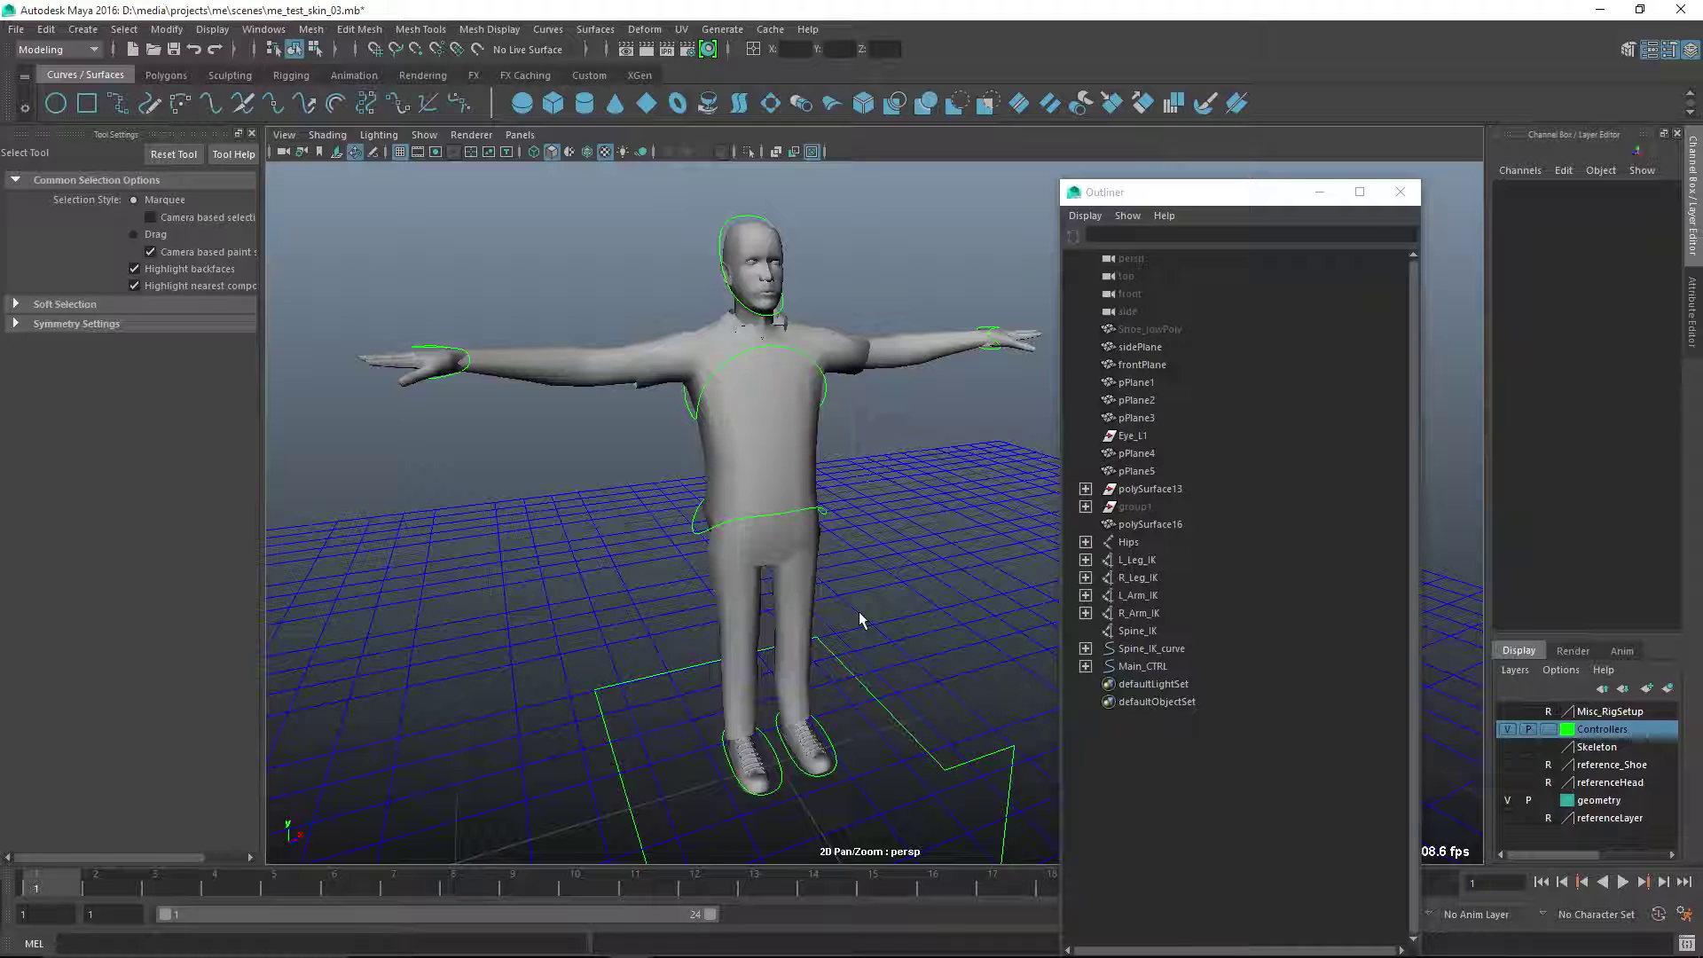
pyautogui.keyDown('alt'); pyautogui.moveTo(859, 619); pyautogui.dragTo(838, 603); pyautogui.keyUp('alt')
pyautogui.keyDown('alt'); pyautogui.moveTo(838, 603); pyautogui.dragTo(829, 585, button='middle'); pyautogui.keyUp('alt')
pyautogui.keyDown('alt'); pyautogui.moveTo(829, 585); pyautogui.dragTo(829, 567, button='right'); pyautogui.keyUp('alt')
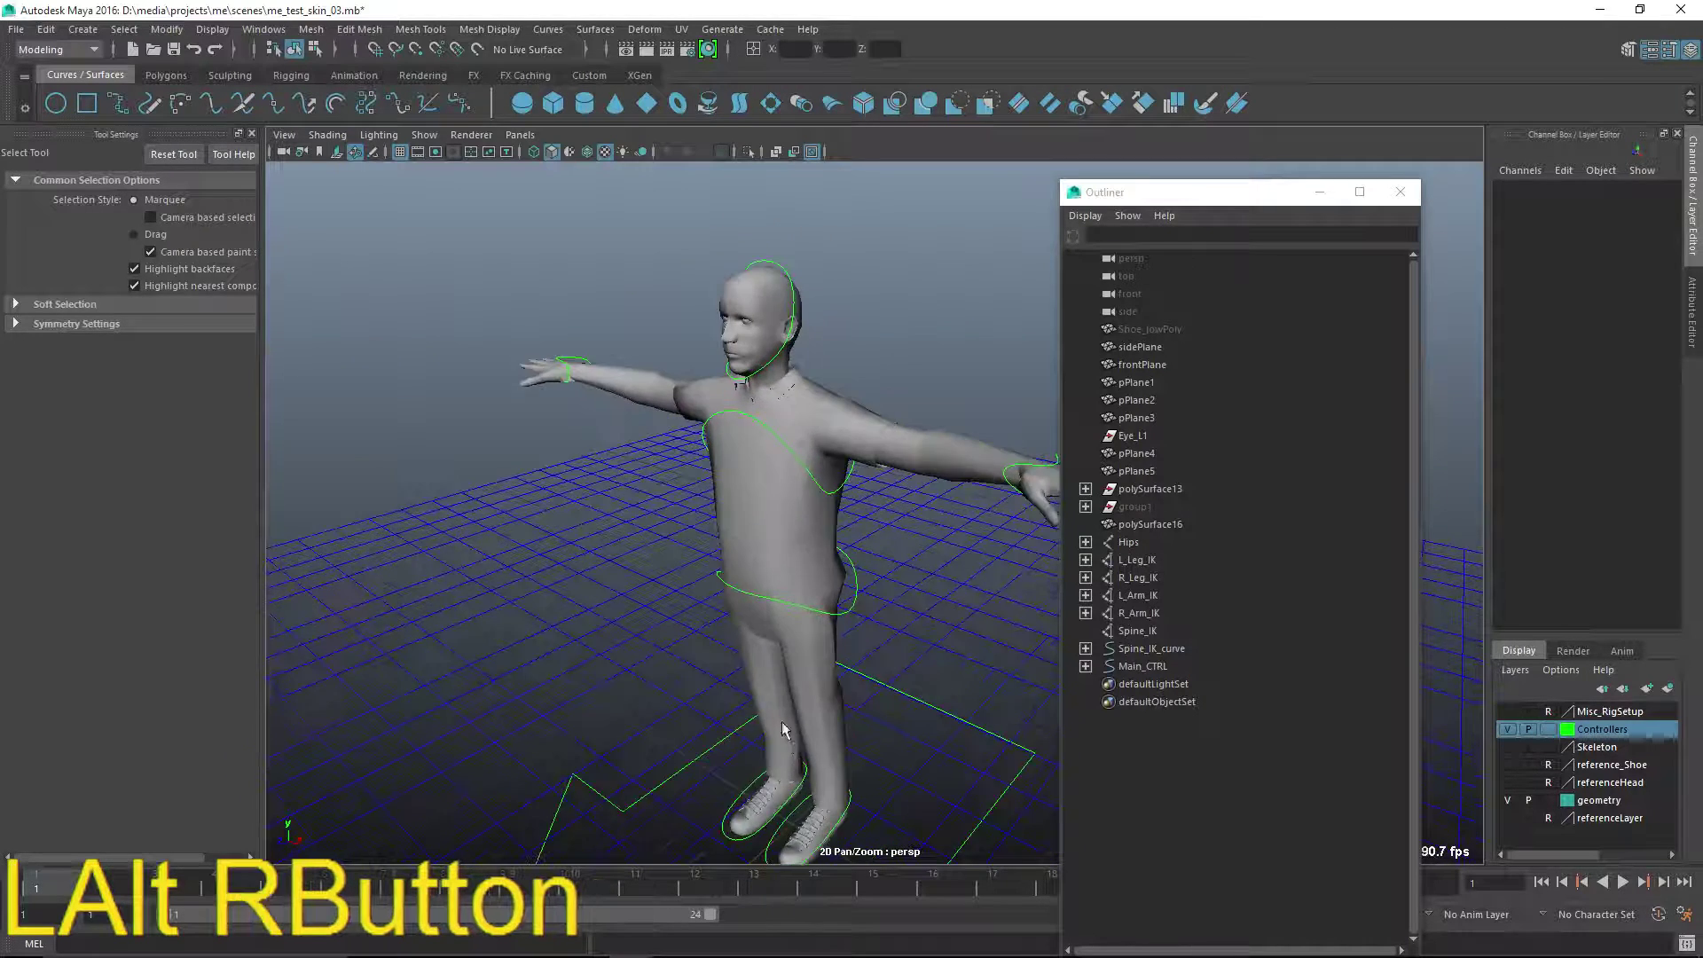
pyautogui.keyDown('alt'); pyautogui.moveTo(829, 567); pyautogui.dragTo(812, 575, button='middle'); pyautogui.keyUp('alt')
pyautogui.keyDown('alt'); pyautogui.moveTo(811, 575); pyautogui.dragTo(841, 614); pyautogui.keyUp('alt')
pyautogui.keyDown('alt'); pyautogui.moveTo(841, 614); pyautogui.dragTo(843, 612, button='right'); pyautogui.keyUp('alt')
pyautogui.keyDown('alt'); pyautogui.moveTo(844, 612); pyautogui.dragTo(859, 638); pyautogui.keyUp('alt')
pyautogui.keyDown('alt'); pyautogui.moveTo(860, 639); pyautogui.dragTo(886, 662, button='right'); pyautogui.keyUp('alt')
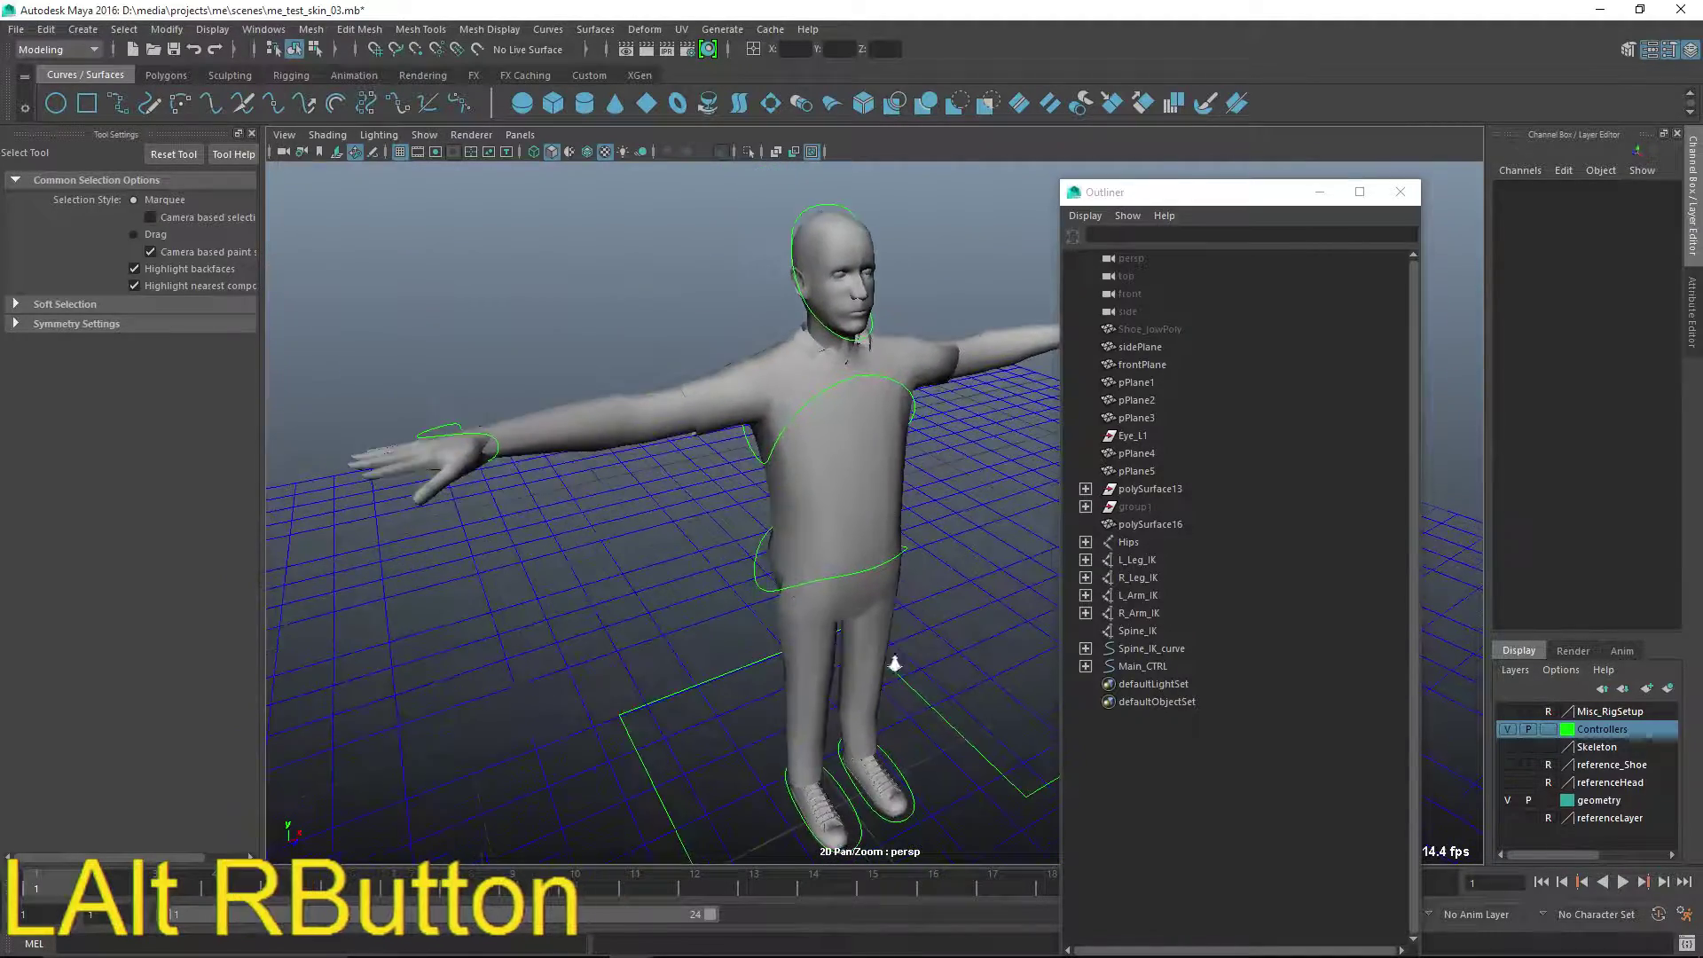
pyautogui.keyDown('alt'); pyautogui.moveTo(886, 662); pyautogui.dragTo(734, 581, button='middle'); pyautogui.keyUp('alt')
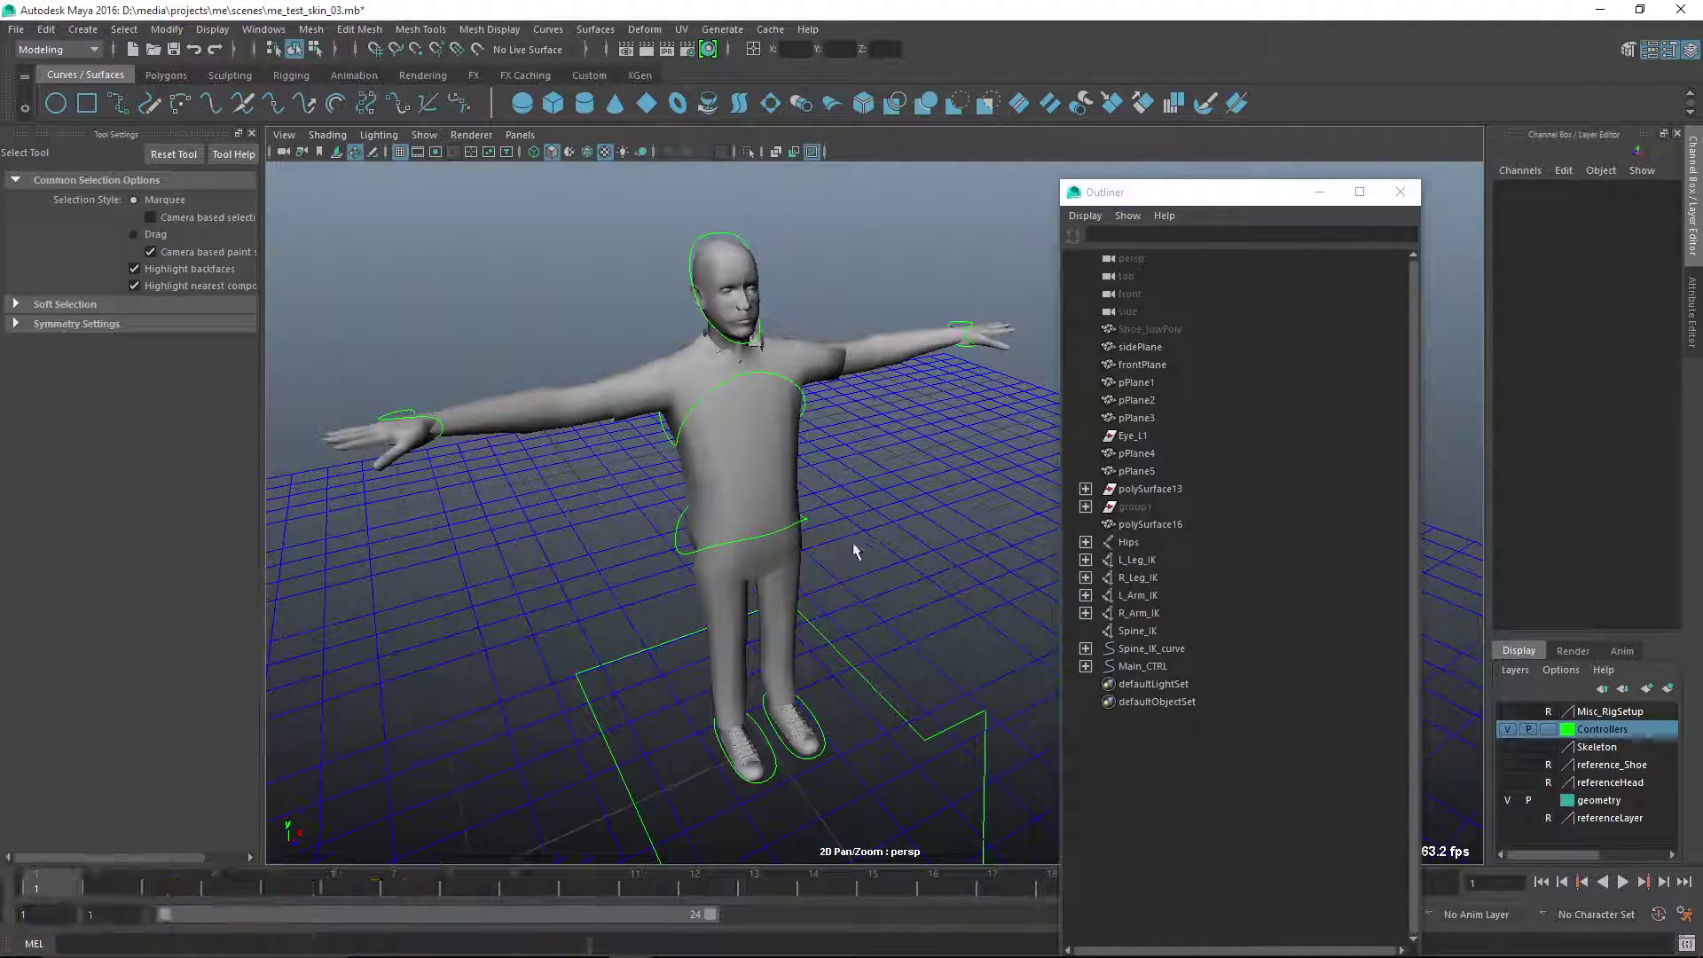
# - Move the Outliner window higher on the screen and select the hip control curve around the character's waist
pyautogui.moveTo(1096, 177); pyautogui.dragTo(1072, 86)
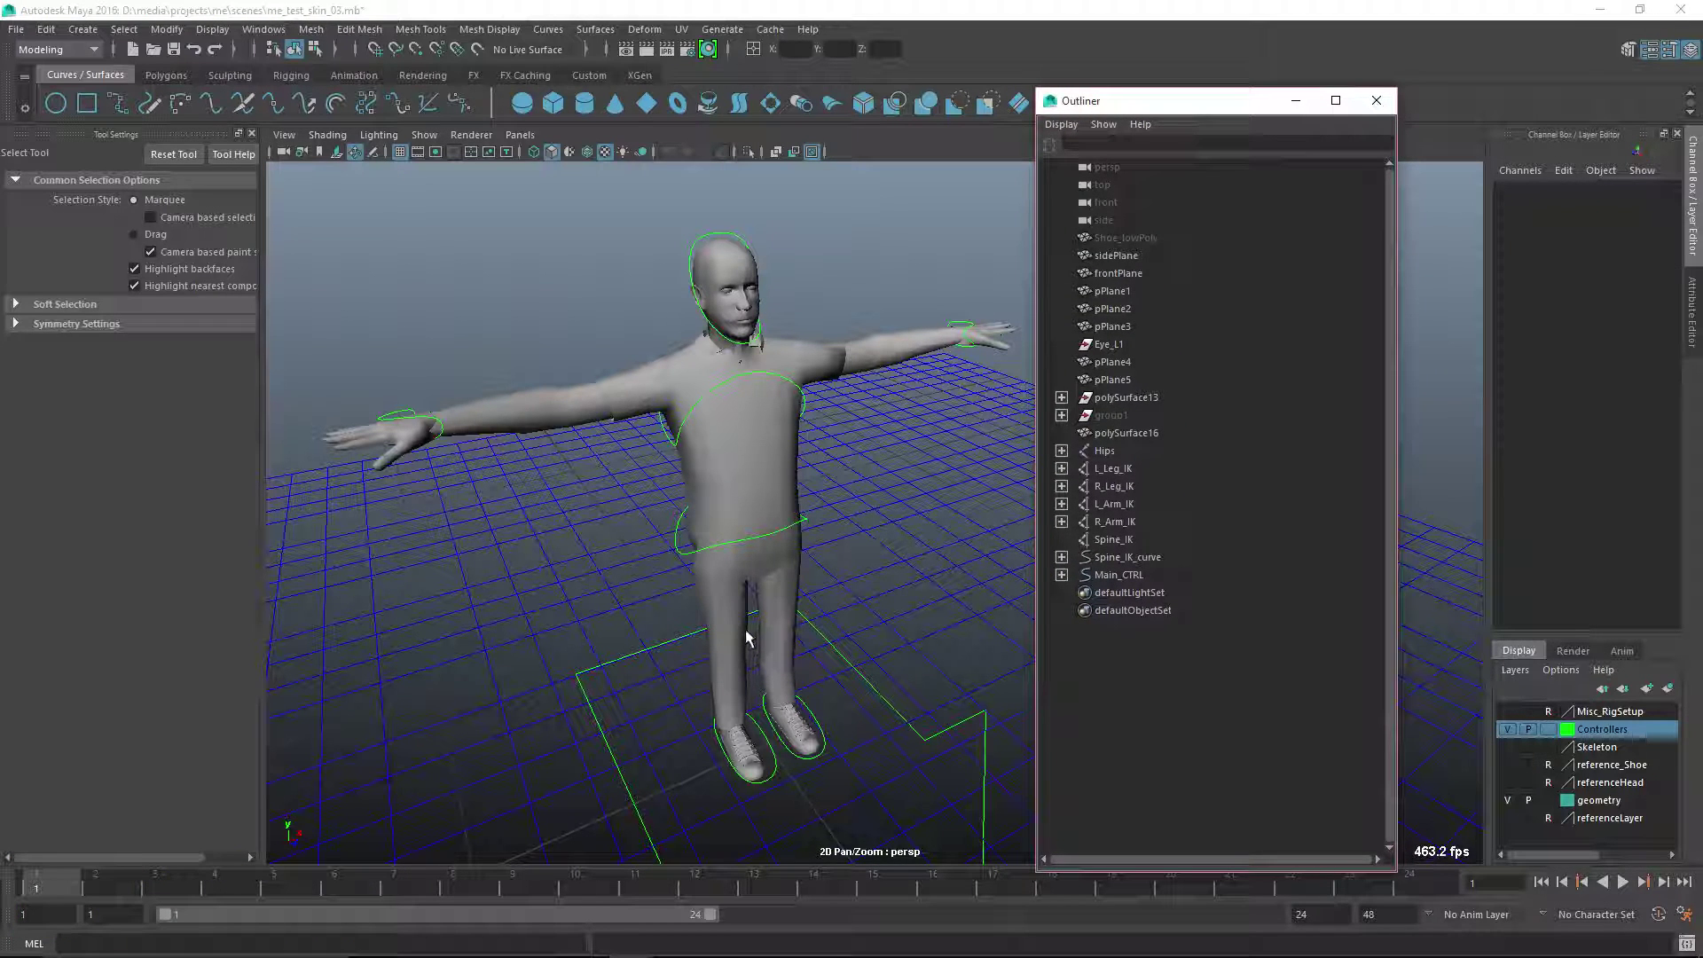
pyautogui.keyDown('alt'); pyautogui.moveTo(802, 638); pyautogui.dragTo(772, 620); pyautogui.keyUp('alt')
pyautogui.keyDown('alt'); pyautogui.moveTo(772, 620); pyautogui.dragTo(919, 753, button='middle'); pyautogui.keyUp('alt')
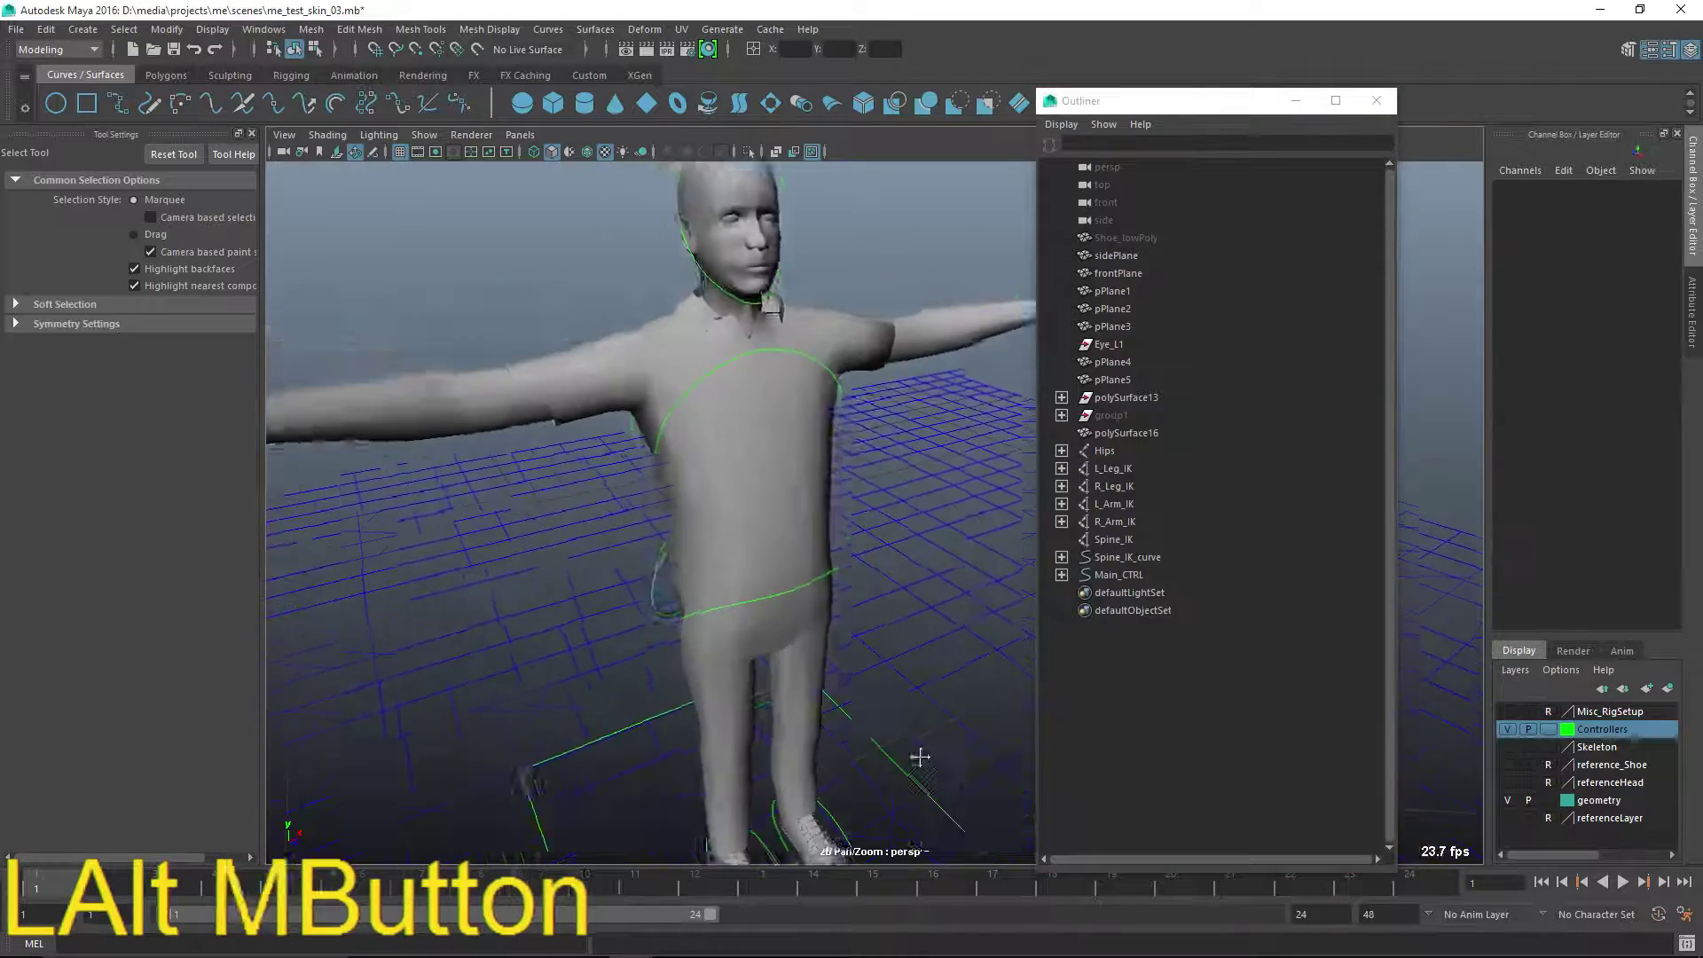
pyautogui.keyDown('alt'); pyautogui.moveTo(920, 753); pyautogui.dragTo(866, 550); pyautogui.keyUp('alt')
pyautogui.click(862, 558)
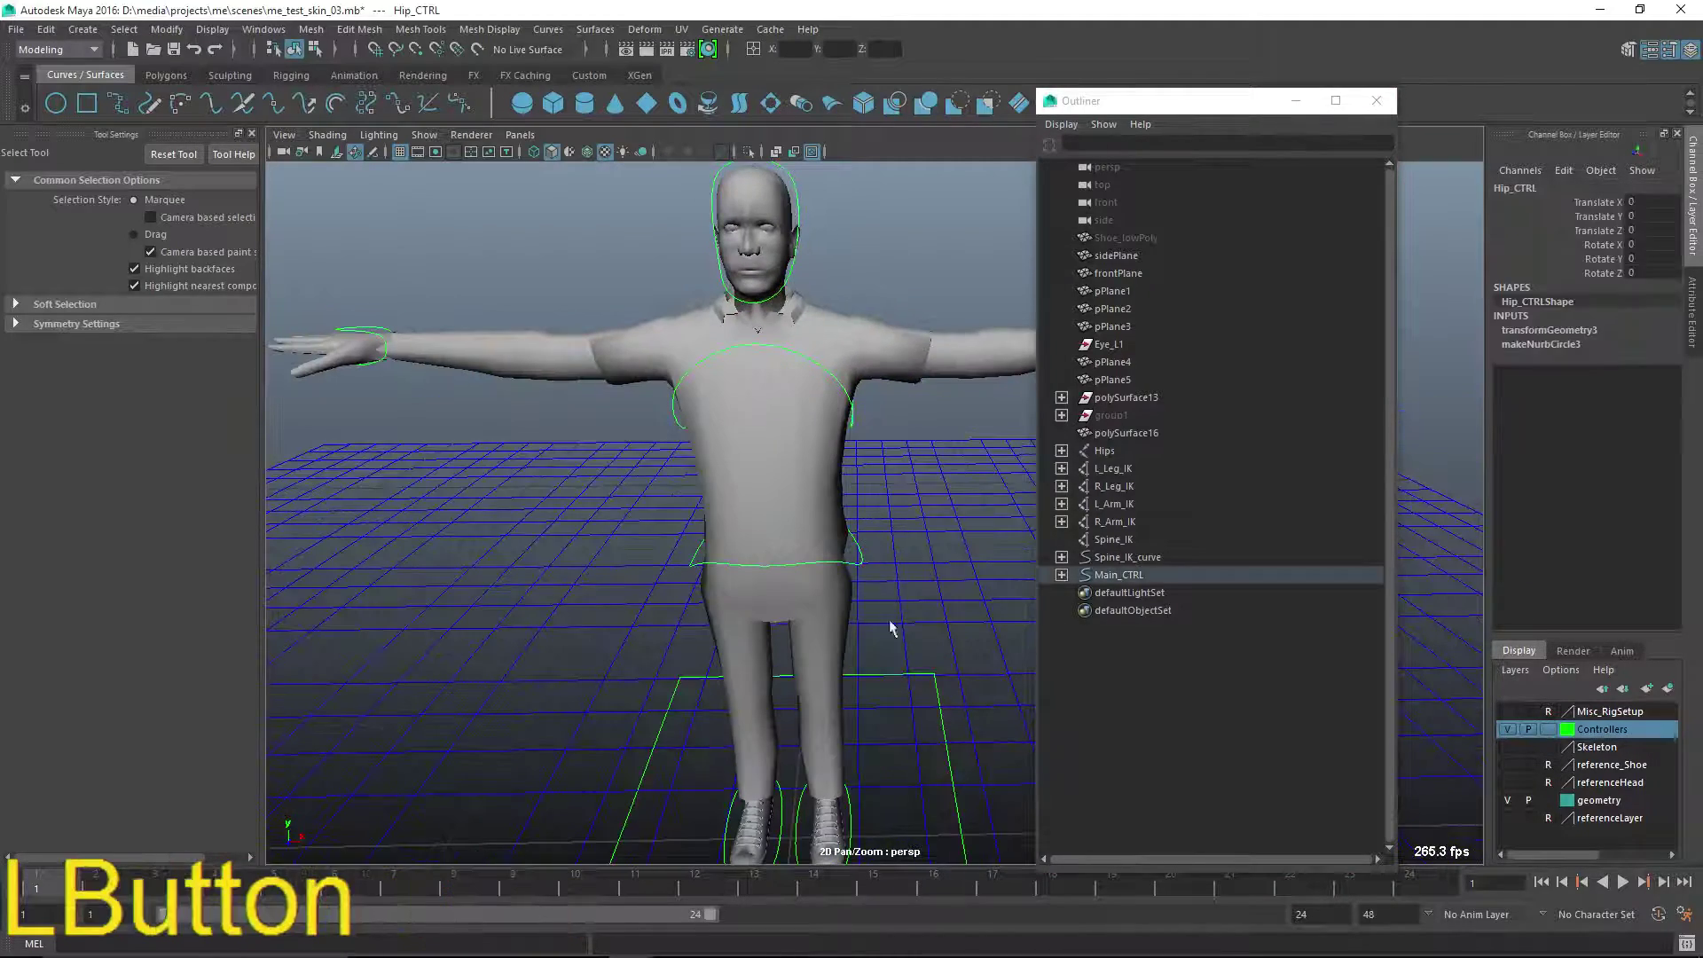
# - Play back the existing character animation on the timeline and stop it
pyautogui.keyDown('alt'); pyautogui.moveTo(890, 620); pyautogui.dragTo(785, 667, button='right'); pyautogui.keyUp('alt')
pyautogui.keyDown('alt'); pyautogui.moveTo(820, 532); pyautogui.dragTo(874, 590); pyautogui.keyUp('alt')
pyautogui.keyDown('alt'); pyautogui.moveTo(873, 590); pyautogui.dragTo(798, 612, button='right'); pyautogui.keyUp('alt')
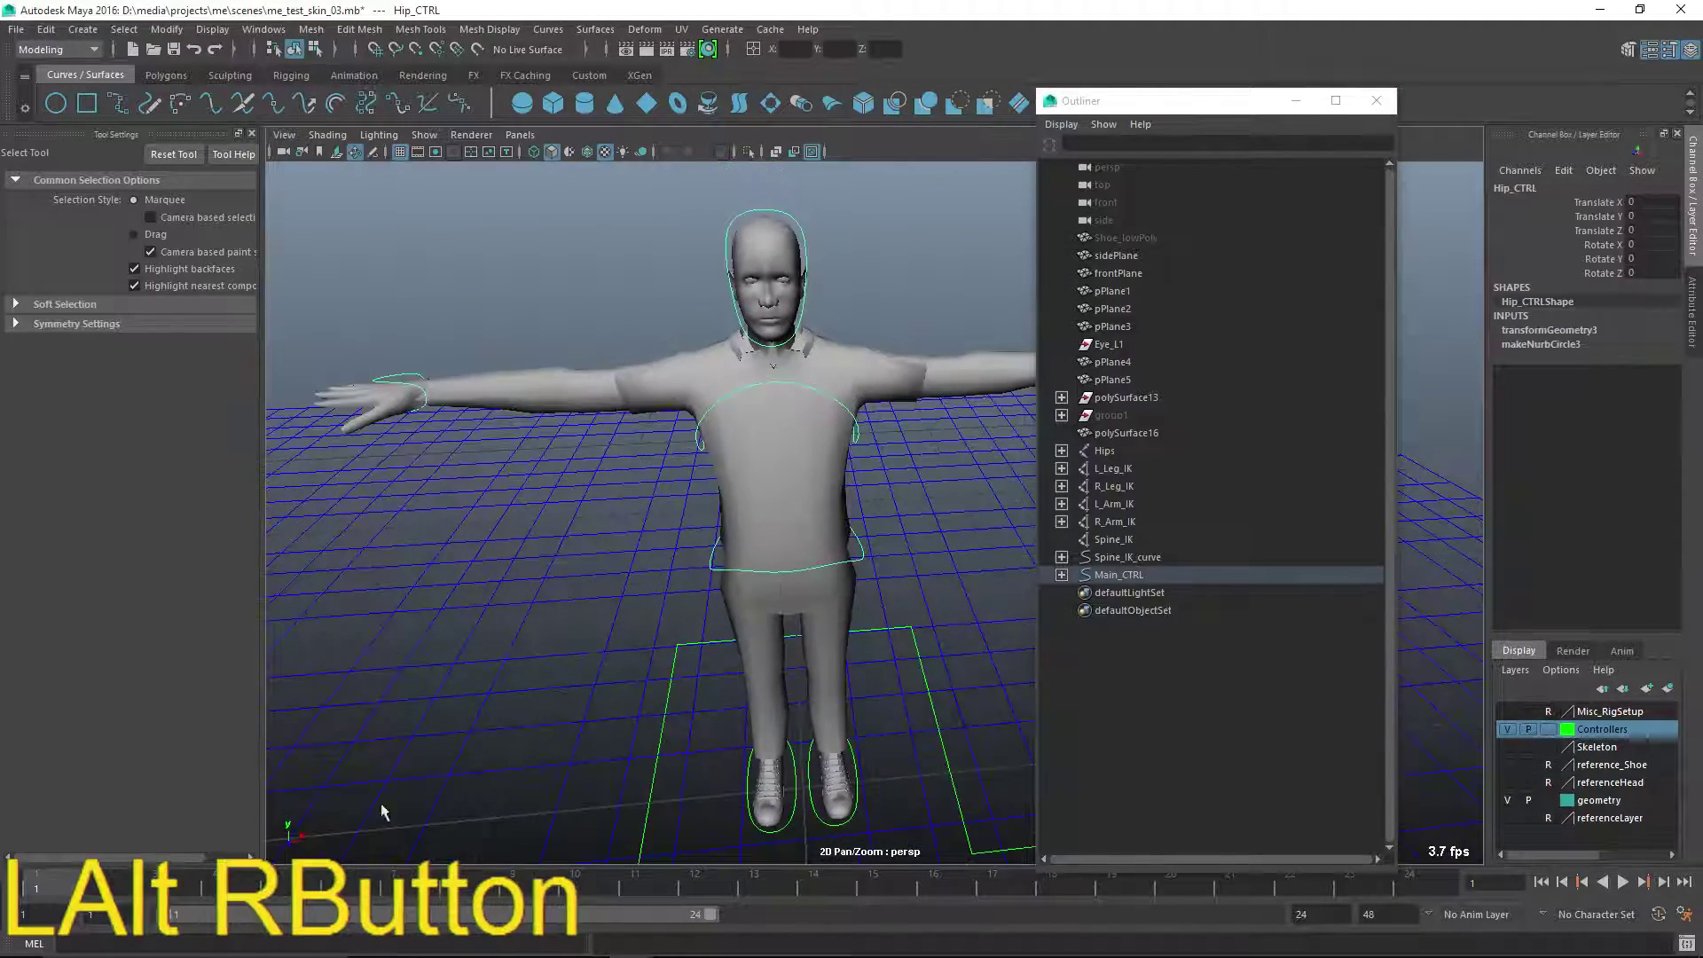
pyautogui.moveTo(169, 887); pyautogui.dragTo(19, 862)
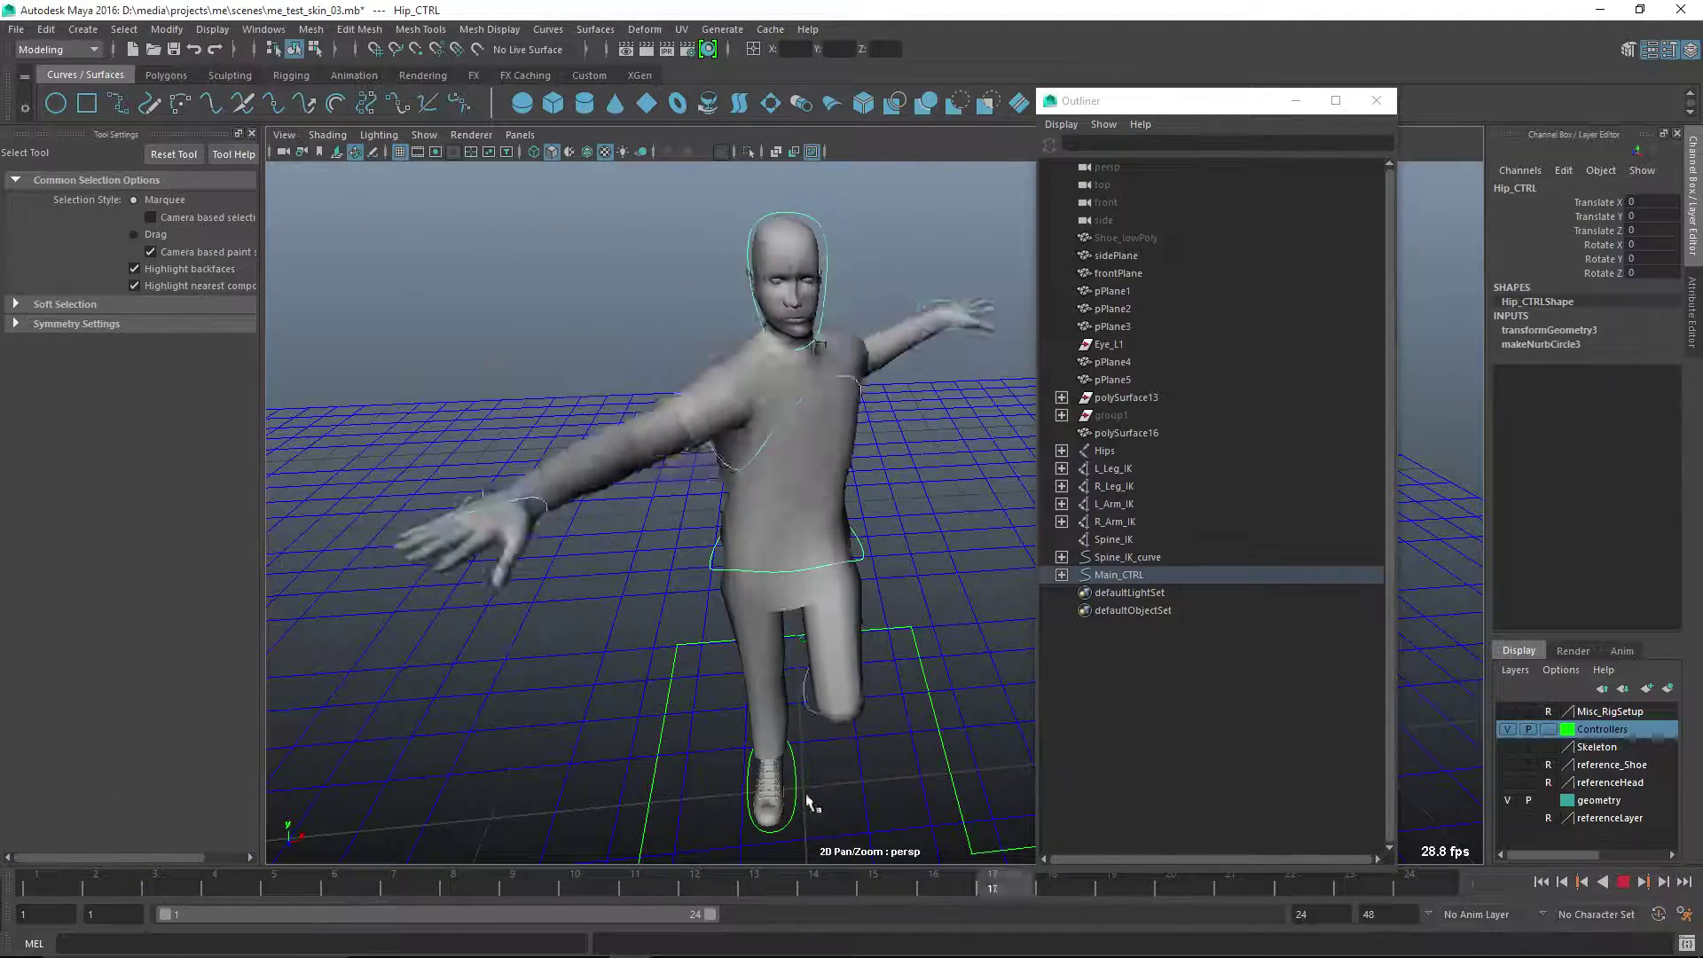
pyautogui.press('Escape')
# - Test the hip control by rotating it, and undo each rotation
pyautogui.keyDown('alt'); pyautogui.moveTo(615, 627); pyautogui.dragTo(568, 660); pyautogui.keyUp('alt')
pyautogui.keyDown('alt'); pyautogui.moveTo(568, 661); pyautogui.dragTo(759, 705, button='right'); pyautogui.keyUp('alt')
pyautogui.keyDown('alt'); pyautogui.moveTo(857, 568); pyautogui.dragTo(810, 578); pyautogui.keyUp('alt')
pyautogui.press('e')
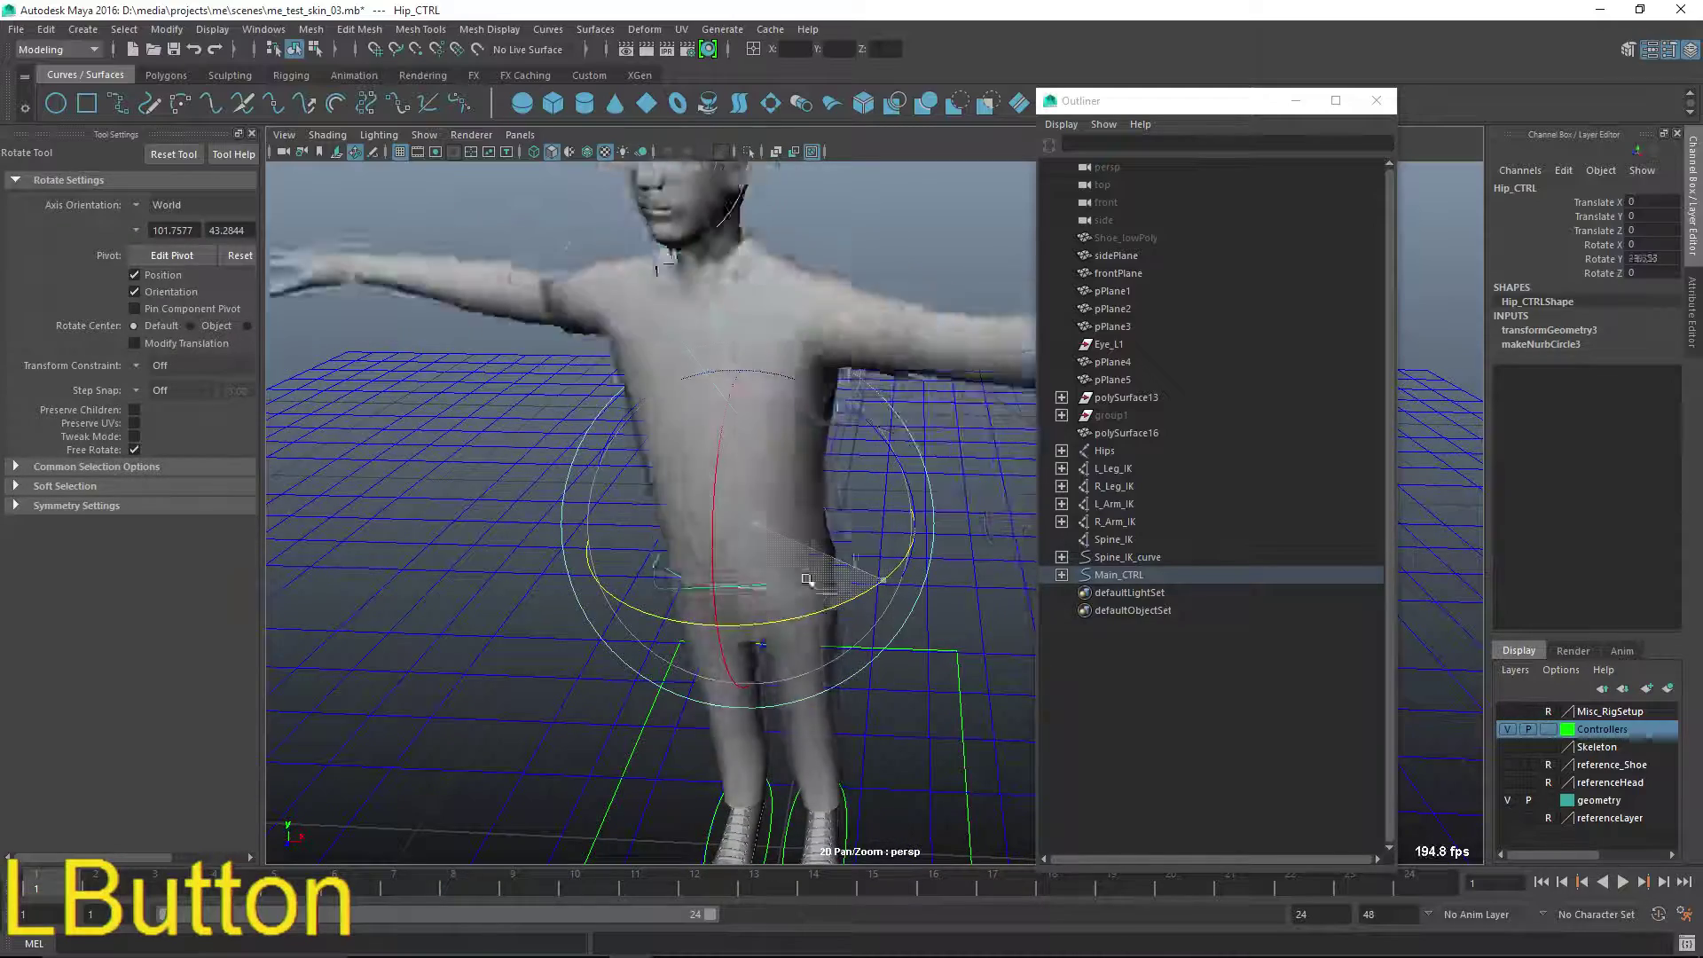
pyautogui.hotkey('ctrl', 'z')
pyautogui.keyDown('alt'); pyautogui.moveTo(810, 577); pyautogui.dragTo(830, 622, button='right'); pyautogui.keyUp('alt')
pyautogui.moveTo(826, 620); pyautogui.dragTo(874, 562)
pyautogui.hotkey('ctrl', 'z')
pyautogui.keyDown('alt'); pyautogui.moveTo(938, 459); pyautogui.dragTo(955, 490, button='middle'); pyautogui.keyUp('alt')
pyautogui.press('q')
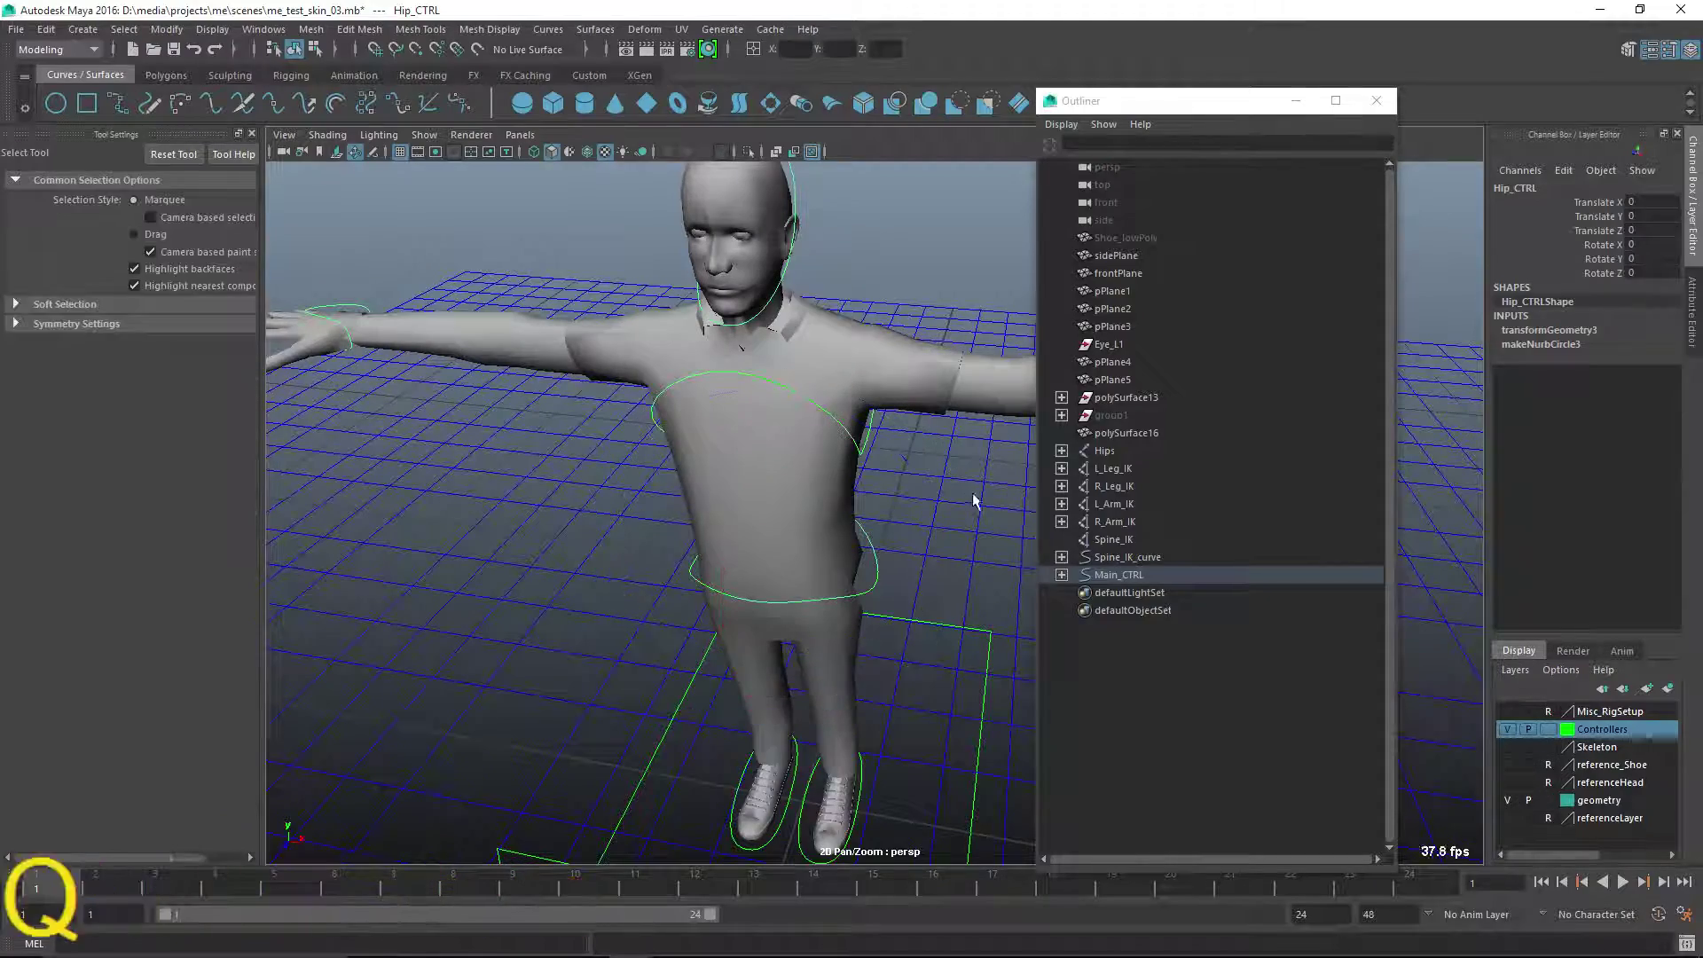
# - Test the chest control by rotating it, and undo the rotation
pyautogui.click(867, 438)
pyautogui.press('e')
pyautogui.moveTo(866, 395); pyautogui.dragTo(786, 373)
pyautogui.hotkey('ctrl', 'z')
pyautogui.keyDown('alt'); pyautogui.moveTo(851, 567); pyautogui.dragTo(929, 691); pyautogui.keyUp('alt')
pyautogui.keyDown('alt'); pyautogui.moveTo(930, 692); pyautogui.dragTo(892, 612, button='middle'); pyautogui.keyUp('alt')
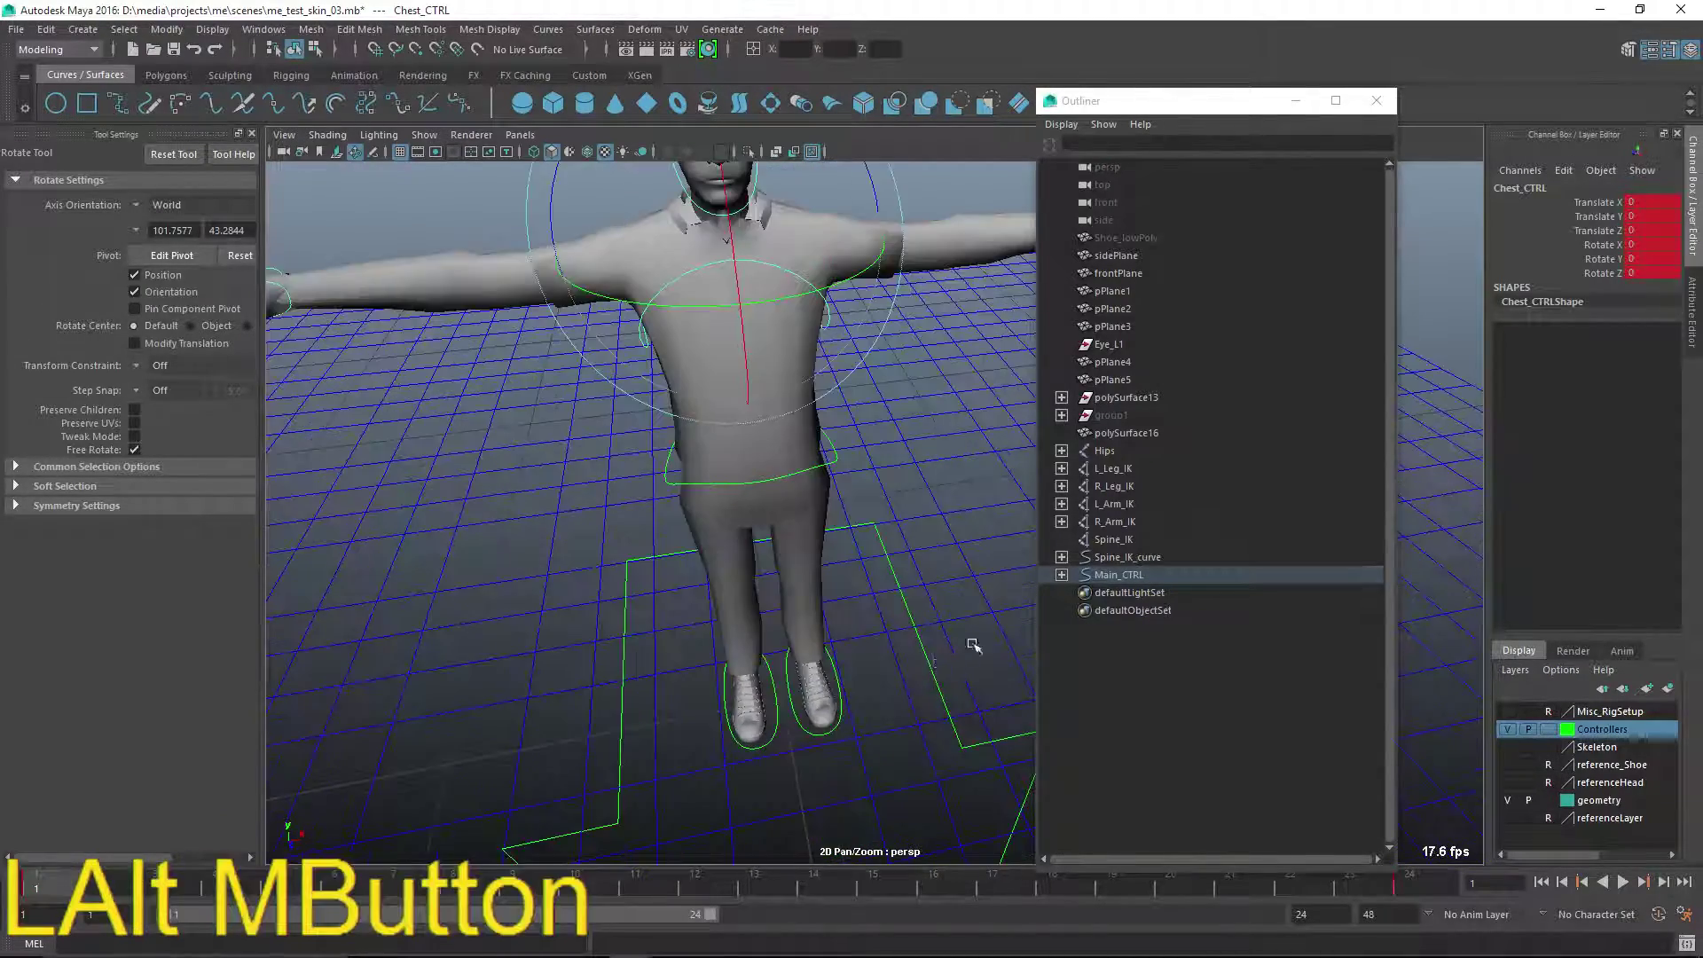
# - Test the main arrow-shaped control on the ground by rotating it, and undo the rotation
pyautogui.click(939, 678)
pyautogui.keyDown('alt'); pyautogui.moveTo(942, 697); pyautogui.dragTo(889, 737, button='right'); pyautogui.keyUp('alt')
pyautogui.keyDown('alt'); pyautogui.moveTo(889, 847); pyautogui.dragTo(565, 827); pyautogui.keyUp('alt')
pyautogui.keyDown('alt'); pyautogui.moveTo(564, 828); pyautogui.dragTo(745, 695, button='right'); pyautogui.keyUp('alt')
pyautogui.hotkey('ctrl', 'z')
pyautogui.keyDown('alt'); pyautogui.moveTo(676, 589); pyautogui.dragTo(683, 609); pyautogui.keyUp('alt')
pyautogui.keyDown('alt'); pyautogui.moveTo(683, 609); pyautogui.dragTo(870, 745, button='right'); pyautogui.keyUp('alt')
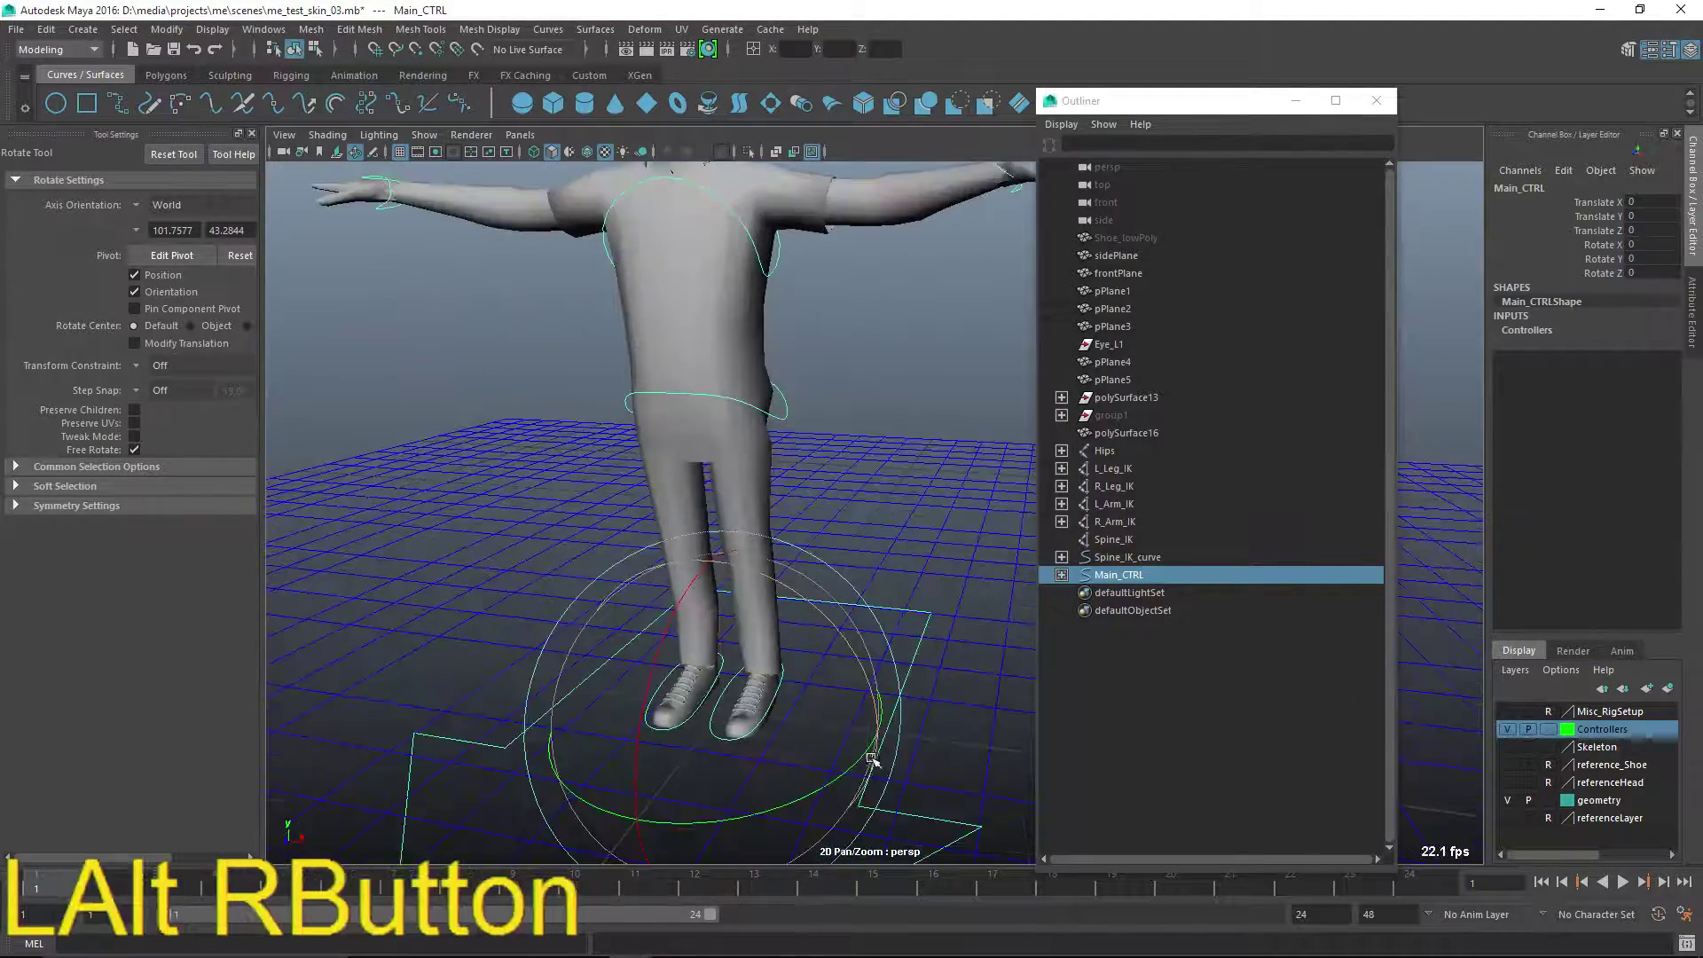
pyautogui.keyDown('alt'); pyautogui.moveTo(870, 745); pyautogui.dragTo(772, 647, button='middle'); pyautogui.keyUp('alt')
pyautogui.keyDown('alt'); pyautogui.moveTo(772, 647); pyautogui.dragTo(658, 476); pyautogui.keyUp('alt')
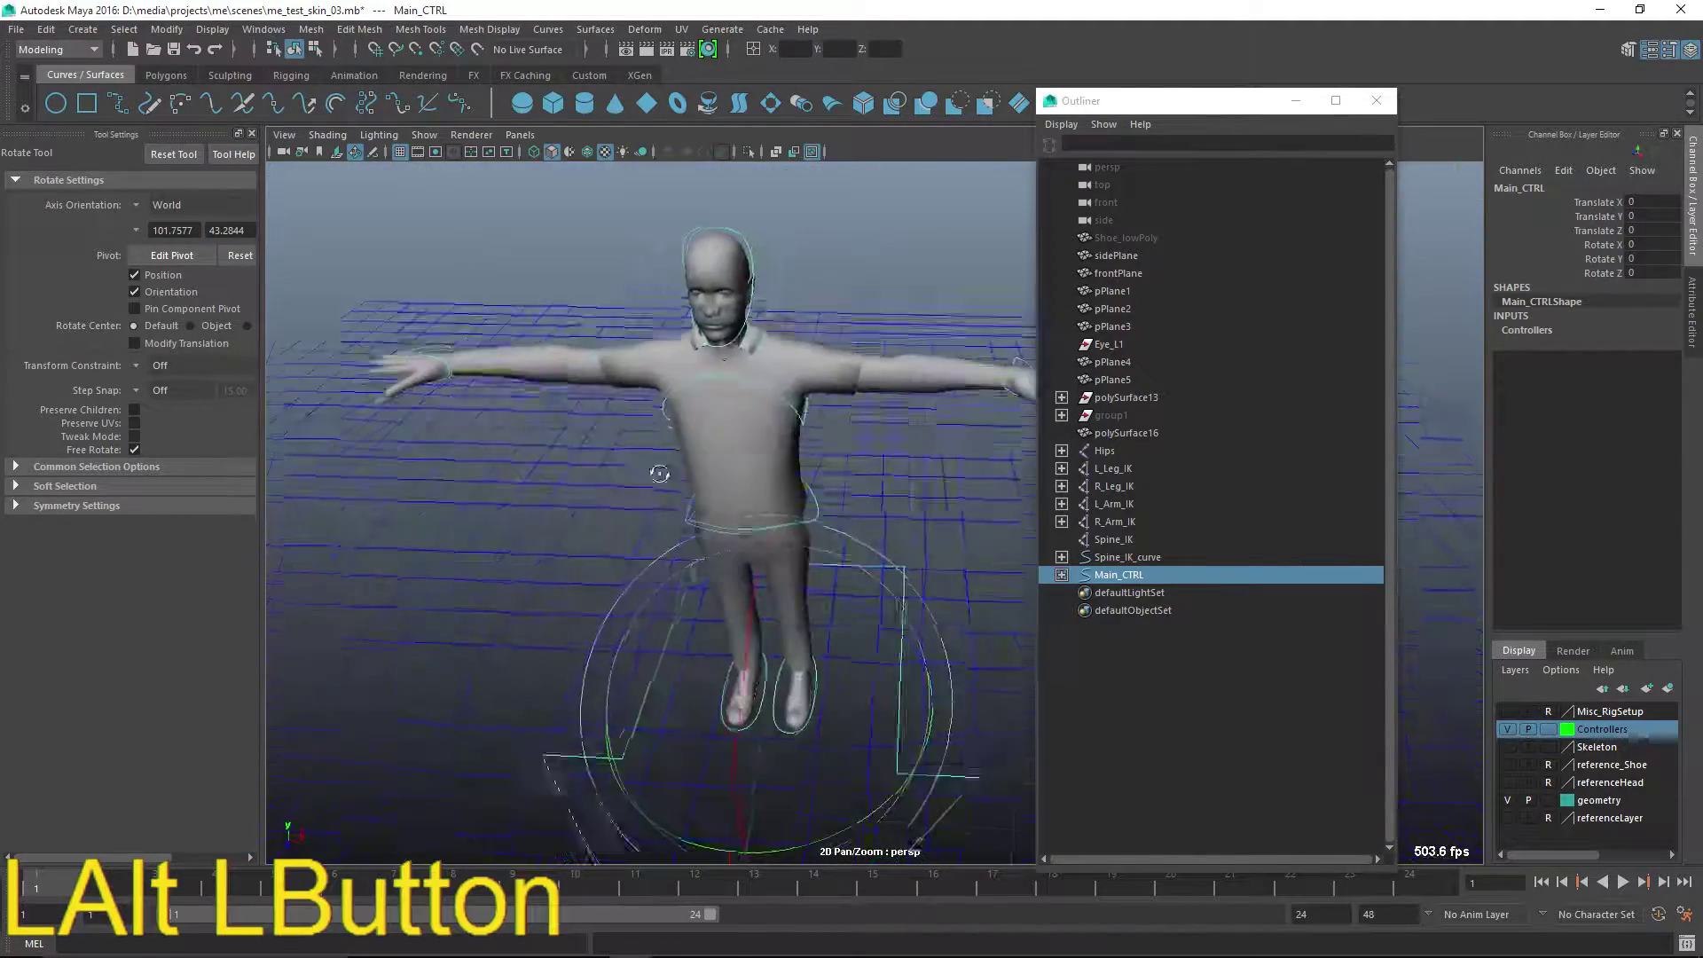
pyautogui.keyDown('alt'); pyautogui.moveTo(657, 475); pyautogui.dragTo(564, 364, button='right'); pyautogui.keyUp('alt')
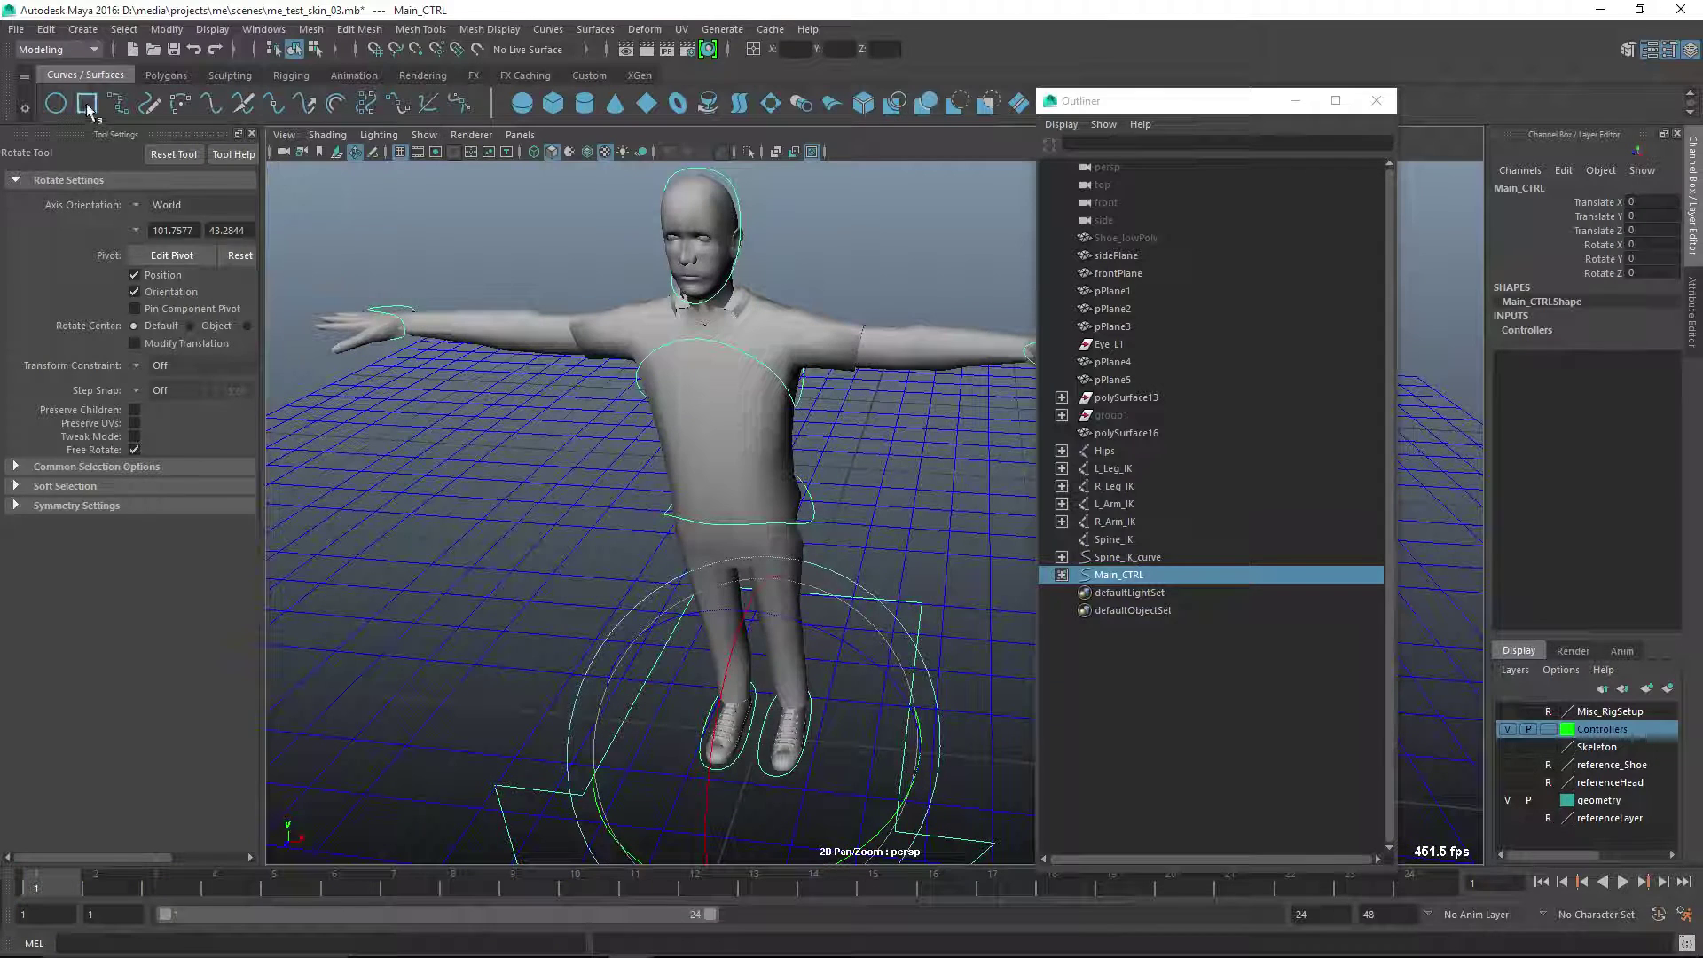
# - Delete all animation channels in the scene by type
pyautogui.click(46, 29)
pyautogui.moveTo(180, 257)
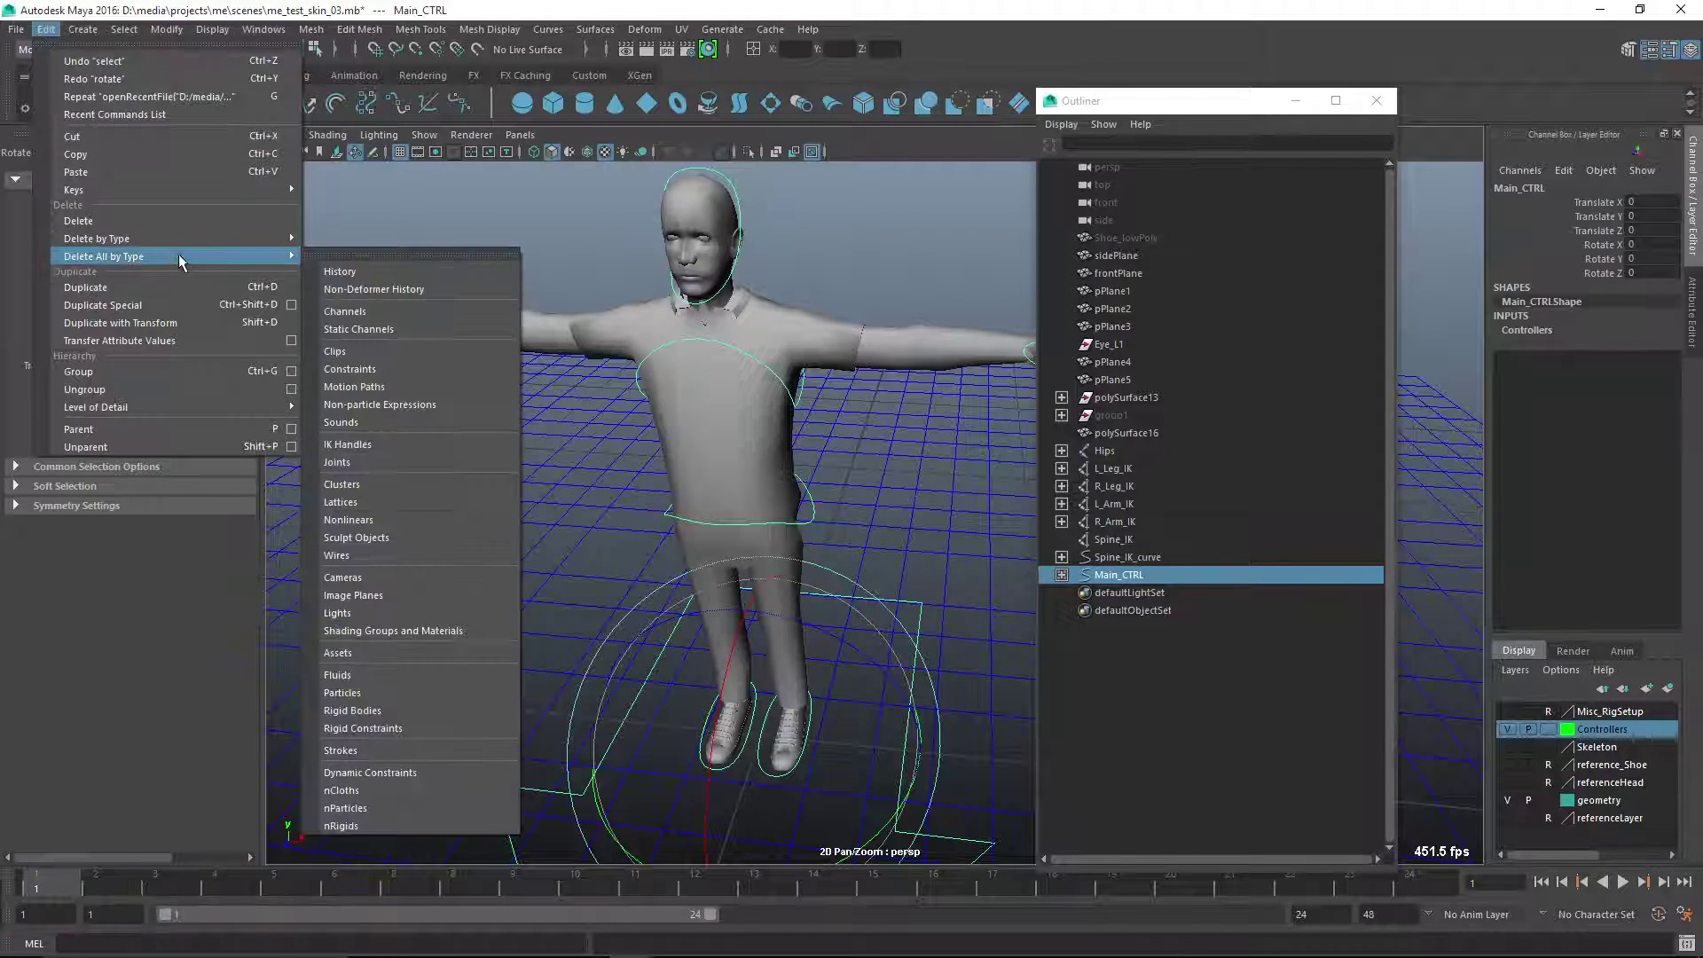
pyautogui.click(355, 312)
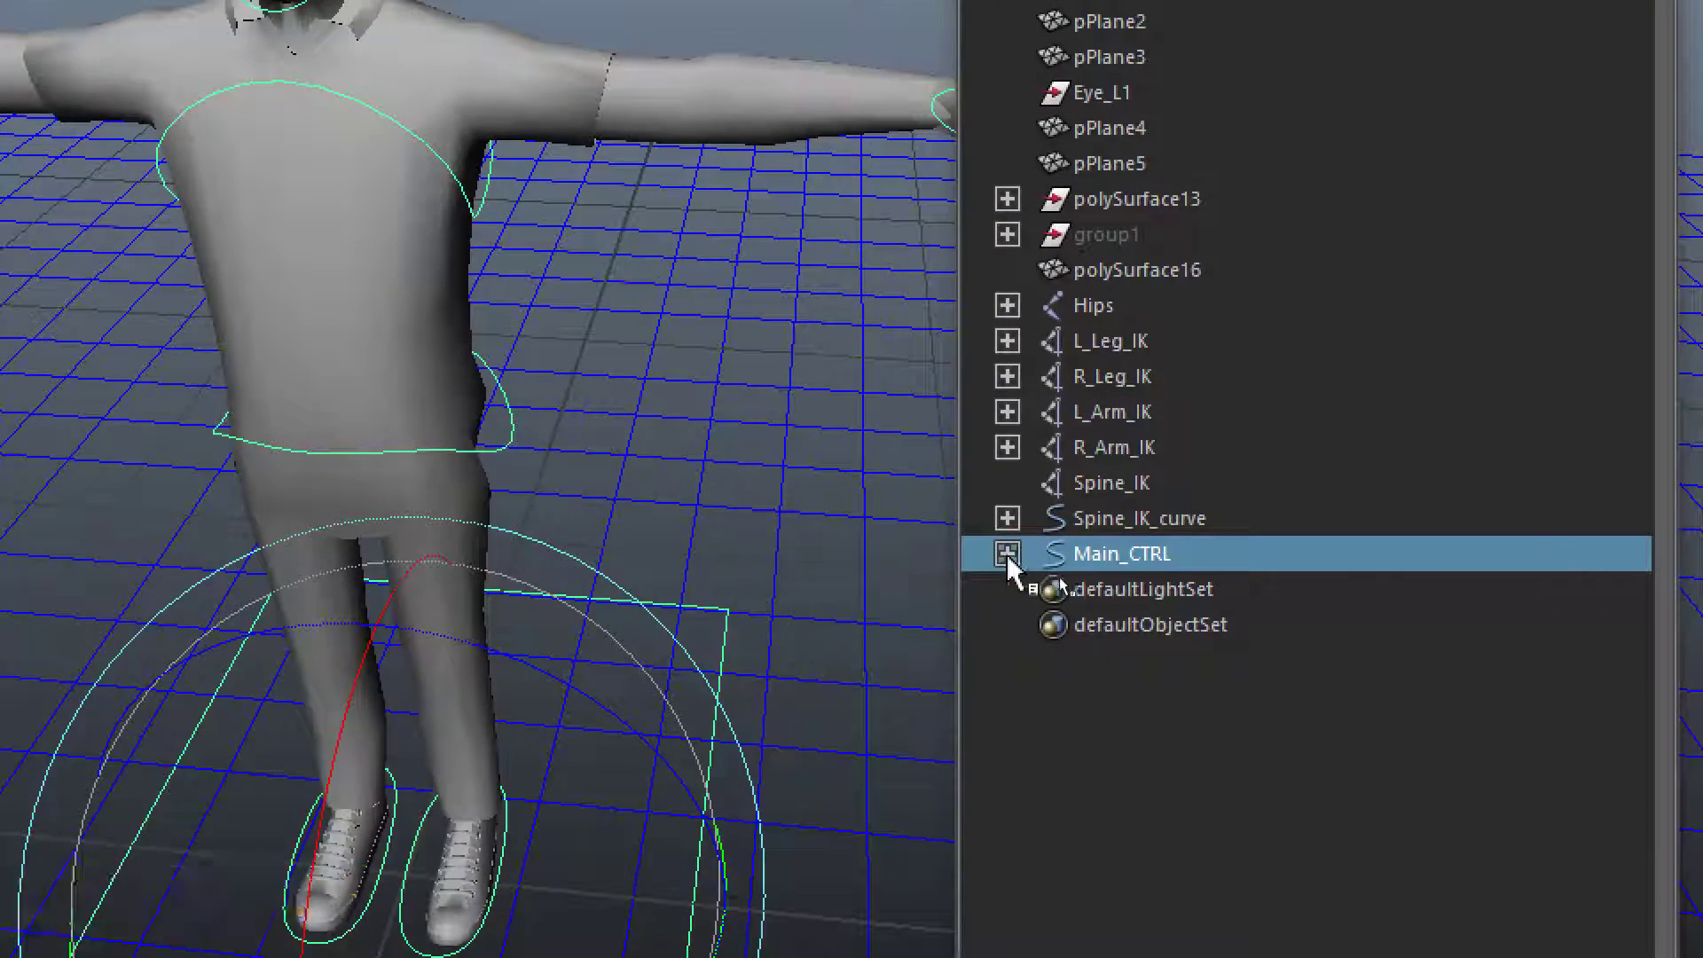
# - Expand Main_CTRL and Spine_IK_curve in the Outliner, and delete the point and orient constraints under Spine_IK_curve
pyautogui.click(1061, 575)
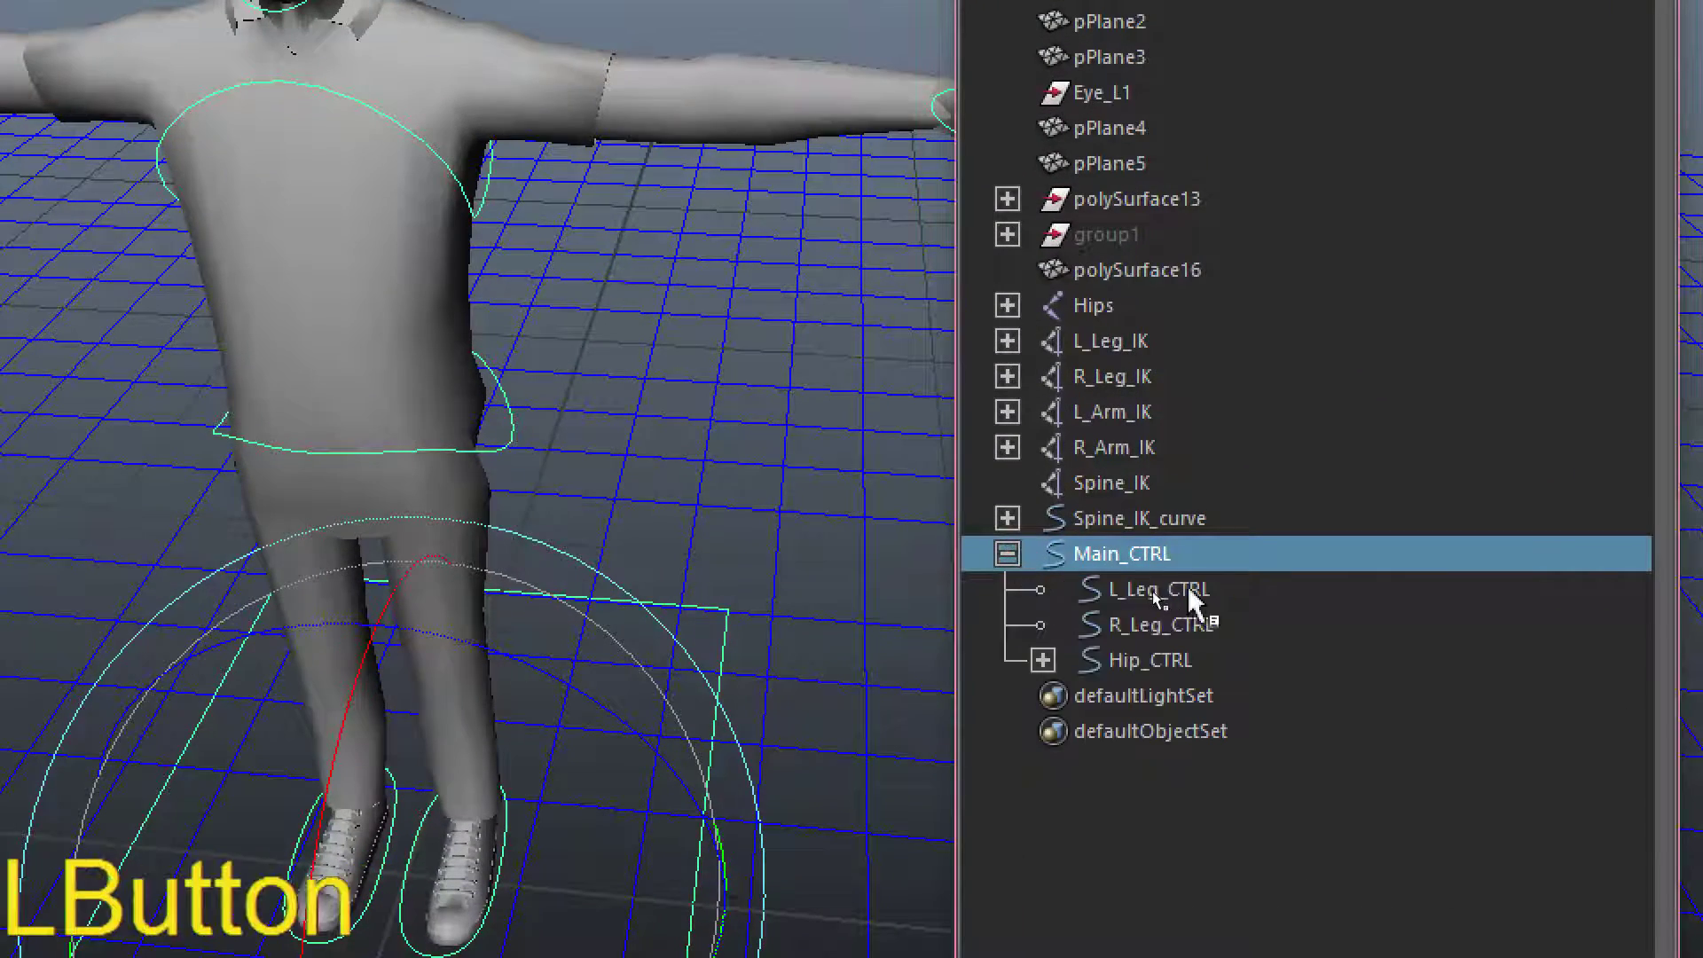
pyautogui.click(1008, 518)
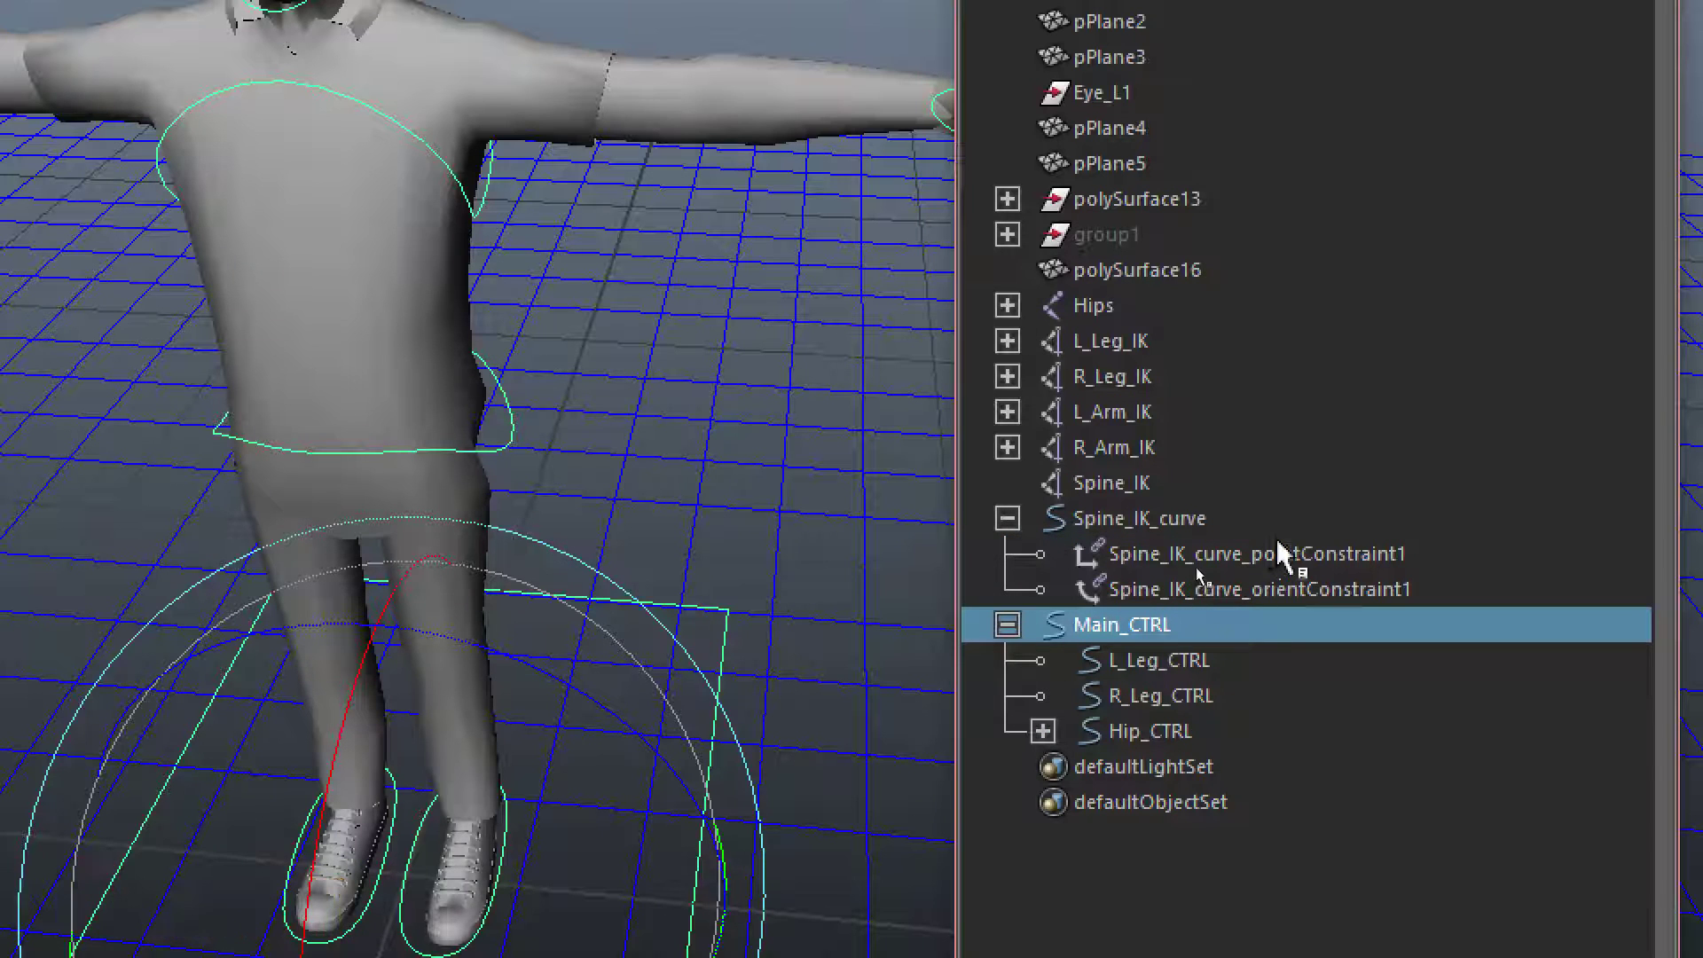
pyautogui.moveTo(1311, 555); pyautogui.dragTo(1308, 592)
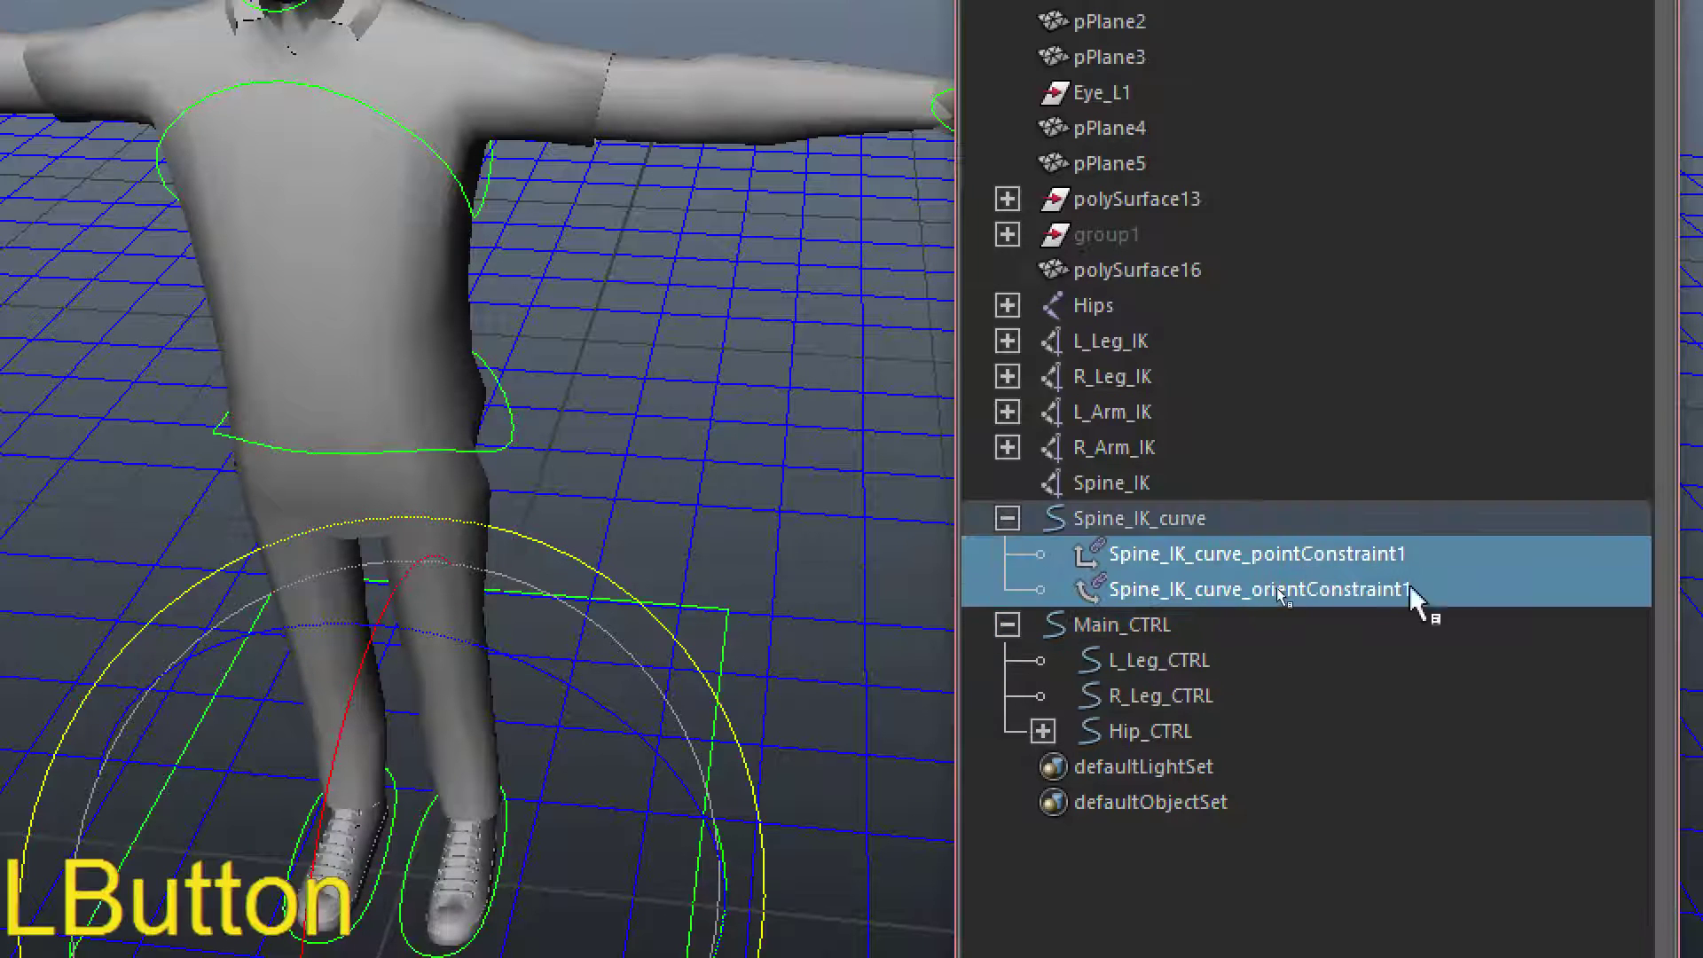
pyautogui.press('Delete')
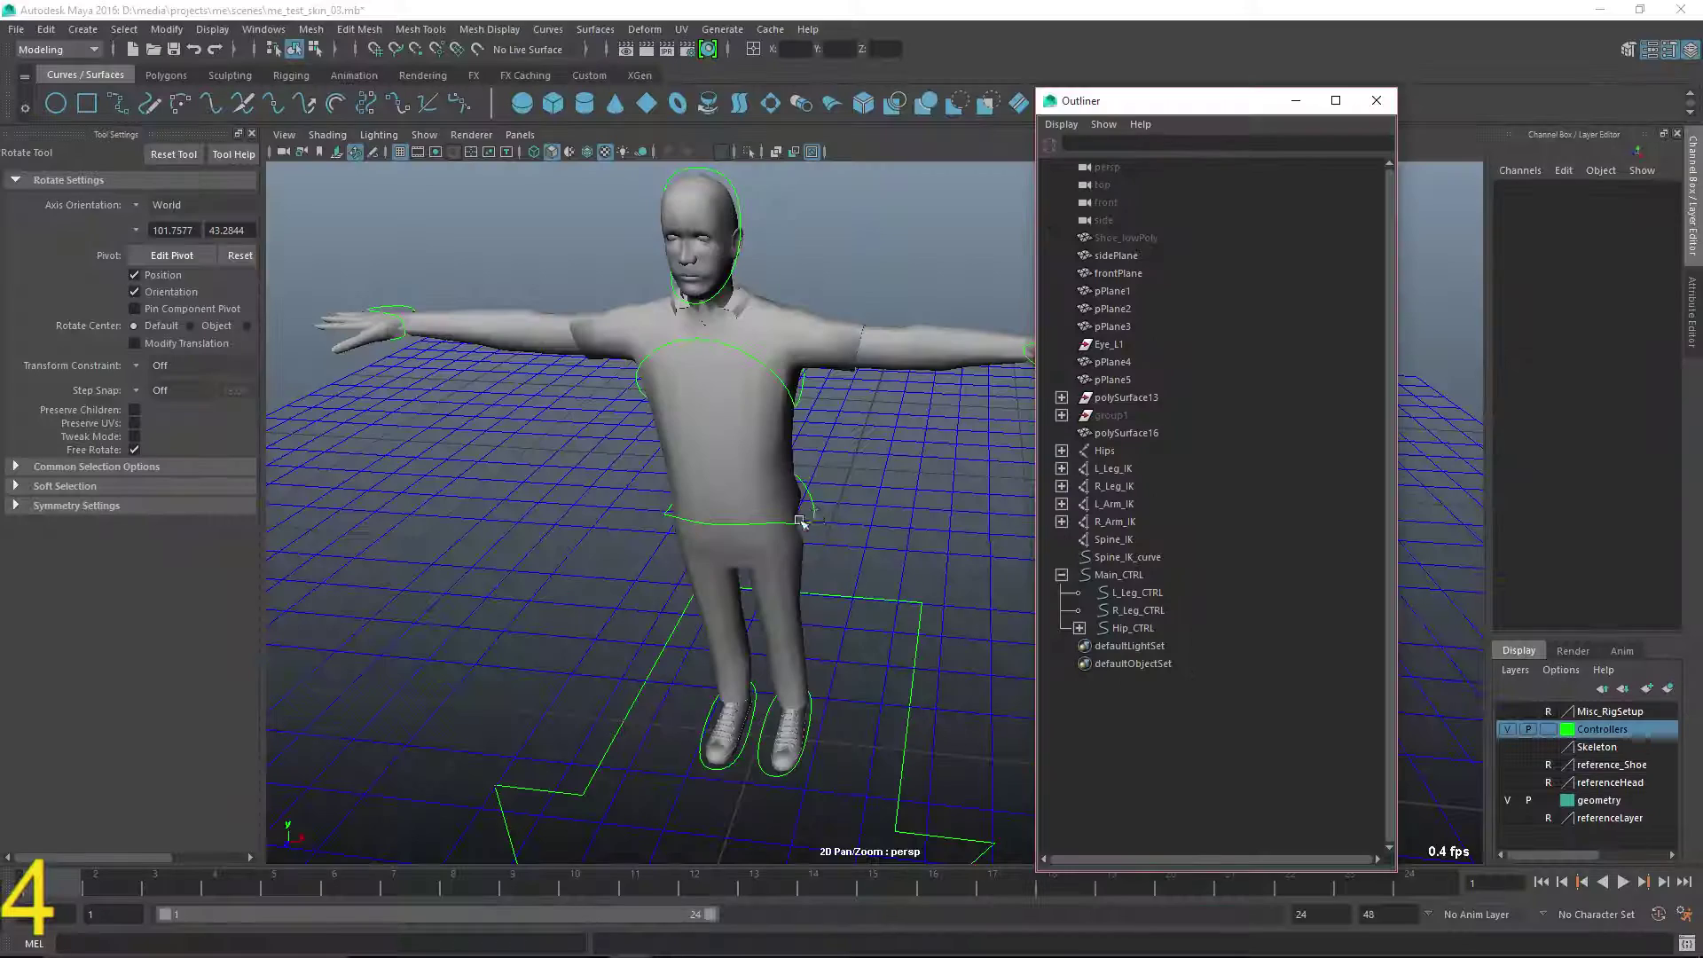
# - Hide polygons in the perspective view and turn on the Skeleton layer's visibility
pyautogui.keyDown('alt'); pyautogui.moveTo(488, 447); pyautogui.dragTo(580, 450); pyautogui.keyUp('alt')
pyautogui.keyDown('alt'); pyautogui.moveTo(580, 451); pyautogui.dragTo(803, 655, button='right'); pyautogui.keyUp('alt')
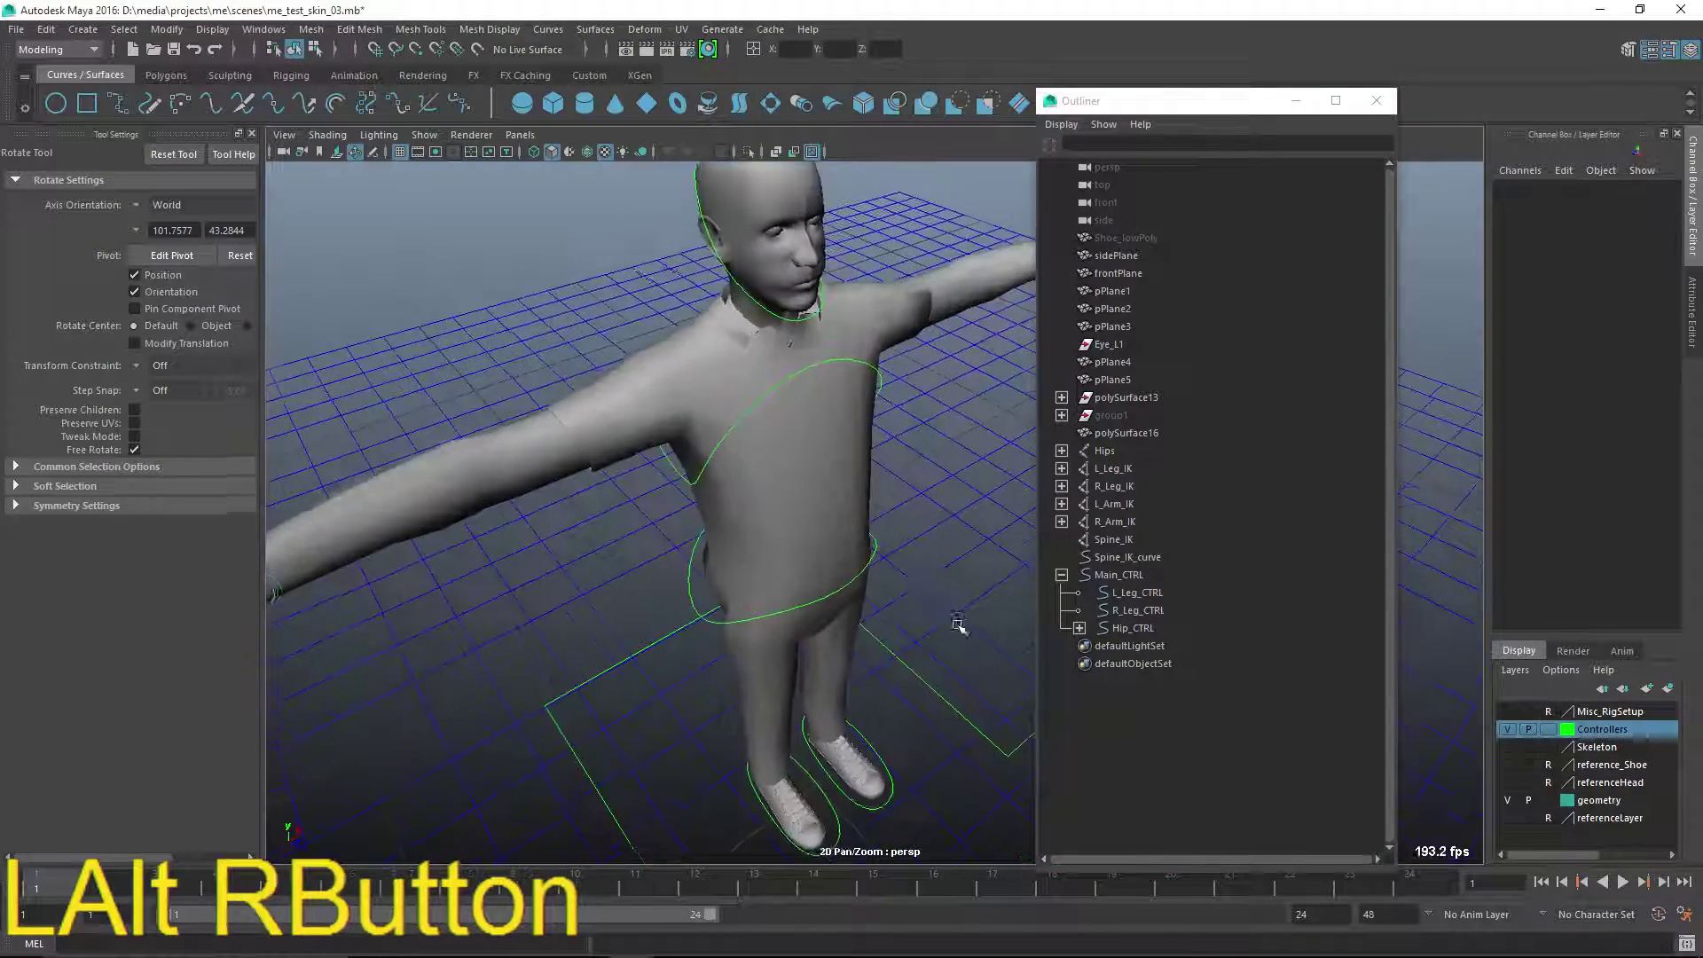
pyautogui.keyDown('alt'); pyautogui.moveTo(958, 625); pyautogui.dragTo(870, 597); pyautogui.keyUp('alt')
pyautogui.keyDown('alt'); pyautogui.moveTo(870, 597); pyautogui.dragTo(865, 589, button='right'); pyautogui.keyUp('alt')
pyautogui.keyDown('alt'); pyautogui.moveTo(865, 590); pyautogui.dragTo(798, 615); pyautogui.keyUp('alt')
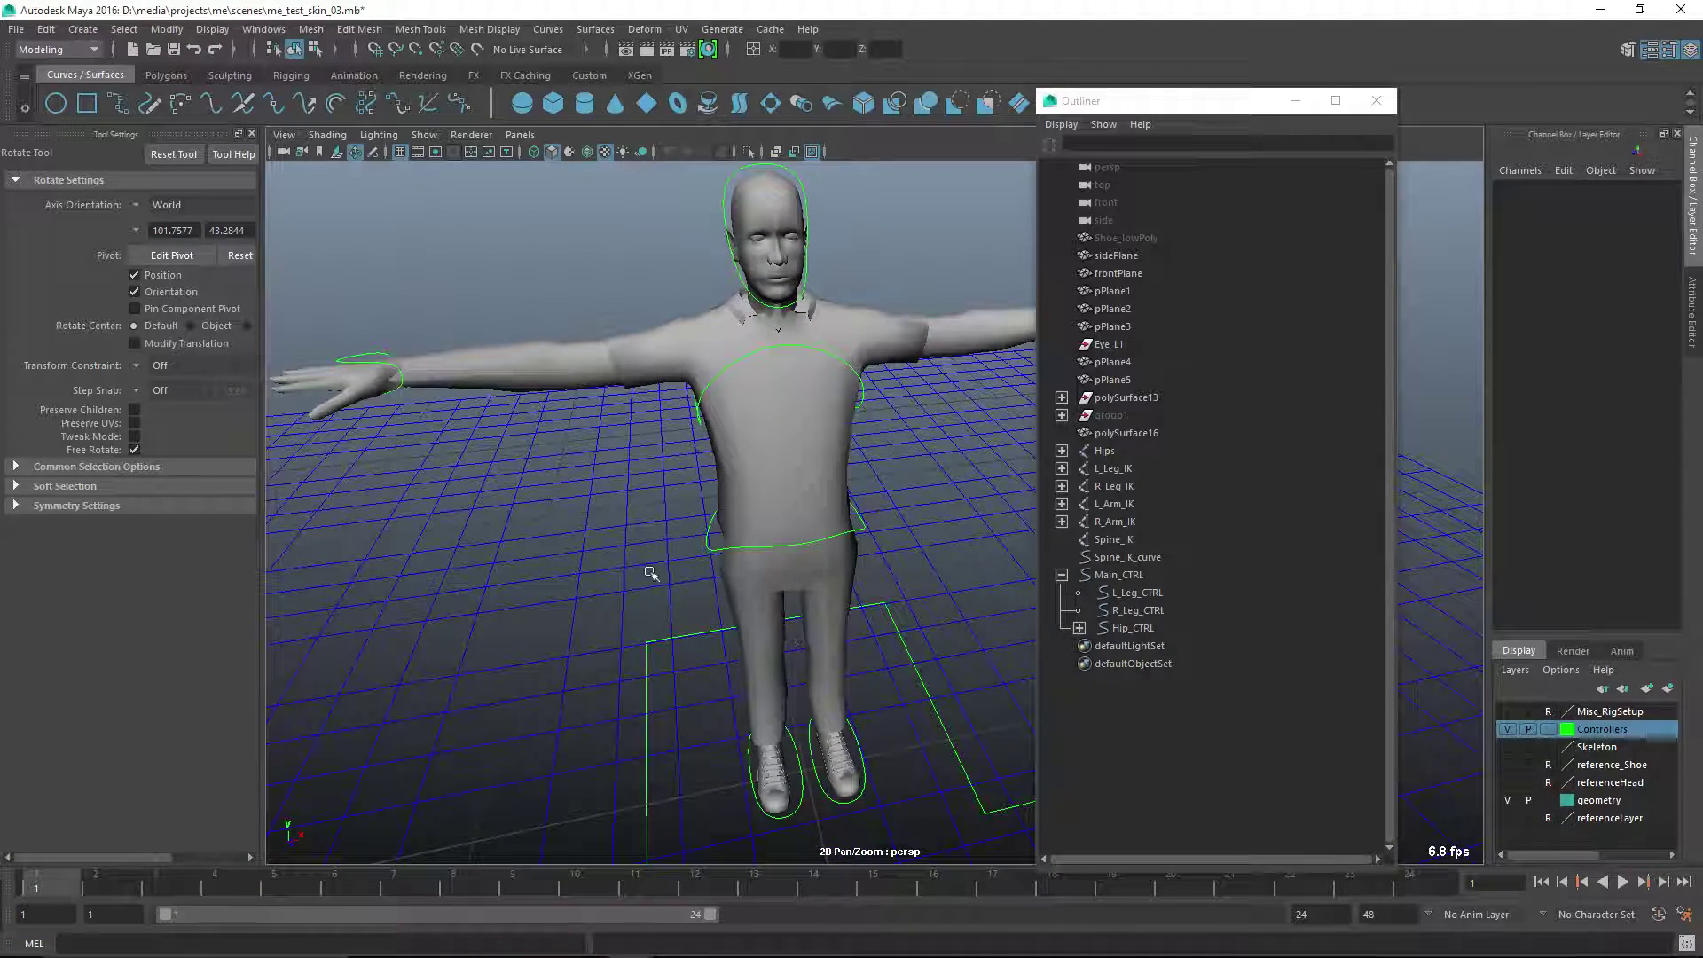
pyautogui.click(423, 134)
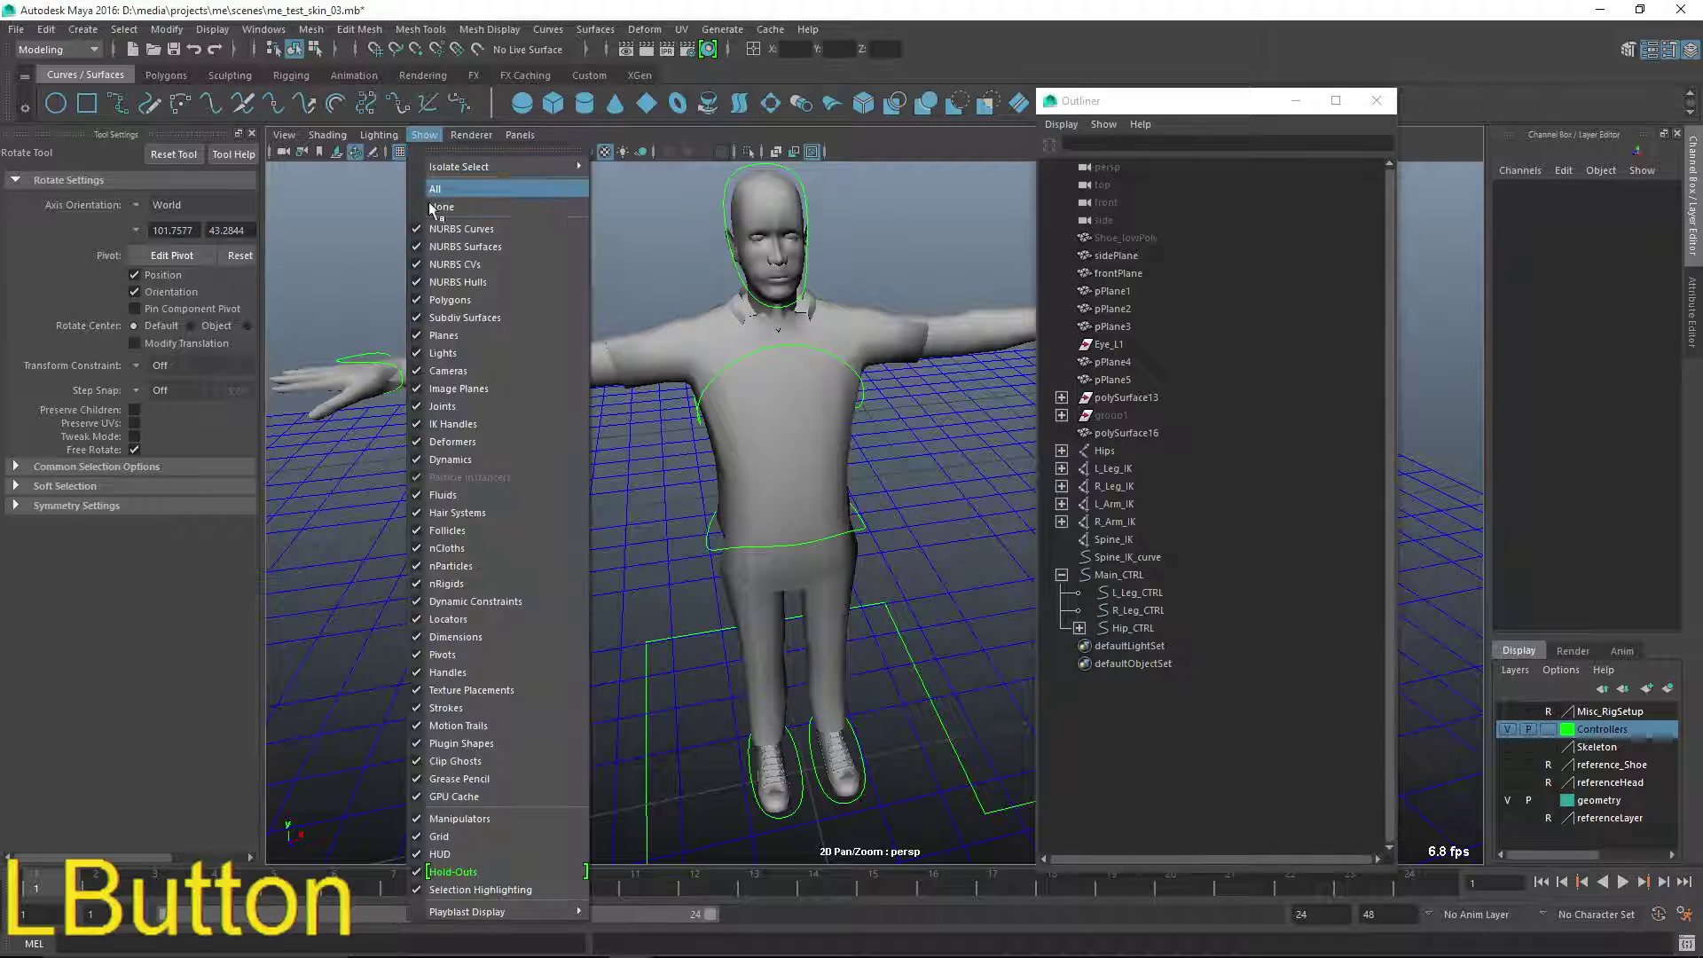
pyautogui.click(462, 301)
pyautogui.keyDown('alt'); pyautogui.moveTo(745, 617); pyautogui.dragTo(771, 582, button='middle'); pyautogui.keyUp('alt')
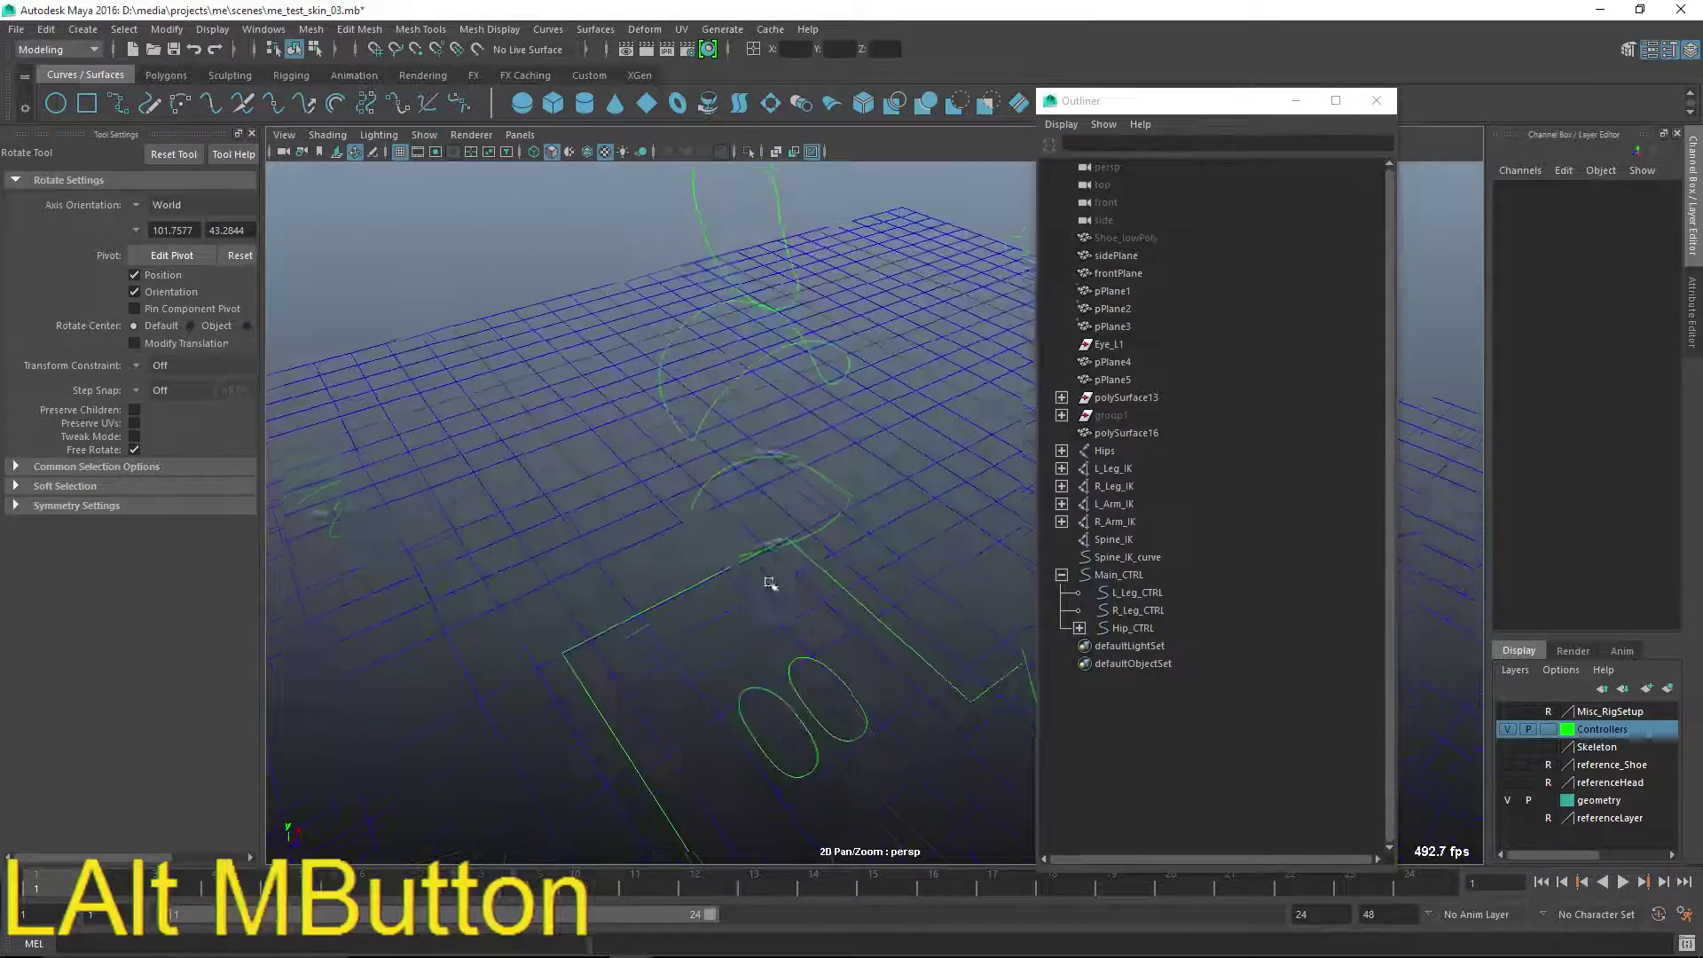
pyautogui.keyDown('alt'); pyautogui.moveTo(771, 581); pyautogui.dragTo(825, 576); pyautogui.keyUp('alt')
pyautogui.click(1508, 747)
pyautogui.keyDown('alt'); pyautogui.moveTo(802, 678); pyautogui.dragTo(710, 620); pyautogui.keyUp('alt')
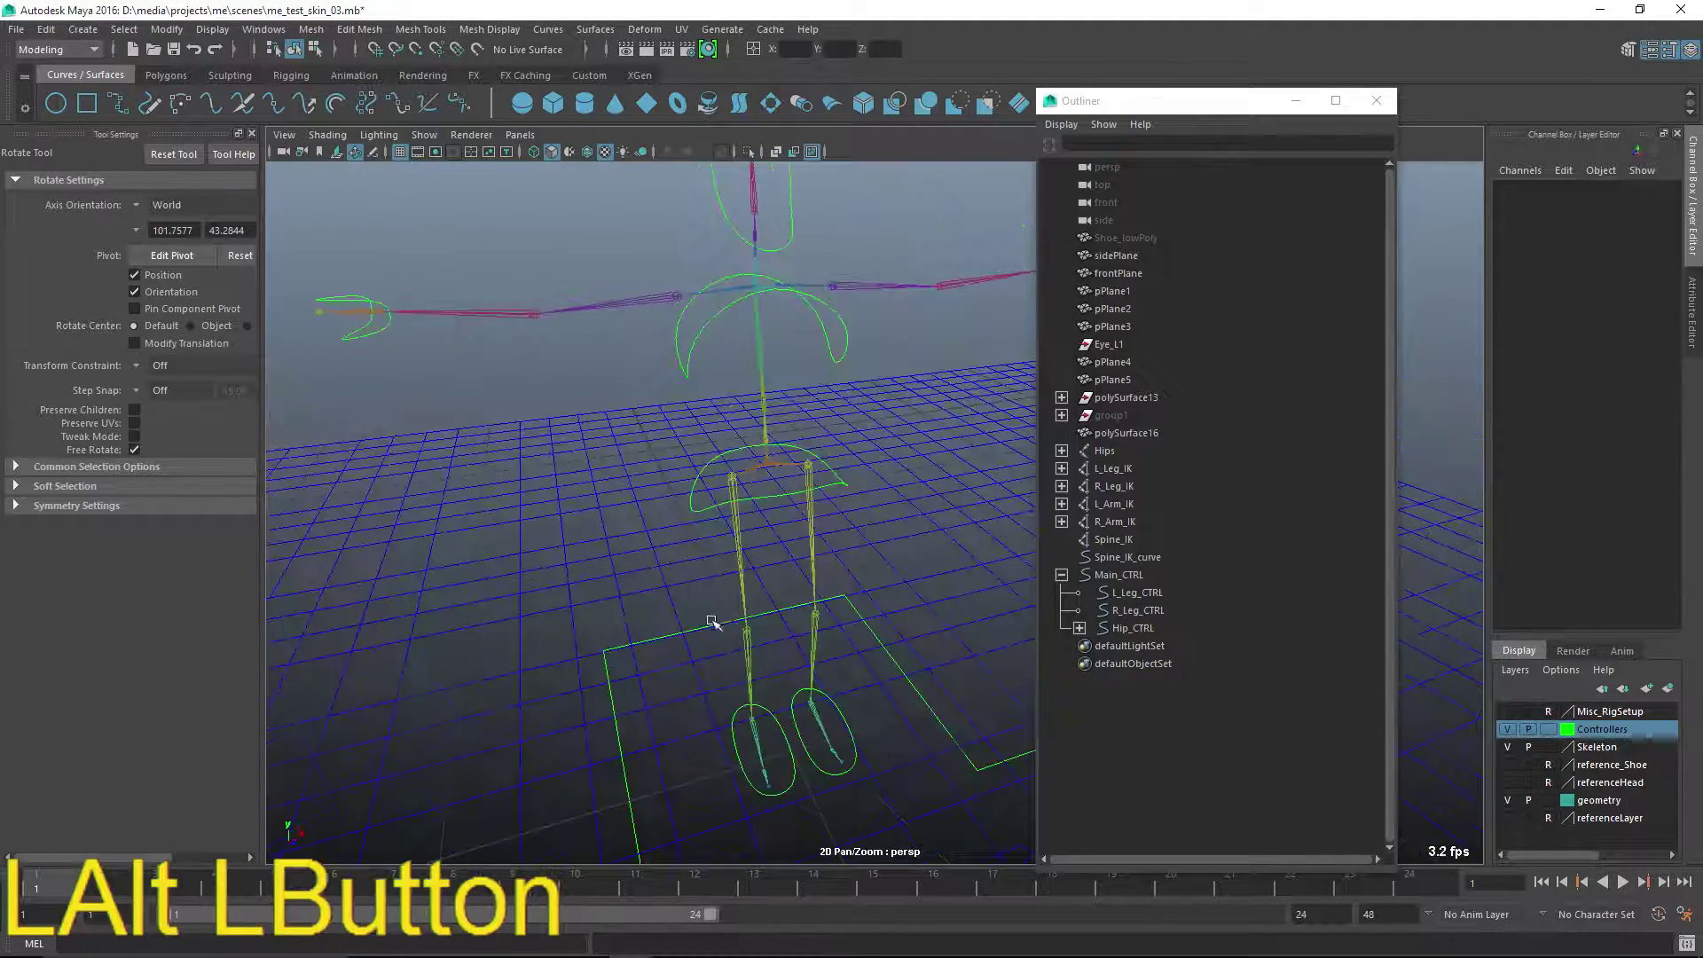
pyautogui.keyDown('alt'); pyautogui.moveTo(711, 620); pyautogui.dragTo(722, 600, button='middle'); pyautogui.keyUp('alt')
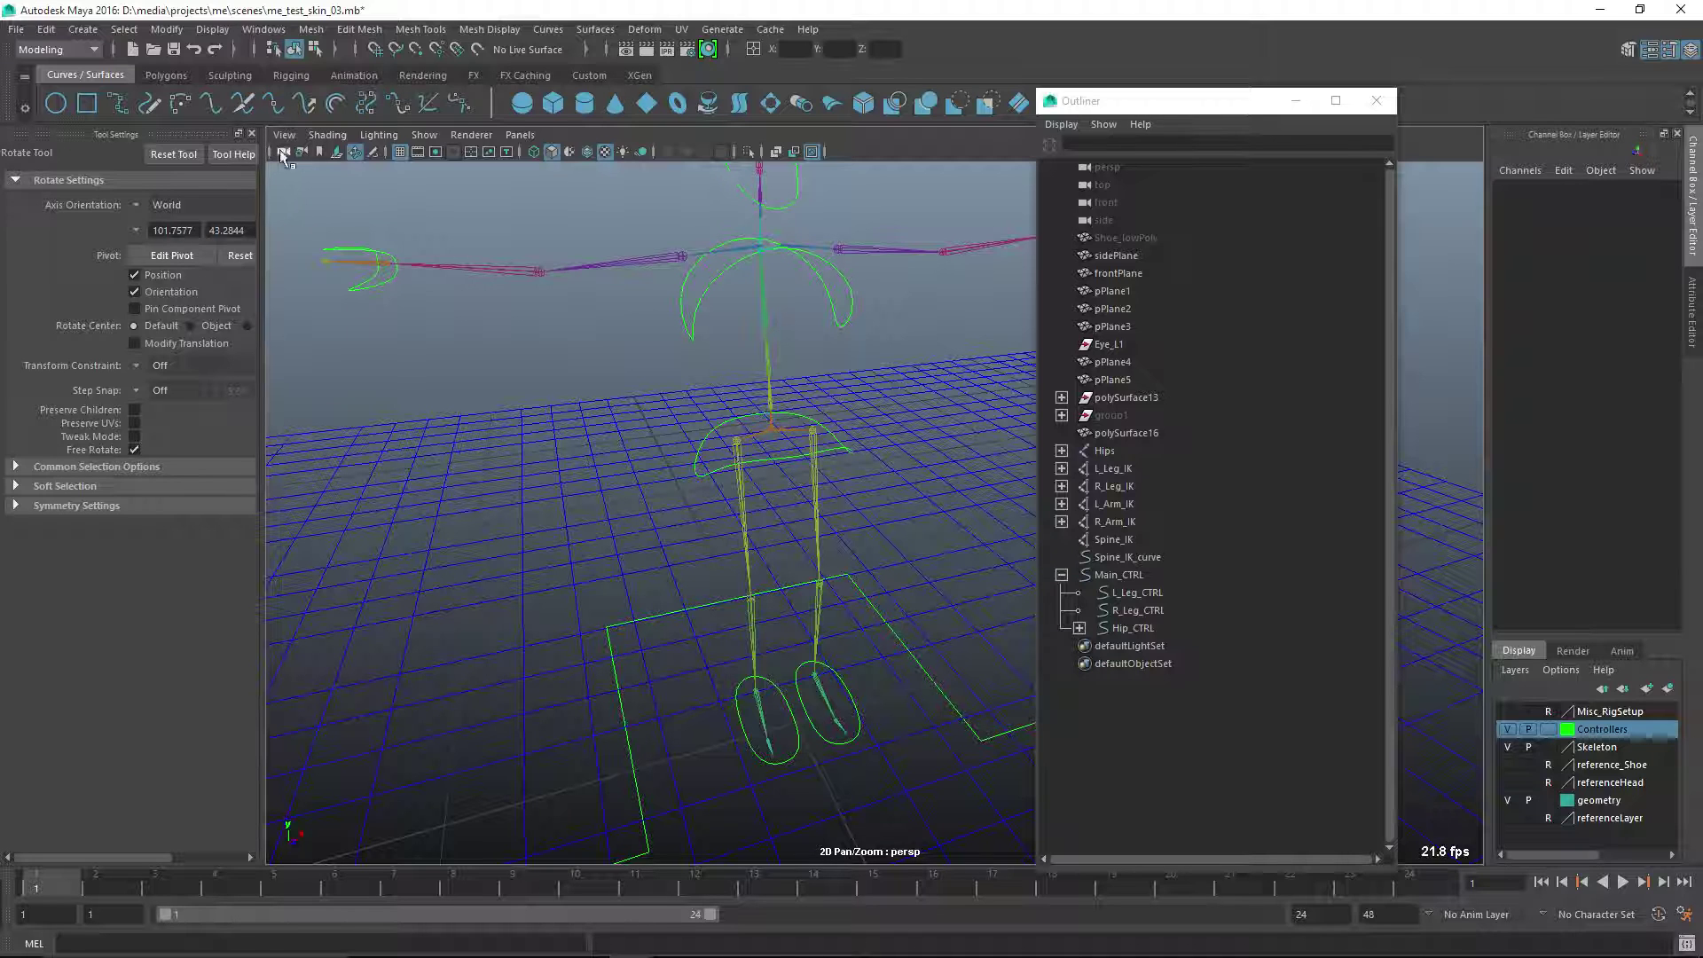
# - Switch to the Rigging menu set and create a single joint on the ground in front of the feet with the Joint tool
pyautogui.click(89, 50)
pyautogui.click(89, 80)
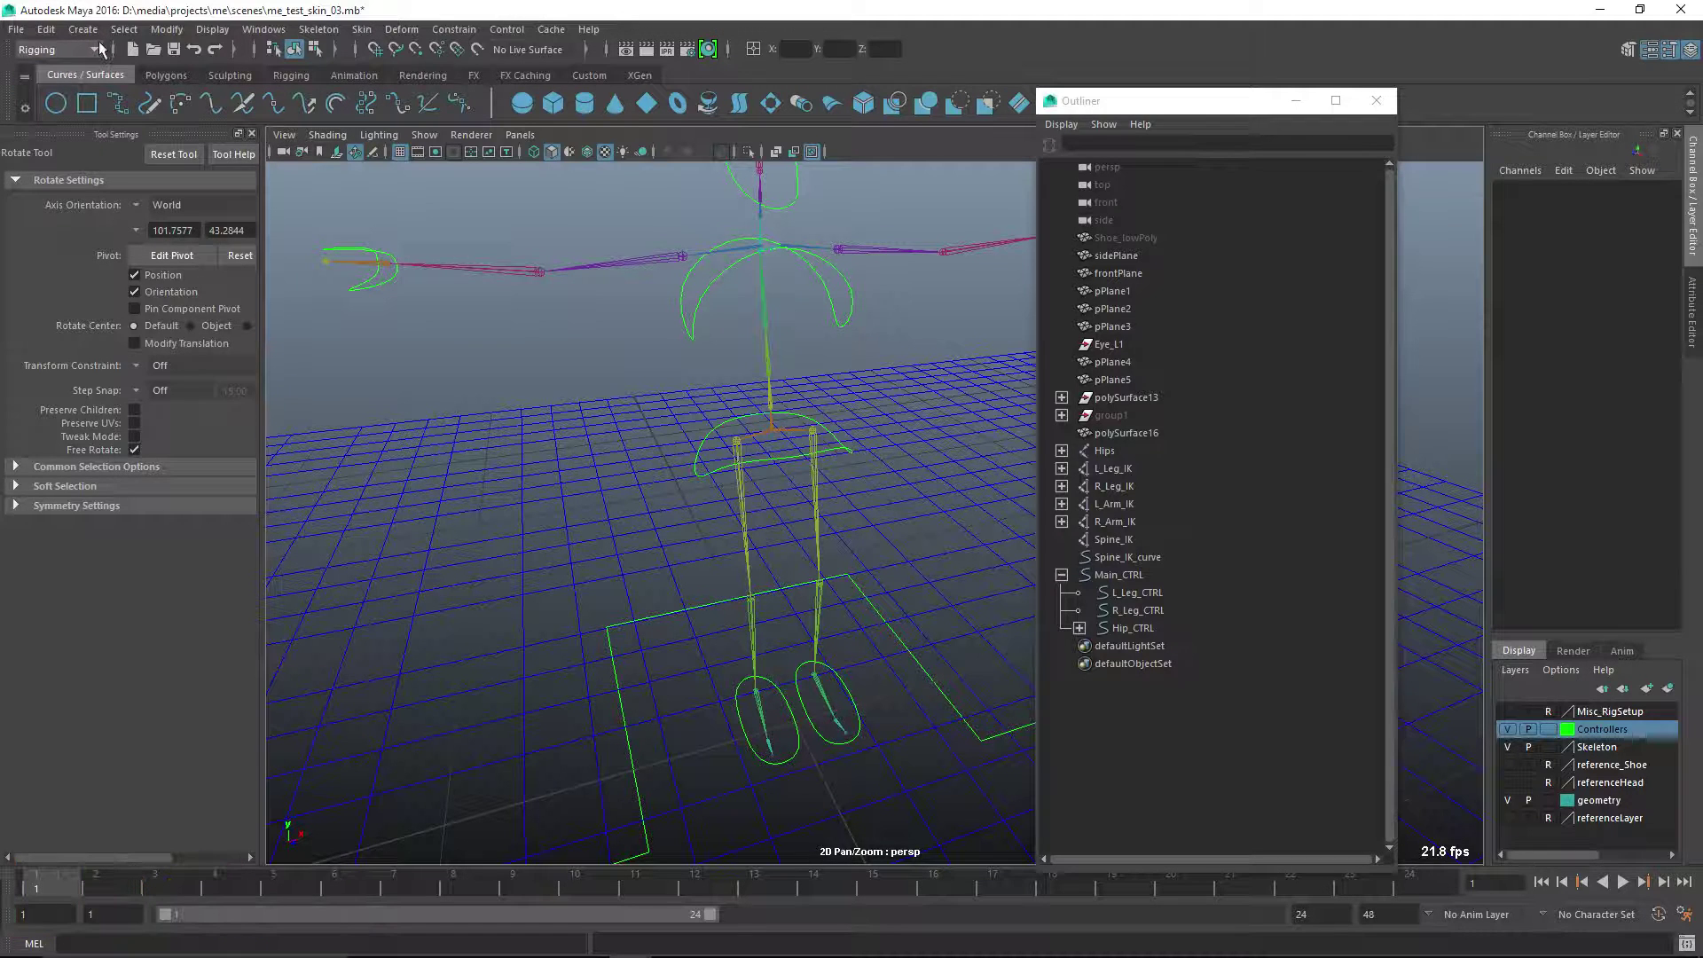
pyautogui.click(319, 30)
pyautogui.click(360, 77)
pyautogui.keyDown('alt'); pyautogui.moveTo(429, 268); pyautogui.dragTo(674, 497, button='middle'); pyautogui.keyUp('alt')
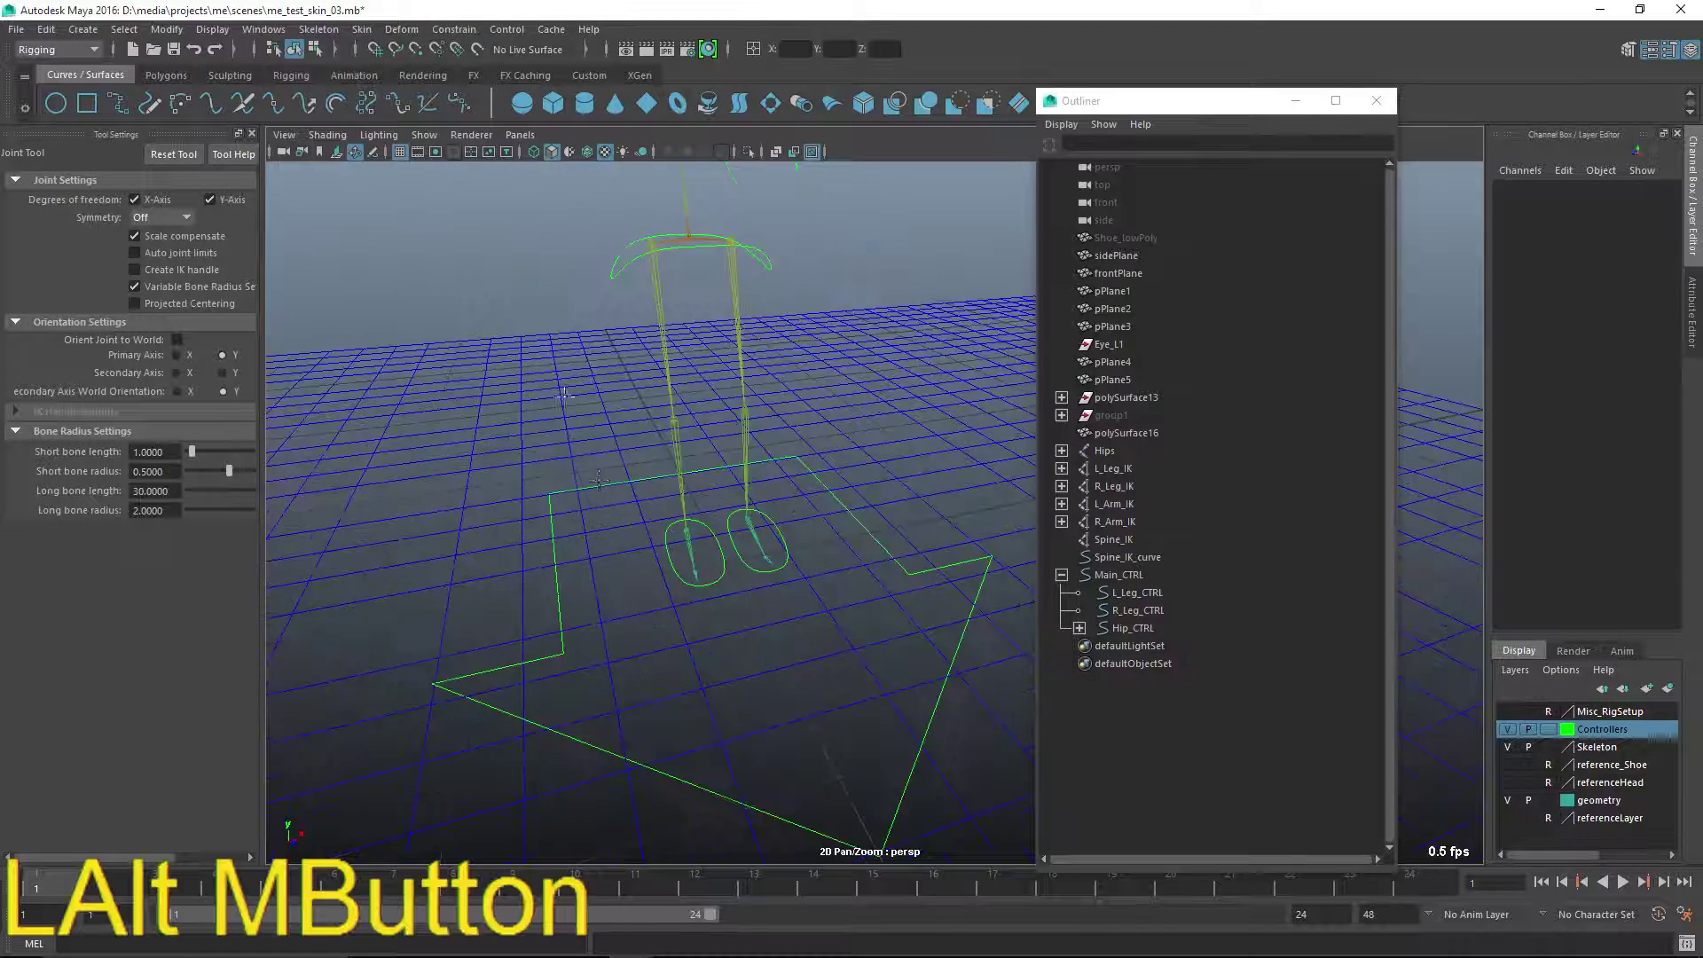
pyautogui.keyDown('alt'); pyautogui.moveTo(674, 496); pyautogui.dragTo(741, 609); pyautogui.keyUp('alt')
pyautogui.click(754, 609)
pyautogui.press('w')
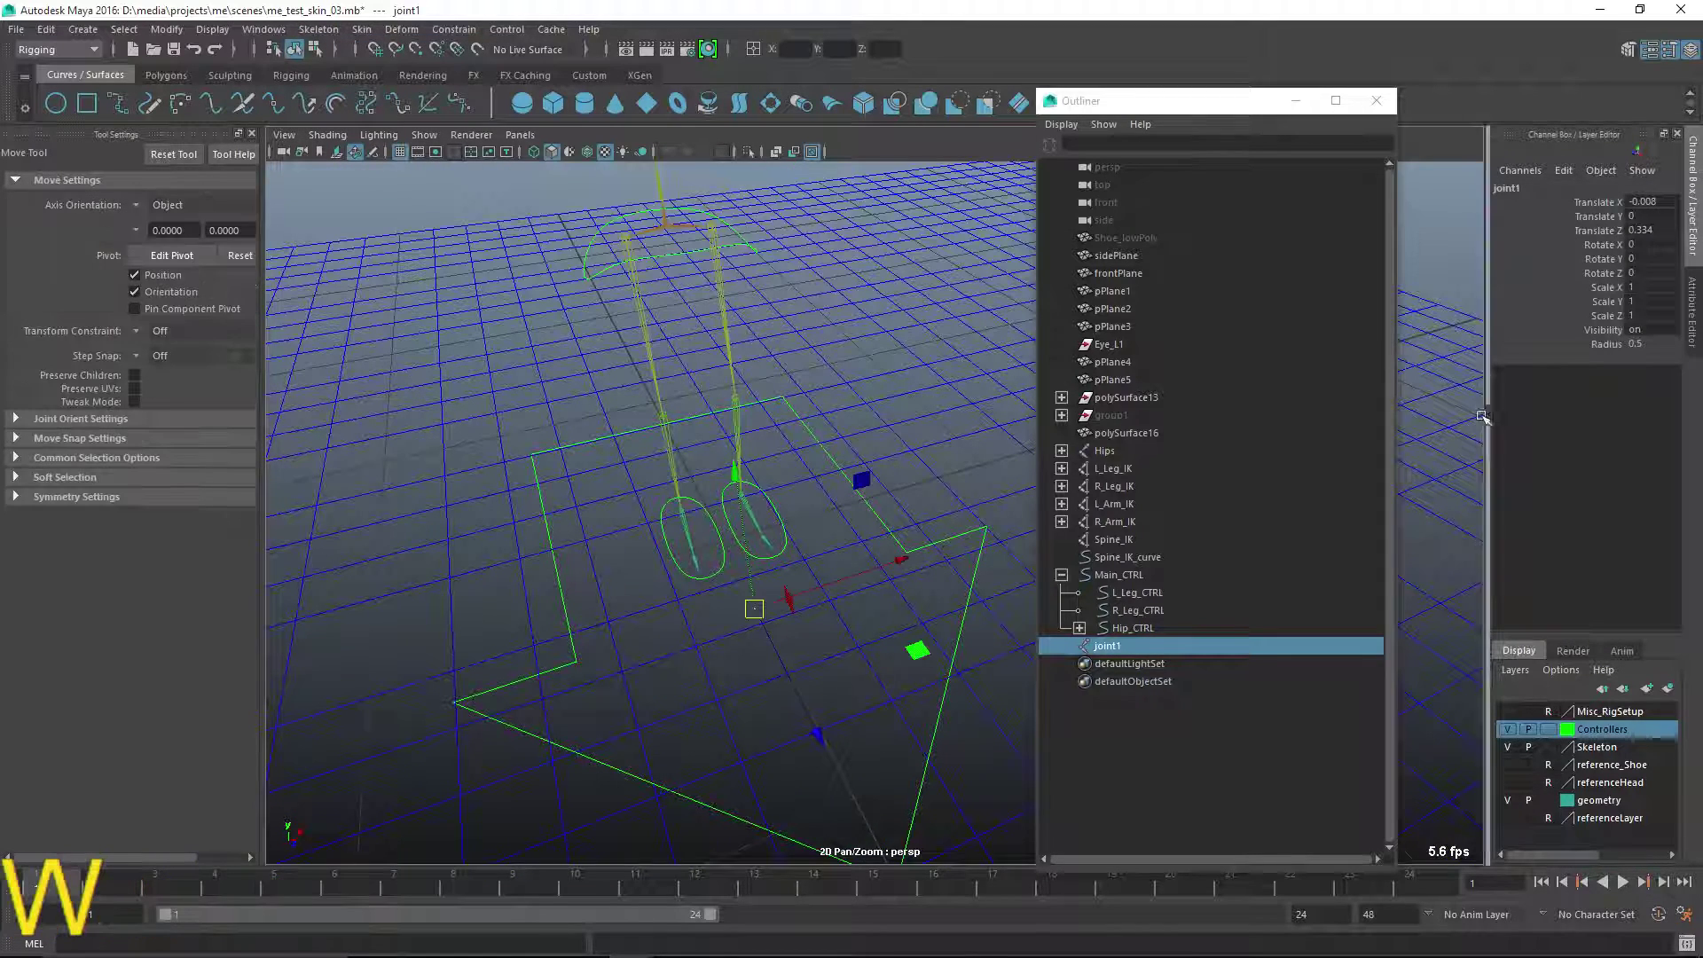
# - Set the new joint's radius to 10 in its attributes
pyautogui.hotkey('ctrl', 'a')
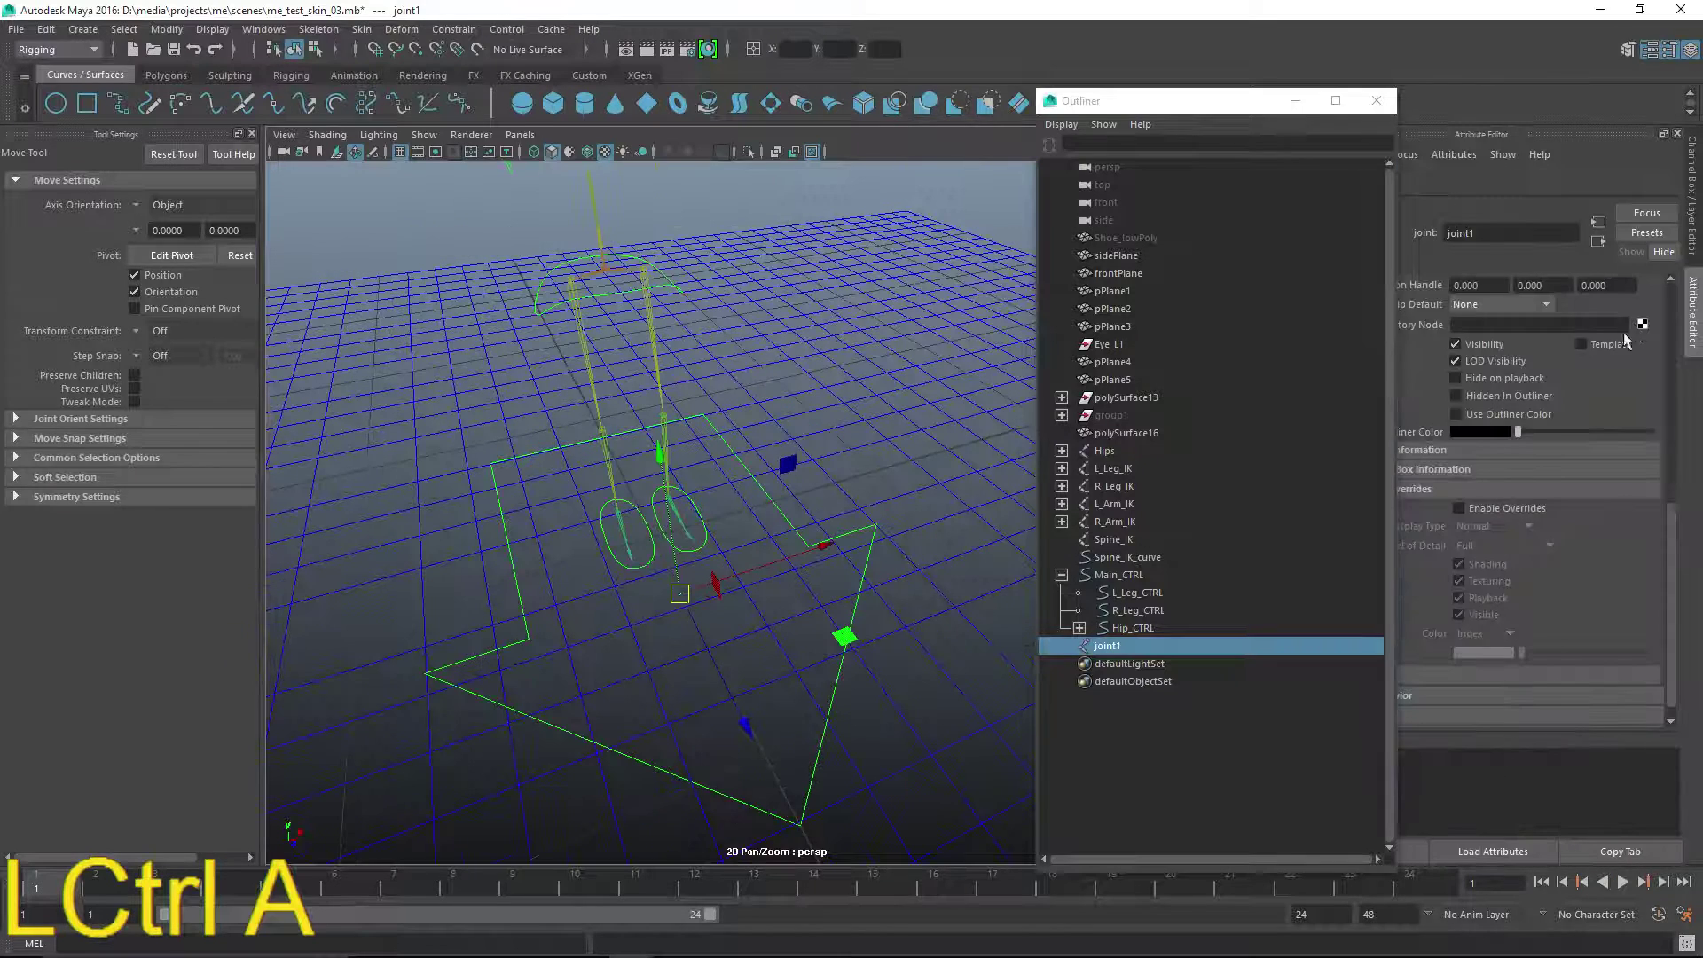
pyautogui.scroll(5, 1441, 367)
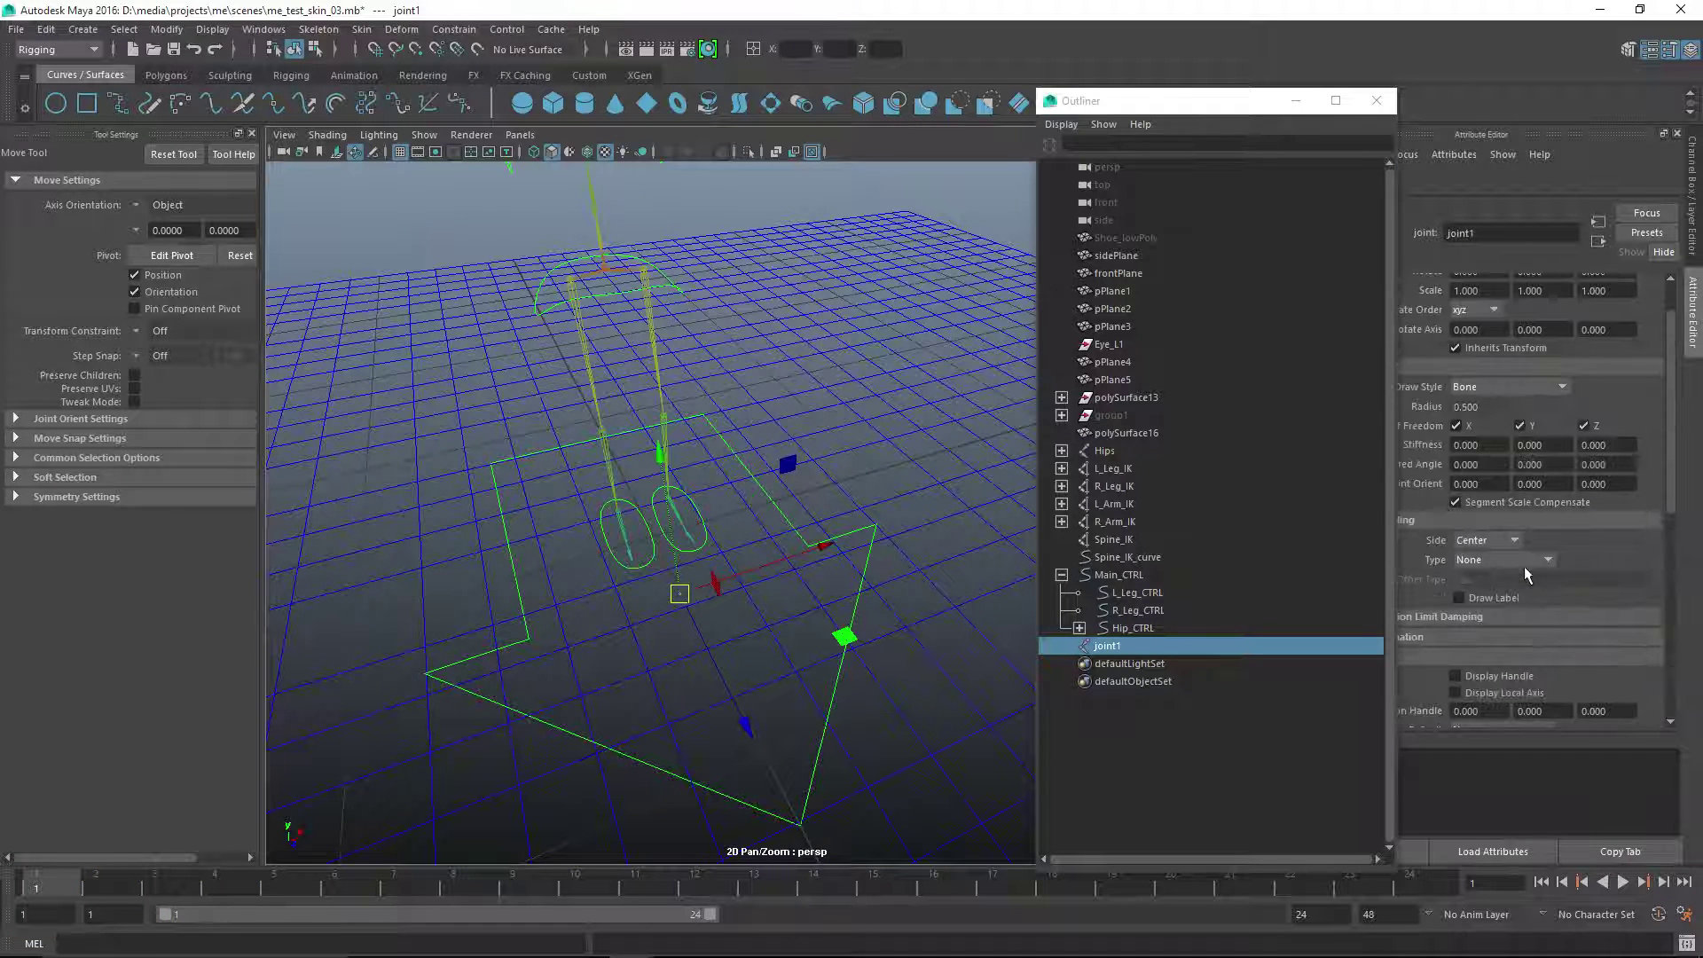
pyautogui.click(1497, 458)
pyautogui.write('5')
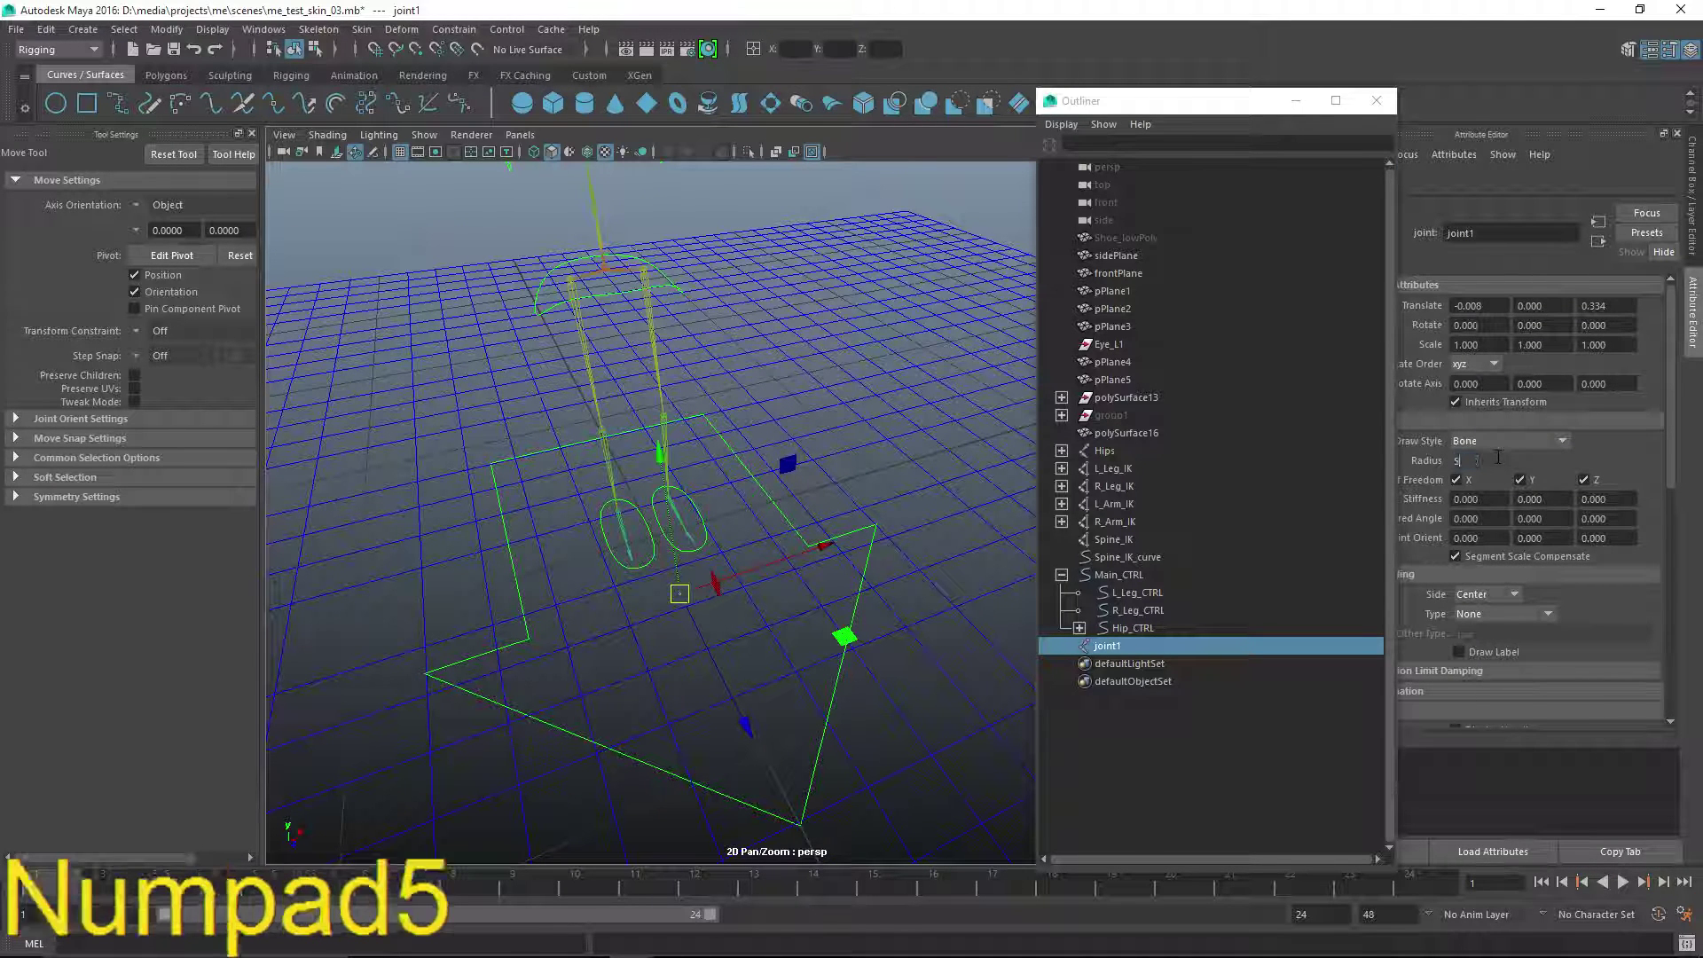
pyautogui.press('Return')
pyautogui.click(1498, 458)
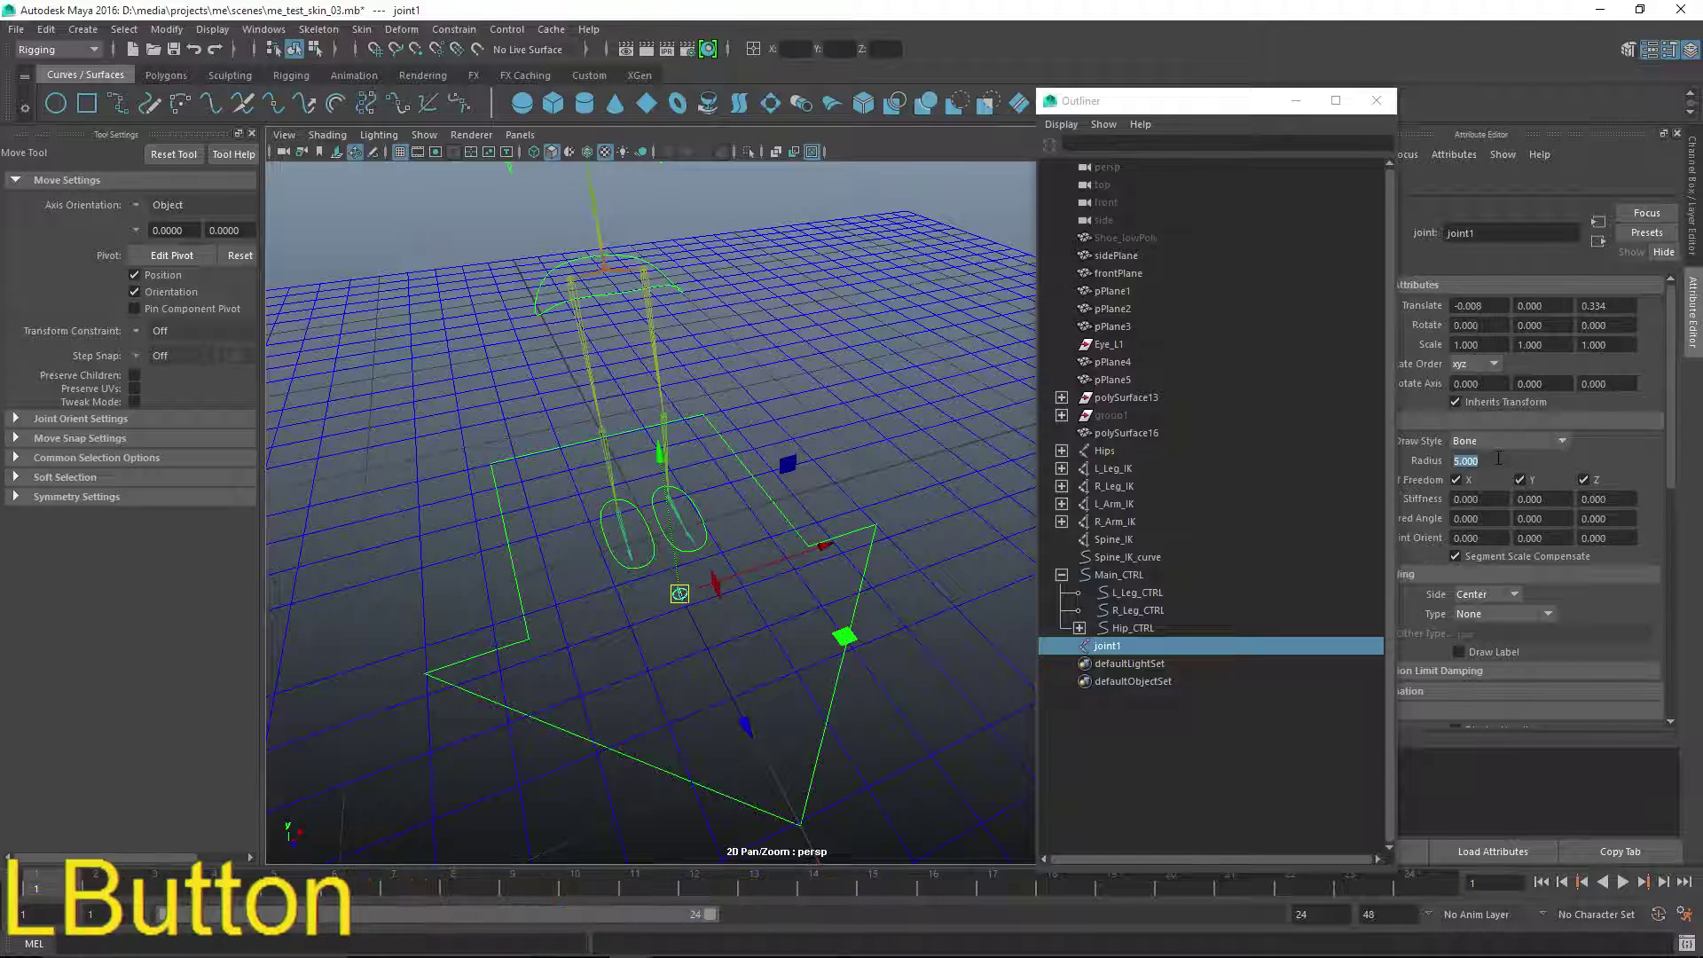
pyautogui.write('10')
pyautogui.press('Return')
pyautogui.scroll(-6, 1547, 610)
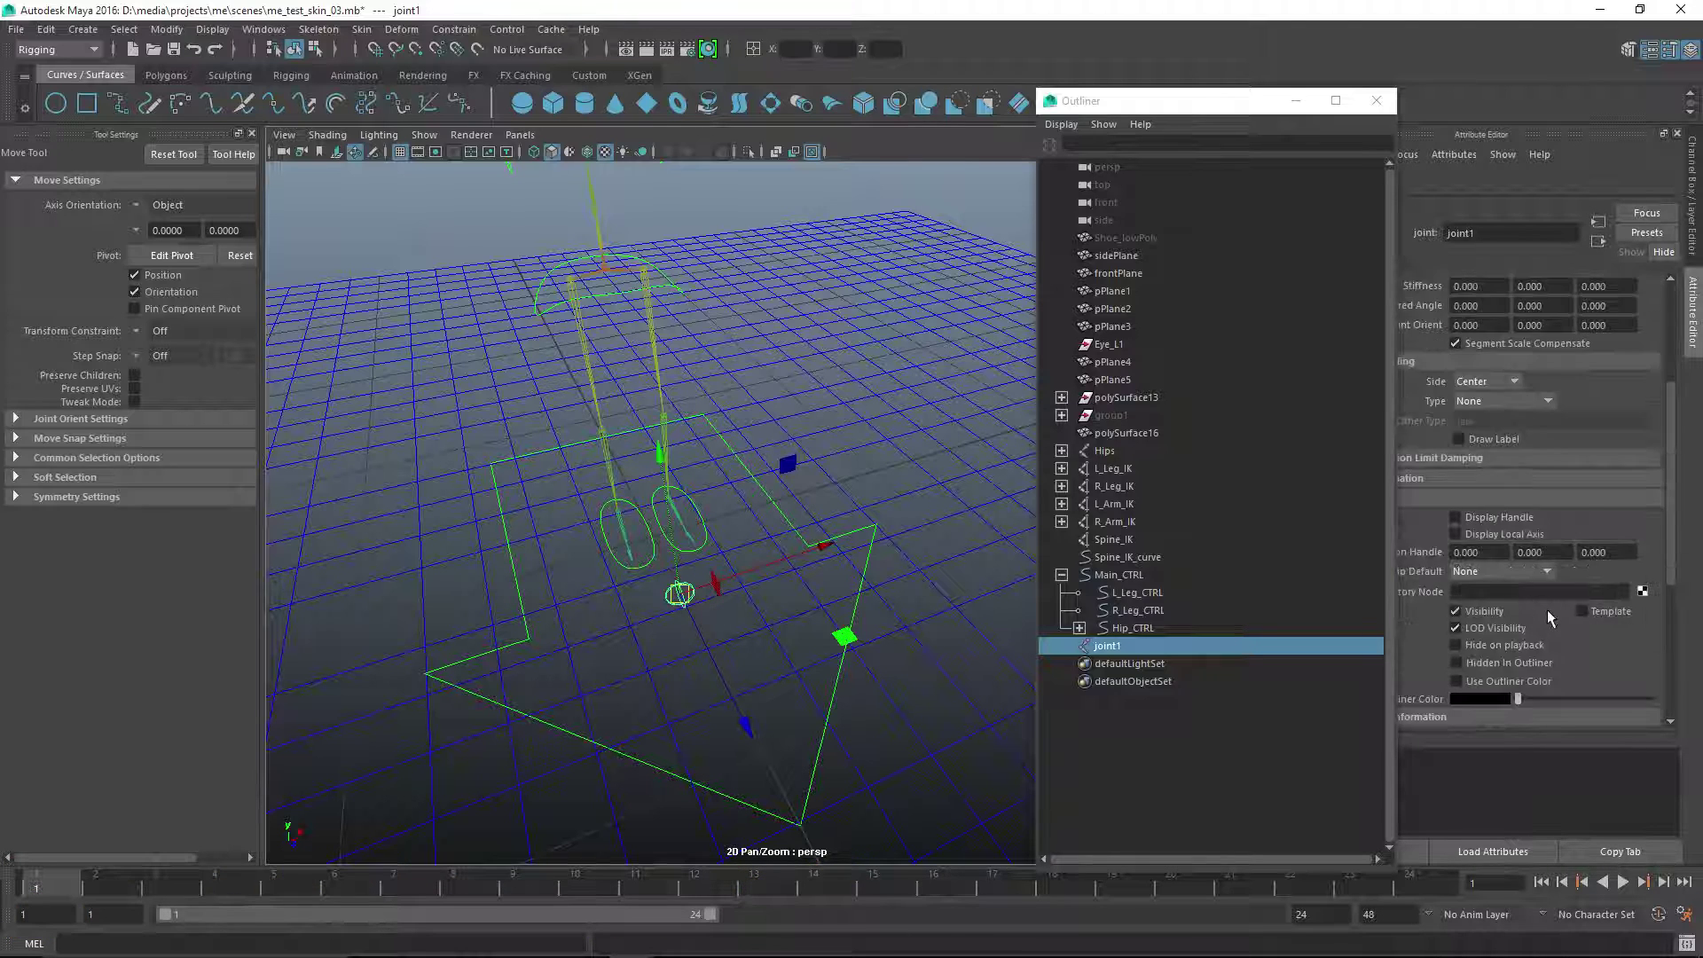
# - Enable the drawing overrides for joint1 and set its override color to white
pyautogui.scroll(-1, 1494, 499)
pyautogui.click(1487, 493)
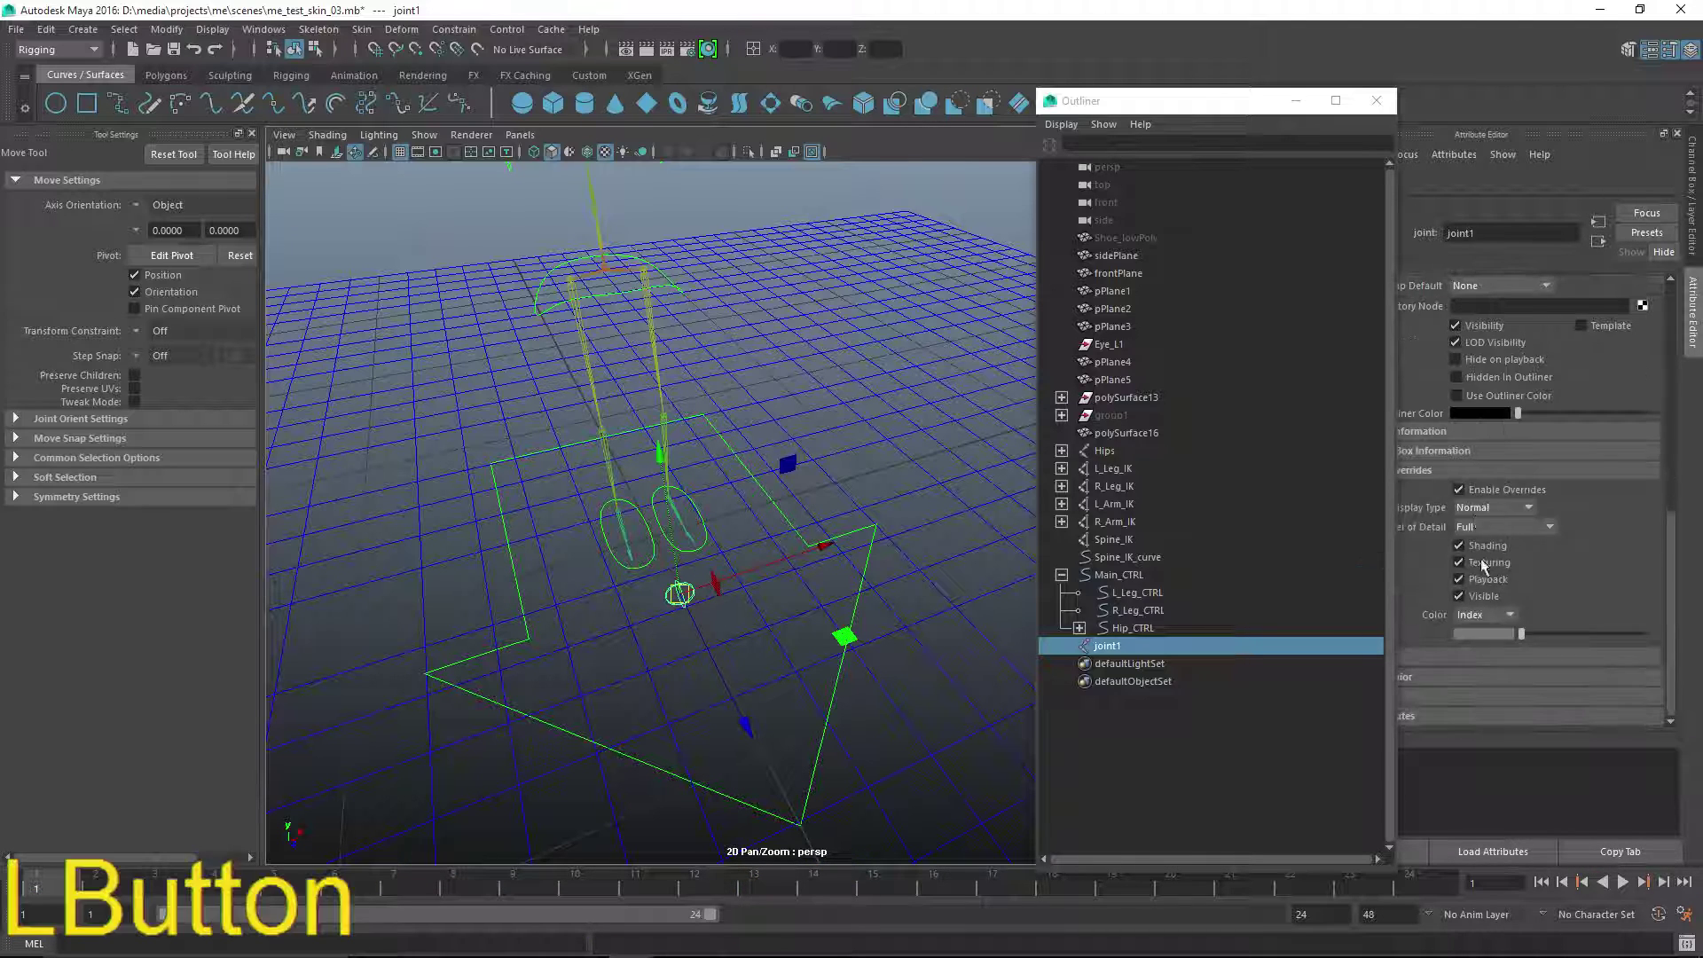
pyautogui.moveTo(1593, 633)
pyautogui.mouseDown()
pyautogui.moveTo(1612, 637)
pyautogui.moveTo(1585, 639)
pyautogui.mouseUp()
pyautogui.keyDown('alt'); pyautogui.moveTo(728, 585); pyautogui.dragTo(745, 576, button='middle'); pyautogui.keyUp('alt')
pyautogui.keyDown('alt'); pyautogui.moveTo(745, 577); pyautogui.dragTo(757, 568); pyautogui.keyUp('alt')
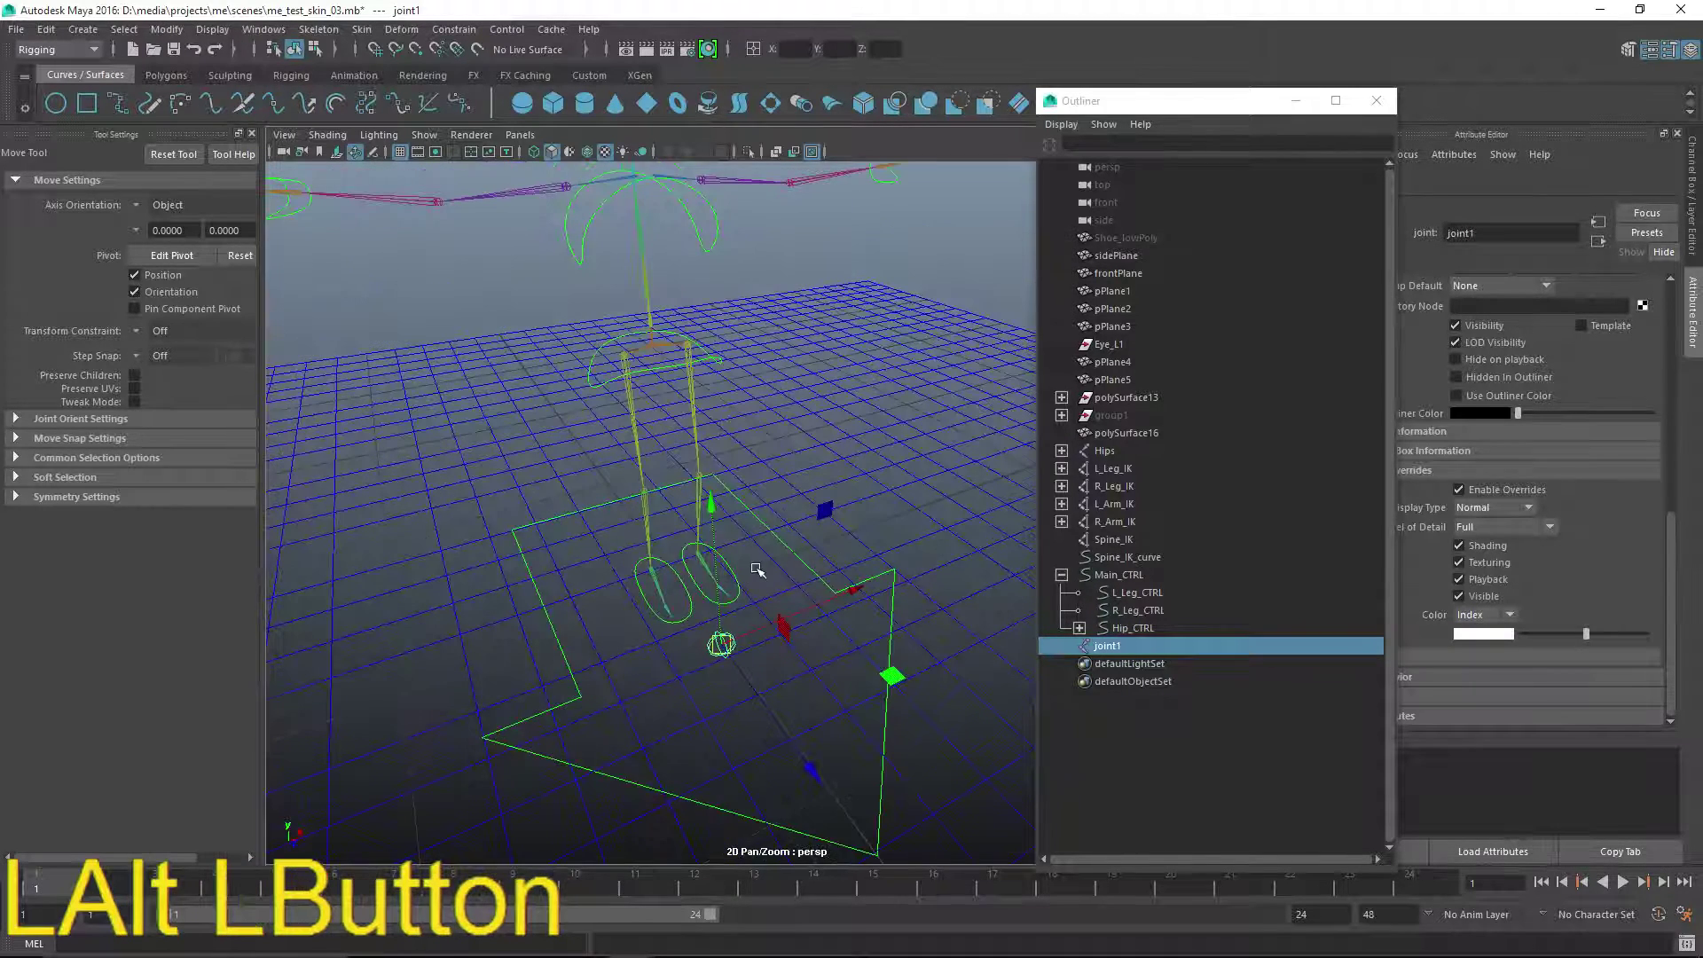
# - Rename joint1 as j_LWR_CTRL
pyautogui.doubleClick(1511, 240)
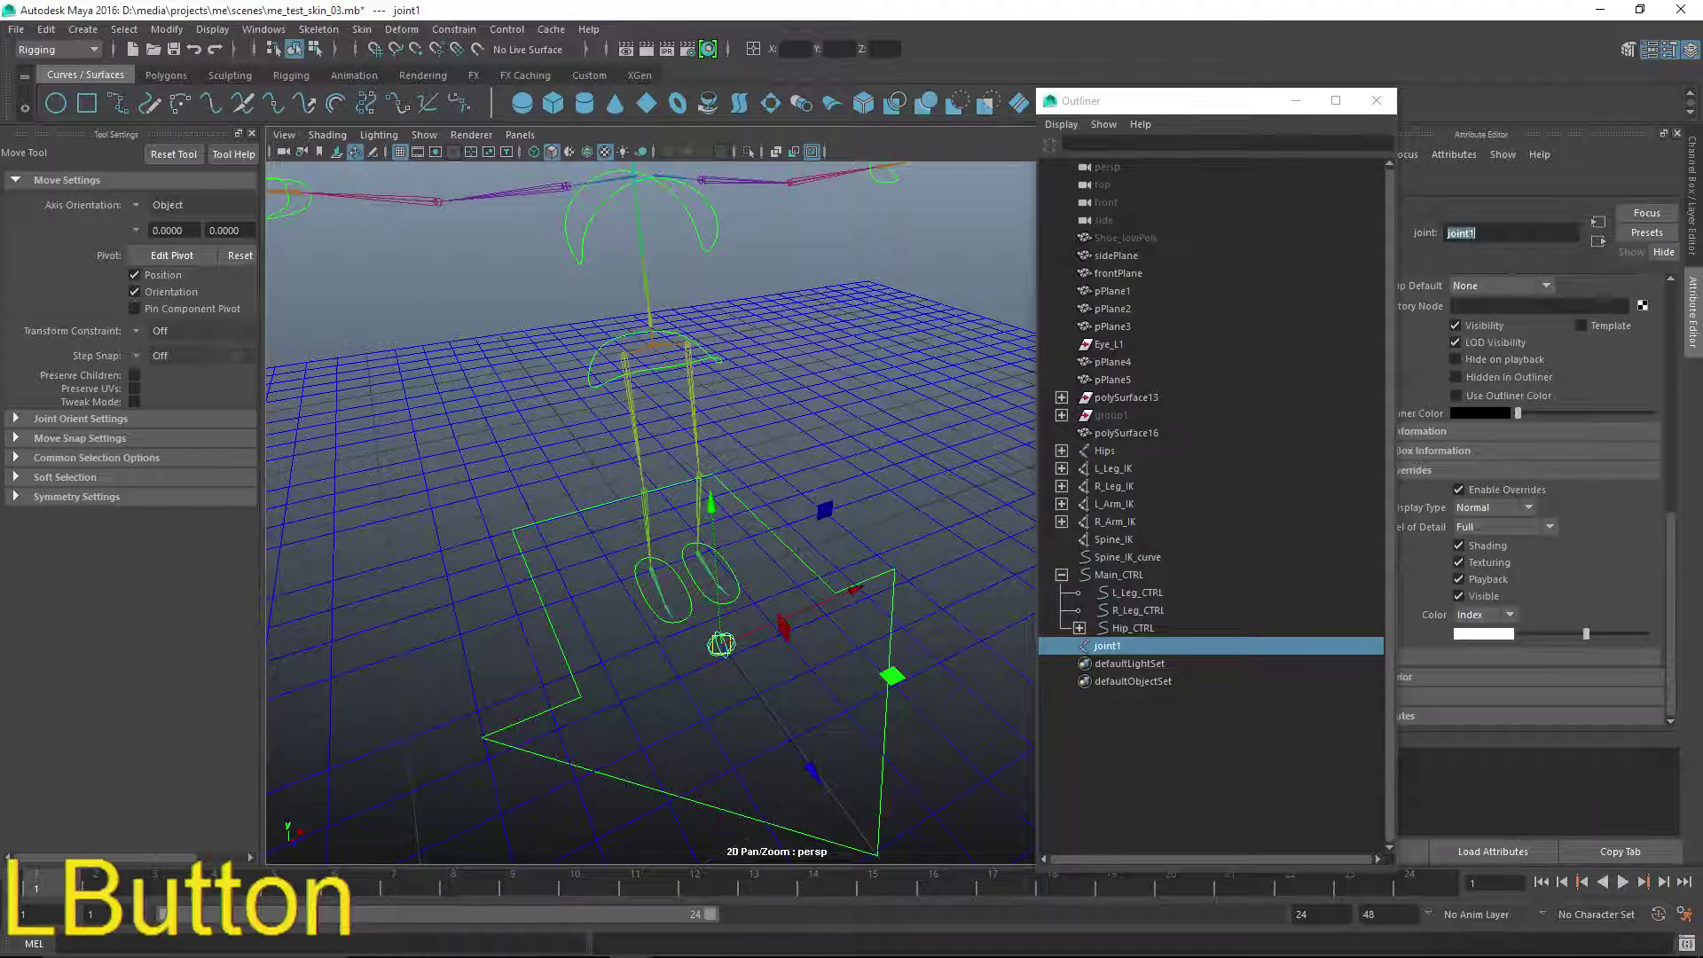
pyautogui.press('BackSpace')
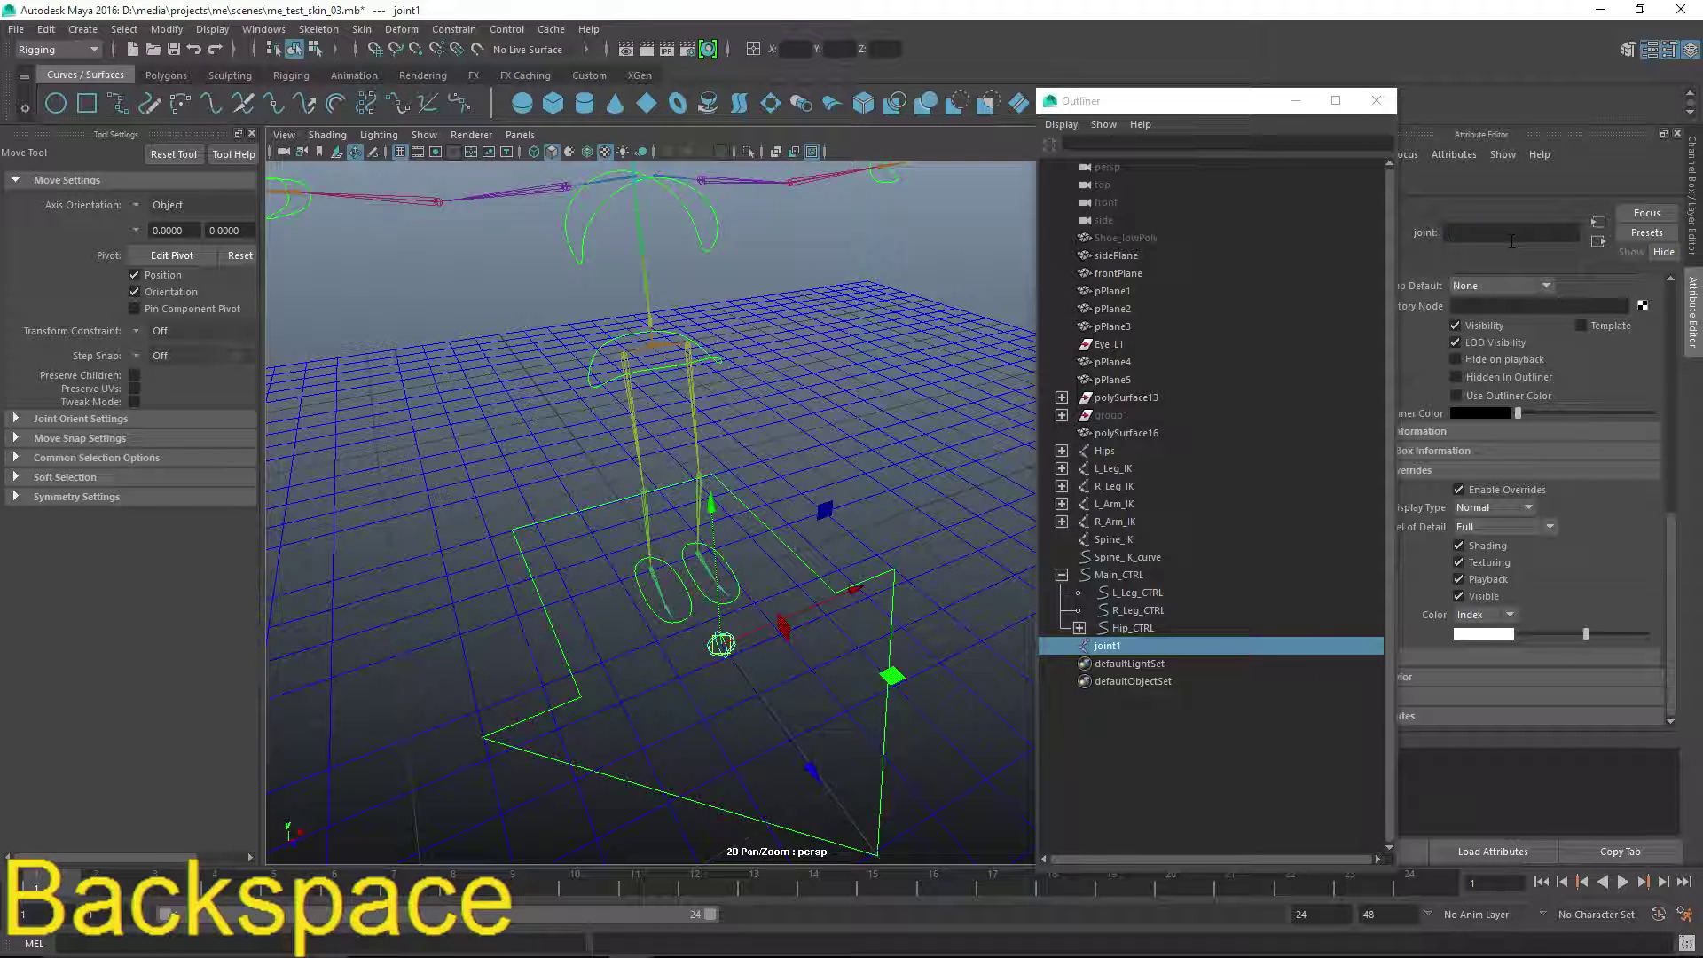
pyautogui.write('j_L')
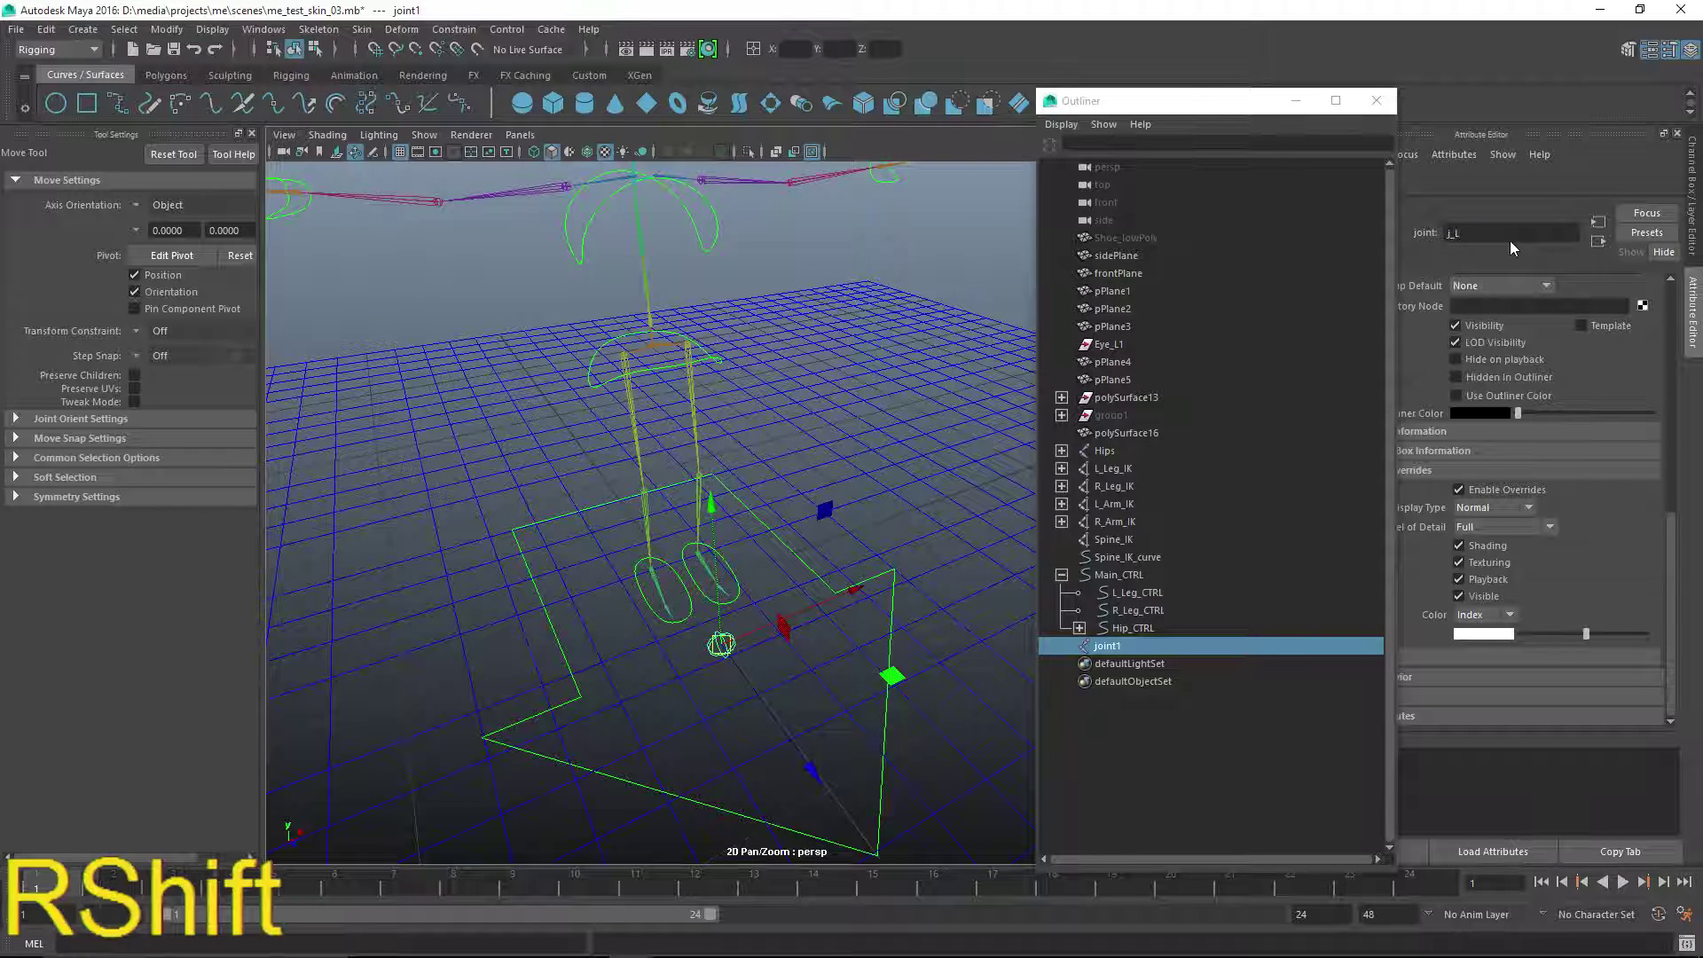
pyautogui.write('WR_CTRL')
pyautogui.press('Return')
# - Move j_LWR_CTRL from the ground and snap it onto the hip joint at the base of the spine
pyautogui.keyDown('alt'); pyautogui.moveTo(843, 407); pyautogui.dragTo(760, 532, button='middle'); pyautogui.keyUp('alt')
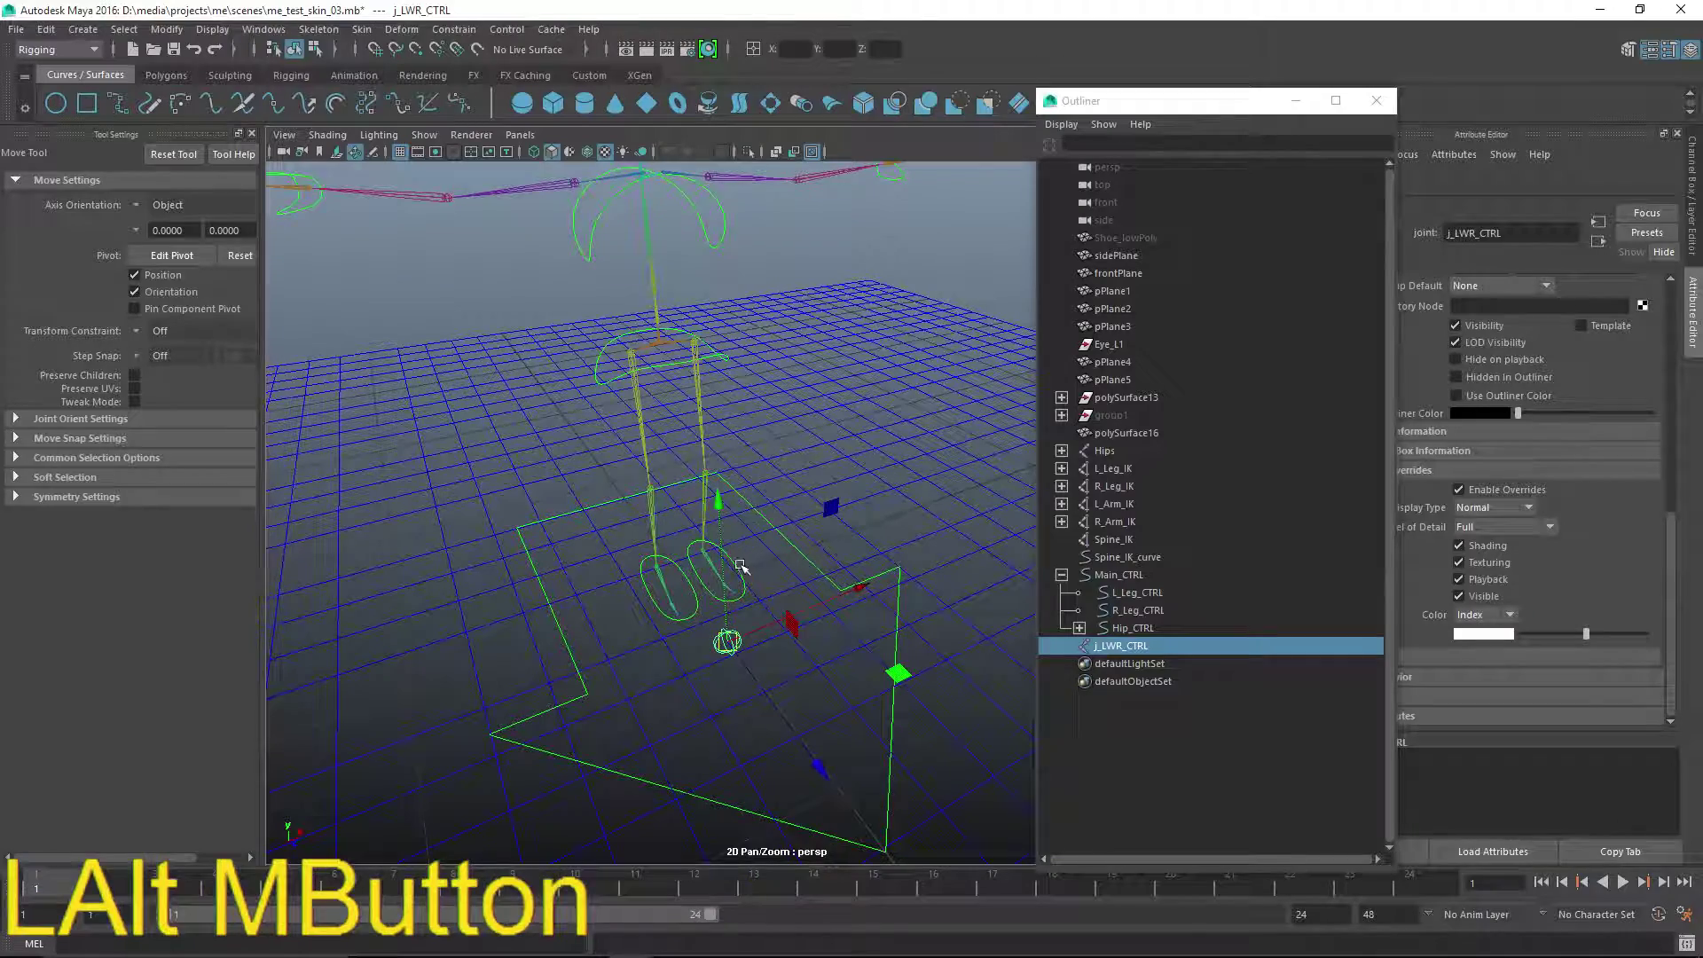
pyautogui.press('v')
pyautogui.moveTo(713, 600); pyautogui.dragTo(745, 532)
pyautogui.keyDown('alt'); pyautogui.moveTo(745, 532); pyautogui.dragTo(776, 665, button='right'); pyautogui.keyUp('alt')
pyautogui.keyDown('alt'); pyautogui.moveTo(775, 665); pyautogui.dragTo(816, 678); pyautogui.keyUp('alt')
pyautogui.keyDown('alt'); pyautogui.moveTo(816, 679); pyautogui.dragTo(855, 699, button='middle'); pyautogui.keyUp('alt')
pyautogui.keyDown('alt'); pyautogui.moveTo(855, 699); pyautogui.dragTo(814, 700); pyautogui.keyUp('alt')
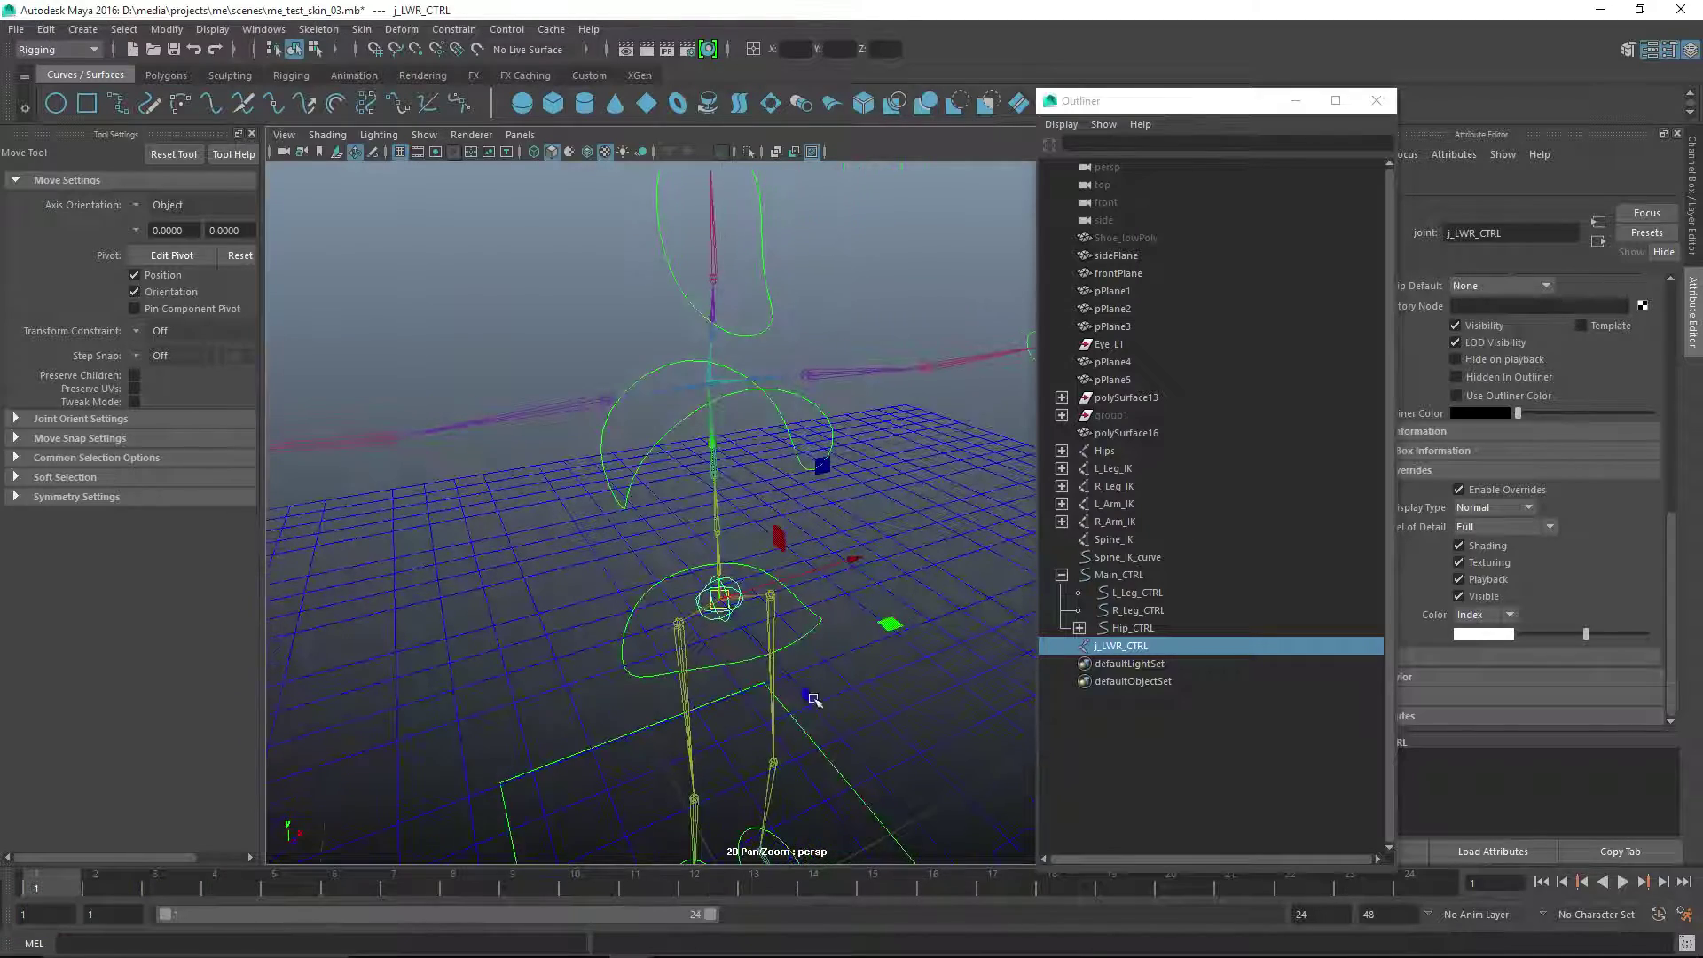
# - Duplicate j_LWR_CTRL and snap the copy onto the chest joint at the upper end of the spine
pyautogui.keyDown('alt'); pyautogui.moveTo(706, 647); pyautogui.dragTo(752, 374); pyautogui.keyUp('alt')
pyautogui.hotkey('ctrl', 'd')
pyautogui.press('v')
pyautogui.moveTo(816, 518)
pyautogui.keyDown('alt'); pyautogui.mouseDown()
pyautogui.moveTo(691, 521)
pyautogui.moveTo(832, 529)
pyautogui.moveTo(797, 536)
pyautogui.mouseUp(); pyautogui.keyUp('alt')
# - Rename the duplicated joint as j_UPR_CTRL
pyautogui.click(1529, 233)
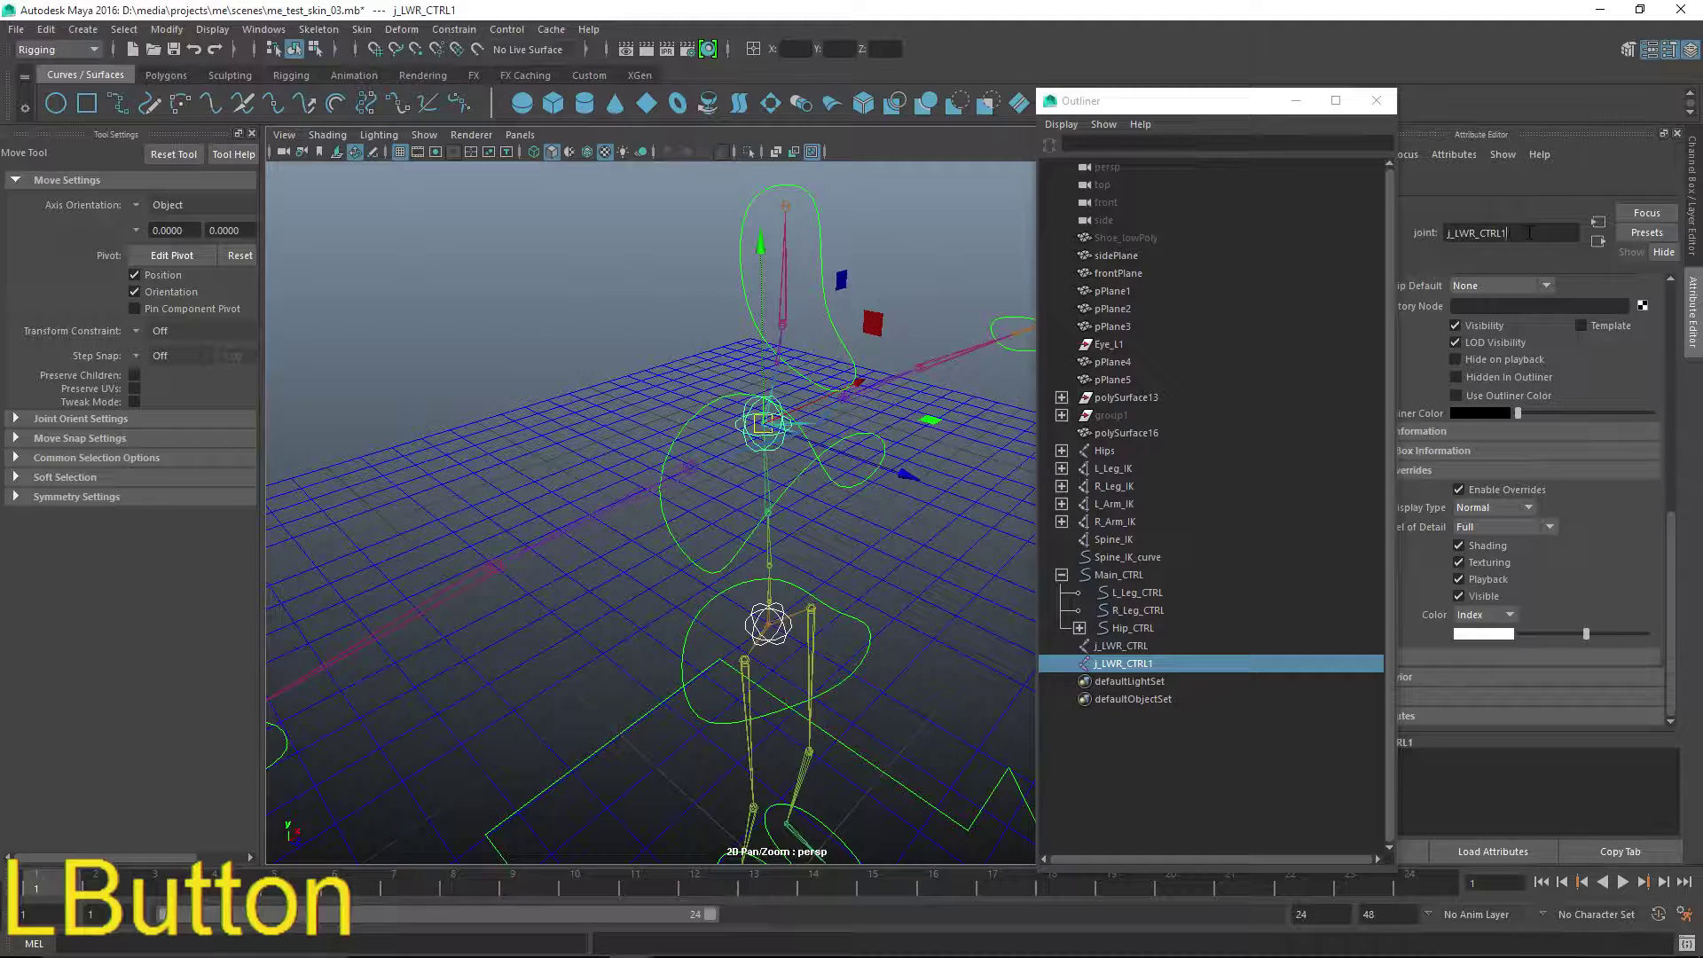
pyautogui.press('BackSpace')
pyautogui.press('Left')
pyautogui.press('Left')
pyautogui.press('Left')
pyautogui.press('Left')
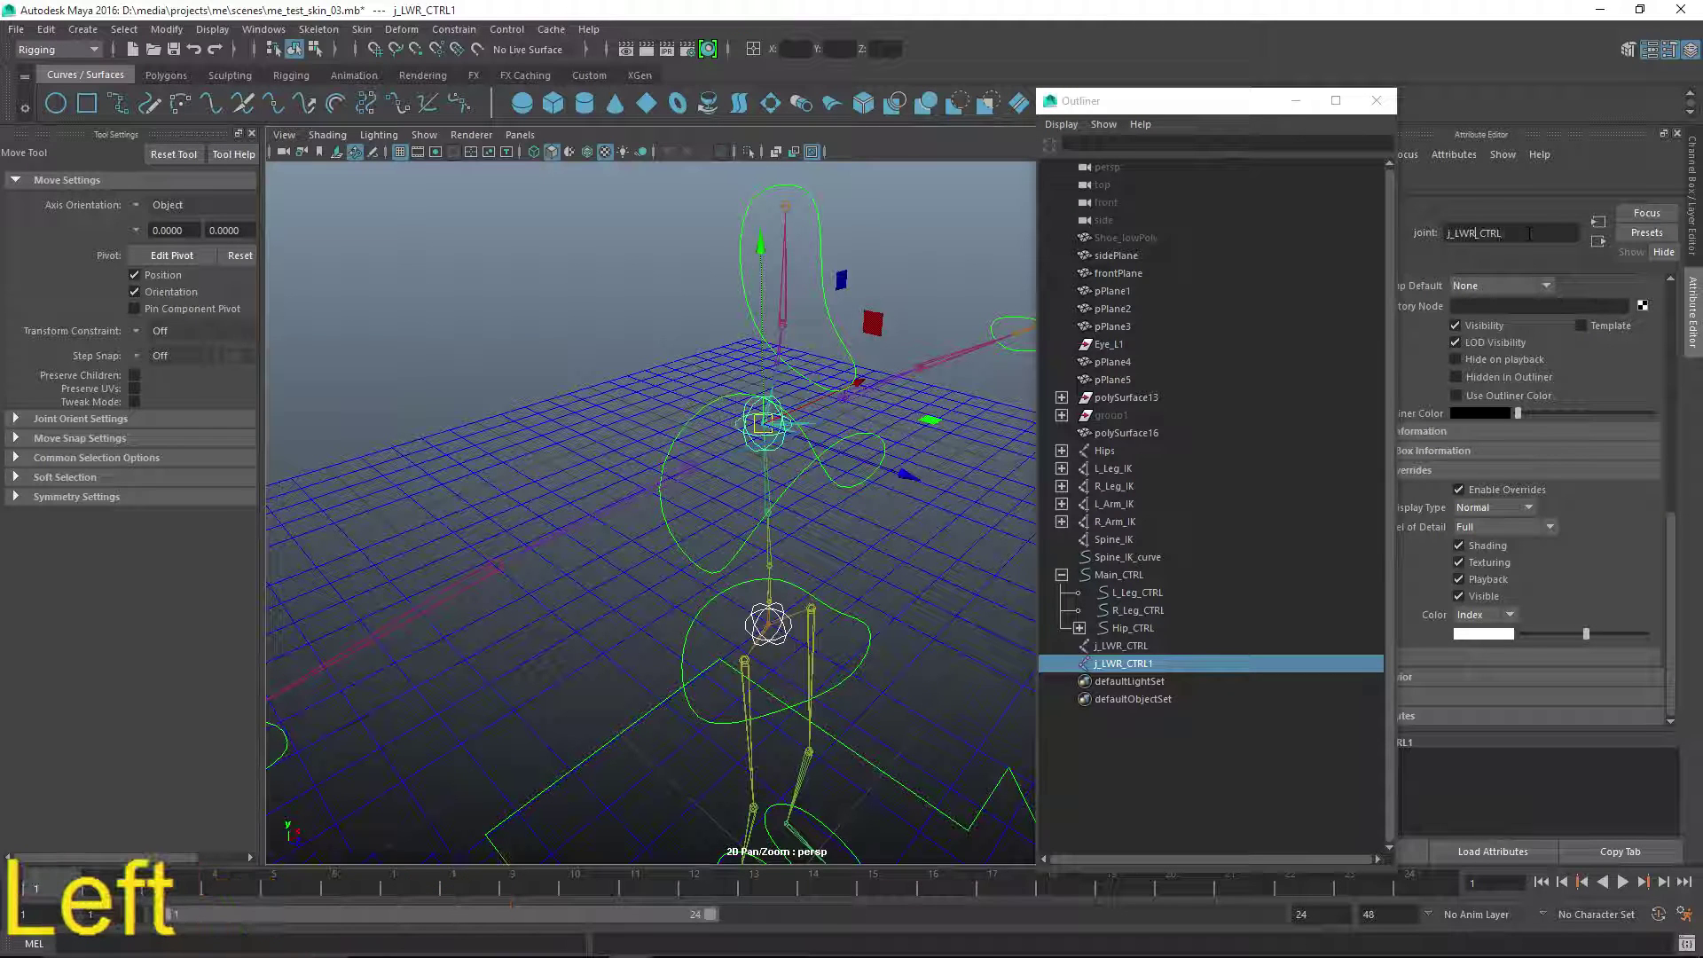
pyautogui.press('BackSpace')
pyautogui.press('BackSpace')
pyautogui.press('BackSpace')
pyautogui.write('UPR')
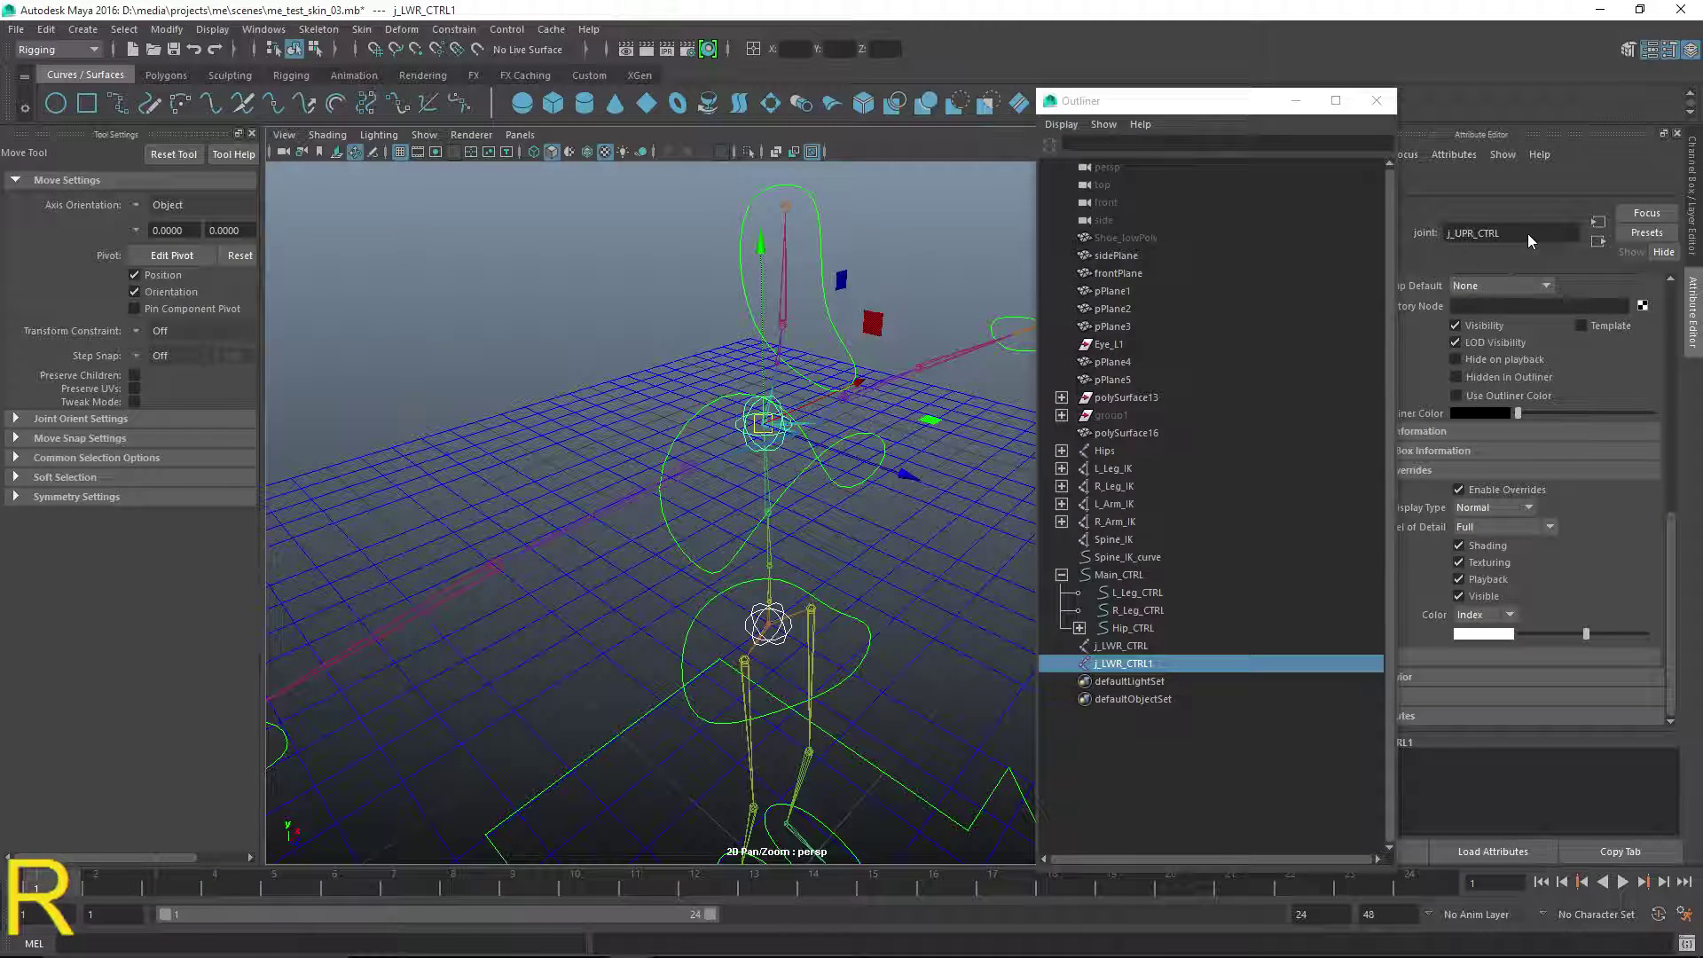
pyautogui.press('Return')
# - Select j_UPR_CTRL, j_LWR_CTRL and Spine_IK_curve together and open the Bind Skin options
pyautogui.keyDown('alt'); pyautogui.moveTo(867, 476); pyautogui.dragTo(772, 487); pyautogui.keyUp('alt')
pyautogui.keyDown('alt'); pyautogui.moveTo(772, 487); pyautogui.dragTo(795, 506, button='middle'); pyautogui.keyUp('alt')
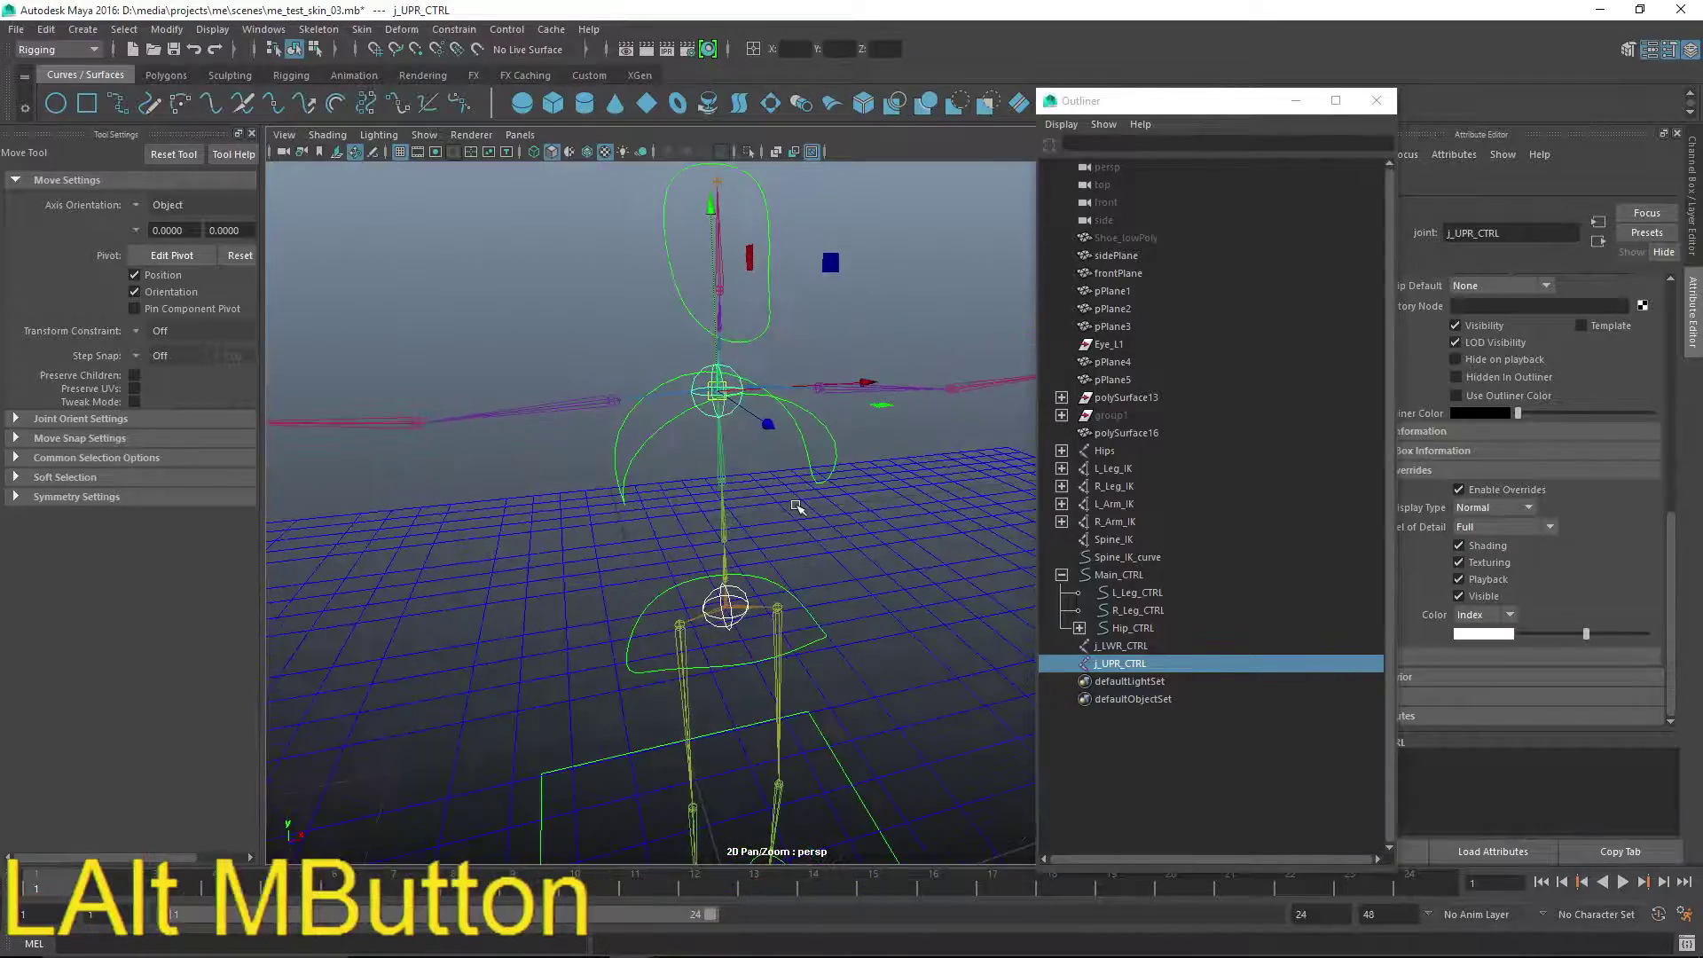
pyautogui.keyDown('alt'); pyautogui.moveTo(796, 505); pyautogui.dragTo(707, 494); pyautogui.keyUp('alt')
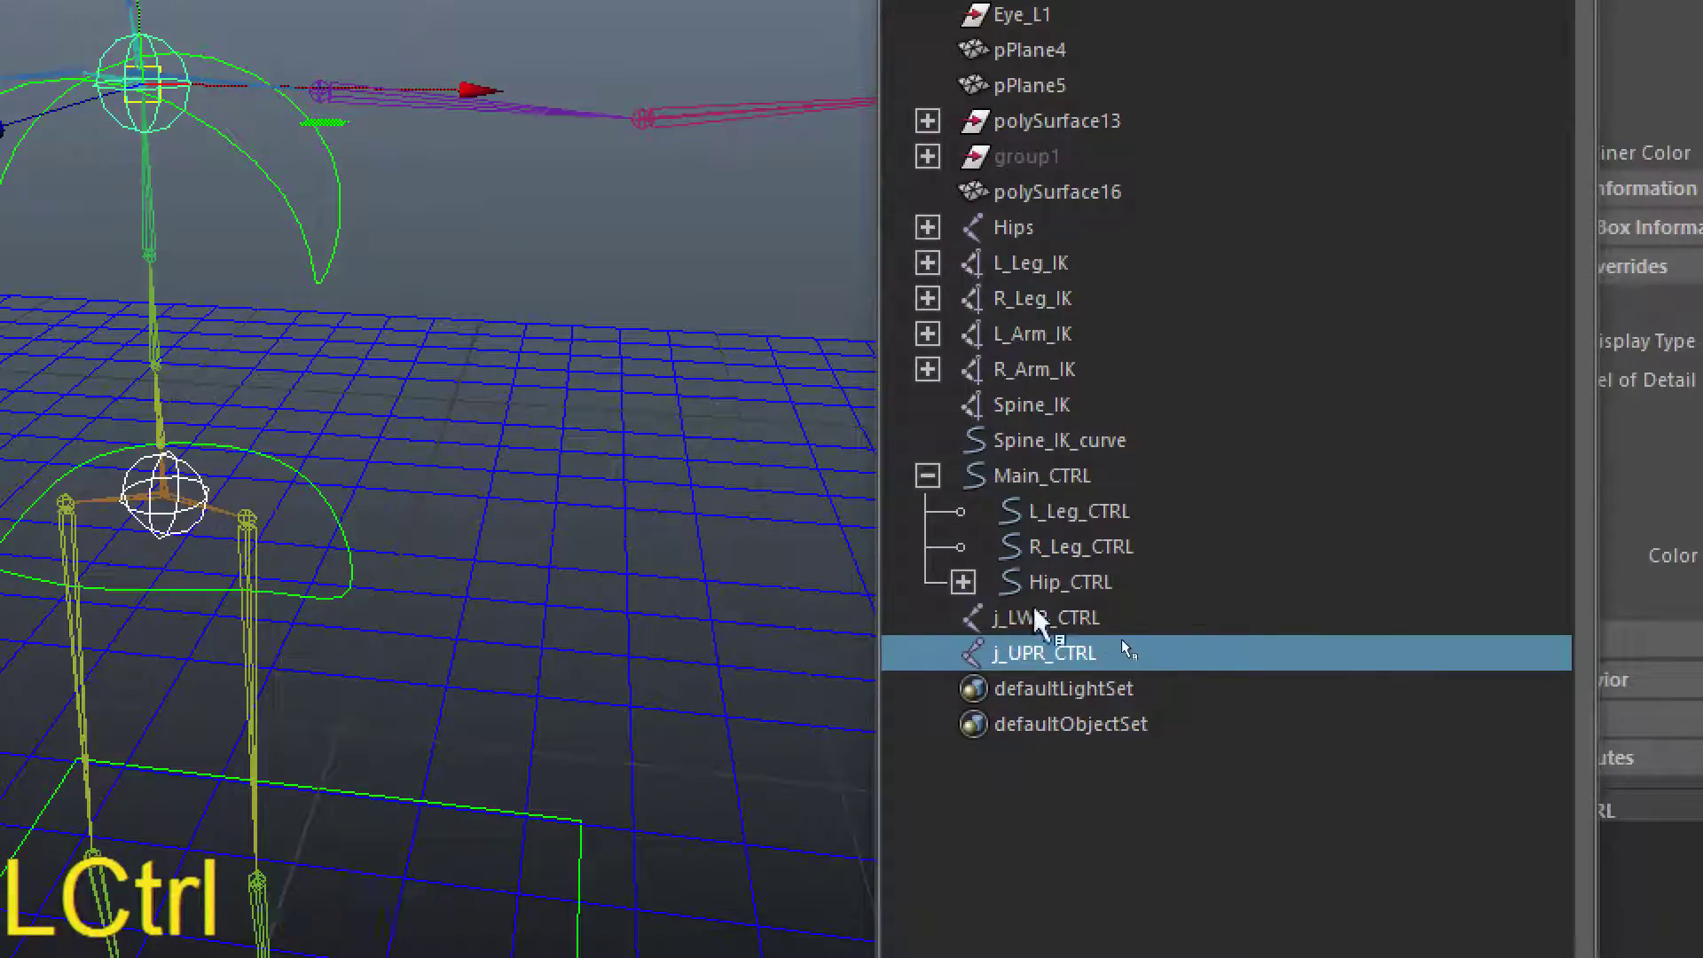
pyautogui.keyDown('ctrl'); pyautogui.click(1115, 645); pyautogui.keyUp('ctrl')
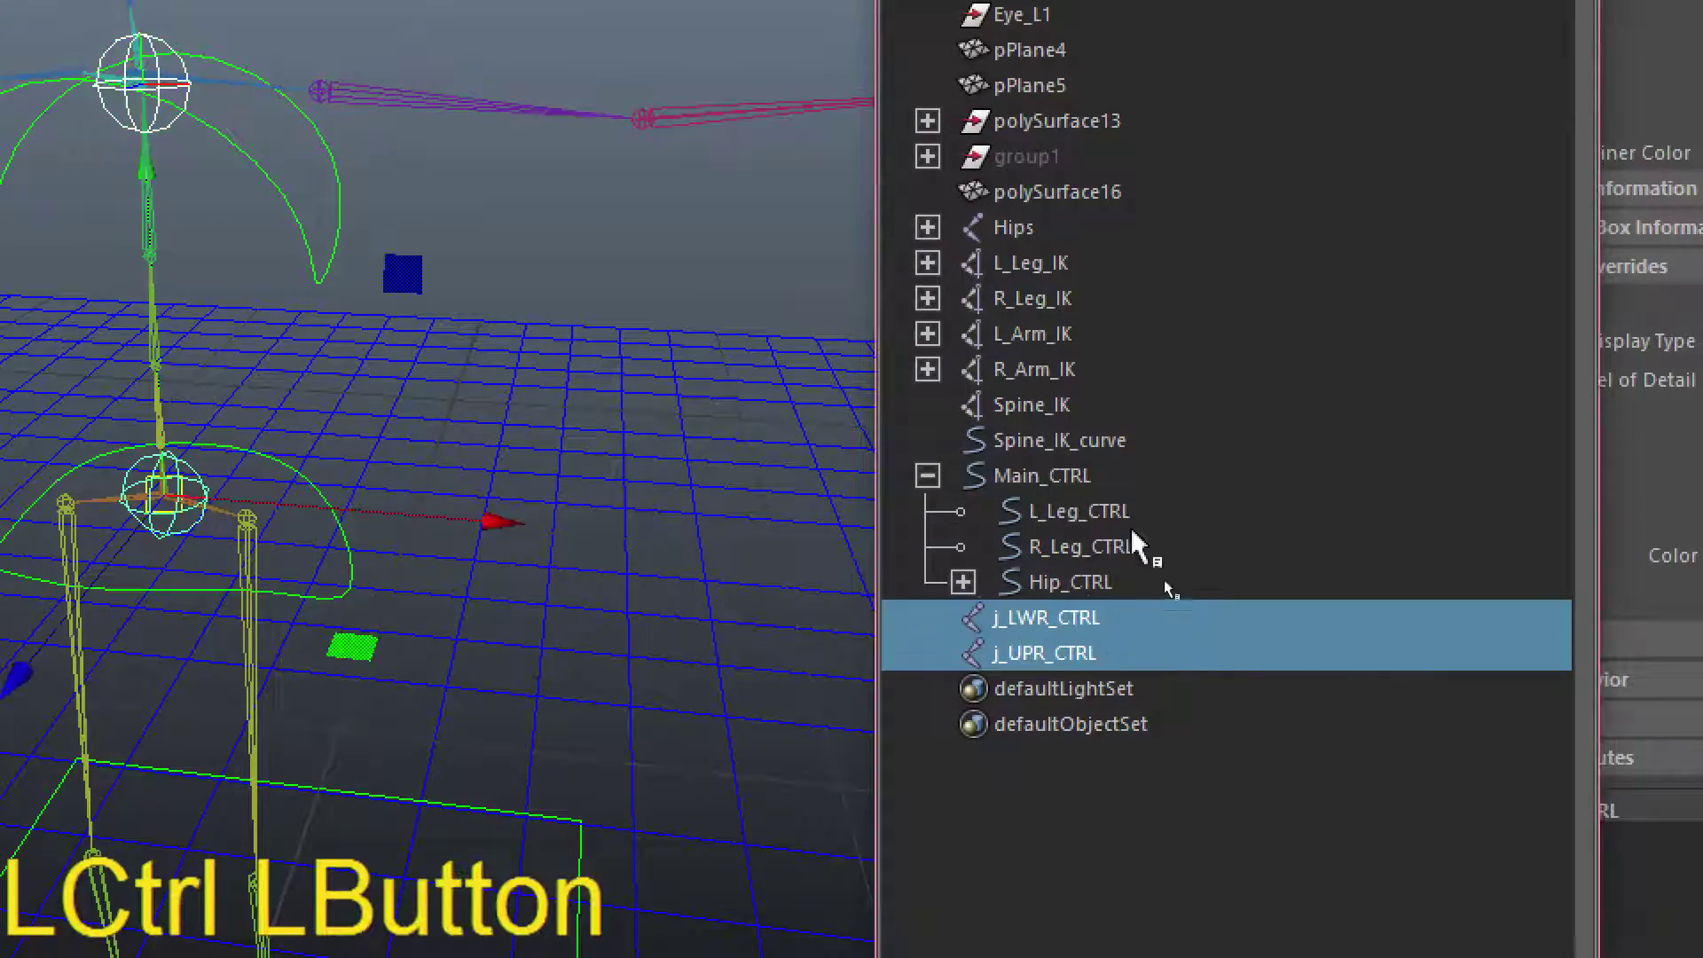
pyautogui.keyDown('ctrl'); pyautogui.click(1104, 447); pyautogui.keyUp('ctrl')
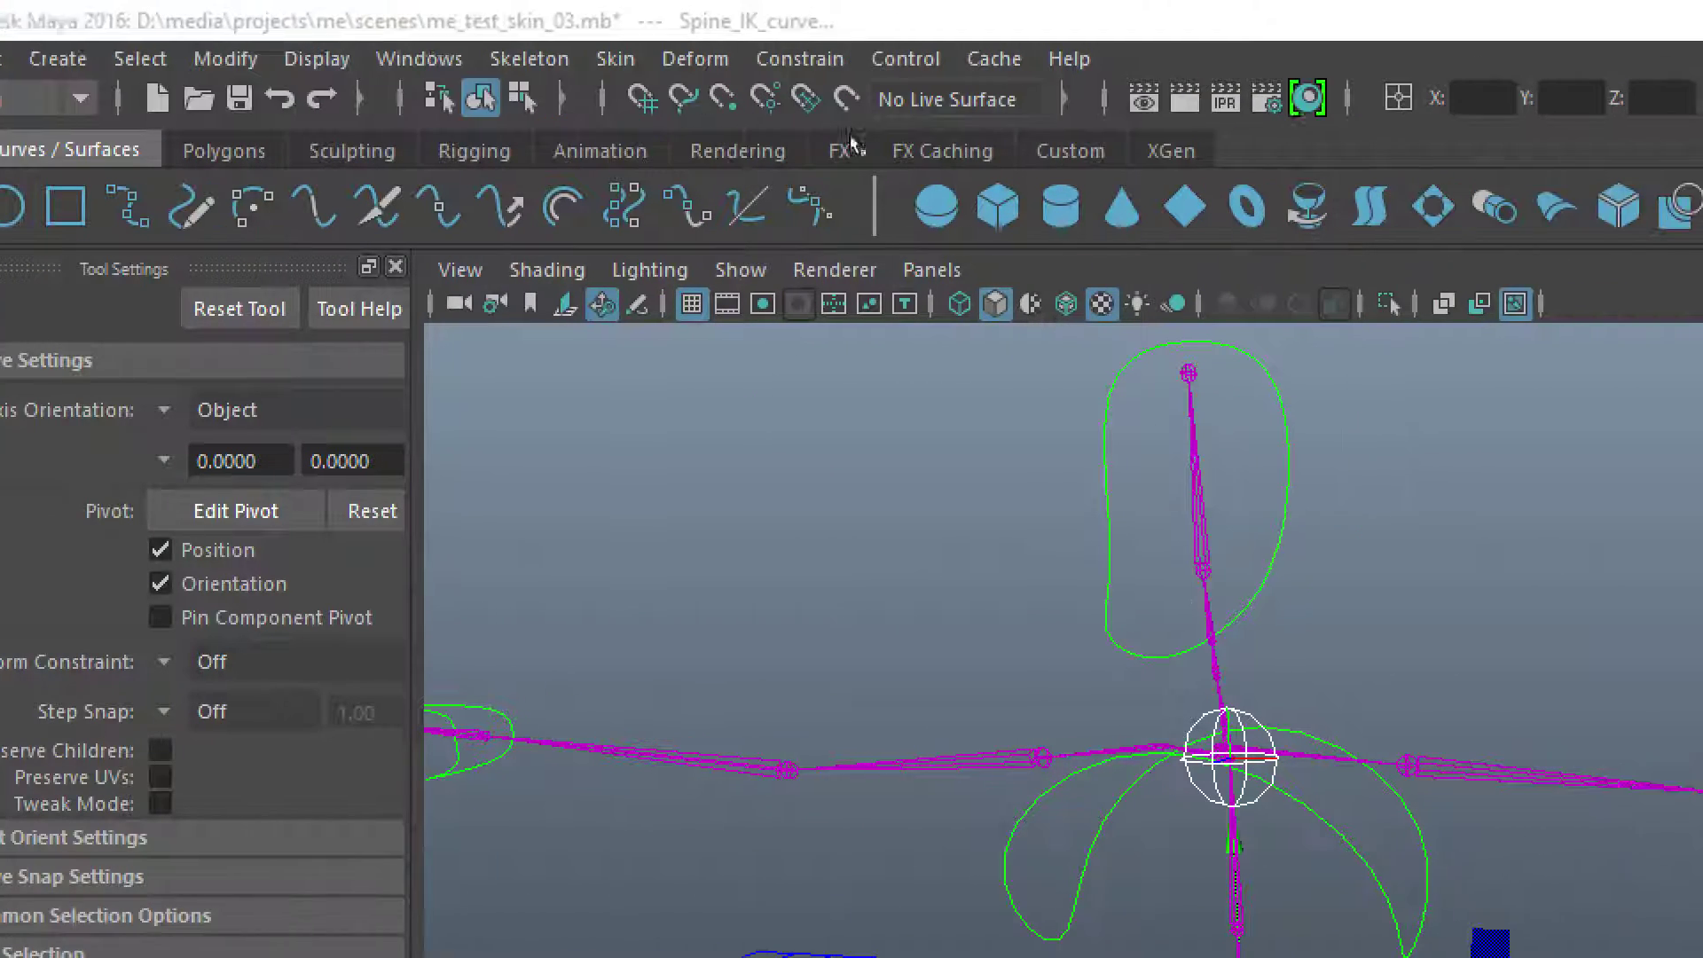
pyautogui.click(512, 59)
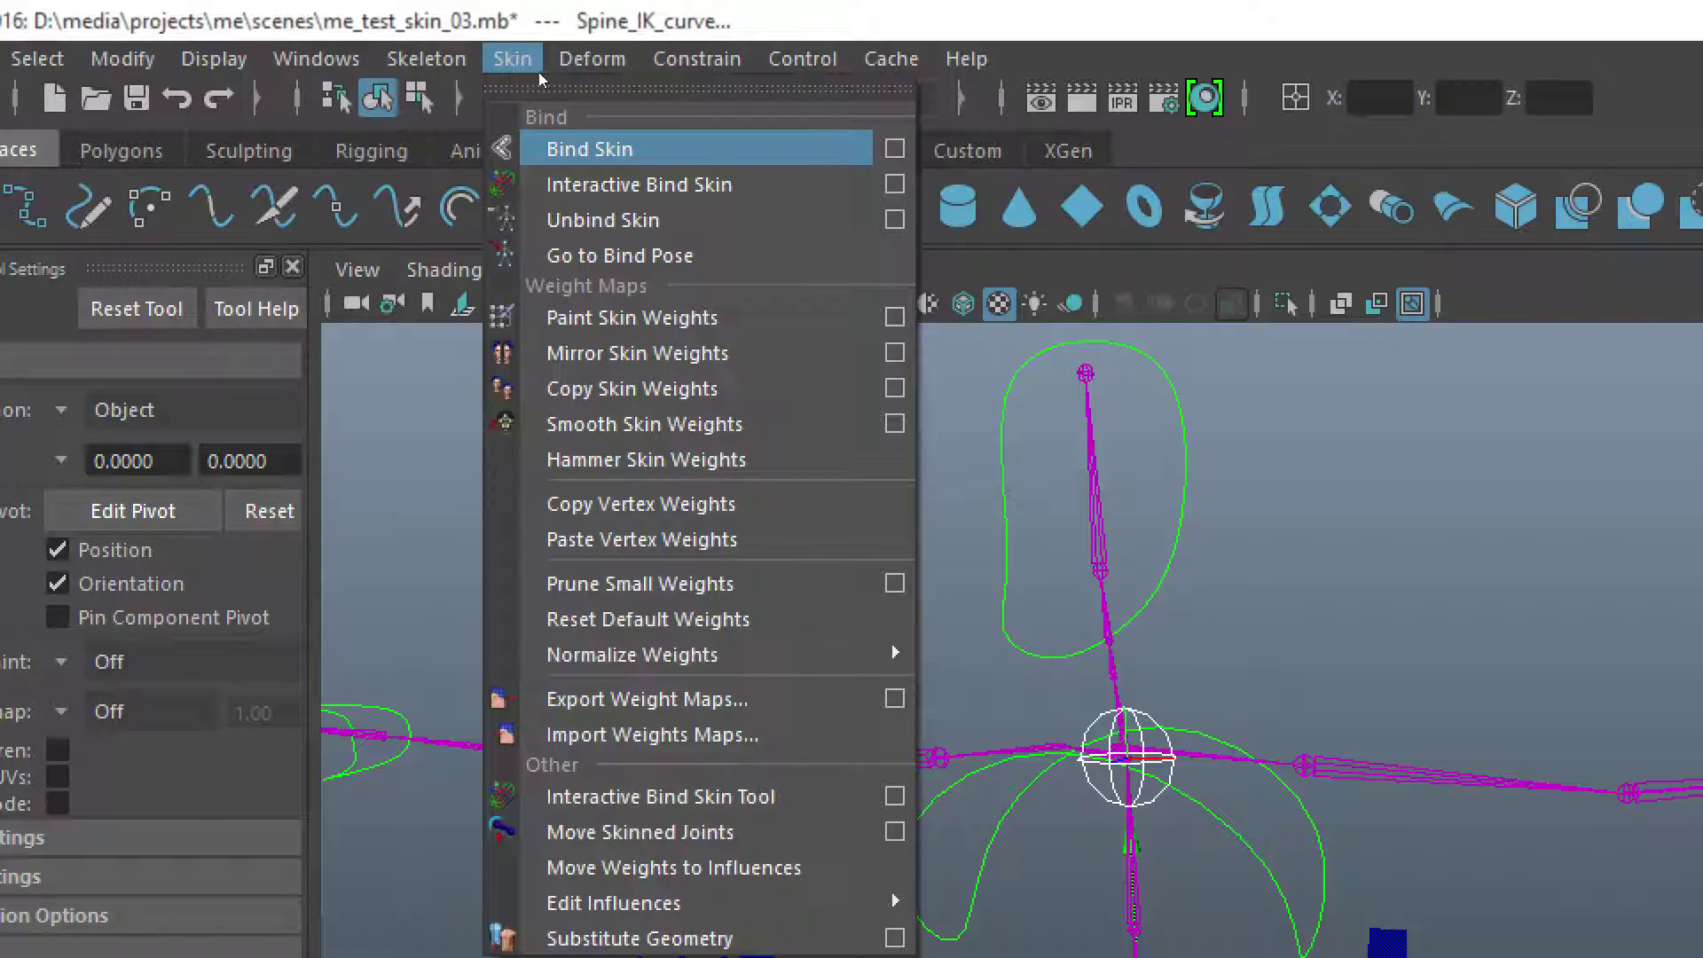
pyautogui.click(894, 149)
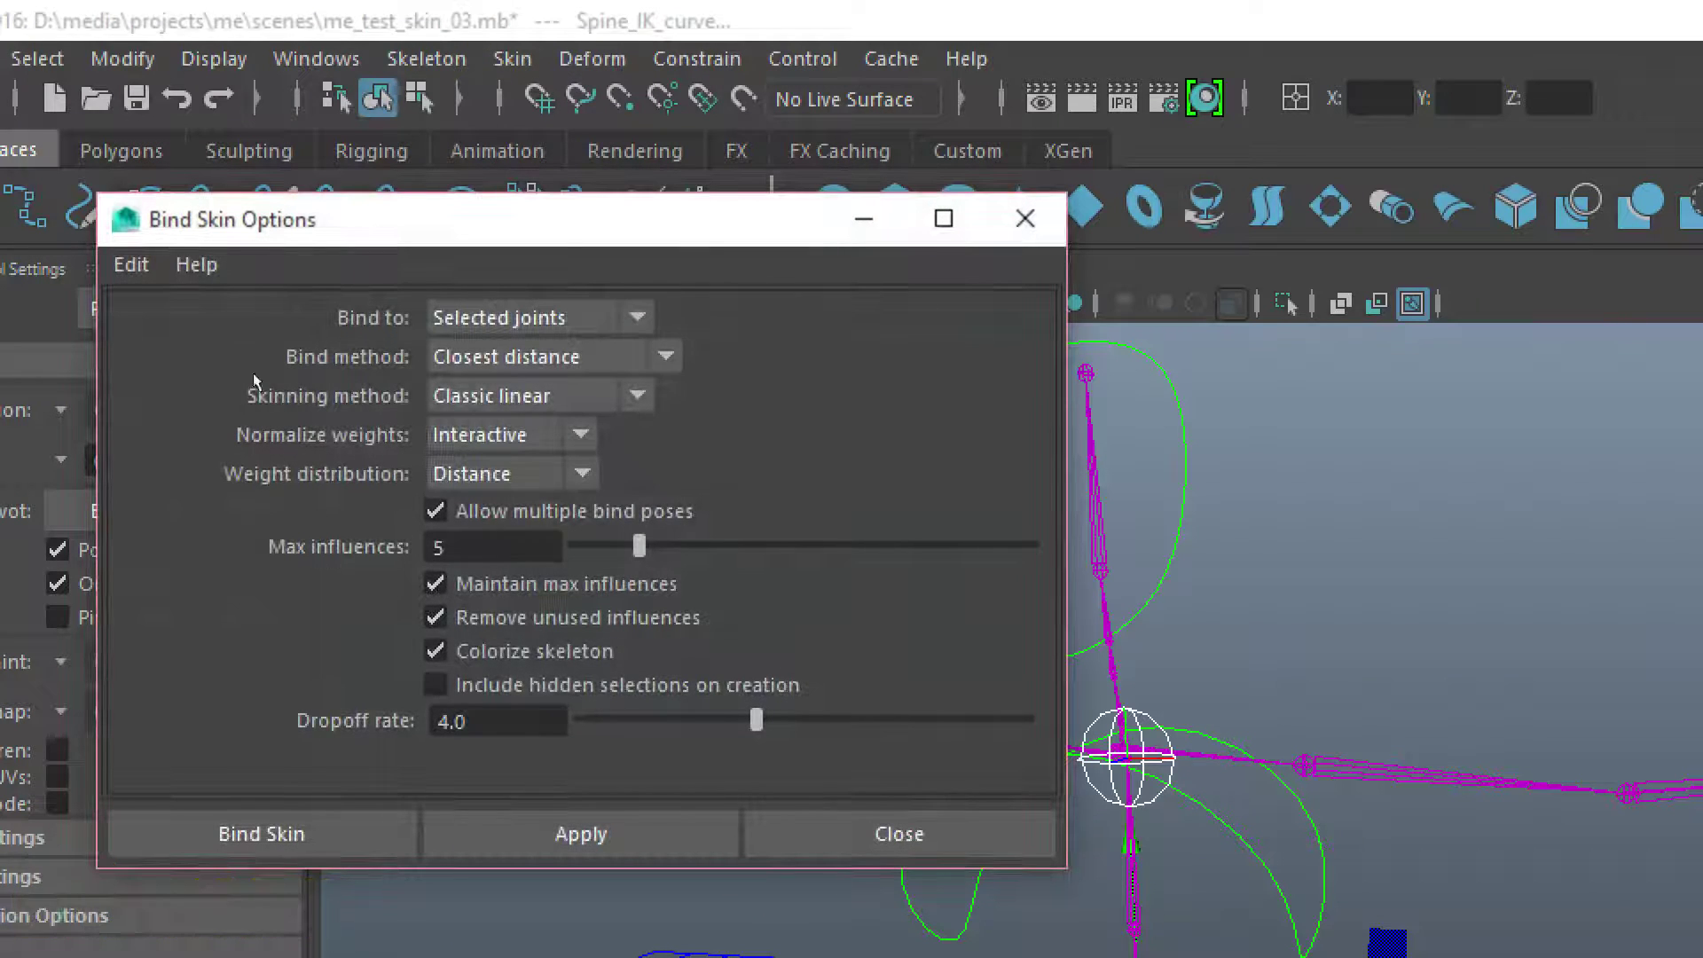
# - Reset the Bind Skin options to their defaults and set the bind target to Selected joints
pyautogui.hotkey('ctrl', '4')
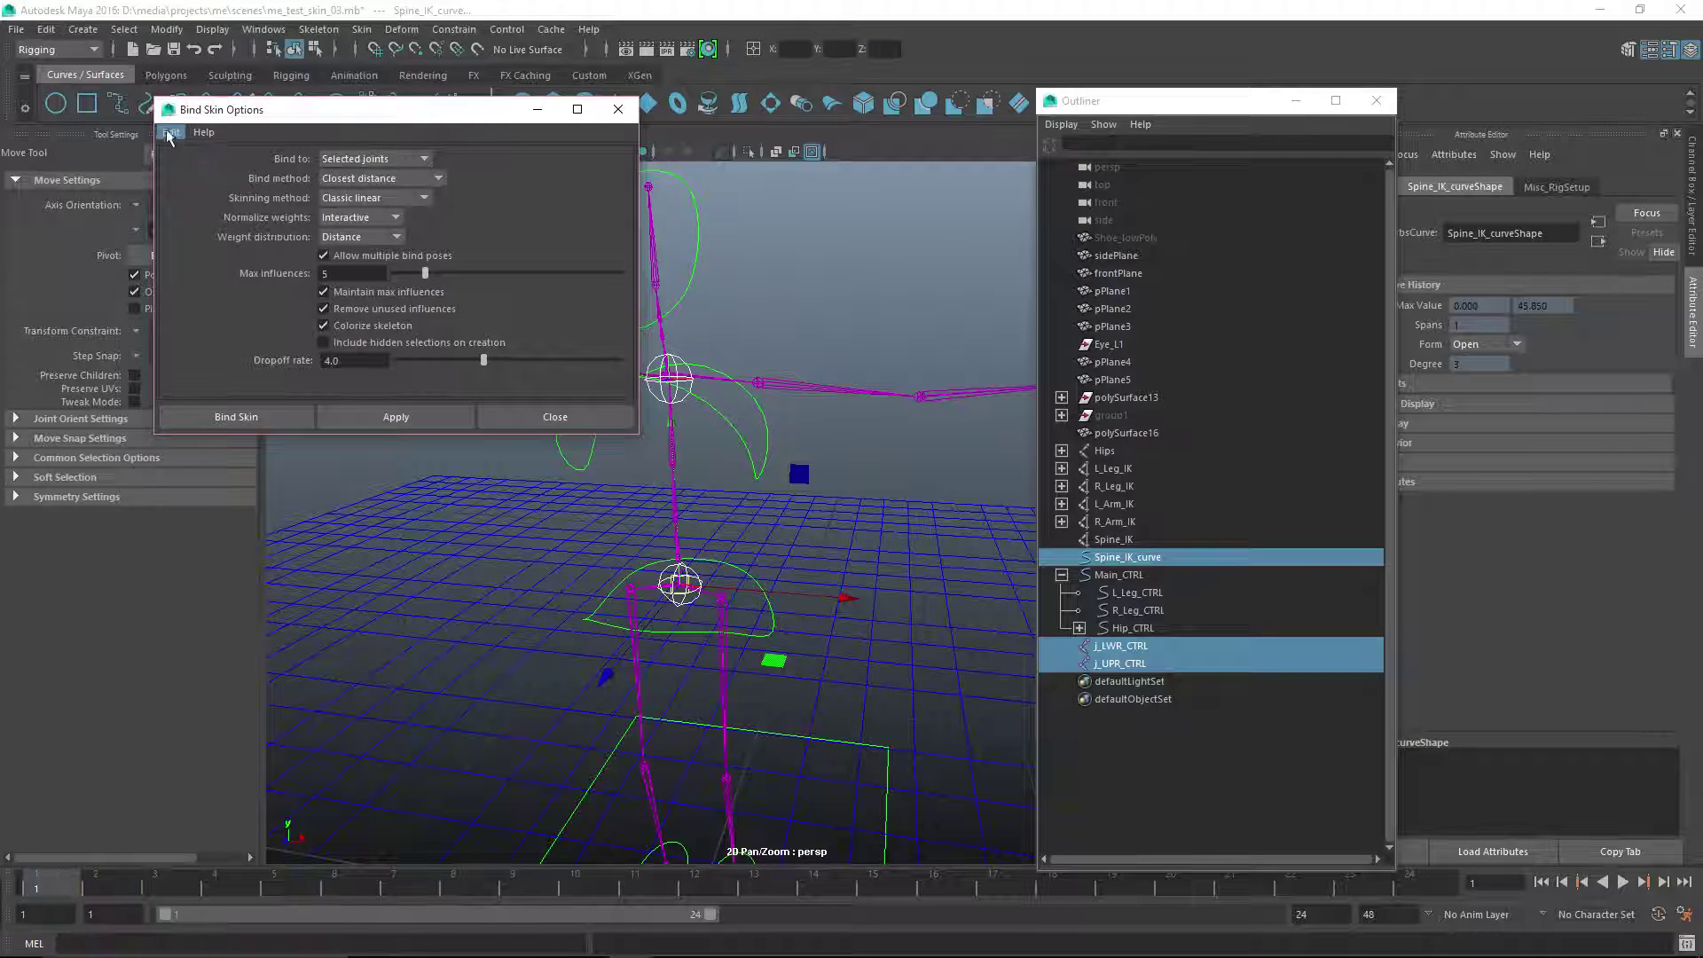
pyautogui.click(169, 133)
pyautogui.click(222, 169)
pyautogui.hotkey('ctrl', '4')
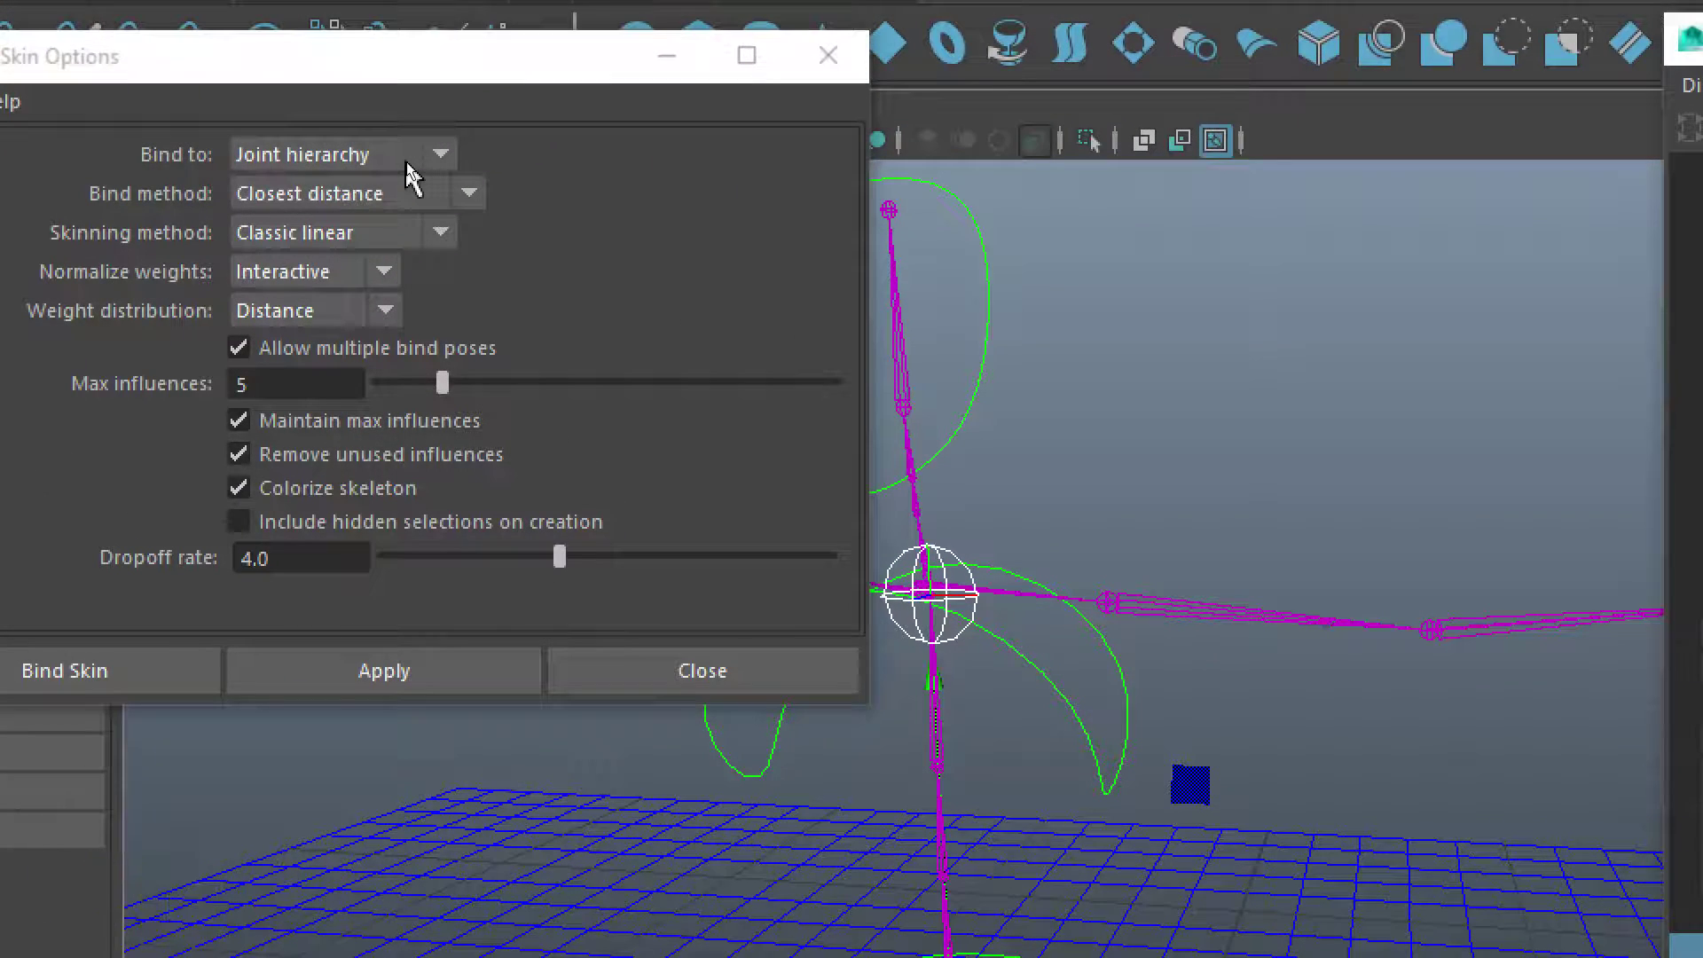
pyautogui.click(407, 162)
pyautogui.click(376, 197)
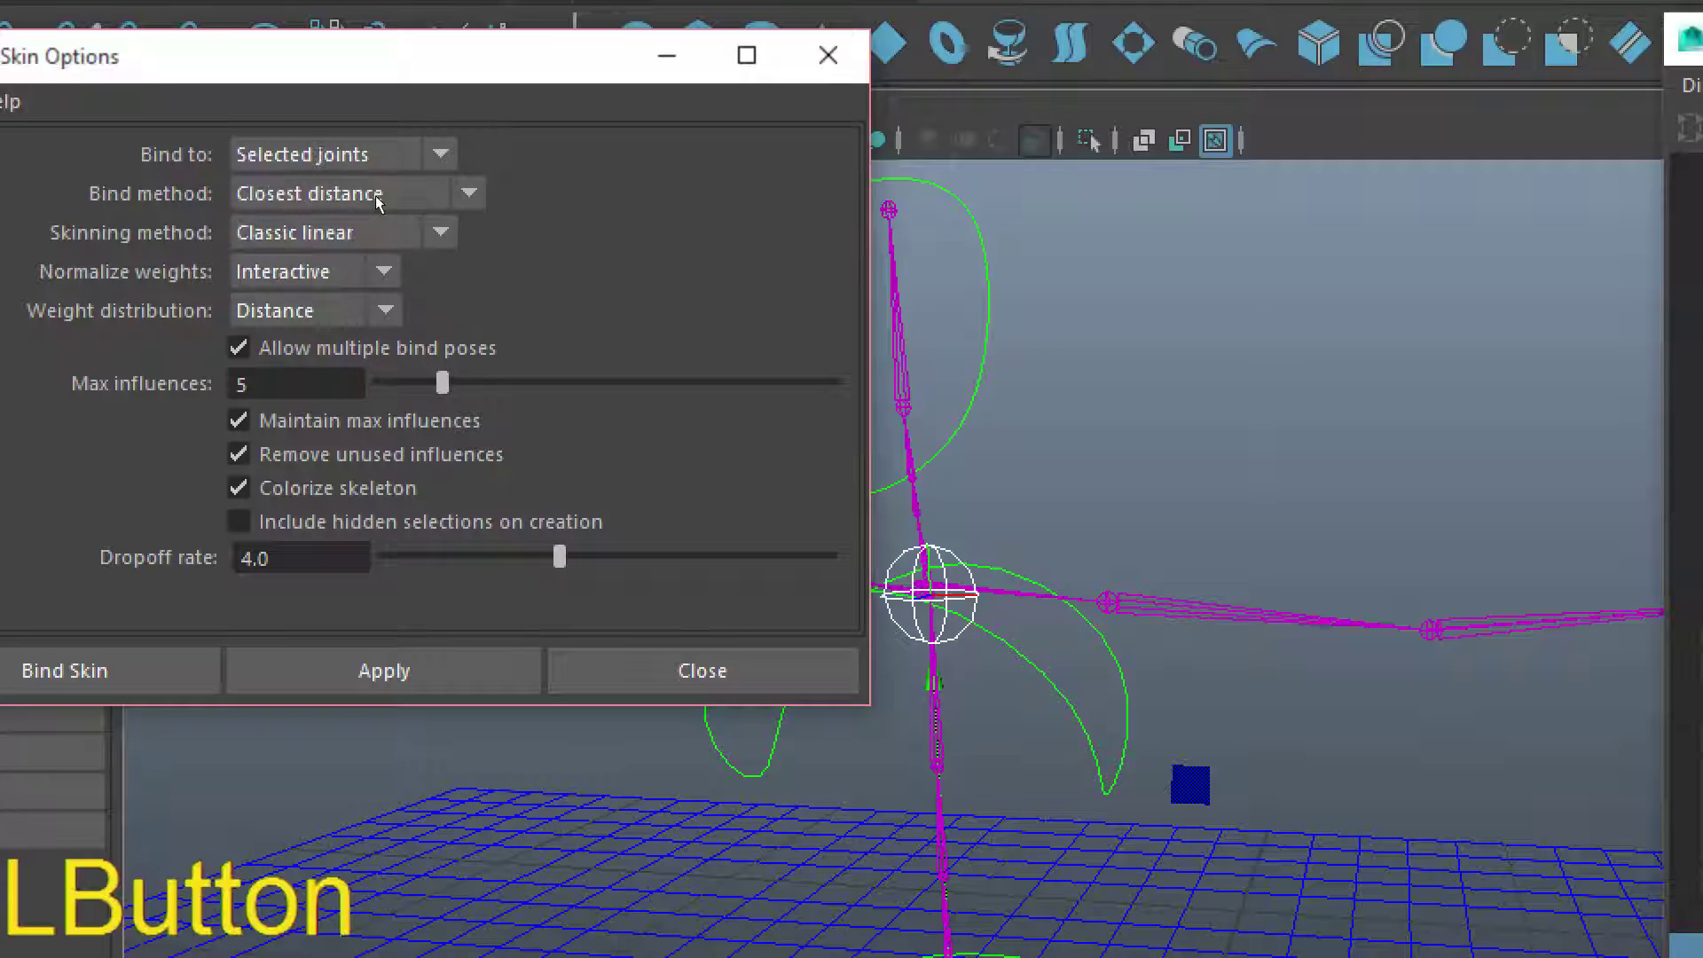
pyautogui.hotkey('ctrl', '4')
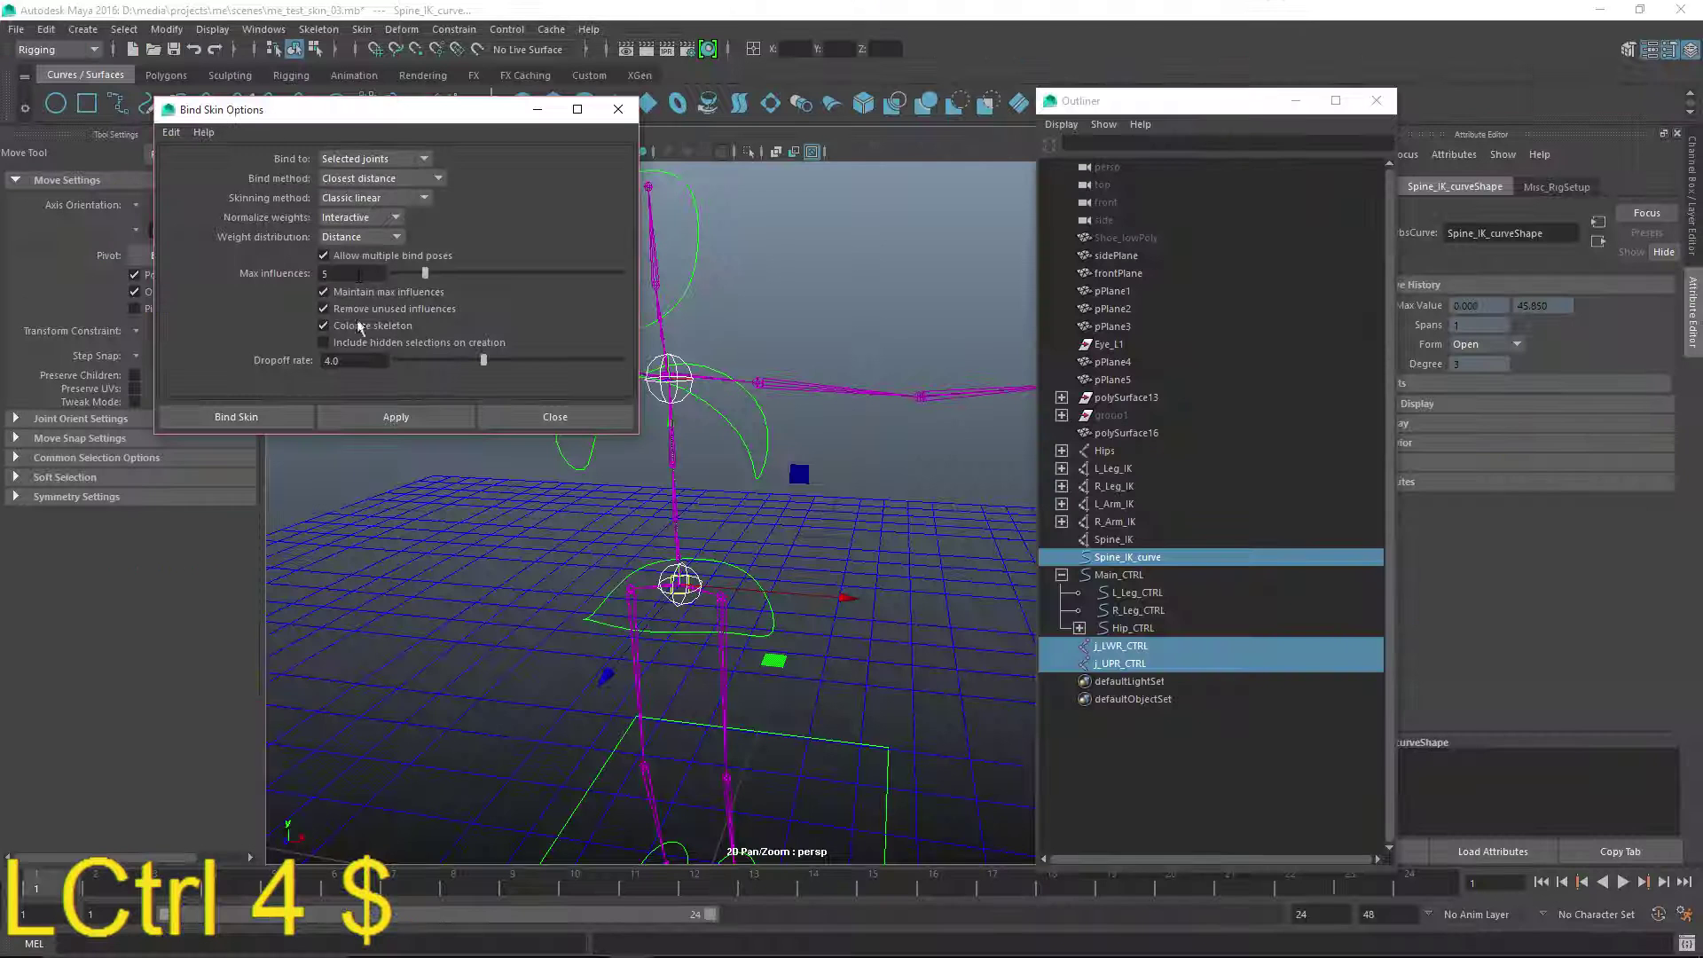
# - Bind Spine_IK_curve to the two selected control joints and close the bind options
pyautogui.click(385, 417)
pyautogui.moveTo(607, 109); pyautogui.dragTo(468, 115)
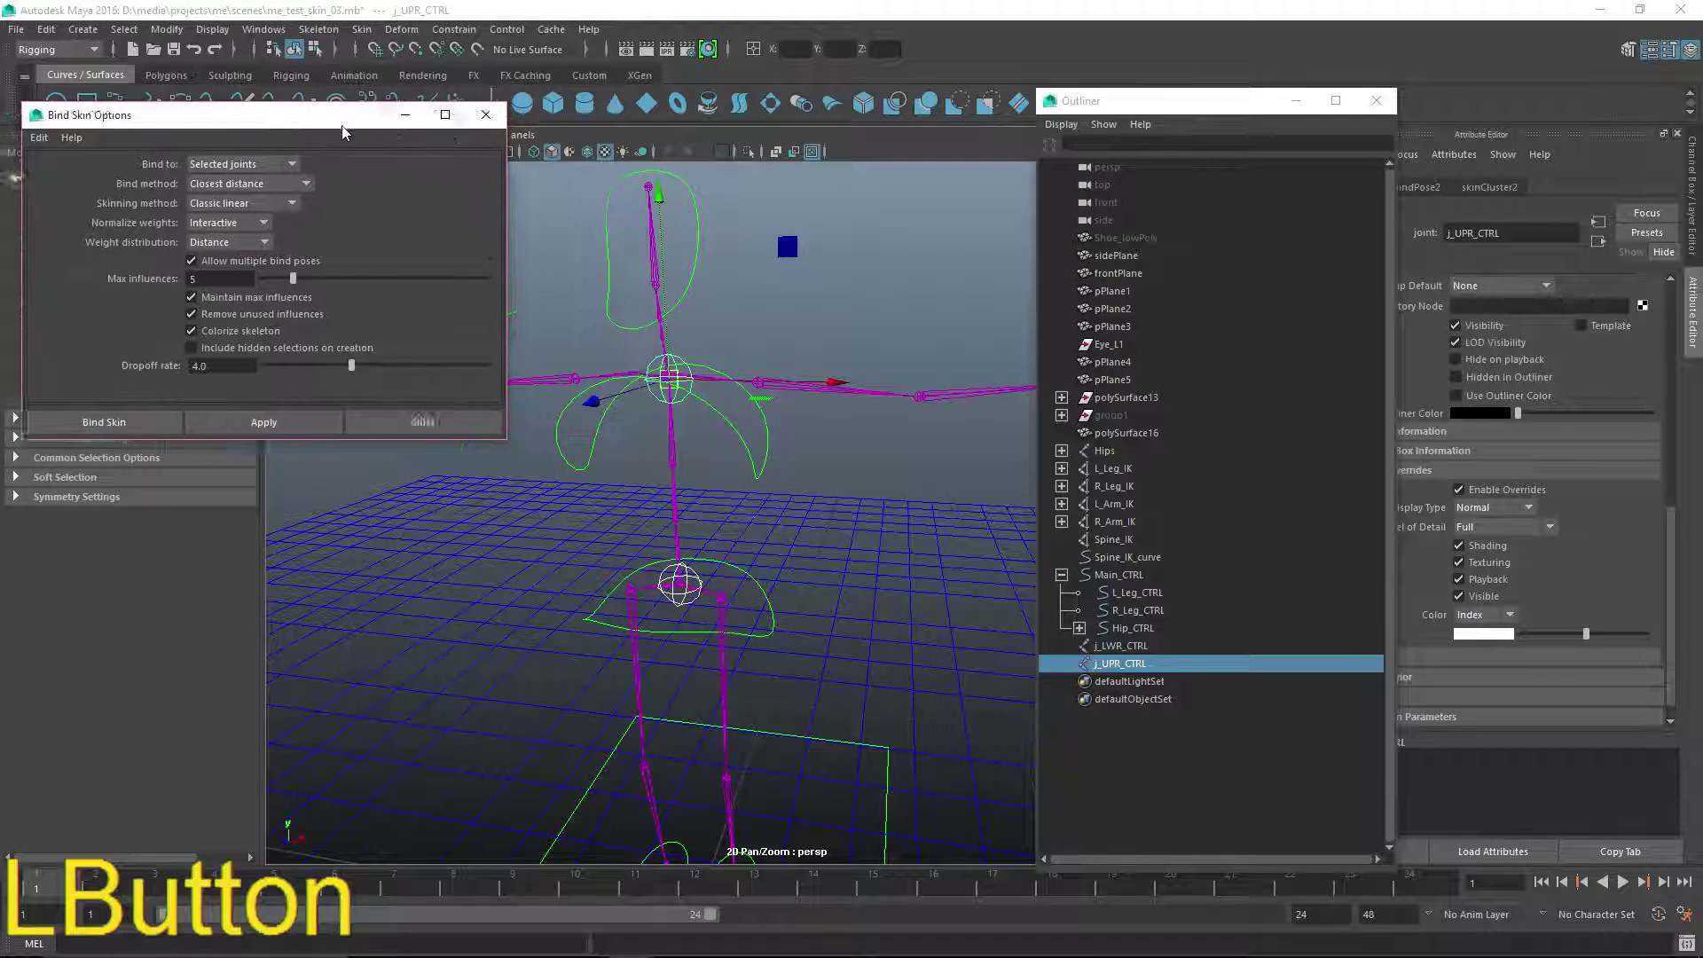
pyautogui.click(479, 114)
# - Test the spine binding by moving j_UPR_CTRL and j_LWR_CTRL in turn, undoing each move
pyautogui.keyDown('alt'); pyautogui.moveTo(692, 390); pyautogui.dragTo(716, 422); pyautogui.keyUp('alt')
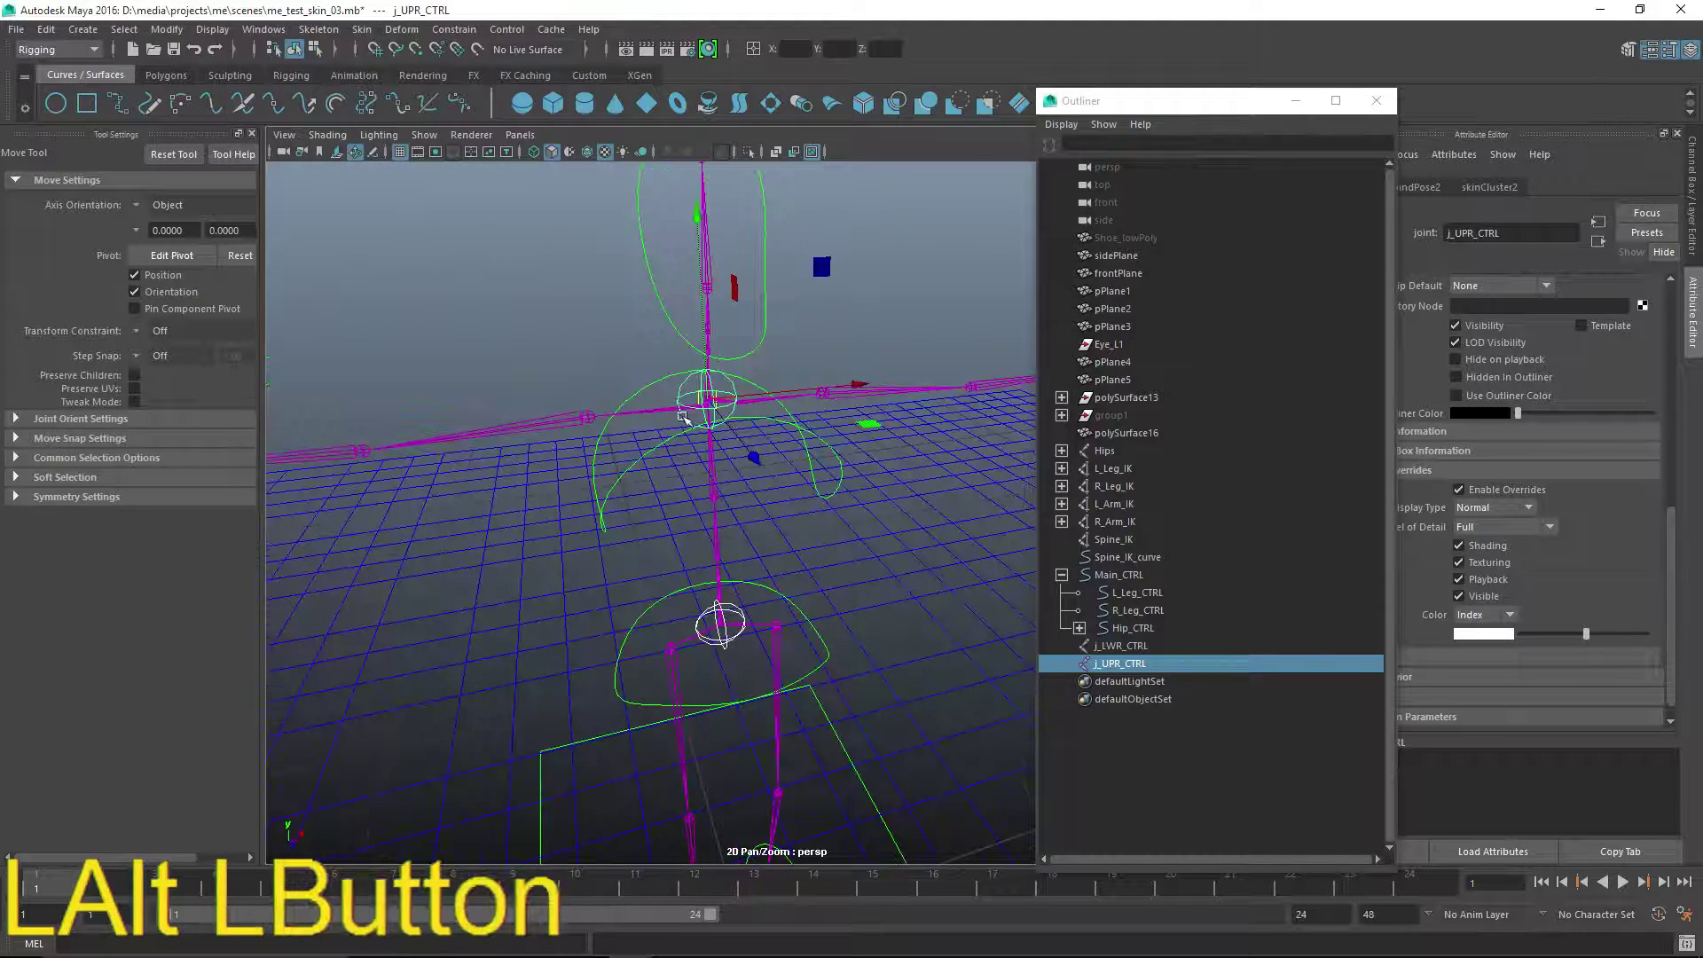
pyautogui.click(708, 409)
pyautogui.click(692, 383)
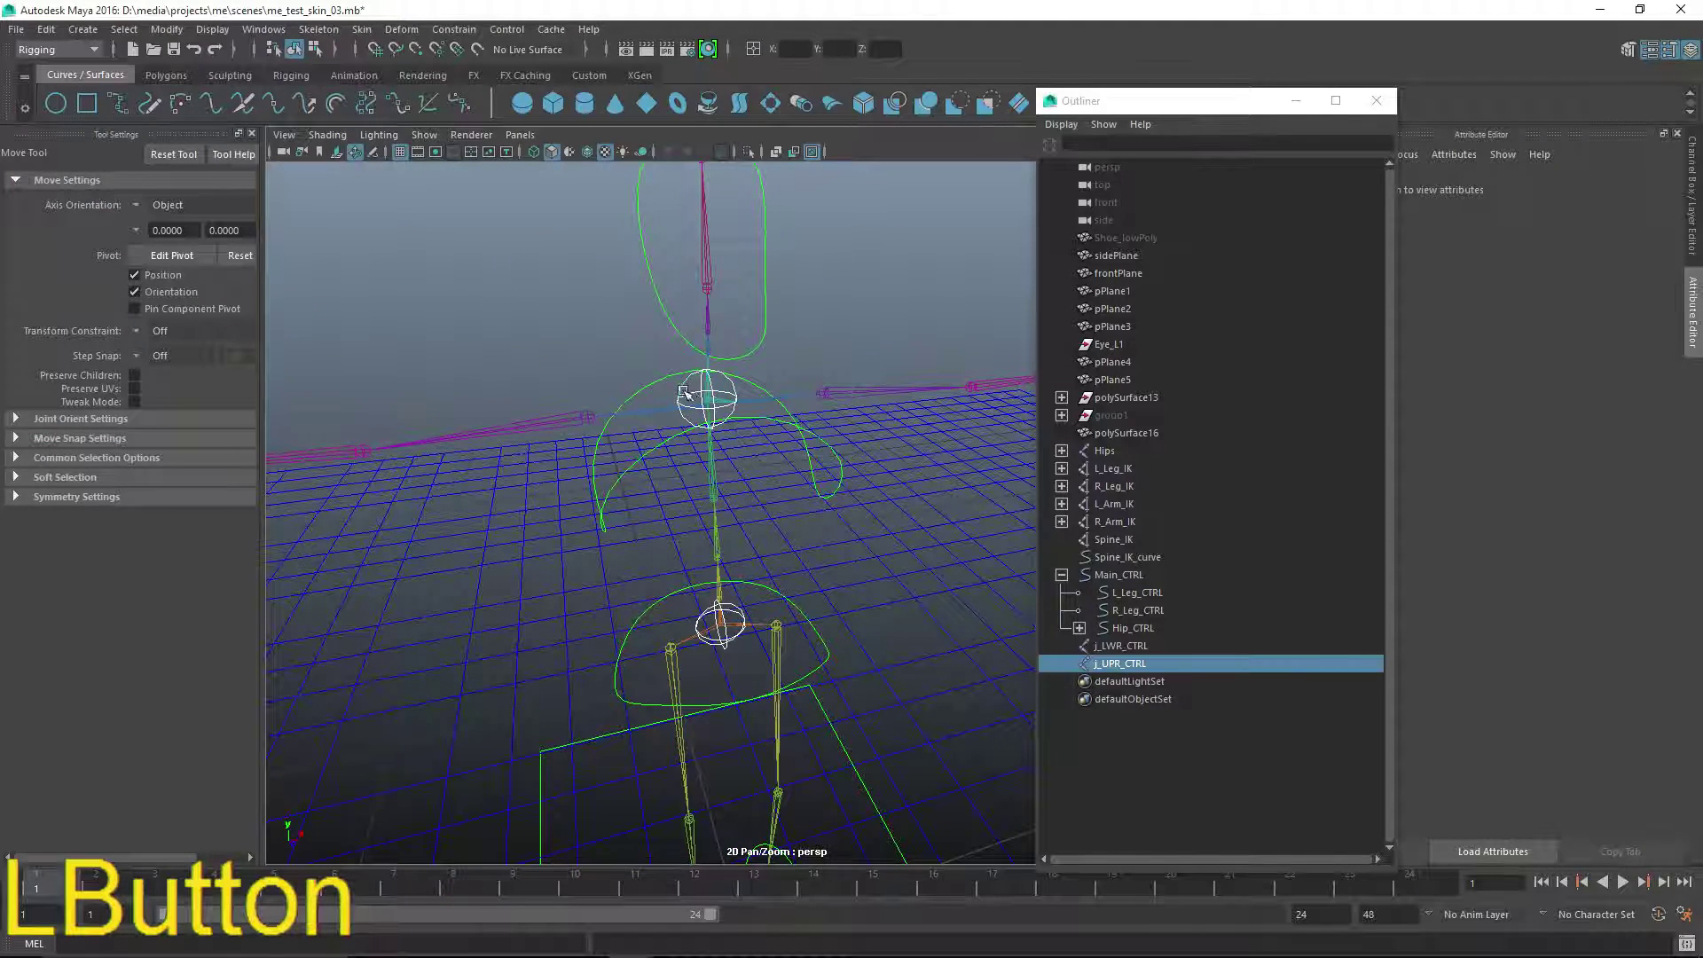
pyautogui.moveTo(718, 399); pyautogui.dragTo(621, 457)
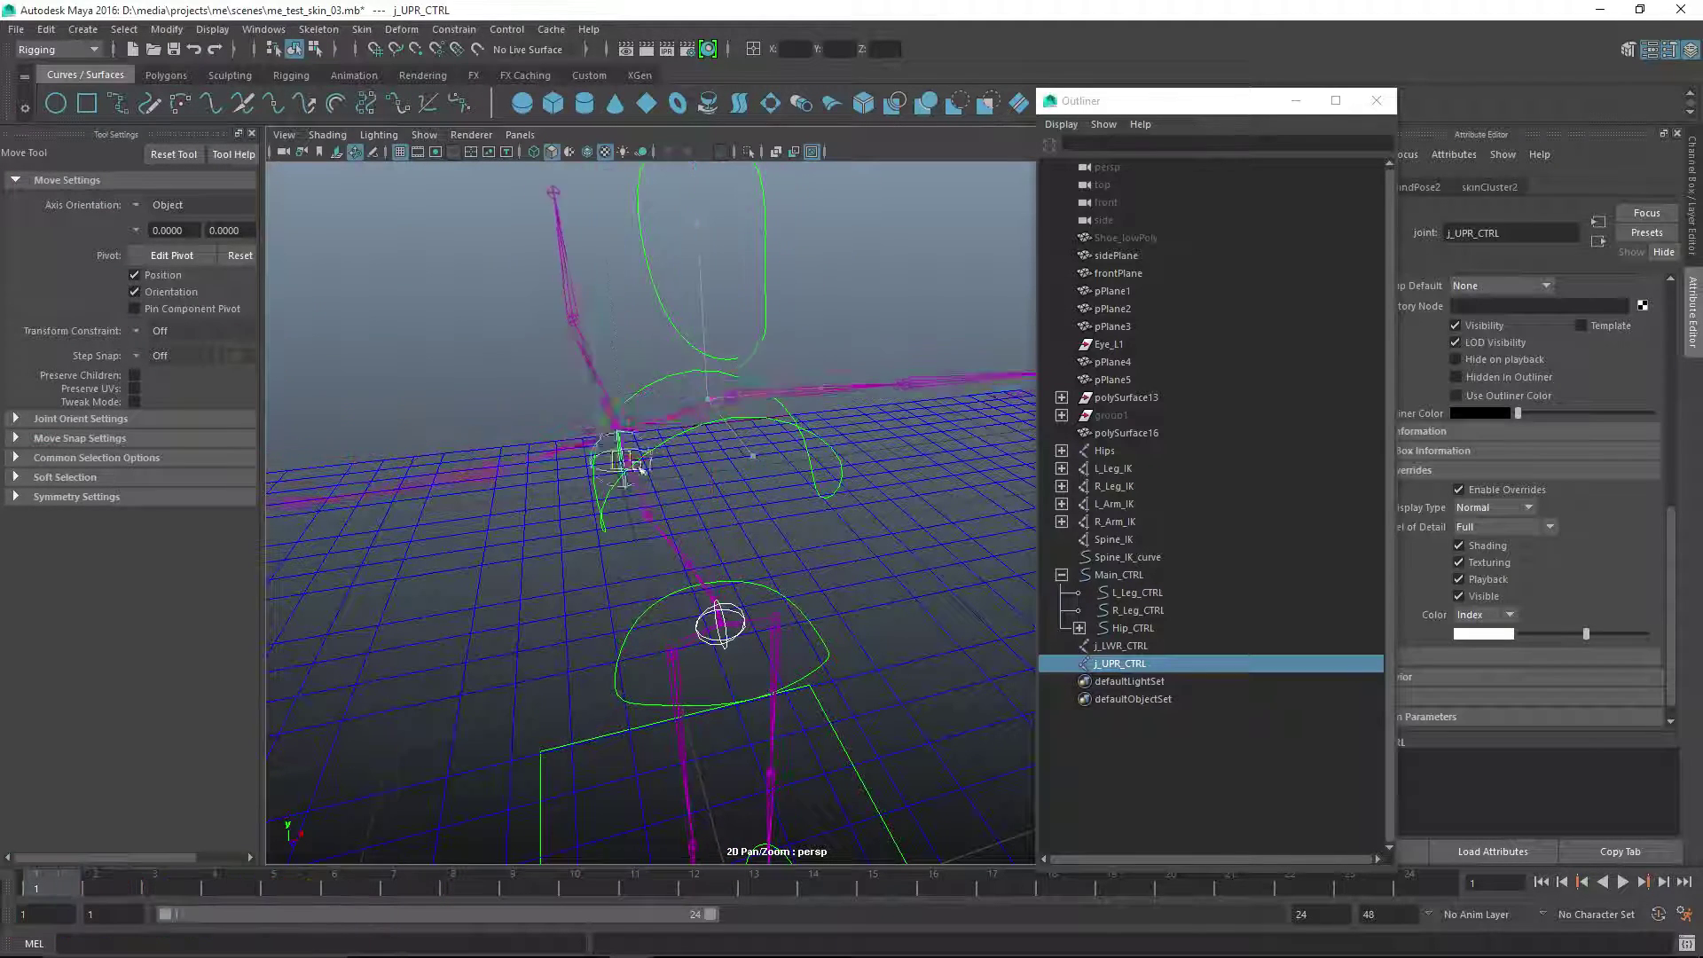
pyautogui.hotkey('ctrl', 'z')
pyautogui.click(723, 626)
pyautogui.moveTo(723, 626); pyautogui.dragTo(684, 578)
pyautogui.hotkey('ctrl', 'z')
# - Expand Hip_CTRL in the Outliner and reparent Chest_CTRL from it directly under Main_CTRL
pyautogui.keyDown('alt'); pyautogui.moveTo(720, 626); pyautogui.dragTo(763, 660, button='right'); pyautogui.keyUp('alt')
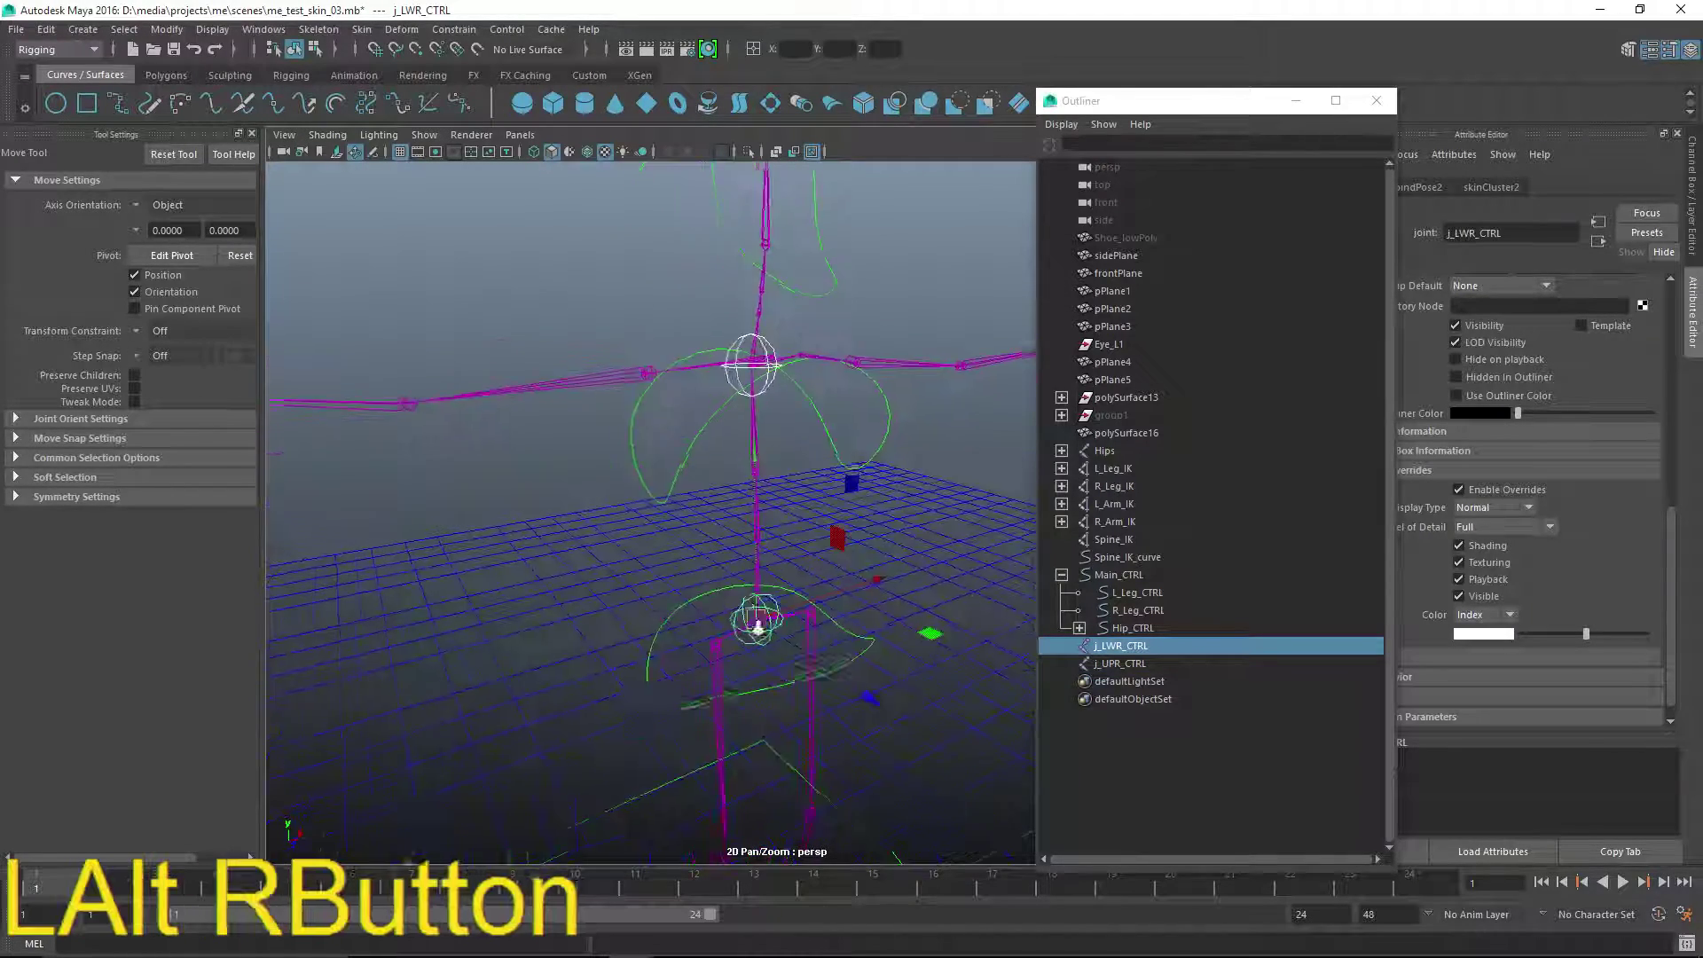
pyautogui.keyDown('alt'); pyautogui.moveTo(763, 660); pyautogui.dragTo(781, 633, button='middle'); pyautogui.keyUp('alt')
pyautogui.keyDown('alt'); pyautogui.moveTo(781, 634); pyautogui.dragTo(773, 662); pyautogui.keyUp('alt')
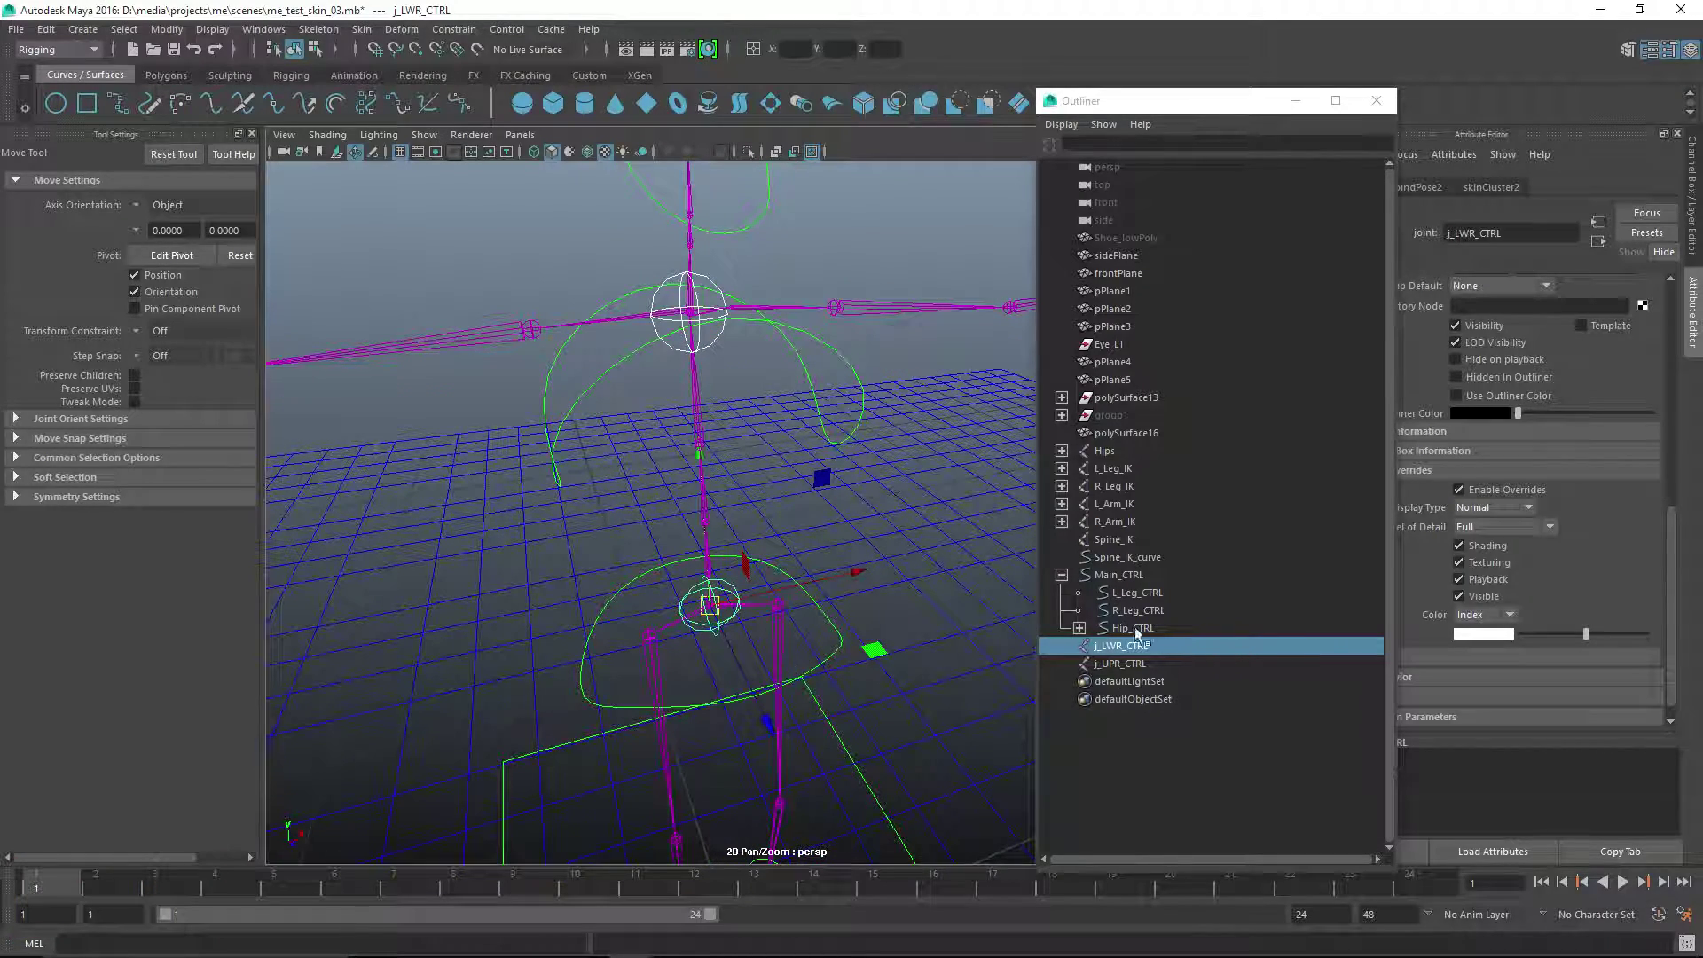
pyautogui.hotkey('ctrl', '4')
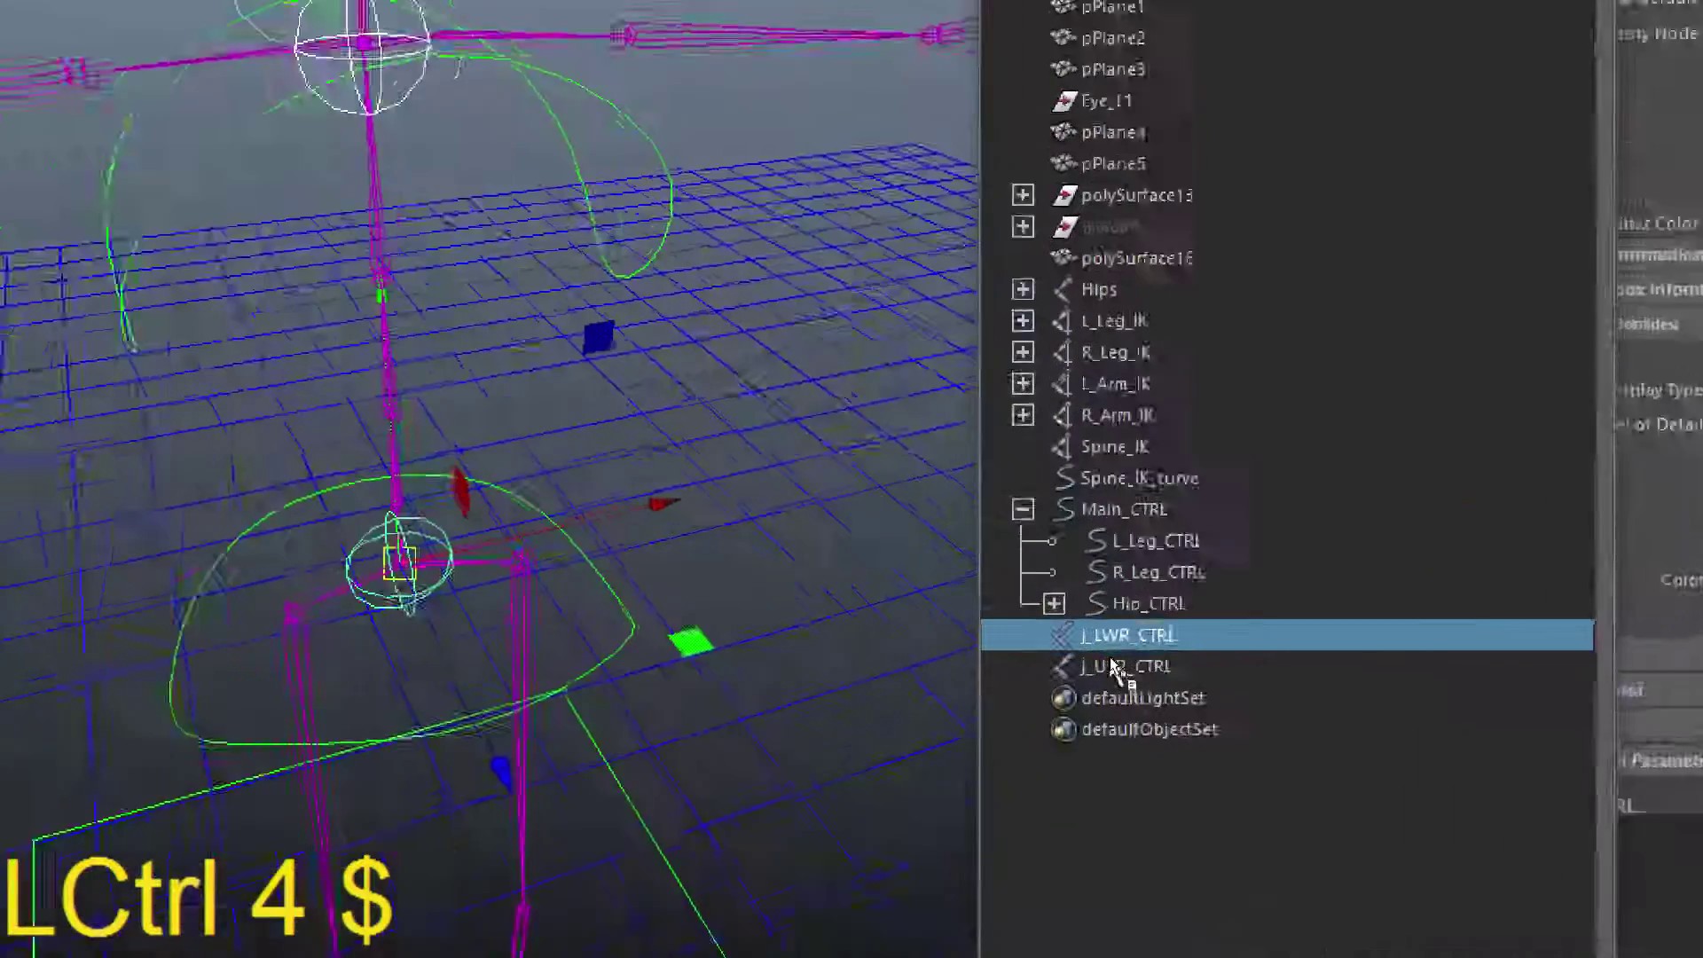
pyautogui.moveTo(1092, 647); pyautogui.dragTo(1083, 631)
pyautogui.click(1048, 598)
pyautogui.click(1160, 635)
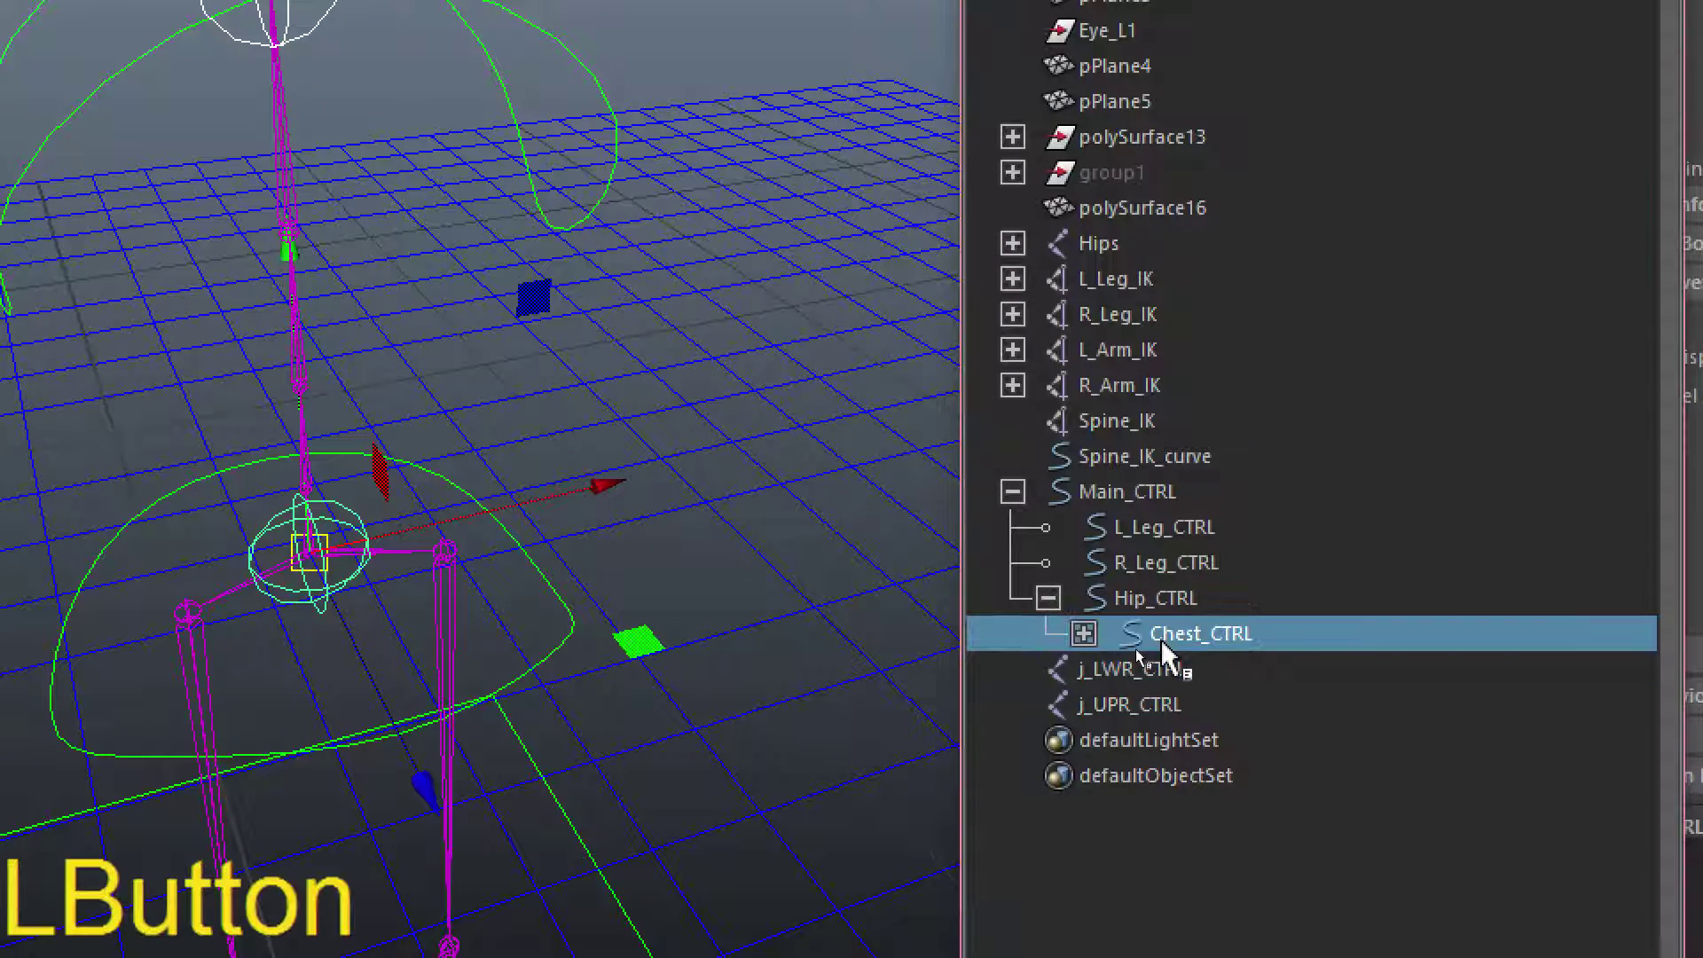
pyautogui.moveTo(1160, 639); pyautogui.dragTo(1130, 587, button='middle')
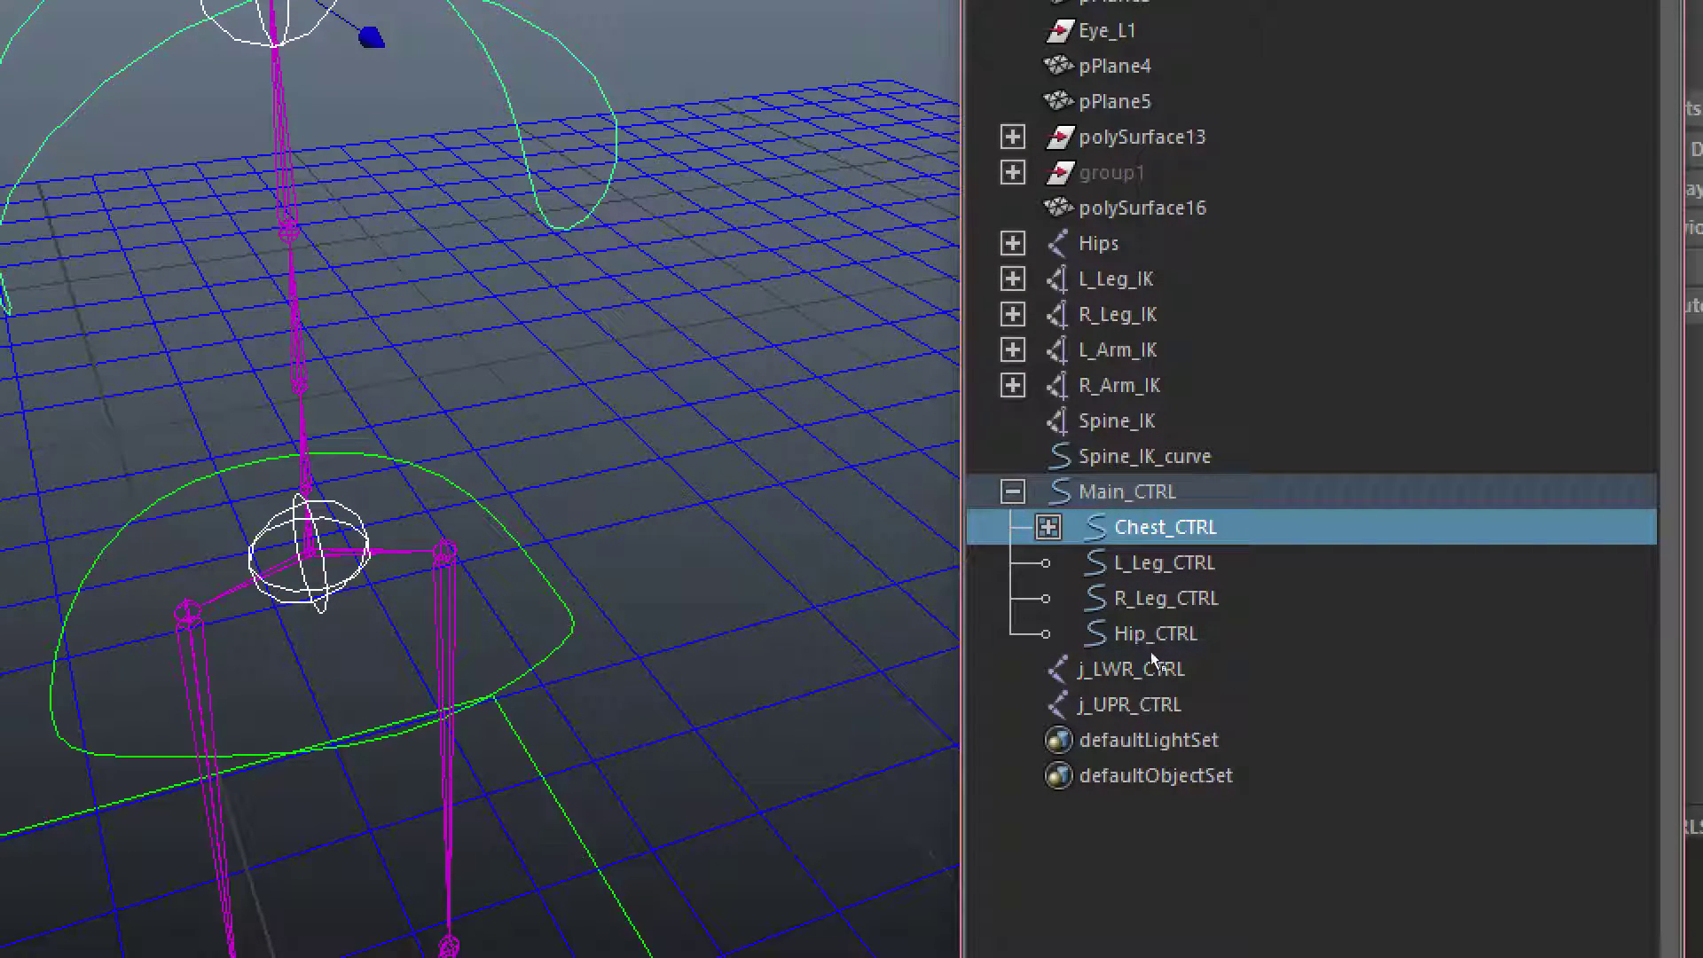
# - Reorder Hip_CTRL to the first position among Main_CTRL's children, above Chest_CTRL
pyautogui.hotkey('ctrl', '4')
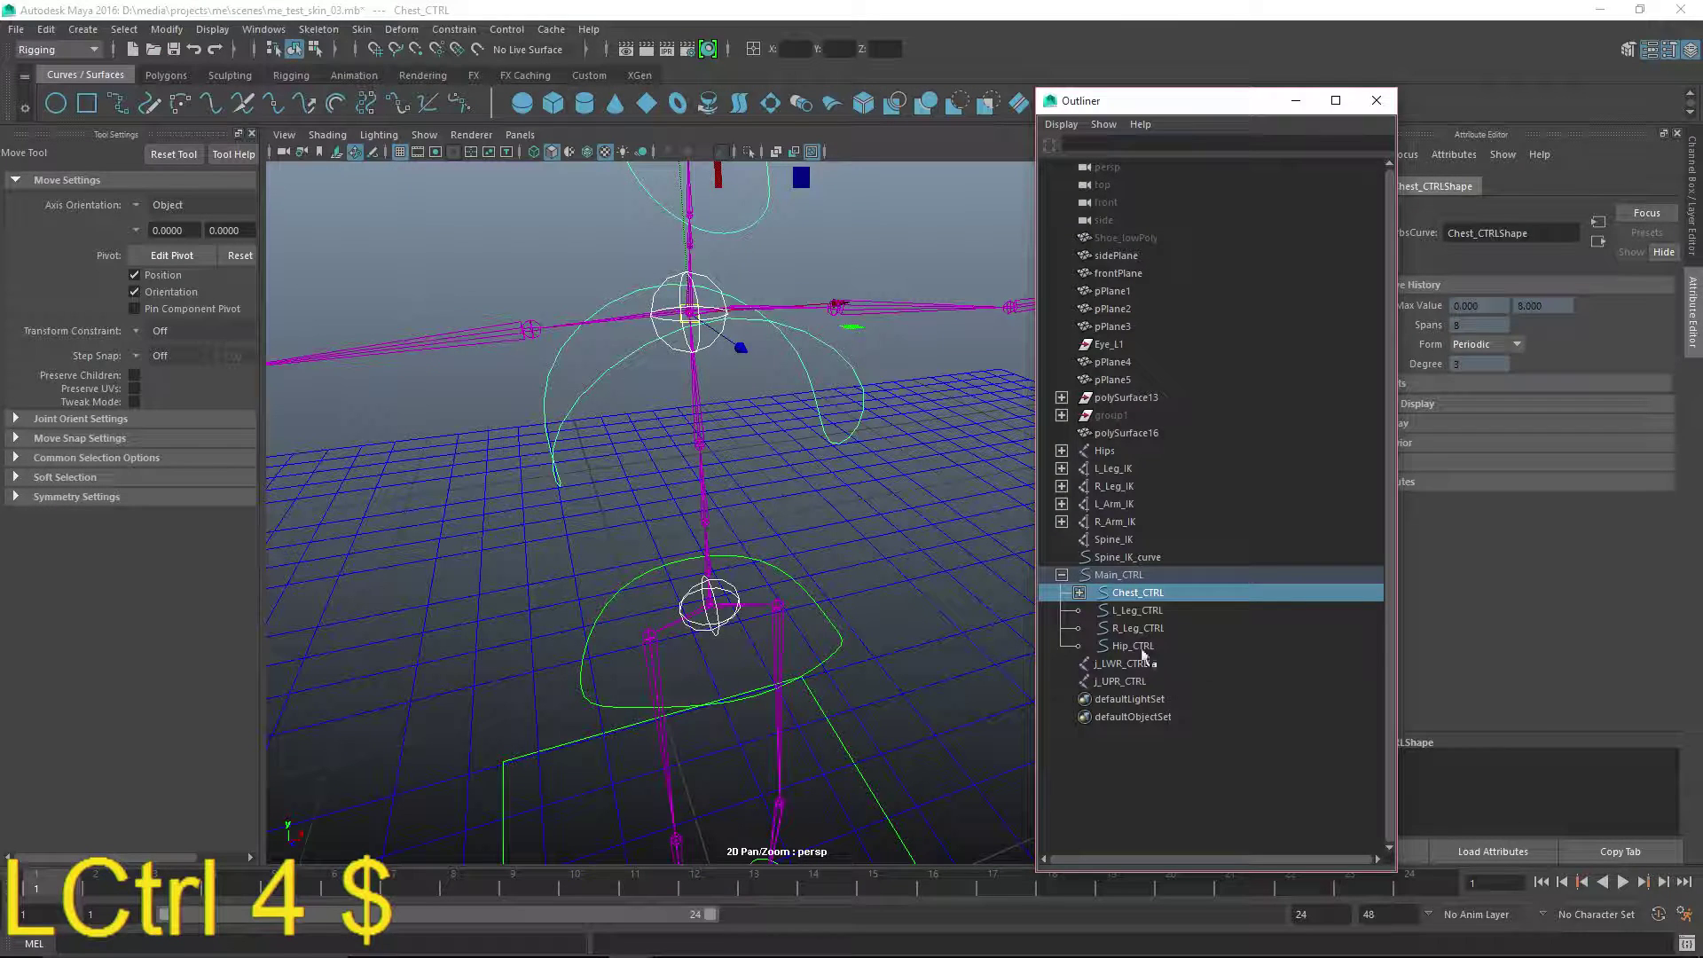
pyautogui.click(1142, 651)
pyautogui.moveTo(1142, 650); pyautogui.dragTo(1140, 598, button='middle')
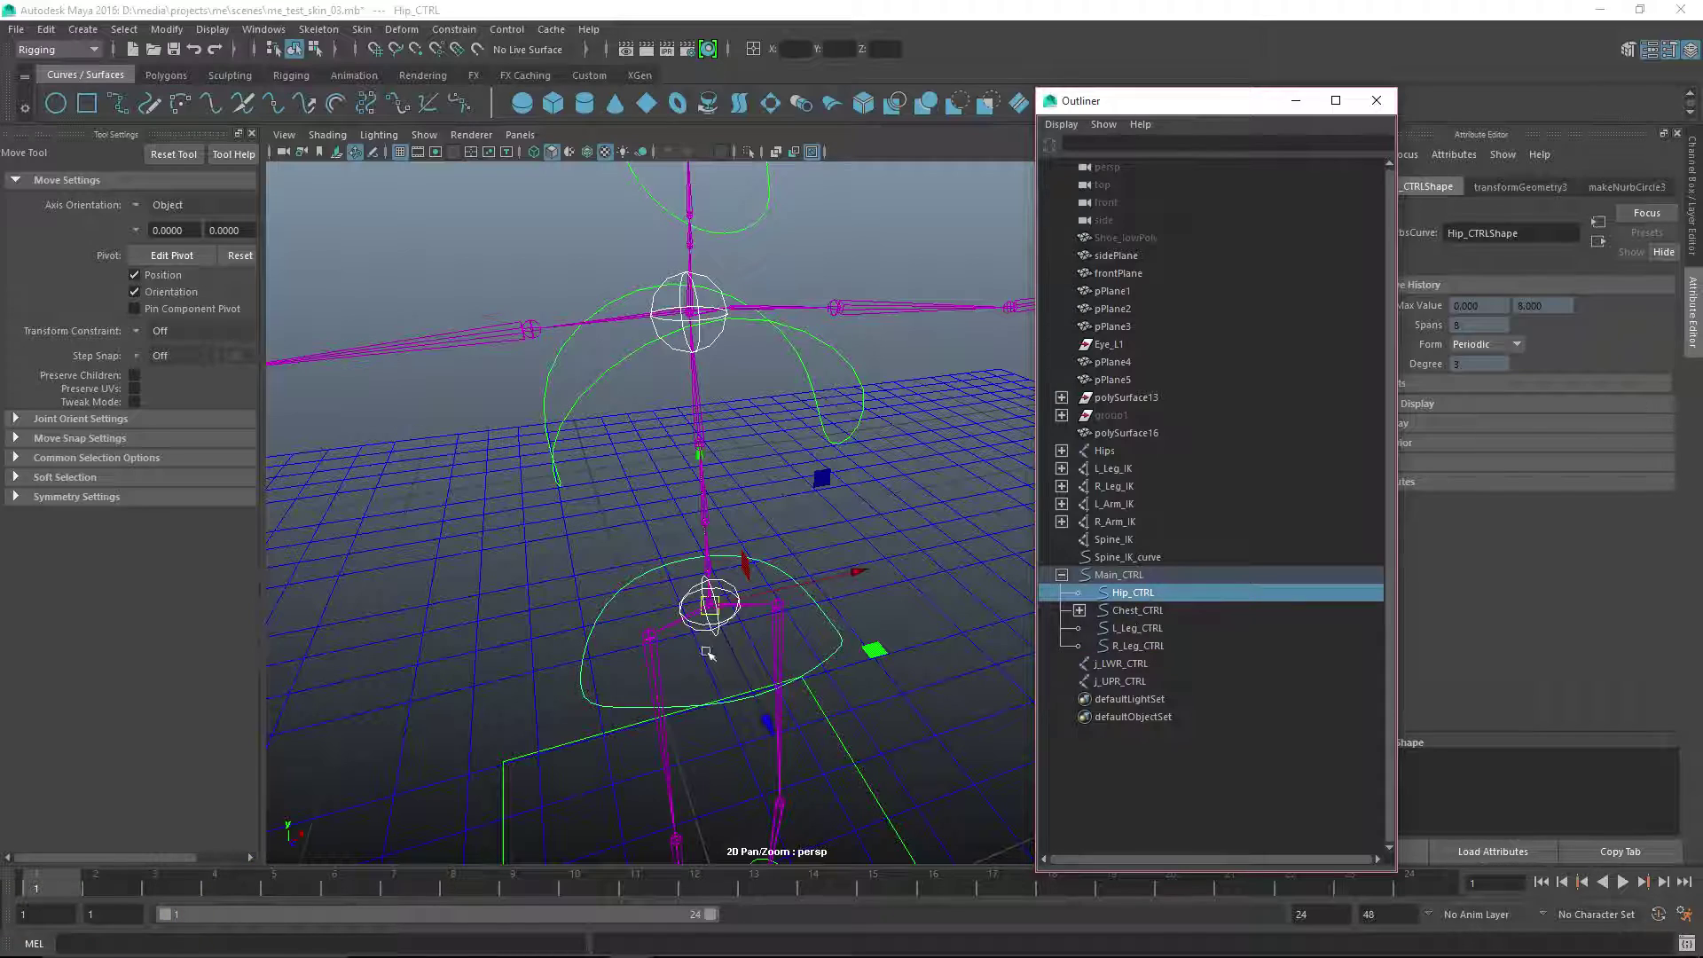
# - Test-rotate the Chest_CTRL curve with the Rotate tool and undo the rotation
pyautogui.keyDown('alt'); pyautogui.moveTo(707, 653); pyautogui.dragTo(836, 675, button='middle'); pyautogui.keyUp('alt')
pyautogui.keyDown('alt'); pyautogui.moveTo(835, 676); pyautogui.dragTo(802, 639, button='right'); pyautogui.keyUp('alt')
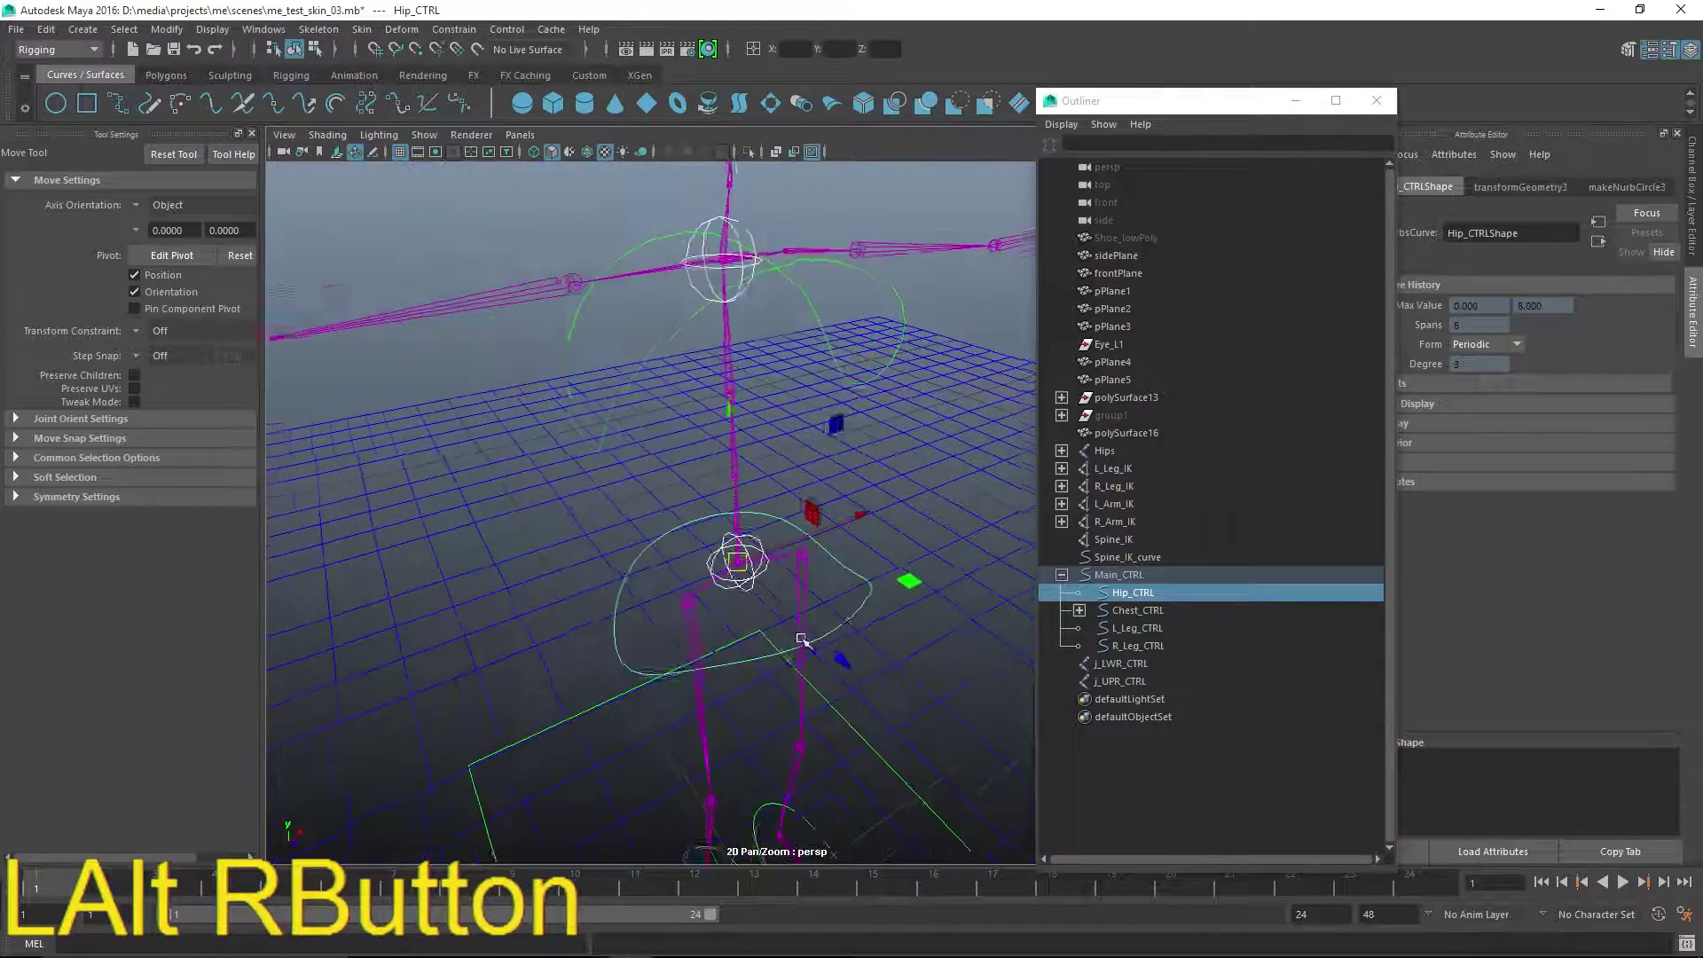
pyautogui.keyDown('alt'); pyautogui.moveTo(801, 639); pyautogui.dragTo(734, 635); pyautogui.keyUp('alt')
pyautogui.click(591, 474)
pyautogui.keyDown('alt'); pyautogui.moveTo(631, 484); pyautogui.dragTo(663, 489); pyautogui.keyUp('alt')
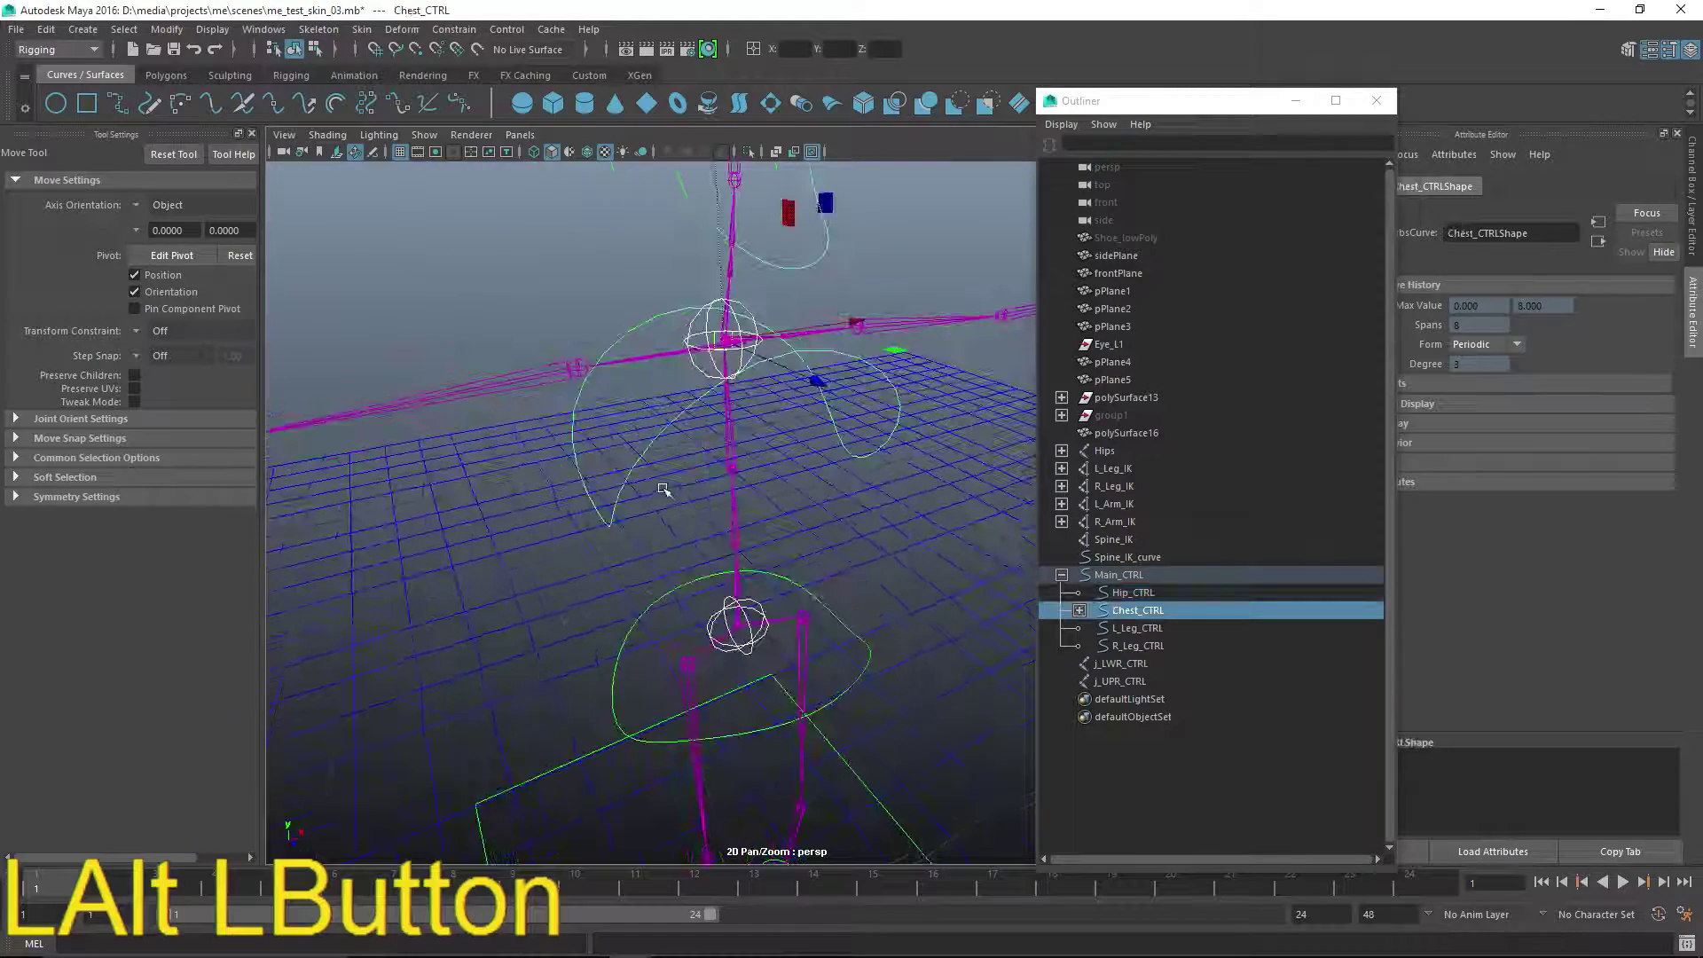
pyautogui.press('e')
pyautogui.moveTo(785, 391); pyautogui.dragTo(730, 429)
pyautogui.press('z')
# - Test-rotate the Hip_CTRL curve around its vertical axis and undo the rotation
pyautogui.moveTo(596, 649); pyautogui.dragTo(657, 635)
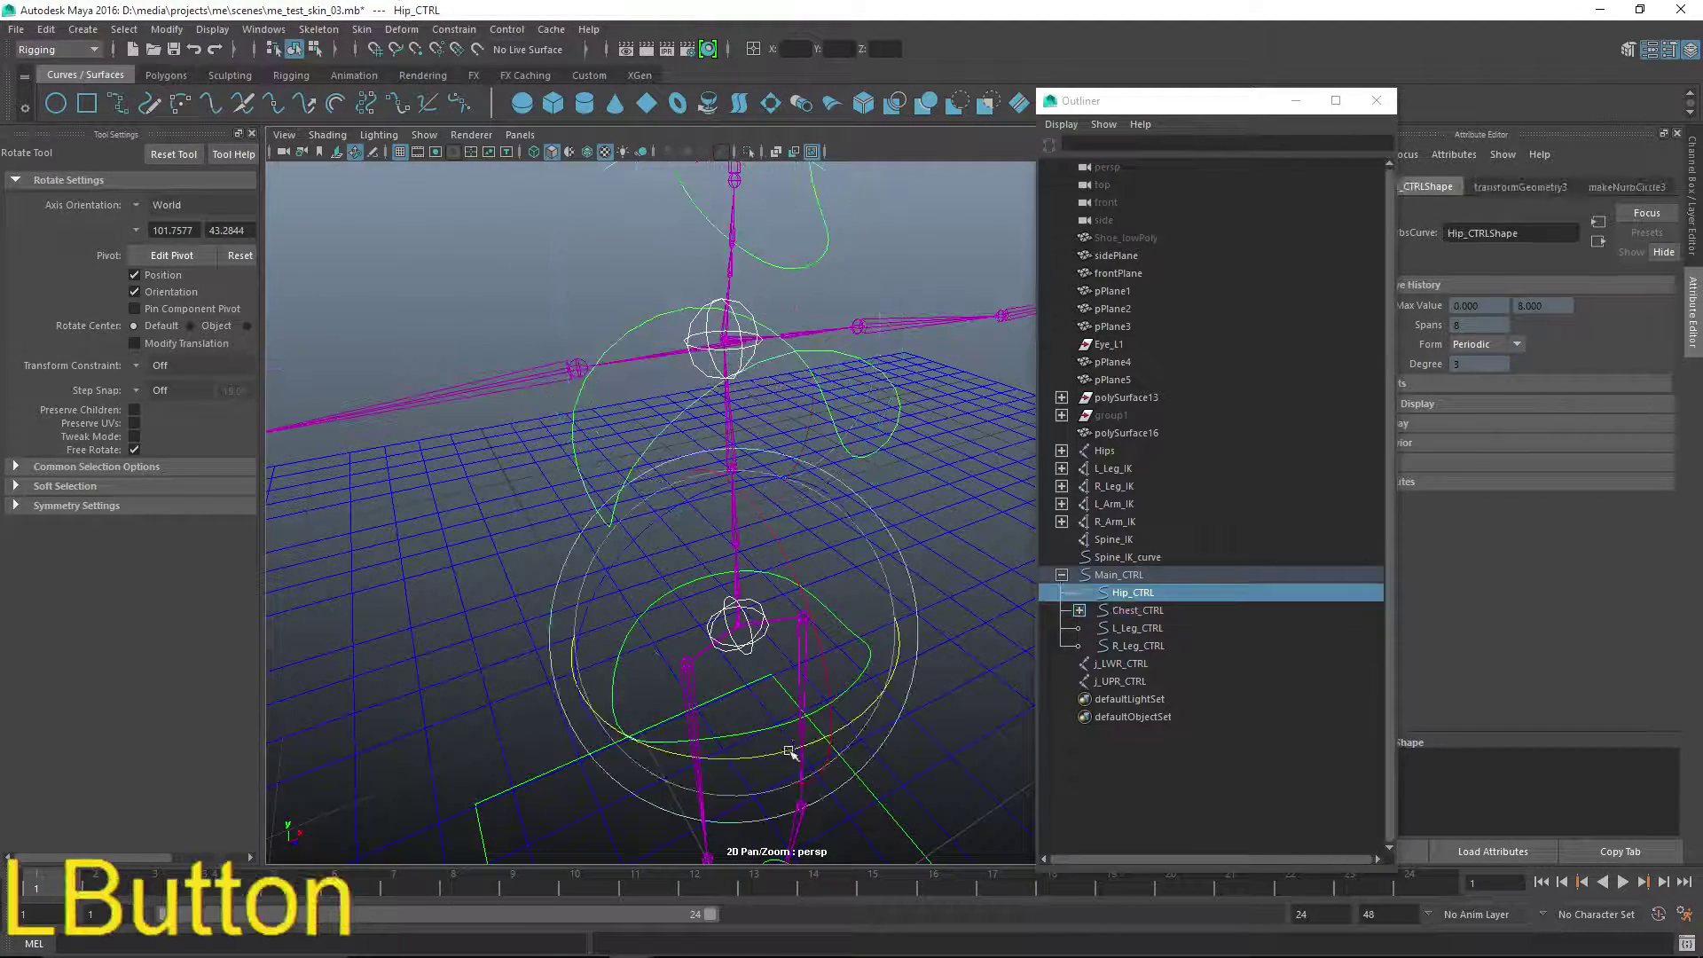
pyautogui.moveTo(790, 750); pyautogui.dragTo(763, 710)
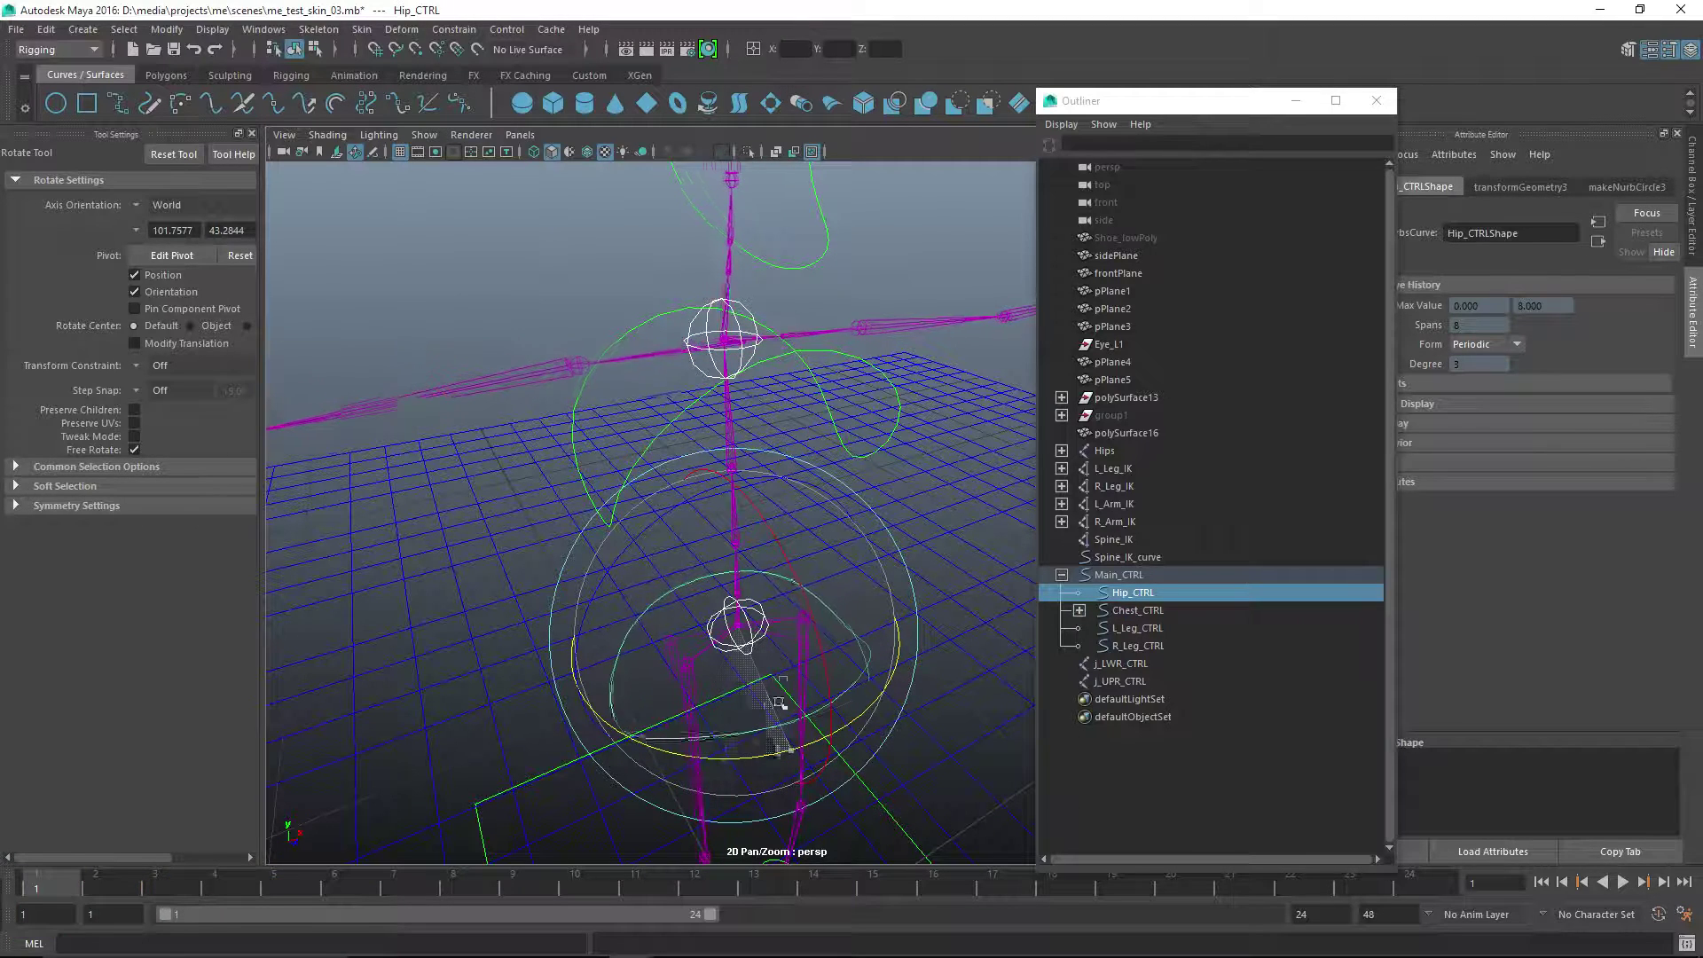
pyautogui.hotkey('ctrl', 'z')
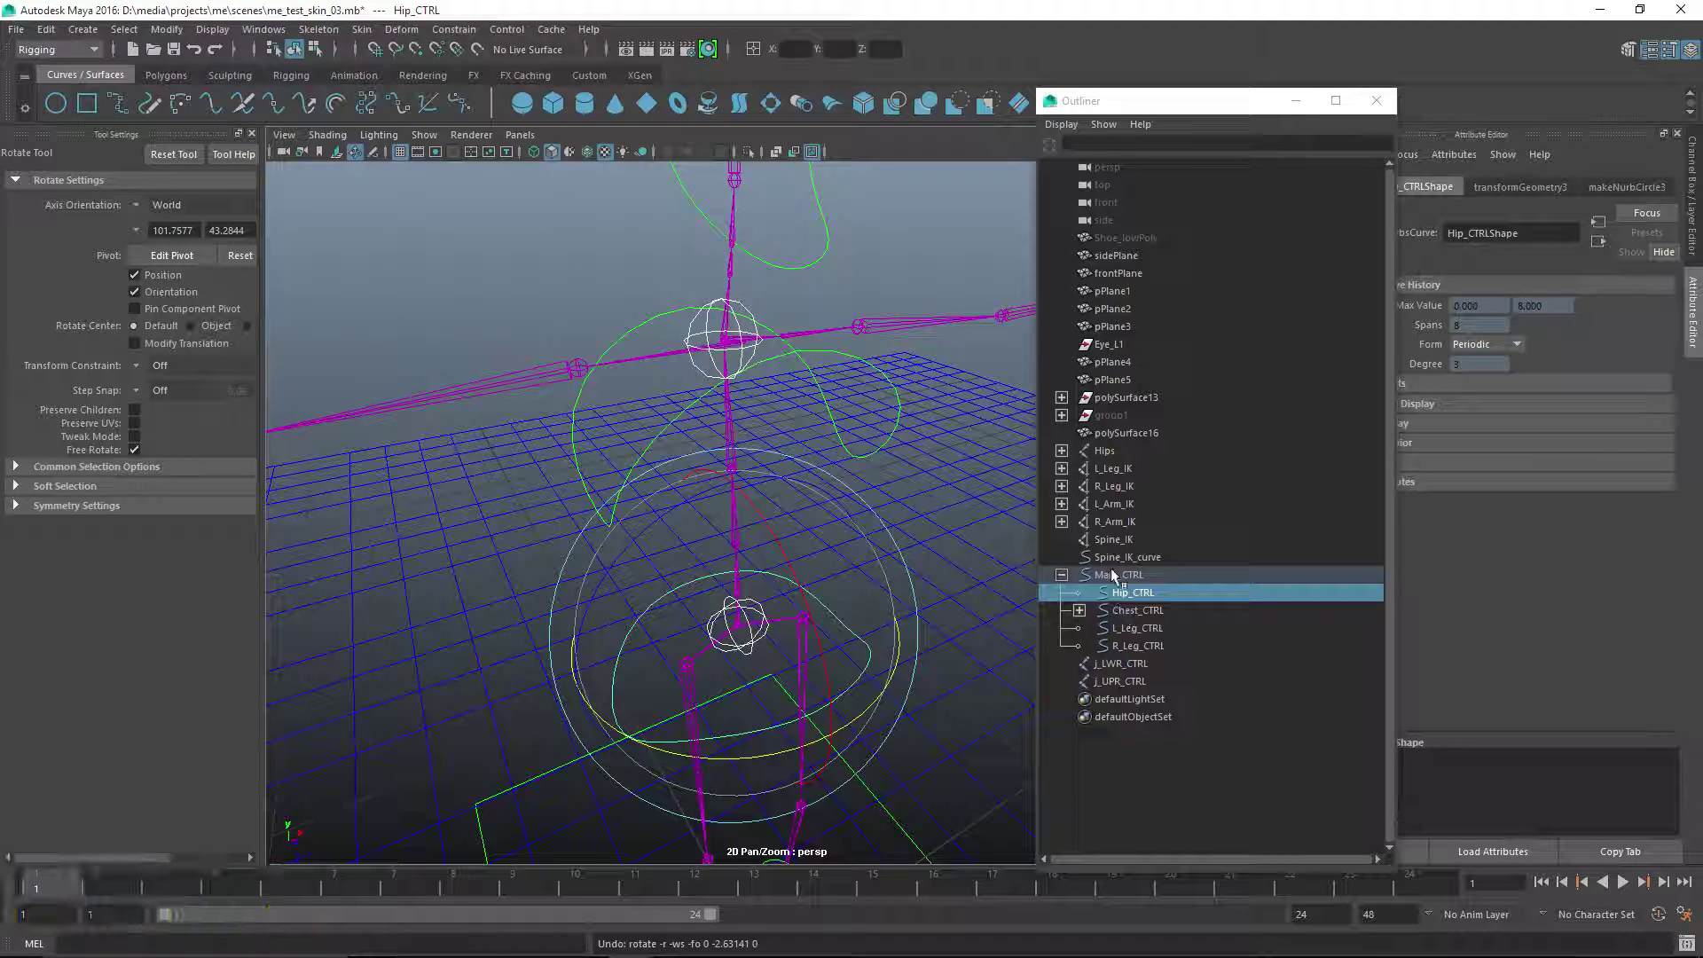
# - Graph the input connections of Spine_IK in the Node Editor and expand the node to show all its attributes
pyautogui.click(1117, 540)
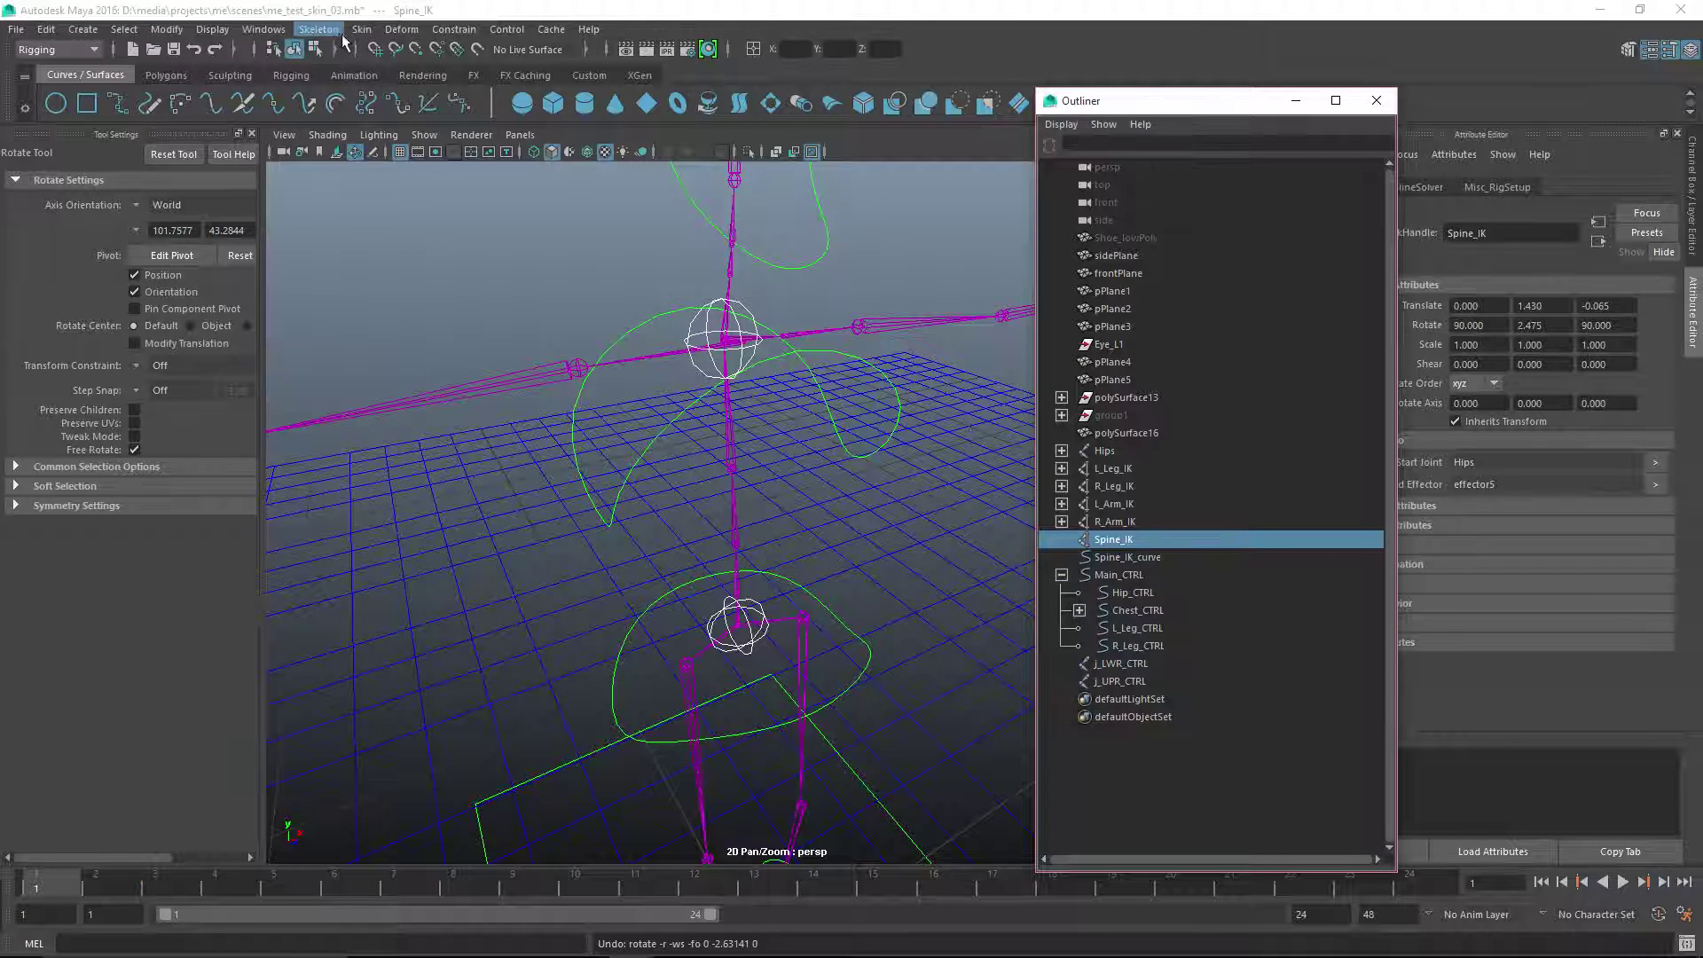
pyautogui.click(263, 30)
pyautogui.click(312, 211)
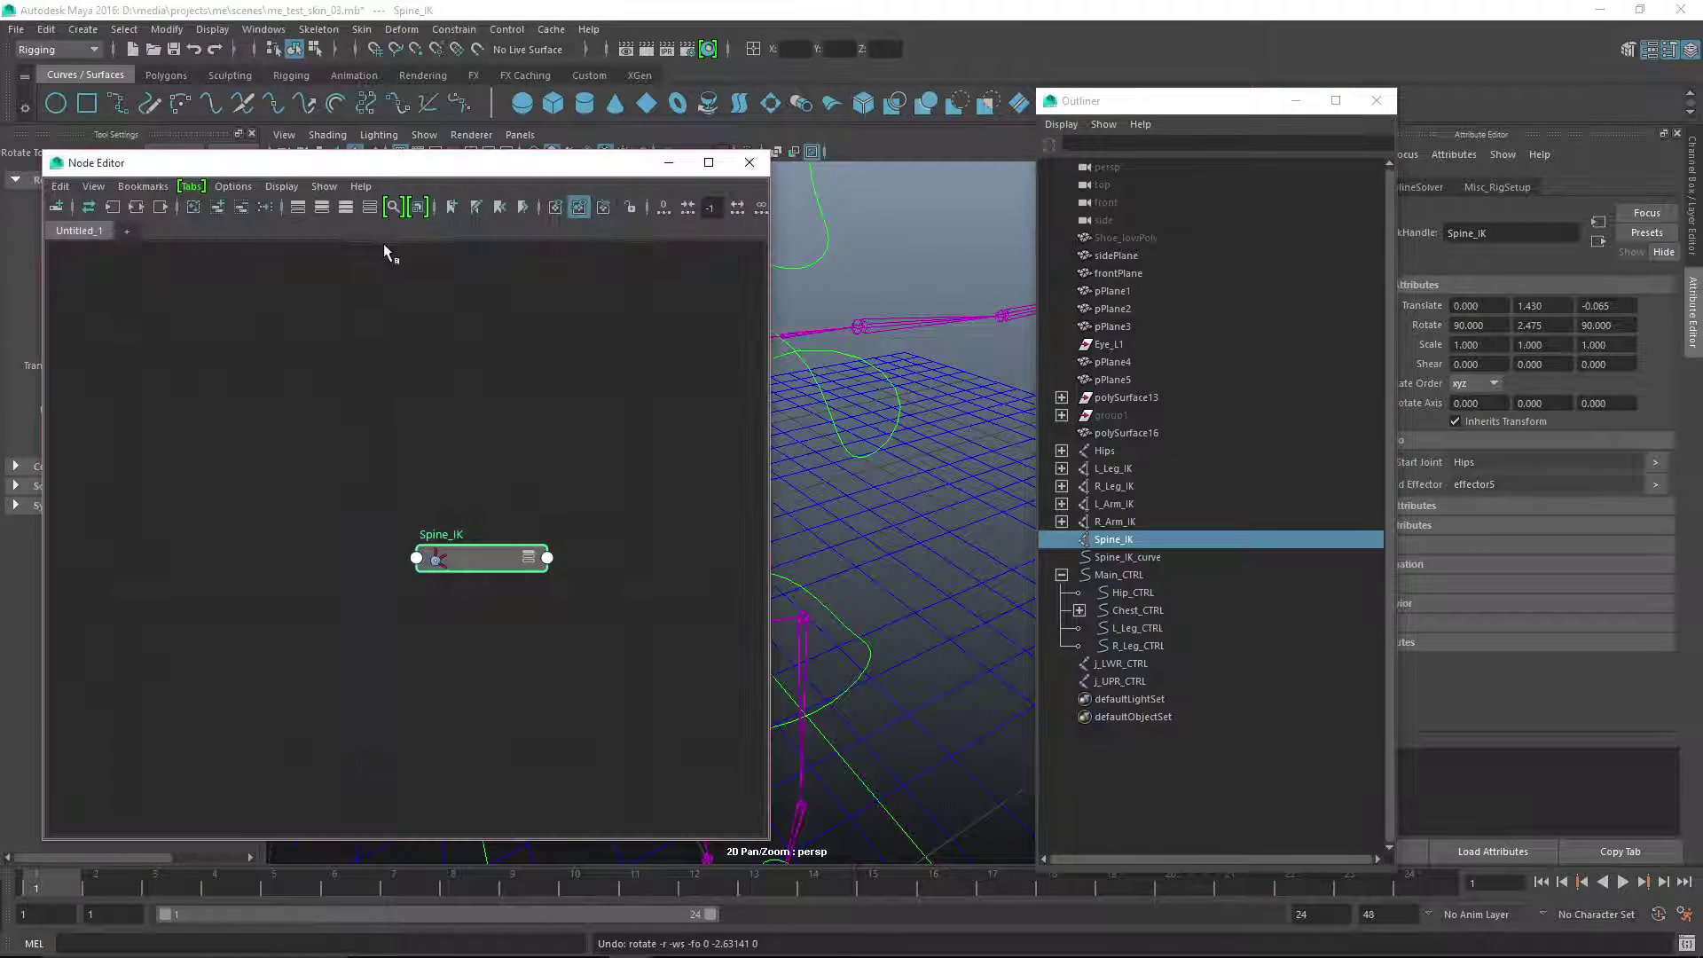
pyautogui.click(161, 208)
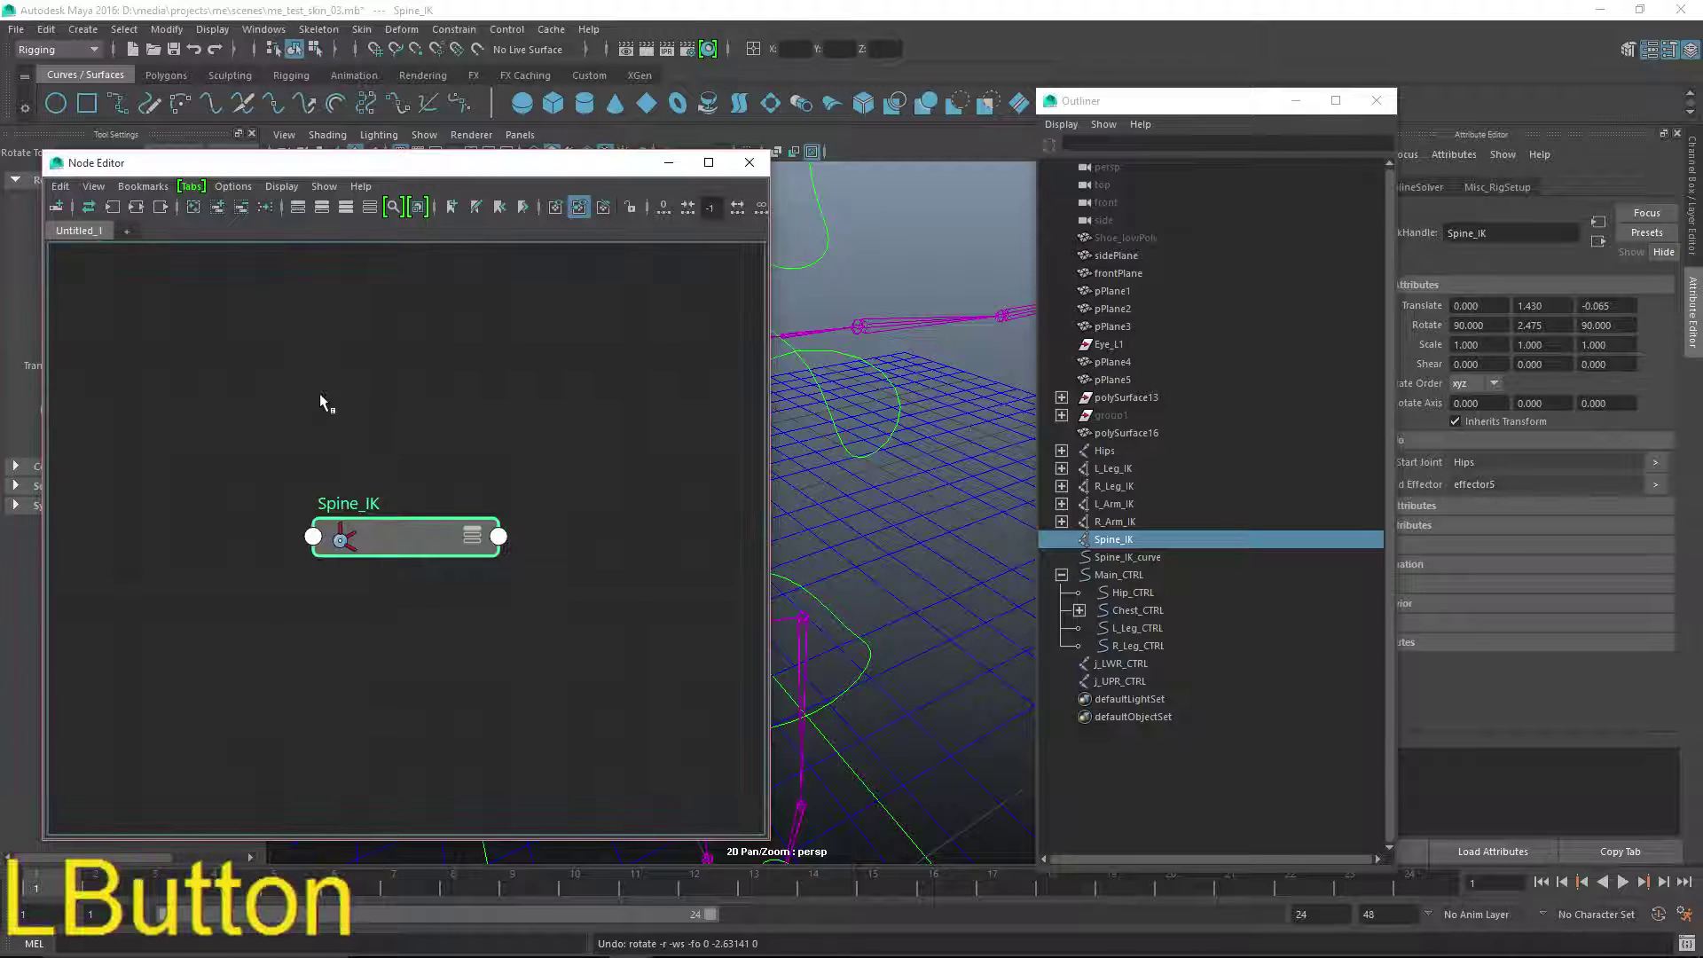
pyautogui.click(736, 207)
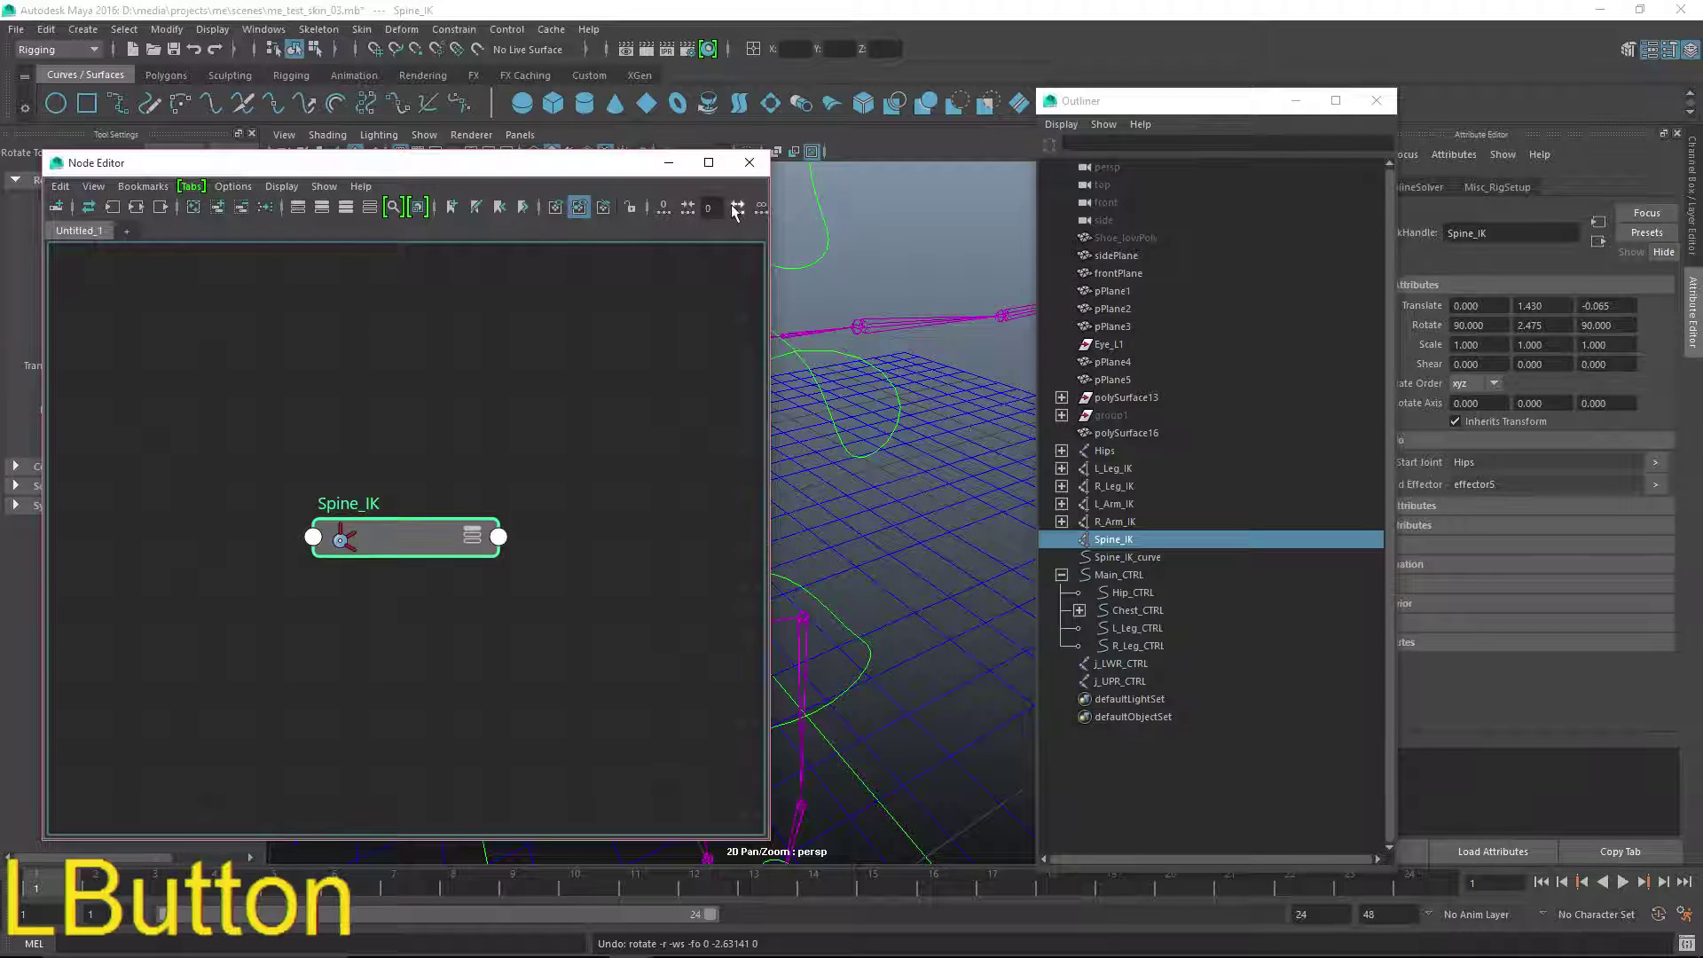
pyautogui.moveTo(470, 523); pyautogui.dragTo(635, 239)
pyautogui.press('3')
pyautogui.hotkey('ctrl', '2')
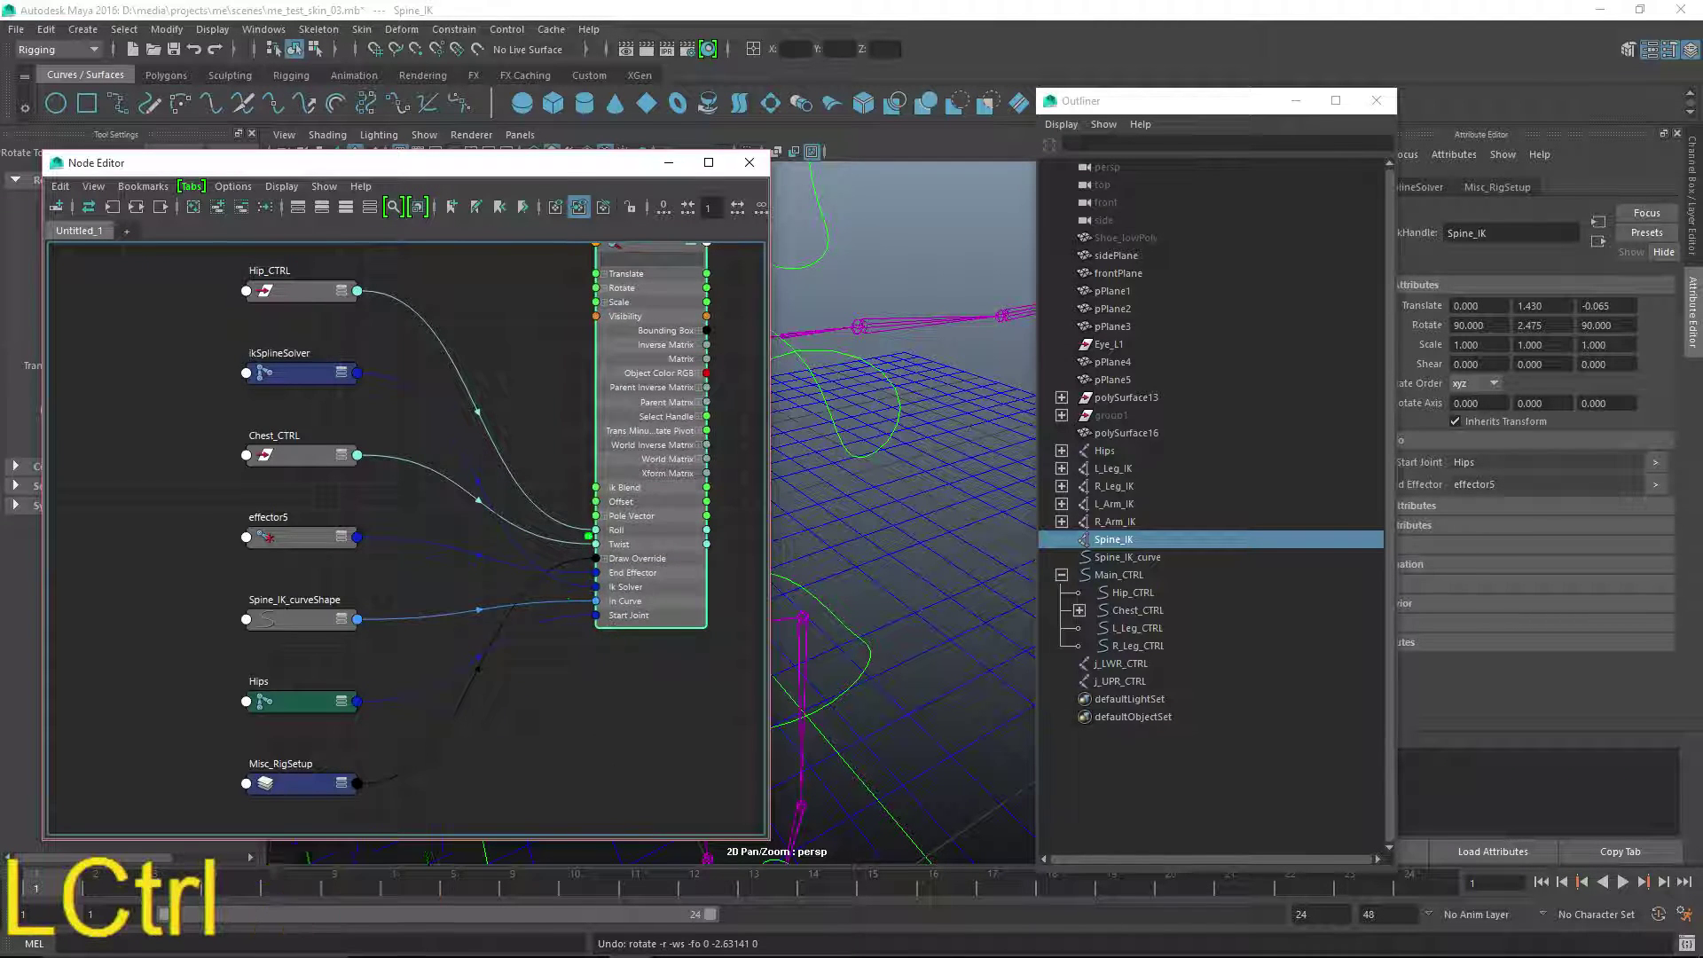
pyautogui.moveTo(443, 559)
pyautogui.keyDown('ctrl'); pyautogui.keyDown('shift'); pyautogui.mouseDown()
pyautogui.moveTo(577, 532)
pyautogui.moveTo(455, 697)
pyautogui.mouseUp(); pyautogui.keyUp('shift'); pyautogui.keyUp('ctrl')
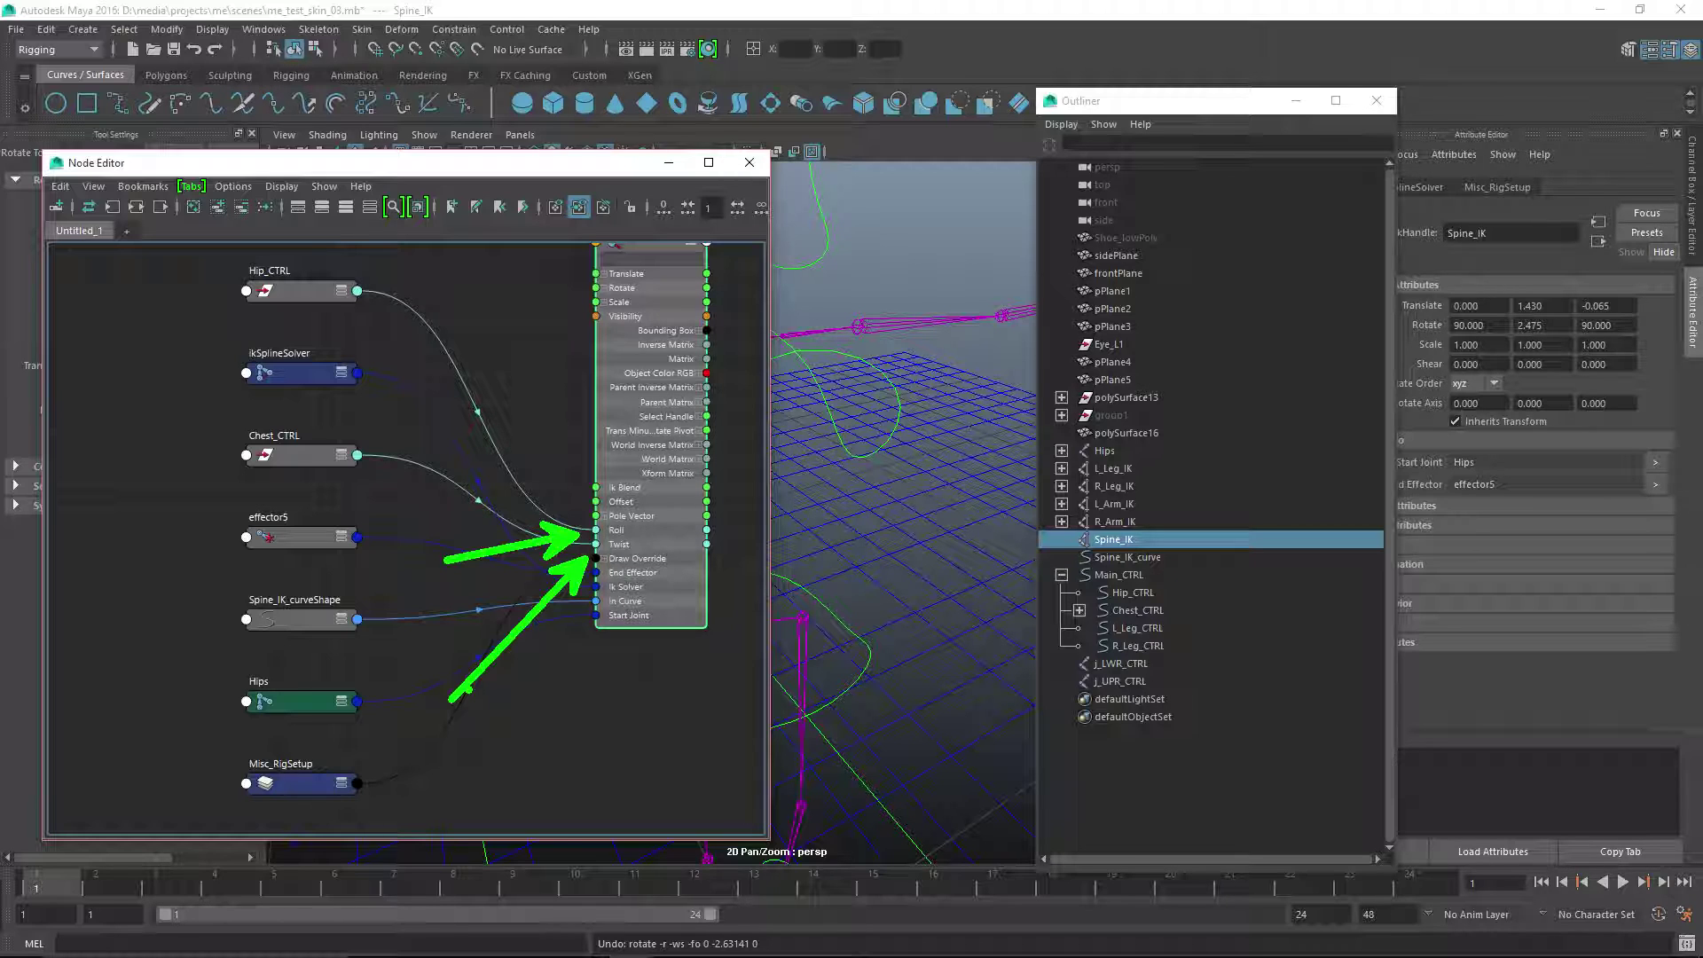
pyautogui.press('Escape')
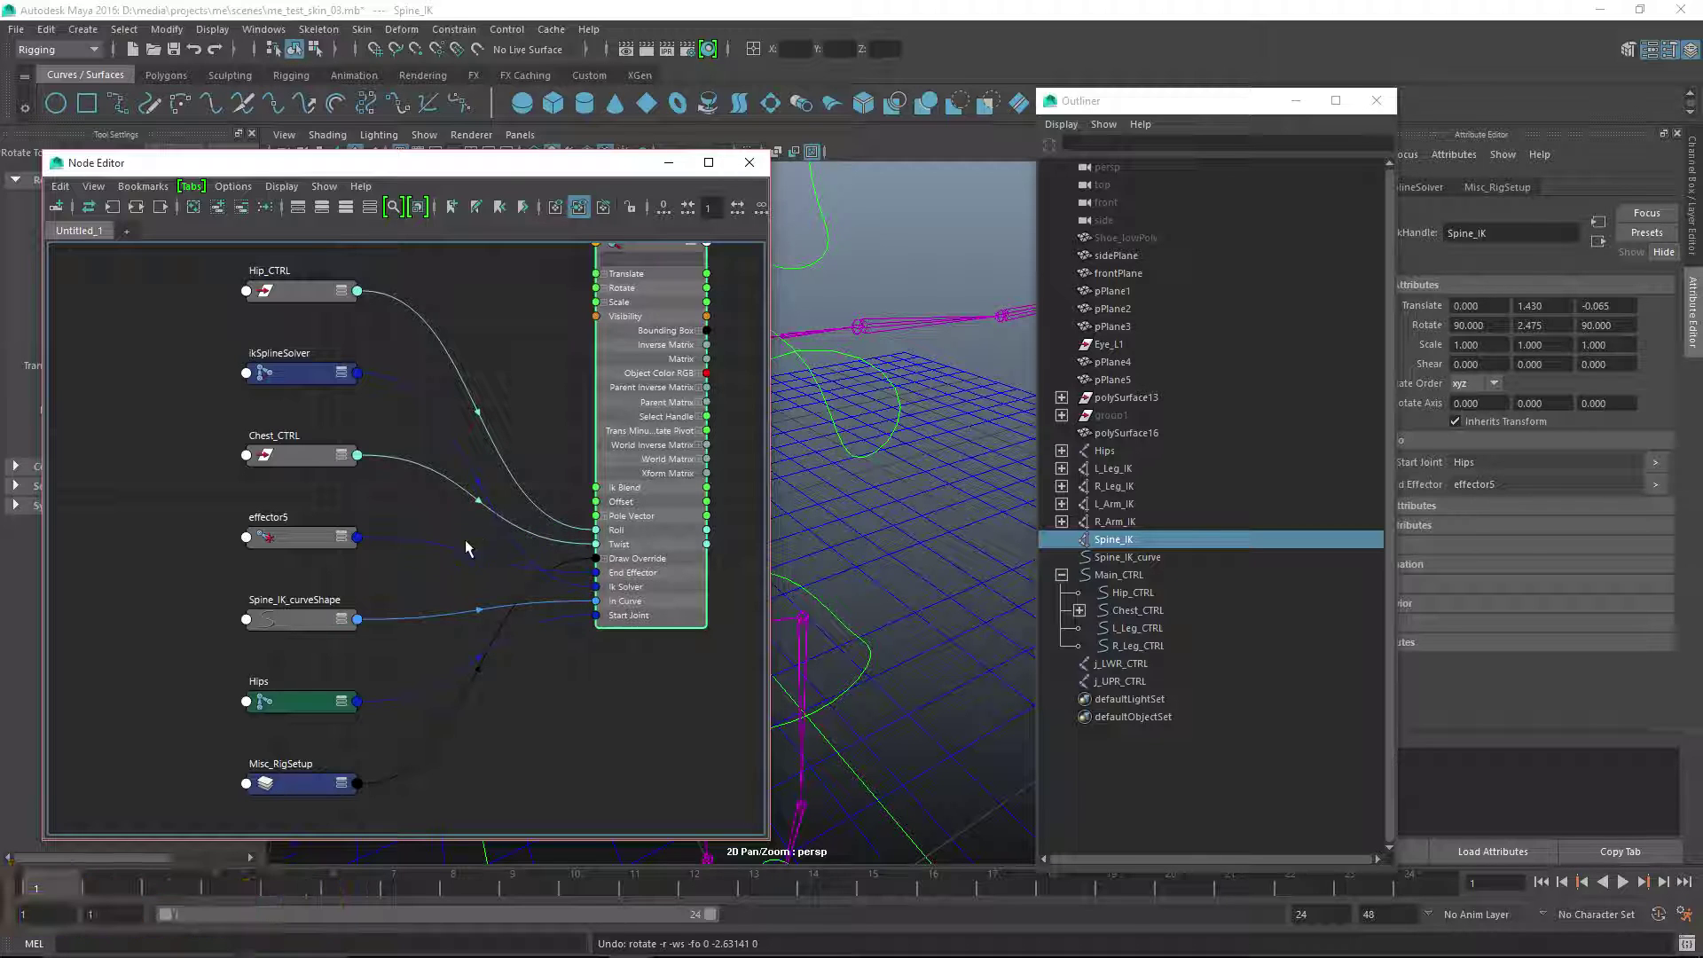
# - Move the ikSplineSolver node out of the way and place the Hip_CTRL and Chest_CTRL nodes close together
pyautogui.moveTo(297, 360); pyautogui.dragTo(35, 382)
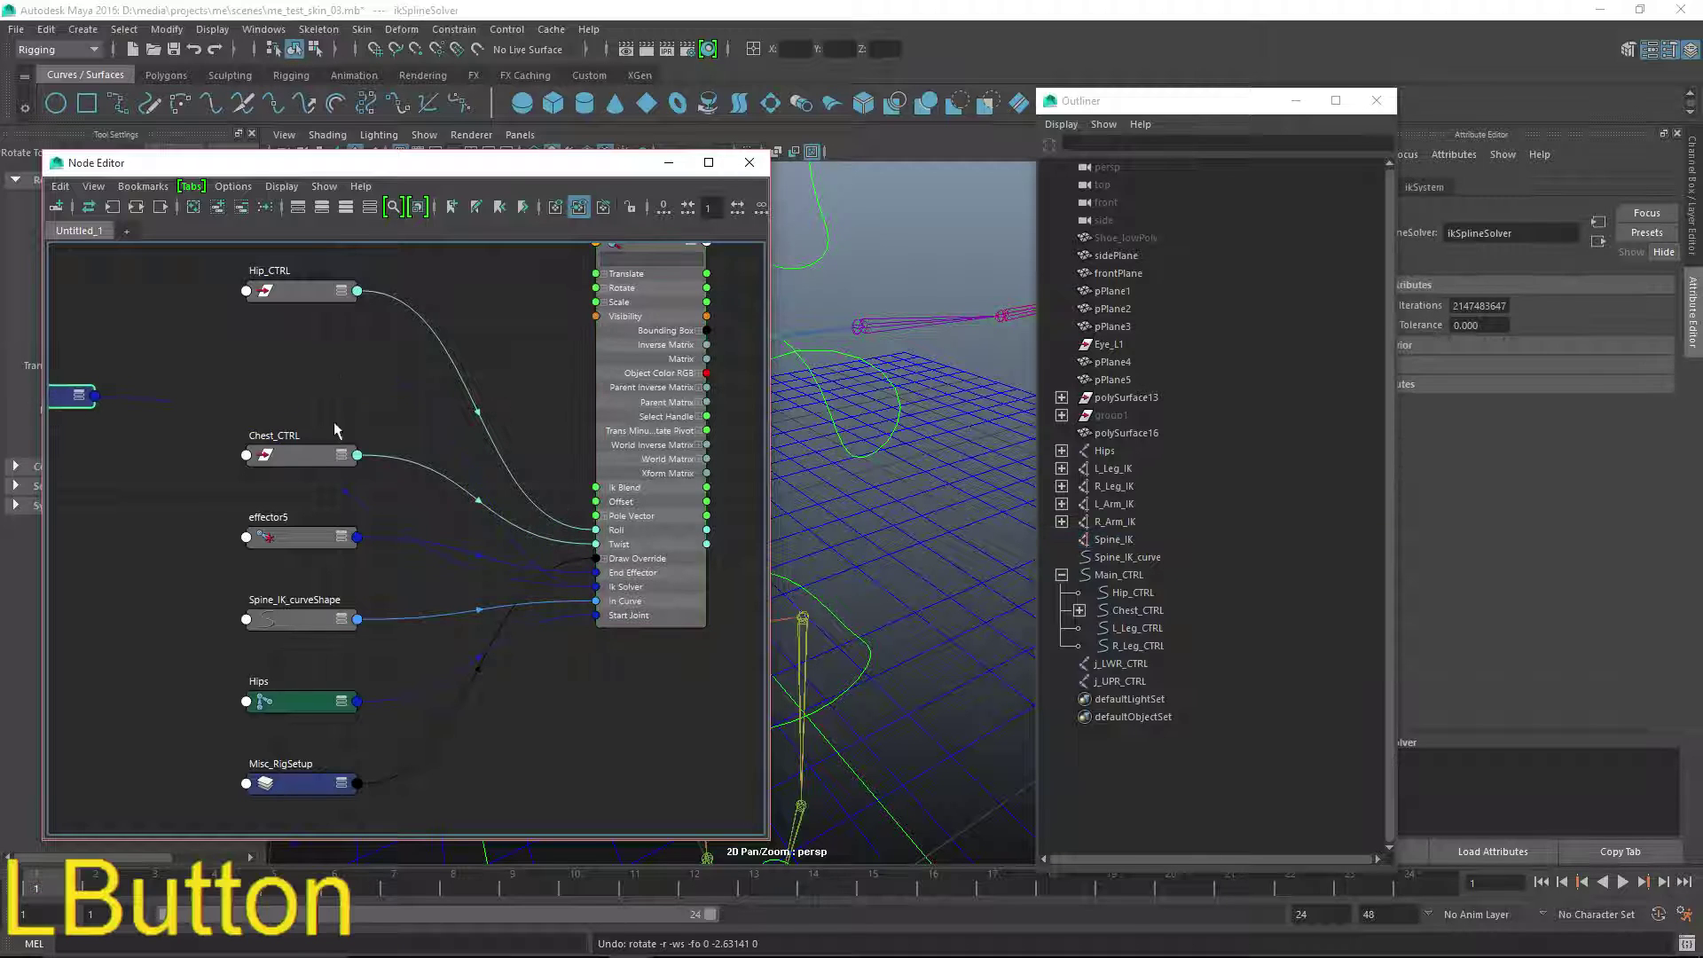
pyautogui.moveTo(320, 459); pyautogui.dragTo(311, 414)
pyautogui.moveTo(302, 291); pyautogui.dragTo(306, 340)
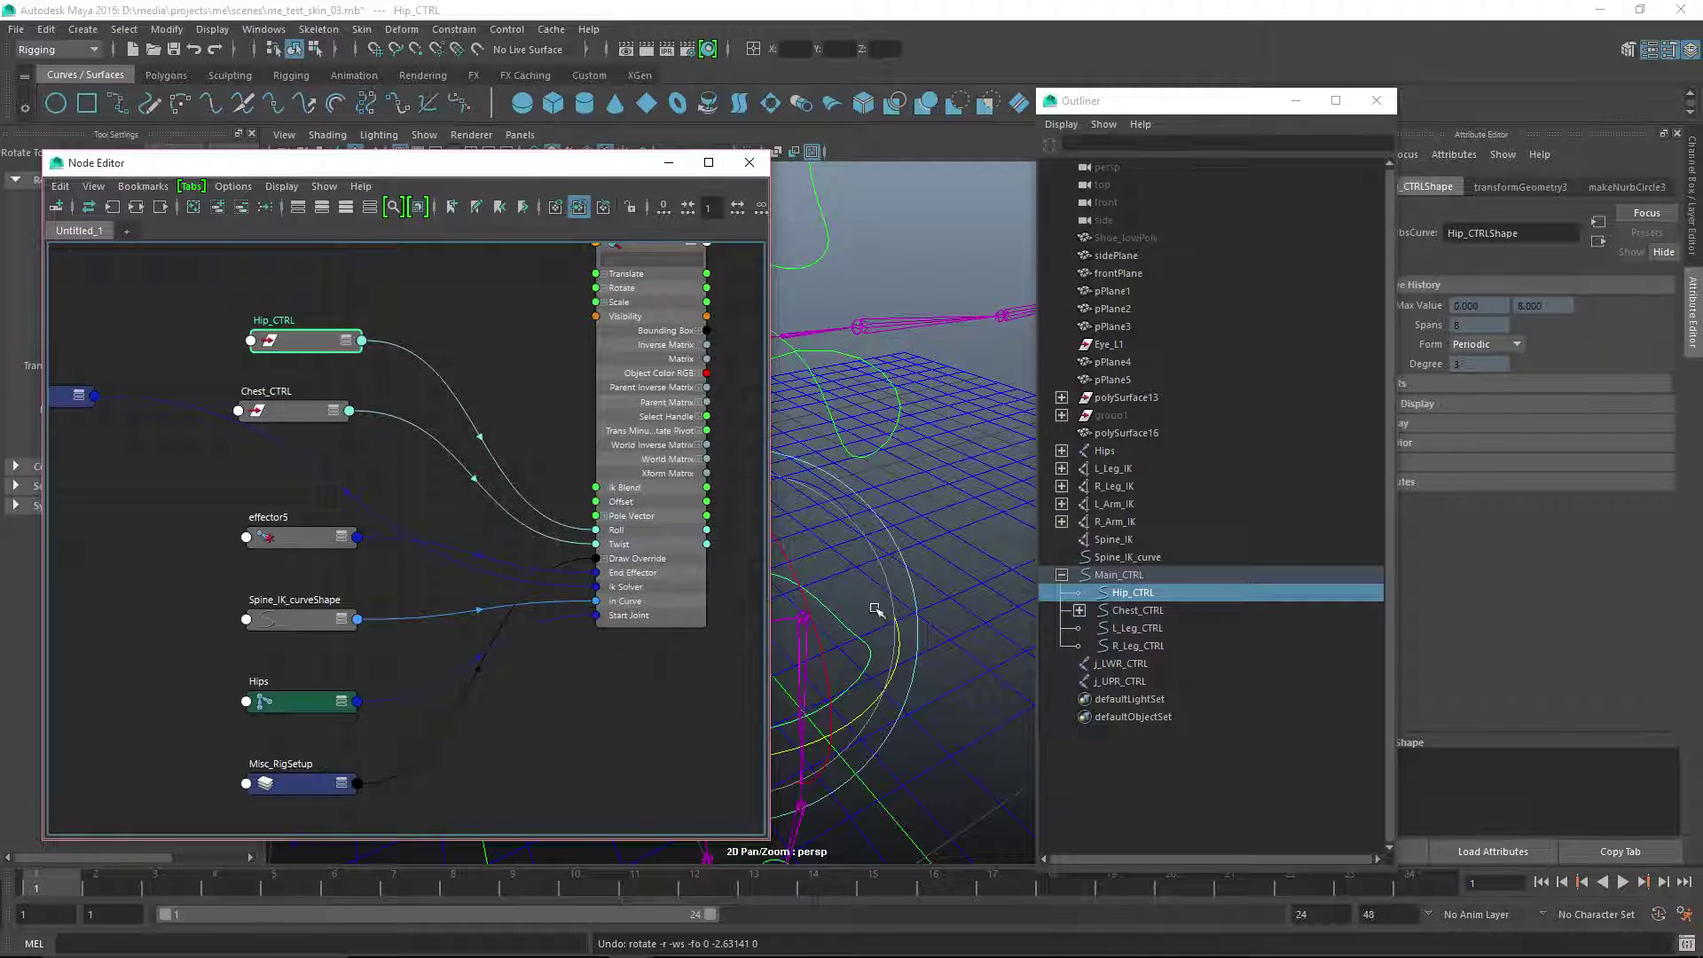
# - Move the Outliner clear of the character, then test-rotate Hip_CTRL and Chest_CTRL in turn, undoing each rotation
pyautogui.moveTo(1107, 109); pyautogui.dragTo(1316, 122)
pyautogui.keyDown('alt'); pyautogui.moveTo(1020, 504); pyautogui.dragTo(1232, 471, button='middle'); pyautogui.keyUp('alt')
pyautogui.keyDown('alt'); pyautogui.moveTo(1119, 648); pyautogui.dragTo(972, 646); pyautogui.keyUp('alt')
pyautogui.hotkey('ctrl', 'z')
pyautogui.hotkey('ctrl', 'z')
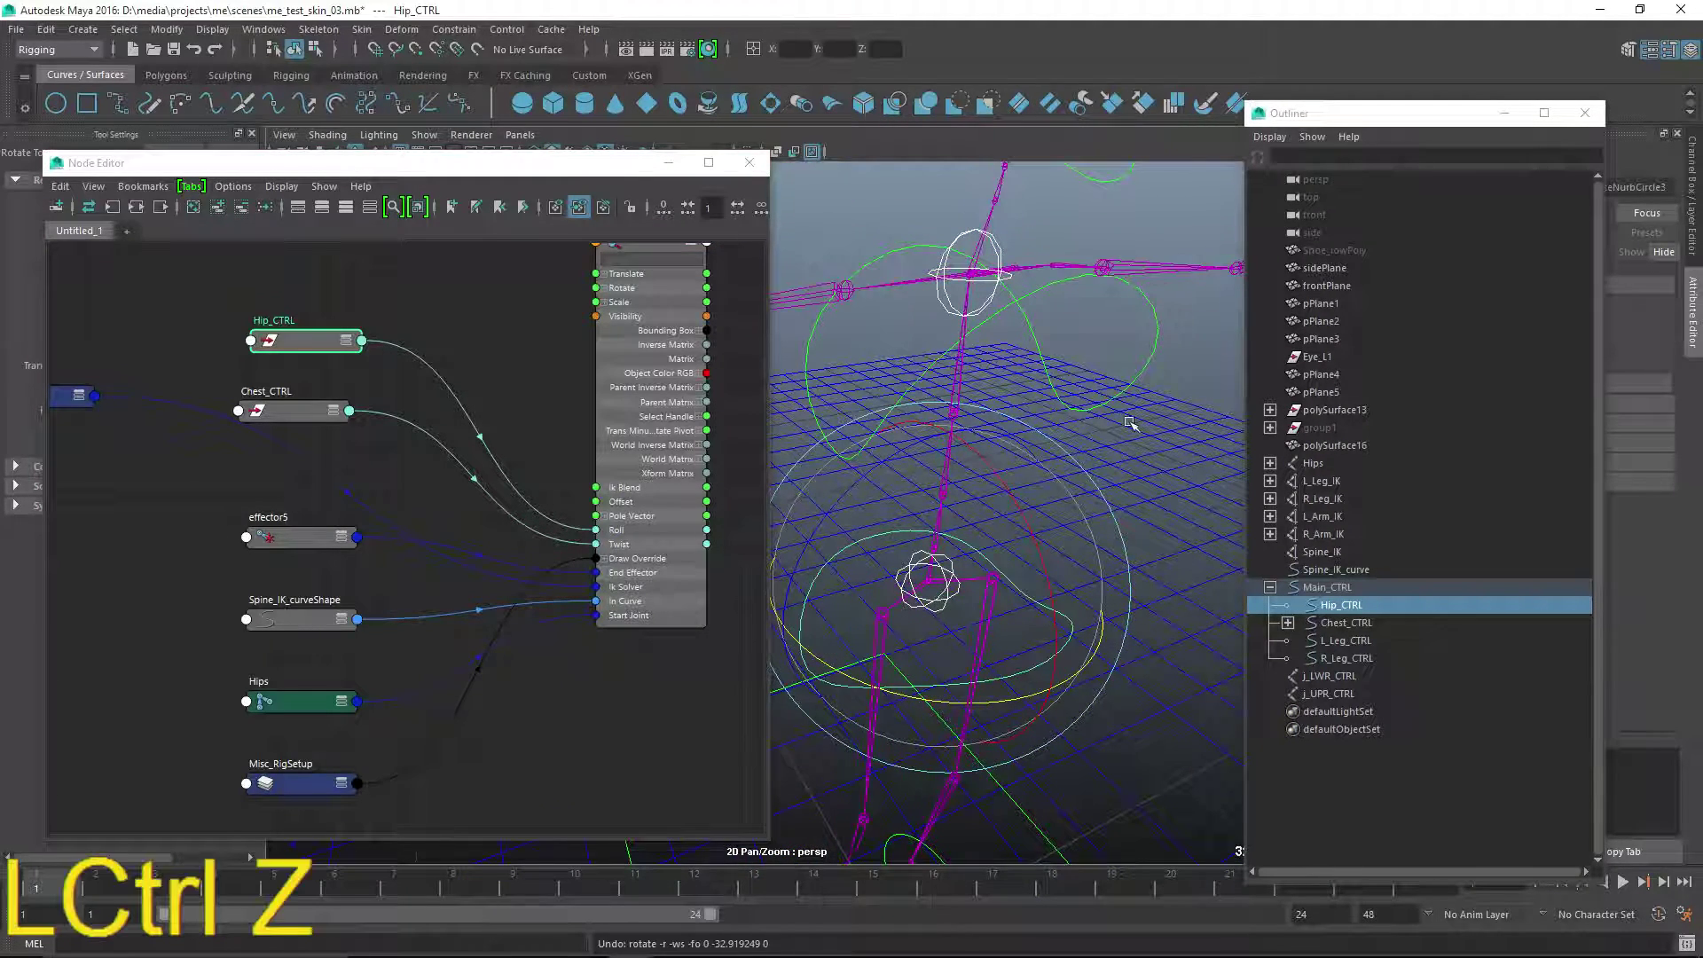
pyautogui.click(1109, 444)
pyautogui.keyDown('alt'); pyautogui.moveTo(1109, 443); pyautogui.dragTo(1007, 425, button='middle'); pyautogui.keyUp('alt')
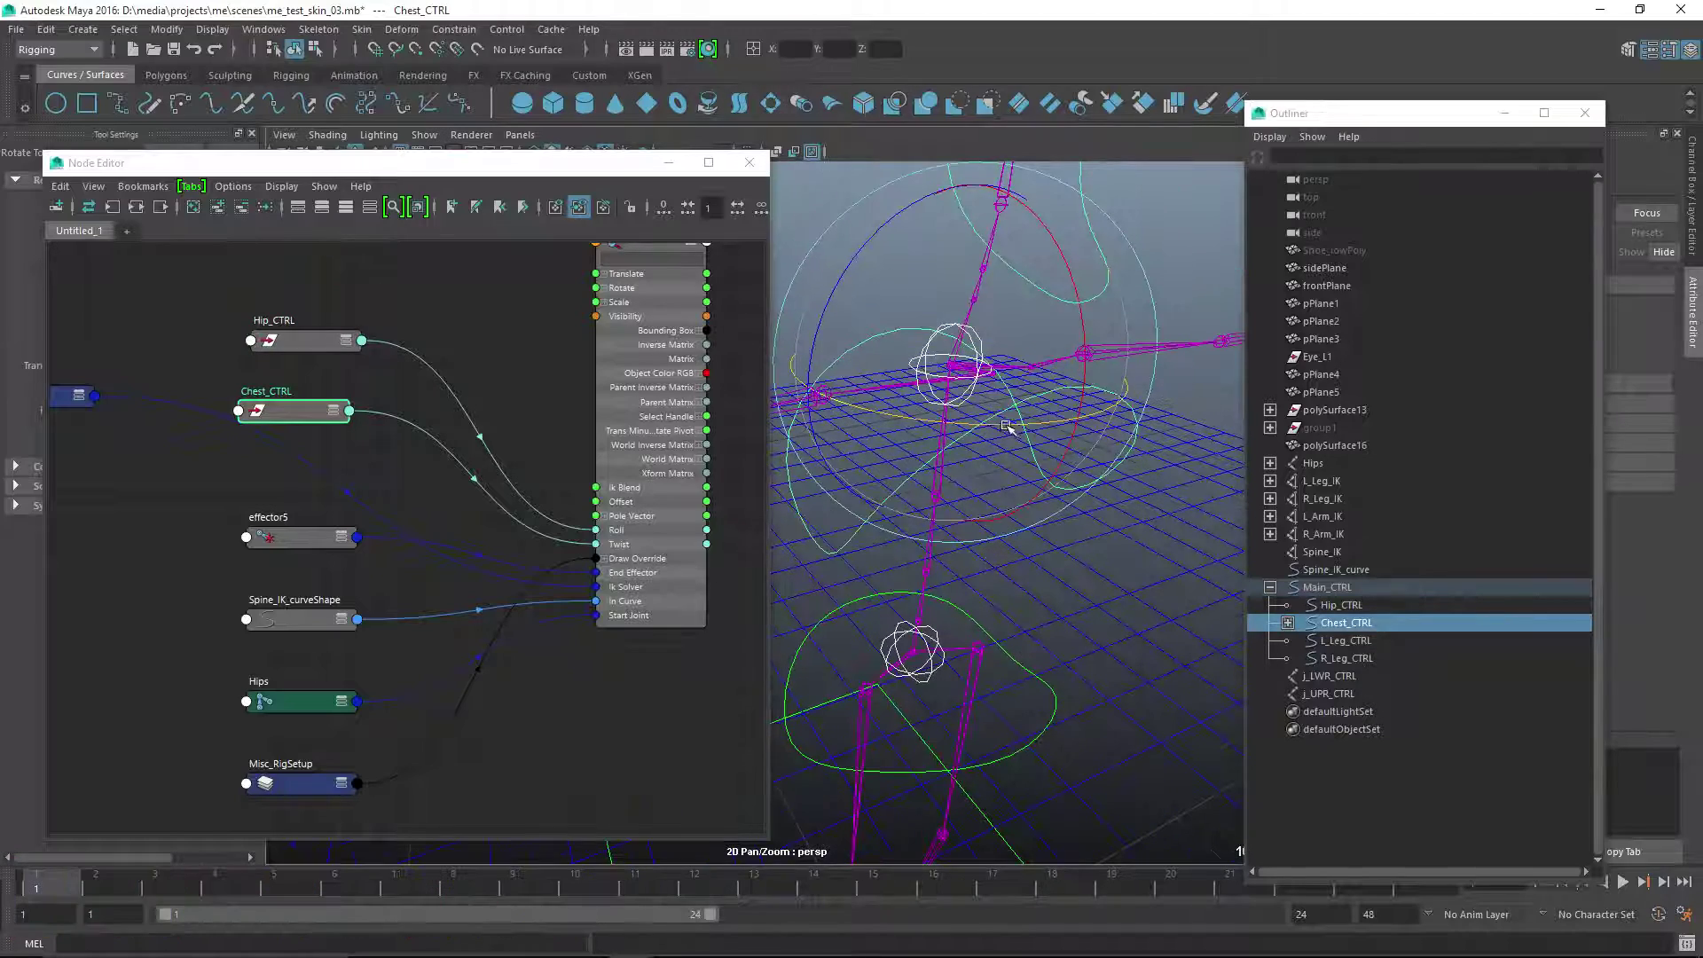
pyautogui.moveTo(1010, 427); pyautogui.dragTo(909, 398)
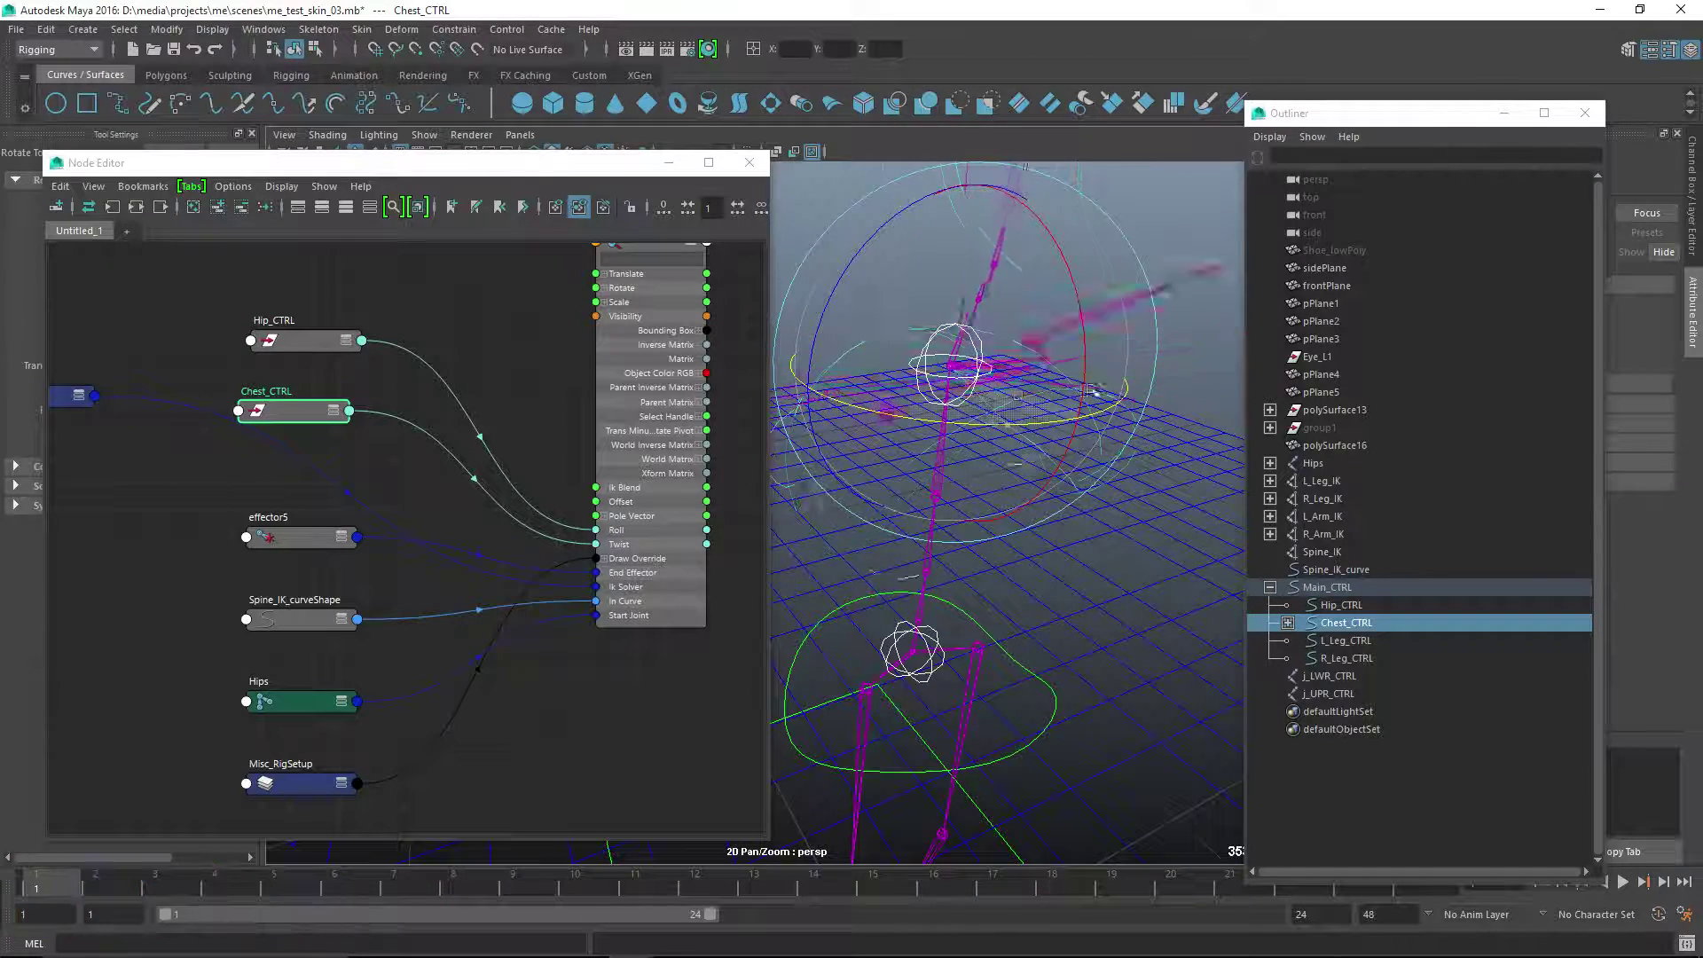
pyautogui.hotkey('ctrl', 'z')
# - Test-rotate Hip_CTRL again to check its effect on the upper body, and undo the rotations
pyautogui.keyDown('alt'); pyautogui.moveTo(969, 697); pyautogui.dragTo(1025, 688, button='middle'); pyautogui.keyUp('alt')
pyautogui.click(1007, 695)
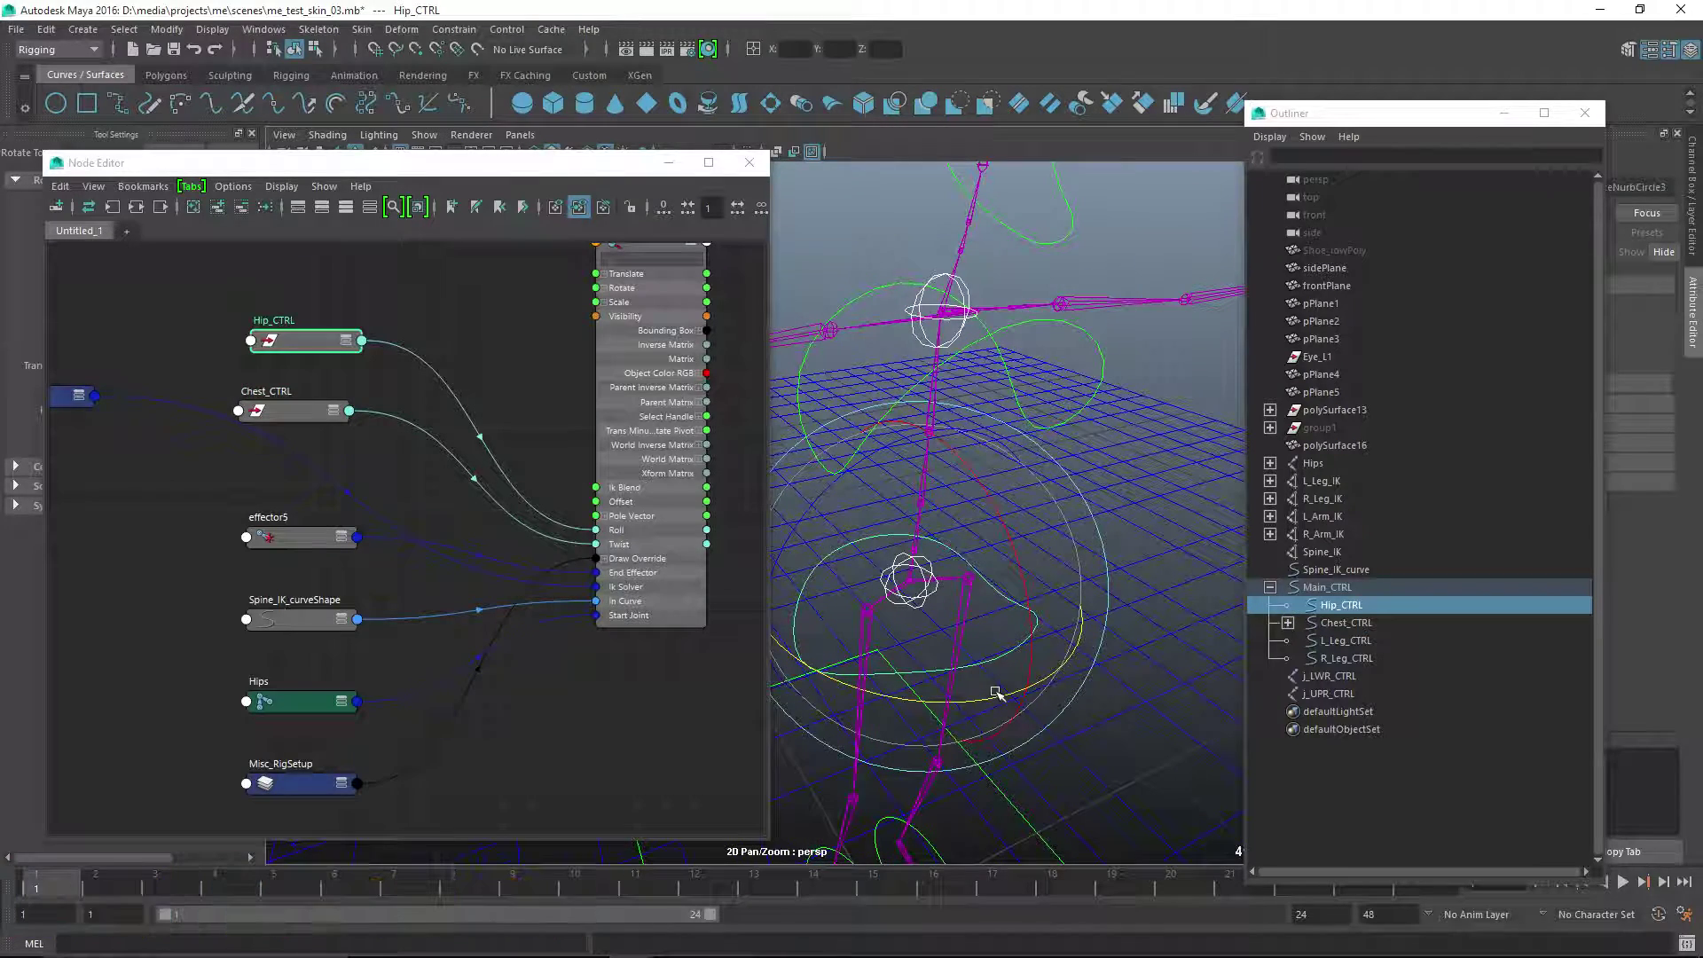
pyautogui.moveTo(996, 692); pyautogui.dragTo(957, 642)
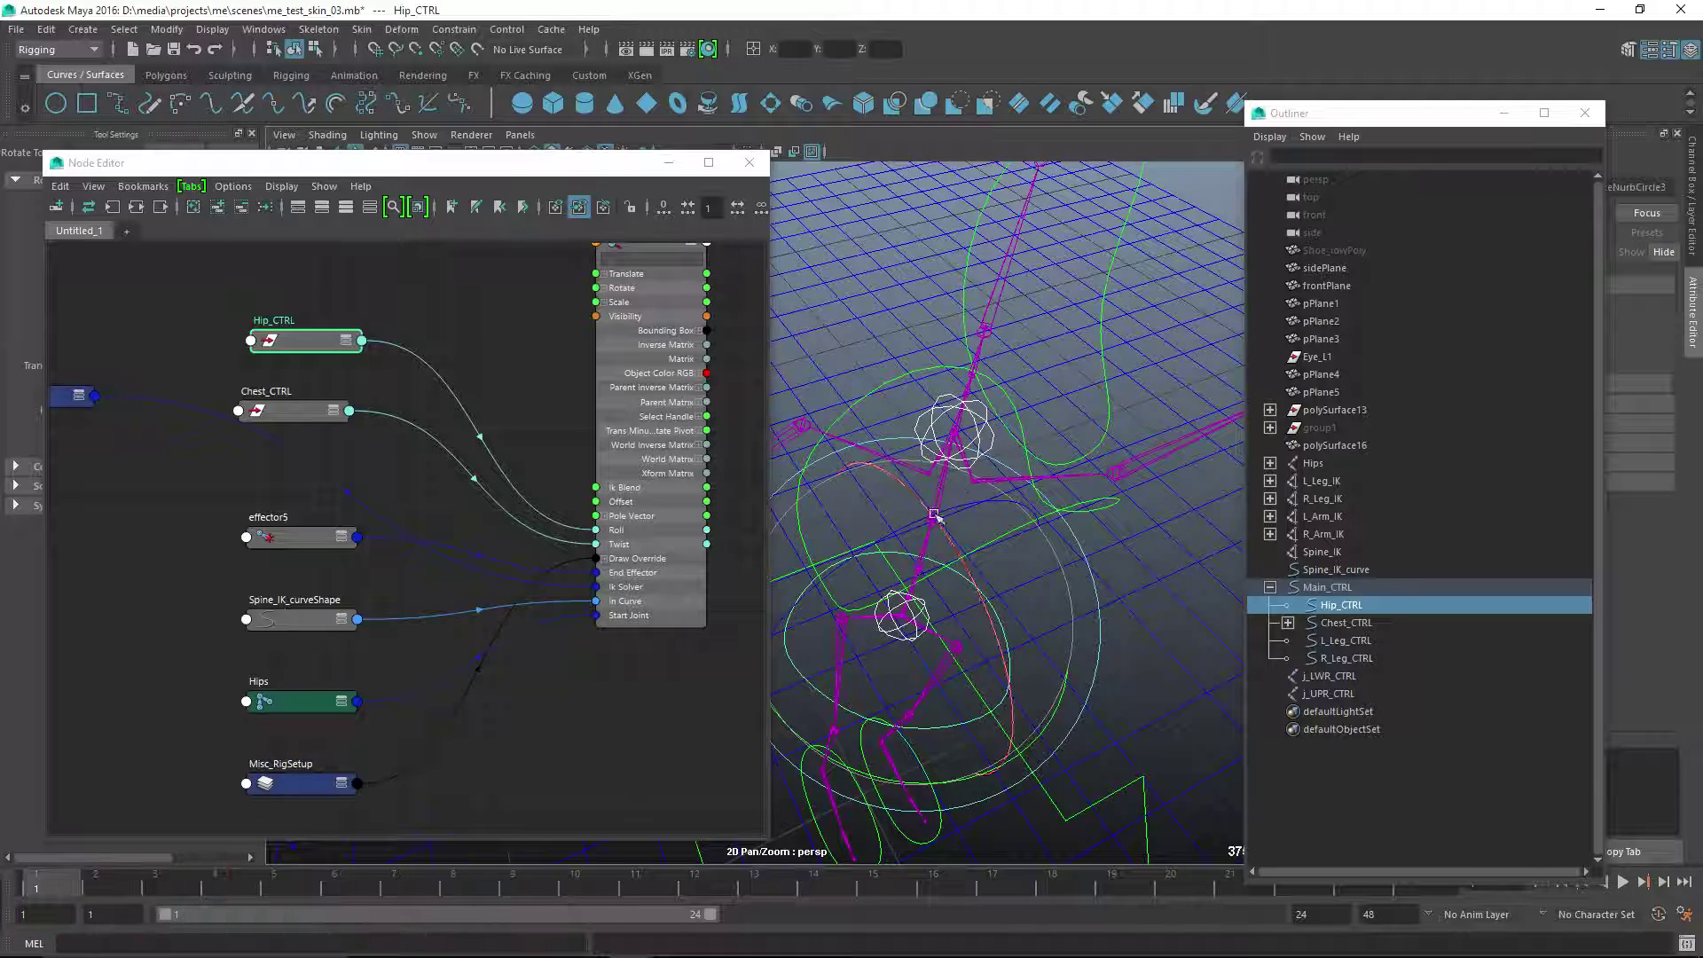
pyautogui.keyDown('alt'); pyautogui.moveTo(958, 572); pyautogui.dragTo(978, 559); pyautogui.keyUp('alt')
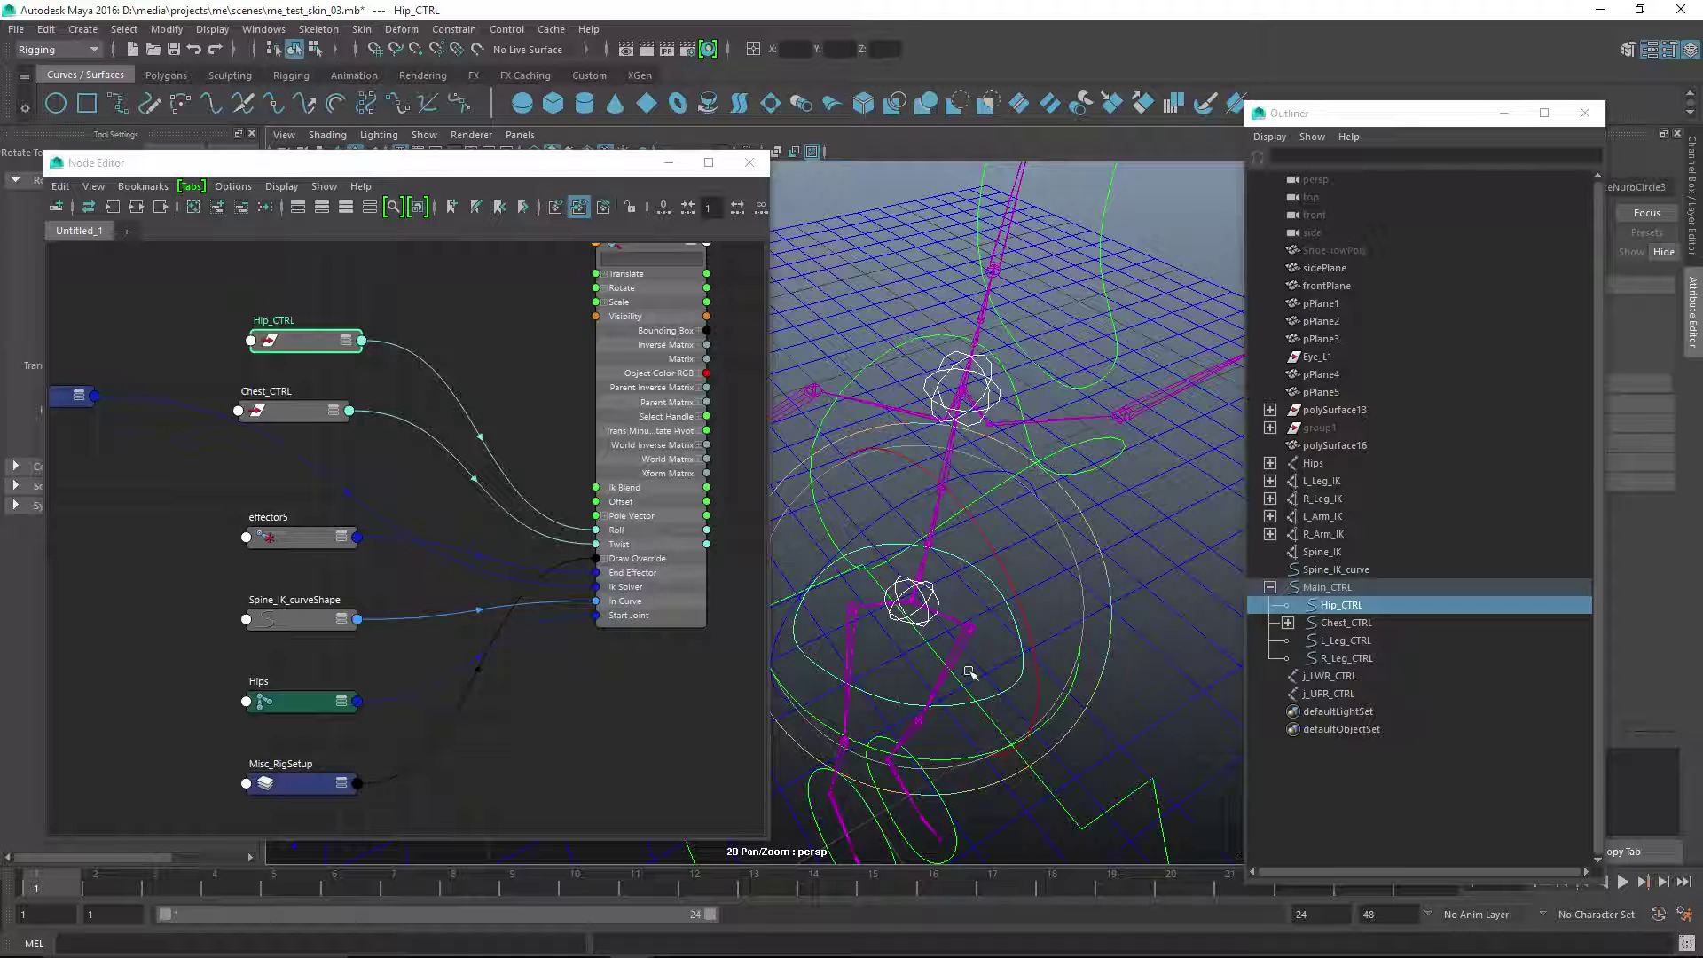
pyautogui.hotkey('ctrl', 'z')
pyautogui.click(982, 752)
pyautogui.hotkey('ctrl', 'z')
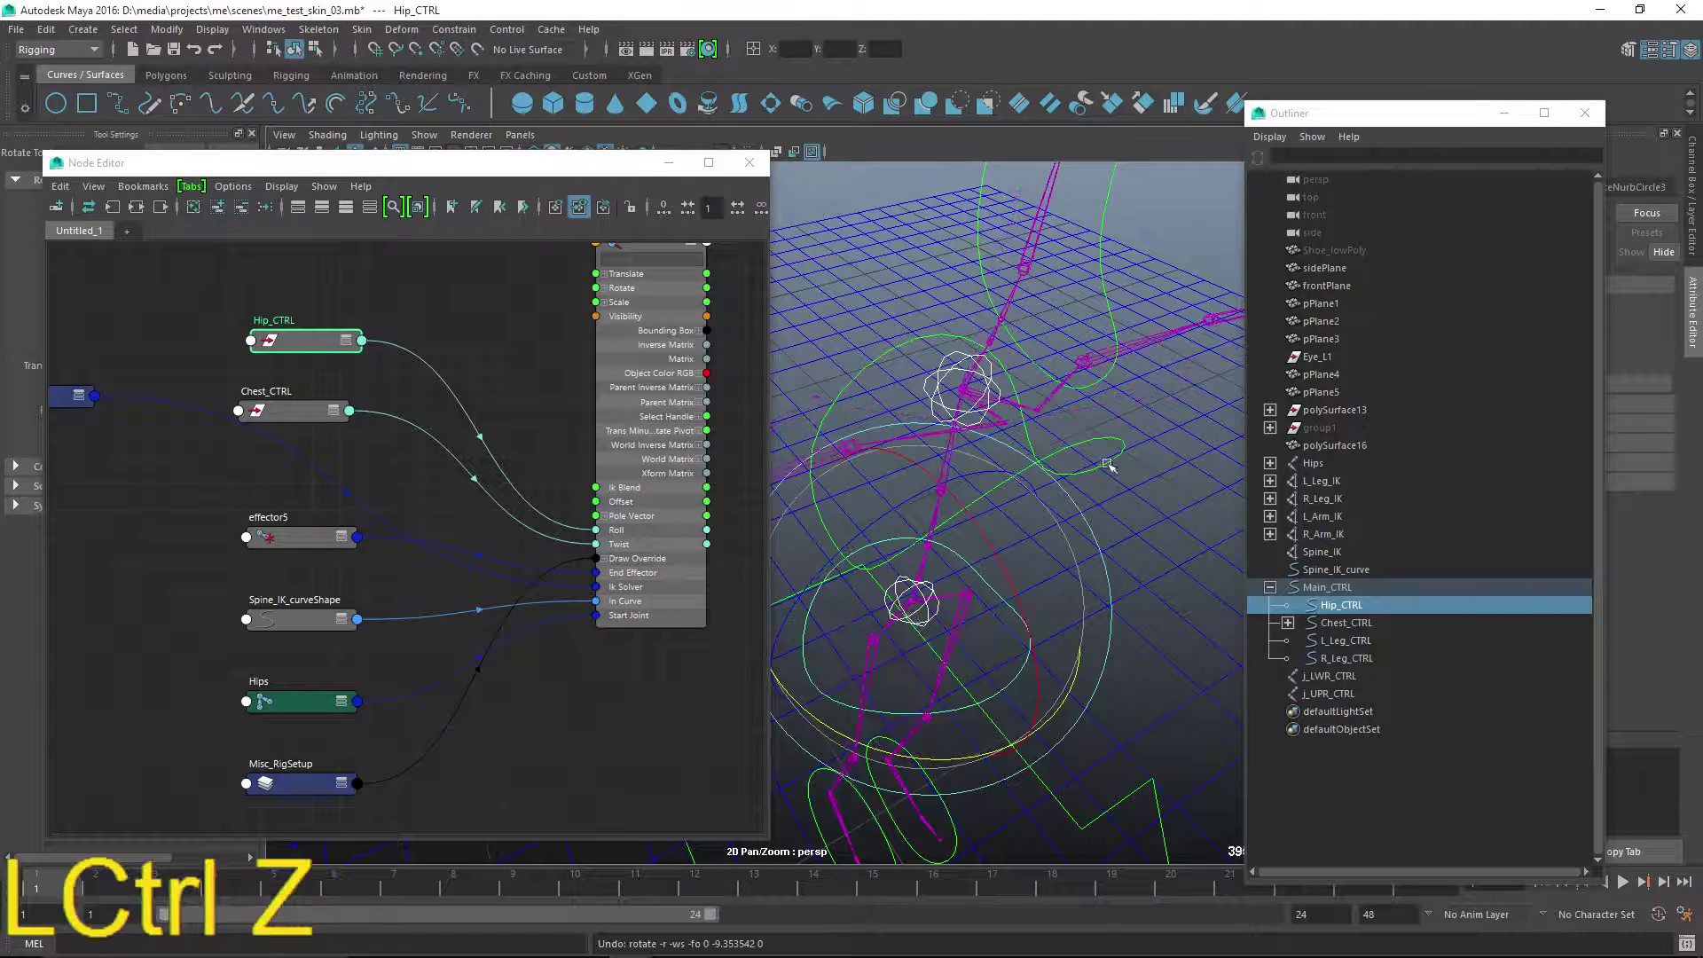
# - Test-rotate Chest_CTRL once more, followed by Hip_CTRL, and undo both rotations
pyautogui.click(1091, 472)
pyautogui.moveTo(1052, 497); pyautogui.dragTo(1011, 479)
pyautogui.hotkey('ctrl', 'z')
pyautogui.click(995, 707)
pyautogui.moveTo(994, 705); pyautogui.dragTo(858, 726)
pyautogui.hotkey('ctrl', 'z')
# - Spread out the node graph by moving ikSplineSolver, Hip_CTRL and Chest_CTRL away from Spine_IK to make room between them
pyautogui.keyDown('alt'); pyautogui.moveTo(397, 568); pyautogui.dragTo(481, 632, button='middle'); pyautogui.keyUp('alt')
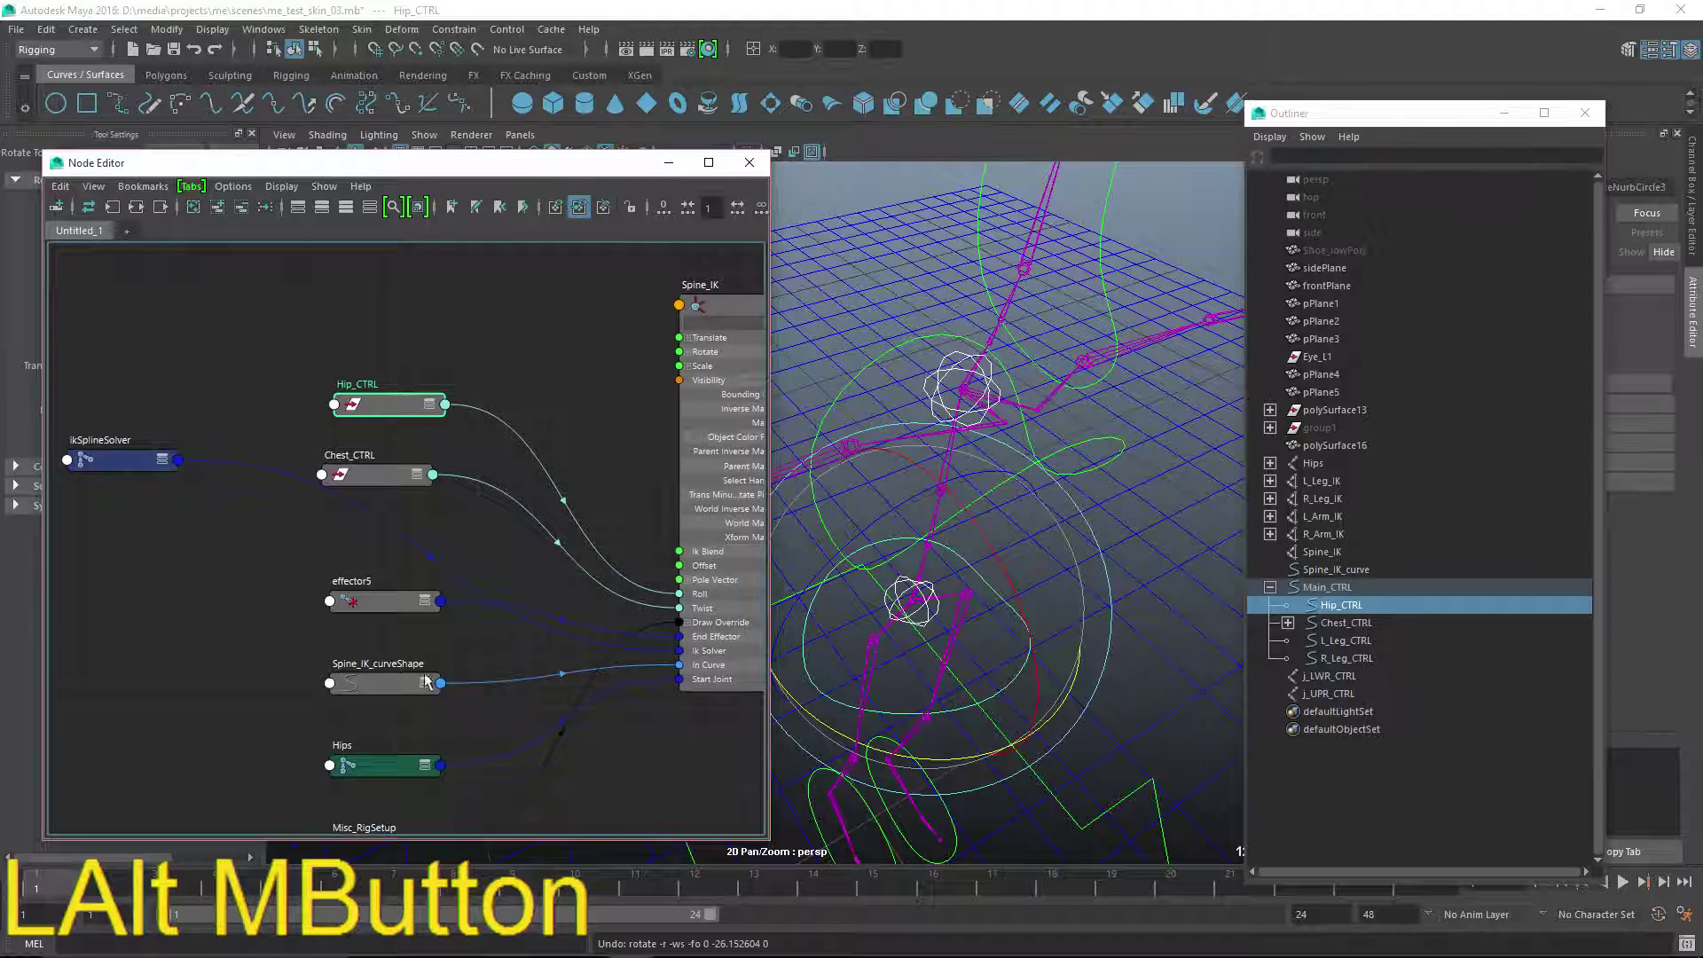
pyautogui.keyDown('alt'); pyautogui.moveTo(408, 539); pyautogui.dragTo(361, 525, button='middle'); pyautogui.keyUp('alt')
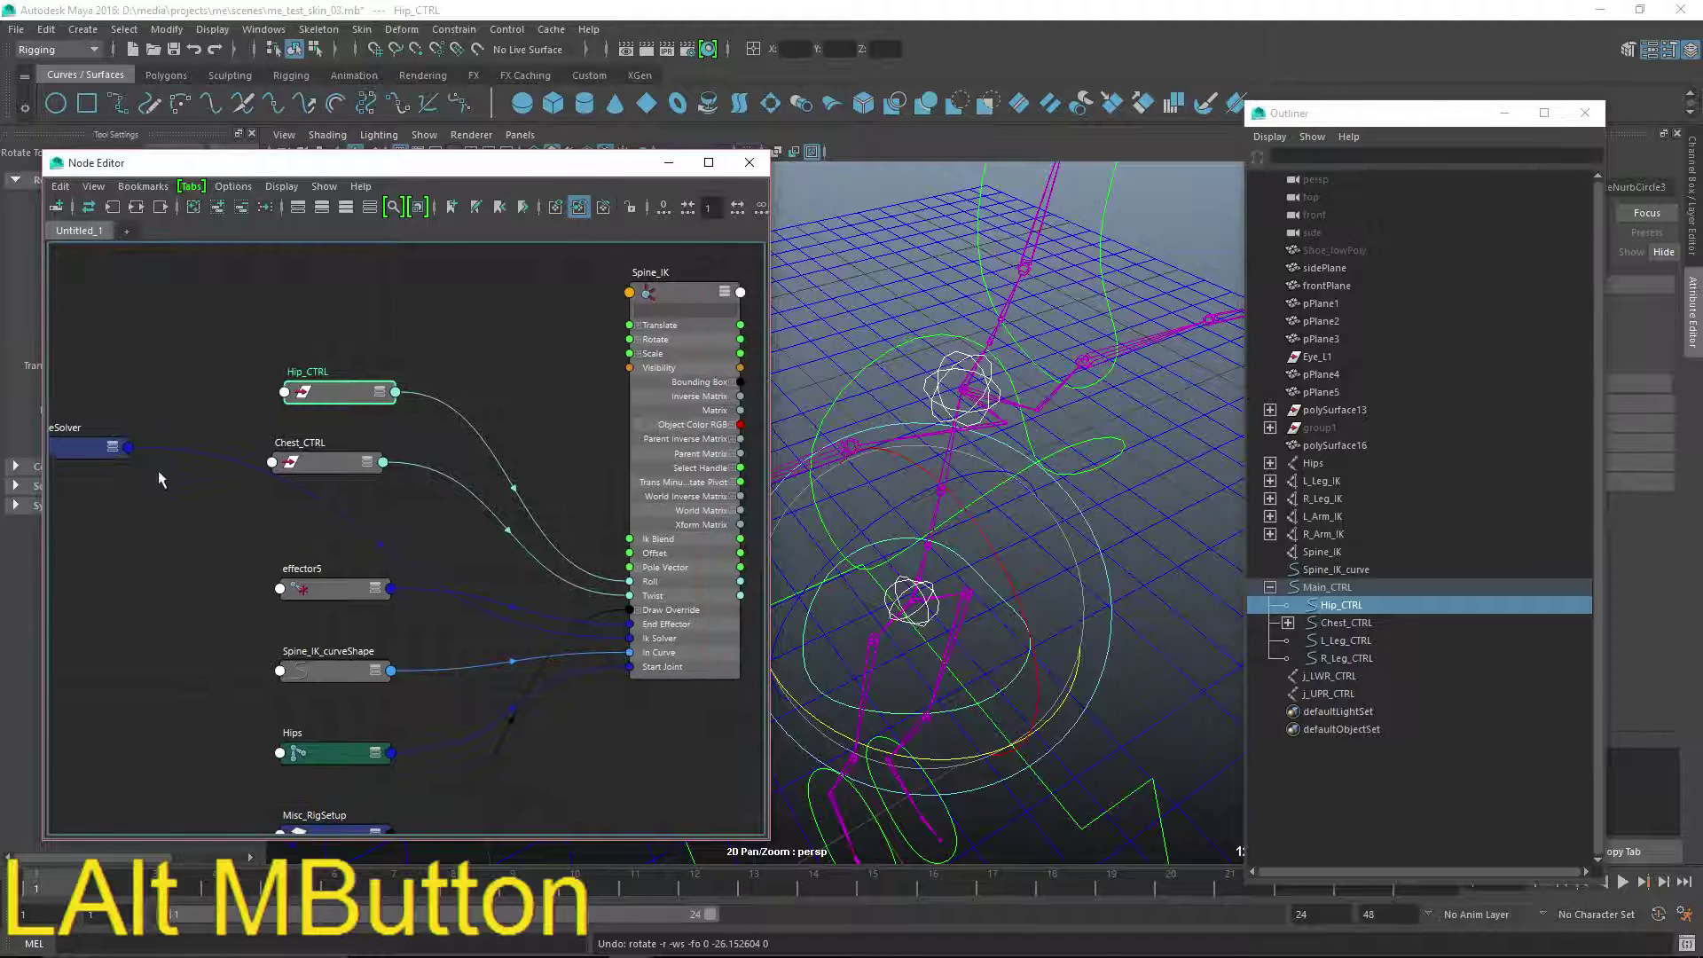
pyautogui.moveTo(83, 450); pyautogui.dragTo(61, 562)
pyautogui.keyDown('alt'); pyautogui.moveTo(343, 505); pyautogui.dragTo(322, 539, button='middle'); pyautogui.keyUp('alt')
pyautogui.keyDown('alt'); pyautogui.moveTo(321, 538); pyautogui.dragTo(351, 538, button='right'); pyautogui.keyUp('alt')
pyautogui.moveTo(315, 409); pyautogui.dragTo(169, 372)
pyautogui.moveTo(309, 488); pyautogui.dragTo(126, 499)
pyautogui.moveTo(153, 372); pyautogui.dragTo(134, 364)
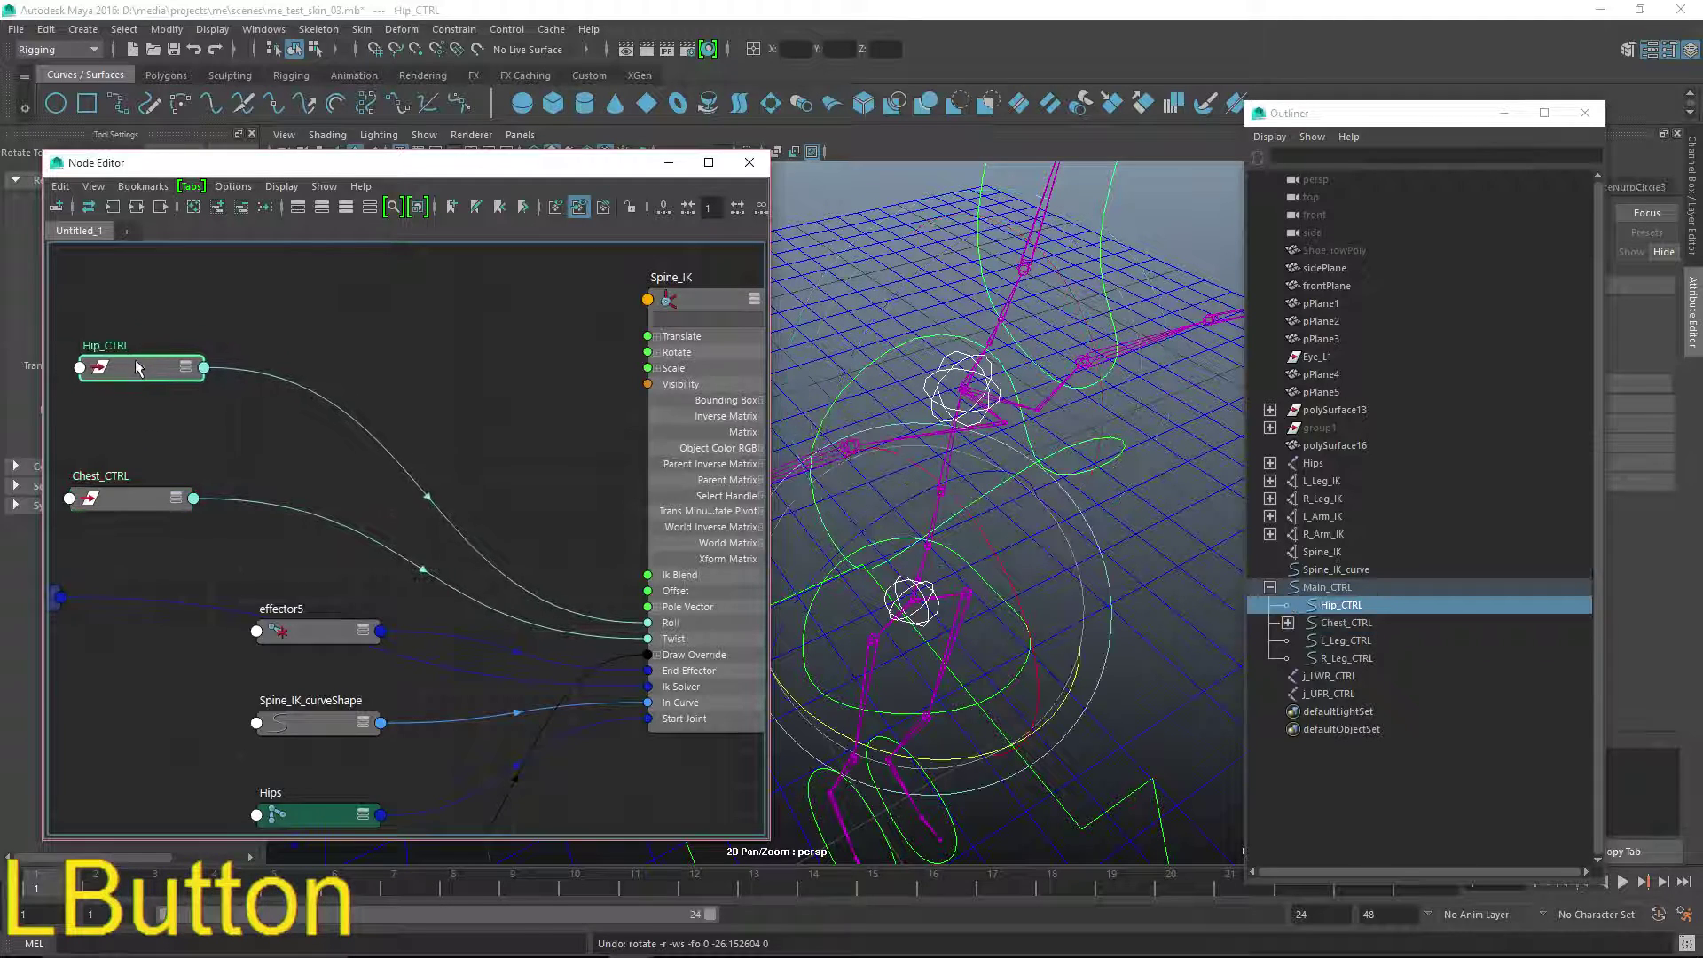
pyautogui.keyDown('alt'); pyautogui.moveTo(215, 432); pyautogui.dragTo(319, 437, button='middle'); pyautogui.keyUp('alt')
pyautogui.moveTo(253, 378); pyautogui.dragTo(218, 373)
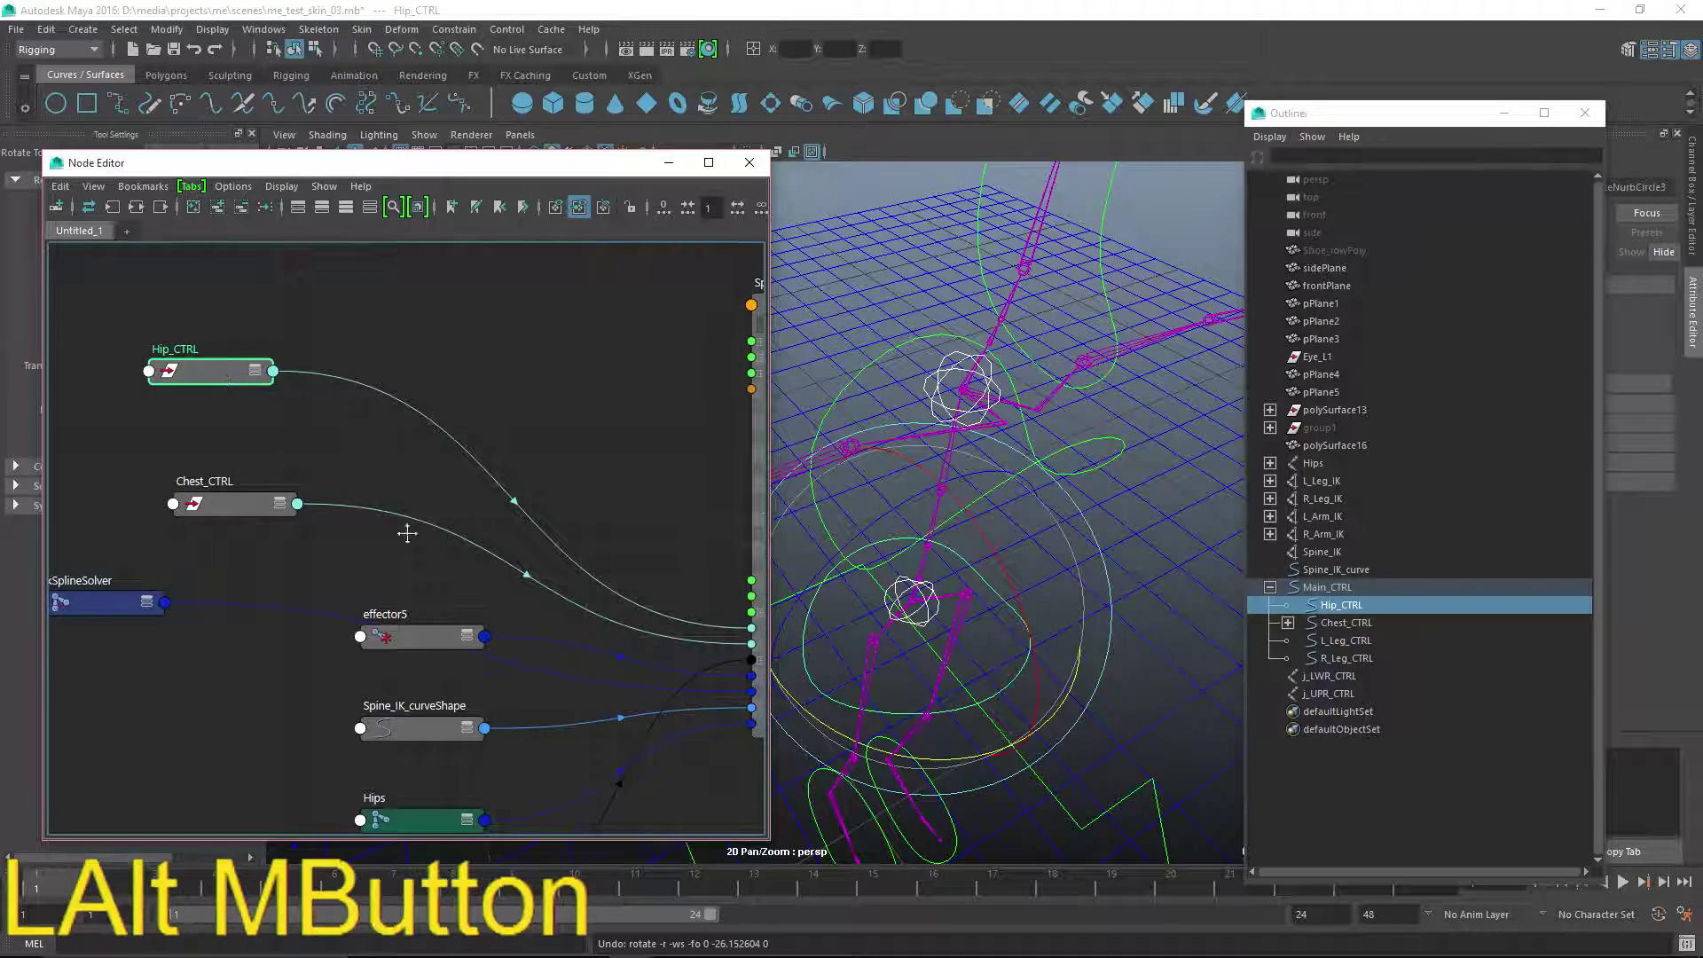
pyautogui.keyDown('alt'); pyautogui.moveTo(411, 532); pyautogui.dragTo(351, 482, button='middle'); pyautogui.keyUp('alt')
pyautogui.moveTo(197, 497); pyautogui.dragTo(189, 525)
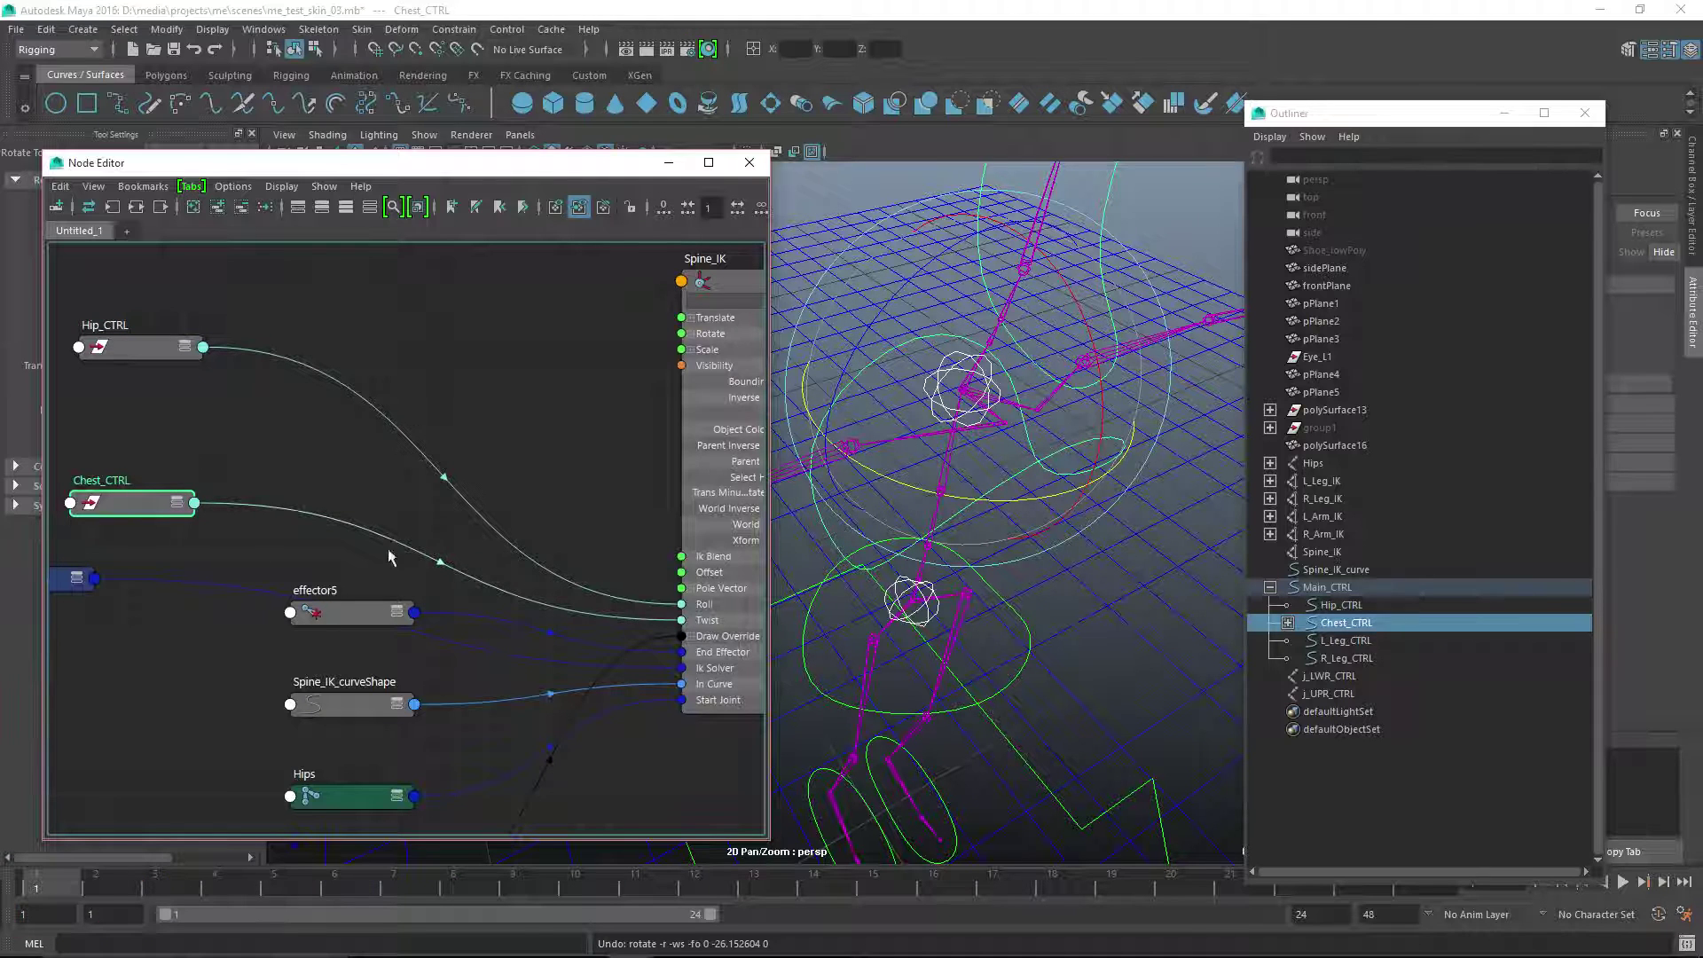
pyautogui.keyDown('alt'); pyautogui.moveTo(411, 571); pyautogui.dragTo(470, 590, button='middle'); pyautogui.keyUp('alt')
pyautogui.moveTo(199, 372); pyautogui.dragTo(179, 369)
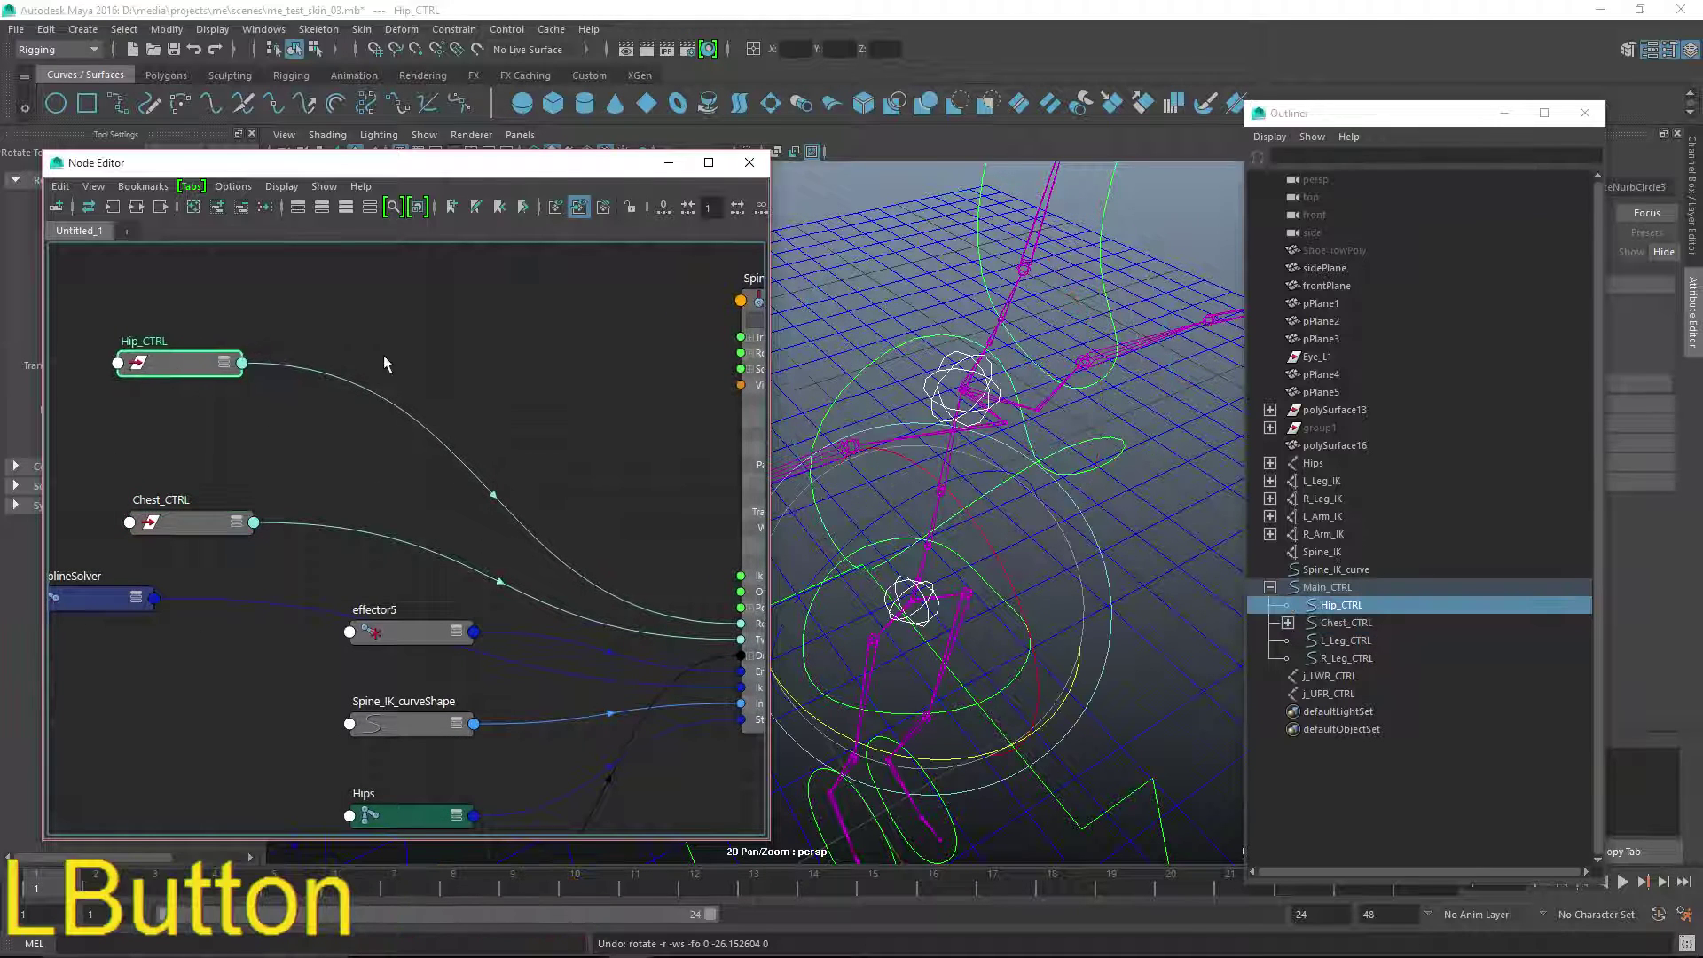
# - Create a multiplyDivide node in the Node Editor and place it between Hip_CTRL and Spine_IK
pyautogui.keyDown('alt'); pyautogui.moveTo(384, 358); pyautogui.dragTo(383, 340, button='middle'); pyautogui.keyUp('alt')
pyautogui.press('Tab')
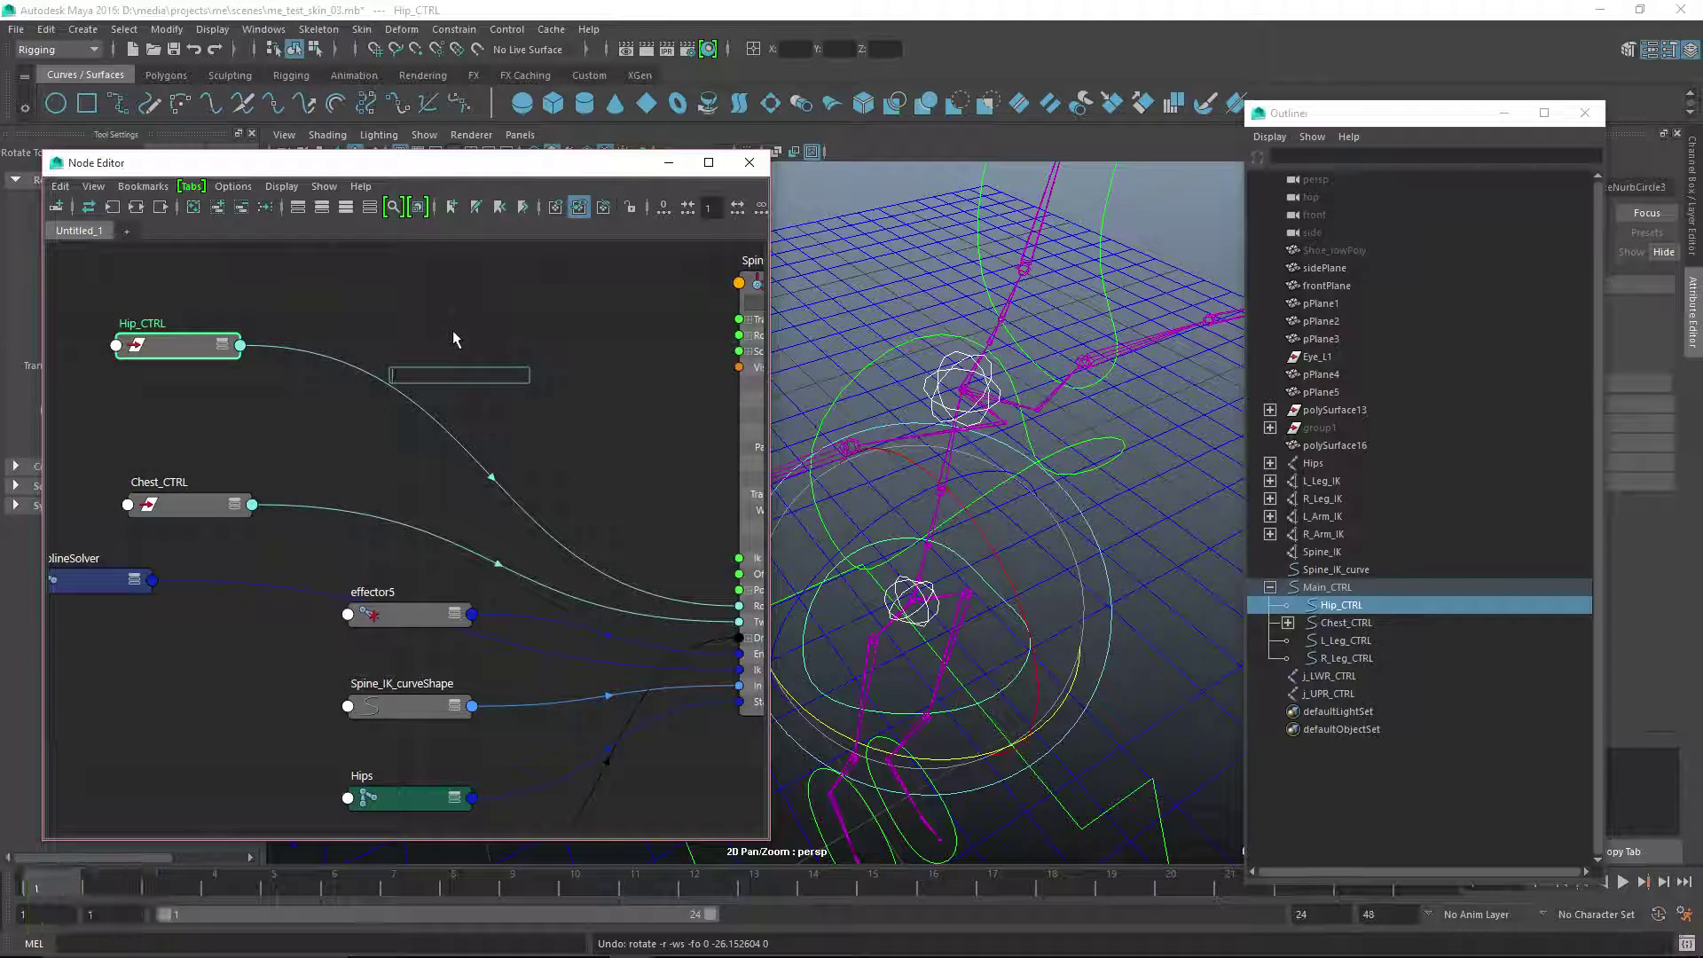
pyautogui.write('mult')
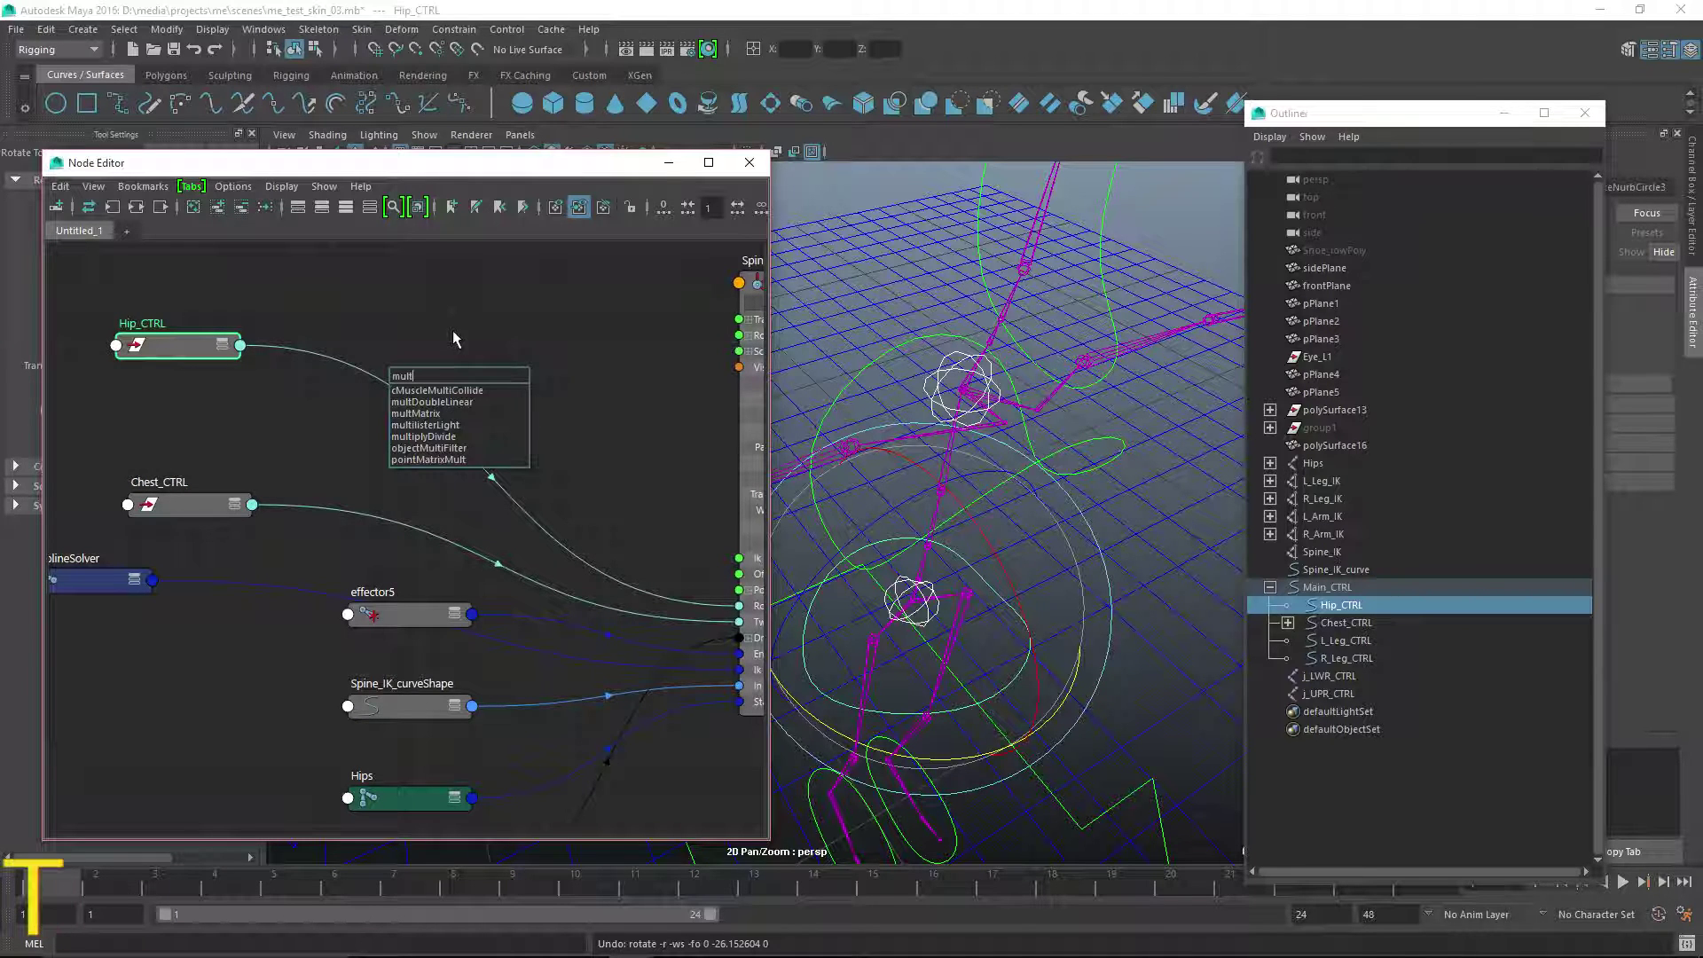
pyautogui.press('Down')
pyautogui.press('Down')
pyautogui.press('Down')
pyautogui.press('Down')
pyautogui.press('Down')
pyautogui.press('Return')
pyautogui.press('KP_Enter')
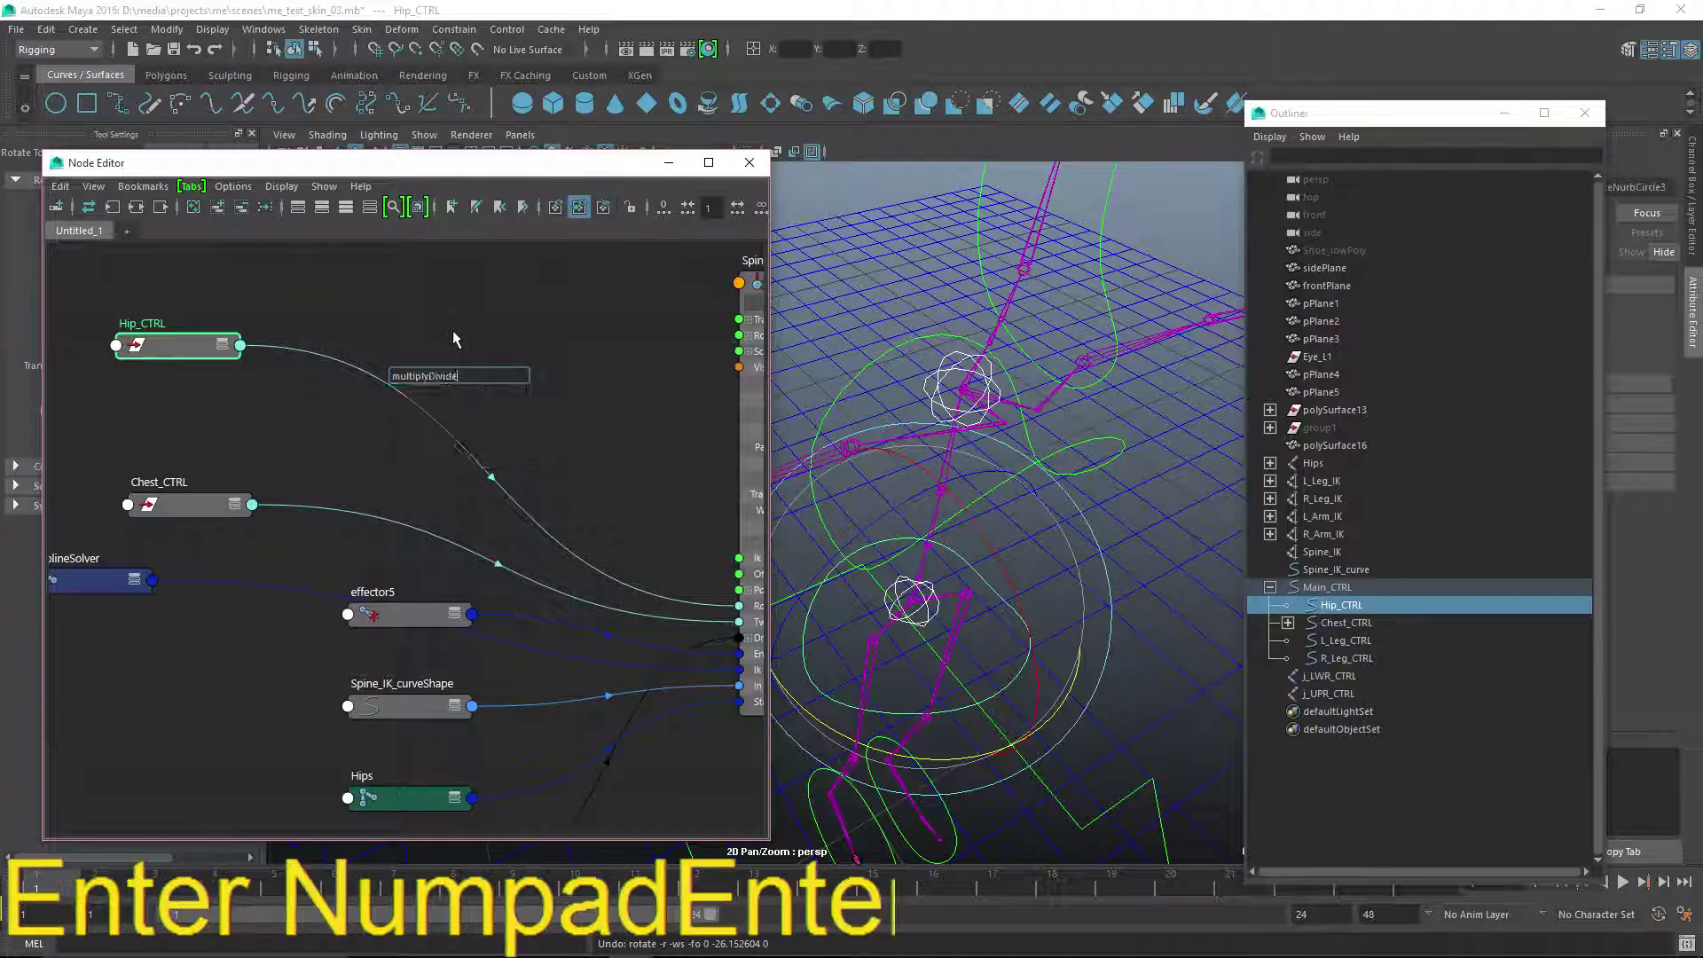
pyautogui.moveTo(422, 377); pyautogui.dragTo(429, 345)
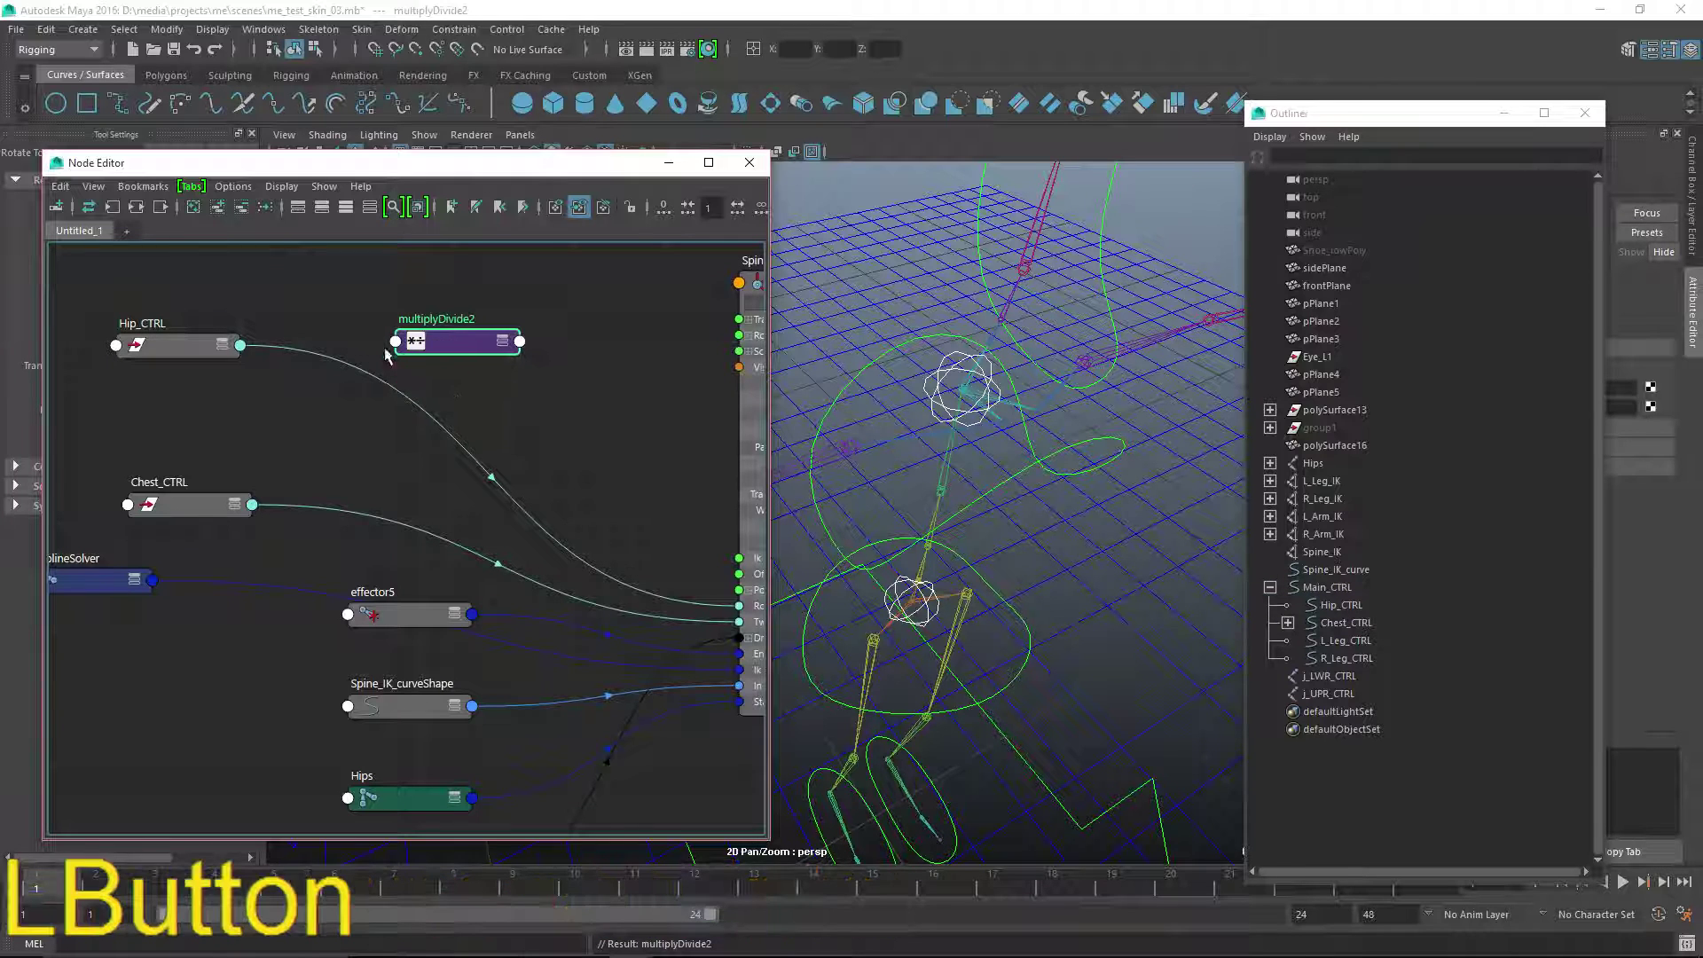
# - Shift the Hip_CTRL node away from multiplyDivide2 and expand both nodes to show all their attributes
pyautogui.moveTo(202, 353); pyautogui.dragTo(174, 337)
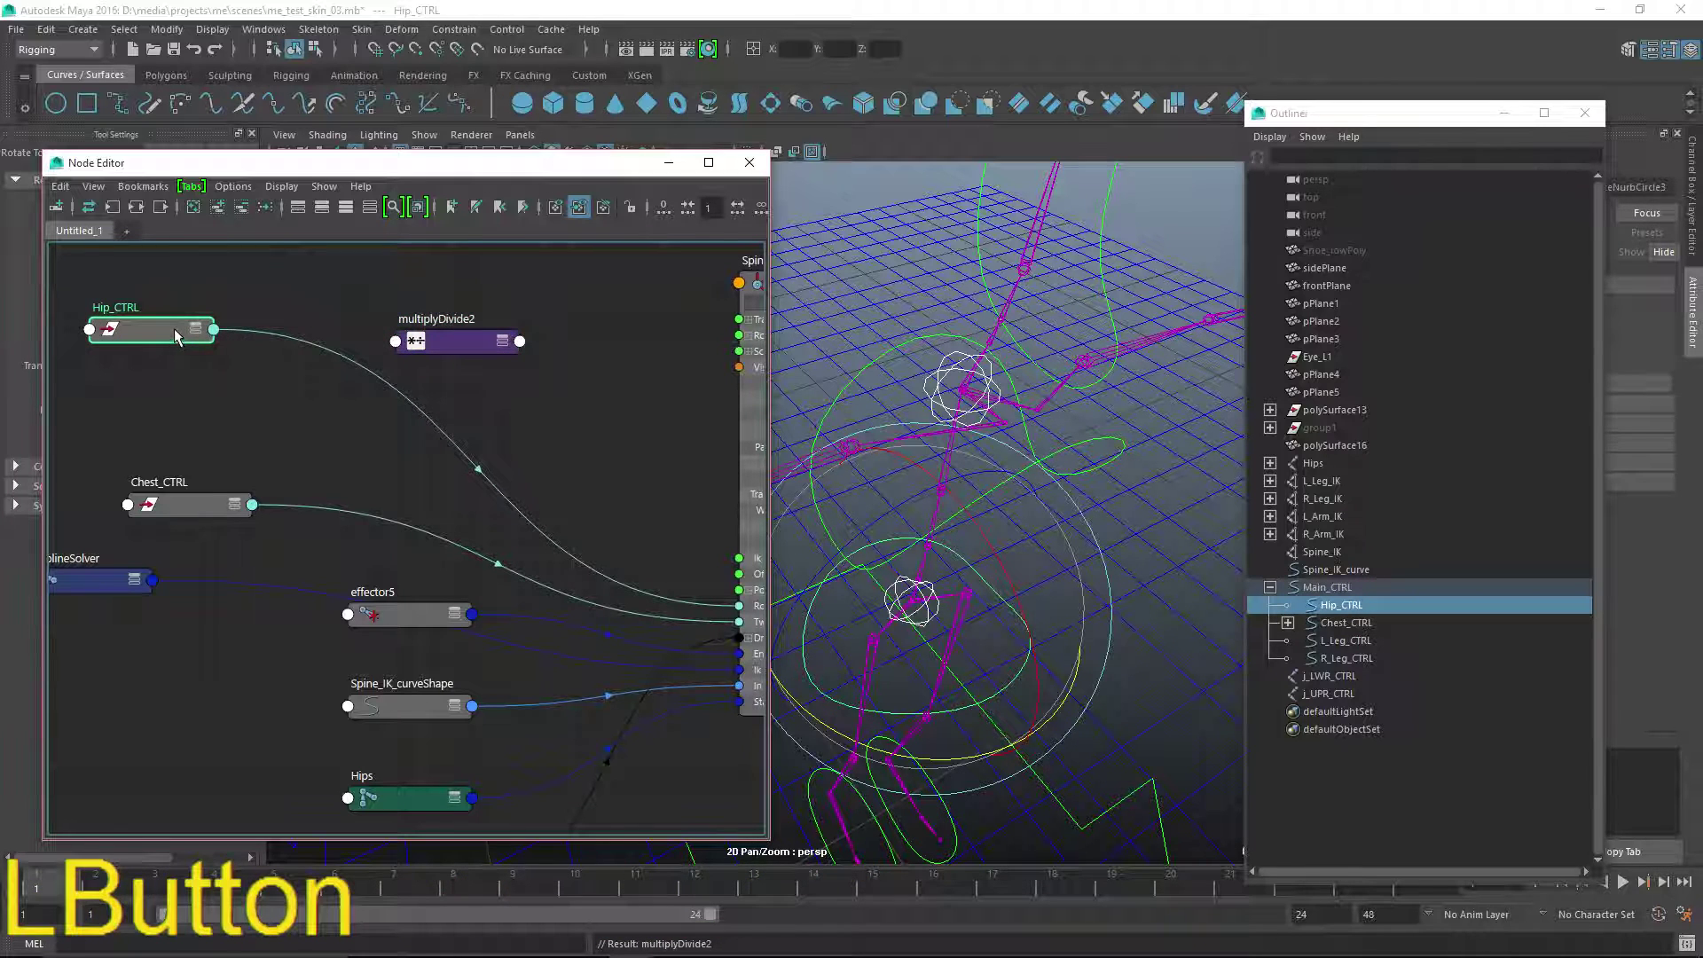
pyautogui.press('3')
pyautogui.click(397, 340)
pyautogui.press('3')
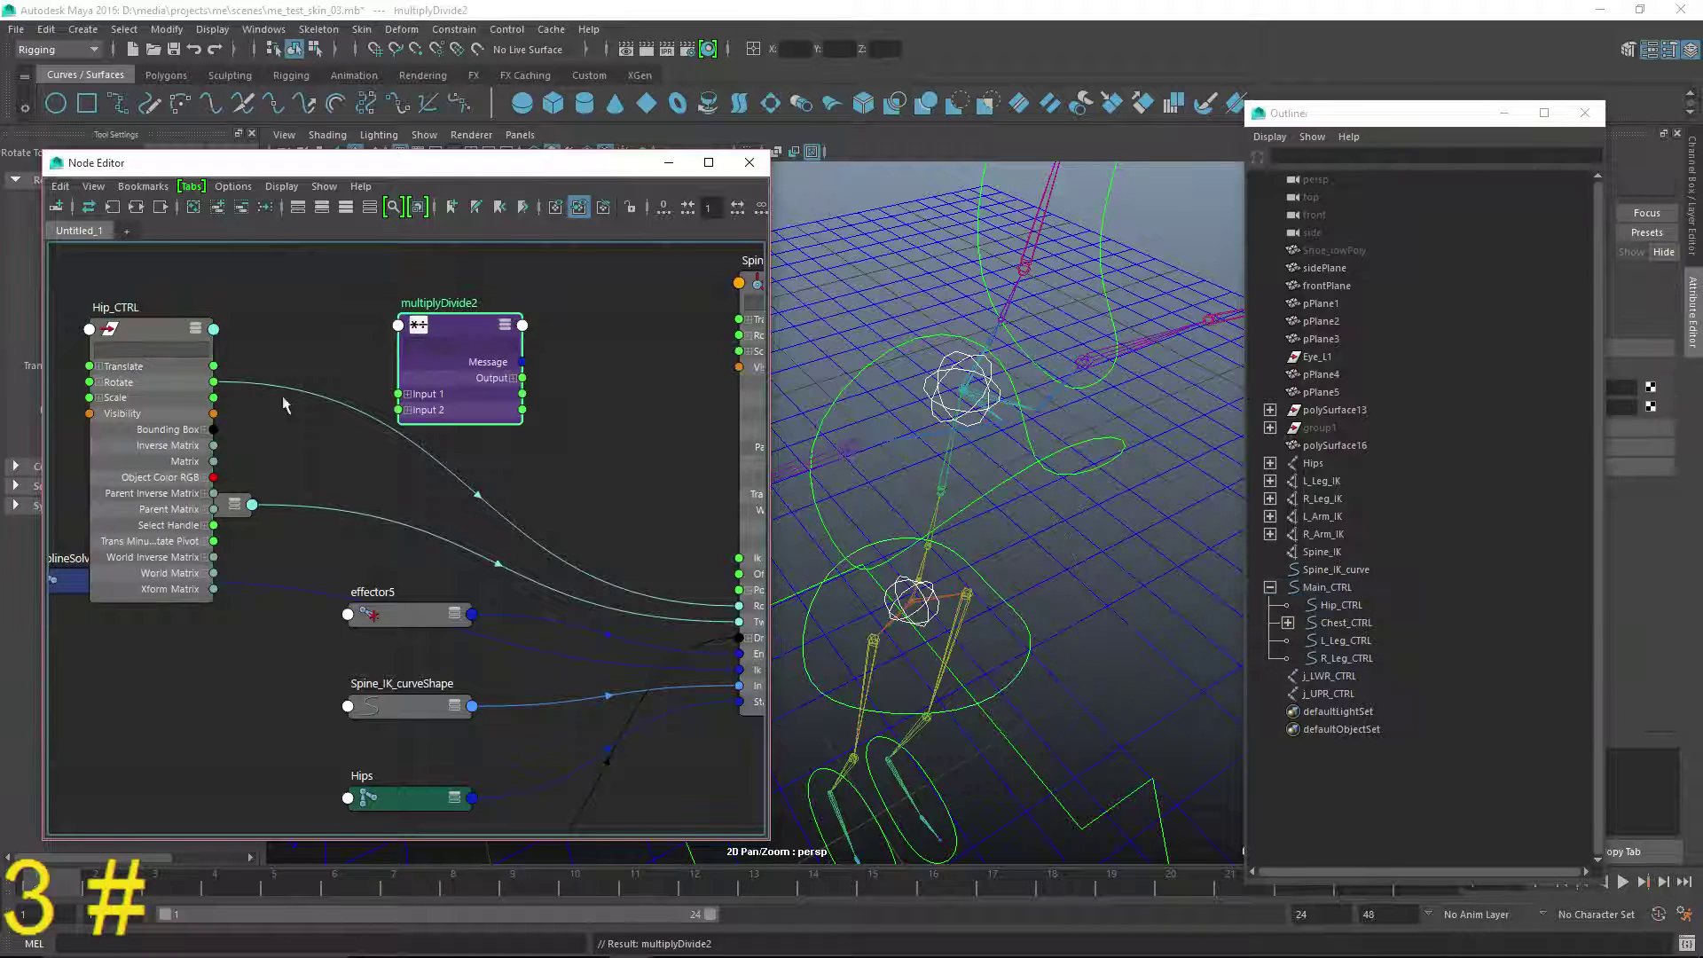
# - Connect Hip_CTRL's Rotate Y to Input 1Y of multiplyDivide2 and spread out the unitConversion1 and multiplyDivide2 nodes
pyautogui.click(98, 383)
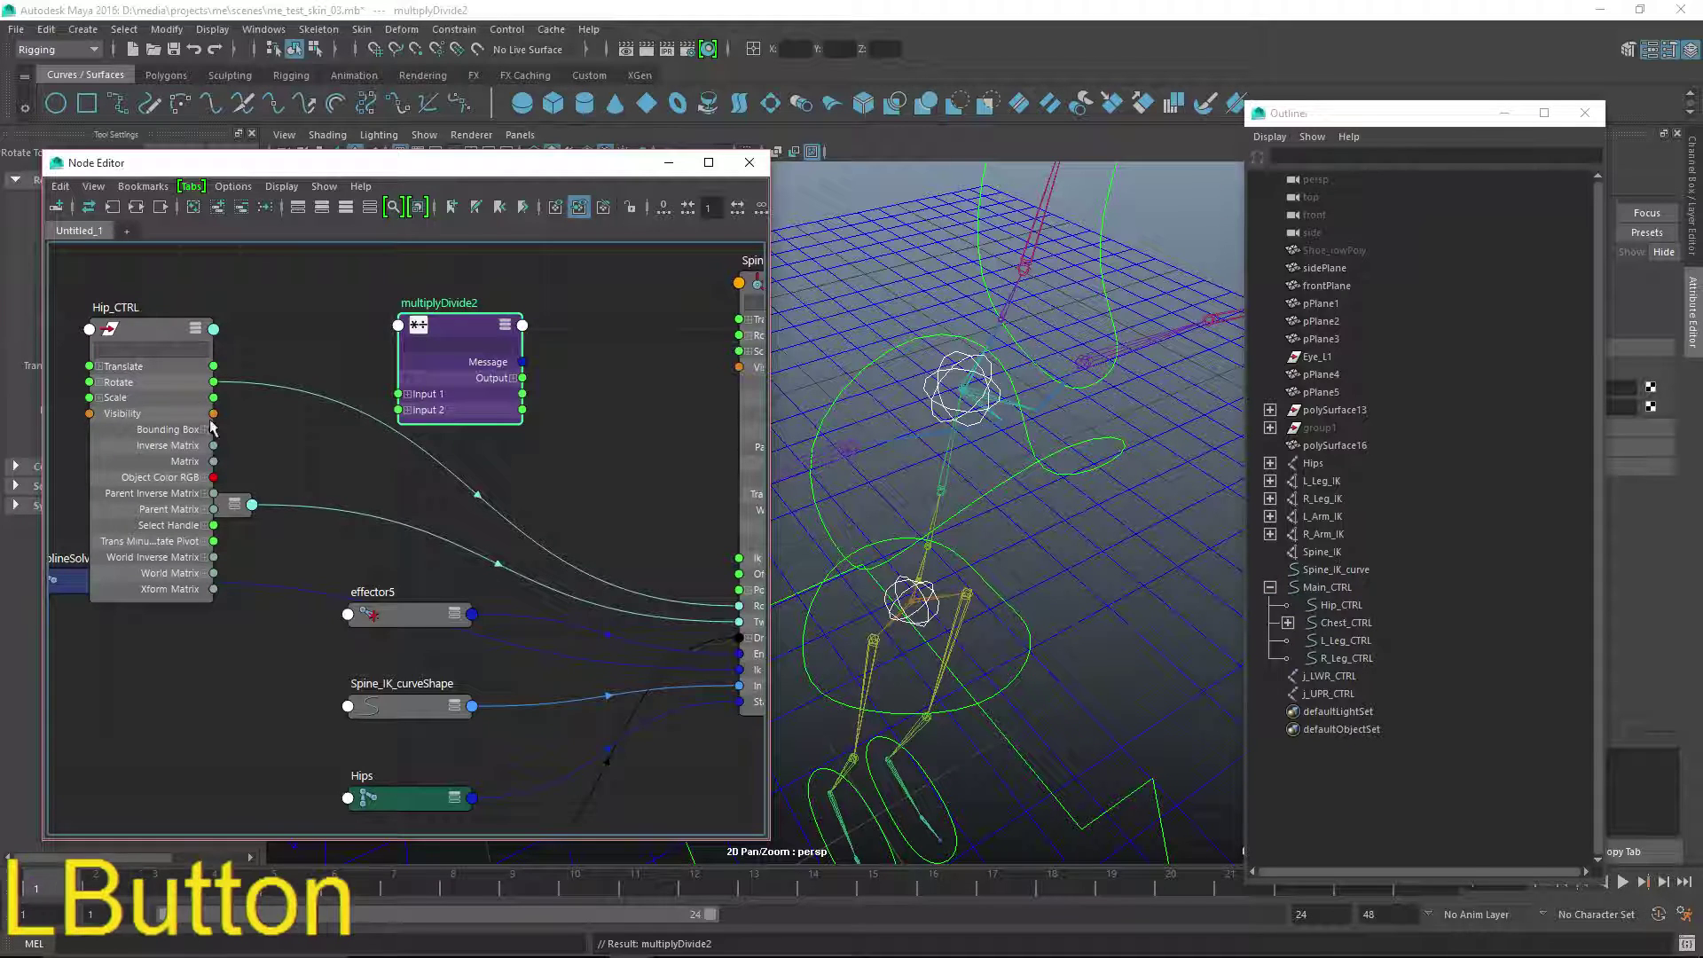
pyautogui.click(100, 383)
pyautogui.moveTo(364, 379); pyautogui.dragTo(399, 395)
pyautogui.click(408, 395)
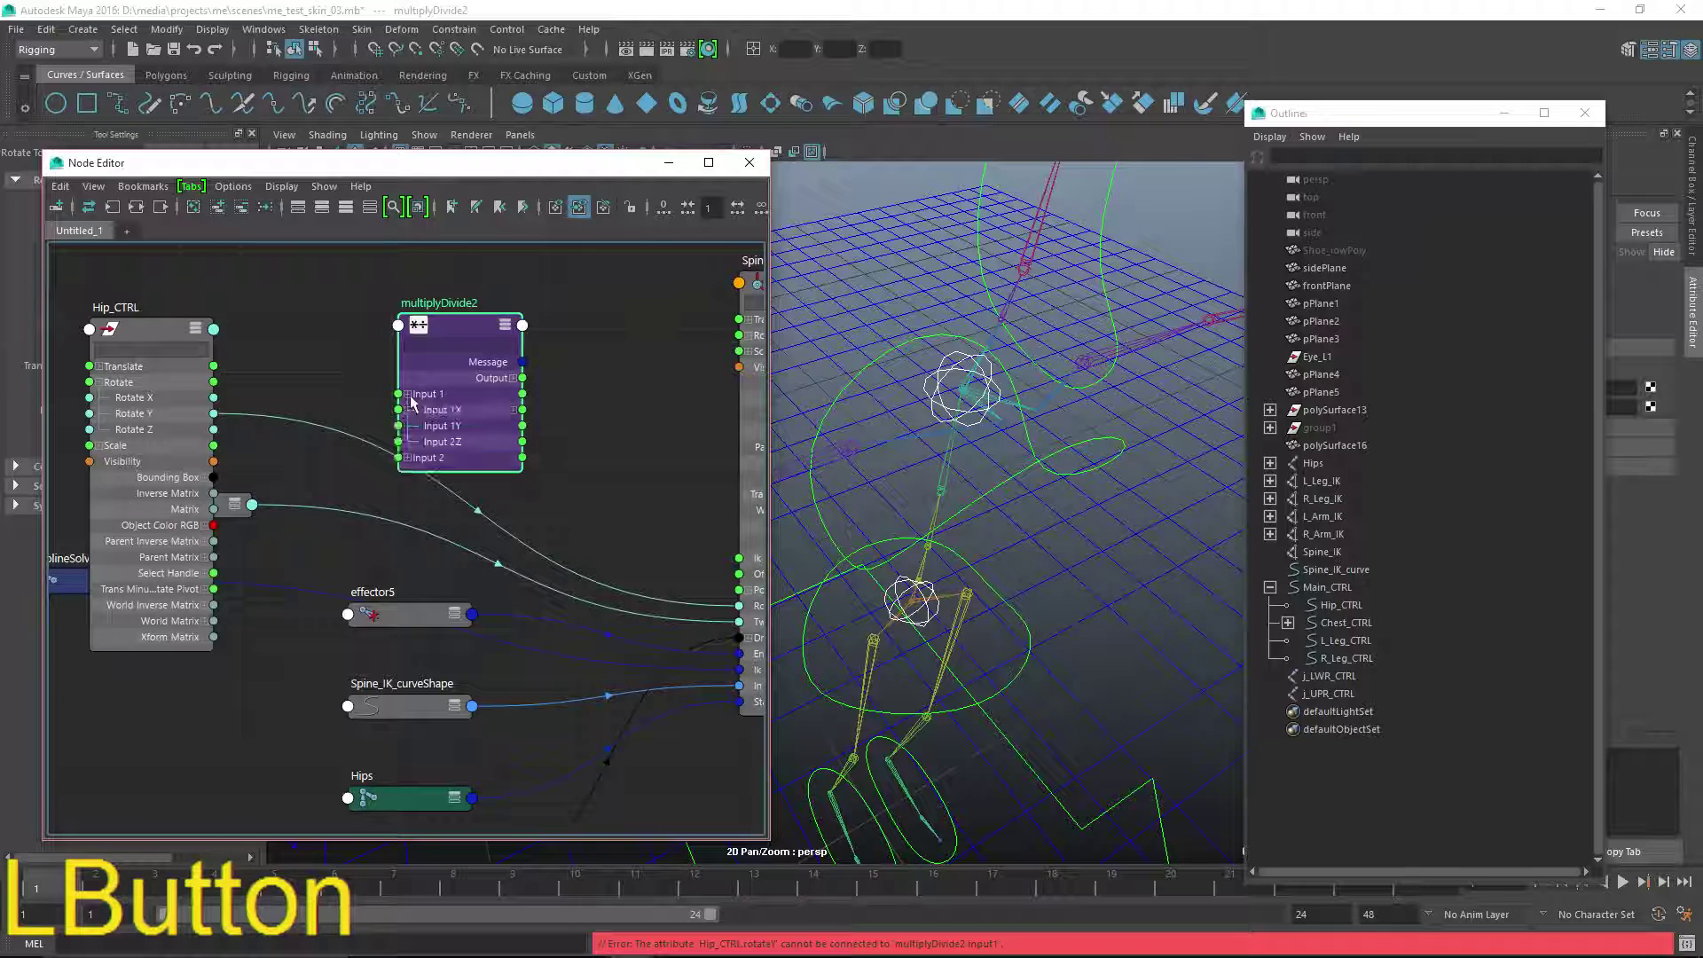
pyautogui.moveTo(216, 414); pyautogui.dragTo(398, 426)
pyautogui.moveTo(646, 492); pyautogui.dragTo(307, 313)
pyautogui.moveTo(461, 335); pyautogui.dragTo(573, 284)
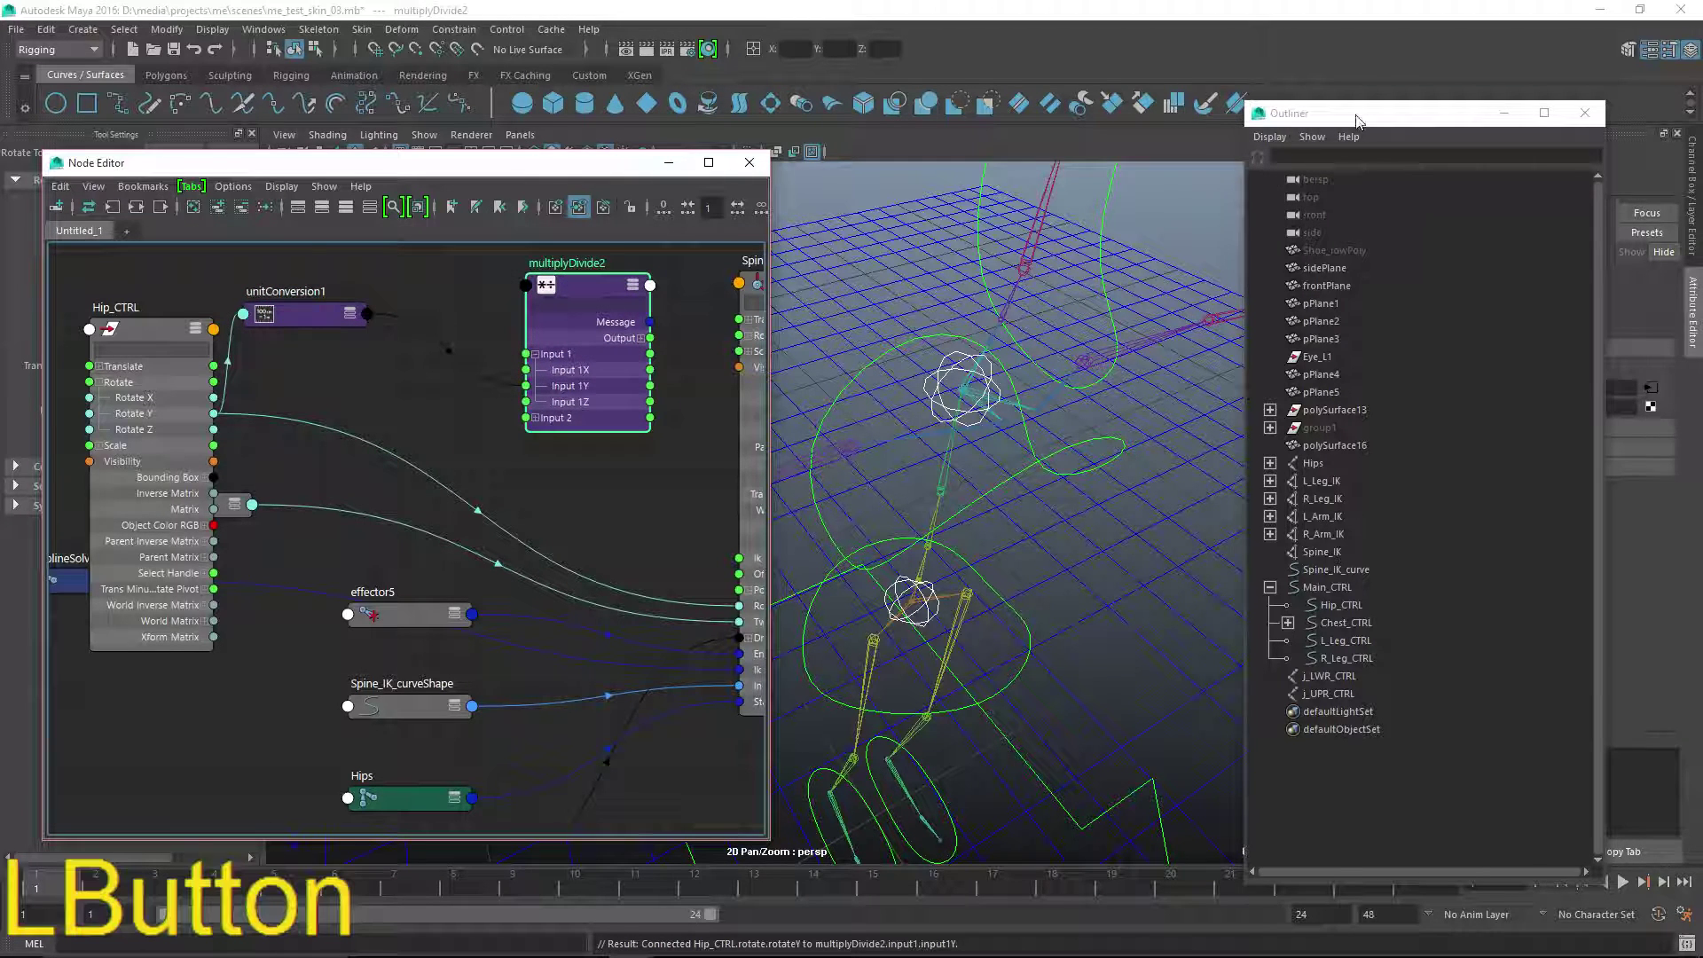
# - Set the Y component of Input 2 on multiplyDivide2 to -1
pyautogui.moveTo(1356, 121); pyautogui.dragTo(1121, 104)
pyautogui.click(1558, 408)
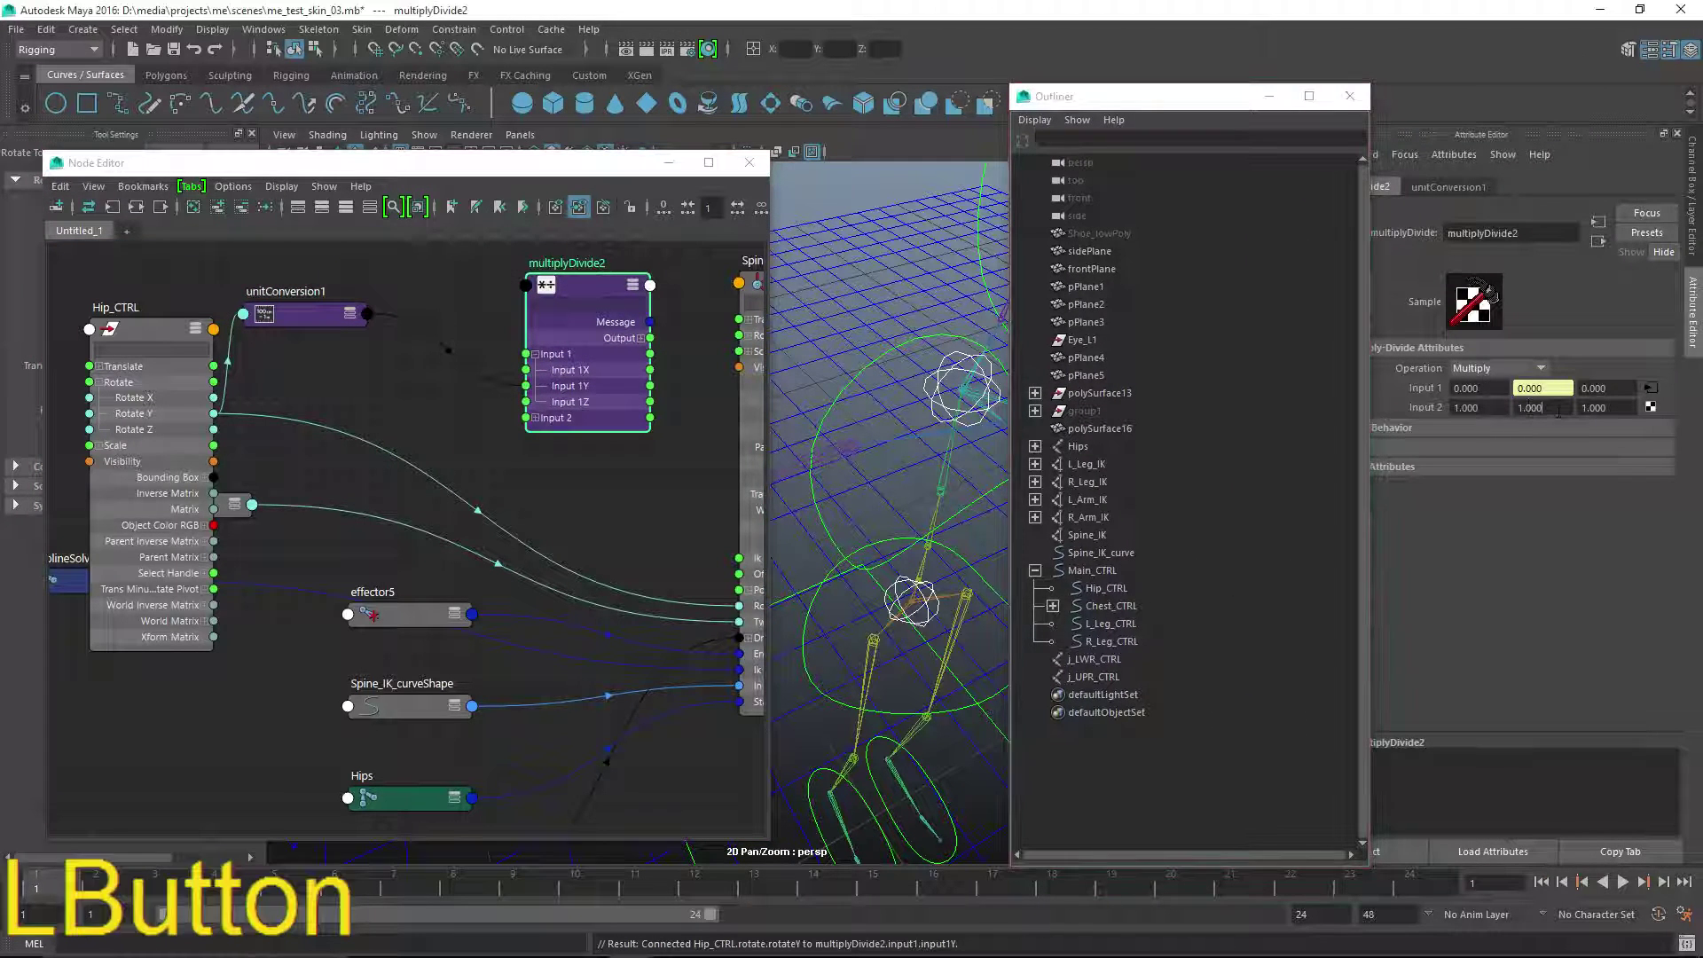
pyautogui.write('-1')
pyautogui.press('Return')
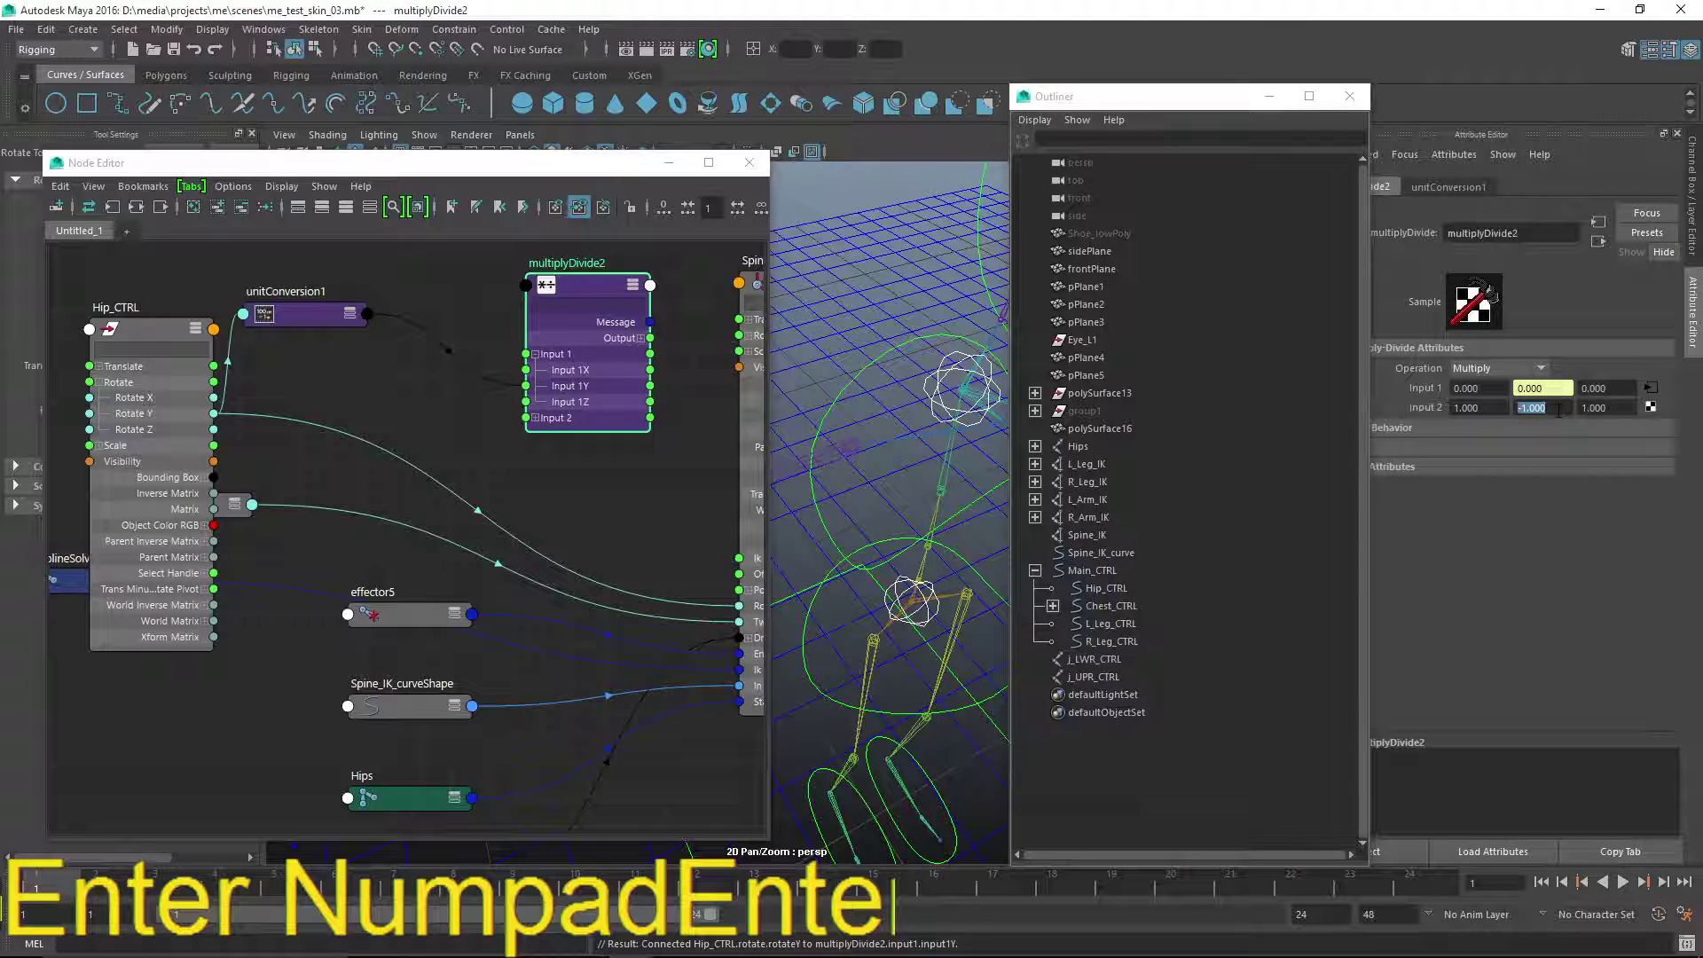
# - Move Hip_CTRL, unitConversion1 and multiplyDivide2 further from Spine_IK to free space for another node
pyautogui.keyDown('alt'); pyautogui.moveTo(453, 422); pyautogui.dragTo(537, 417, button='middle'); pyautogui.keyUp('alt')
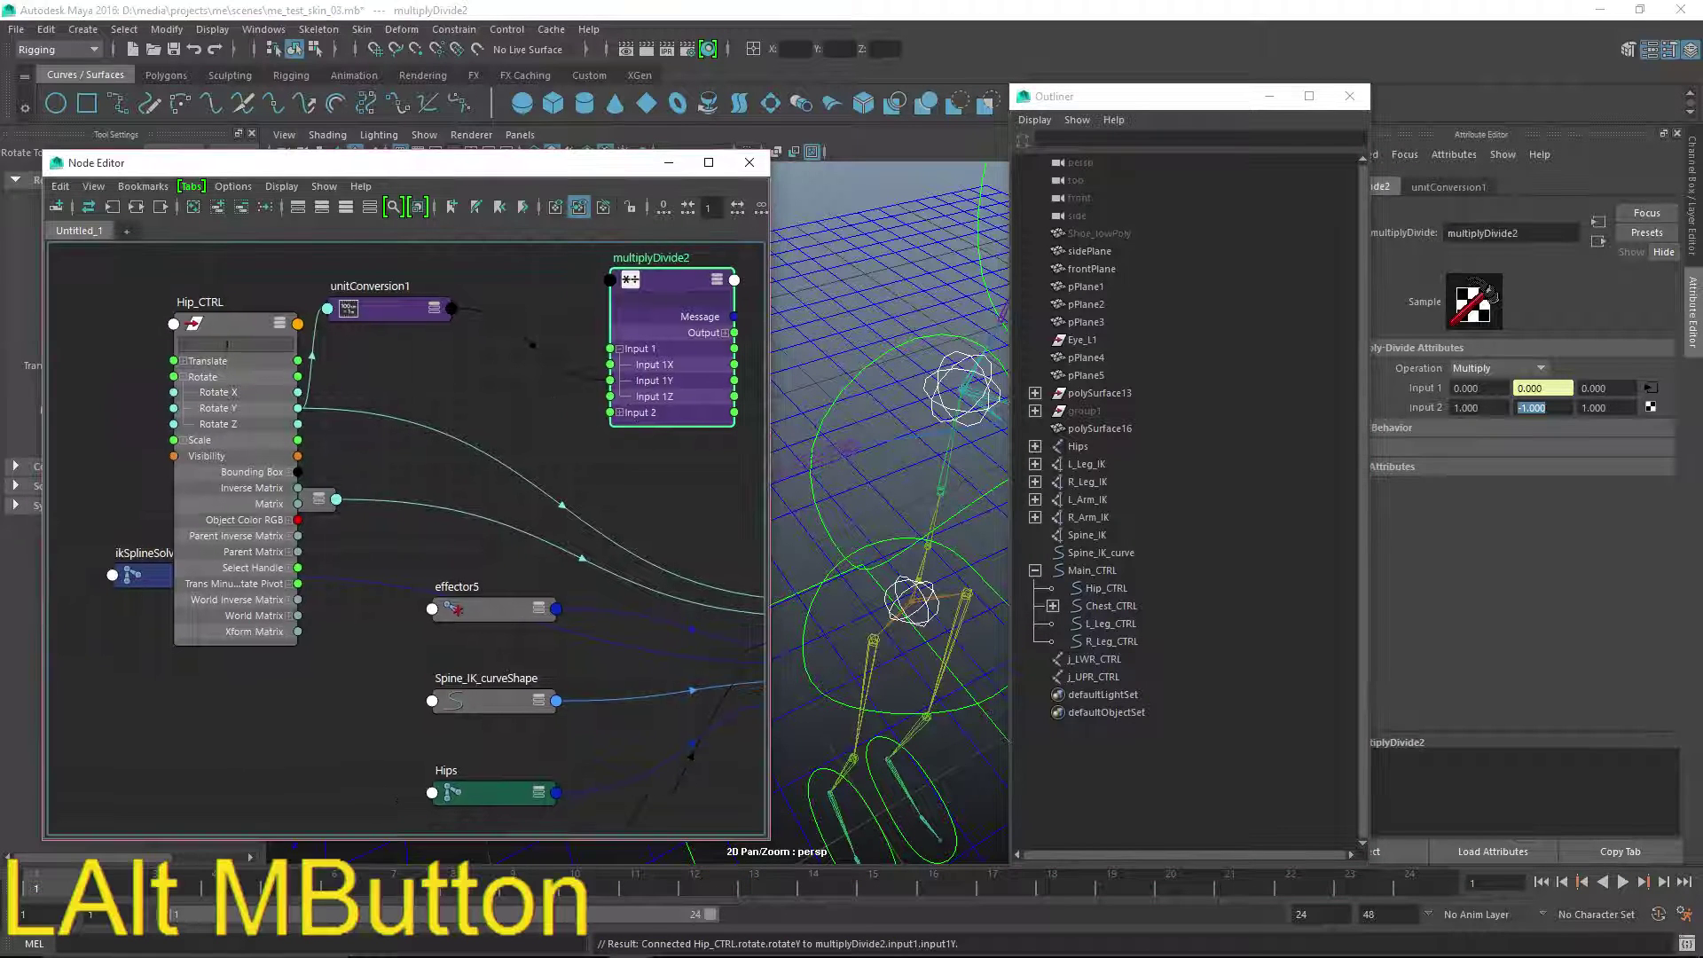
pyautogui.moveTo(238, 324); pyautogui.dragTo(117, 246)
pyautogui.keyDown('alt'); pyautogui.moveTo(405, 476); pyautogui.dragTo(466, 588, button='middle'); pyautogui.keyUp('alt')
pyautogui.scroll(-1, 426, 541)
pyautogui.keyDown('alt'); pyautogui.moveTo(420, 534); pyautogui.dragTo(306, 511, button='middle'); pyautogui.keyUp('alt')
pyautogui.moveTo(332, 420); pyautogui.dragTo(245, 373)
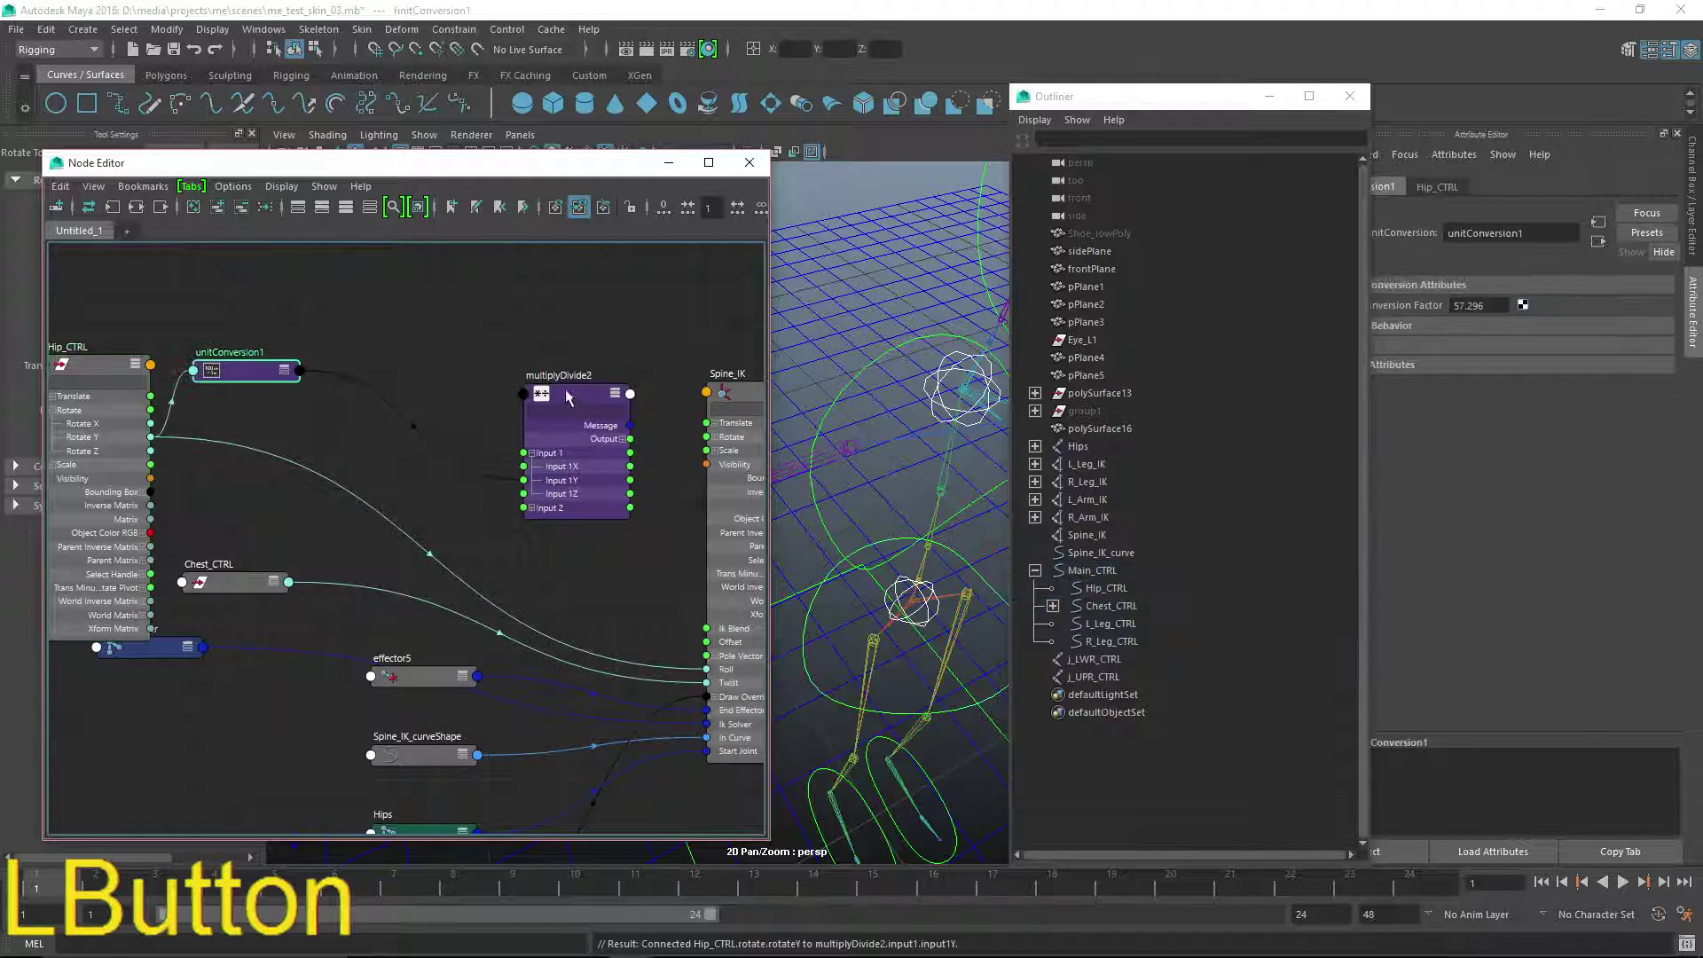
pyautogui.moveTo(567, 396); pyautogui.dragTo(395, 336)
pyautogui.click(235, 581)
pyautogui.keyDown('alt'); pyautogui.moveTo(452, 511); pyautogui.dragTo(472, 511, button='middle'); pyautogui.keyUp('alt')
# - Create an addDoubleLinear node in the Node Editor and place it between multiplyDivide2 and Spine_IK
pyautogui.click(571, 493)
pyautogui.press('Tab')
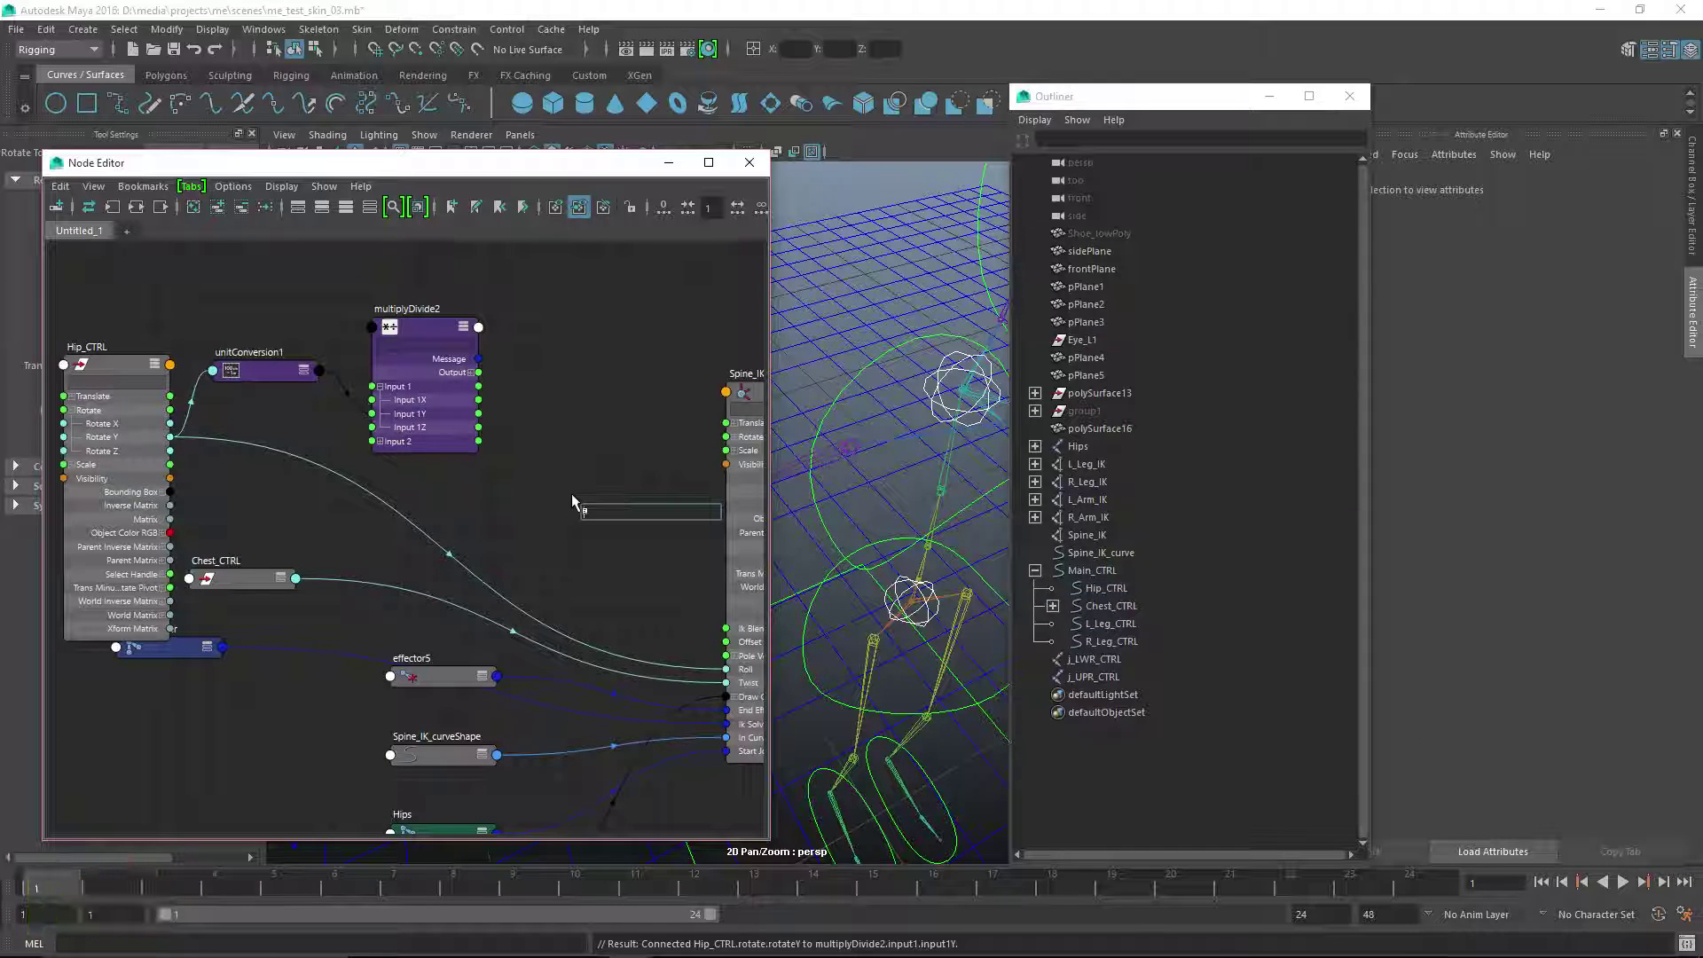
pyautogui.write('add')
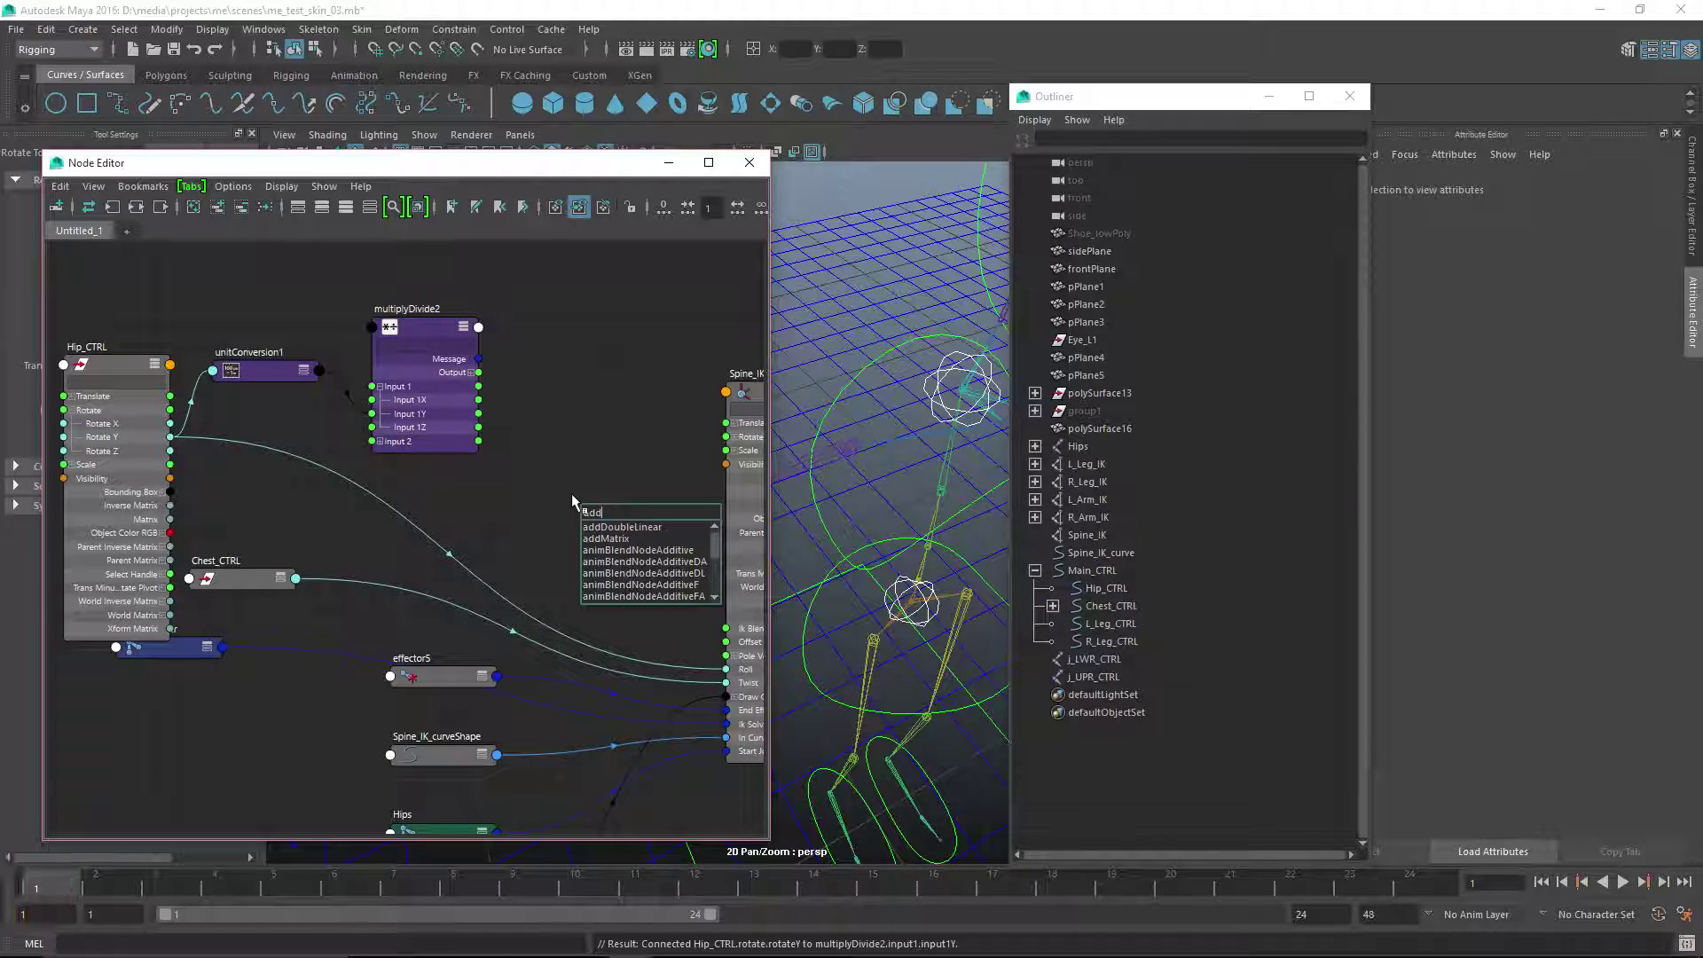
pyautogui.press('Return')
pyautogui.moveTo(660, 502); pyautogui.dragTo(545, 453)
# - Connect multiplyDivide2's Output Y to Input 1 of addDoubleLinear1 and place unitConversion2 between these two nodes
pyautogui.press('4')
pyautogui.click(471, 372)
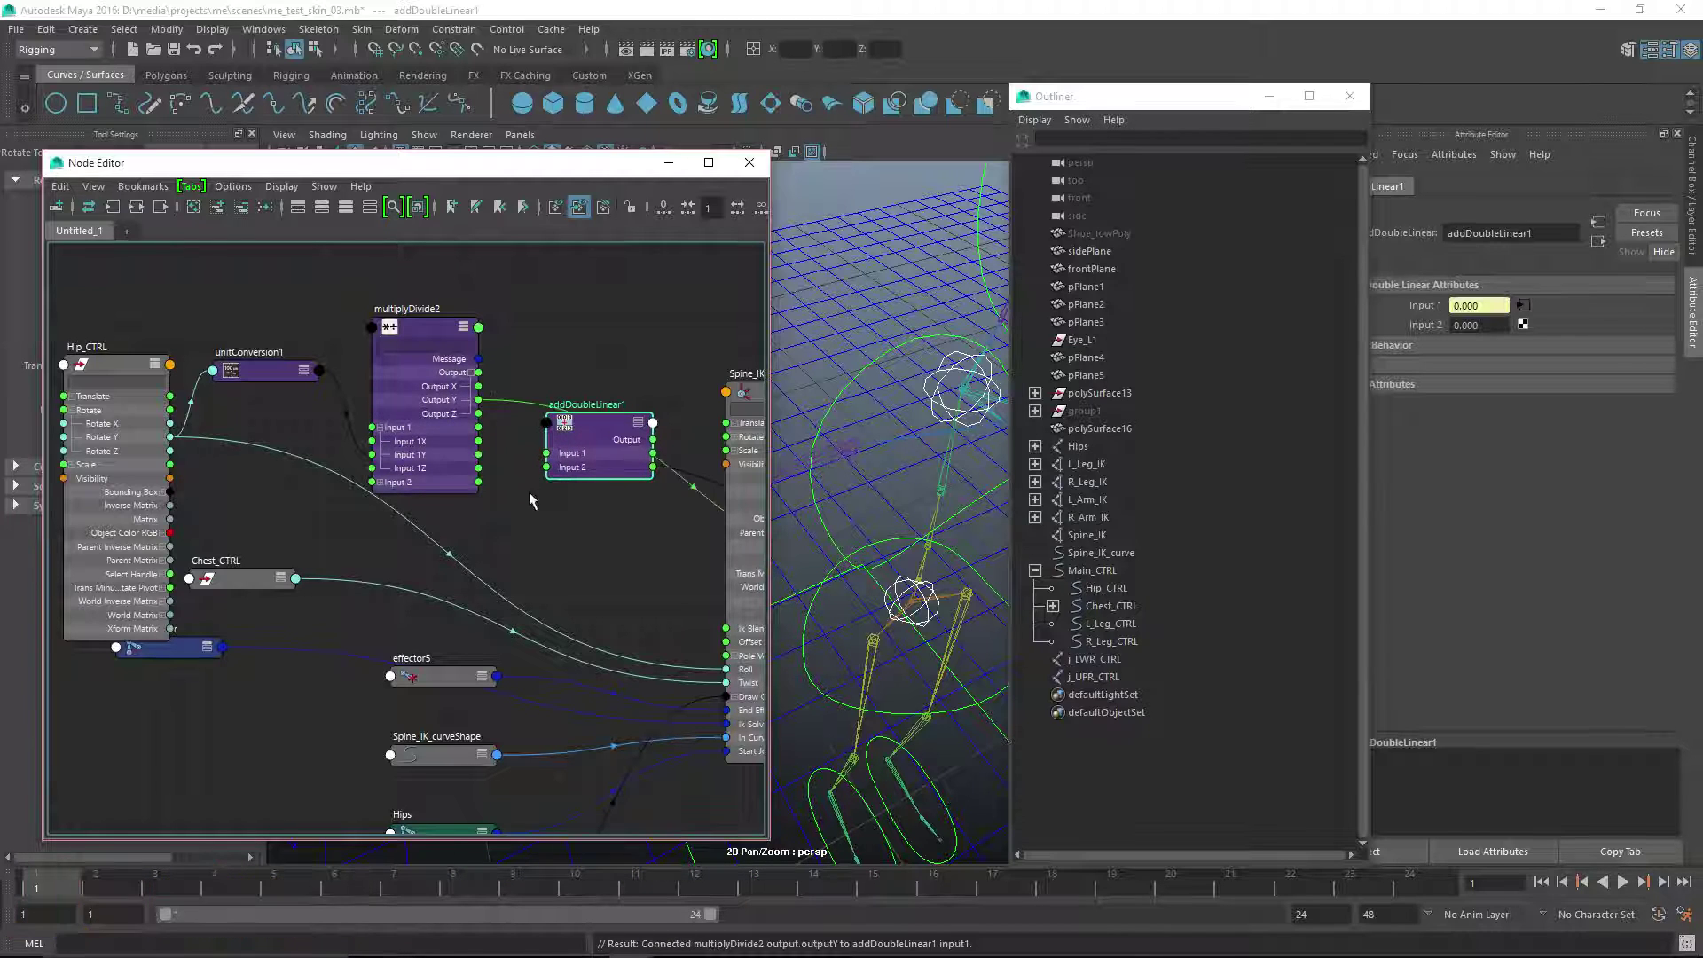
pyautogui.keyDown('alt'); pyautogui.moveTo(719, 544); pyautogui.dragTo(536, 496, button='middle'); pyautogui.keyUp('alt')
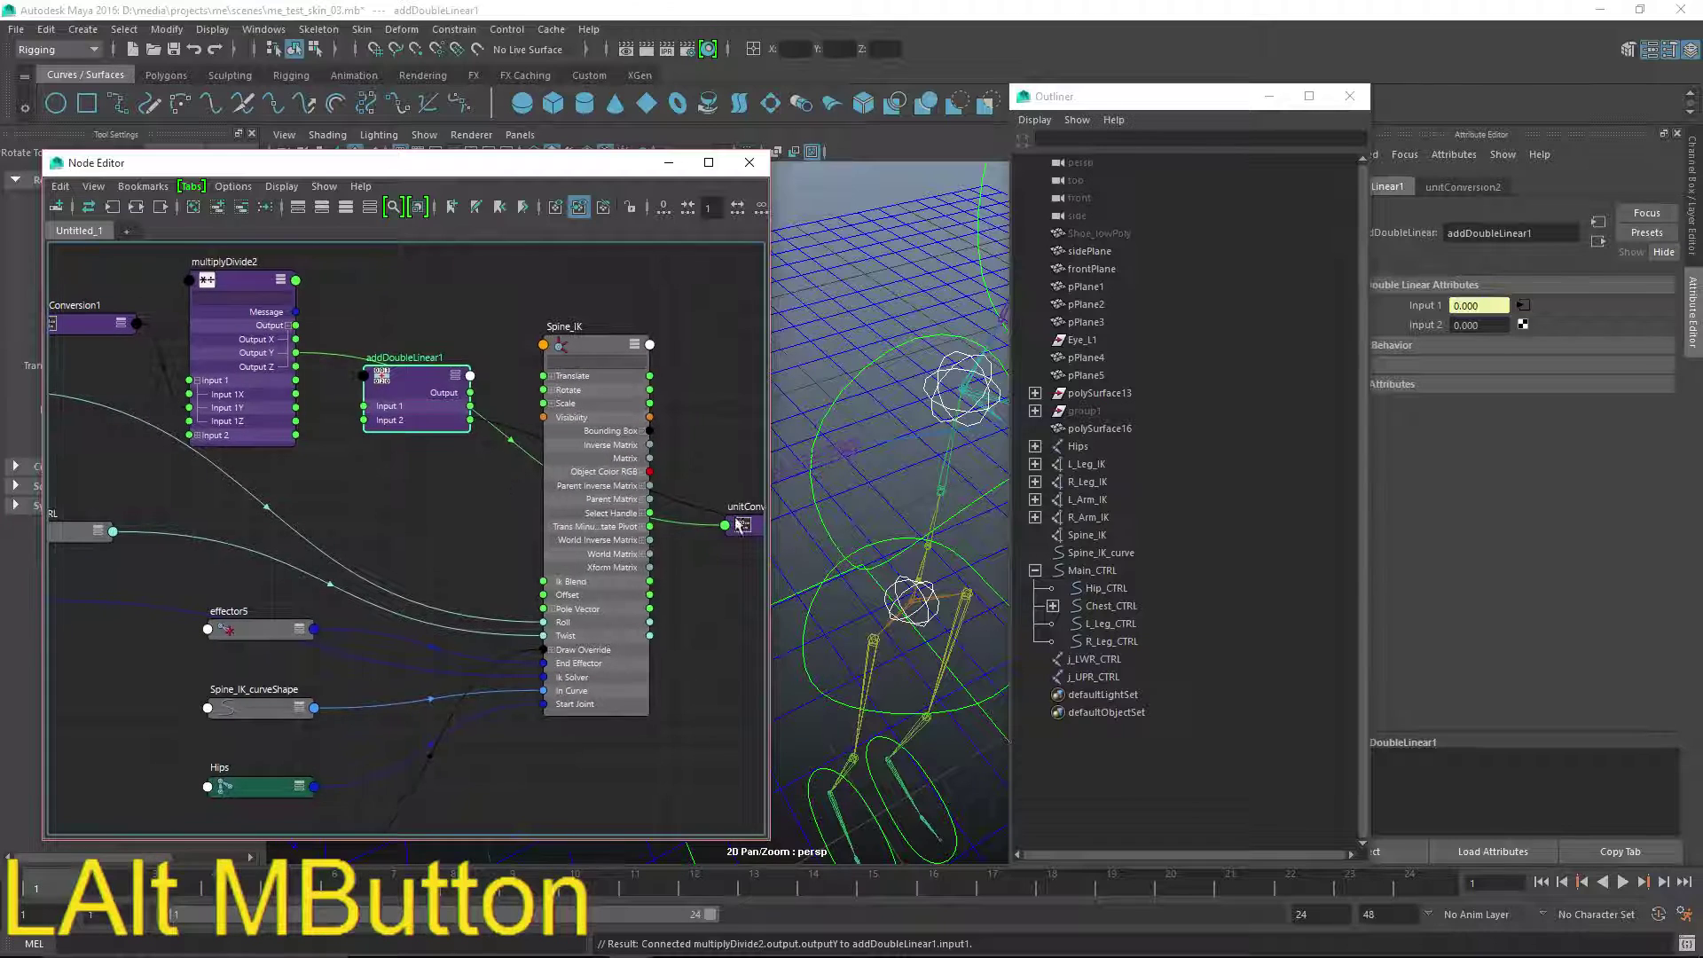
pyautogui.moveTo(743, 522); pyautogui.dragTo(628, 441)
pyautogui.moveTo(718, 495); pyautogui.dragTo(346, 293)
pyautogui.keyDown('alt'); pyautogui.moveTo(394, 452); pyautogui.dragTo(531, 502, button='middle'); pyautogui.keyUp('alt')
# - Connect Chest_CTRL's Rotate Y to Input 2 of addDoubleLinear1 and place unitConversion3 beside Chest_CTRL
pyautogui.moveTo(247, 548); pyautogui.dragTo(256, 529)
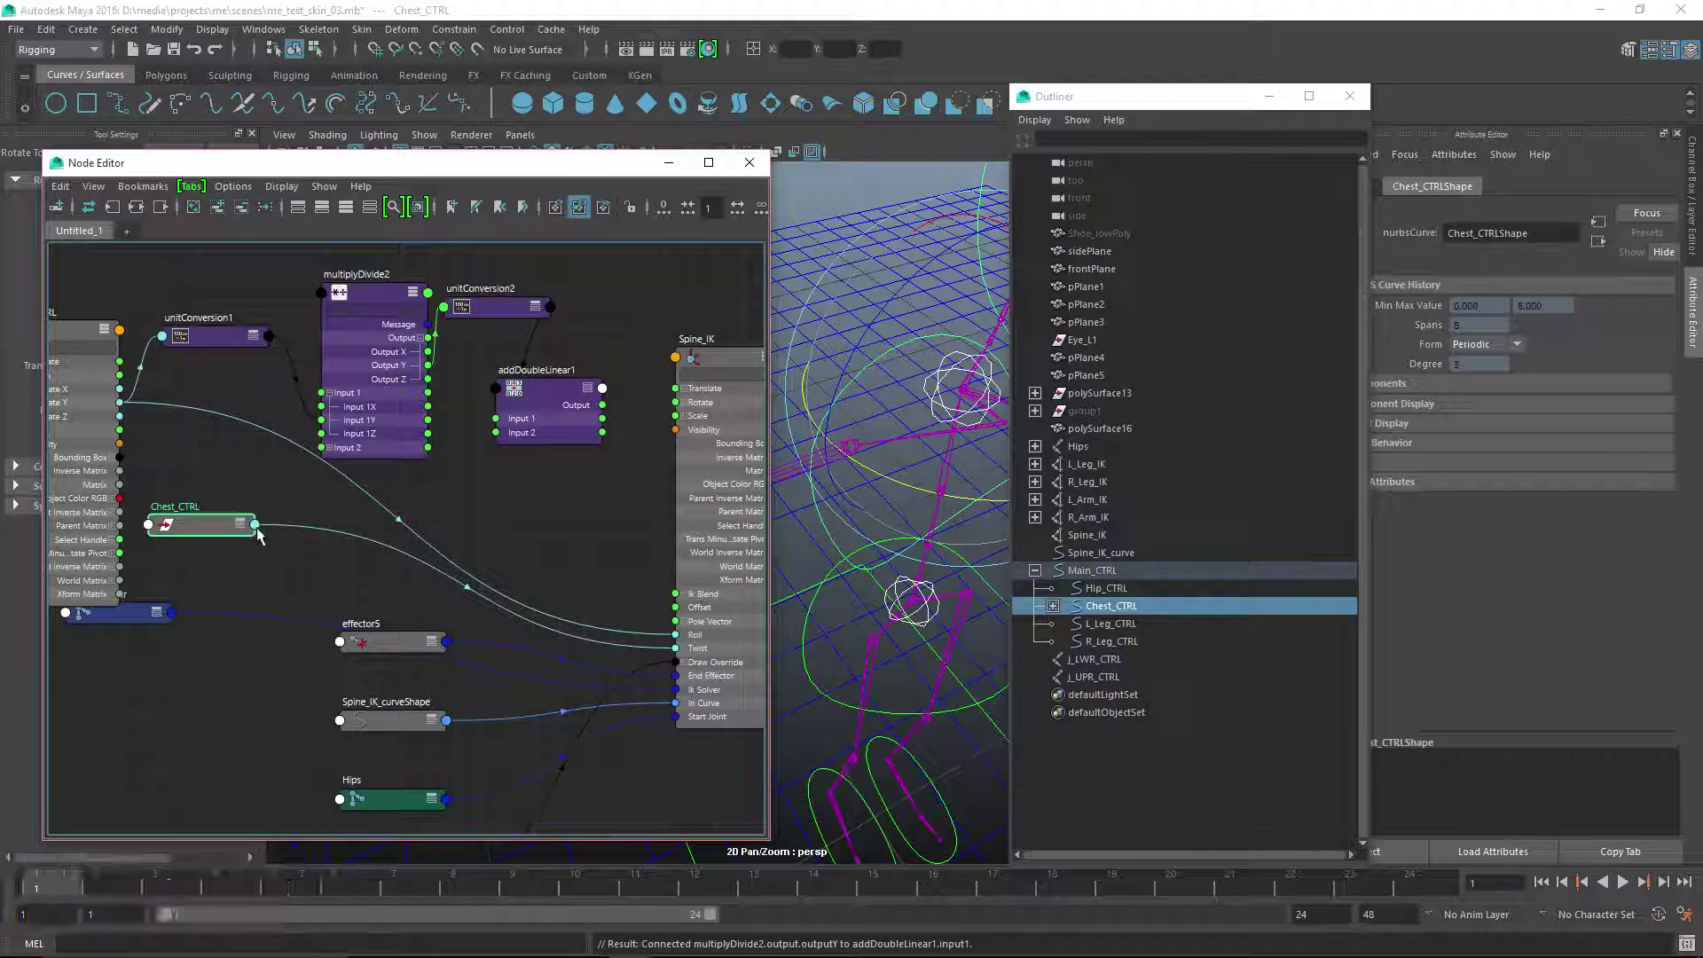
pyautogui.click(256, 525)
pyautogui.moveTo(337, 642)
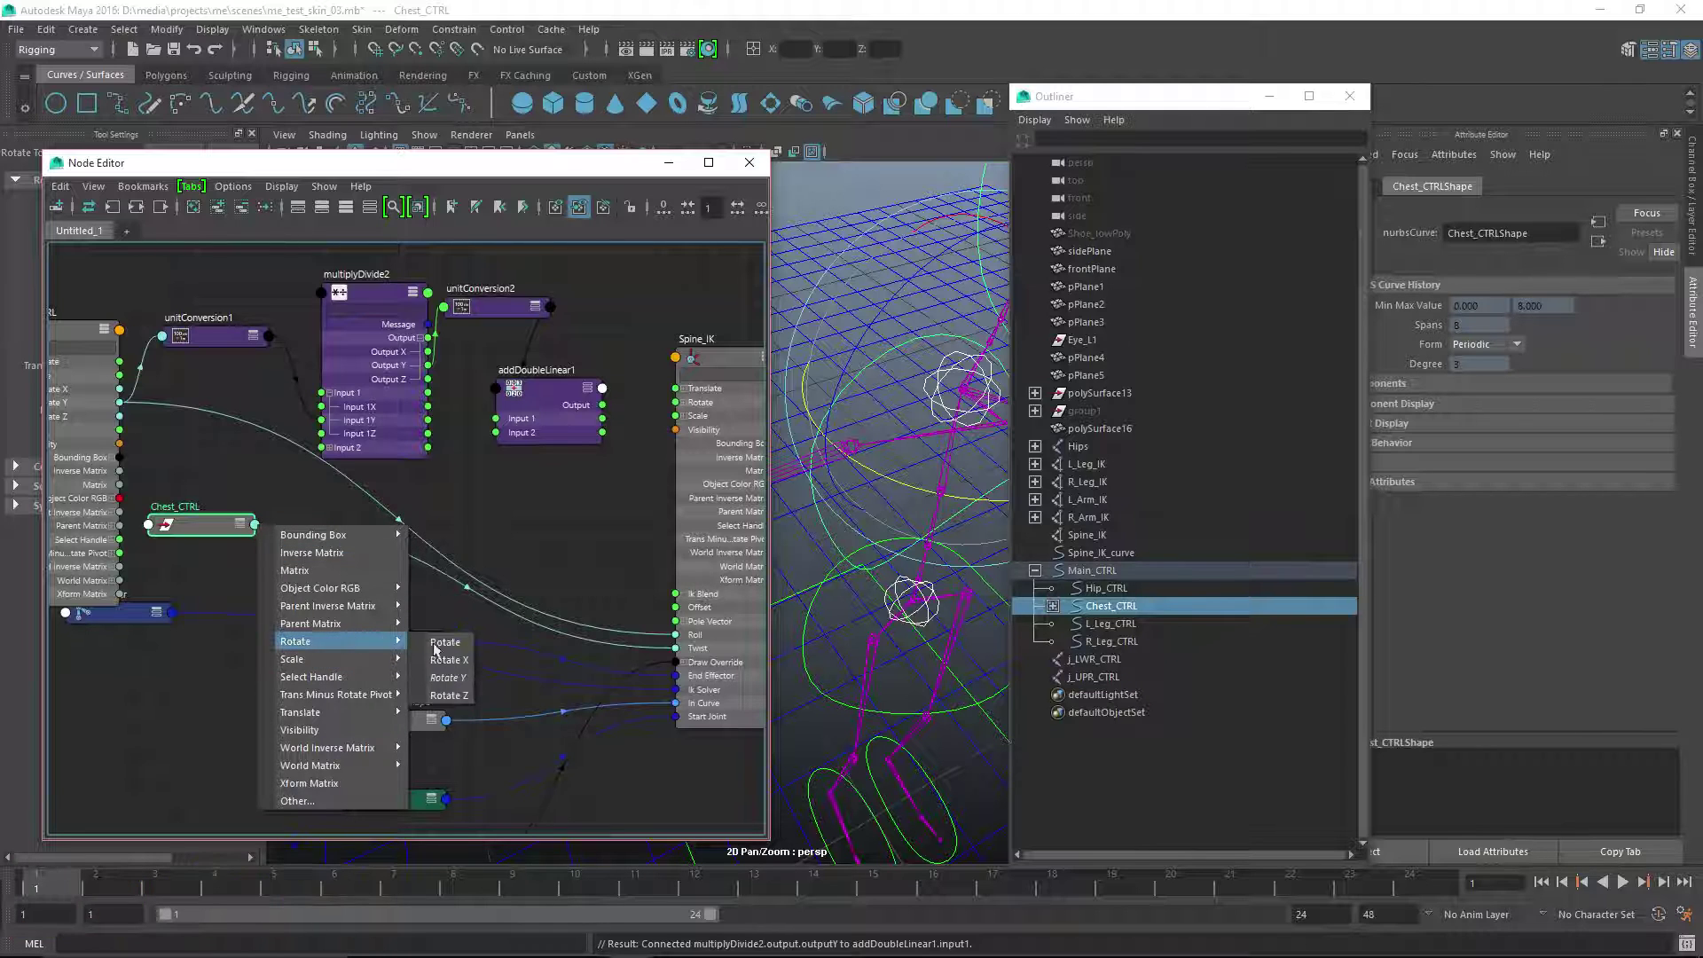
pyautogui.click(460, 678)
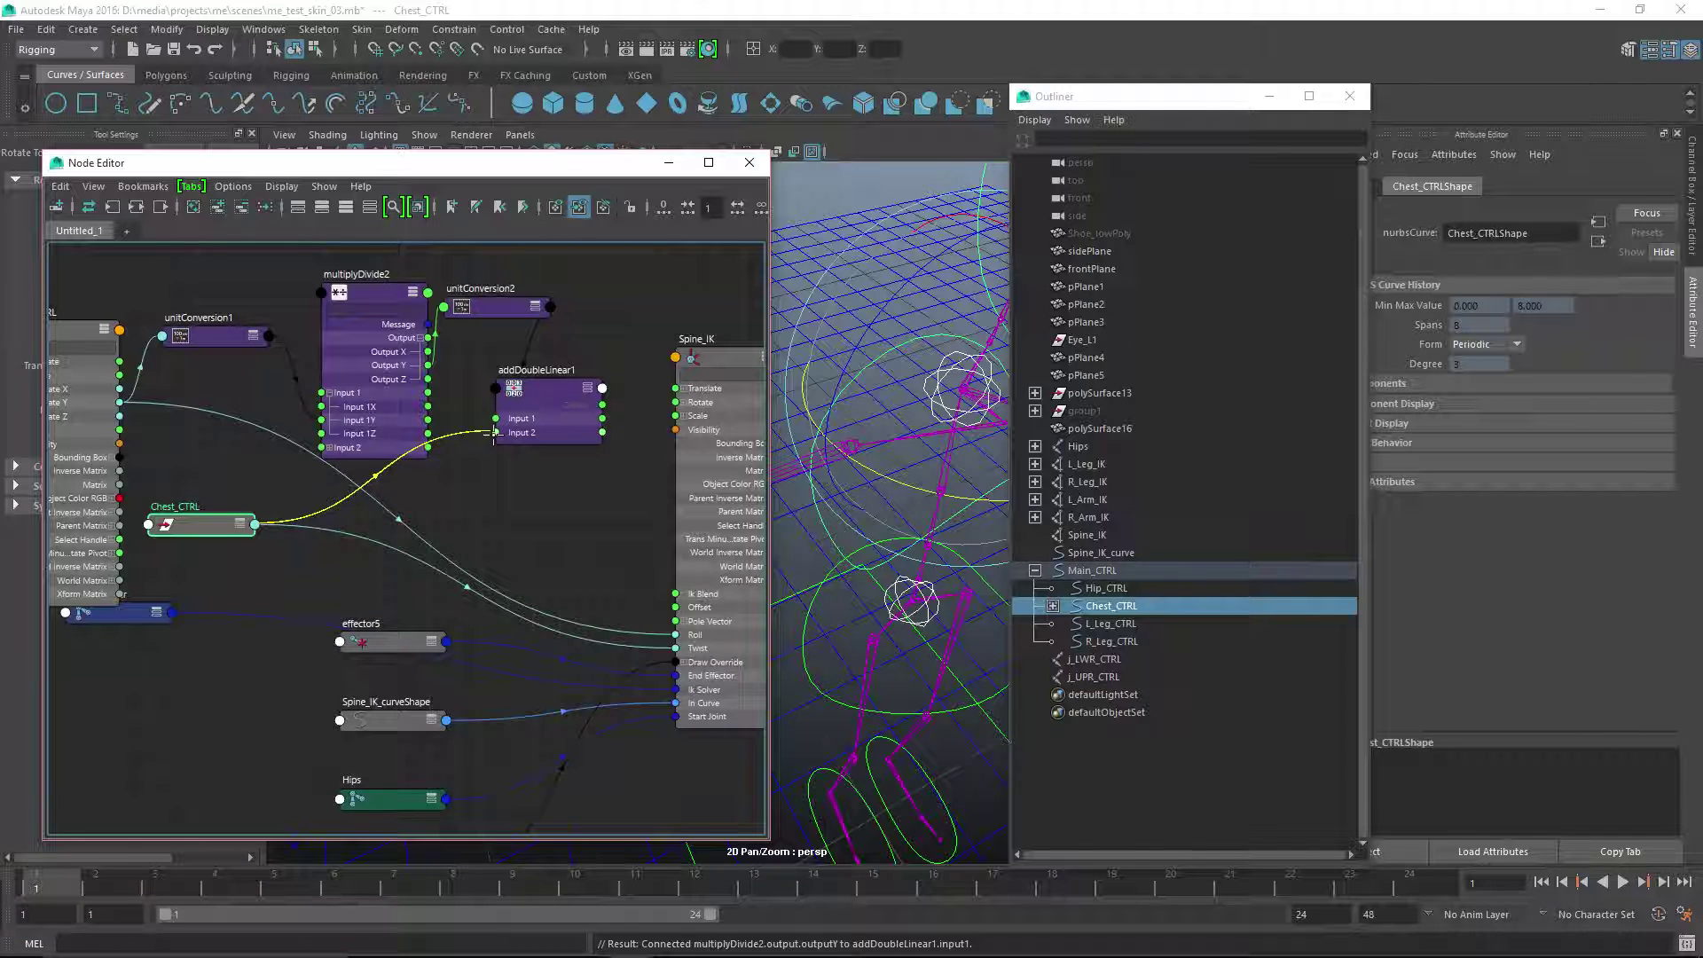
pyautogui.click(495, 434)
pyautogui.keyDown('alt'); pyautogui.moveTo(513, 514); pyautogui.dragTo(413, 501, button='middle'); pyautogui.keyUp('alt')
pyautogui.moveTo(496, 634); pyautogui.dragTo(185, 487)
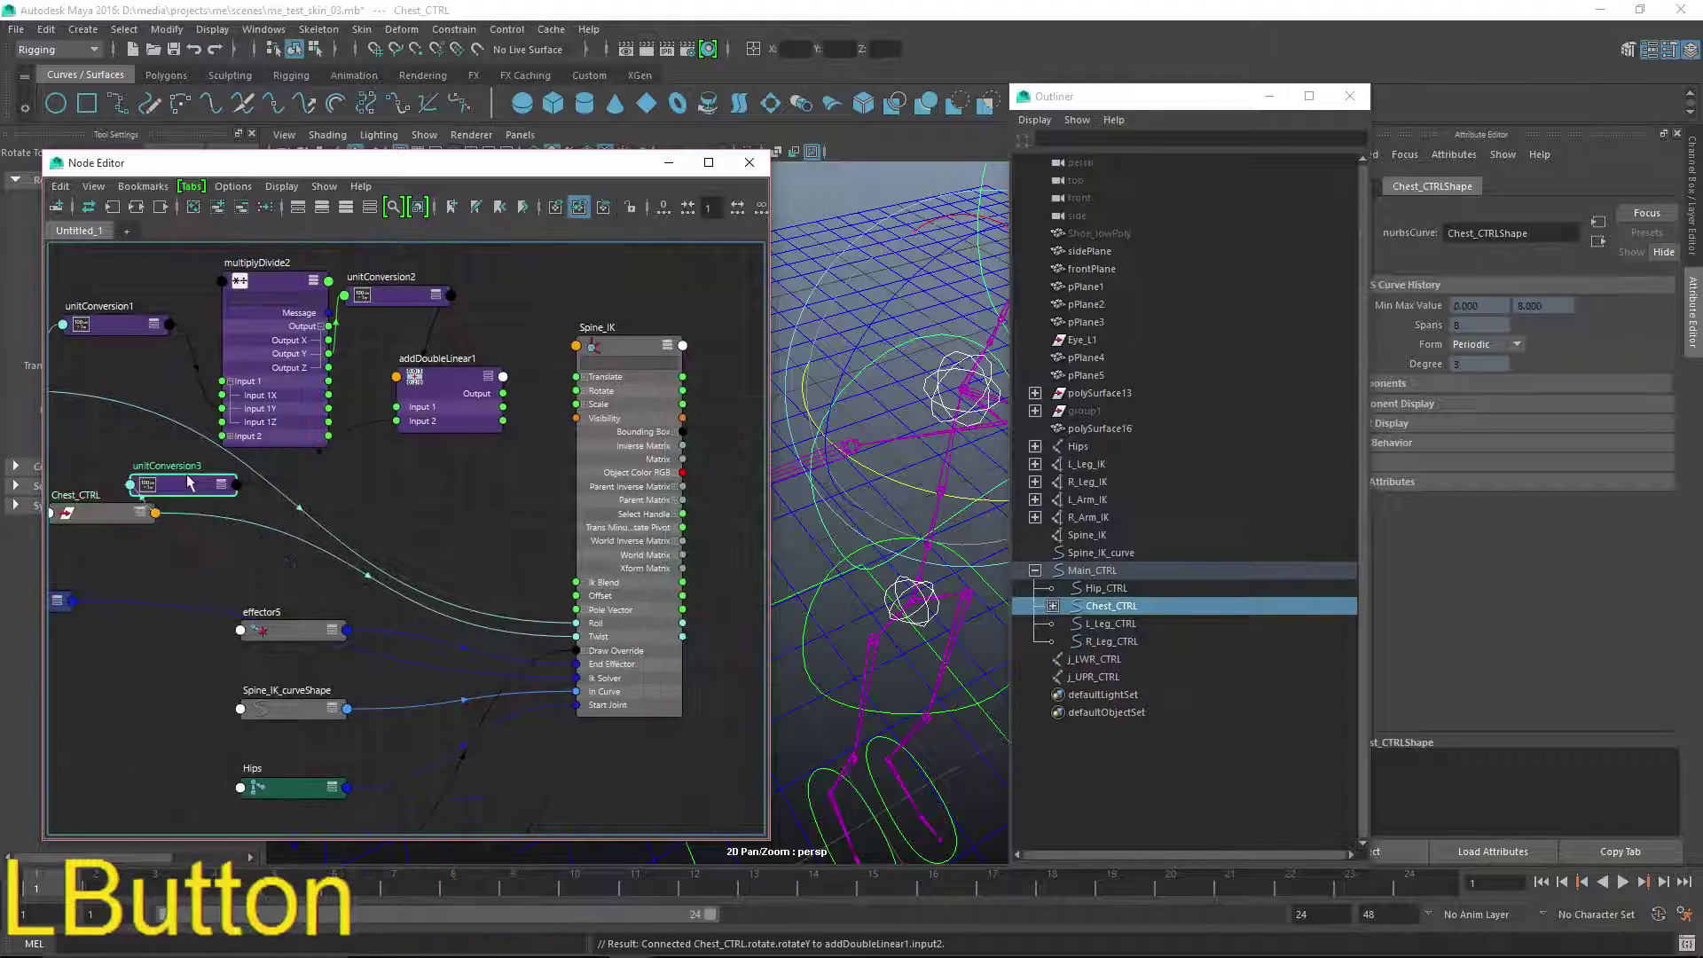
# - Connect the Output of addDoubleLinear1 to the Twist attribute of Spine_IK
pyautogui.keyDown('alt'); pyautogui.moveTo(449, 438); pyautogui.dragTo(407, 470, button='middle'); pyautogui.keyUp('alt')
pyautogui.moveTo(451, 431); pyautogui.dragTo(486, 515)
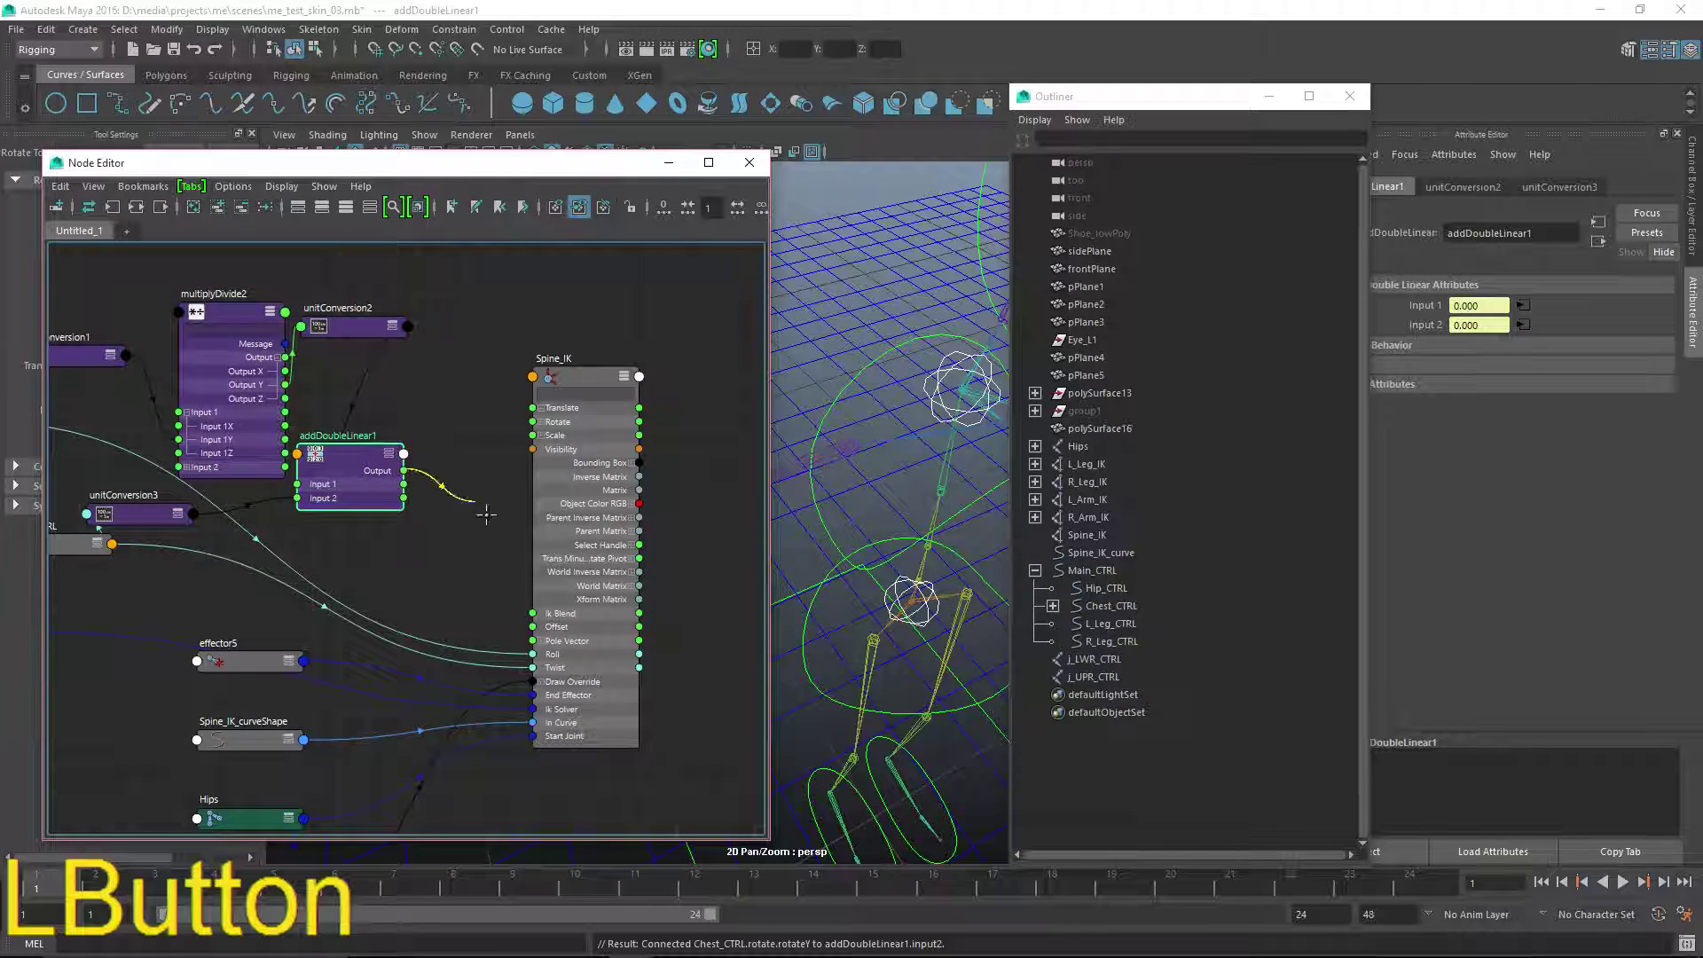
pyautogui.moveTo(489, 601); pyautogui.dragTo(532, 667)
pyautogui.keyDown('alt'); pyautogui.moveTo(563, 597); pyautogui.dragTo(447, 579, button='middle'); pyautogui.keyUp('alt')
# - Uncover the viewport and try rotating Chest_CTRL and Hip_CTRL to test the spine twist, undoing the rotations
pyautogui.moveTo(1065, 98); pyautogui.dragTo(1304, 251)
pyautogui.keyDown('alt'); pyautogui.moveTo(1021, 509); pyautogui.dragTo(967, 492, button='middle'); pyautogui.keyUp('alt')
pyautogui.moveTo(985, 494)
pyautogui.keyDown('alt'); pyautogui.mouseDown()
pyautogui.moveTo(1019, 494)
pyautogui.moveTo(997, 479)
pyautogui.mouseUp(); pyautogui.keyUp('alt')
pyautogui.click(980, 455)
pyautogui.keyDown('alt'); pyautogui.moveTo(984, 479); pyautogui.dragTo(1069, 497, button='middle'); pyautogui.keyUp('alt')
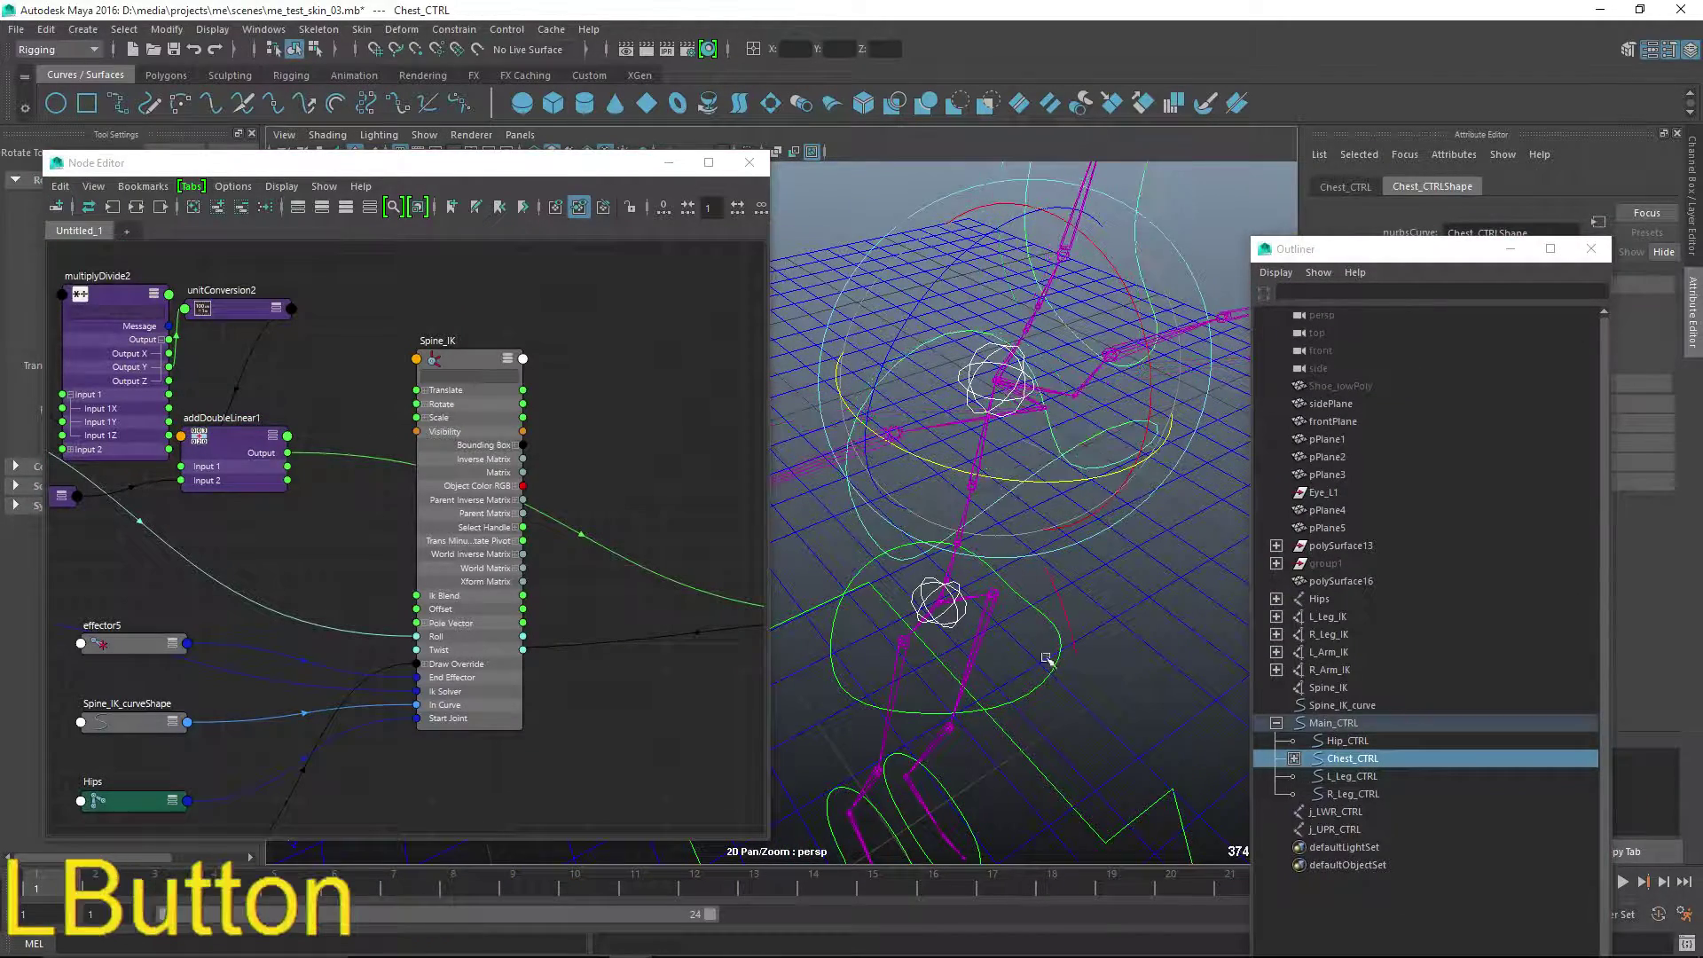
pyautogui.click(1053, 730)
pyautogui.moveTo(1052, 730); pyautogui.dragTo(943, 705)
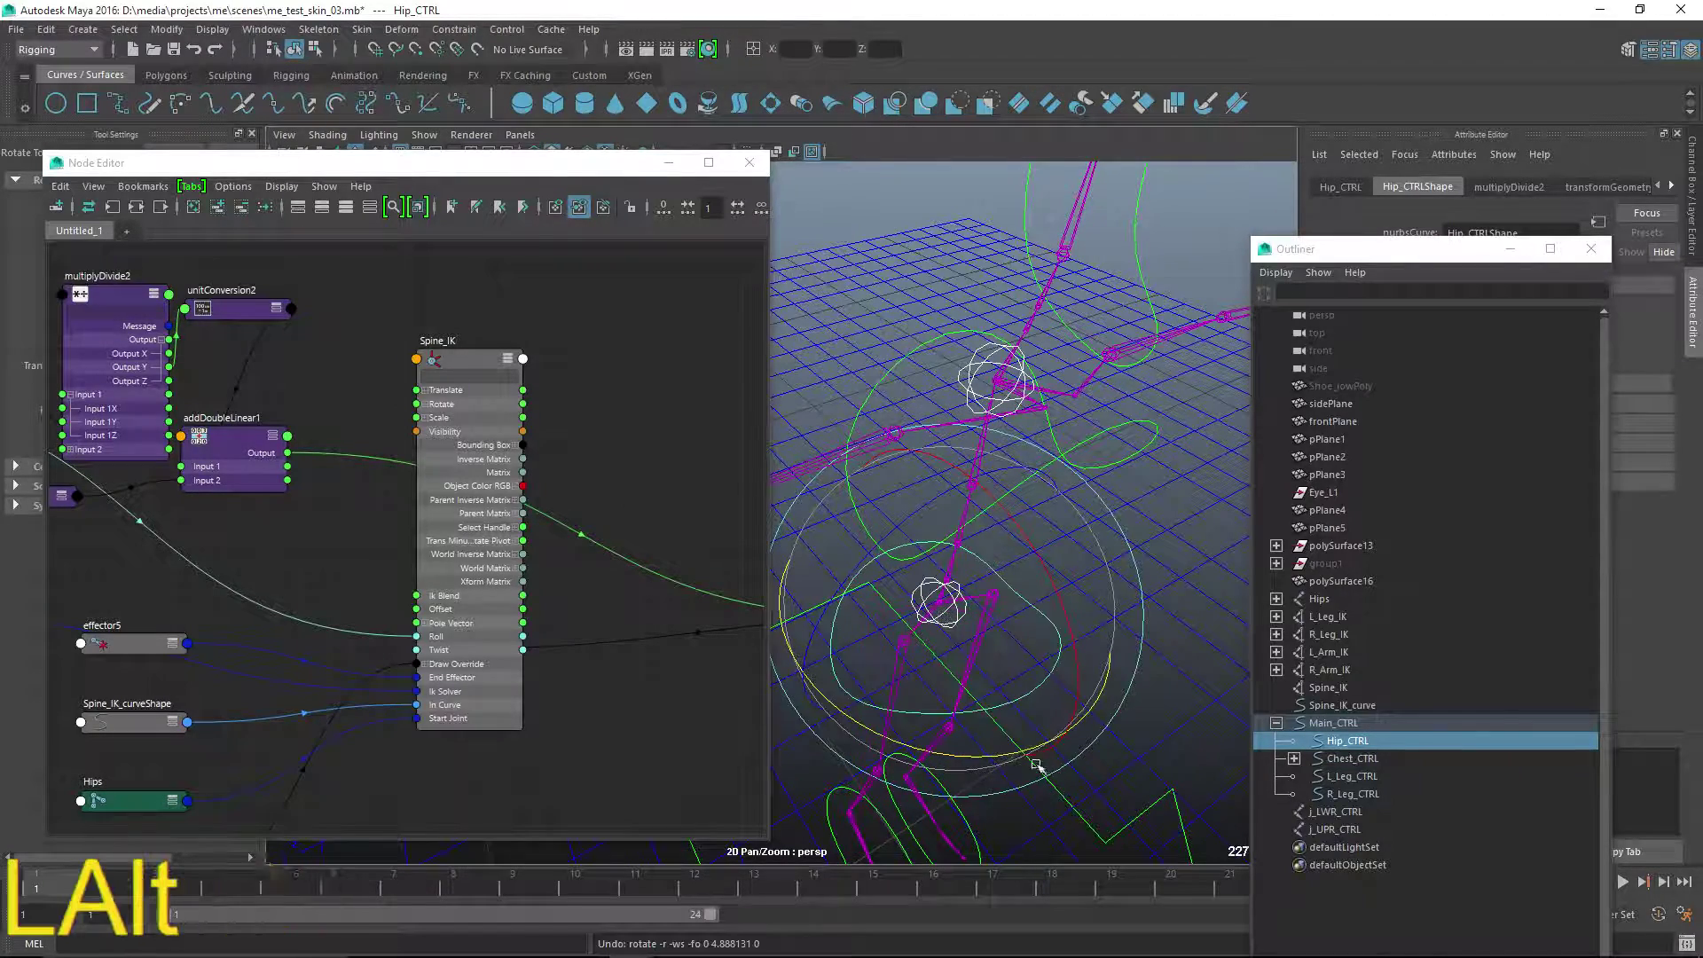
# - Try moving Chest_CTRL in the viewport to see whether the spine follows, and undo the move
pyautogui.keyDown('alt'); pyautogui.moveTo(1034, 760); pyautogui.dragTo(909, 293); pyautogui.keyUp('alt')
pyautogui.click(999, 434)
pyautogui.hotkey('ctrl', 'z')
pyautogui.keyDown('alt'); pyautogui.moveTo(954, 488); pyautogui.dragTo(901, 471, button='right'); pyautogui.keyUp('alt')
pyautogui.keyDown('alt'); pyautogui.moveTo(901, 471); pyautogui.dragTo(1046, 567, button='middle'); pyautogui.keyUp('alt')
pyautogui.keyDown('alt'); pyautogui.moveTo(1047, 568); pyautogui.dragTo(981, 522); pyautogui.keyUp('alt')
pyautogui.press('w')
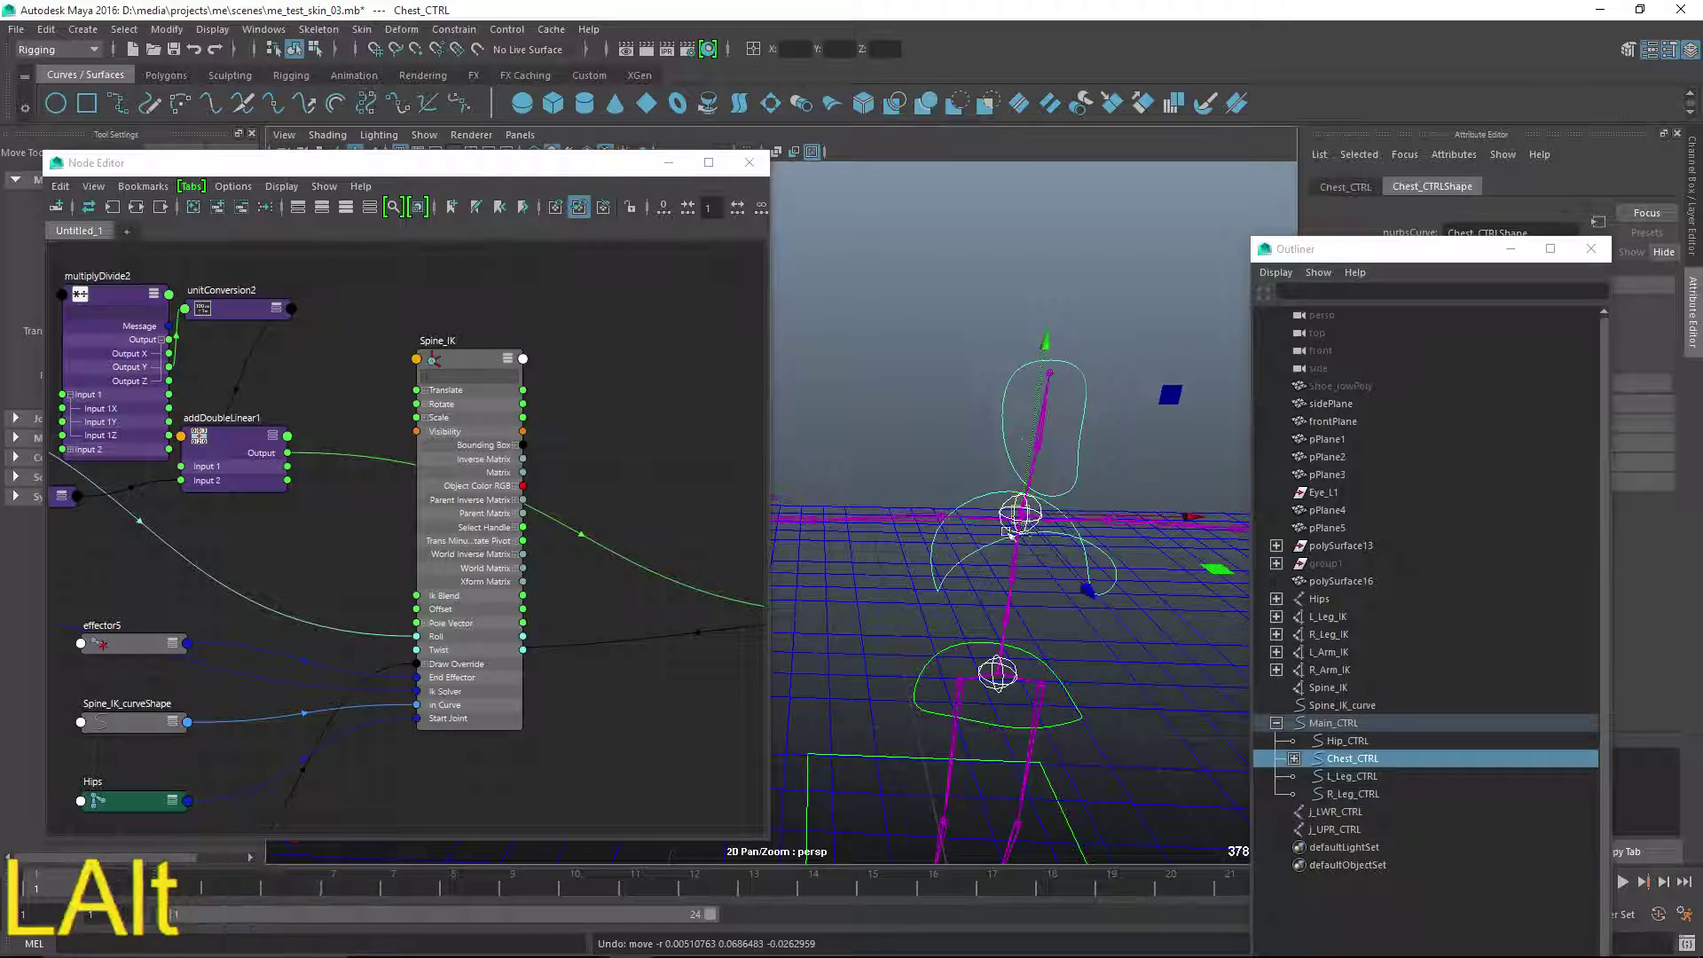
pyautogui.keyDown('alt'); pyautogui.moveTo(1028, 486); pyautogui.dragTo(953, 417); pyautogui.keyUp('alt')
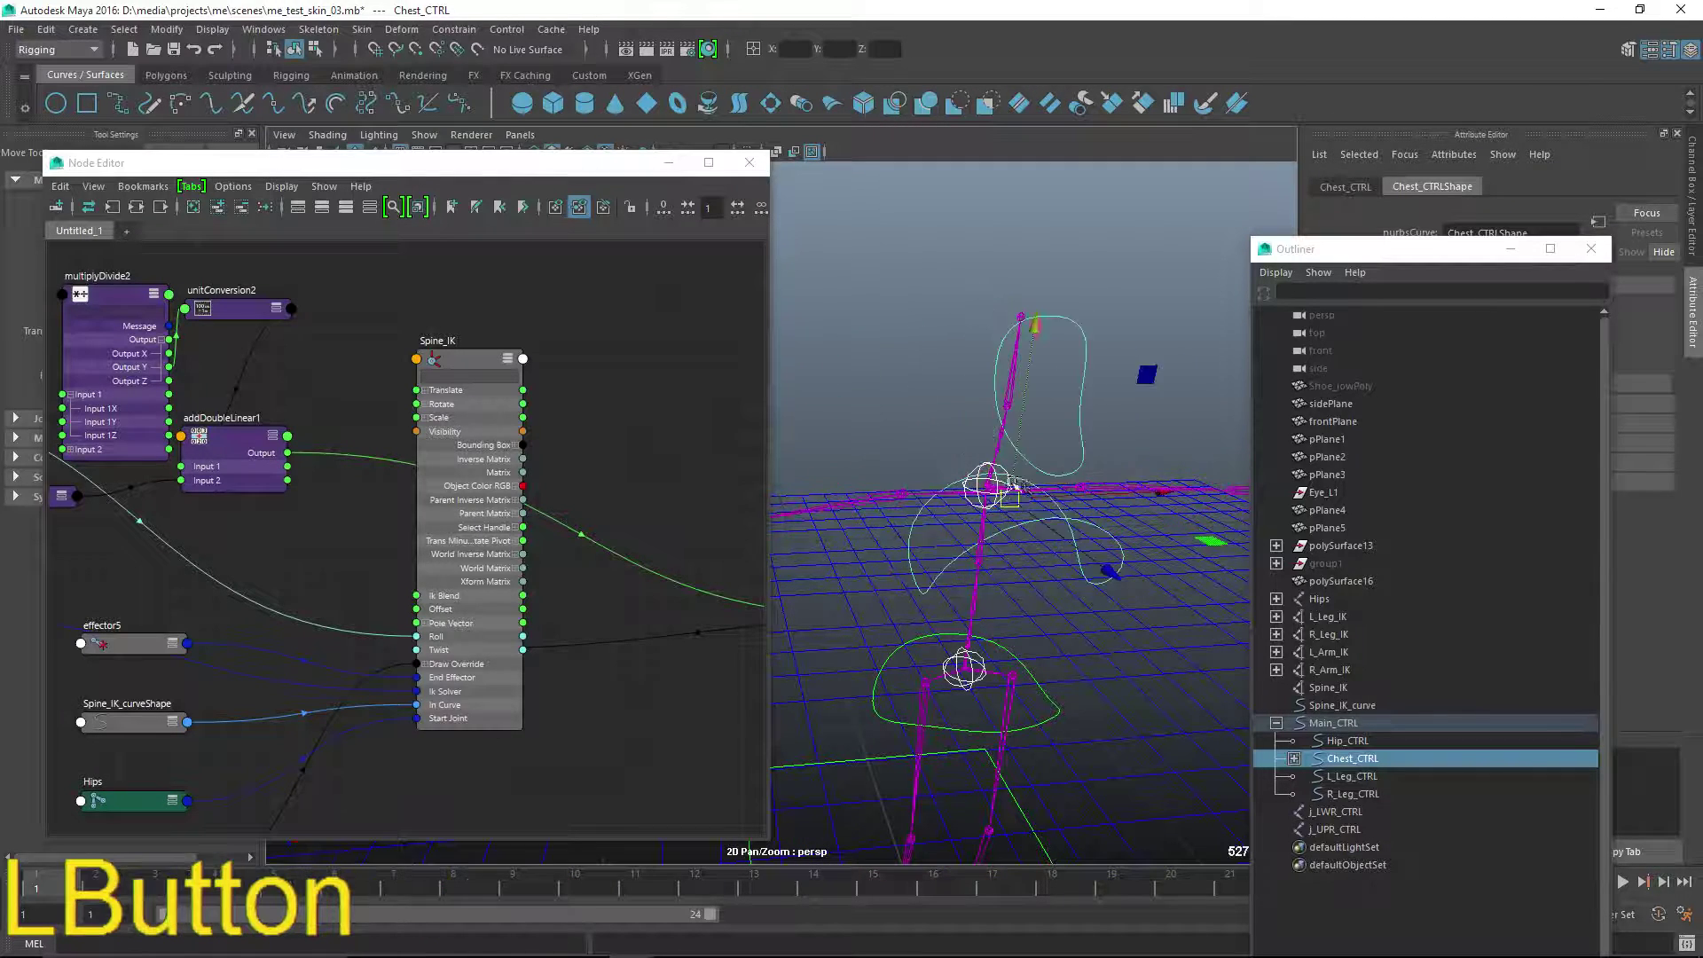
pyautogui.keyDown('alt'); pyautogui.moveTo(954, 416); pyautogui.dragTo(847, 377, button='middle'); pyautogui.keyUp('alt')
pyautogui.keyDown('alt'); pyautogui.moveTo(847, 377); pyautogui.dragTo(913, 559, button='right'); pyautogui.keyUp('alt')
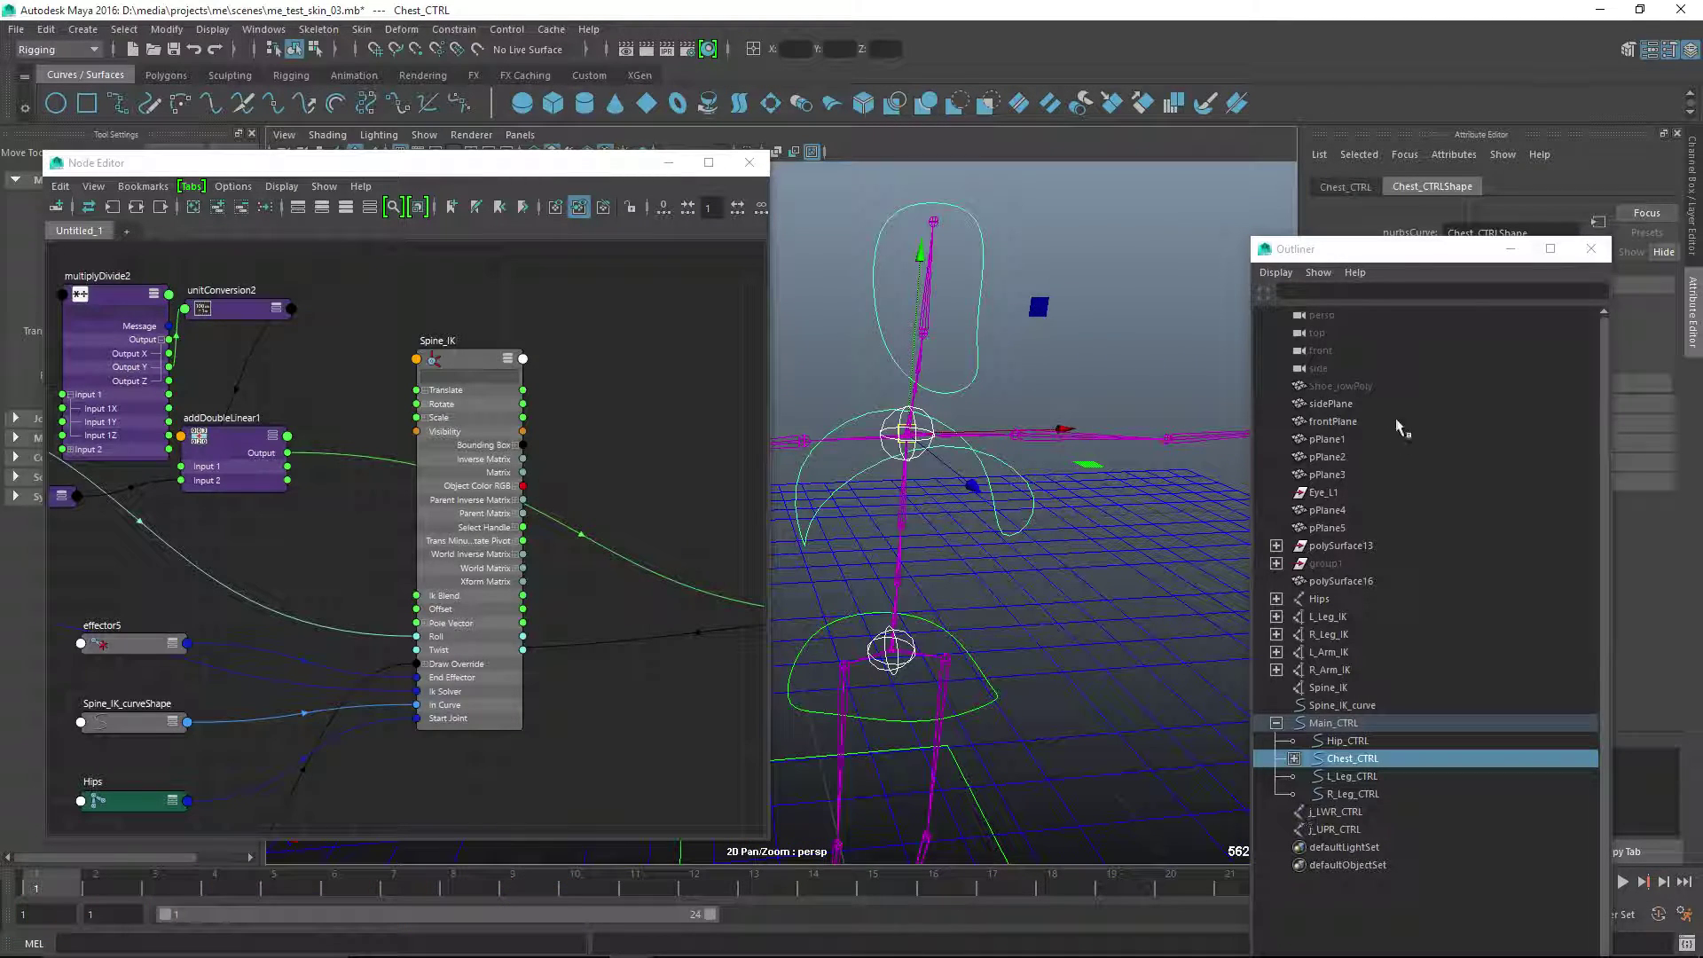
pyautogui.moveTo(1365, 249); pyautogui.dragTo(1250, 115)
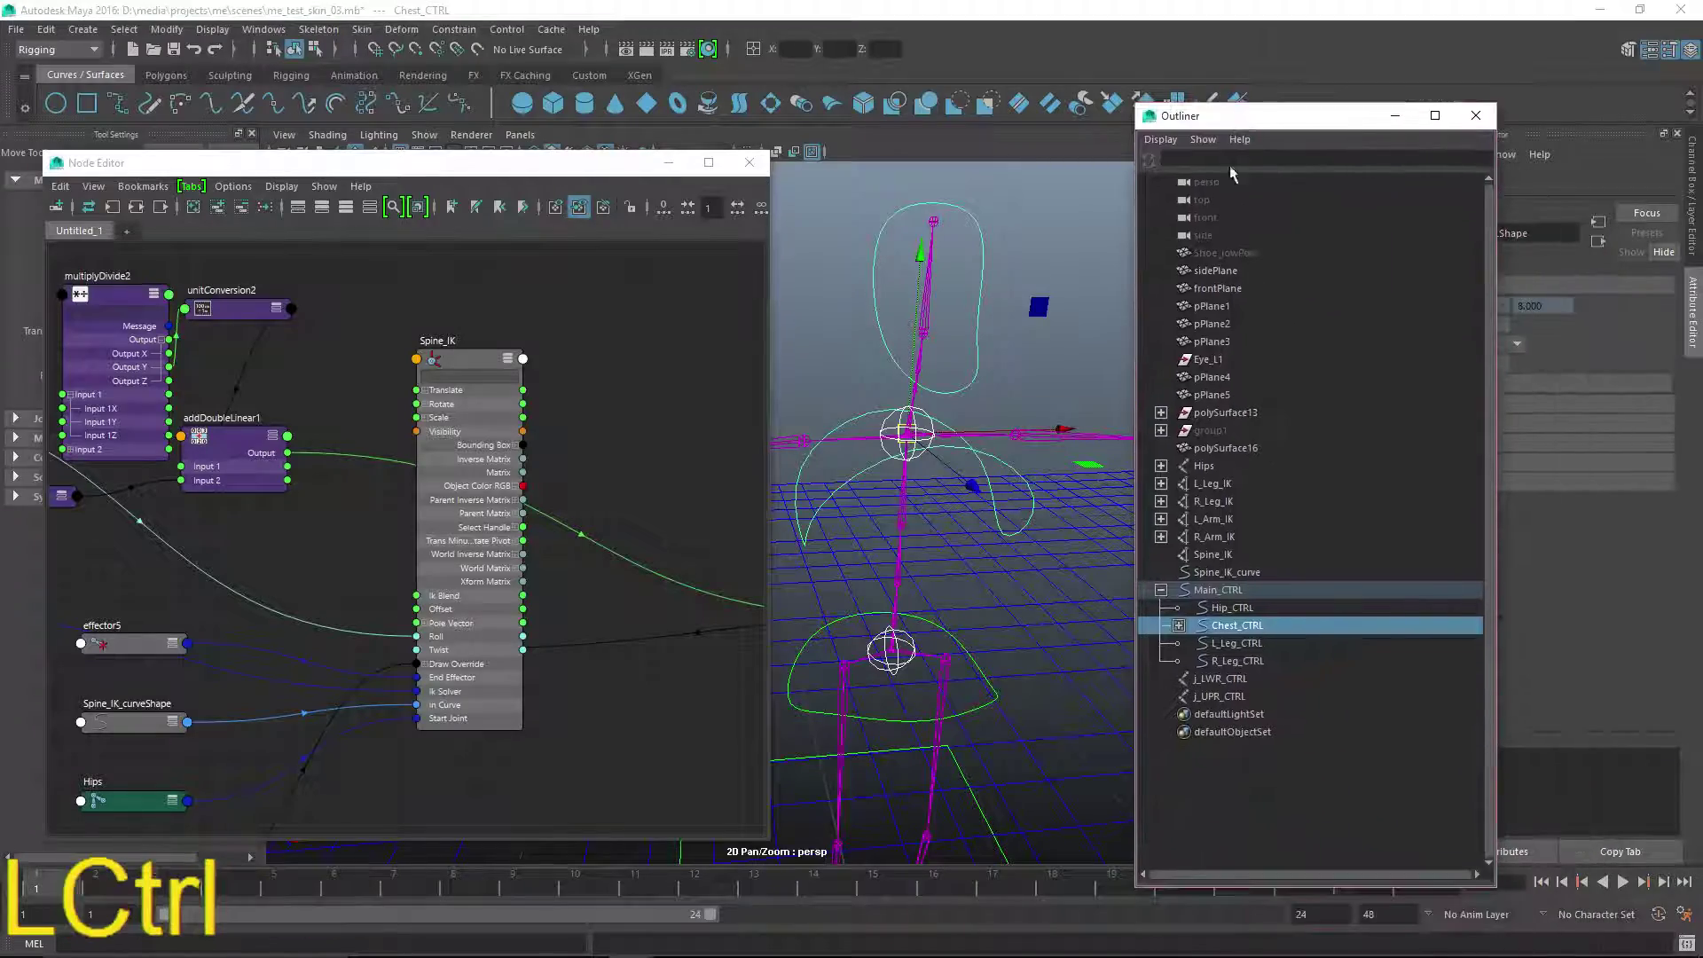
pyautogui.hotkey('ctrl', '4')
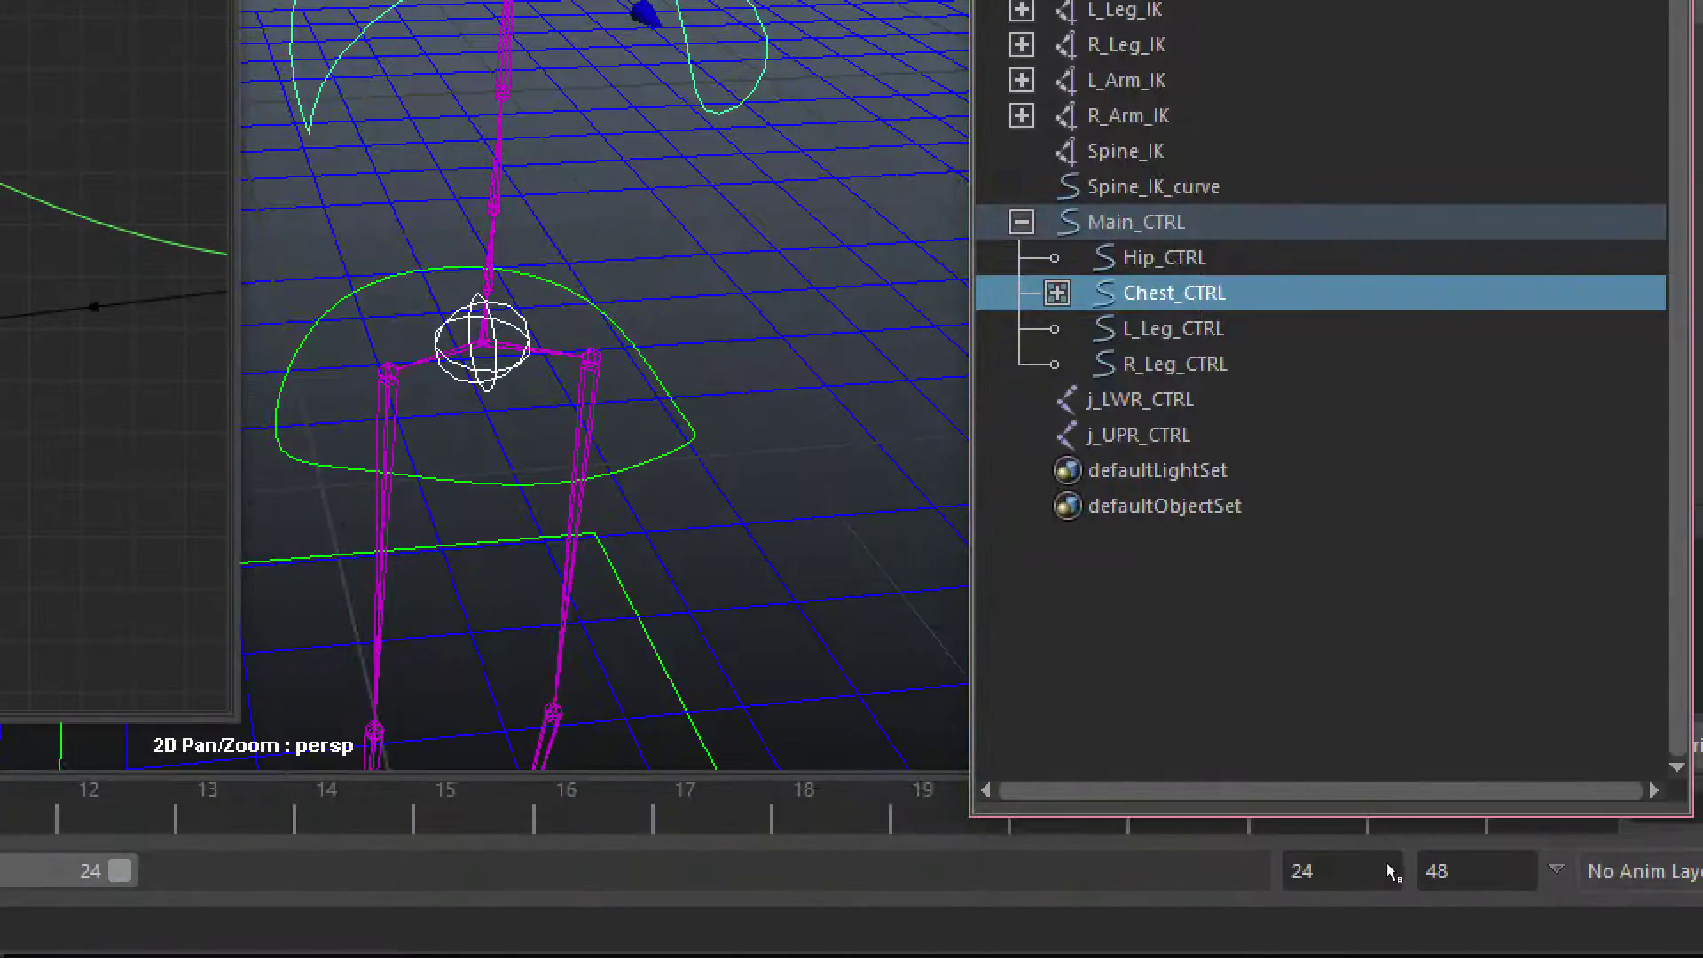
pyautogui.hotkey('ctrl', '2')
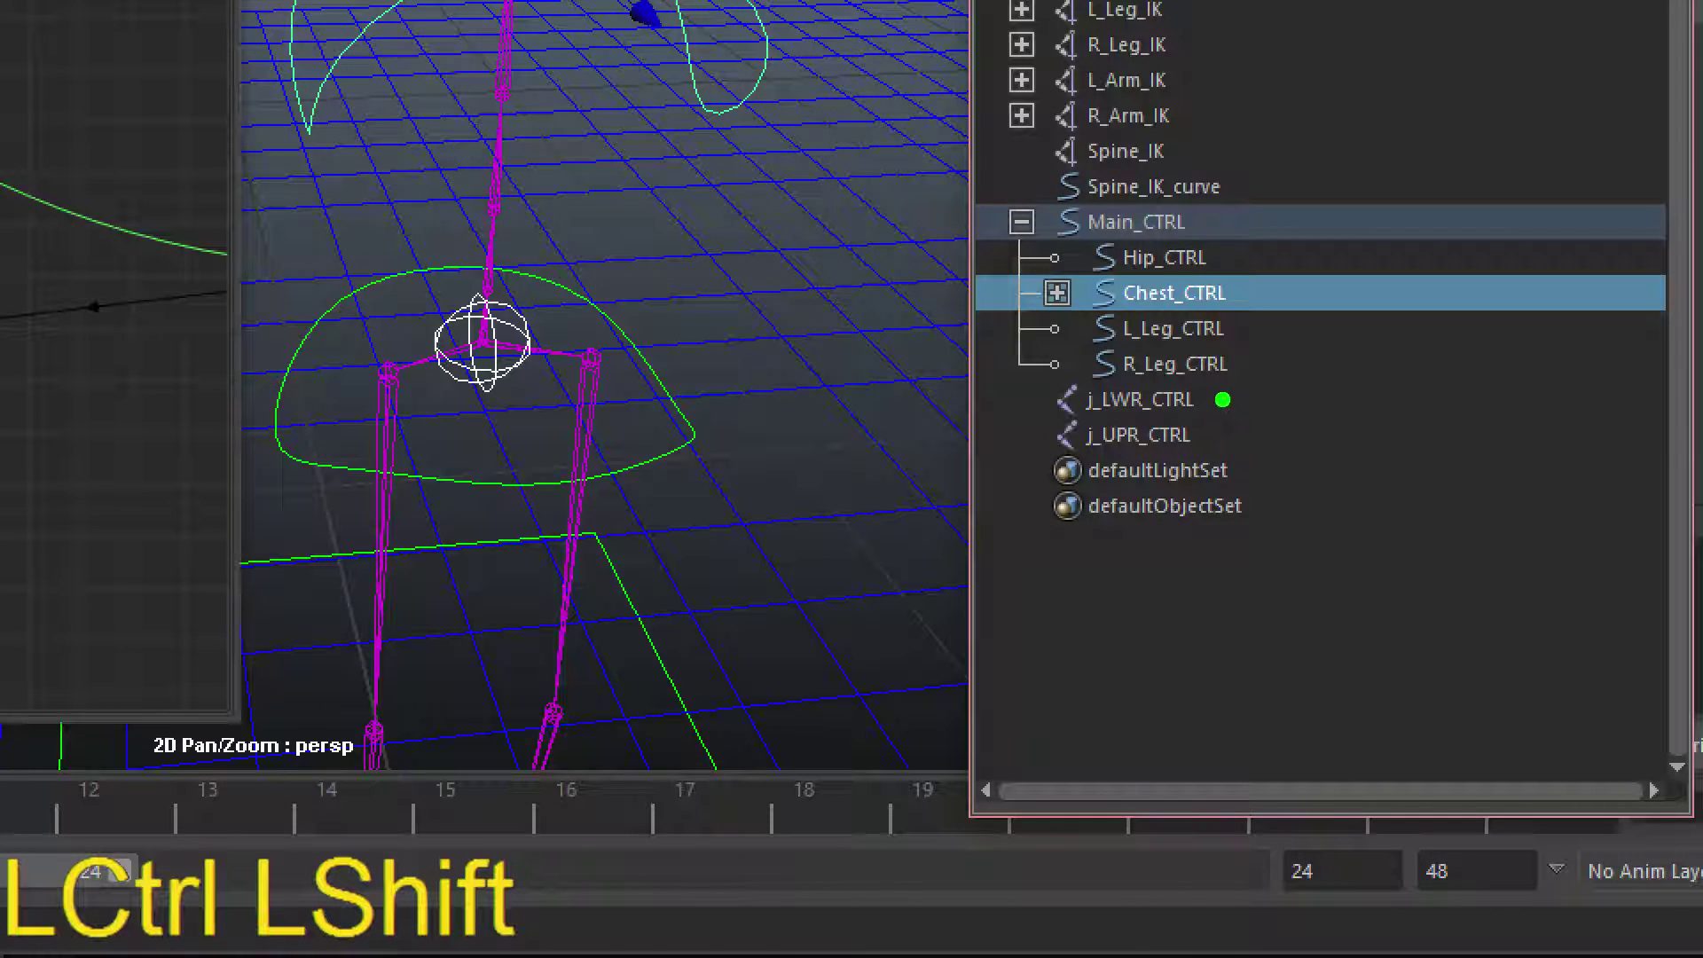
pyautogui.keyDown('ctrl'); pyautogui.keyDown('shift'); pyautogui.moveTo(1222, 400); pyautogui.dragTo(1448, 457); pyautogui.keyUp('shift'); pyautogui.keyUp('ctrl')
pyautogui.moveTo(1335, 360); pyautogui.dragTo(1315, 270)
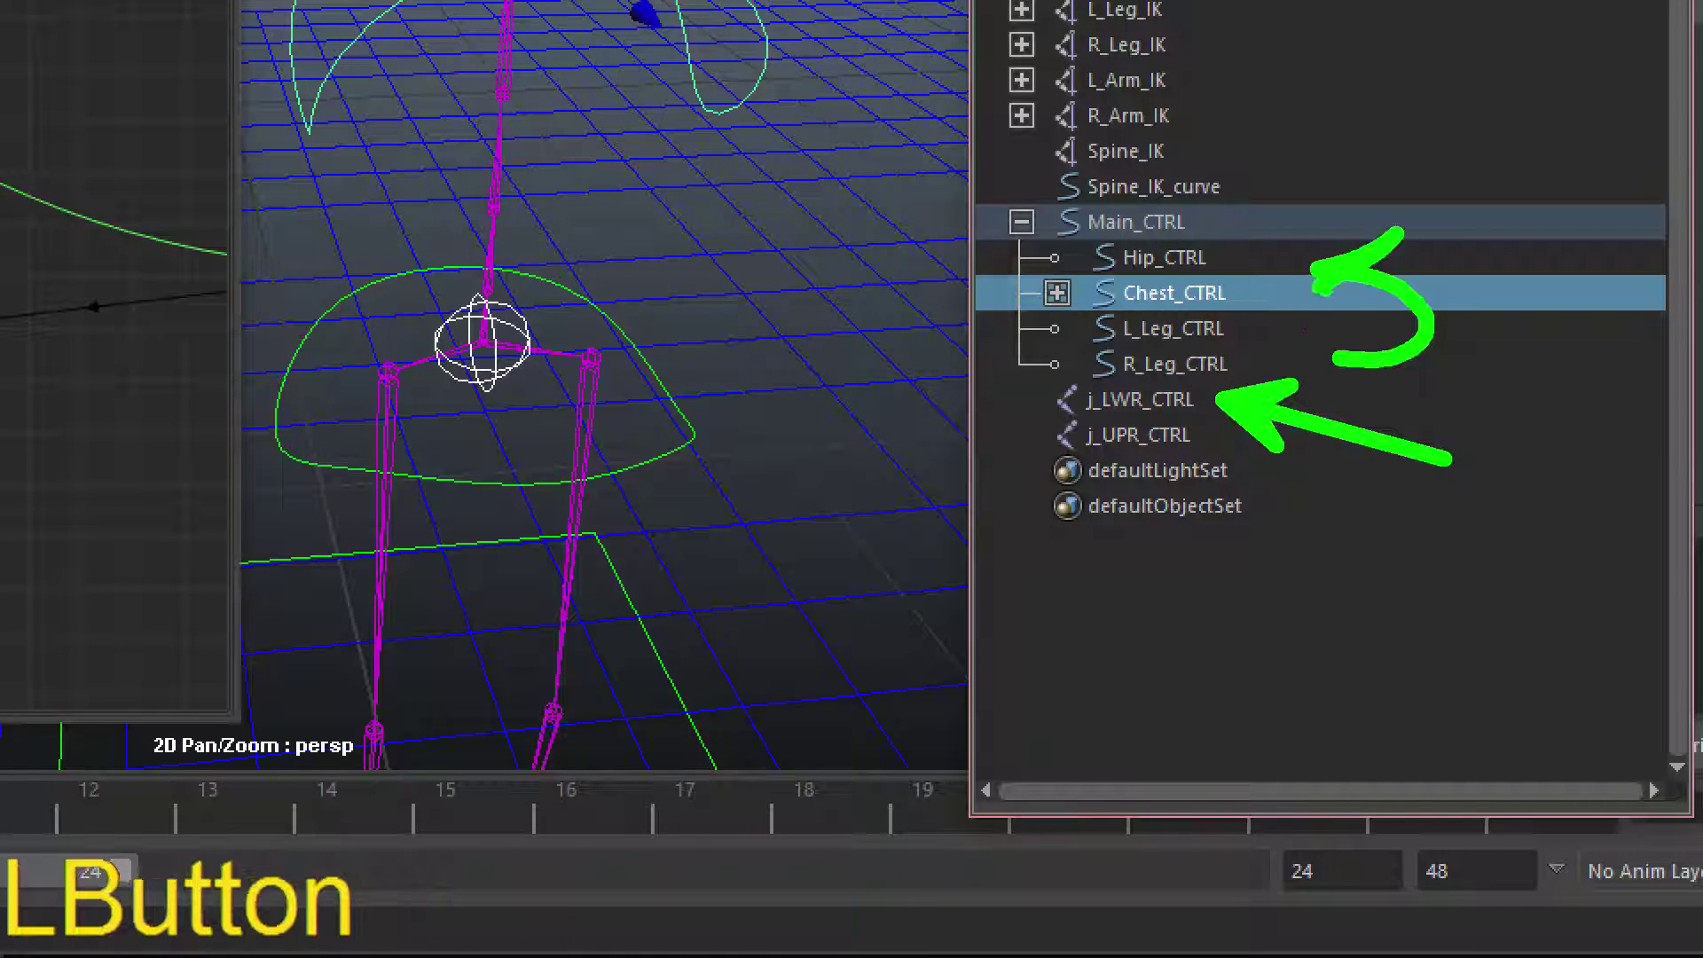
pyautogui.press('Escape')
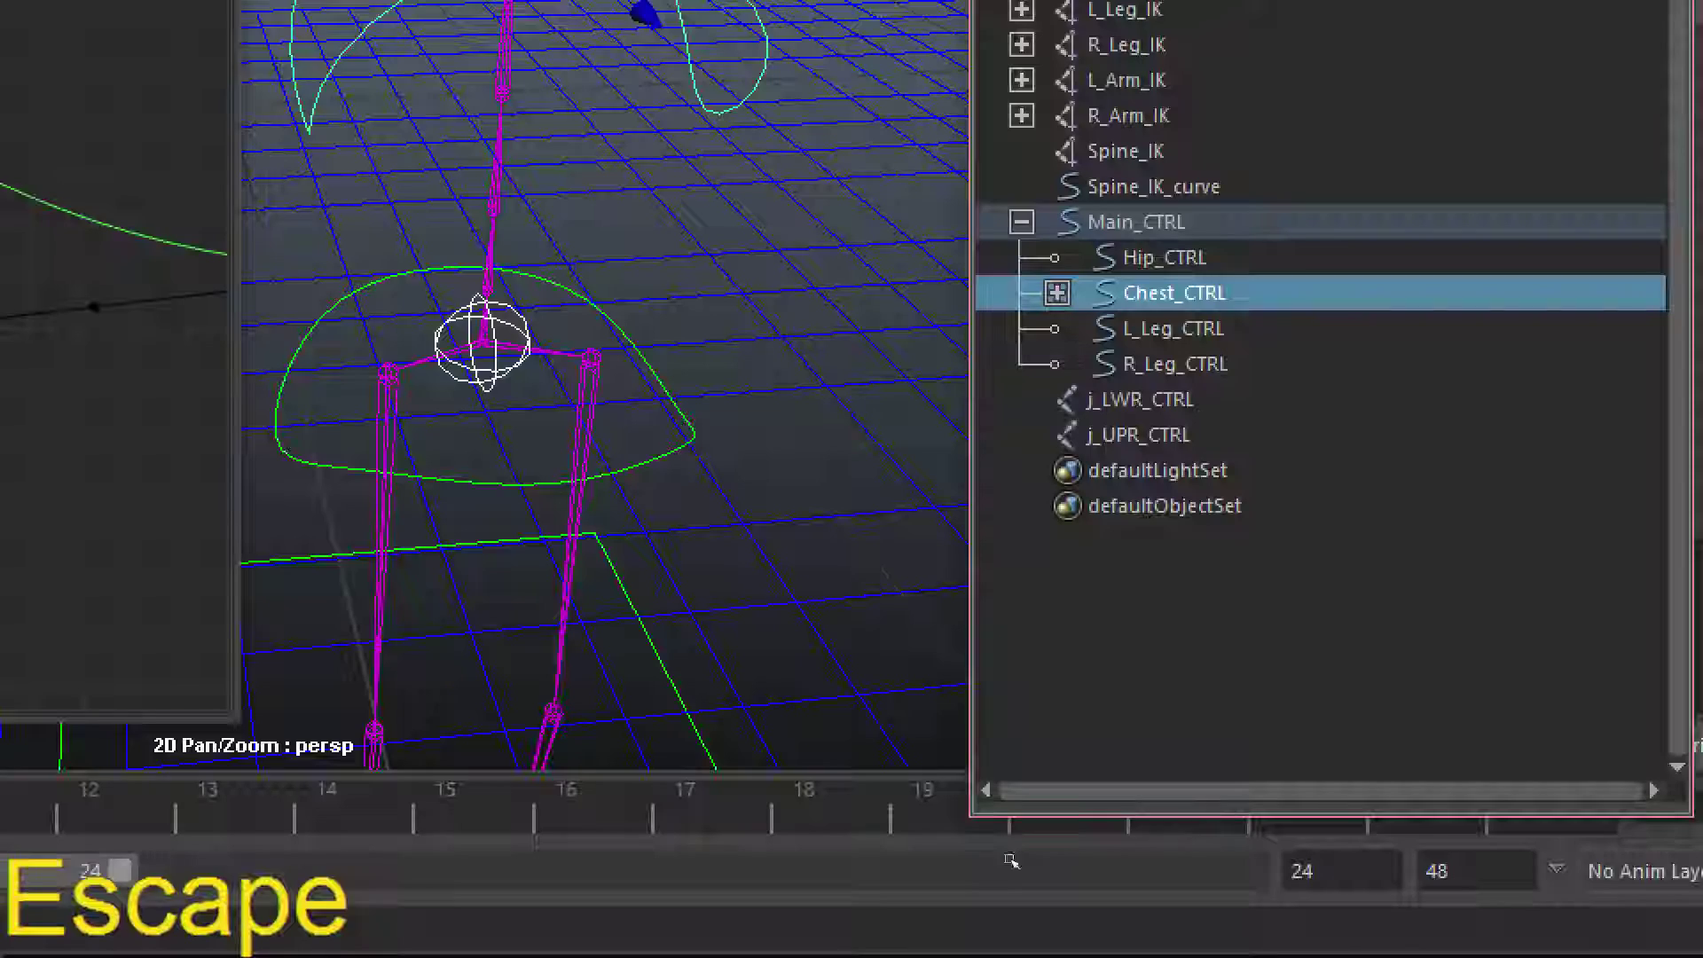
pyautogui.hotkey('ctrl', '4')
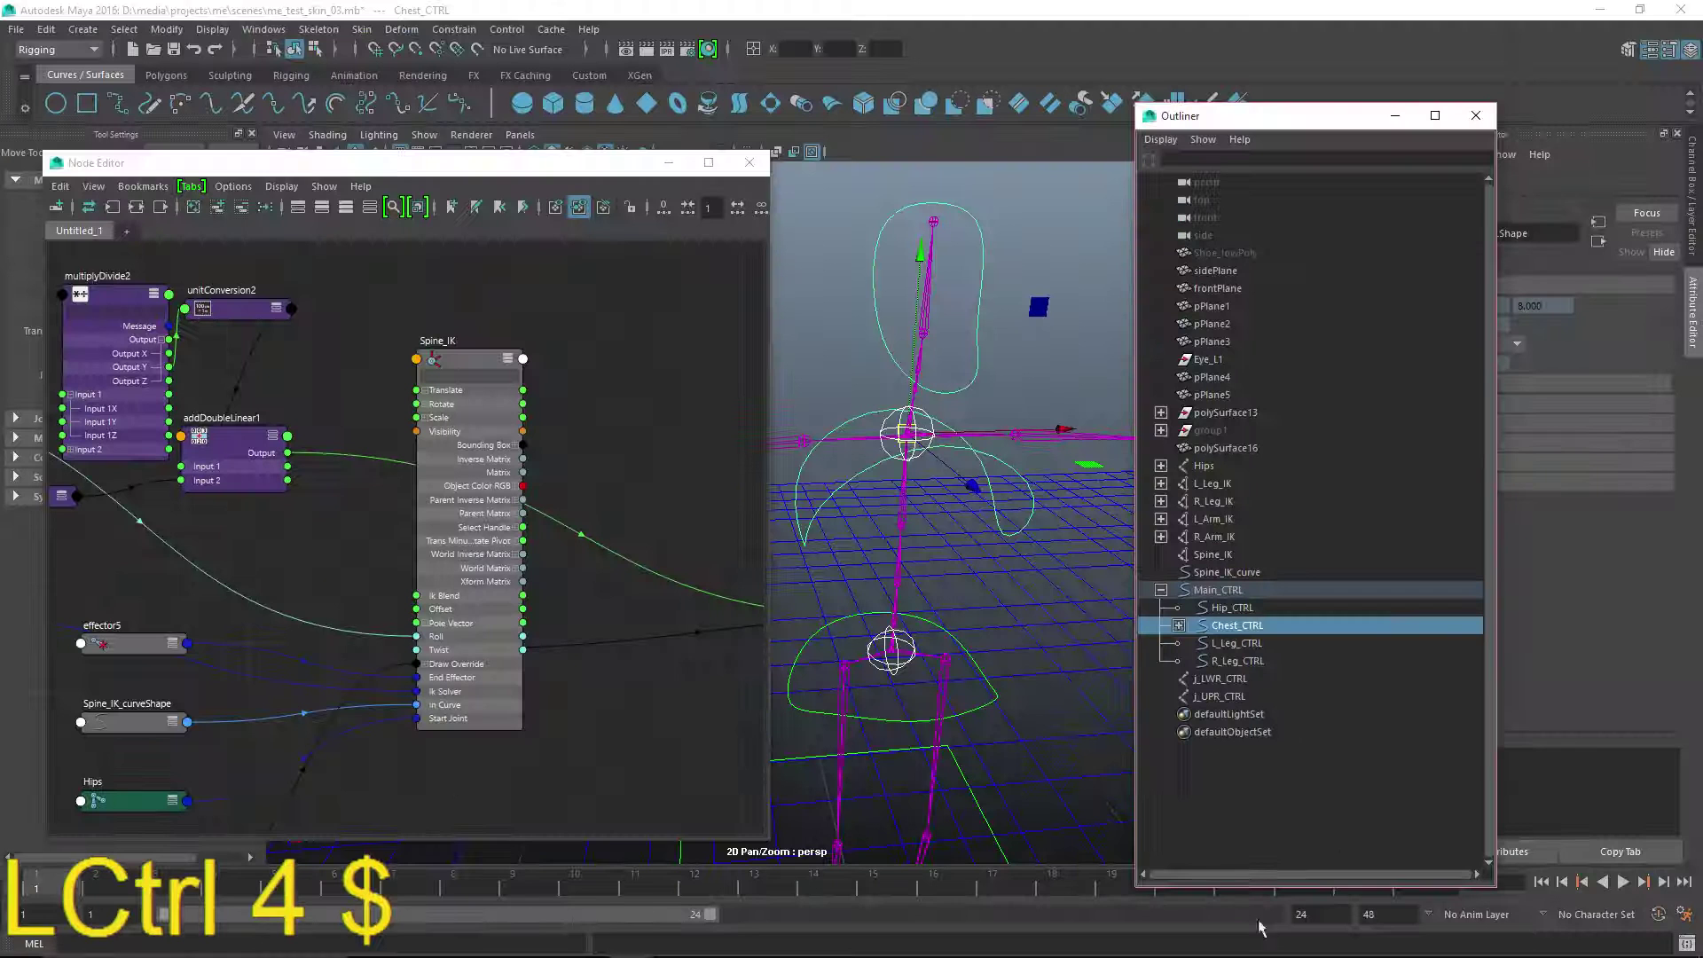
# - Parent j_LWR_CTRL under Hip_CTRL and j_UPR_CTRL under Chest_CTRL in the Outliner
pyautogui.click(1224, 679)
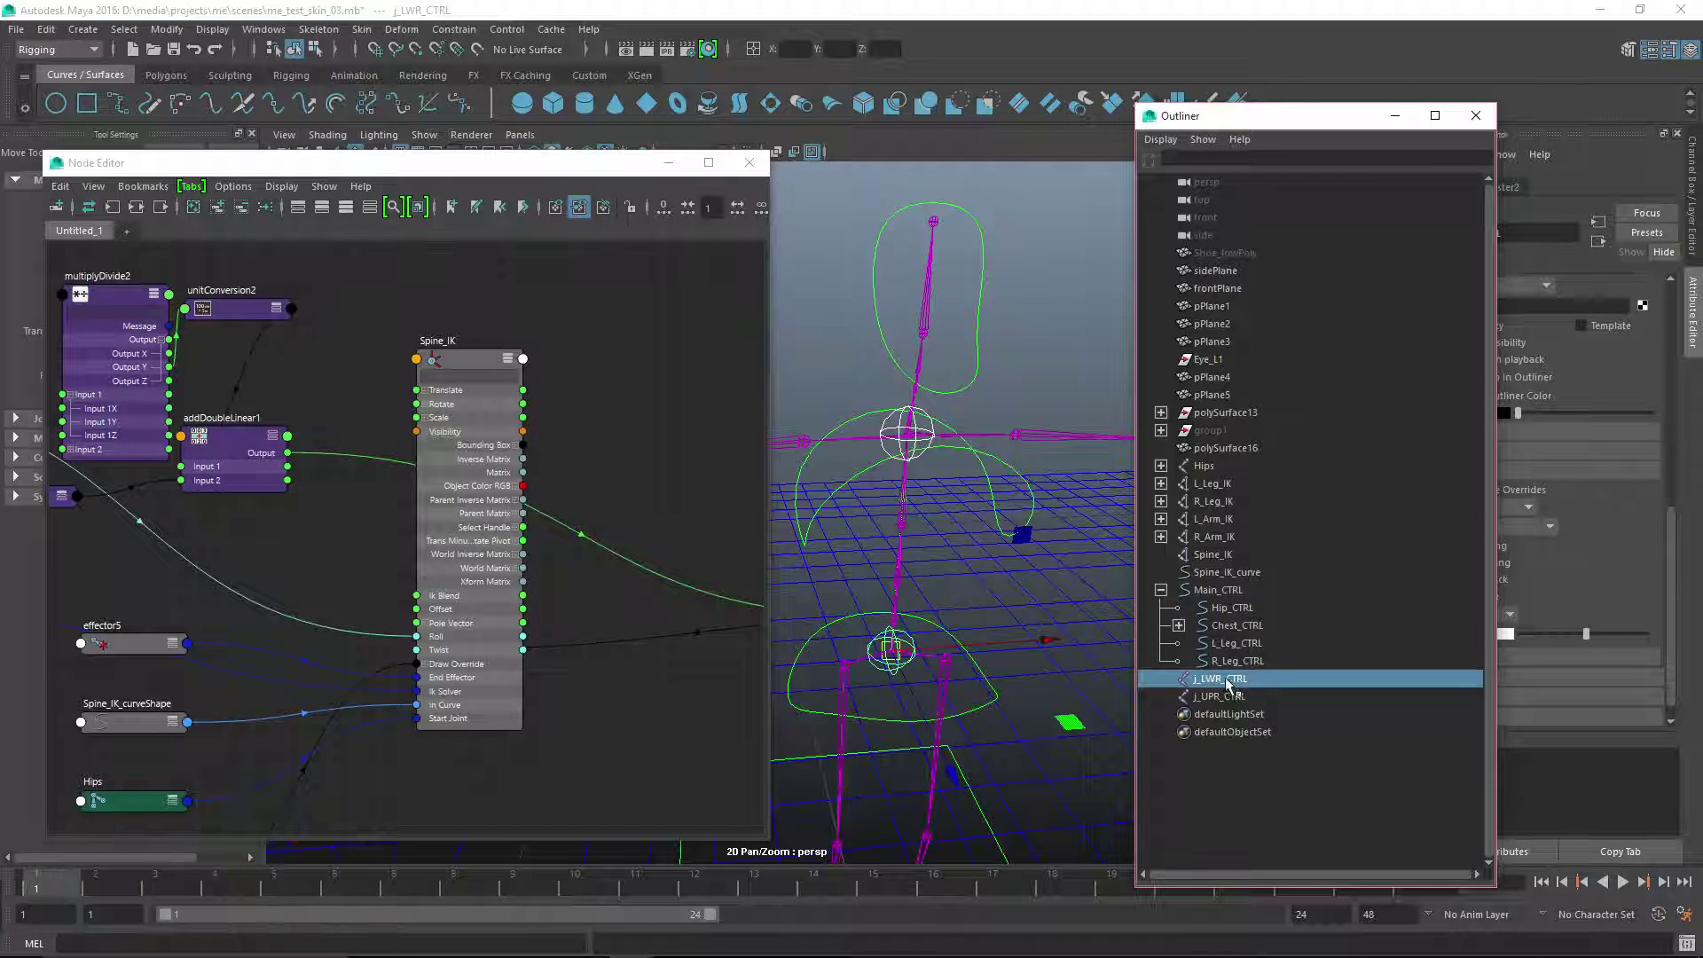
pyautogui.moveTo(1222, 683); pyautogui.dragTo(1253, 613, button='middle')
pyautogui.click(1231, 681)
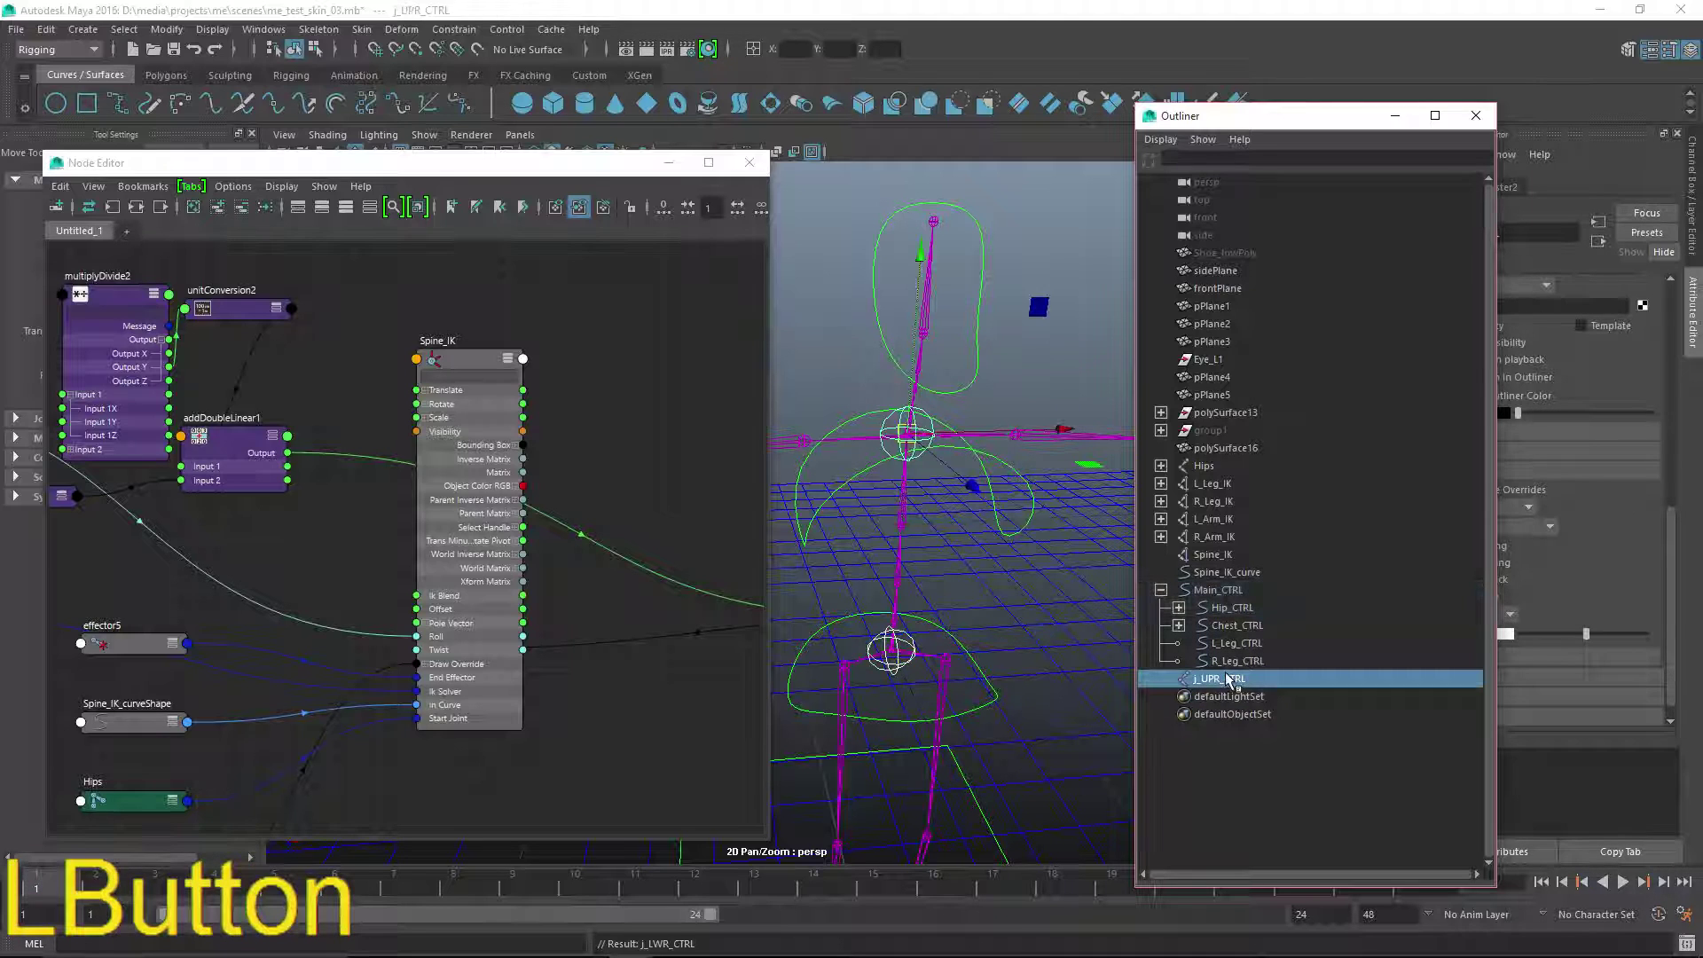
pyautogui.moveTo(1233, 682); pyautogui.dragTo(1251, 685, button='middle')
pyautogui.moveTo(1257, 626); pyautogui.dragTo(1252, 627, button='middle')
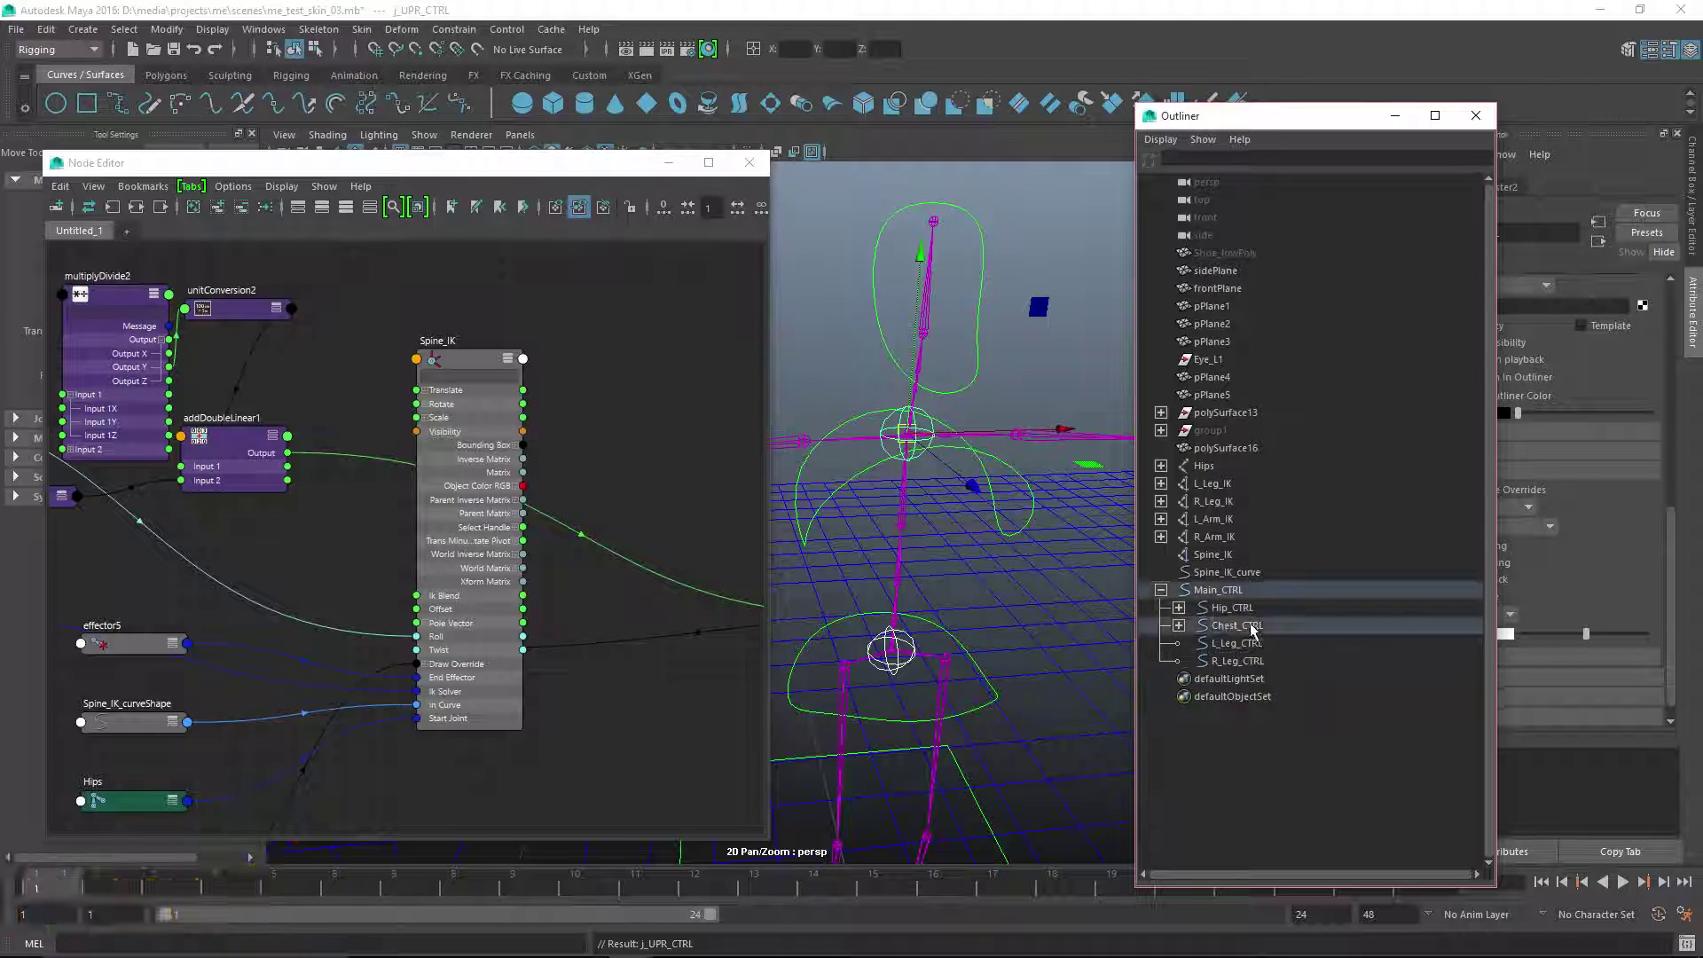
# - Try moving and rotating Chest_CTRL to test how the spine bends, undoing each transformation
pyautogui.click(1014, 522)
pyautogui.keyDown('alt'); pyautogui.moveTo(1002, 566); pyautogui.dragTo(1009, 598); pyautogui.keyUp('alt')
pyautogui.keyDown('alt'); pyautogui.moveTo(1008, 598); pyautogui.dragTo(914, 432, button='right'); pyautogui.keyUp('alt')
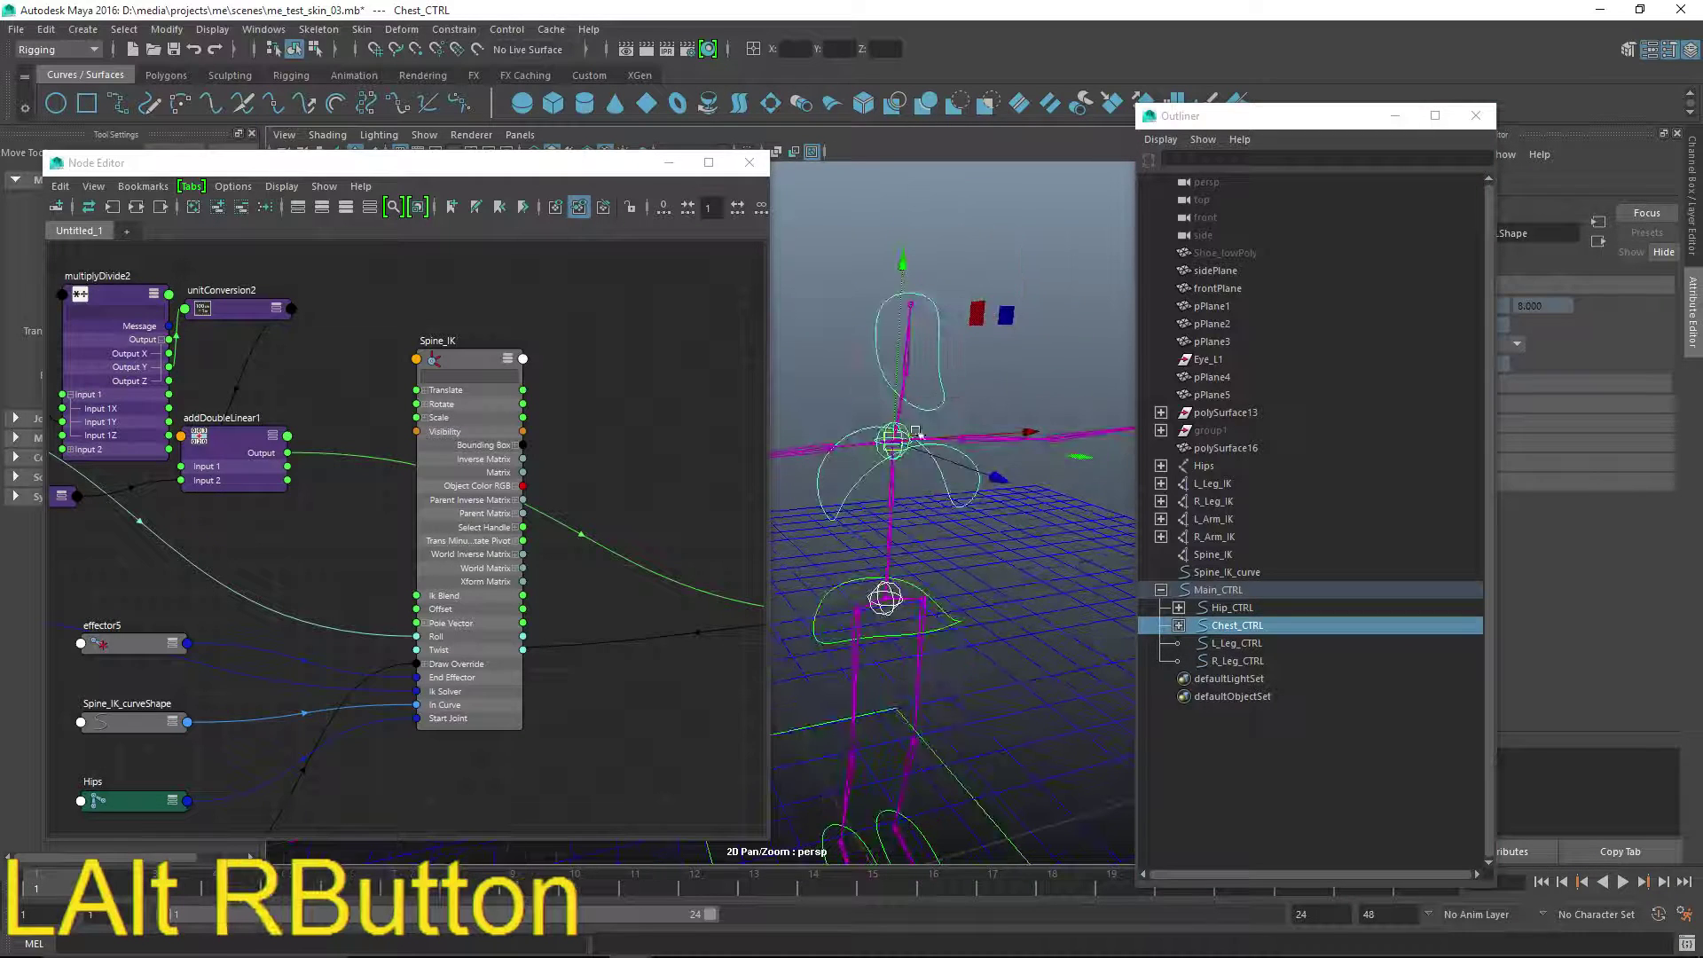
pyautogui.moveTo(891, 436); pyautogui.dragTo(860, 455)
pyautogui.hotkey('ctrl', 'z')
pyautogui.keyDown('alt'); pyautogui.moveTo(878, 497); pyautogui.dragTo(896, 554, button='right'); pyautogui.keyUp('alt')
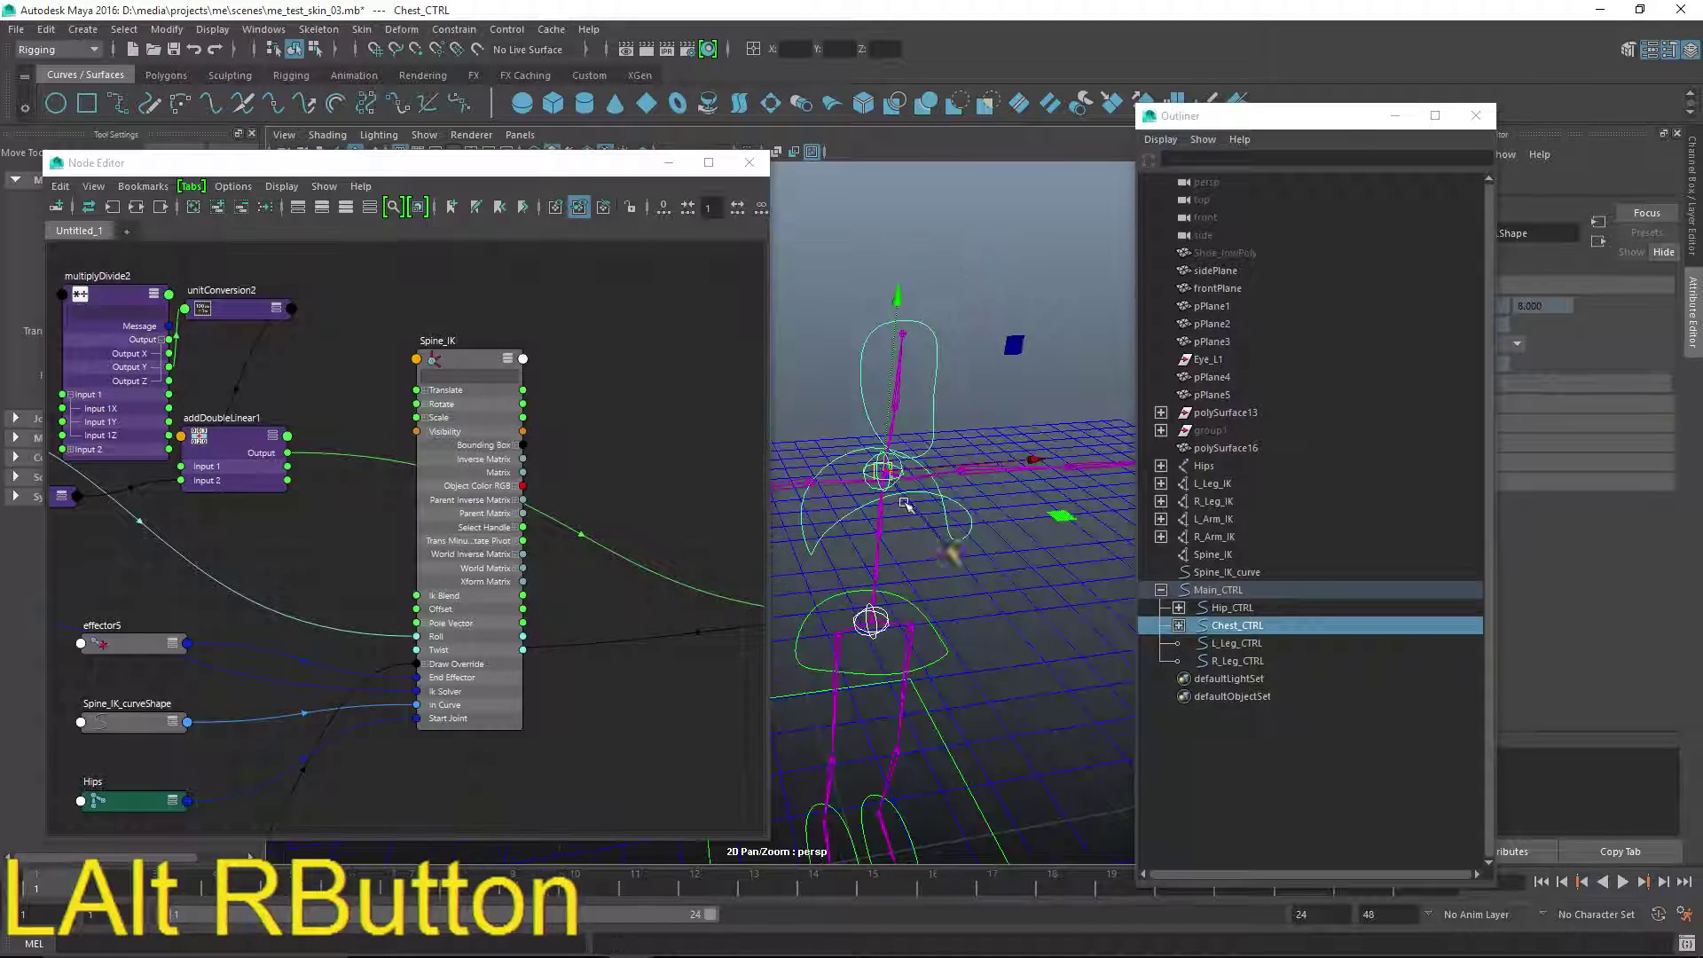
pyautogui.press('e')
pyautogui.moveTo(895, 554)
pyautogui.mouseDown()
pyautogui.moveTo(949, 547)
pyautogui.moveTo(913, 546)
pyautogui.mouseUp()
pyautogui.hotkey('ctrl', 'z')
pyautogui.press('w')
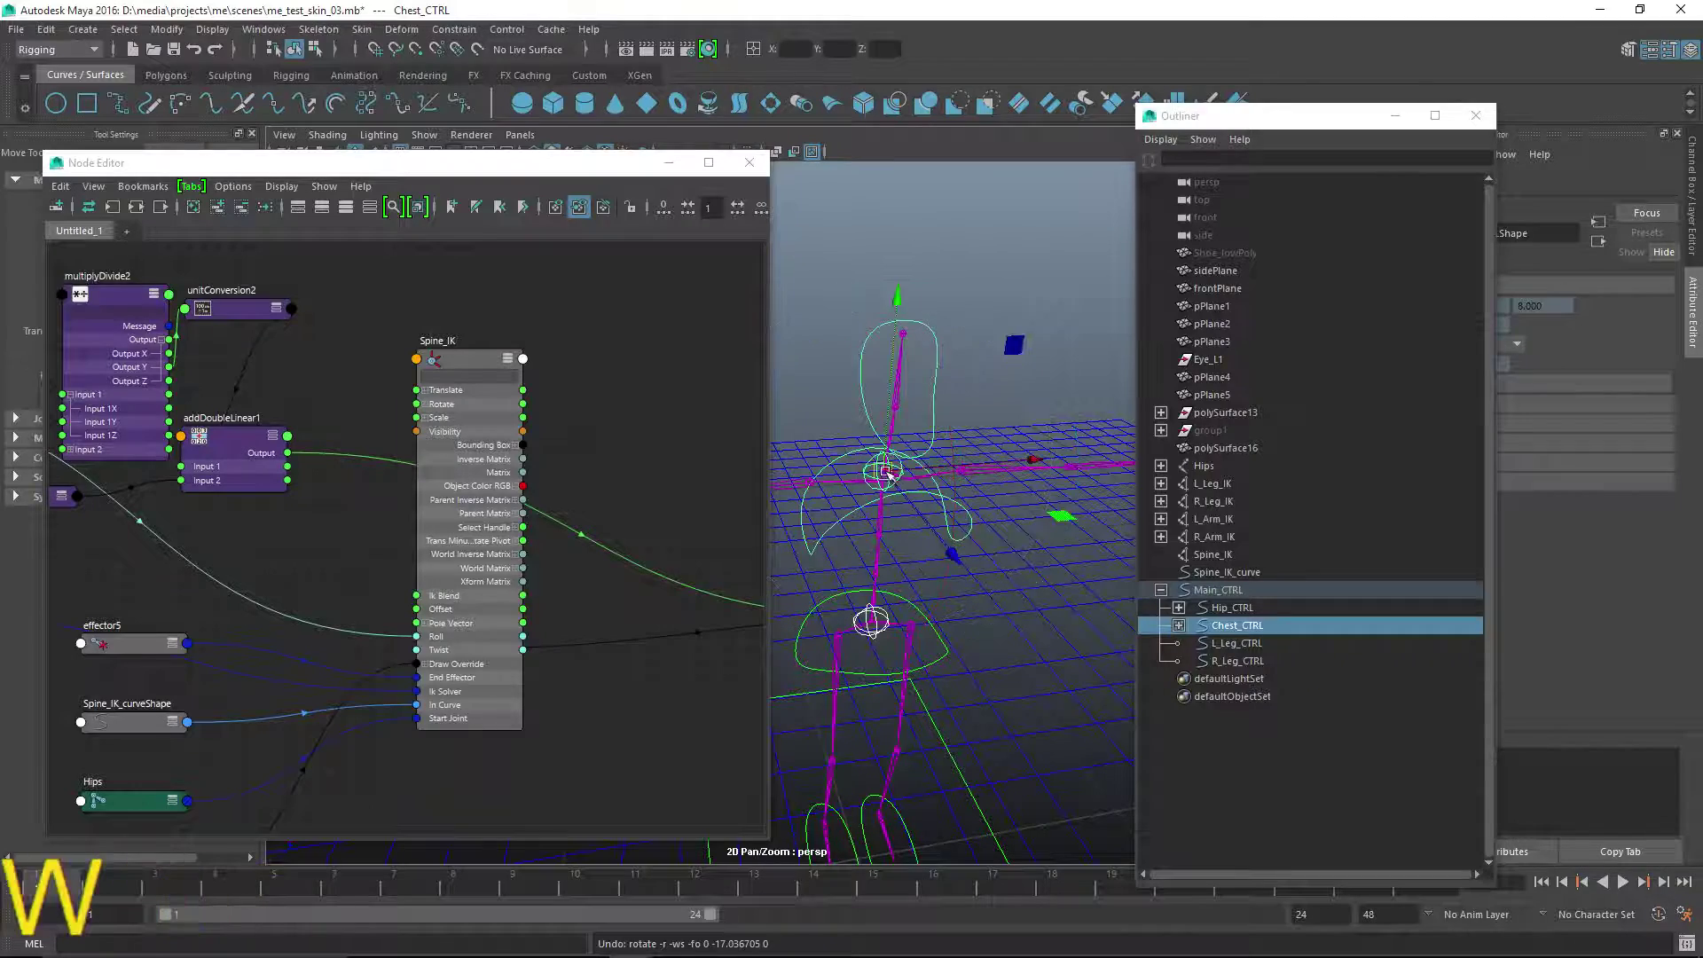
pyautogui.moveTo(883, 472); pyautogui.dragTo(920, 562)
pyautogui.hotkey('ctrl', 'z')
# - Try rotating Hip_CTRL and Chest_CTRL separately to test the spine's twist from both ends, undoing each rotation
pyautogui.keyDown('alt'); pyautogui.moveTo(919, 563); pyautogui.dragTo(893, 479, button='middle'); pyautogui.keyUp('alt')
pyautogui.keyDown('alt'); pyautogui.moveTo(893, 479); pyautogui.dragTo(855, 563, button='right'); pyautogui.keyUp('alt')
pyautogui.click(929, 569)
pyautogui.press('e')
pyautogui.moveTo(881, 654); pyautogui.dragTo(797, 632)
pyautogui.hotkey('ctrl', 'z')
pyautogui.click(956, 444)
pyautogui.click(925, 451)
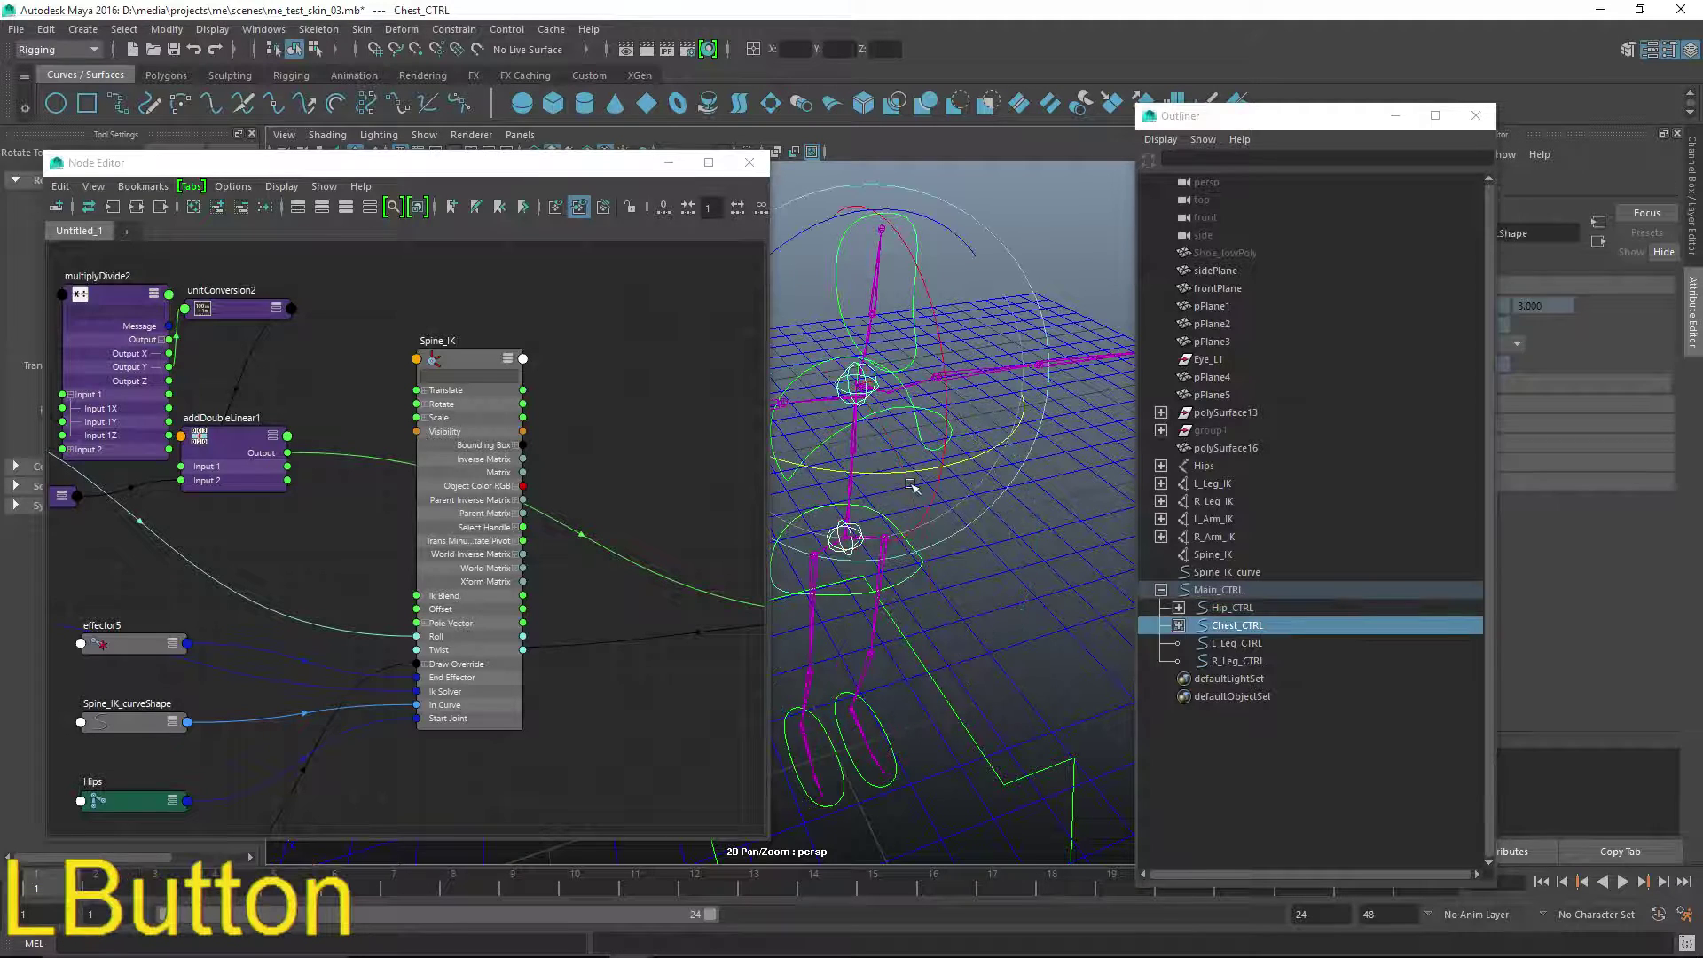
pyautogui.moveTo(896, 471); pyautogui.dragTo(794, 476)
pyautogui.hotkey('ctrl', 'z')
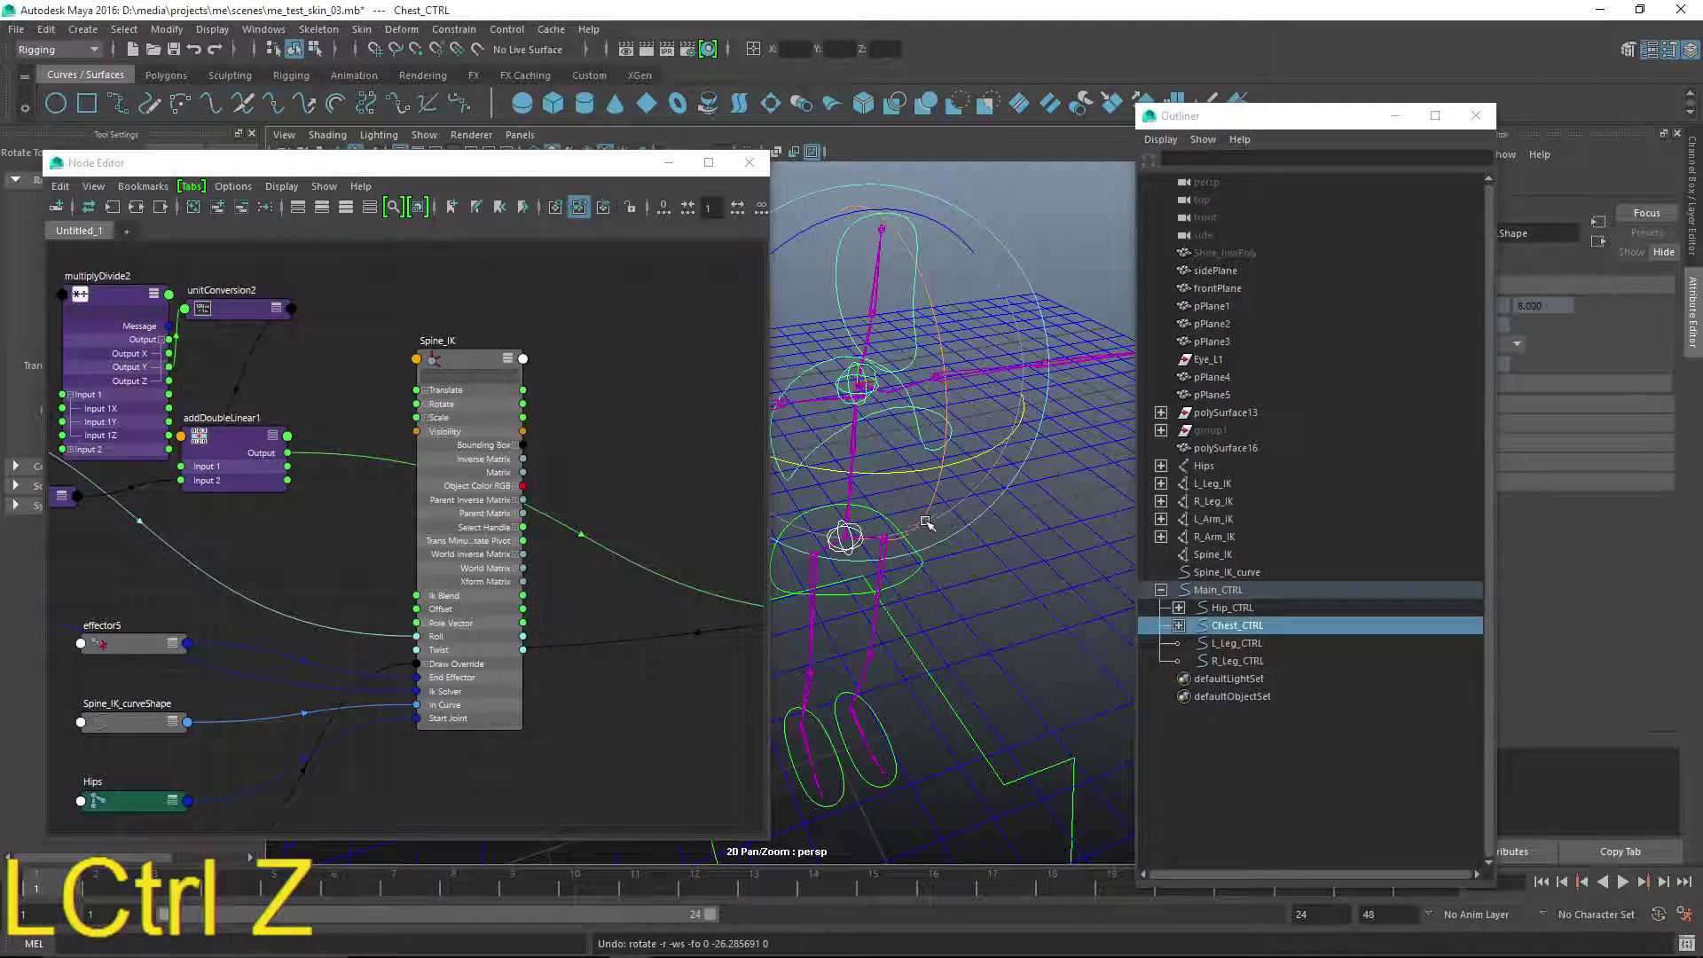
# - Move the Node Editor and Outliner off the viewport and inspect the whole rig from several angles
pyautogui.moveTo(613, 152); pyautogui.dragTo(363, 226)
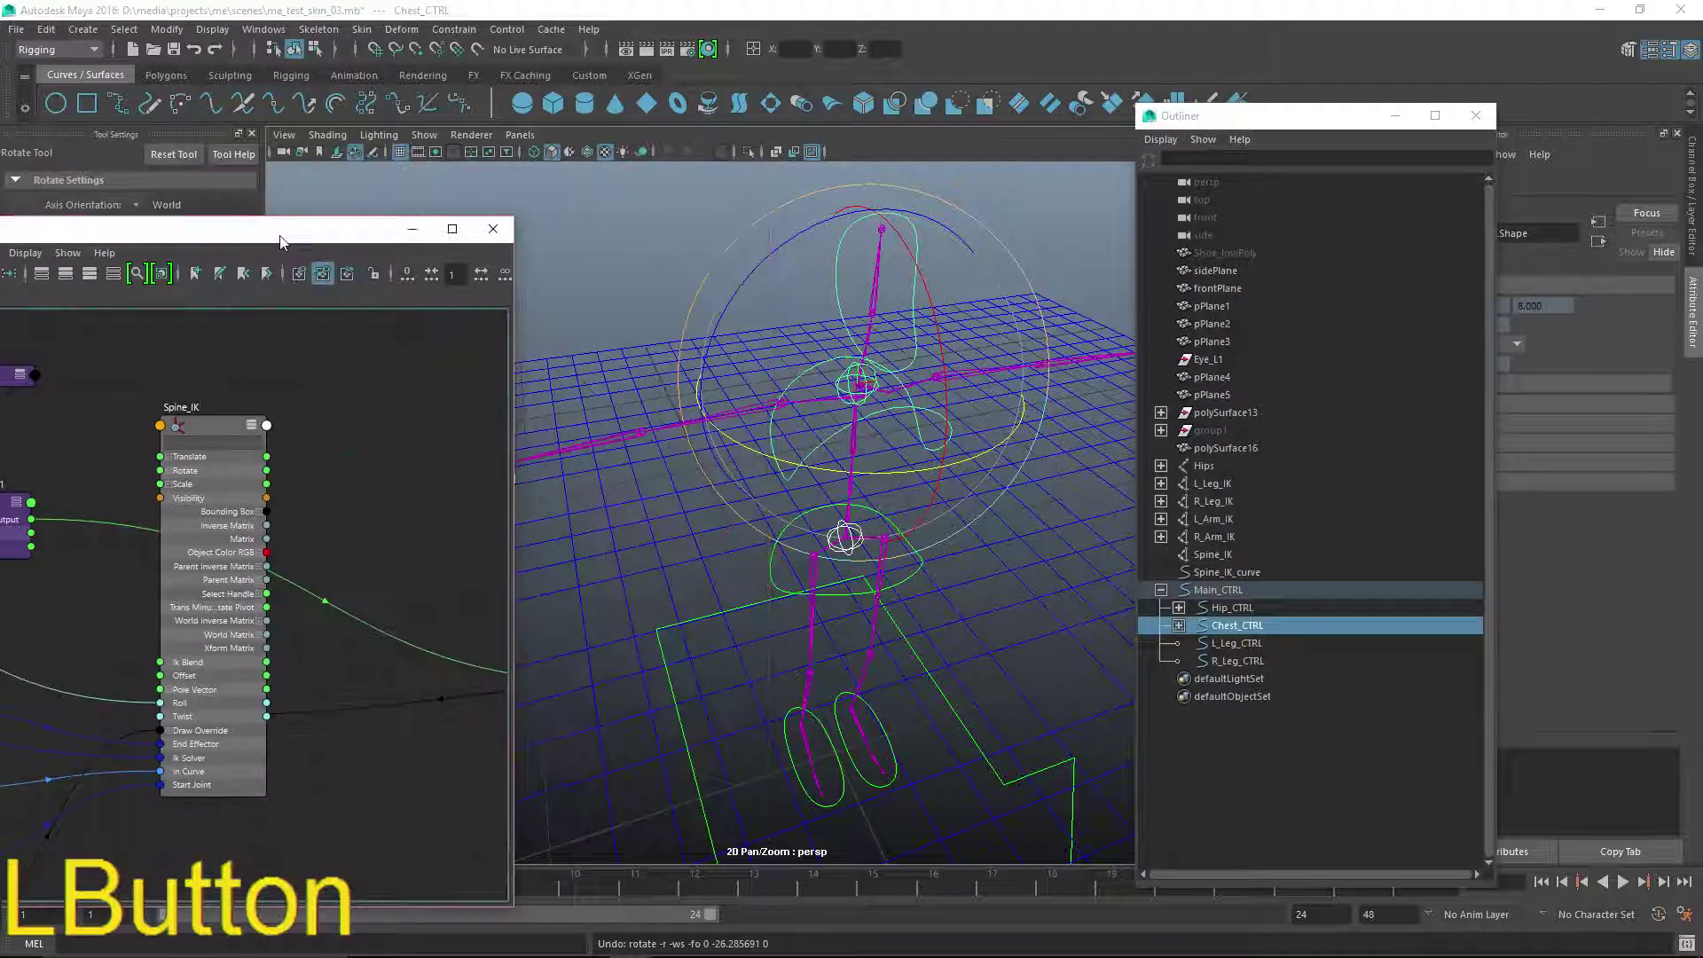
pyautogui.keyDown('alt'); pyautogui.moveTo(780, 461); pyautogui.dragTo(733, 502, button='middle'); pyautogui.keyUp('alt')
pyautogui.keyDown('alt'); pyautogui.moveTo(733, 502); pyautogui.dragTo(919, 597); pyautogui.keyUp('alt')
pyautogui.keyDown('alt'); pyautogui.moveTo(920, 597); pyautogui.dragTo(737, 507, button='right'); pyautogui.keyUp('alt')
pyautogui.keyDown('alt'); pyautogui.moveTo(737, 508); pyautogui.dragTo(818, 563); pyautogui.keyUp('alt')
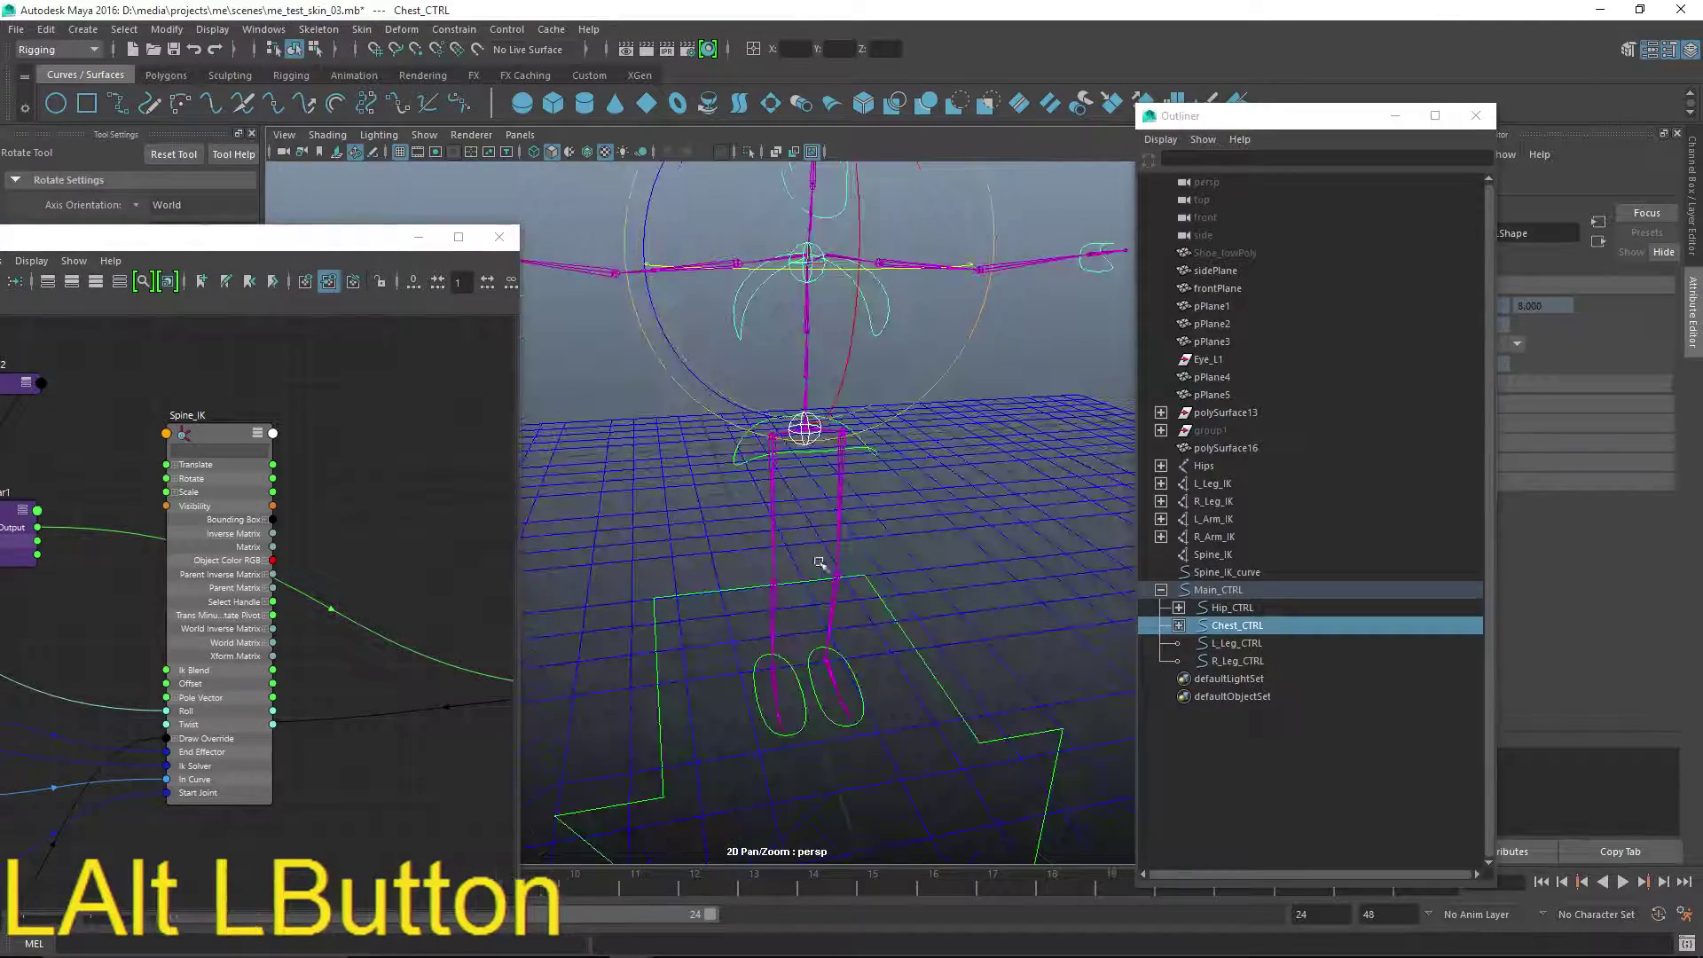
pyautogui.moveTo(1220, 119); pyautogui.dragTo(1374, 135)
pyautogui.keyDown('alt'); pyautogui.moveTo(1153, 390); pyautogui.dragTo(957, 535); pyautogui.keyUp('alt')
pyautogui.keyDown('alt'); pyautogui.moveTo(684, 520); pyautogui.dragTo(761, 417, button='middle'); pyautogui.keyUp('alt')
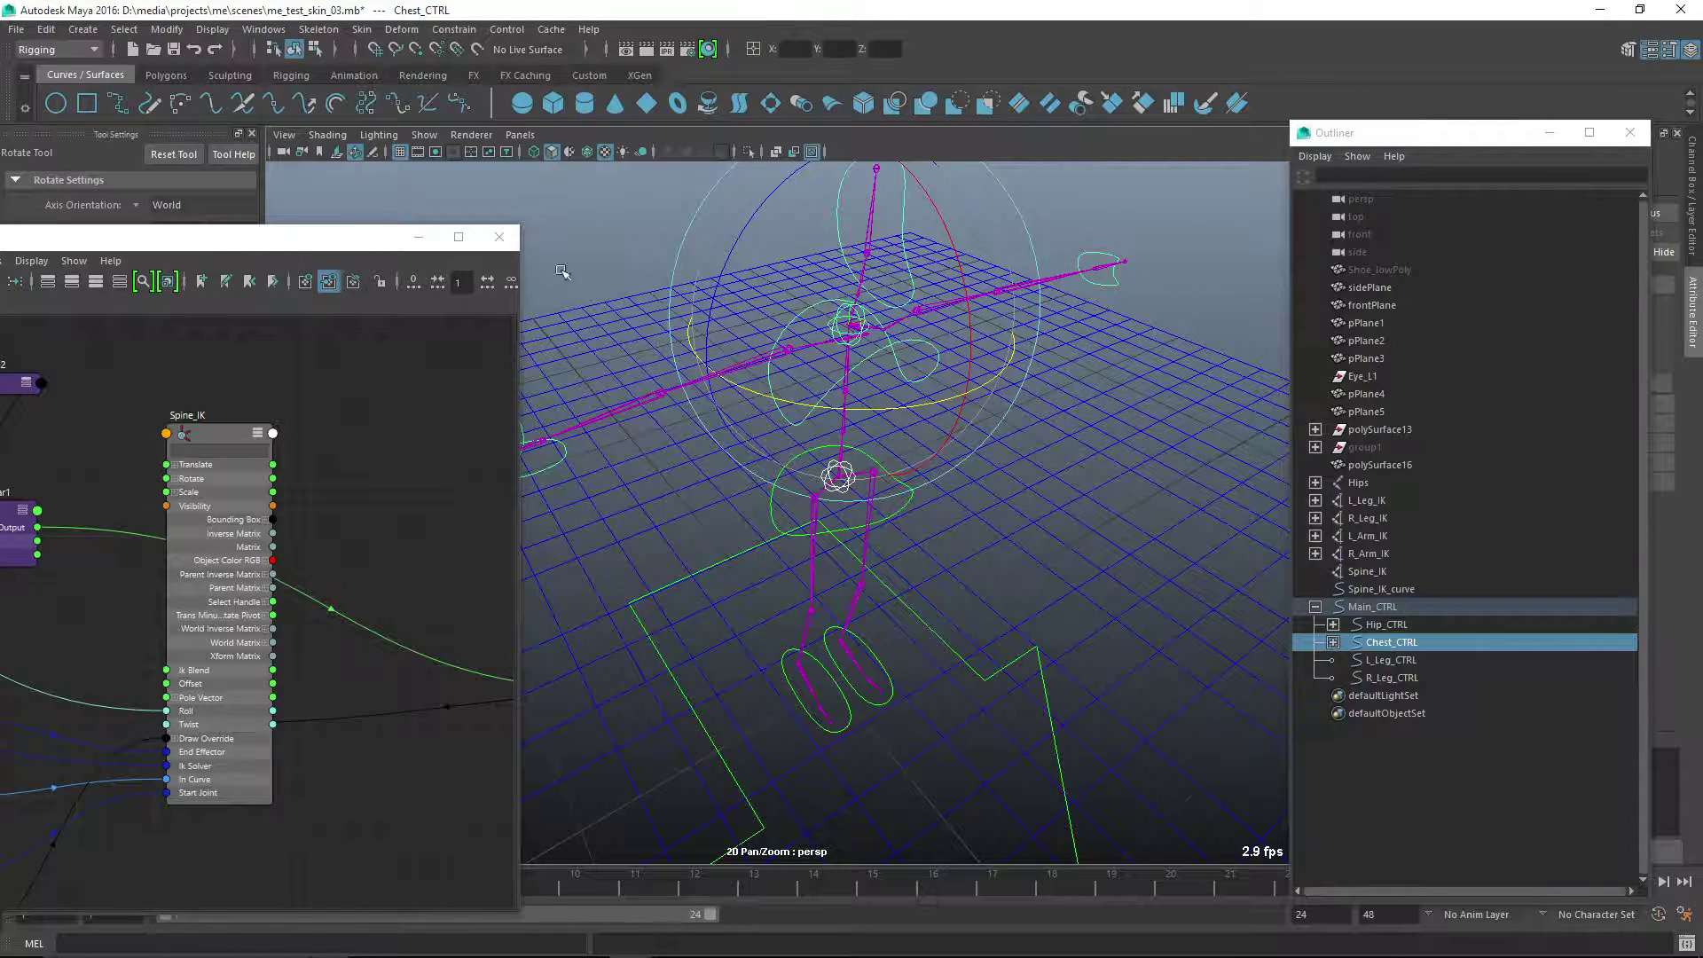
# - Switch to the Modeling menu set and set up the EP Curve Tool with a curve degree of 1 Linear
pyautogui.keyDown('alt'); pyautogui.moveTo(770, 661); pyautogui.dragTo(780, 578, button='middle'); pyautogui.keyUp('alt')
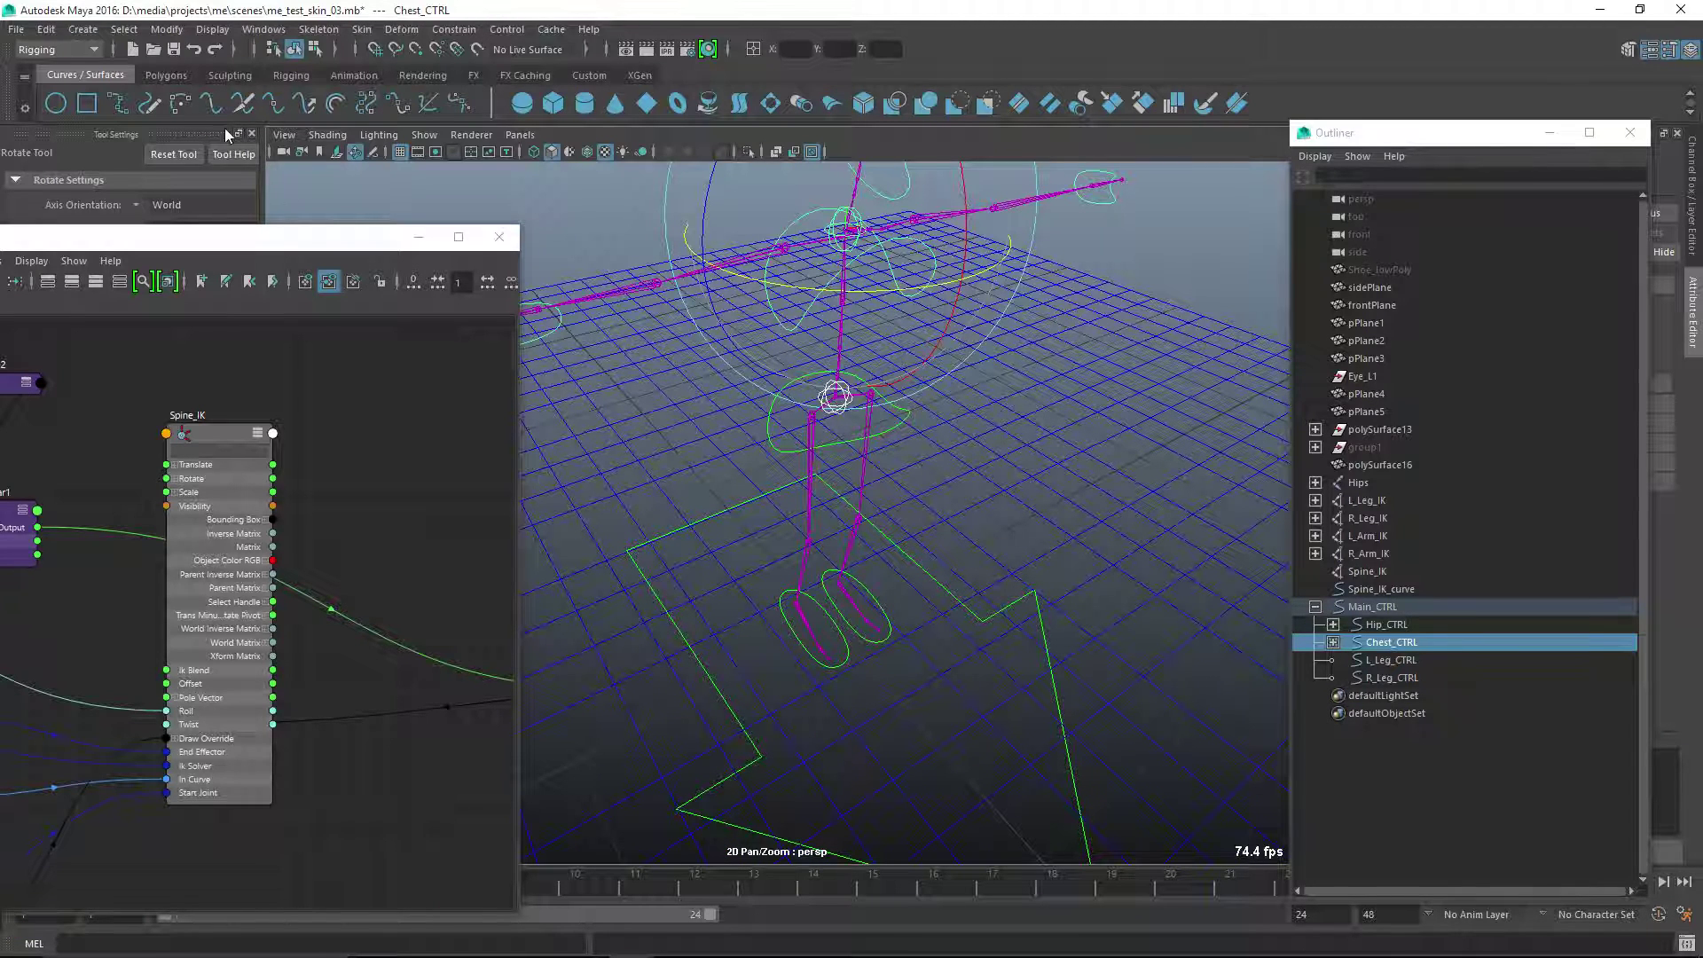
pyautogui.click(82, 48)
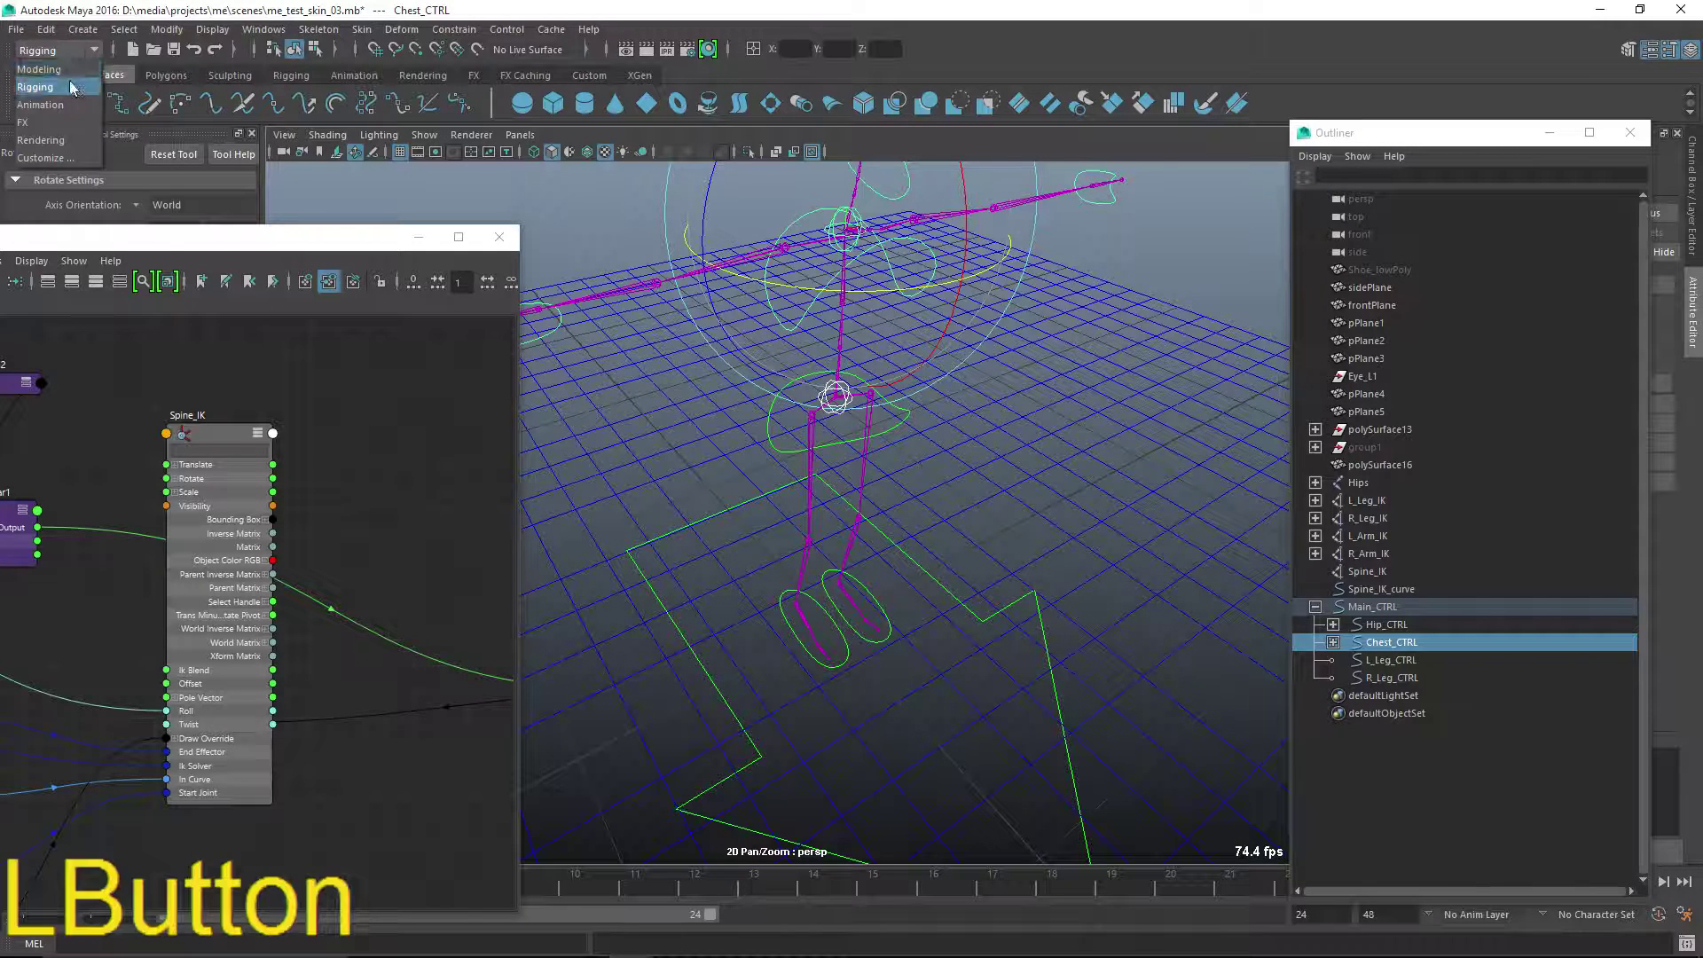
pyautogui.click(44, 68)
pyautogui.click(81, 29)
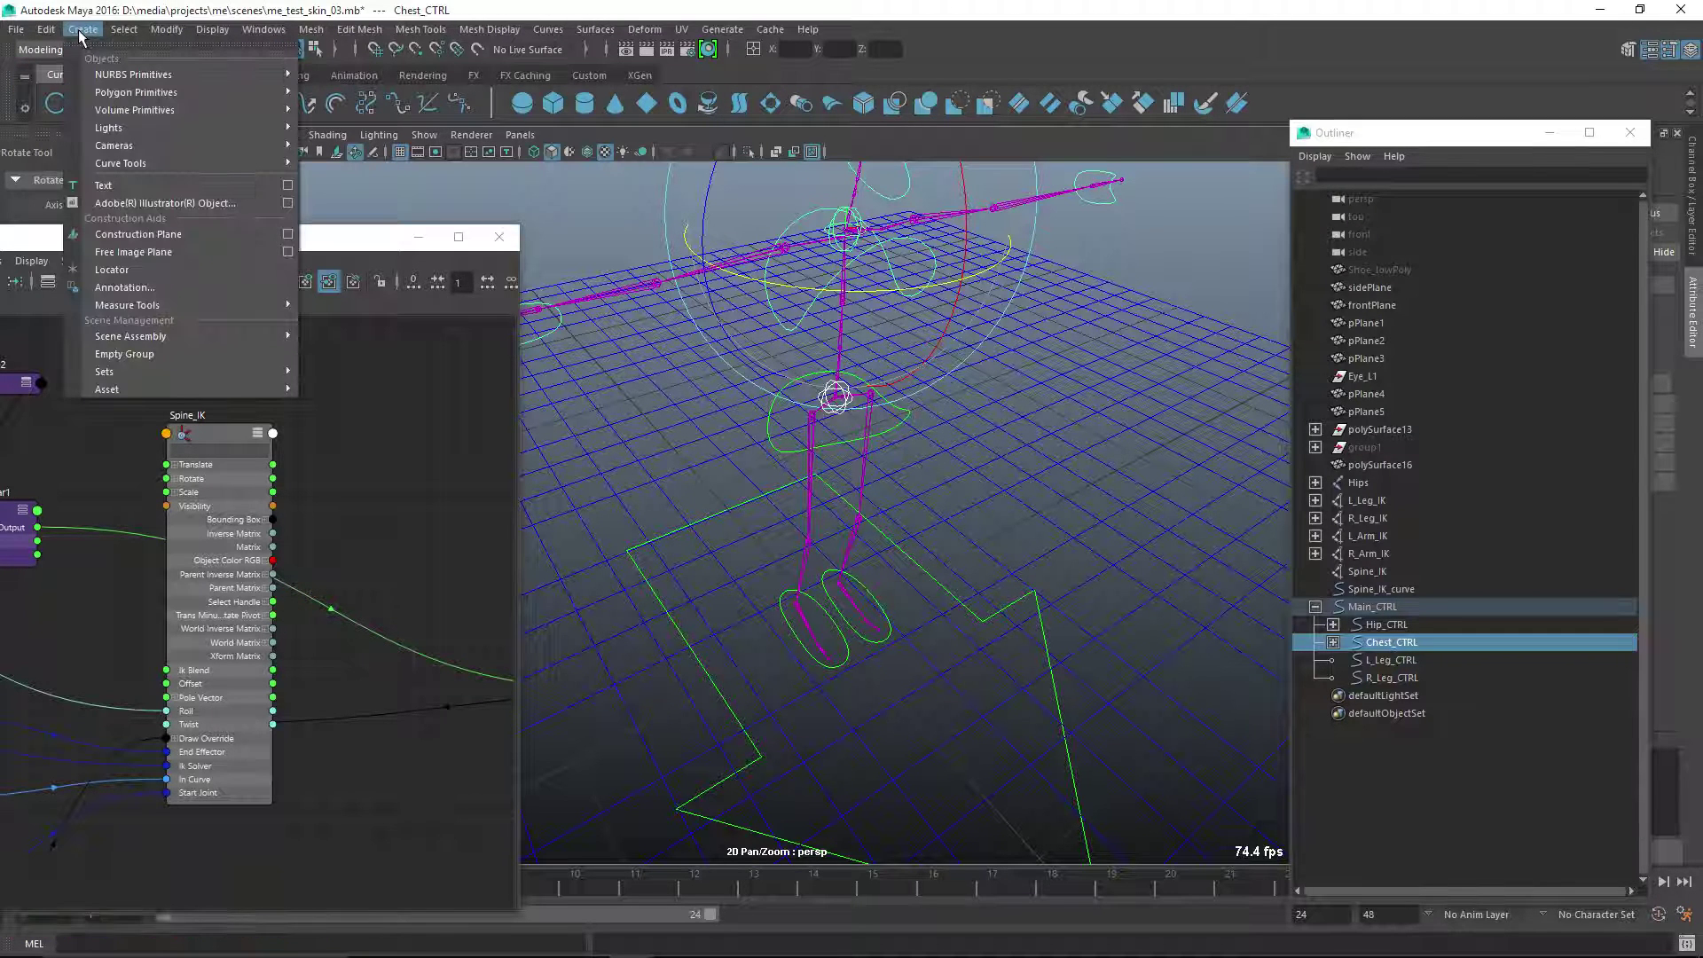
pyautogui.moveTo(135, 165)
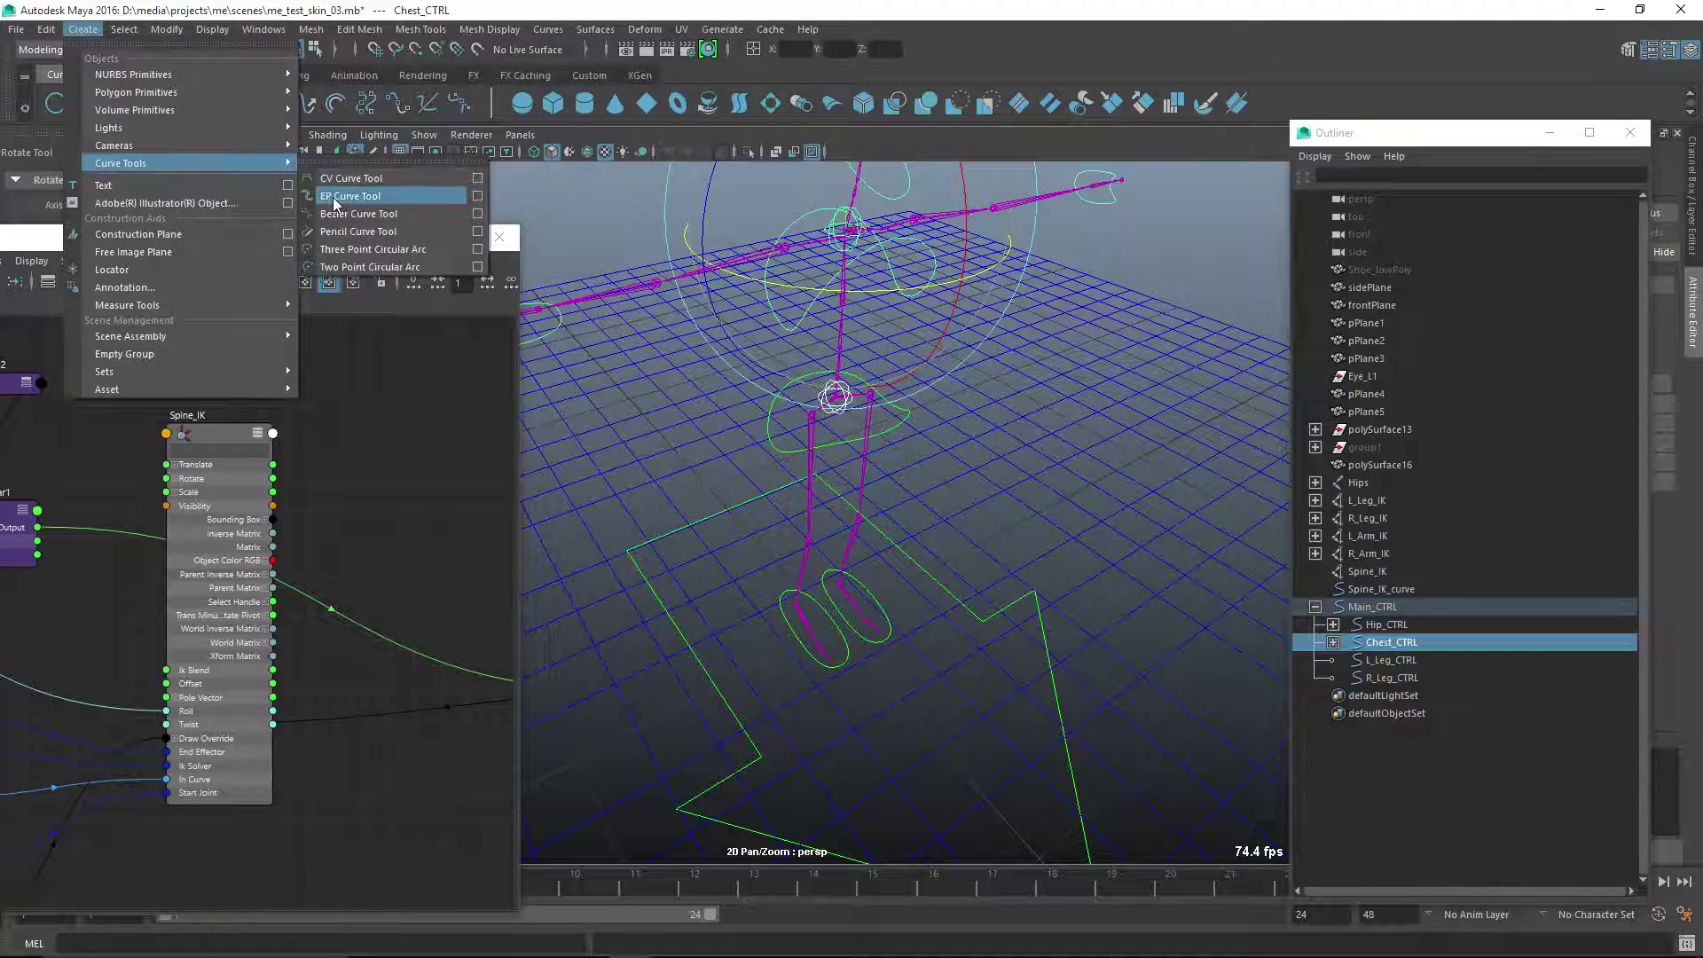
pyautogui.click(478, 196)
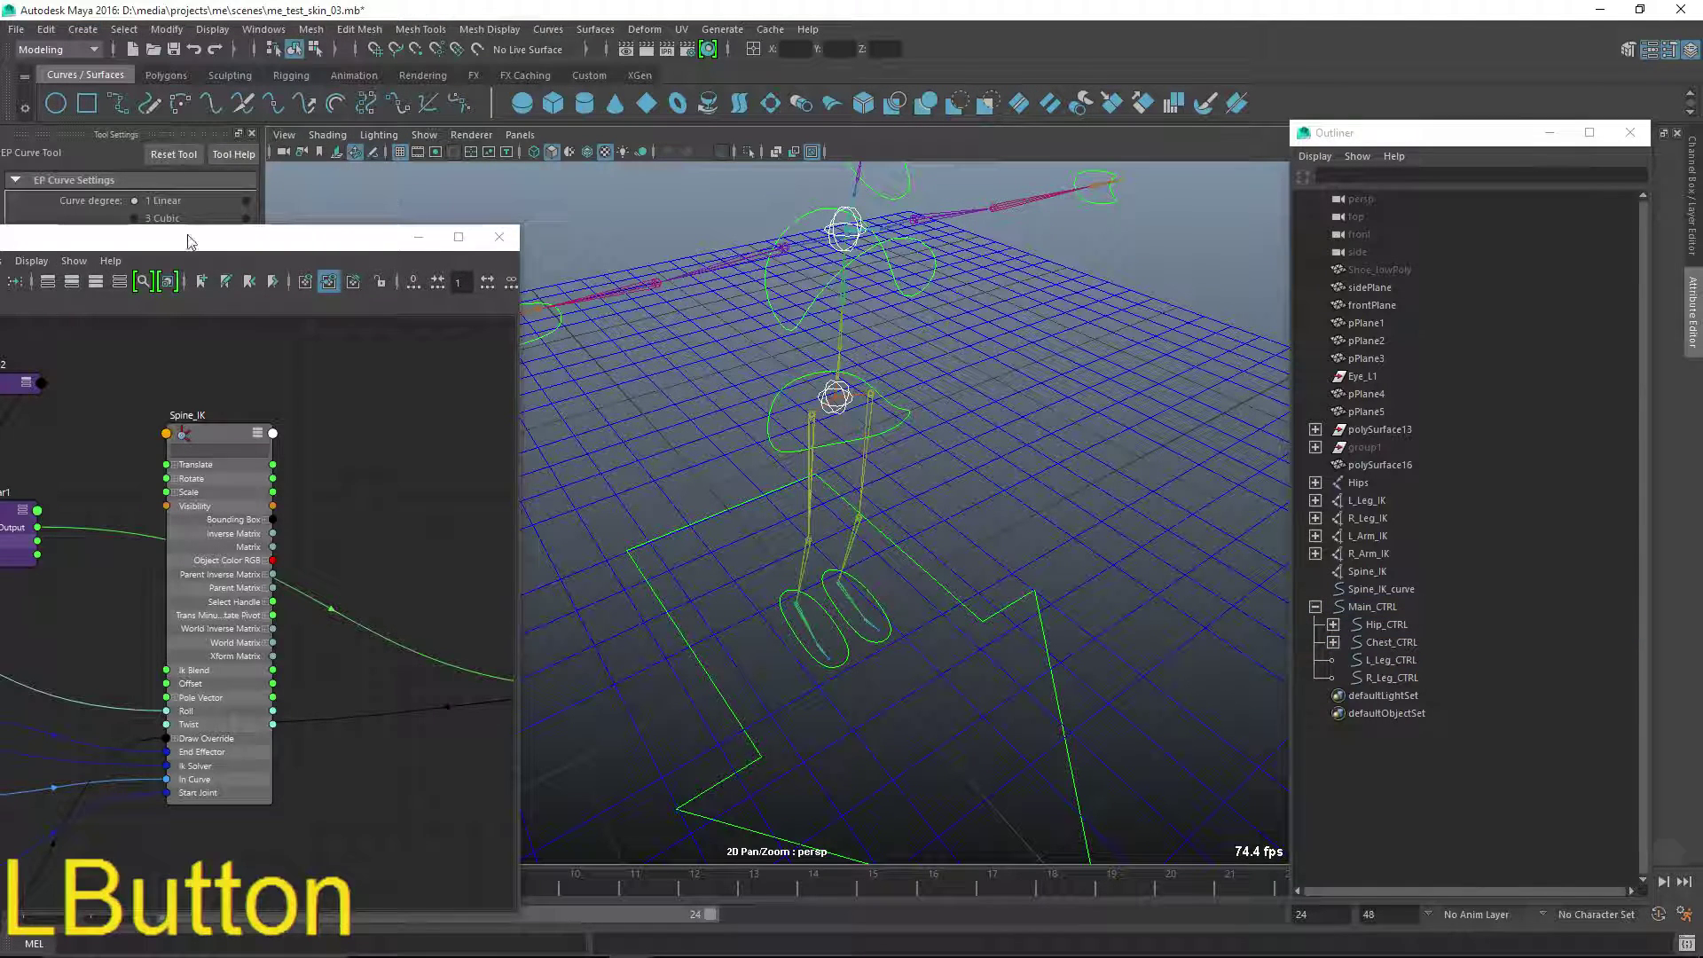
pyautogui.moveTo(188, 242); pyautogui.dragTo(162, 307)
pyautogui.click(138, 219)
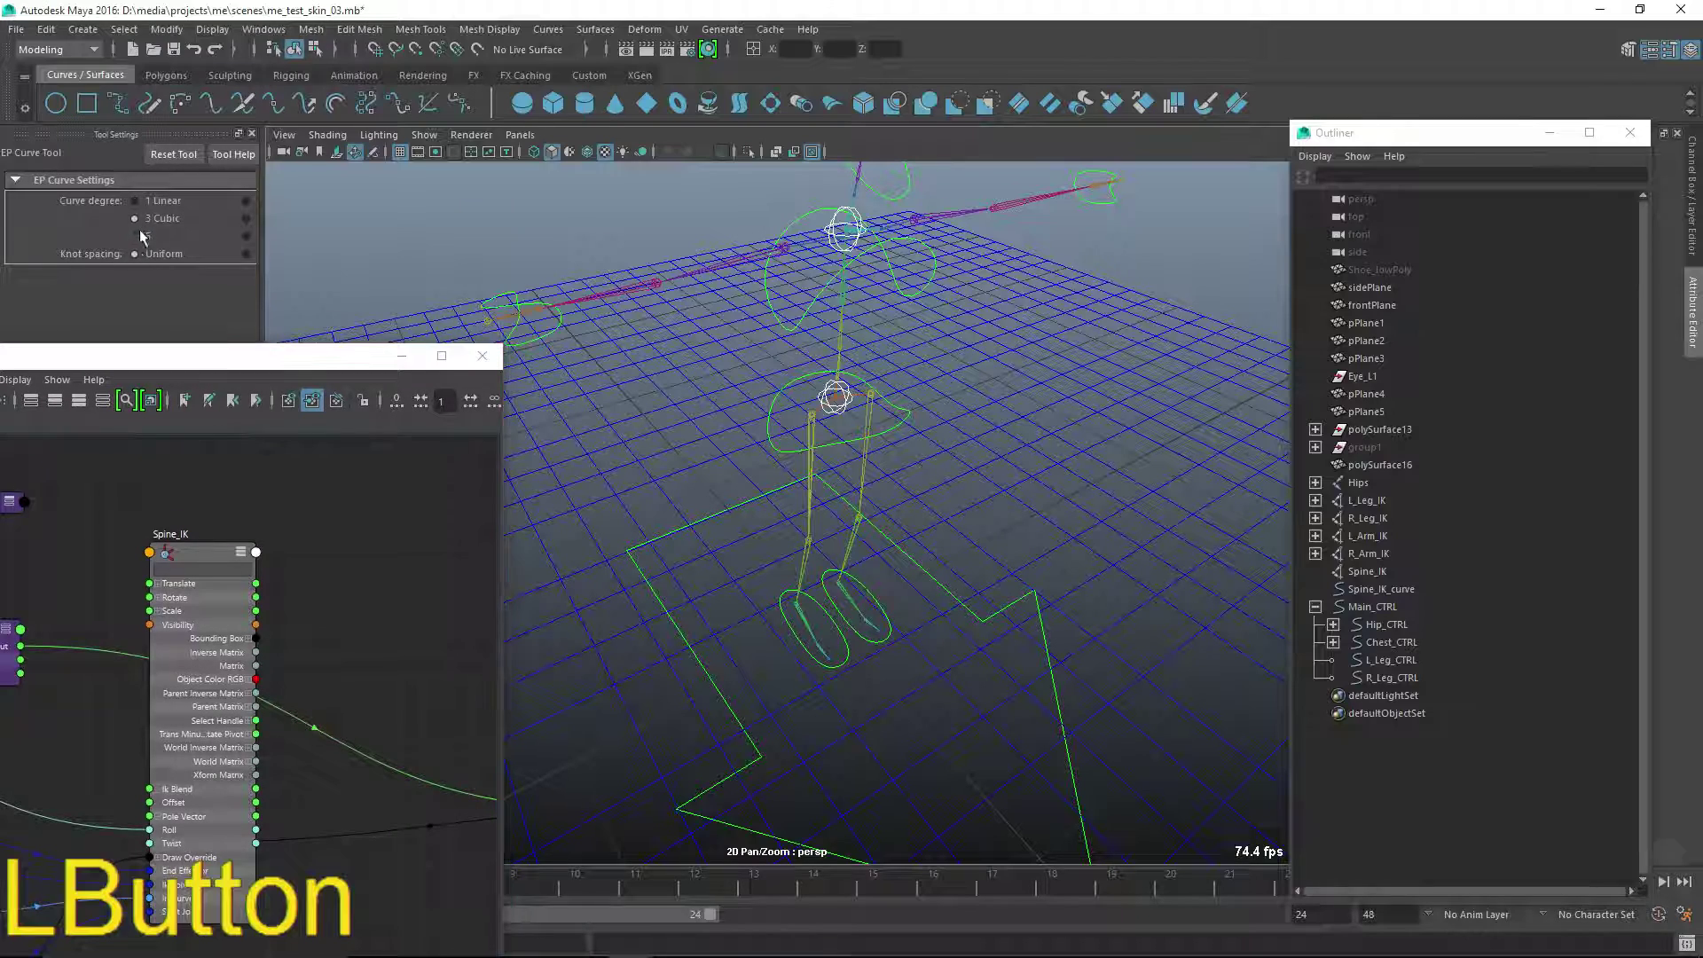
pyautogui.click(144, 200)
# - Draw a grid-snapped linear curve on the floor, tracing a square around both feet inside the main control
pyautogui.keyDown('alt'); pyautogui.moveTo(701, 497); pyautogui.dragTo(710, 559, button='right'); pyautogui.keyUp('alt')
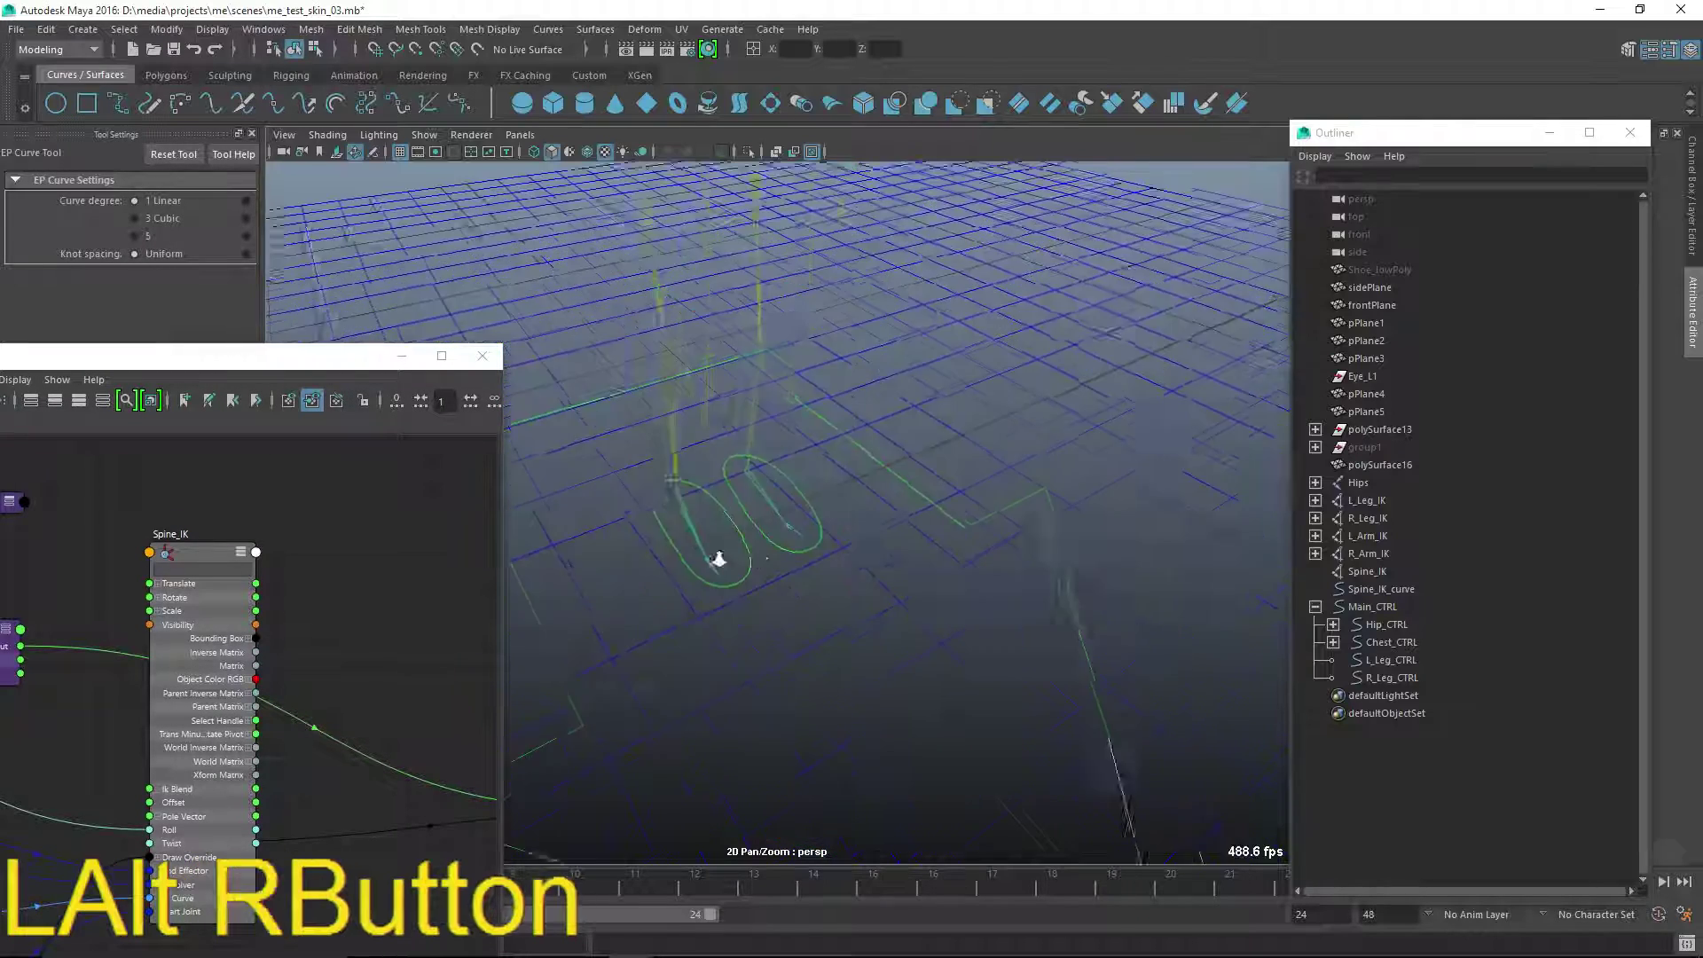
pyautogui.keyDown('alt'); pyautogui.moveTo(711, 559); pyautogui.dragTo(701, 532, button='middle'); pyautogui.keyUp('alt')
pyautogui.keyDown('alt'); pyautogui.moveTo(701, 532); pyautogui.dragTo(696, 514); pyautogui.keyUp('alt')
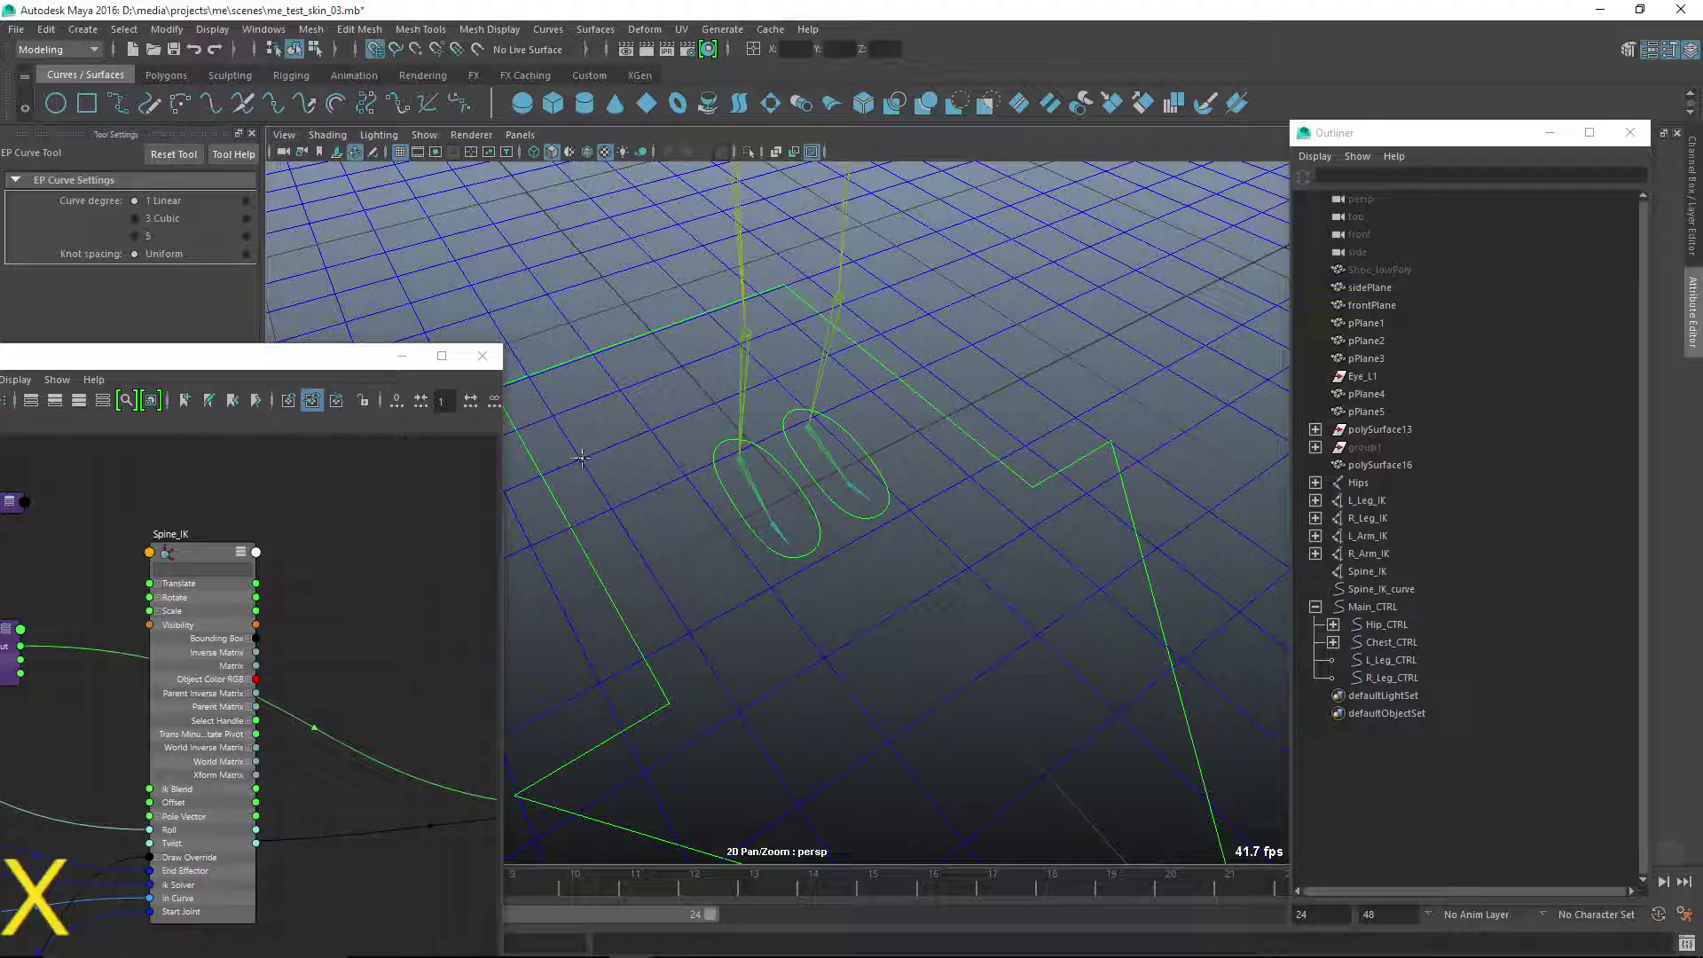
pyautogui.click(581, 458)
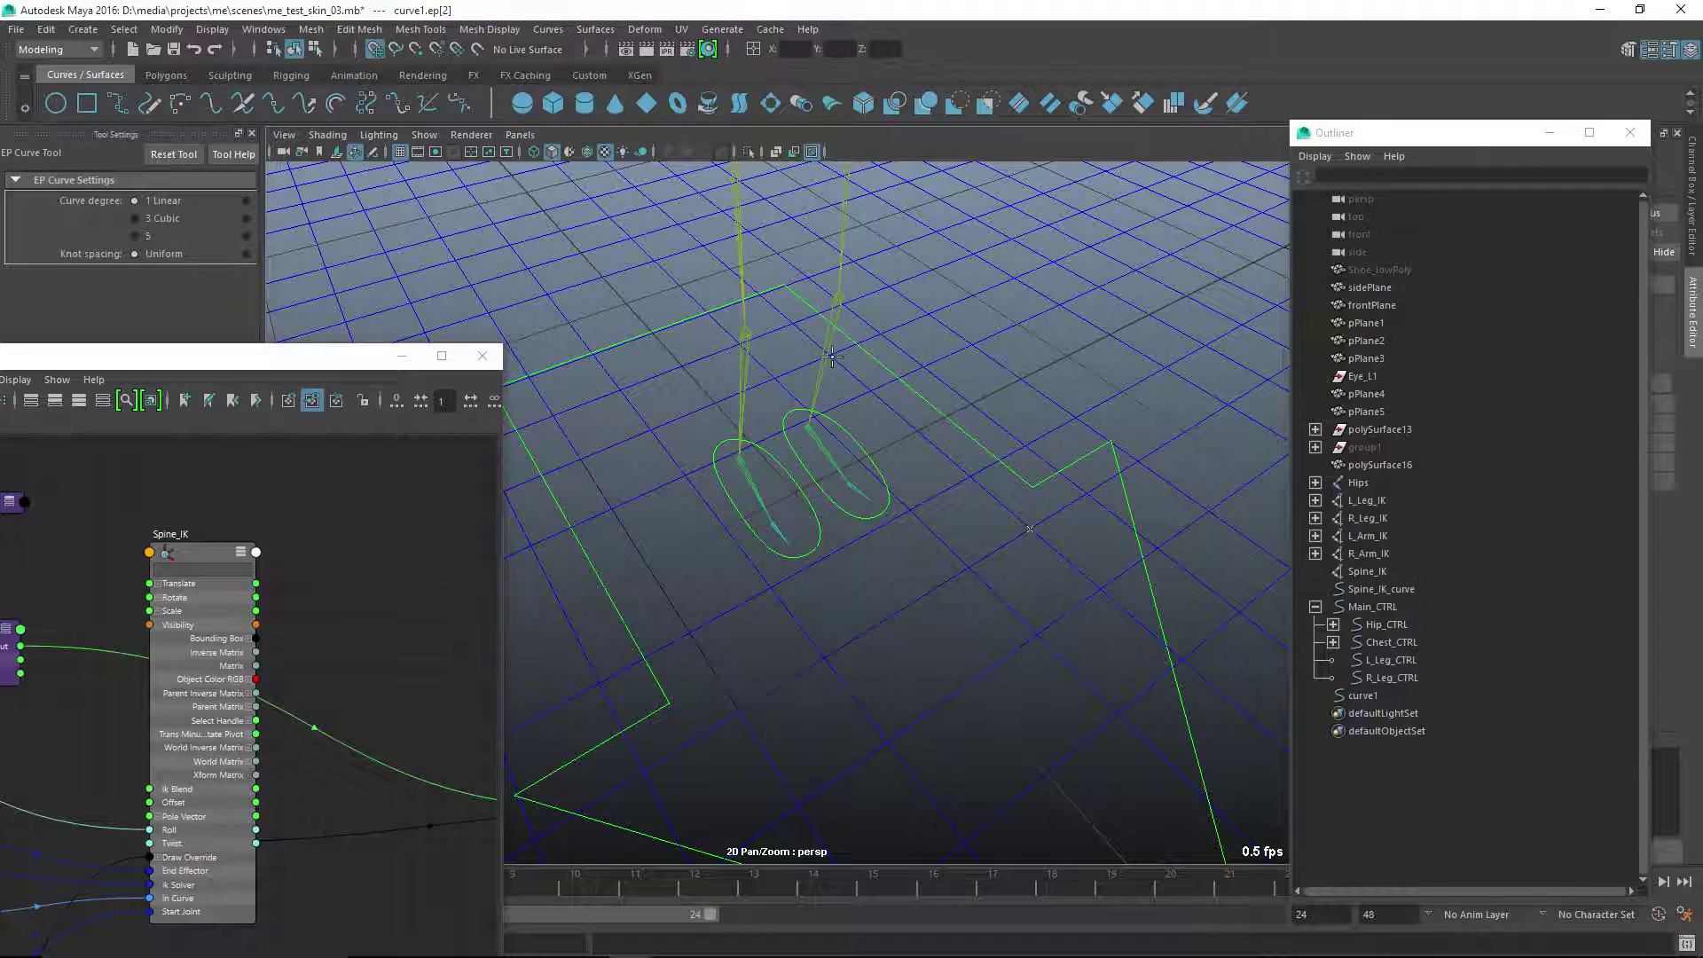
pyautogui.keyDown('alt'); pyautogui.moveTo(861, 450); pyautogui.dragTo(901, 464); pyautogui.keyUp('alt')
pyautogui.press('w')
# - Close the square curve around the feet with Open/Close
pyautogui.keyDown('alt'); pyautogui.moveTo(901, 464); pyautogui.dragTo(916, 536, button='middle'); pyautogui.keyUp('alt')
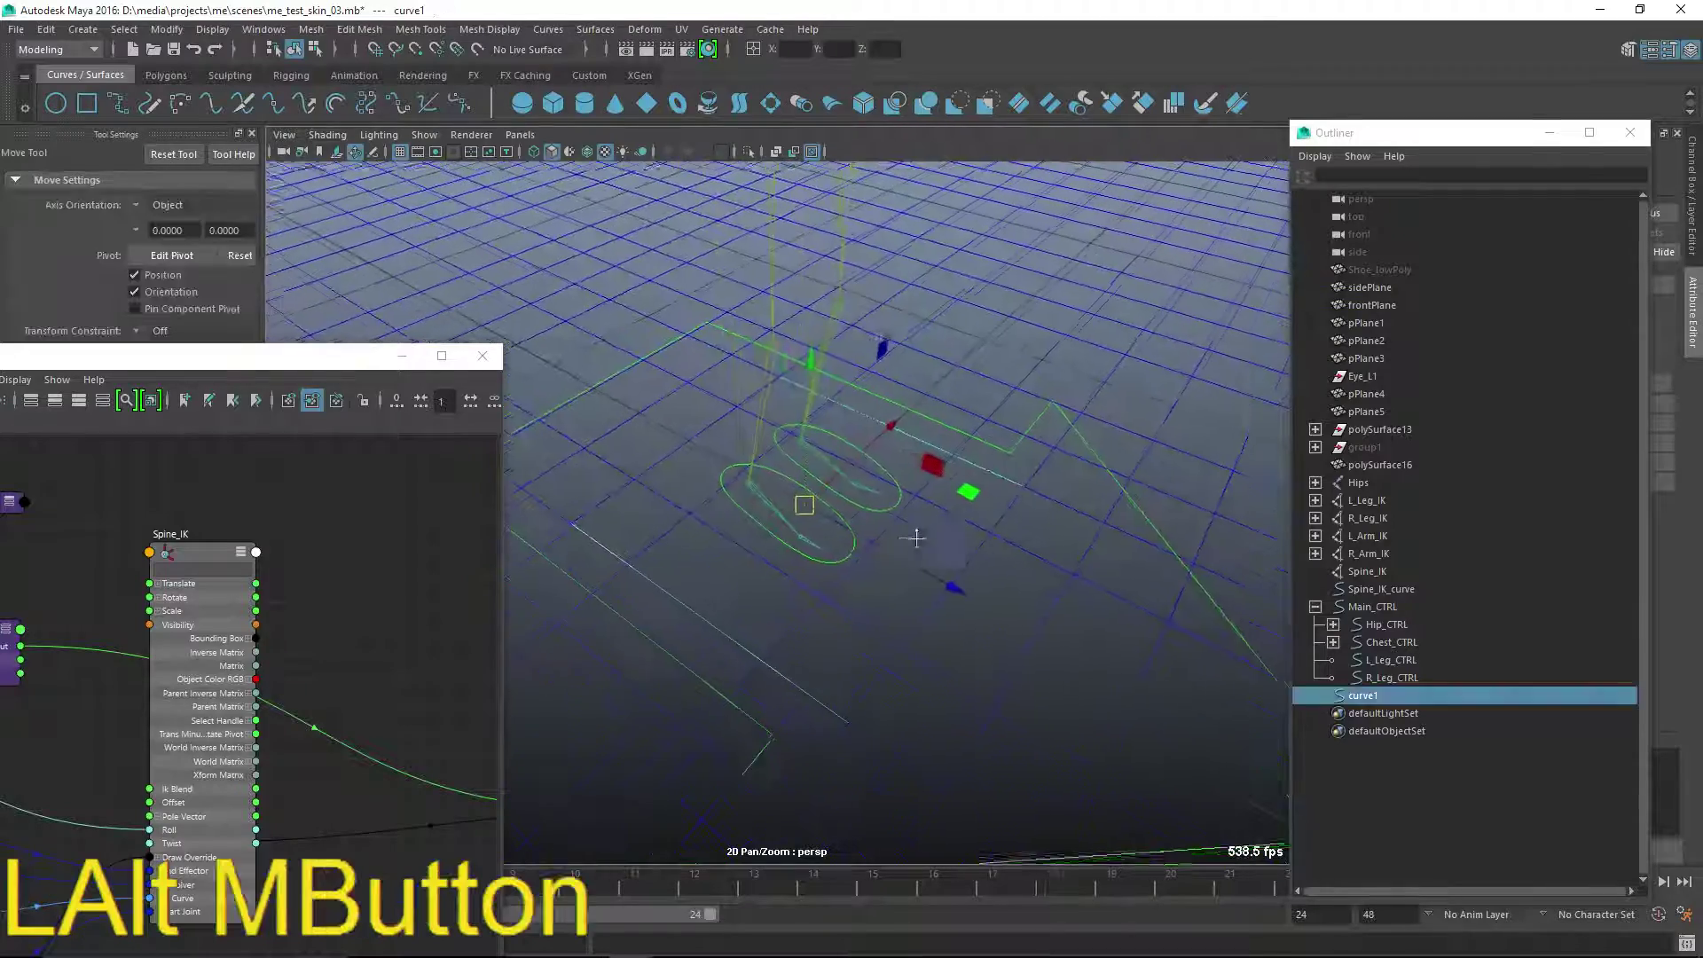
pyautogui.keyDown('alt'); pyautogui.moveTo(916, 535); pyautogui.dragTo(842, 541); pyautogui.keyUp('alt')
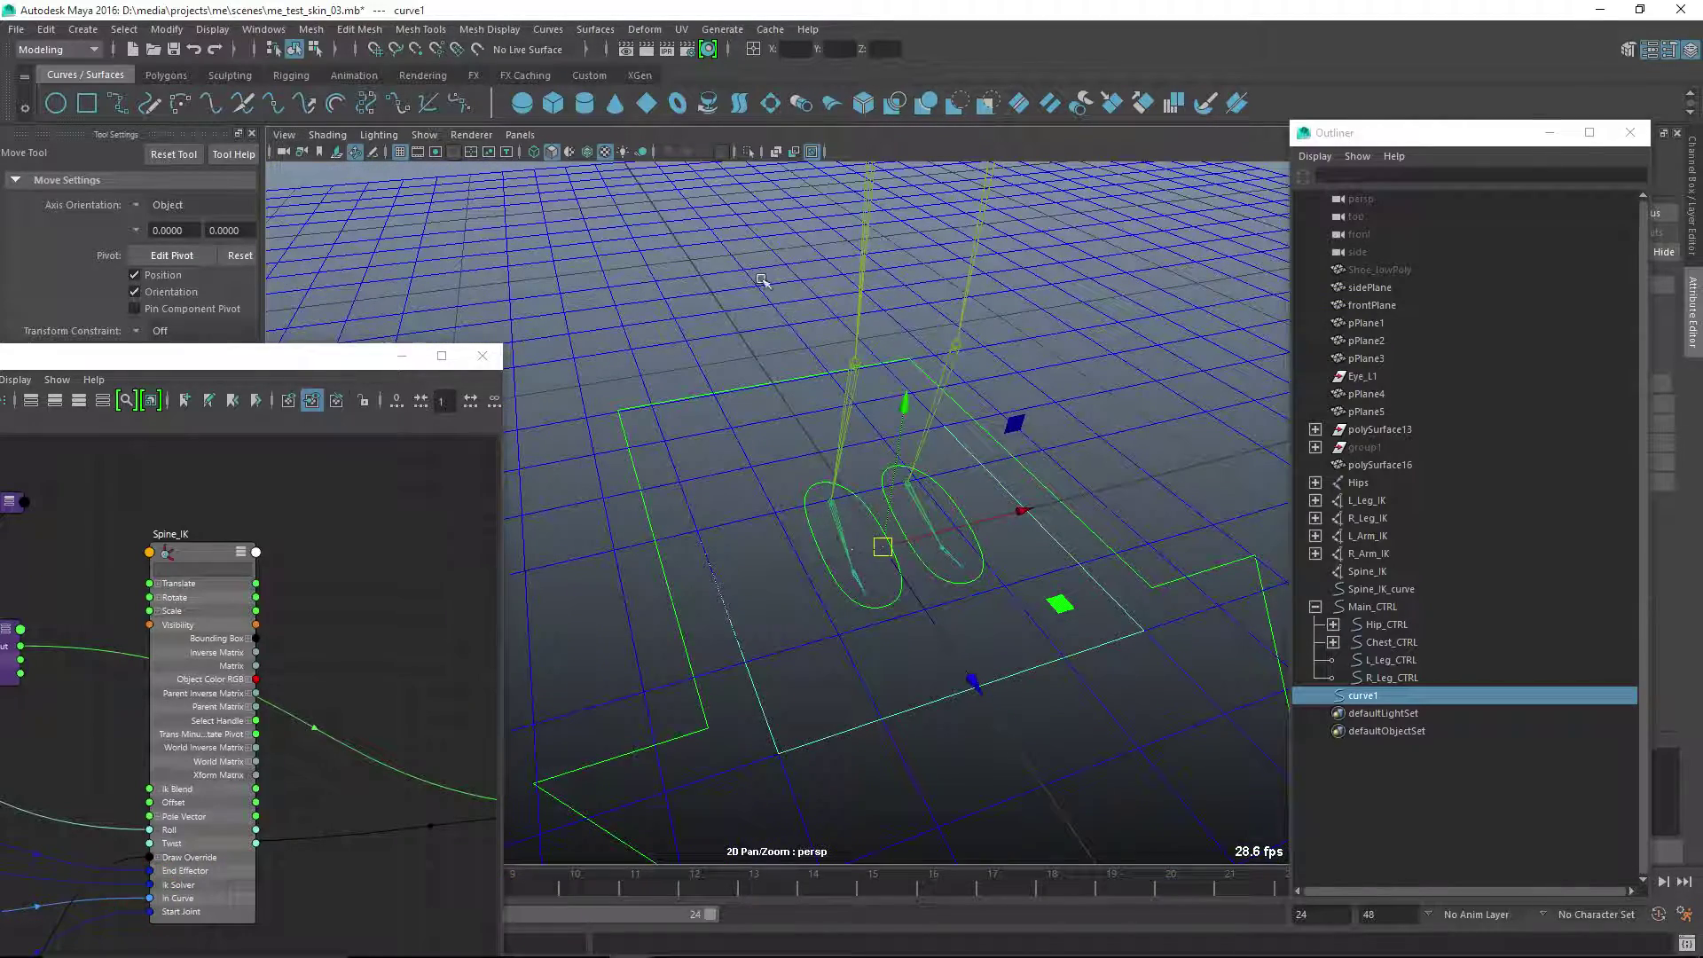
pyautogui.click(94, 49)
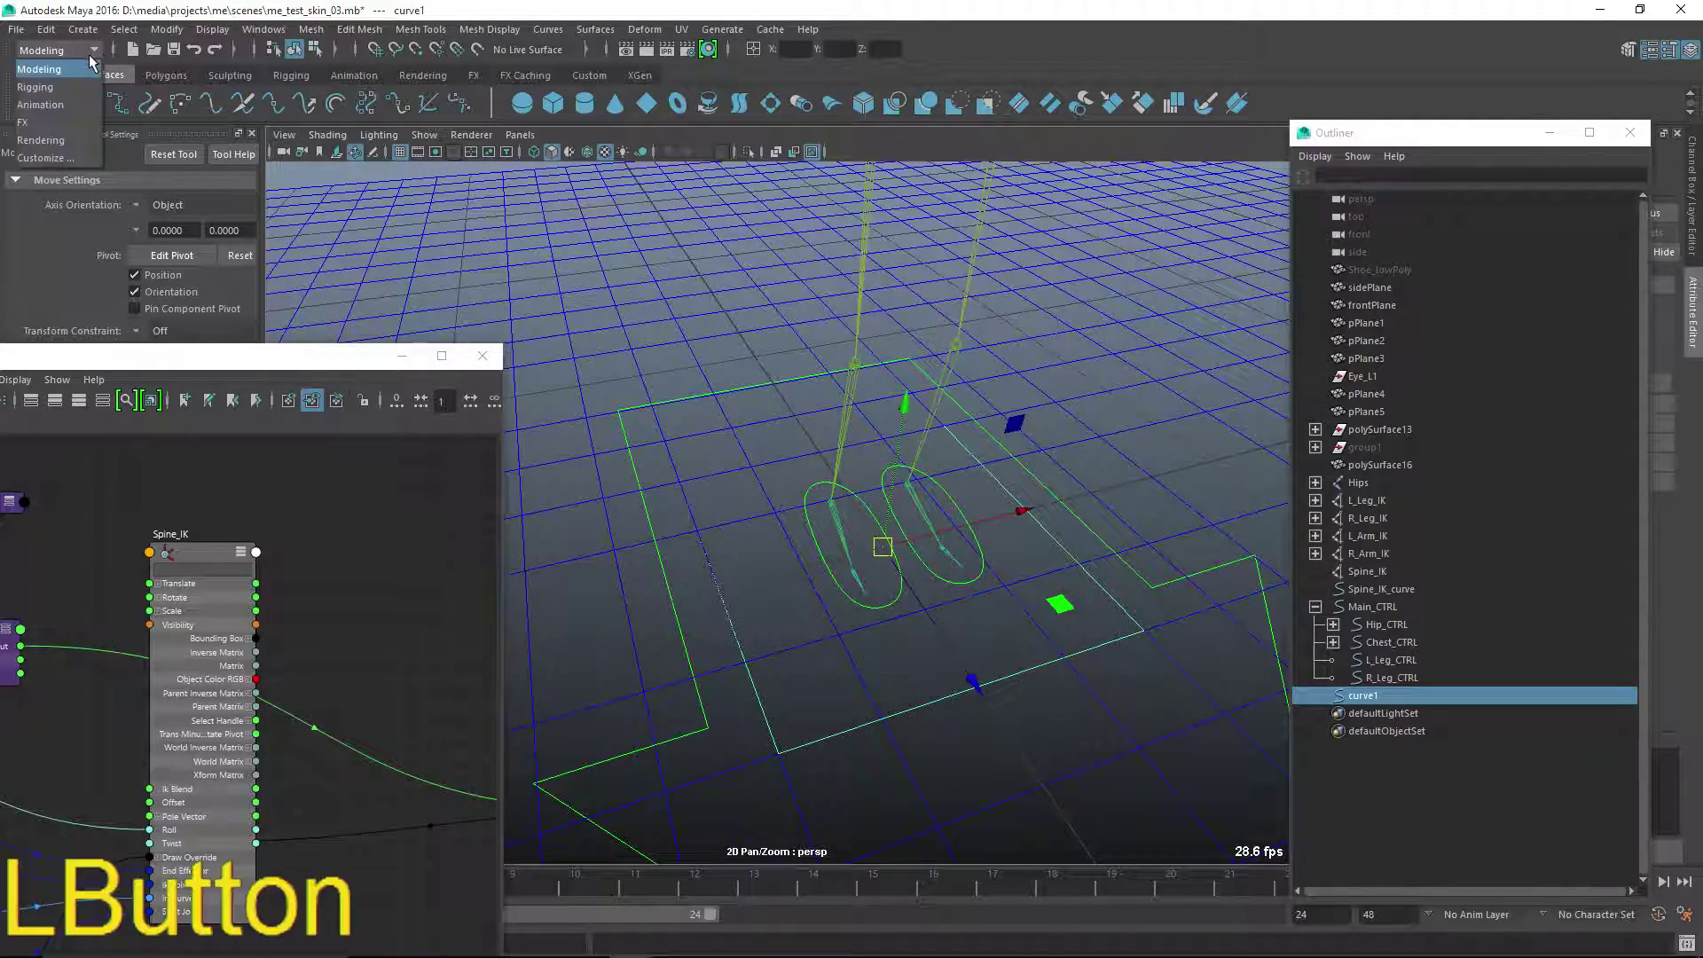
pyautogui.click(99, 59)
pyautogui.click(543, 32)
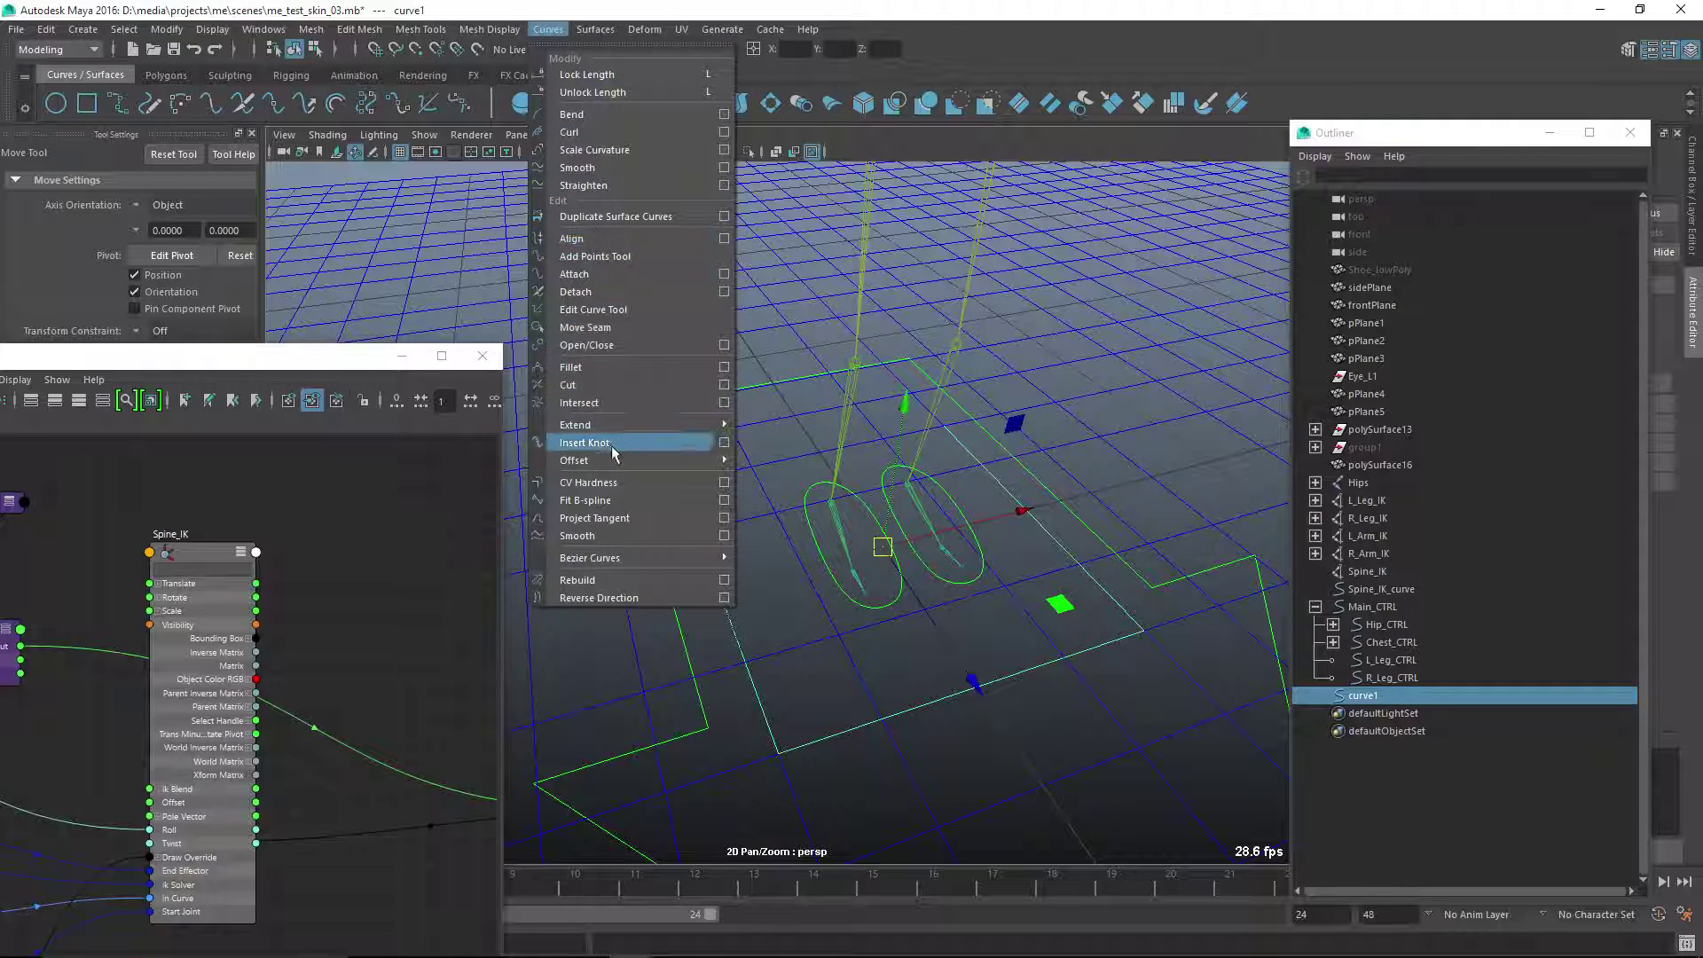
pyautogui.click(612, 345)
# - Snap the square curve up to the hip joint and scale it so it surrounds Hip_CTRL
pyautogui.keyDown('alt'); pyautogui.moveTo(942, 566); pyautogui.dragTo(851, 487); pyautogui.keyUp('alt')
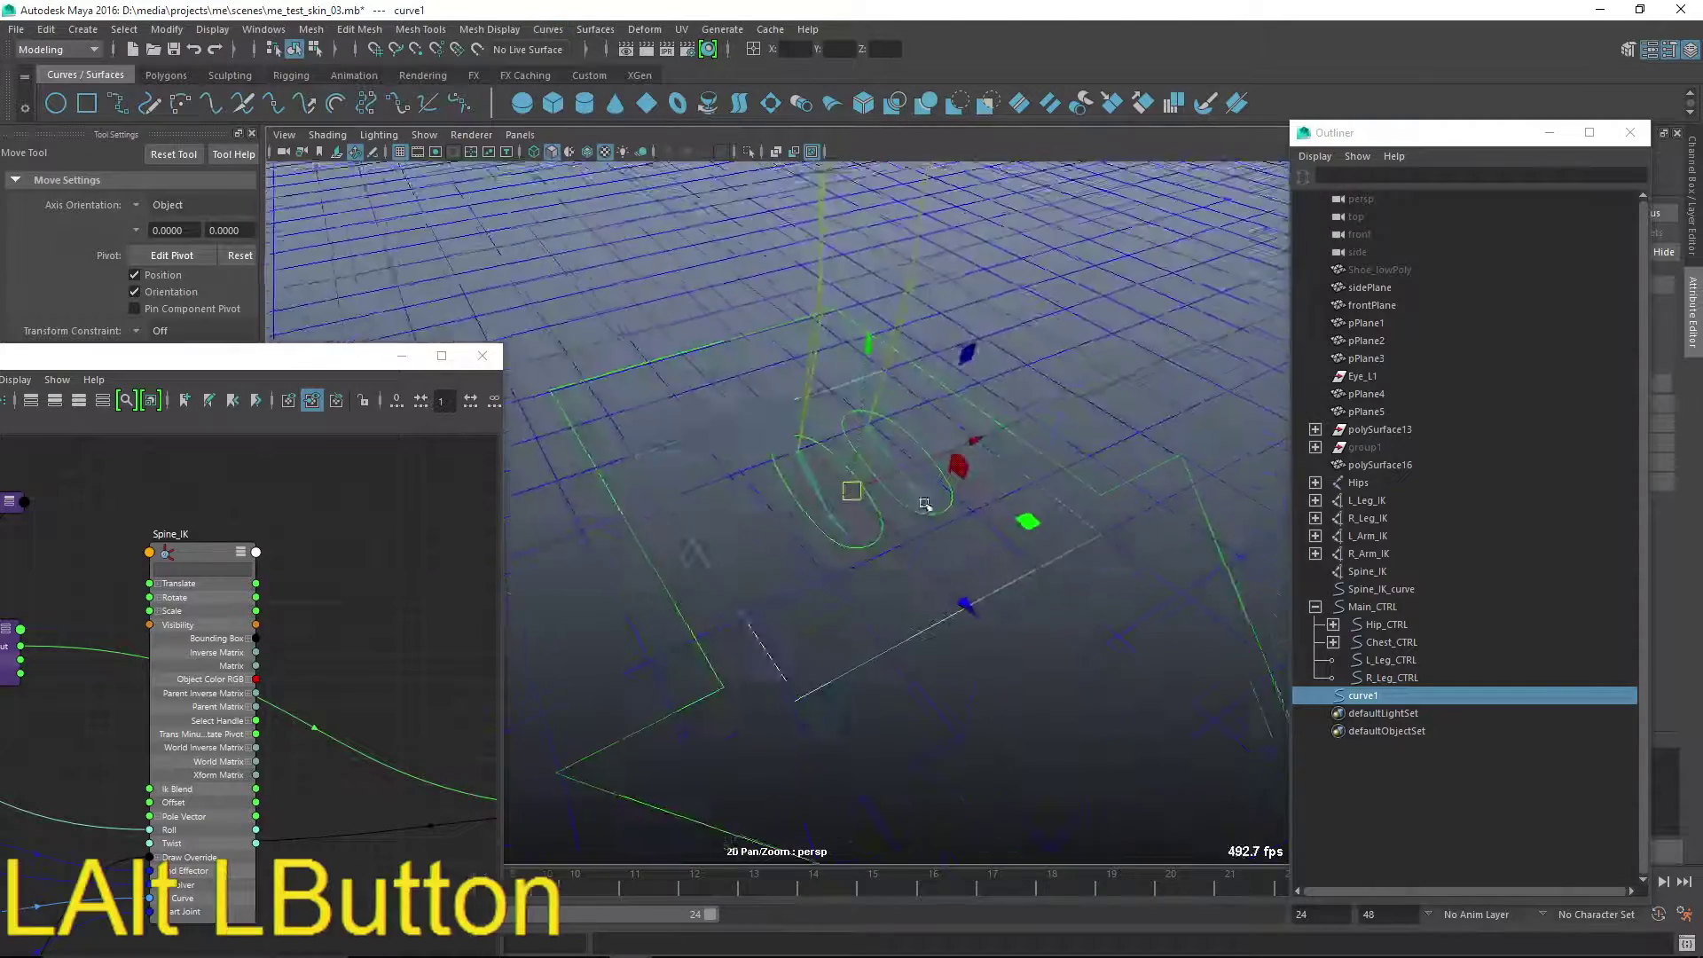
pyautogui.keyDown('alt'); pyautogui.moveTo(851, 487); pyautogui.dragTo(833, 559, button='right'); pyautogui.keyUp('alt')
pyautogui.keyDown('alt'); pyautogui.moveTo(833, 559); pyautogui.dragTo(829, 609, button='middle'); pyautogui.keyUp('alt')
pyautogui.keyDown('alt'); pyautogui.moveTo(829, 609); pyautogui.dragTo(914, 554); pyautogui.keyUp('alt')
pyautogui.press('v')
pyautogui.press('r')
pyautogui.keyDown('alt'); pyautogui.moveTo(913, 554); pyautogui.dragTo(873, 629, button='right'); pyautogui.keyUp('alt')
pyautogui.moveTo(874, 630)
pyautogui.keyDown('alt'); pyautogui.mouseDown()
pyautogui.moveTo(754, 618)
pyautogui.moveTo(803, 590)
pyautogui.moveTo(859, 620)
pyautogui.mouseUp(); pyautogui.keyUp('alt')
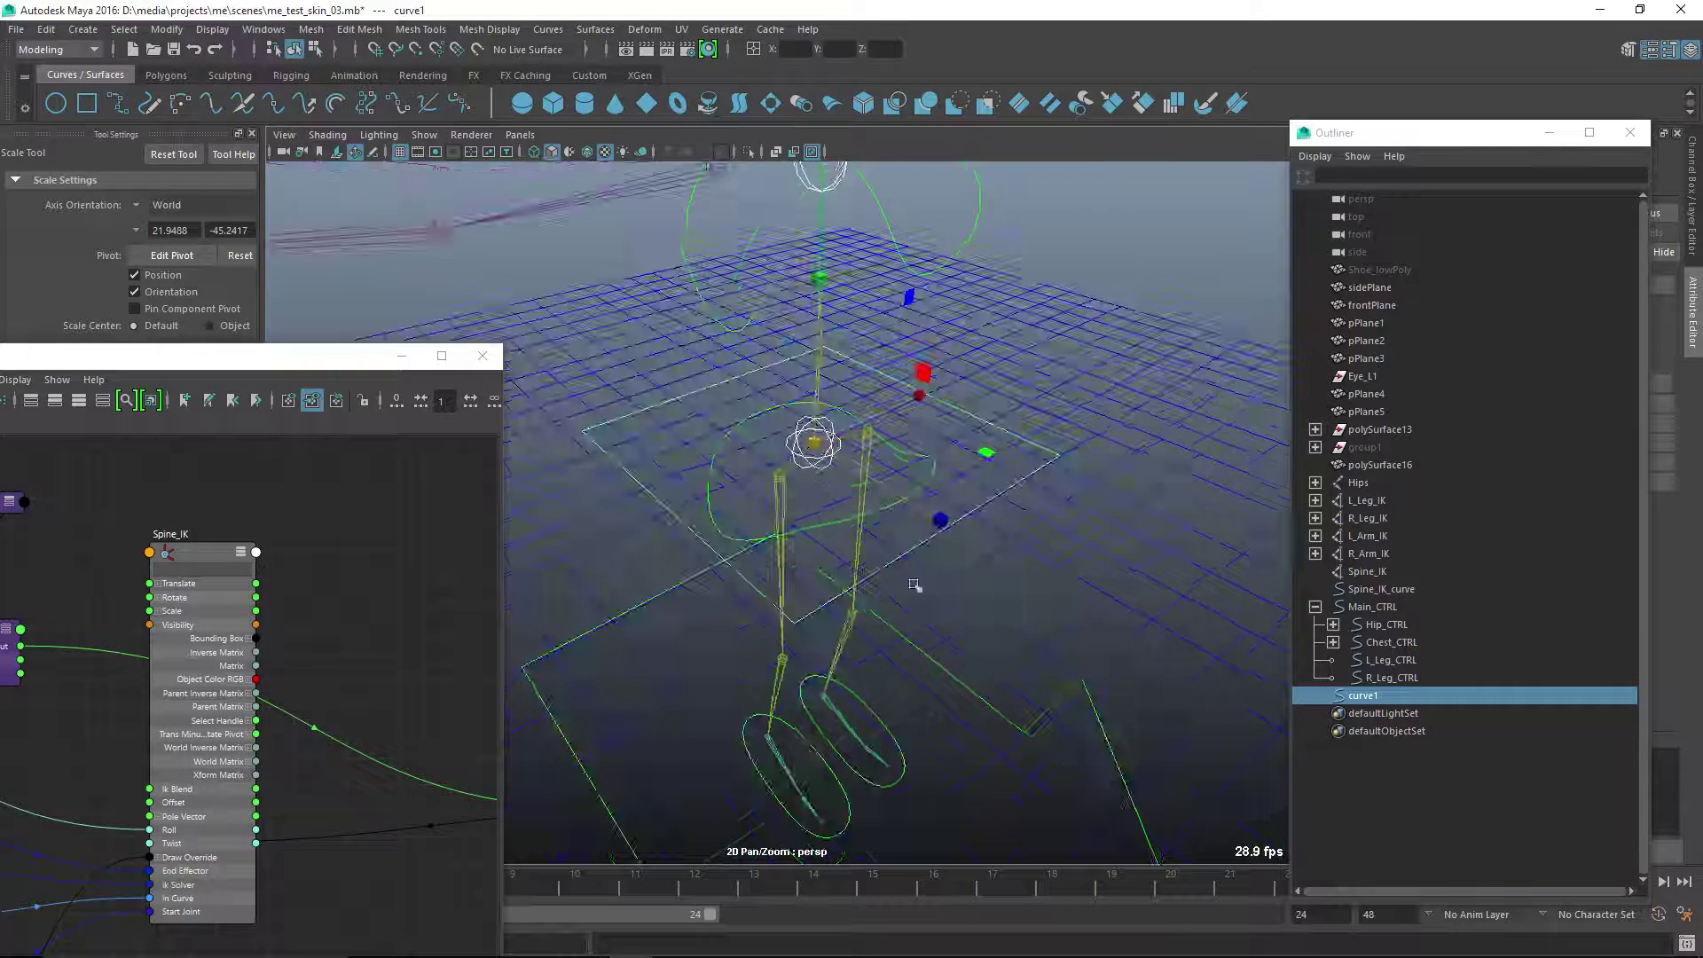
# - Rename the square curve to torso_CTRL in the Outliner
pyautogui.doubleClick(1366, 696)
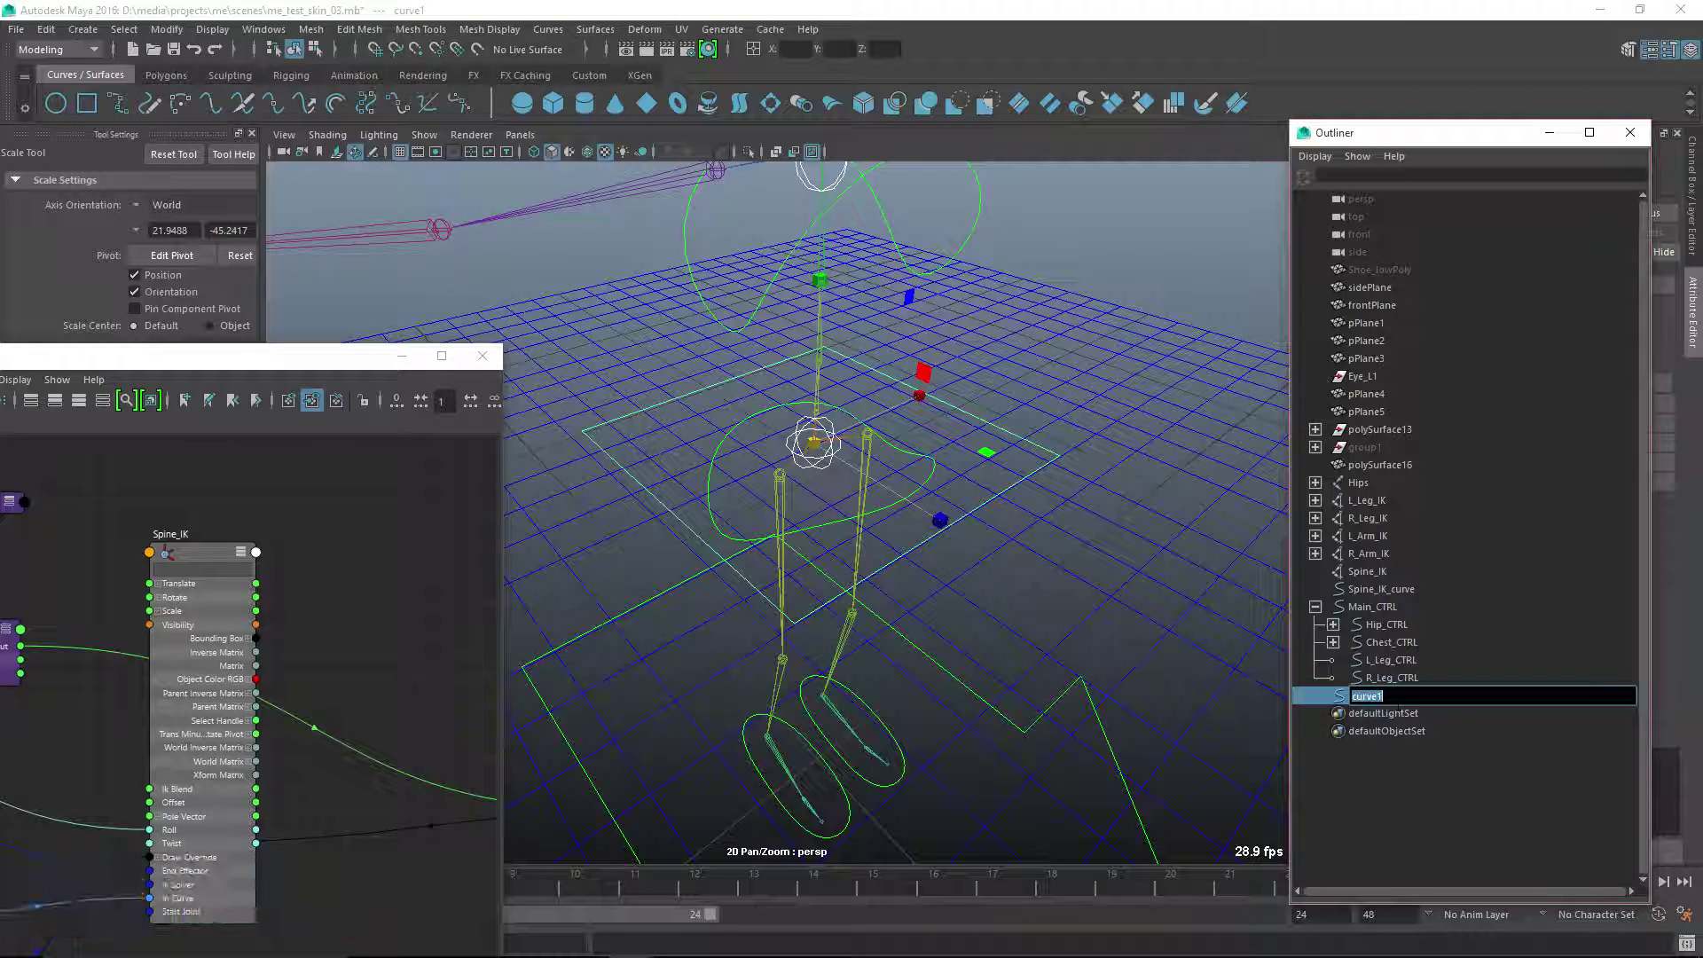
pyautogui.write('torson')
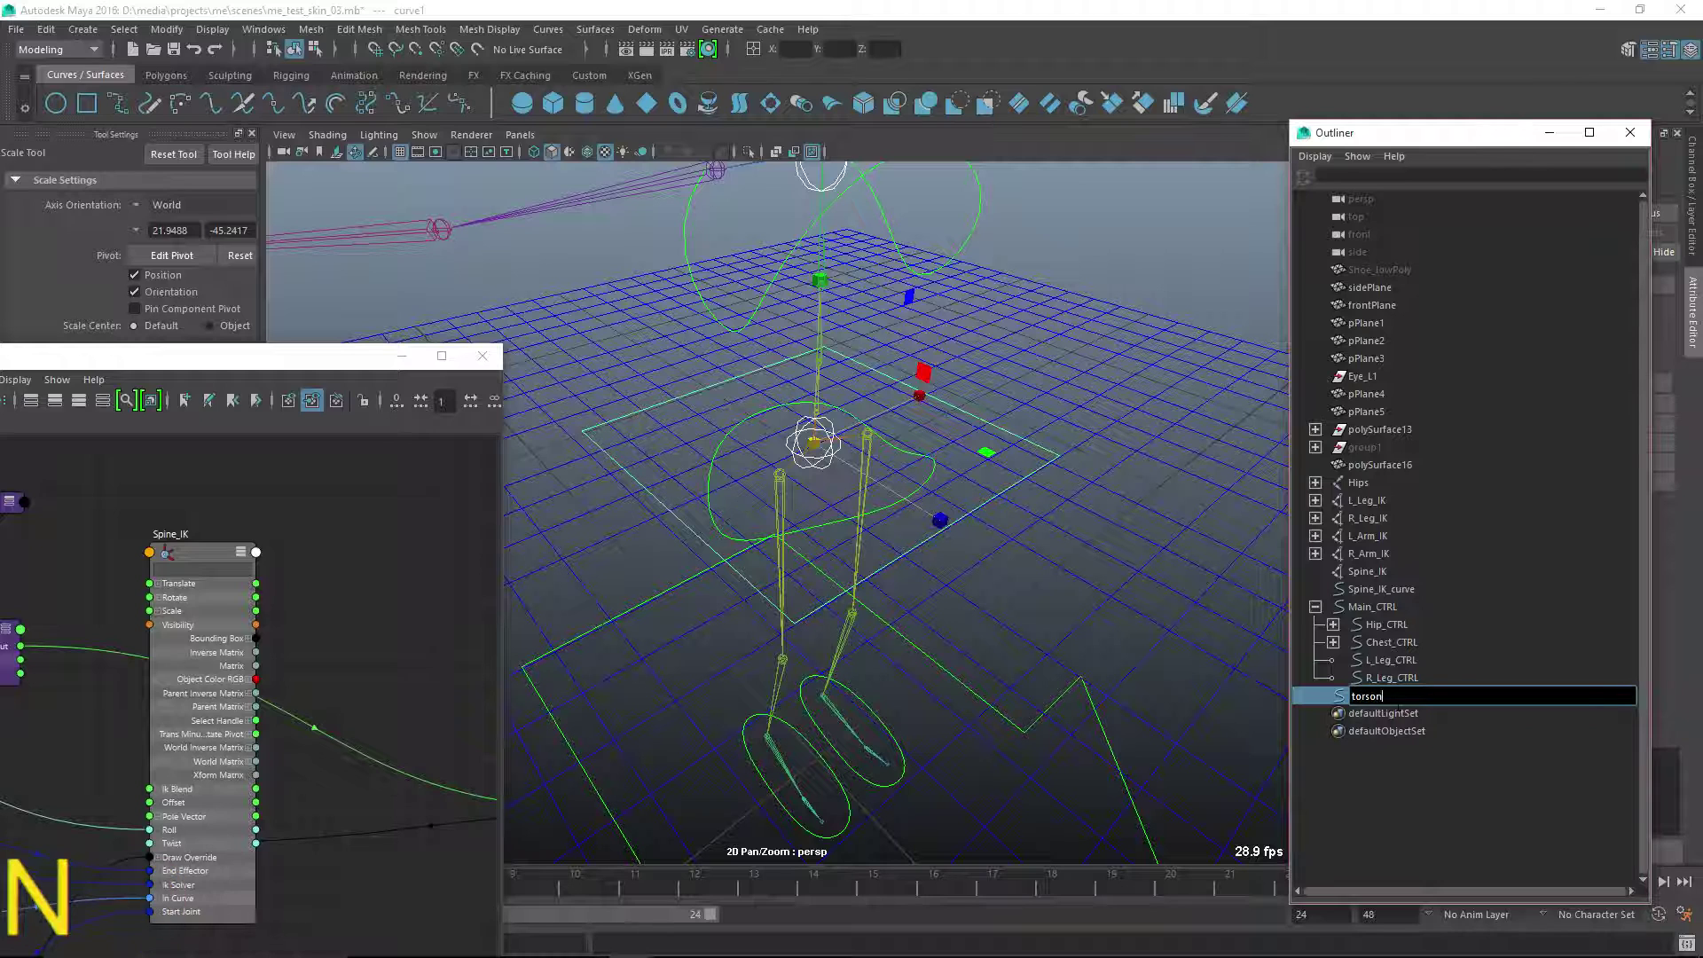
pyautogui.press('BackSpace')
pyautogui.write('_CTRL')
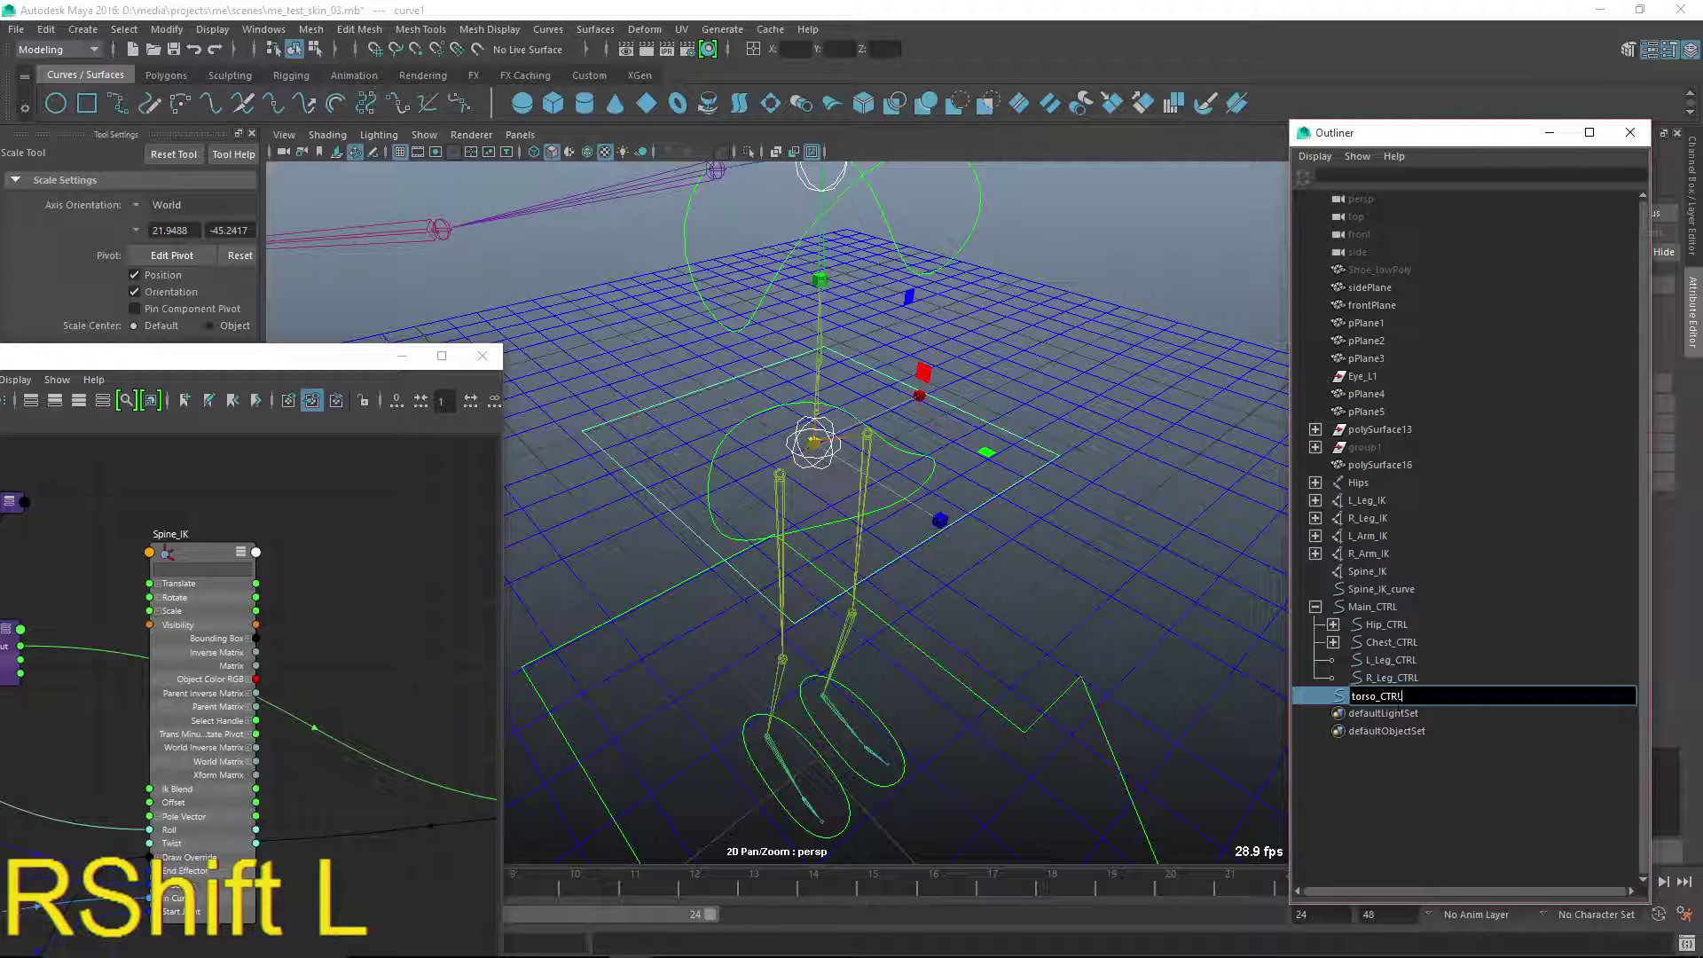
pyautogui.press('Return')
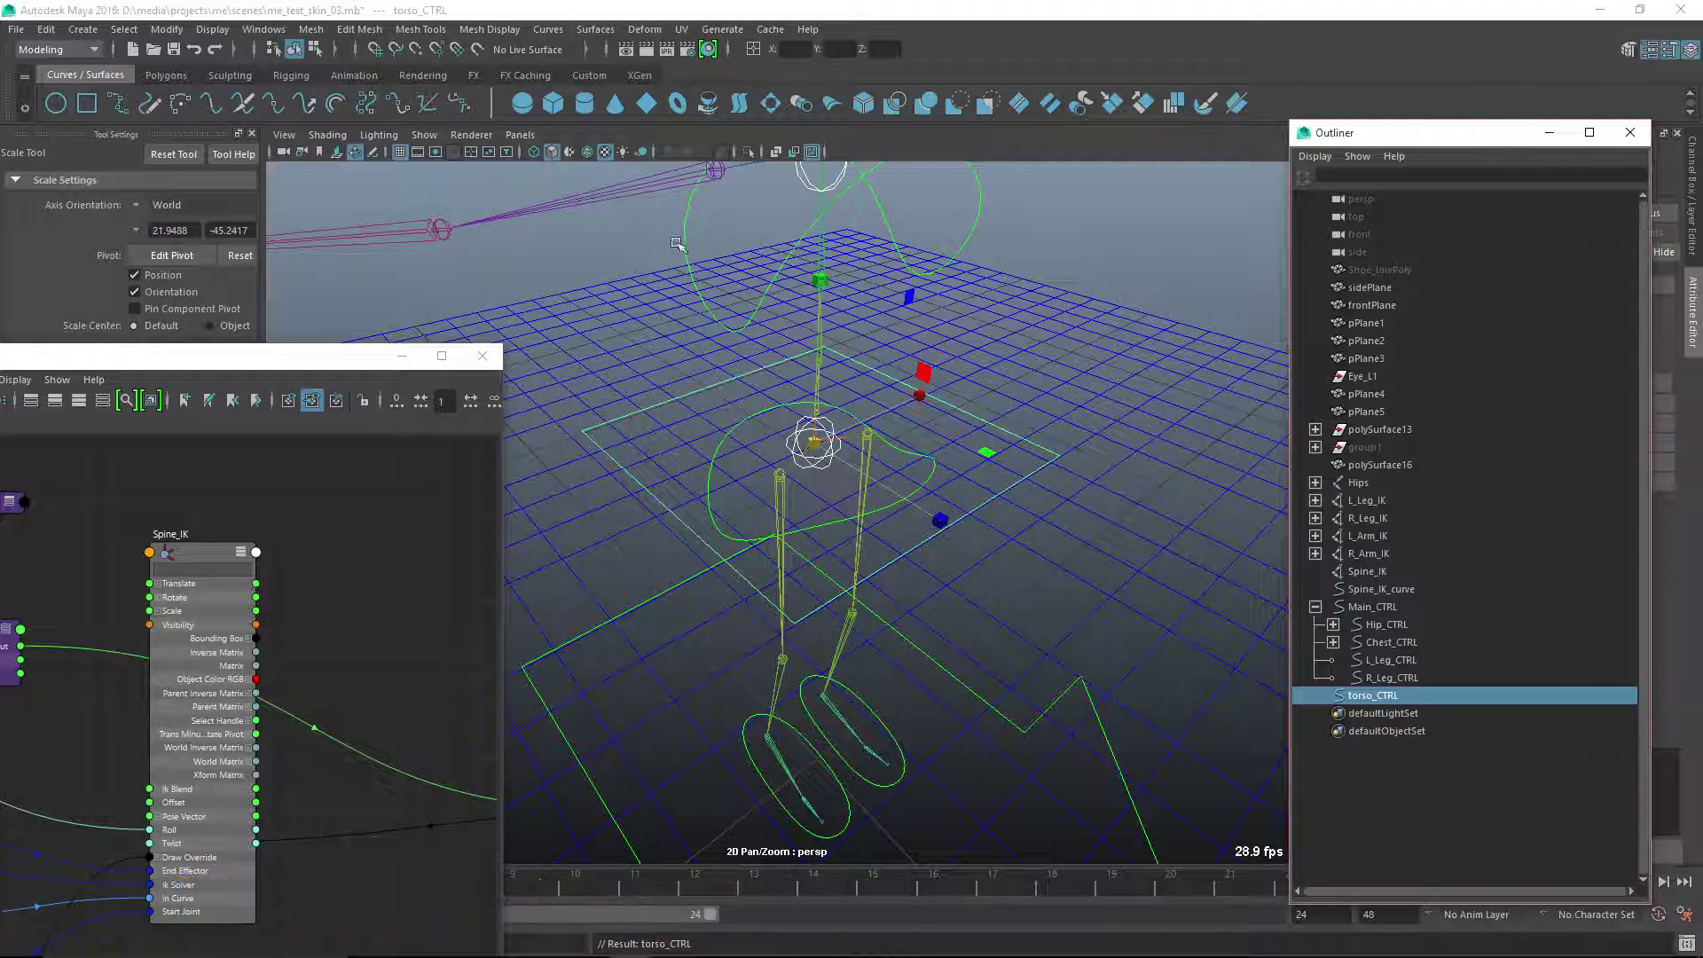
# - Delete torso_CTRL's history and freeze its transformations
pyautogui.click(49, 31)
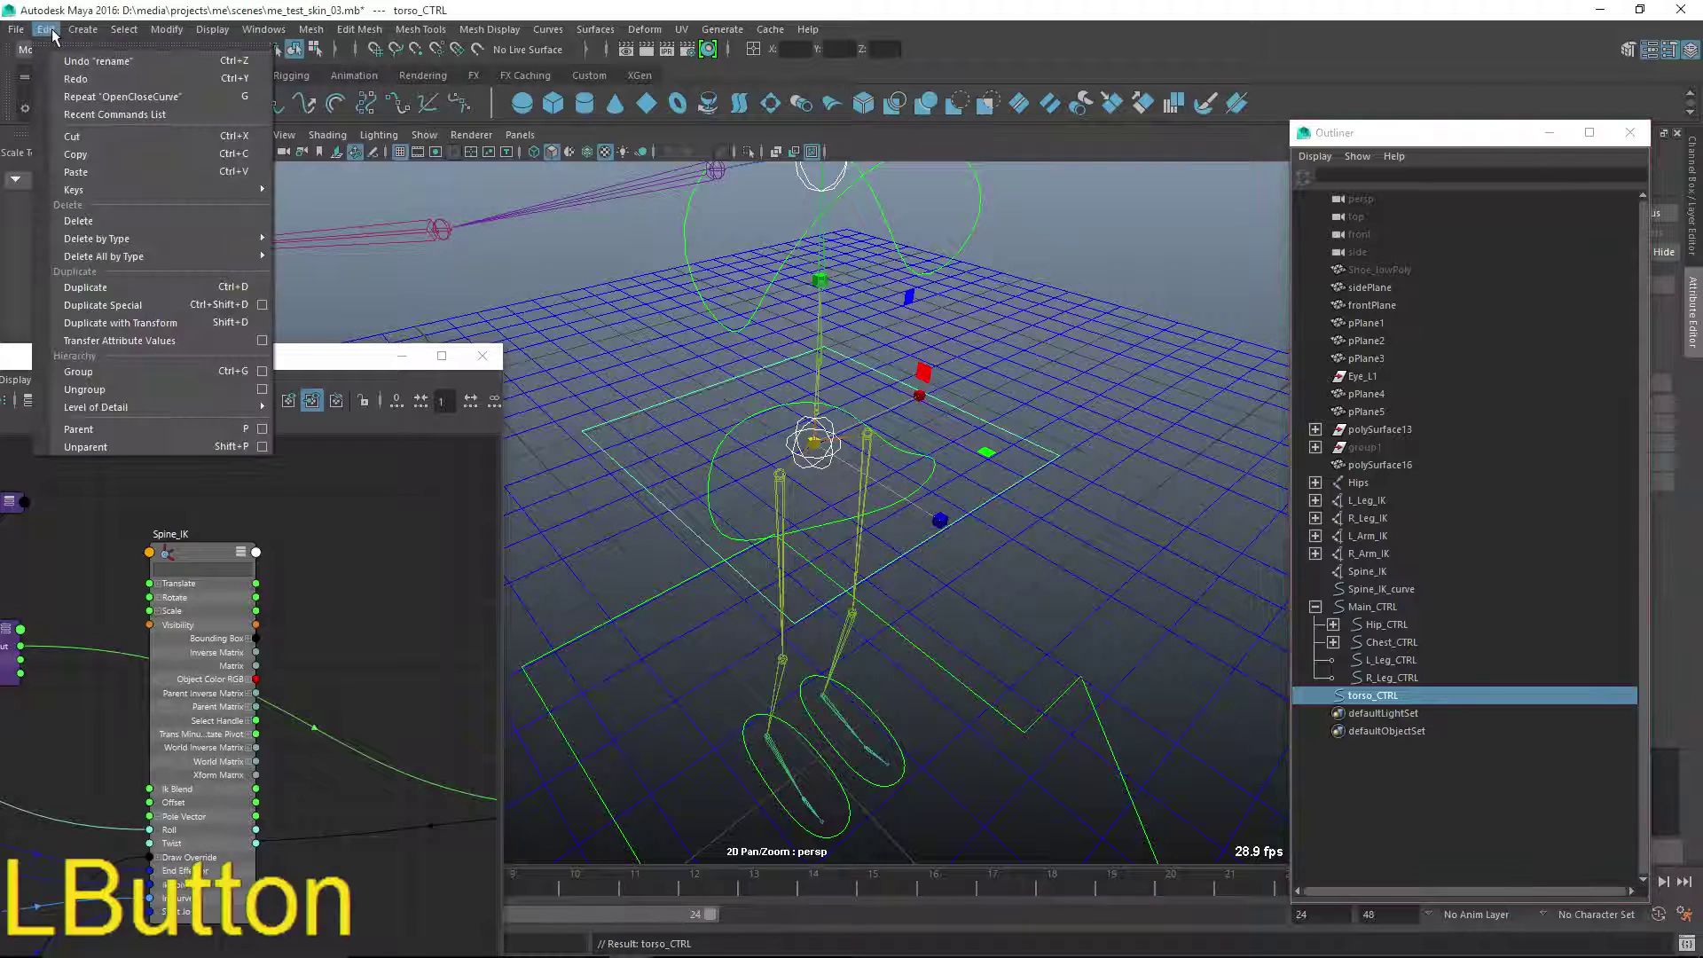
pyautogui.moveTo(160, 236)
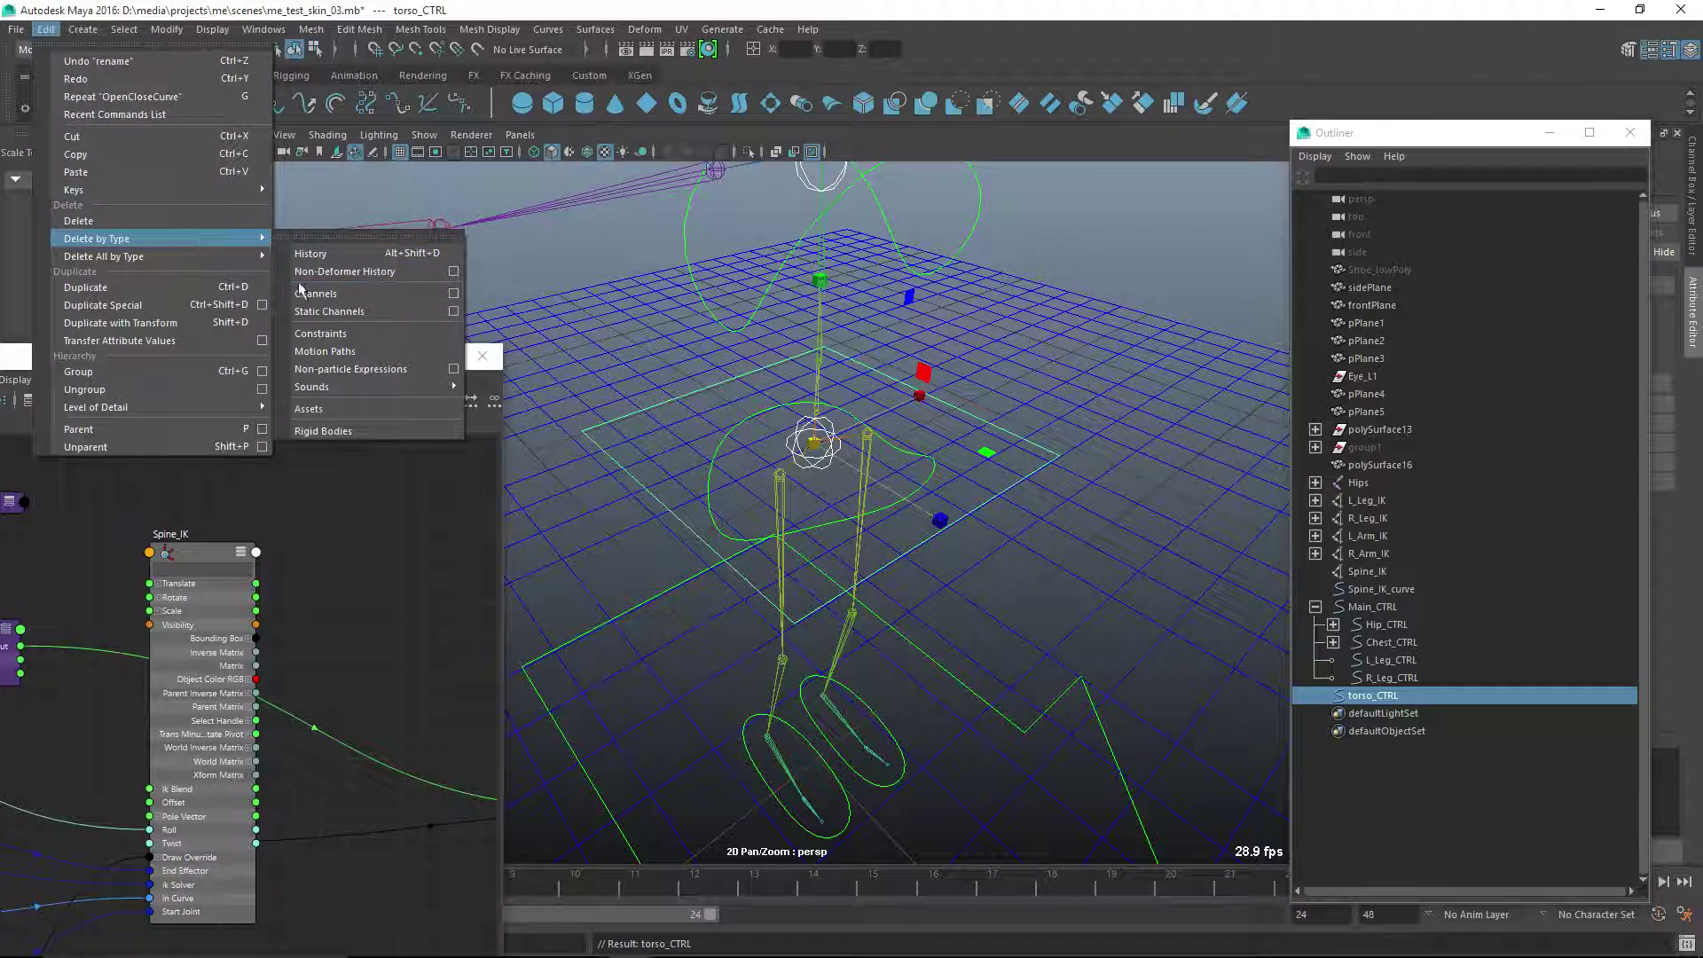
pyautogui.click(306, 254)
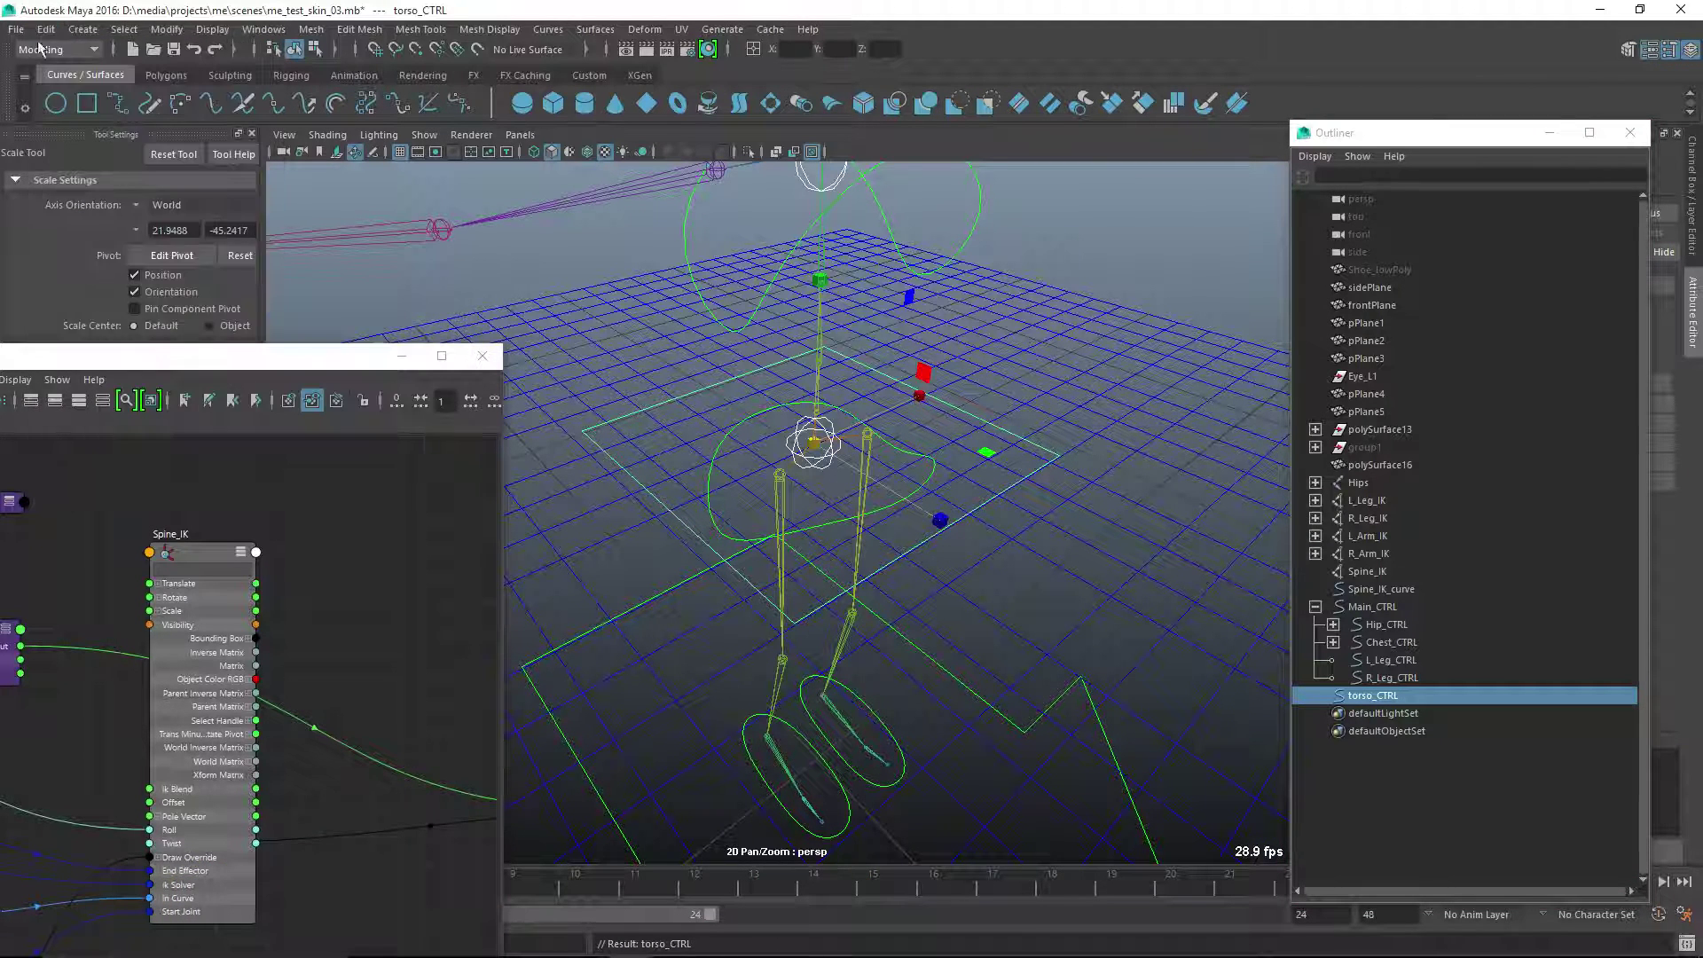
pyautogui.click(167, 29)
pyautogui.click(221, 112)
# - Parent torso_CTRL under Main_CTRL, and parent Hip_CTRL and Chest_CTRL under torso_CTRL
pyautogui.moveTo(1406, 135)
pyautogui.mouseDown()
pyautogui.moveTo(1121, 87)
pyautogui.moveTo(1393, 106)
pyautogui.mouseUp()
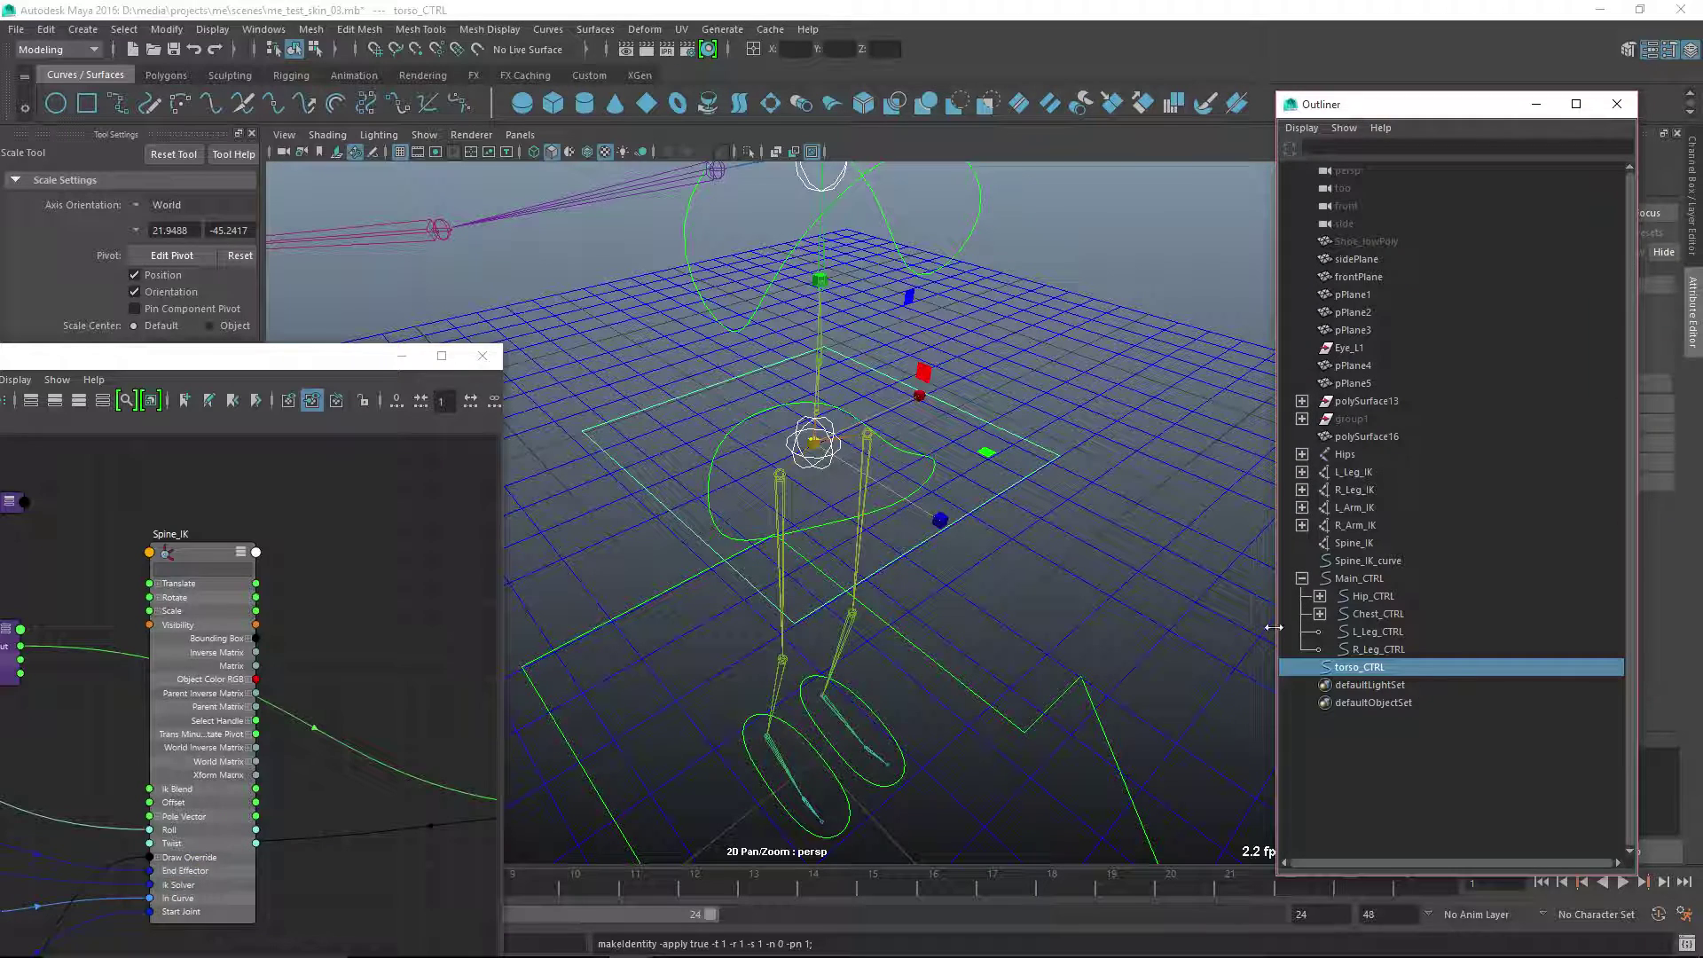
pyautogui.moveTo(1364, 673); pyautogui.dragTo(1382, 594, button='middle')
pyautogui.click(1375, 615)
pyautogui.keyDown('ctrl'); pyautogui.click(1373, 628); pyautogui.keyUp('ctrl')
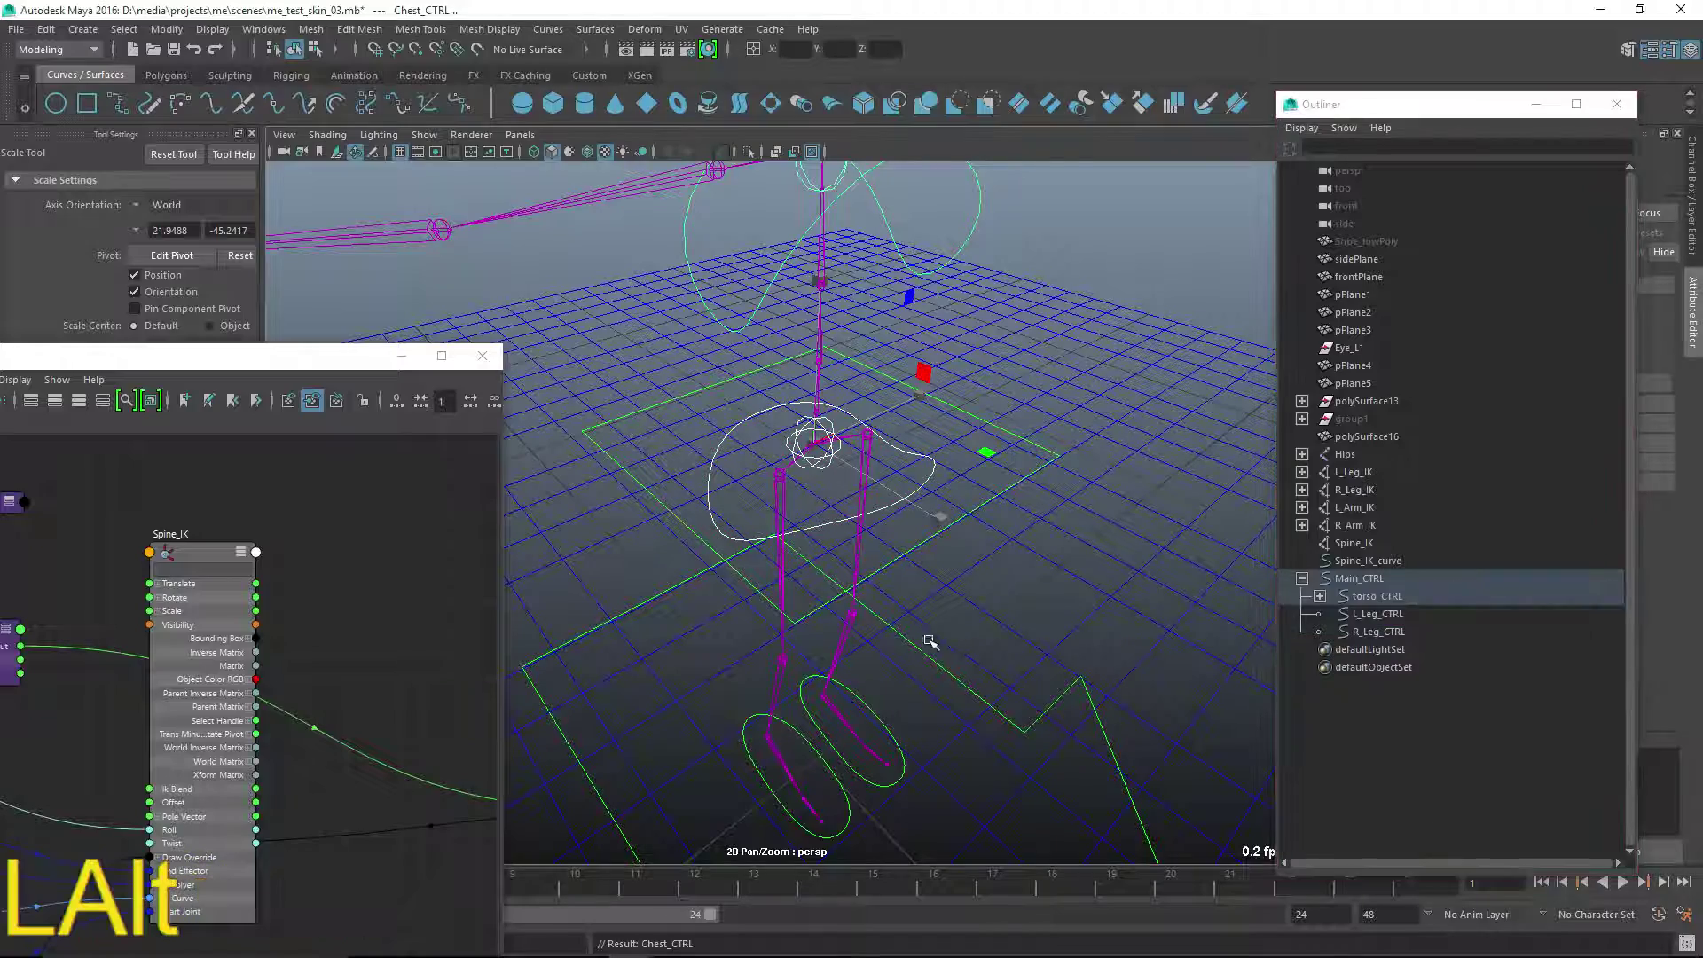
# - Try rotating torso_CTRL freely to test that the hips and chest follow it, undoing the rotation
pyautogui.moveTo(923, 639)
pyautogui.keyDown('alt'); pyautogui.mouseDown()
pyautogui.moveTo(882, 684)
pyautogui.moveTo(946, 634)
pyautogui.mouseUp(); pyautogui.keyUp('alt')
pyautogui.click(966, 585)
pyautogui.keyDown('alt'); pyautogui.moveTo(966, 585); pyautogui.dragTo(977, 588, button='right'); pyautogui.keyUp('alt')
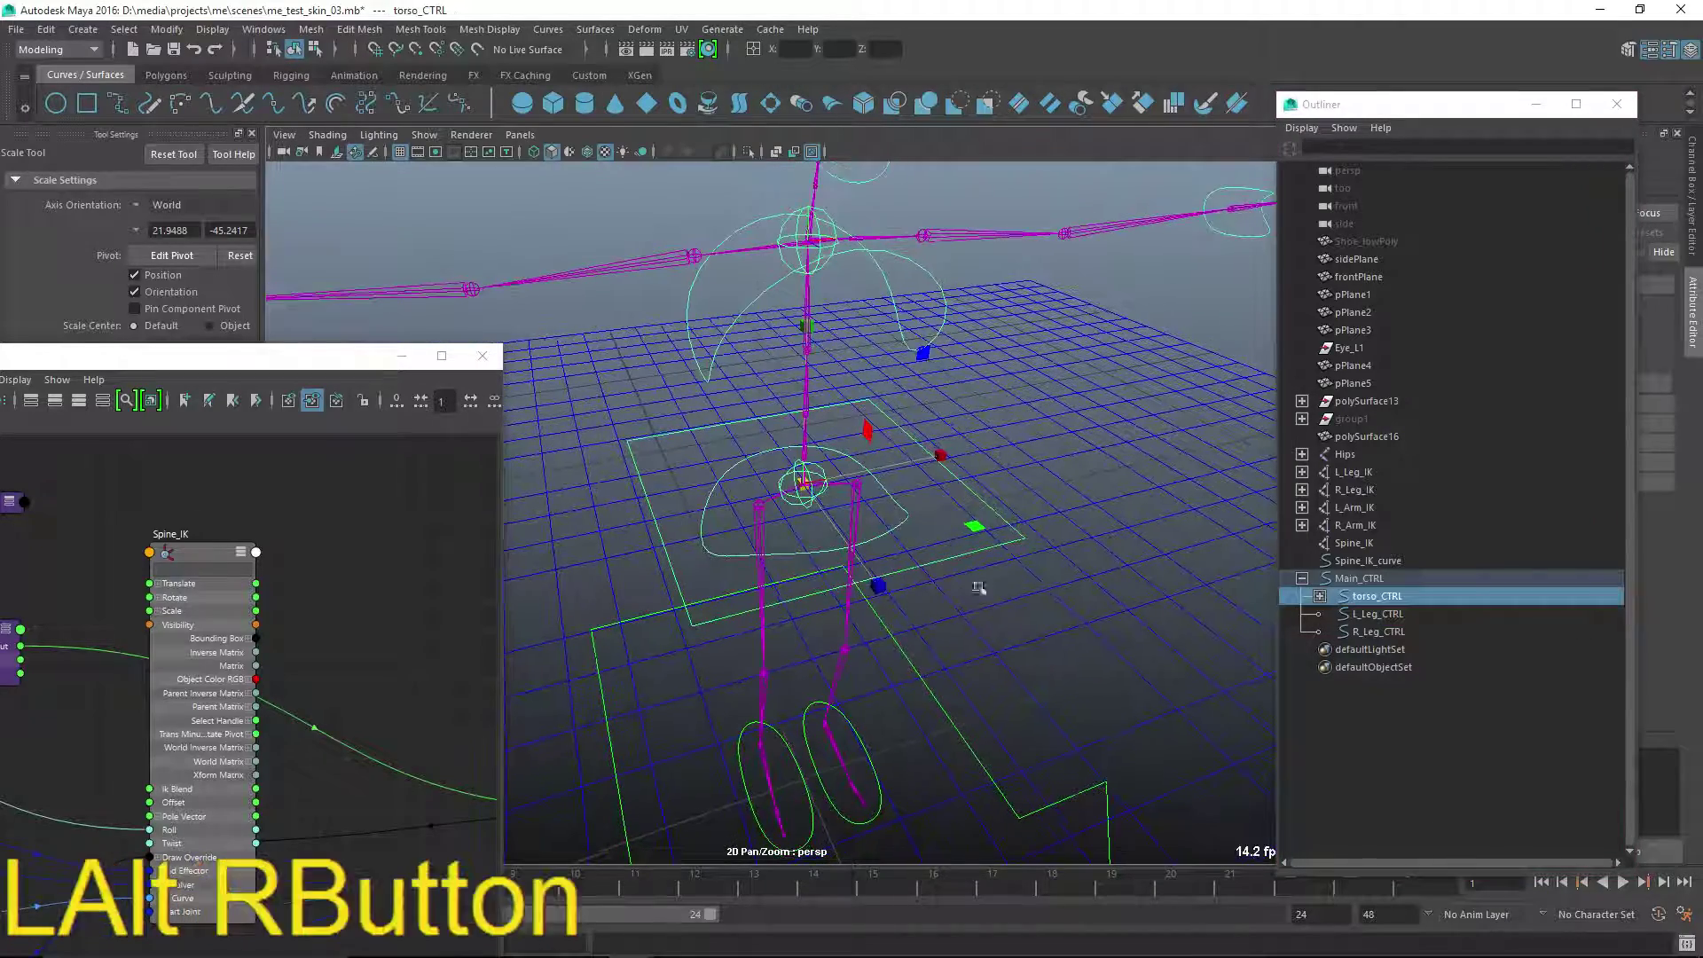
pyautogui.press('e')
pyautogui.moveTo(843, 528); pyautogui.dragTo(791, 528)
pyautogui.hotkey('ctrl', 'z')
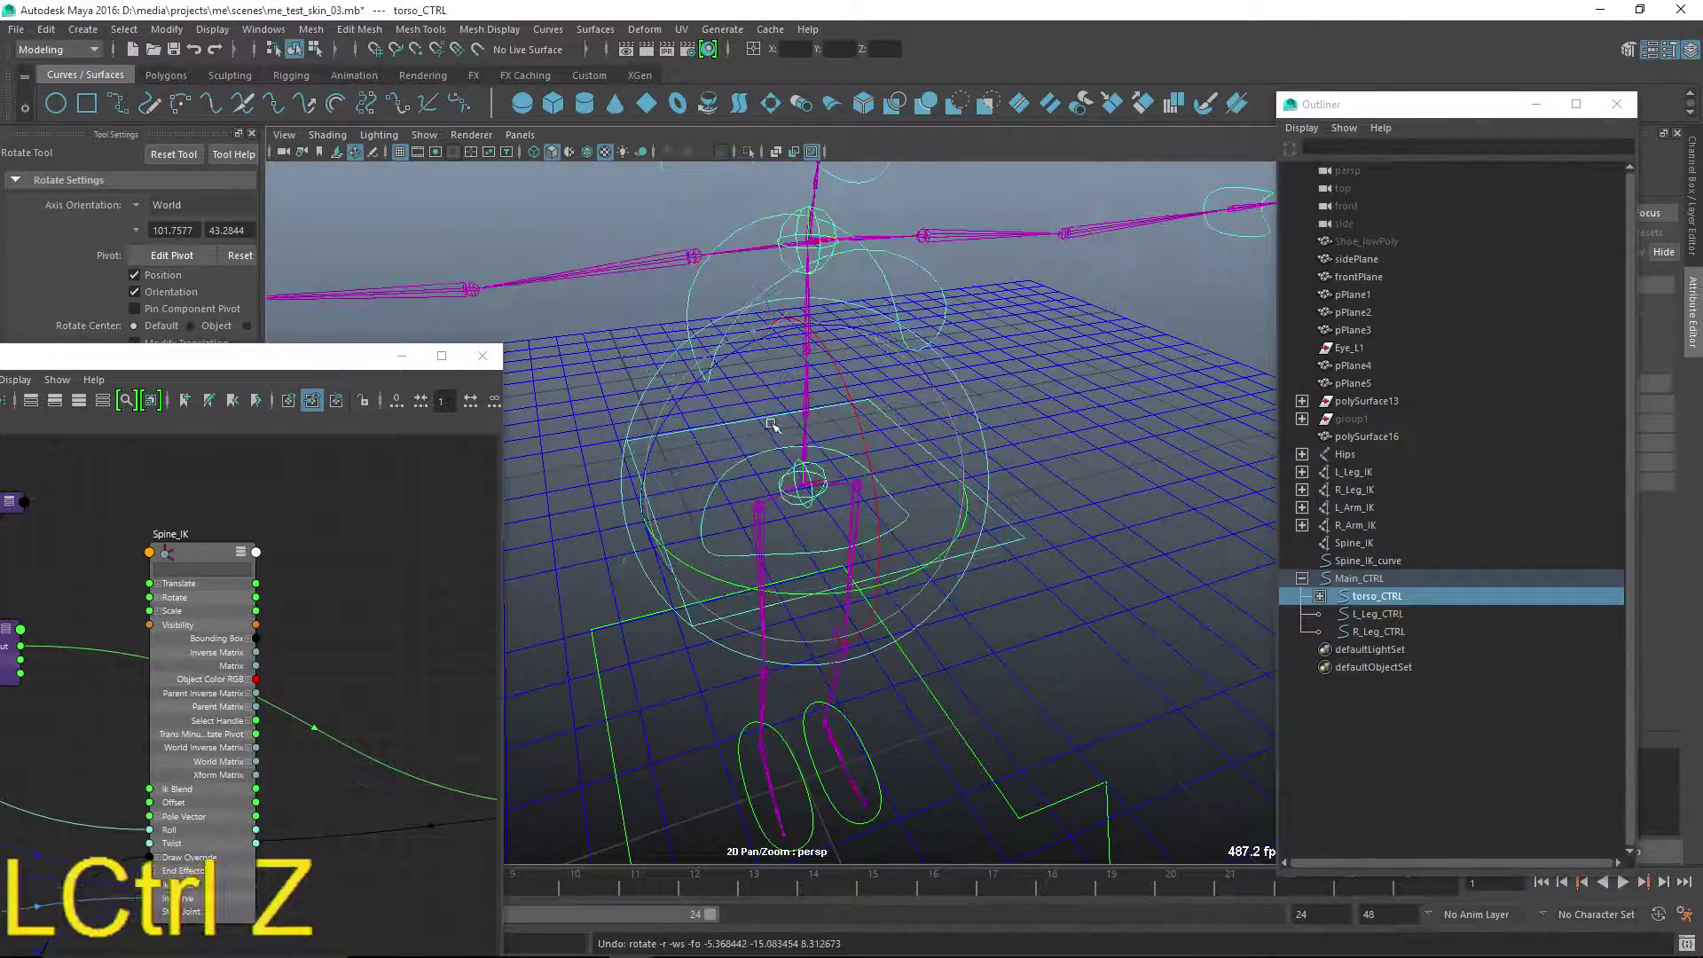
pyautogui.moveTo(771, 426); pyautogui.dragTo(839, 488)
pyautogui.keyDown('alt'); pyautogui.moveTo(843, 490); pyautogui.dragTo(859, 498, button='middle'); pyautogui.keyUp('alt')
pyautogui.click(958, 494)
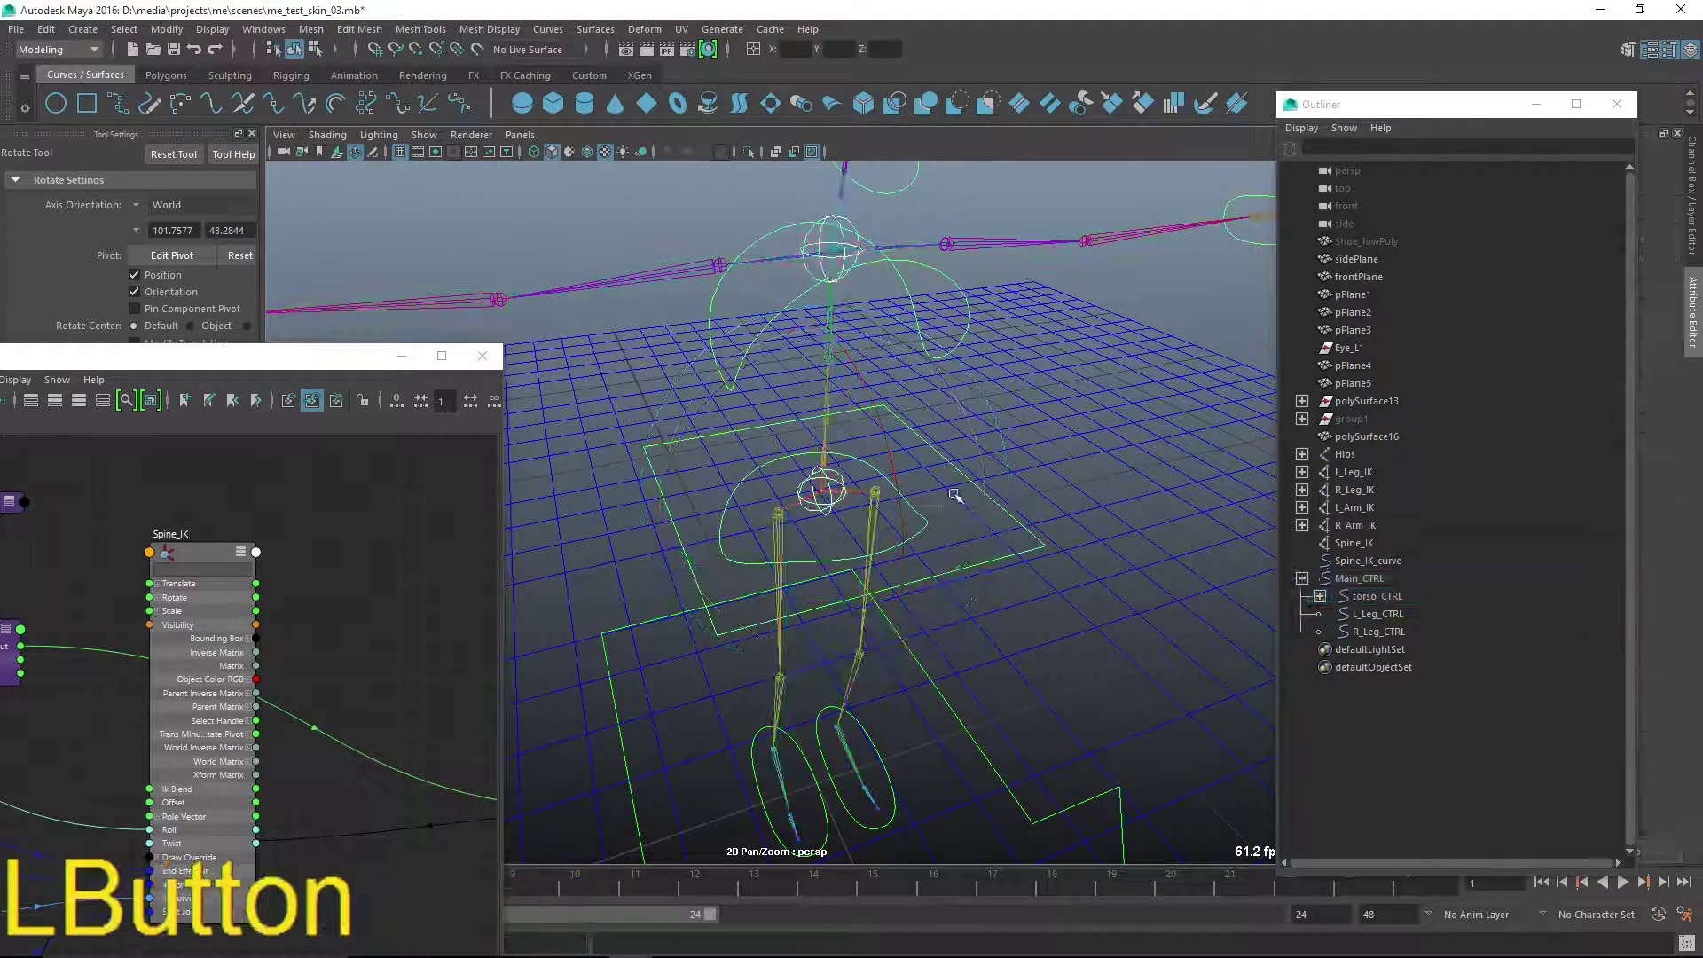
# - Try moving Hip_CTRL and Chest_CTRL separately to test their independent control, undoing each move
pyautogui.click(916, 539)
pyautogui.press('w')
pyautogui.moveTo(816, 490); pyautogui.dragTo(779, 483)
pyautogui.hotkey('ctrl', 'z')
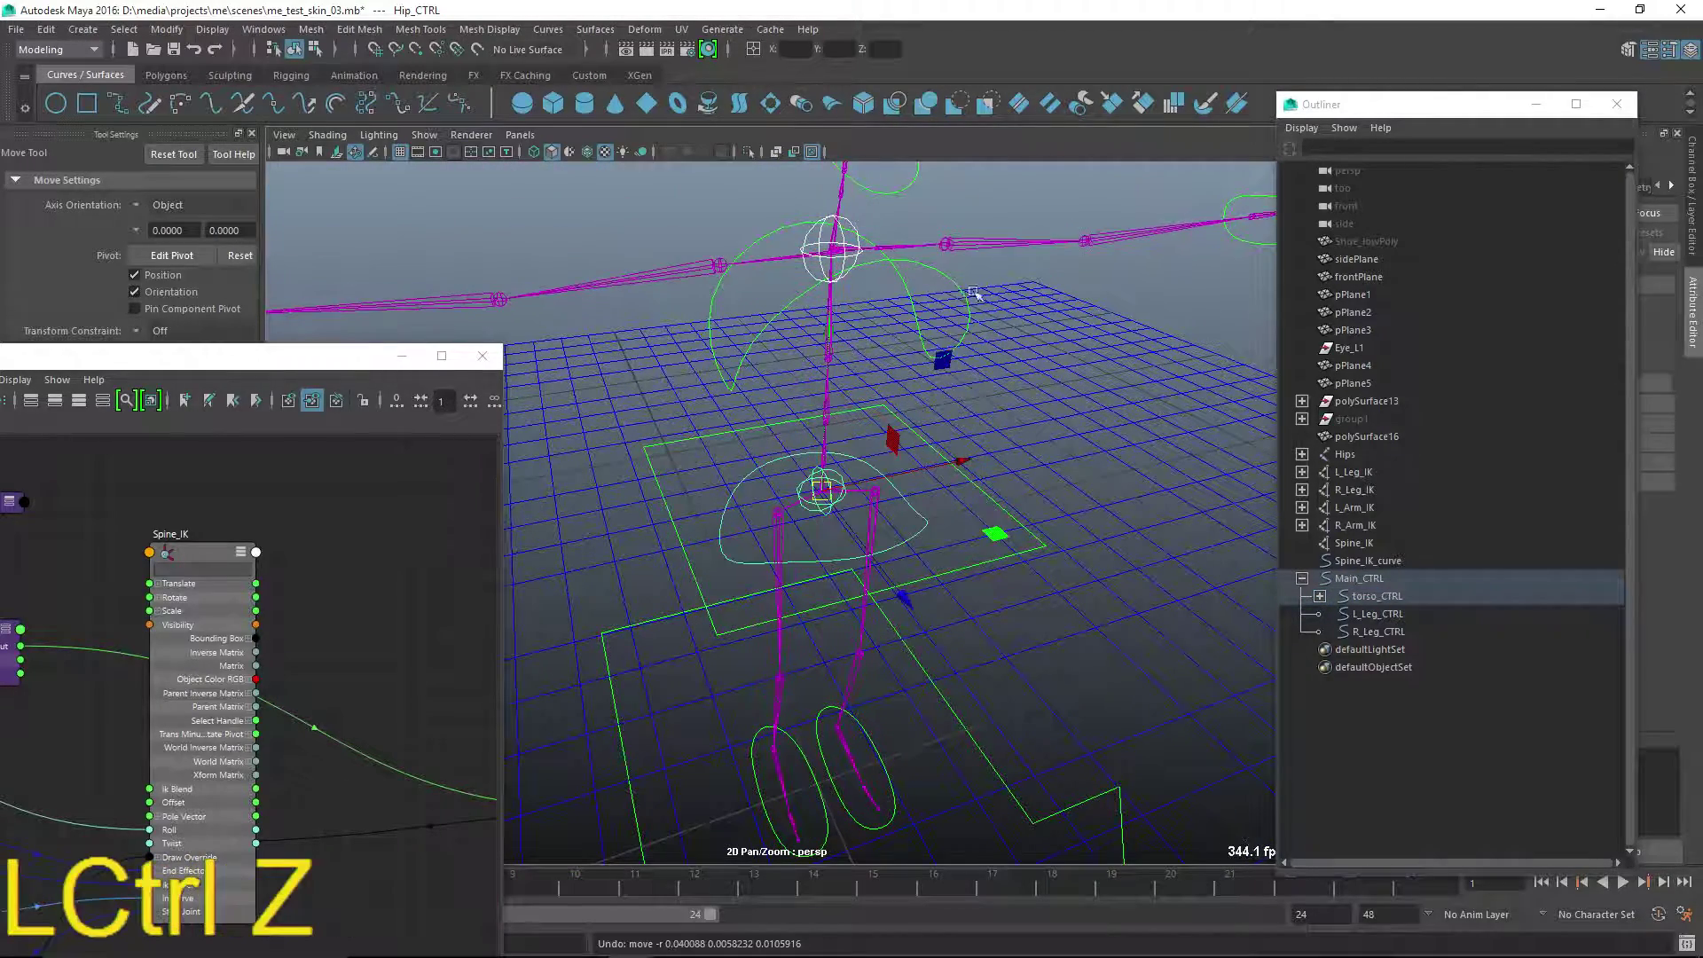
pyautogui.click(854, 328)
pyautogui.moveTo(834, 252); pyautogui.dragTo(783, 276)
pyautogui.hotkey('ctrl', 'z')
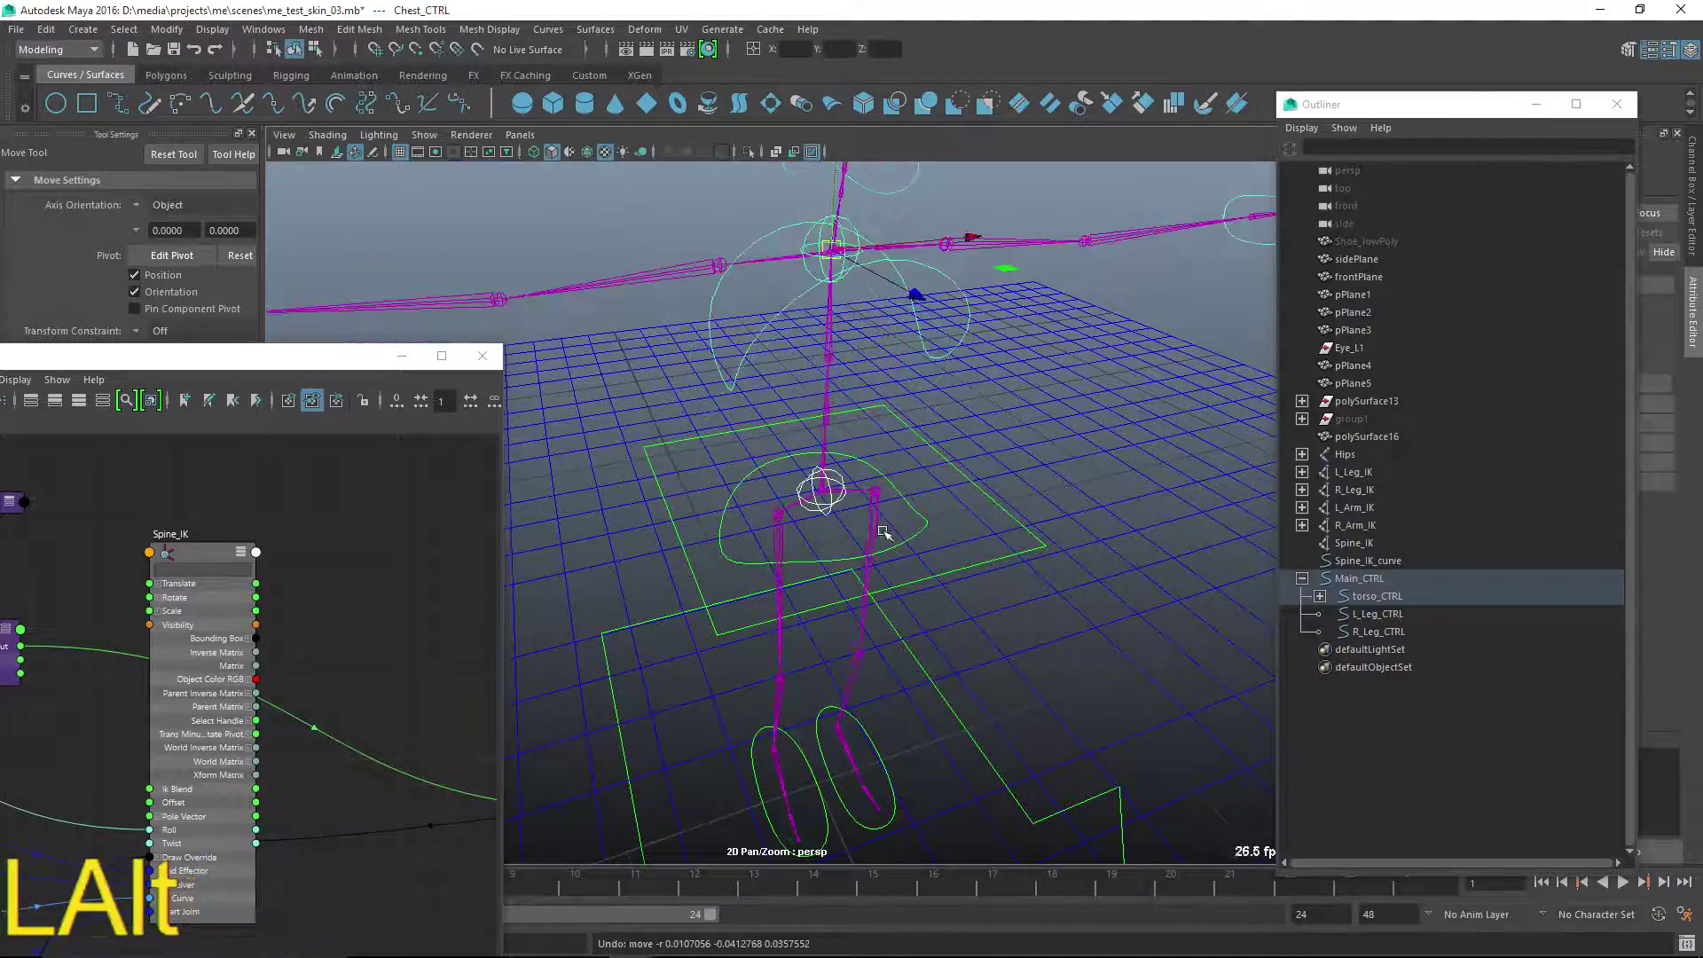
# - Try turning torso_CTRL back and forth around its vertical axis to test the upper body's rotation, undoing it
pyautogui.keyDown('alt'); pyautogui.moveTo(882, 535); pyautogui.dragTo(892, 517, button='middle'); pyautogui.keyUp('alt')
pyautogui.click(981, 548)
pyautogui.keyDown('alt'); pyautogui.moveTo(981, 552); pyautogui.dragTo(962, 588, button='middle'); pyautogui.keyUp('alt')
pyautogui.keyDown('alt'); pyautogui.moveTo(962, 587); pyautogui.dragTo(933, 643); pyautogui.keyUp('alt')
pyautogui.press('e')
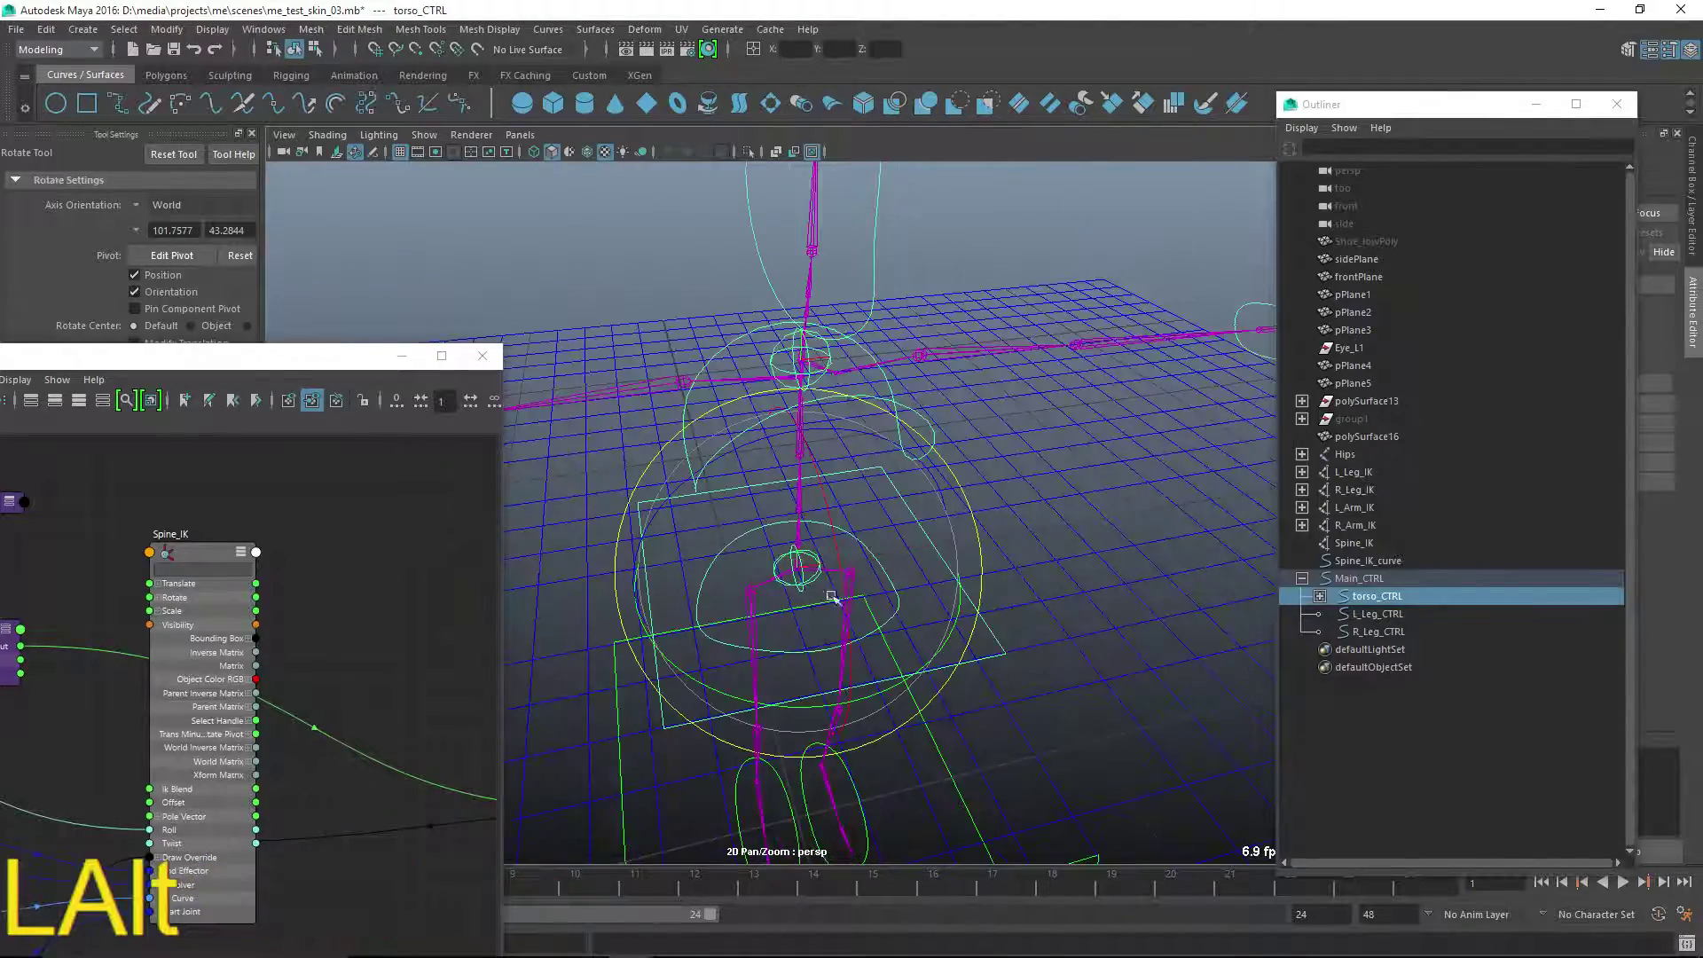
pyautogui.keyDown('alt'); pyautogui.moveTo(831, 597); pyautogui.dragTo(860, 654); pyautogui.keyUp('alt')
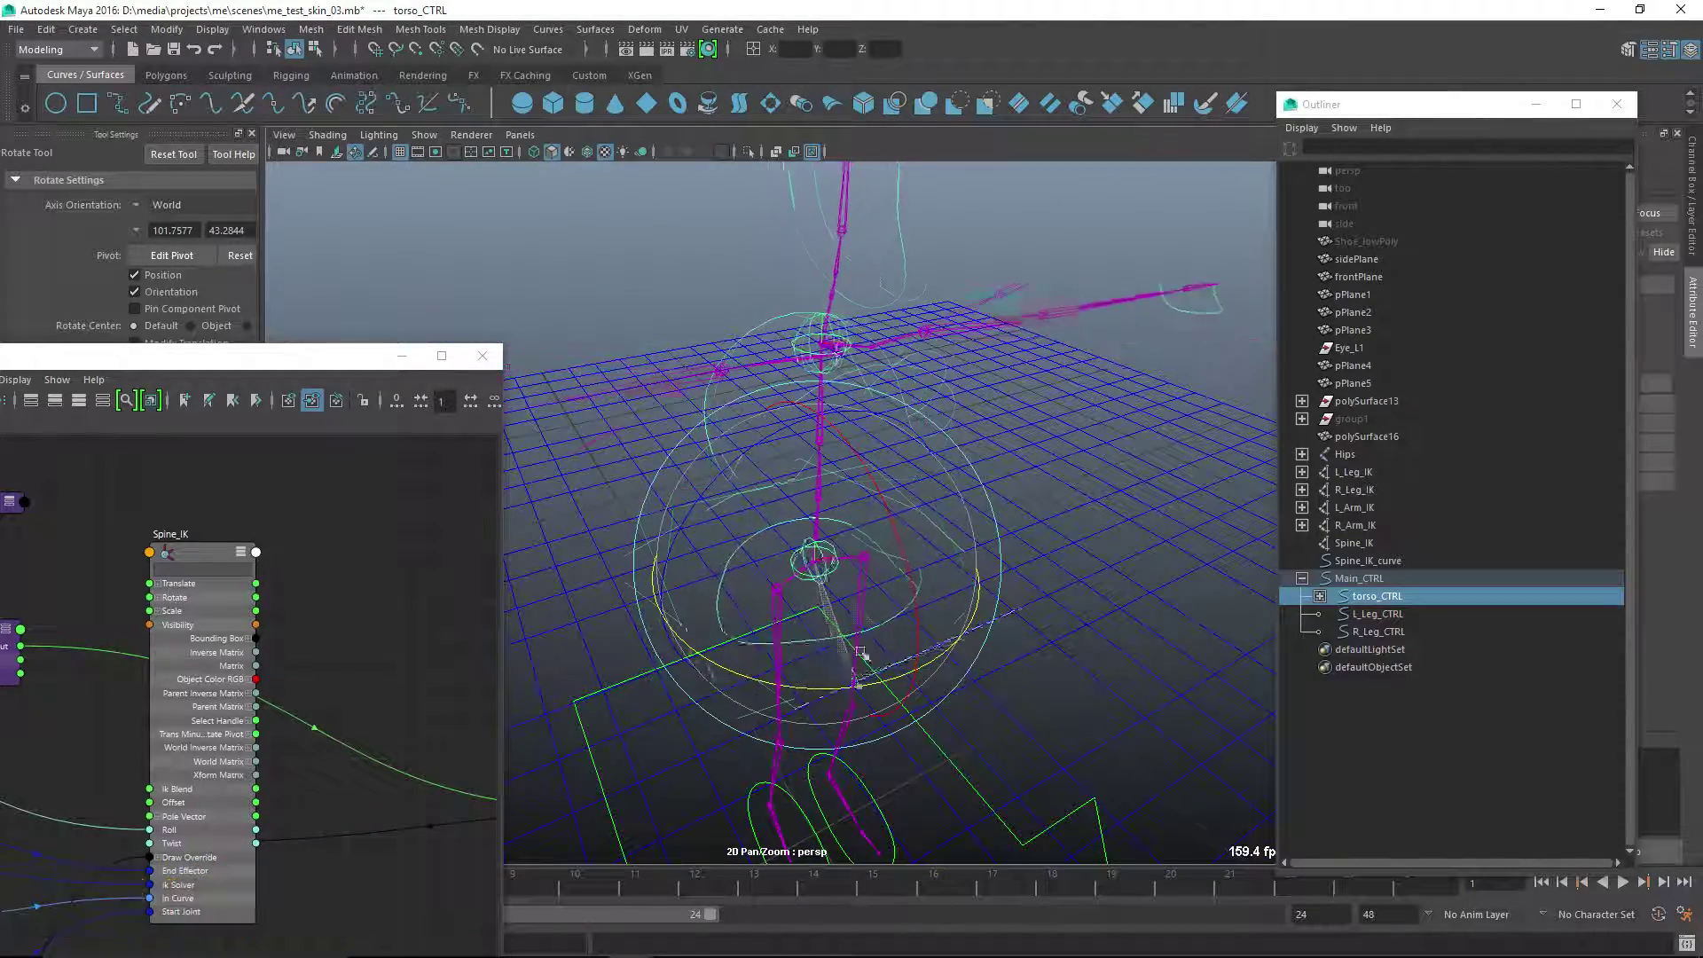
pyautogui.moveTo(691, 650); pyautogui.dragTo(873, 624)
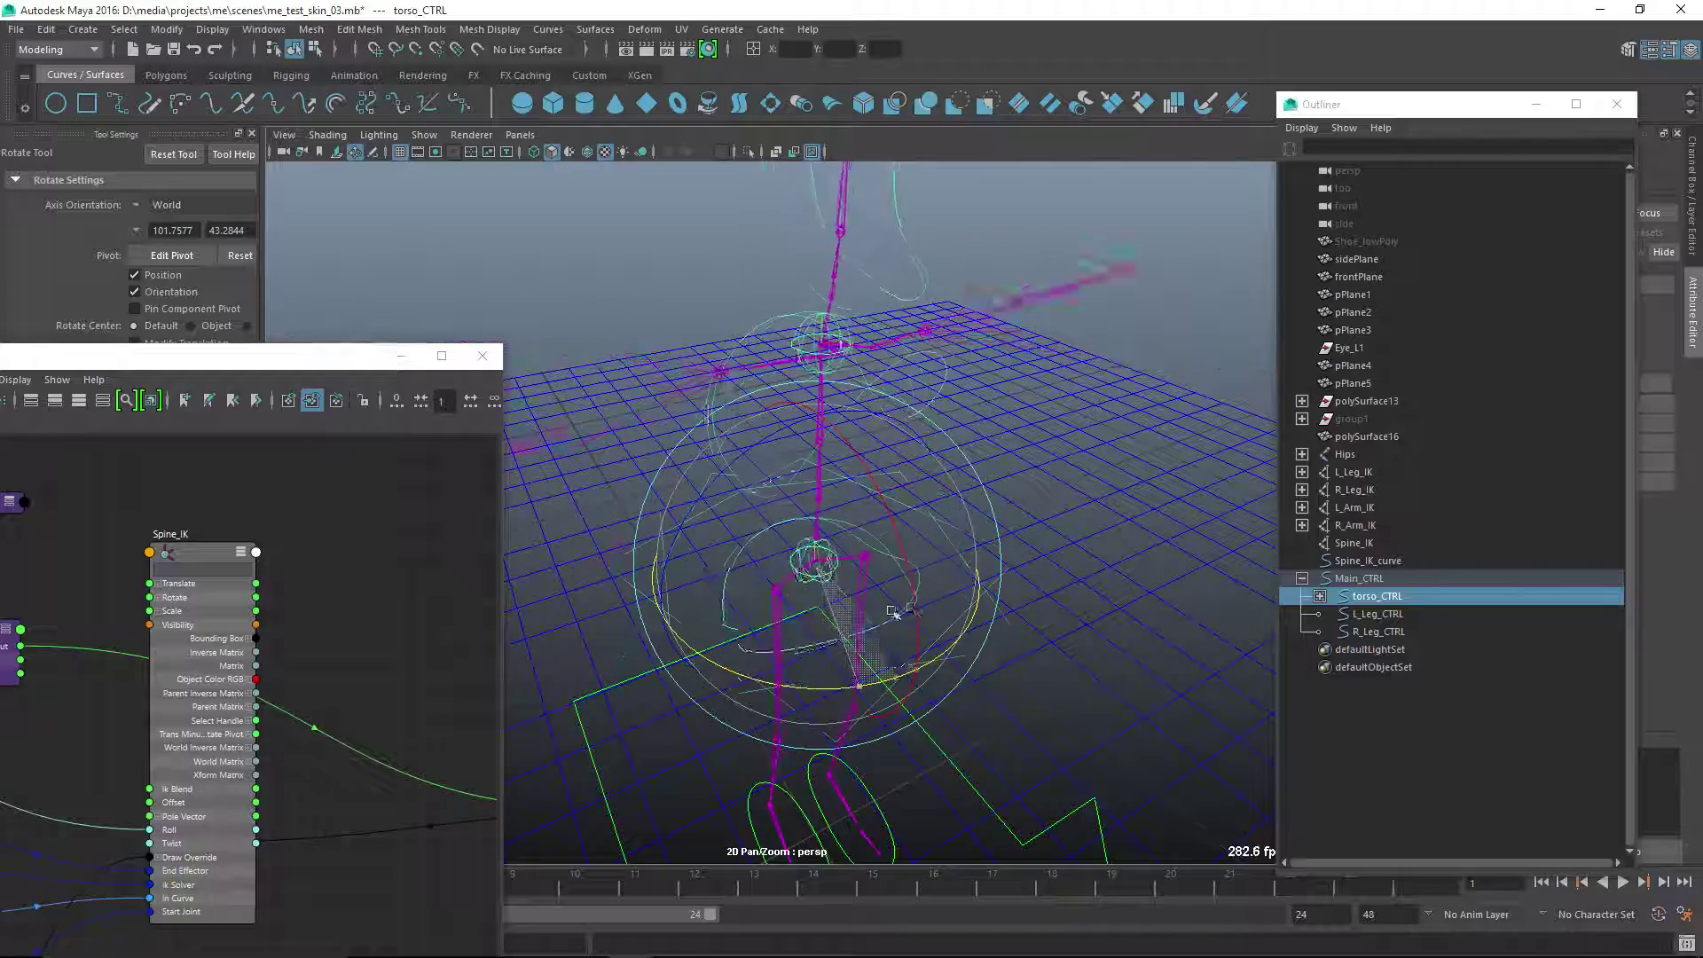
pyautogui.moveTo(991, 592); pyautogui.dragTo(737, 601)
pyautogui.moveTo(883, 575); pyautogui.dragTo(931, 578)
pyautogui.hotkey('ctrl', 'z')
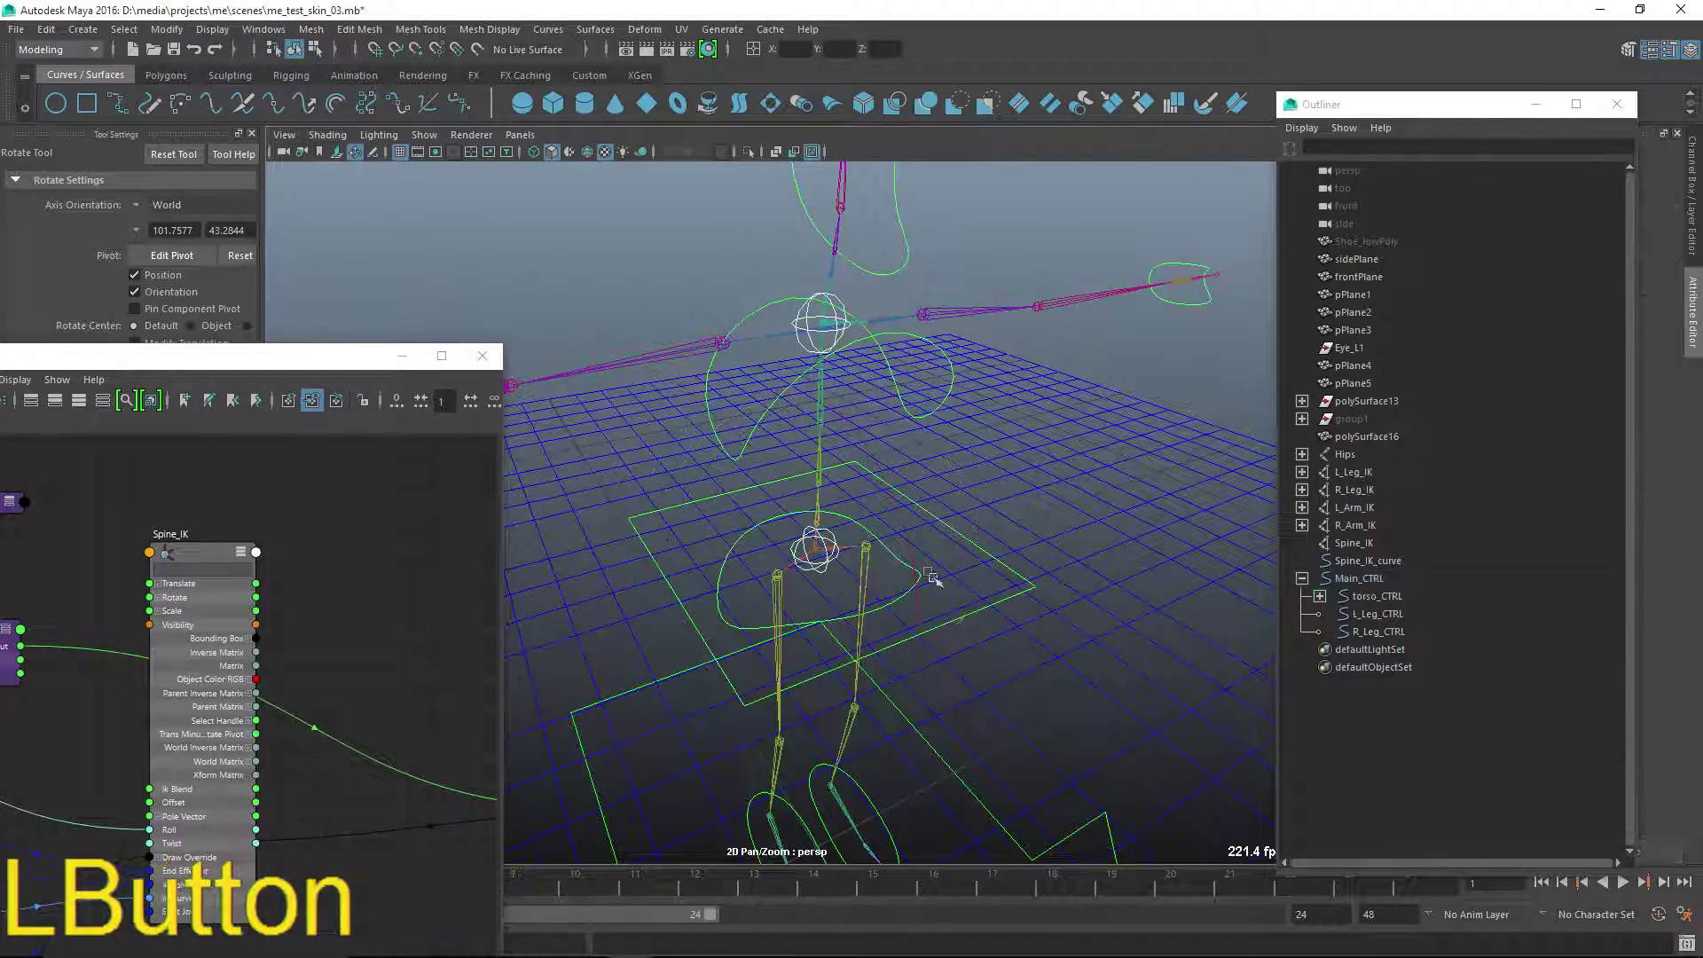
# - Try turning Hip_CTRL and torso_CTRL around the vertical axis to compare how each twists the spine, undoing each turn
pyautogui.click(887, 596)
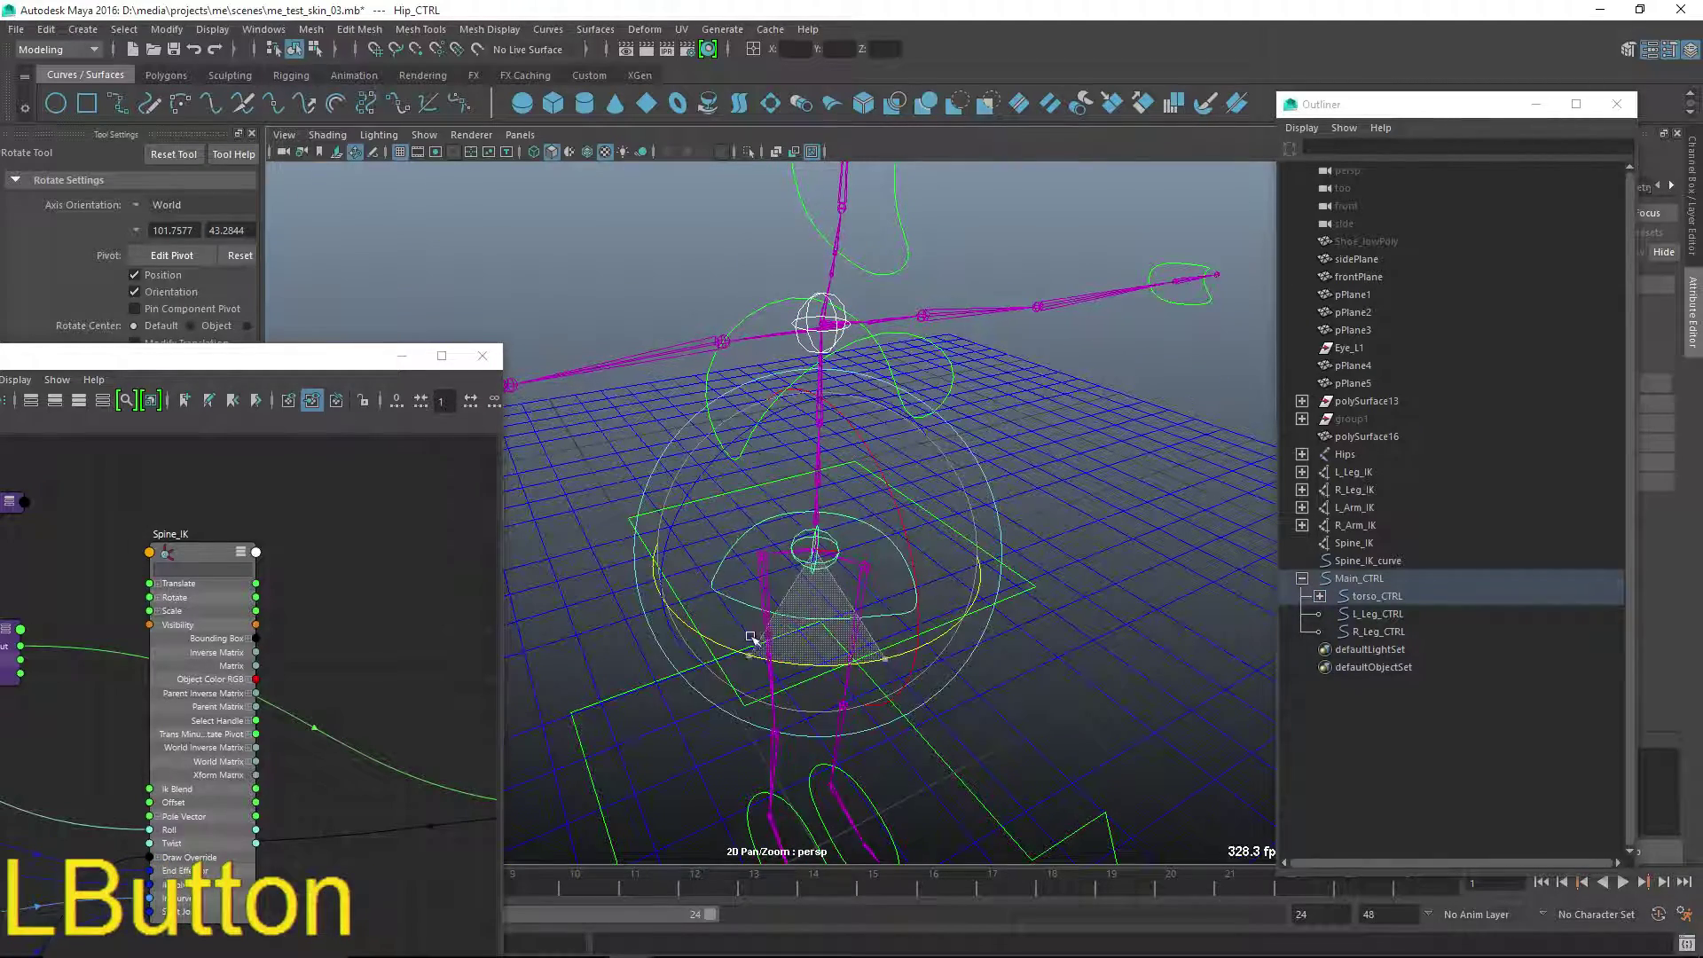
pyautogui.hotkey('ctrl', 'z')
pyautogui.click(981, 620)
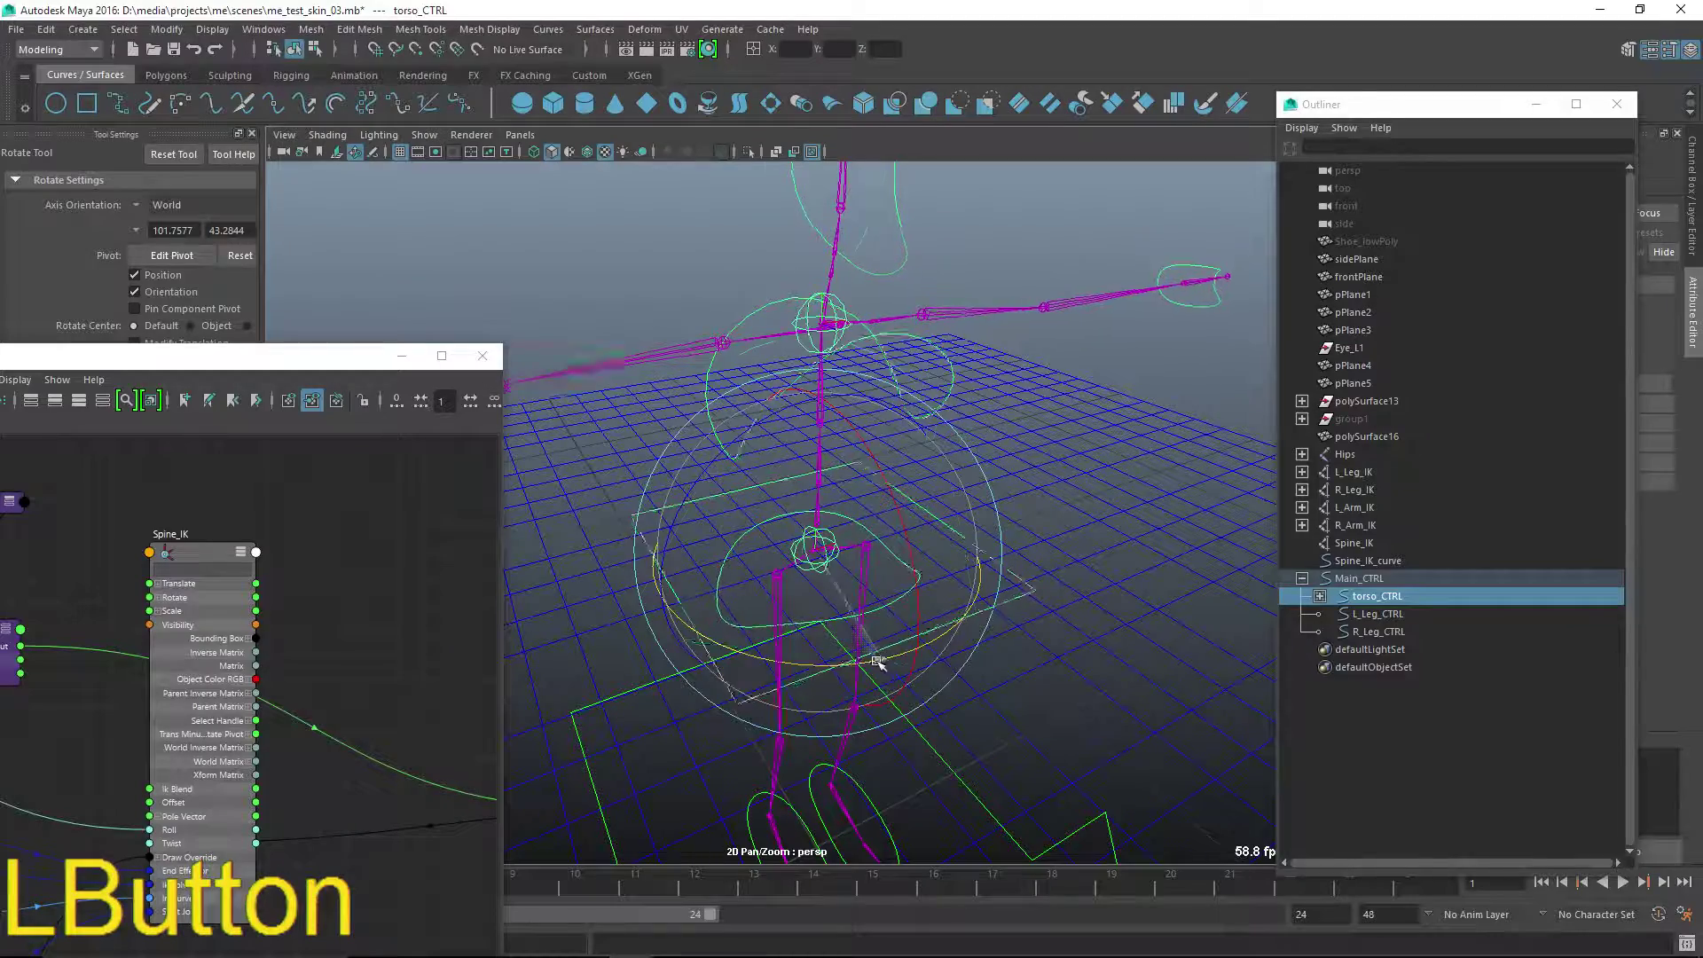
pyautogui.moveTo(876, 661)
pyautogui.mouseDown()
pyautogui.moveTo(785, 676)
pyautogui.moveTo(901, 664)
pyautogui.mouseUp()
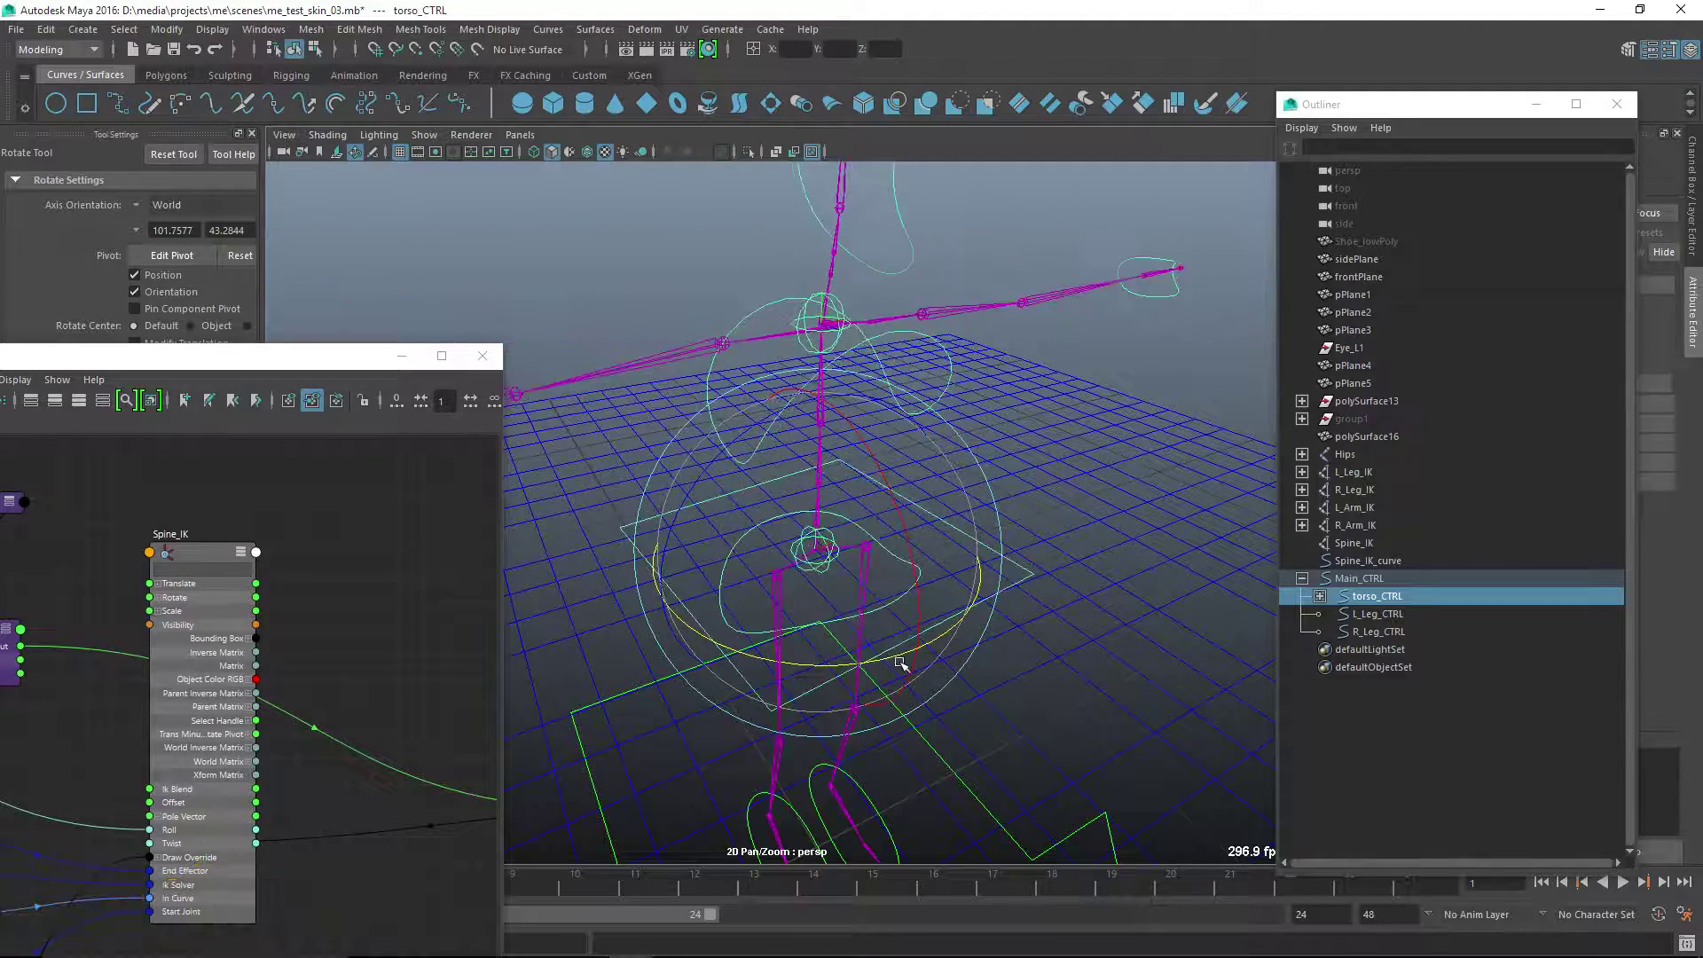
pyautogui.hotkey('ctrl', 'z')
# - Move the Node Editor fully into view beside the rig and try turning torso_CTRL, undoing the turn
pyautogui.moveTo(263, 356); pyautogui.dragTo(550, 105)
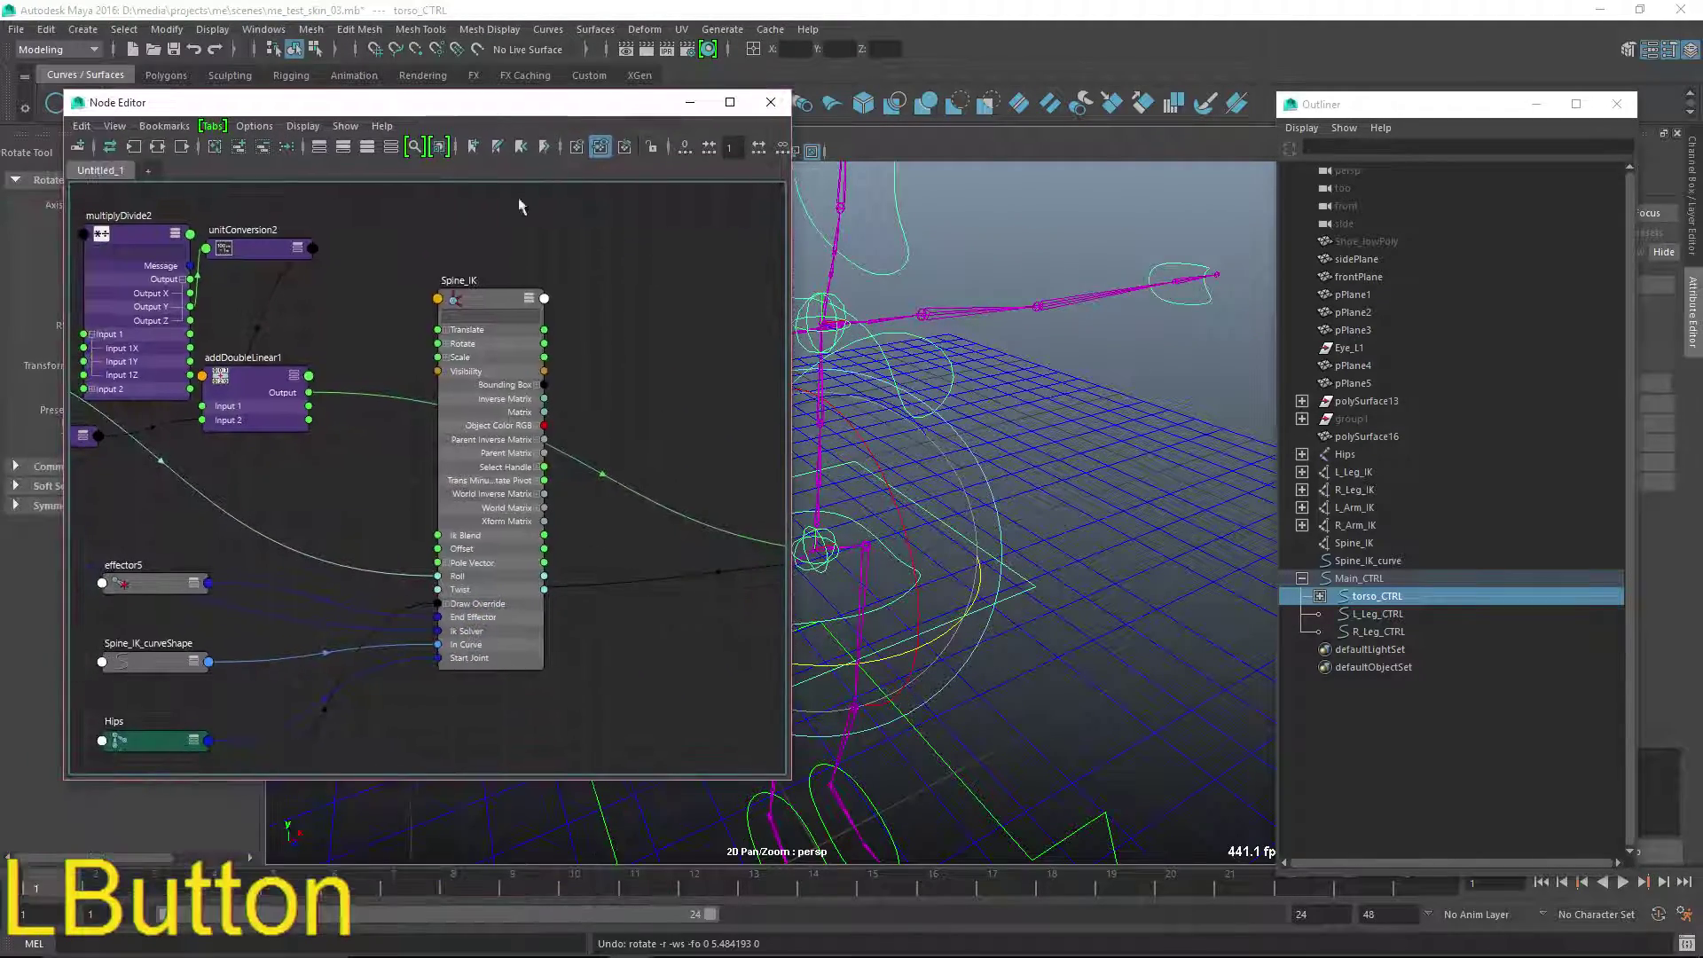
pyautogui.keyDown('alt'); pyautogui.moveTo(1019, 597); pyautogui.dragTo(1106, 601); pyautogui.keyUp('alt')
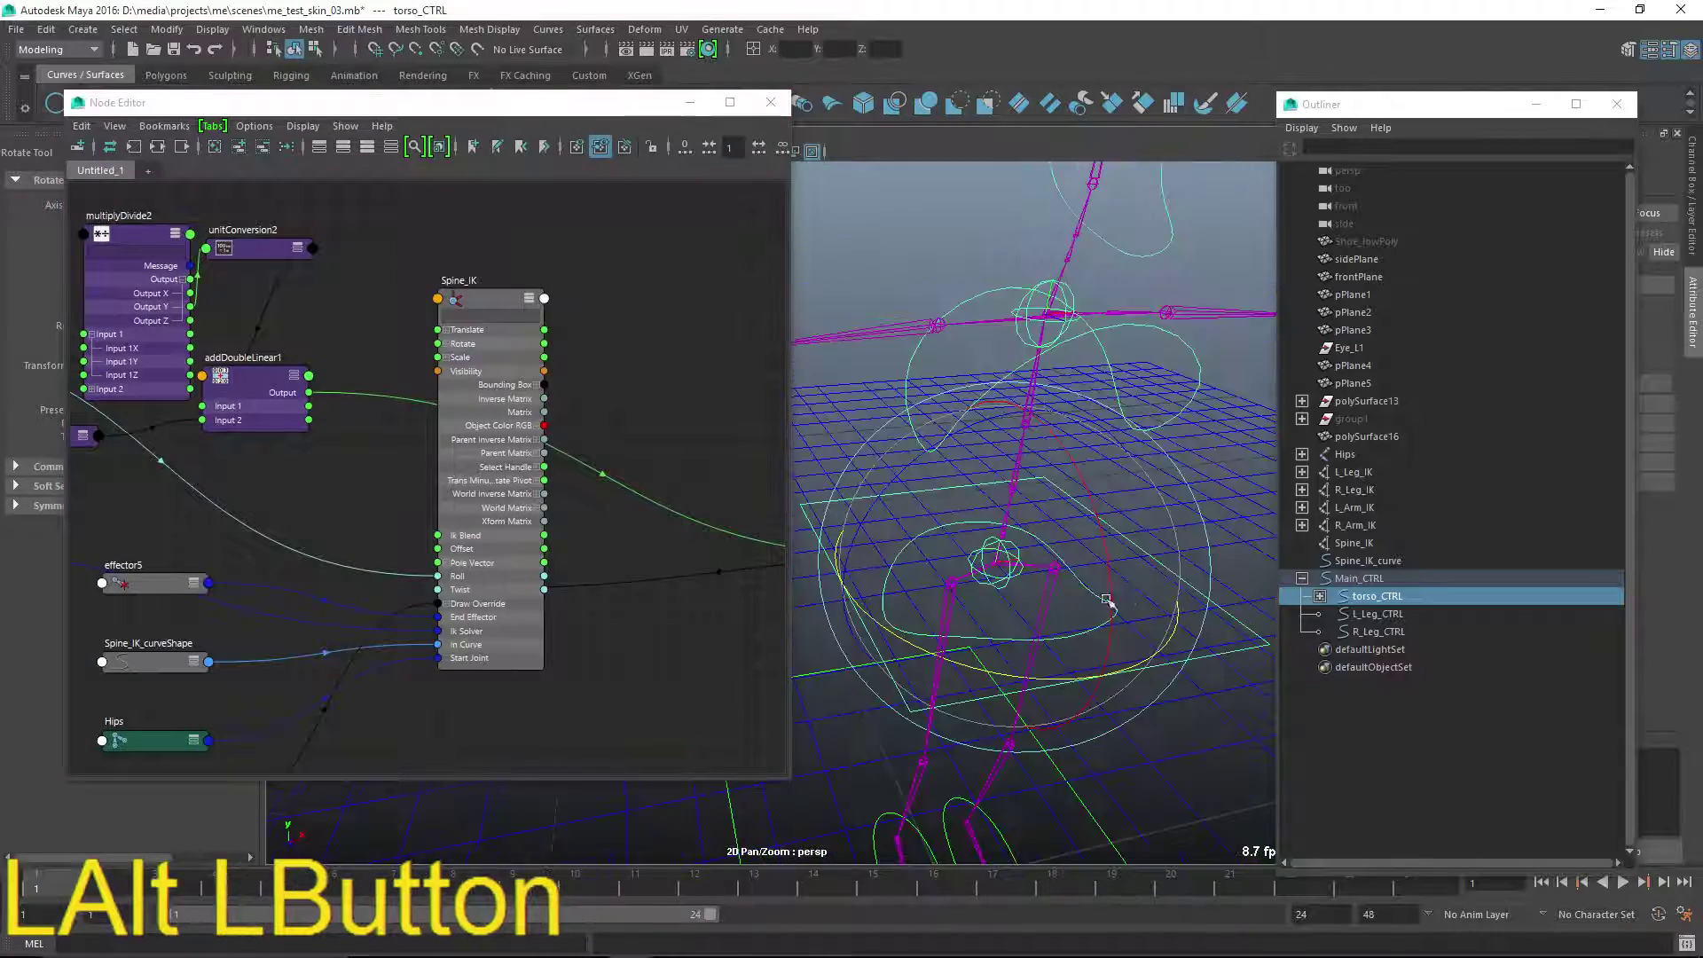
pyautogui.keyDown('alt'); pyautogui.moveTo(1050, 649); pyautogui.dragTo(1020, 615, button='middle'); pyautogui.keyUp('alt')
pyautogui.moveTo(1015, 635)
pyautogui.mouseDown()
pyautogui.moveTo(902, 624)
pyautogui.moveTo(954, 608)
pyautogui.moveTo(994, 632)
pyautogui.mouseUp()
pyautogui.hotkey('ctrl', 'z')
pyautogui.hotkey('ctrl', 'z')
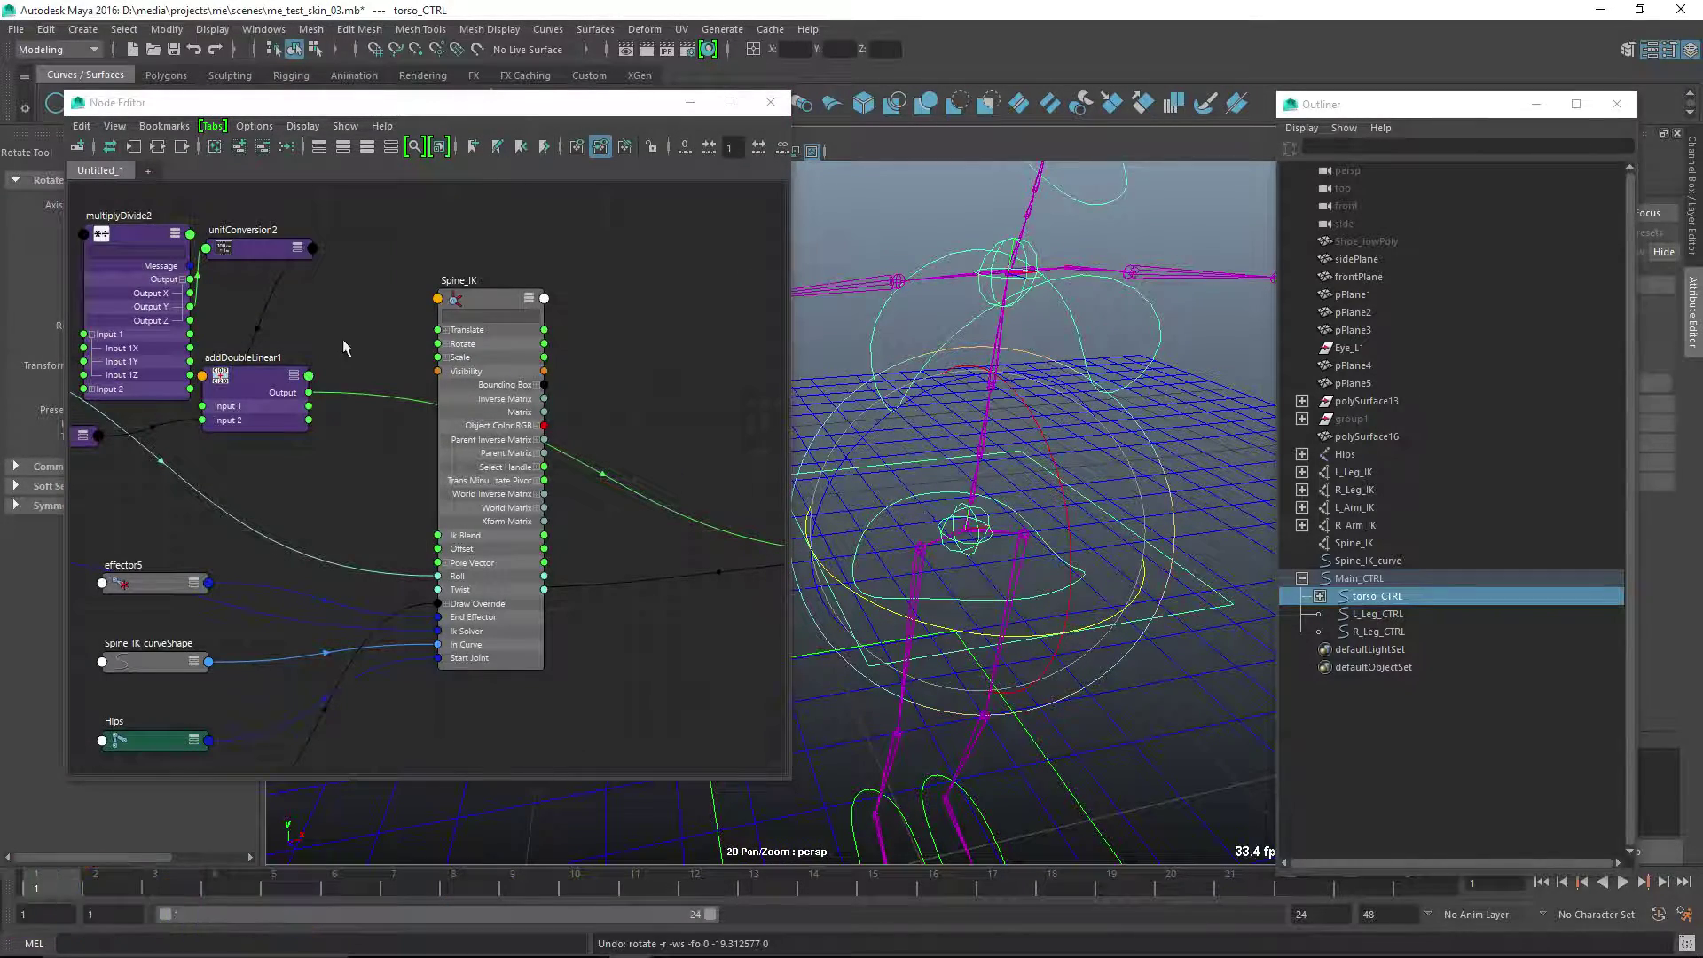
# - Limit the Spine_IK node's display to its connected attributes and collapse the Hip_CTRL node in the Node Editor
pyautogui.keyDown('alt'); pyautogui.moveTo(342, 338); pyautogui.dragTo(395, 470, button='middle'); pyautogui.keyUp('alt')
pyautogui.click(685, 289)
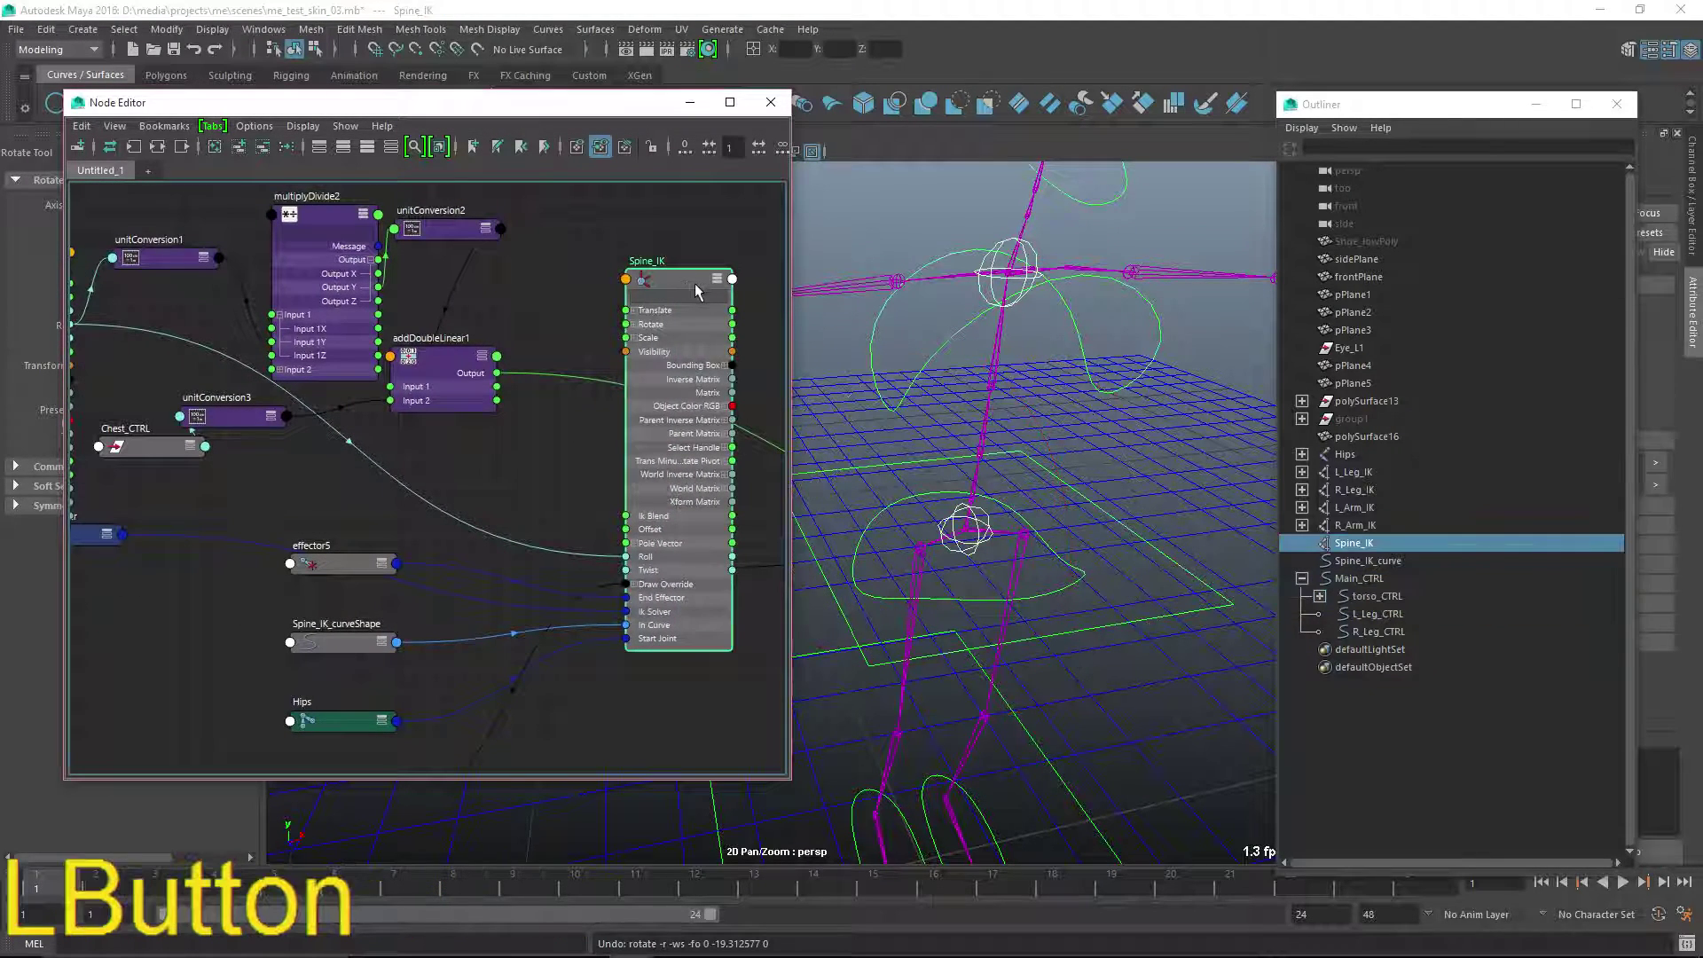
pyautogui.press('3')
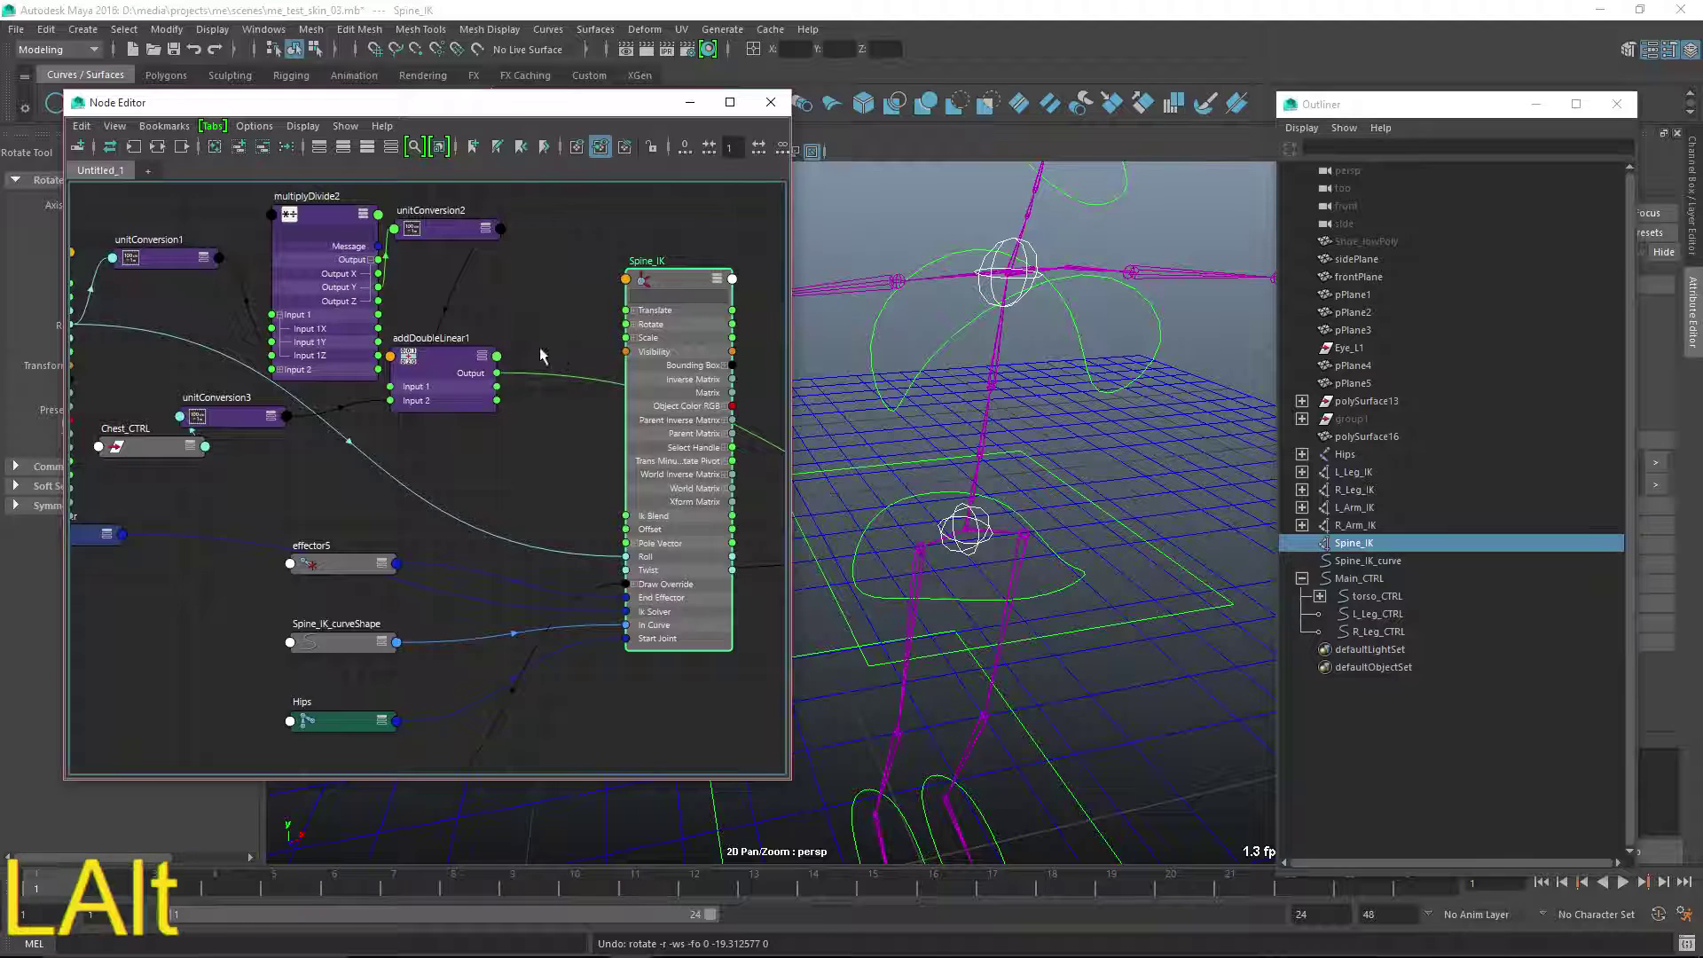
pyautogui.keyDown('alt'); pyautogui.moveTo(671, 286); pyautogui.dragTo(625, 278, button='middle'); pyautogui.keyUp('alt')
pyautogui.press('2')
pyautogui.keyDown('alt'); pyautogui.moveTo(423, 393); pyautogui.dragTo(674, 407, button='middle'); pyautogui.keyUp('alt')
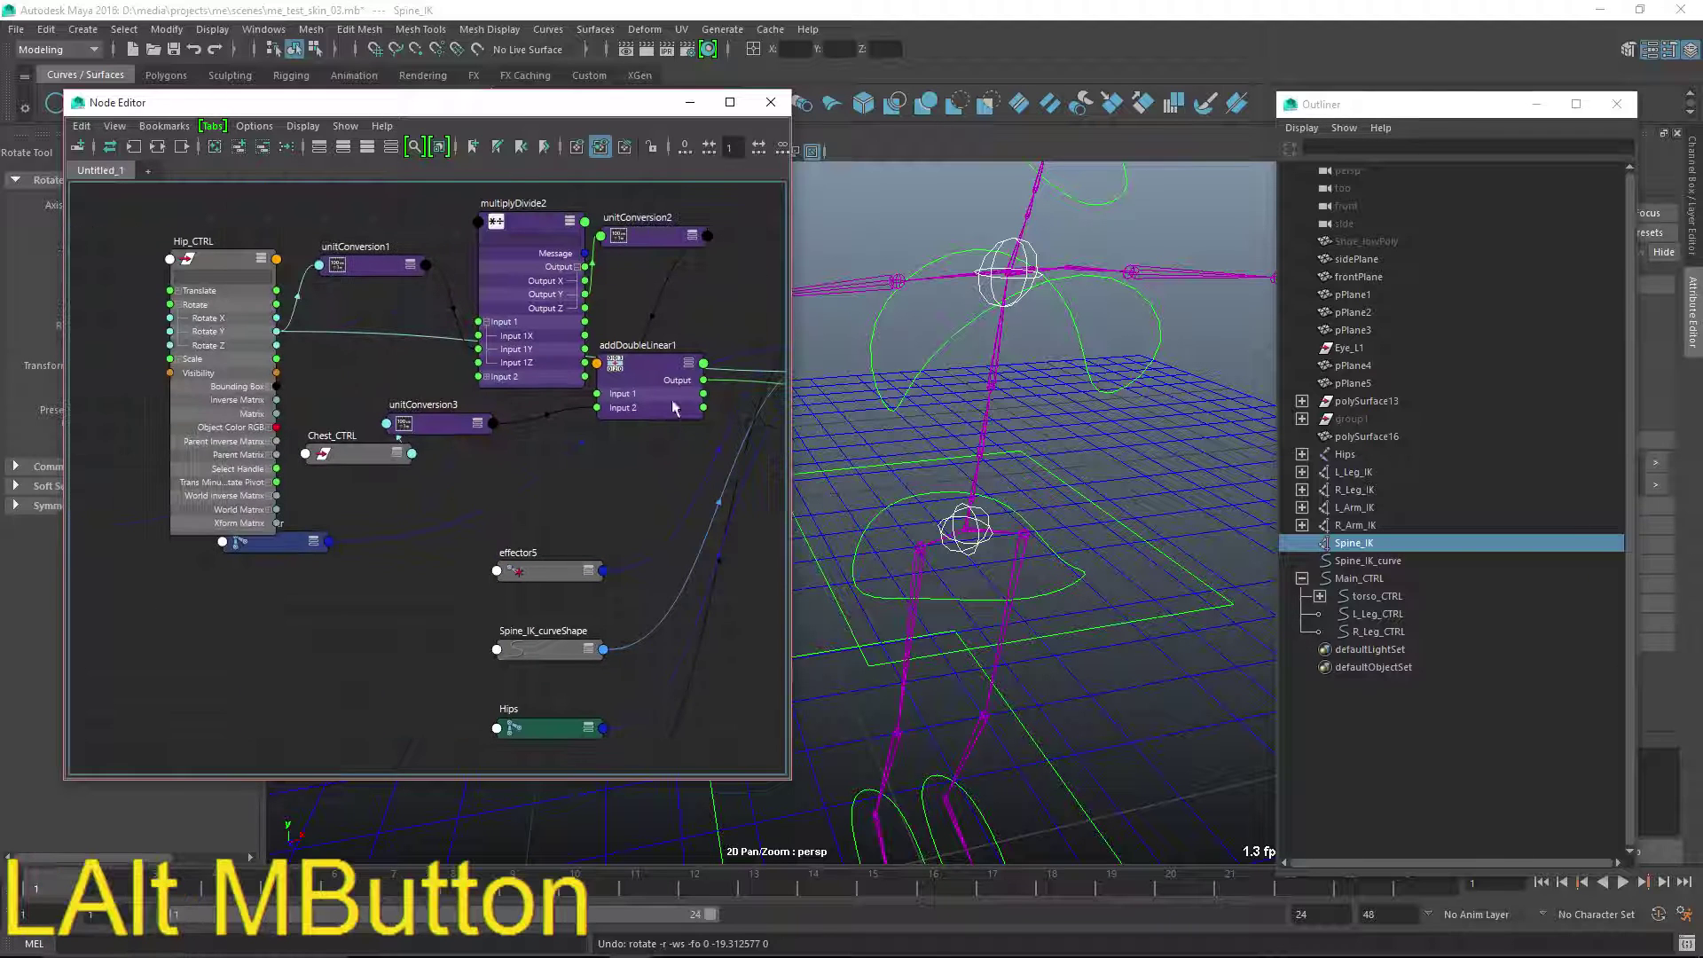
pyautogui.click(194, 263)
pyautogui.press('1')
pyautogui.keyDown('alt'); pyautogui.moveTo(614, 484); pyautogui.dragTo(495, 504, button='middle'); pyautogui.keyUp('alt')
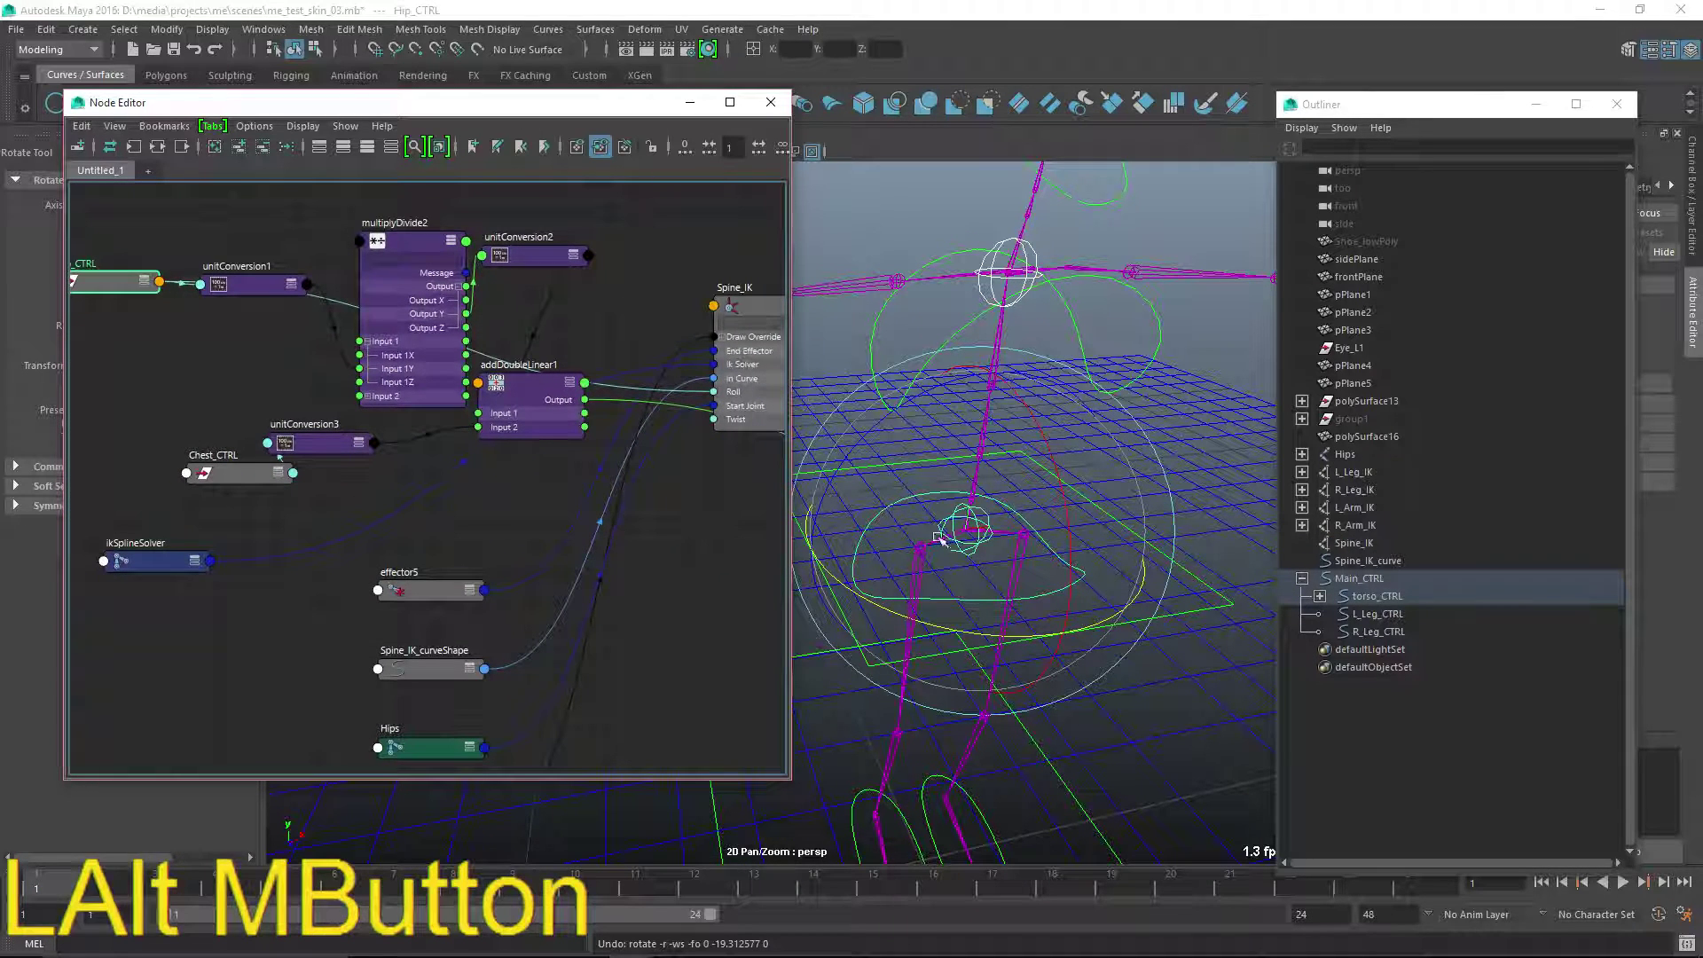
# - Add torso_CTRL to the Node Editor graph and move its node next to the existing spine twist nodes
pyautogui.click(1370, 596)
pyautogui.moveTo(1370, 596); pyautogui.dragTo(520, 548, button='middle')
pyautogui.keyDown('alt'); pyautogui.moveTo(628, 592); pyautogui.dragTo(413, 459, button='middle'); pyautogui.keyUp('alt')
pyautogui.scroll(-4, 413, 459)
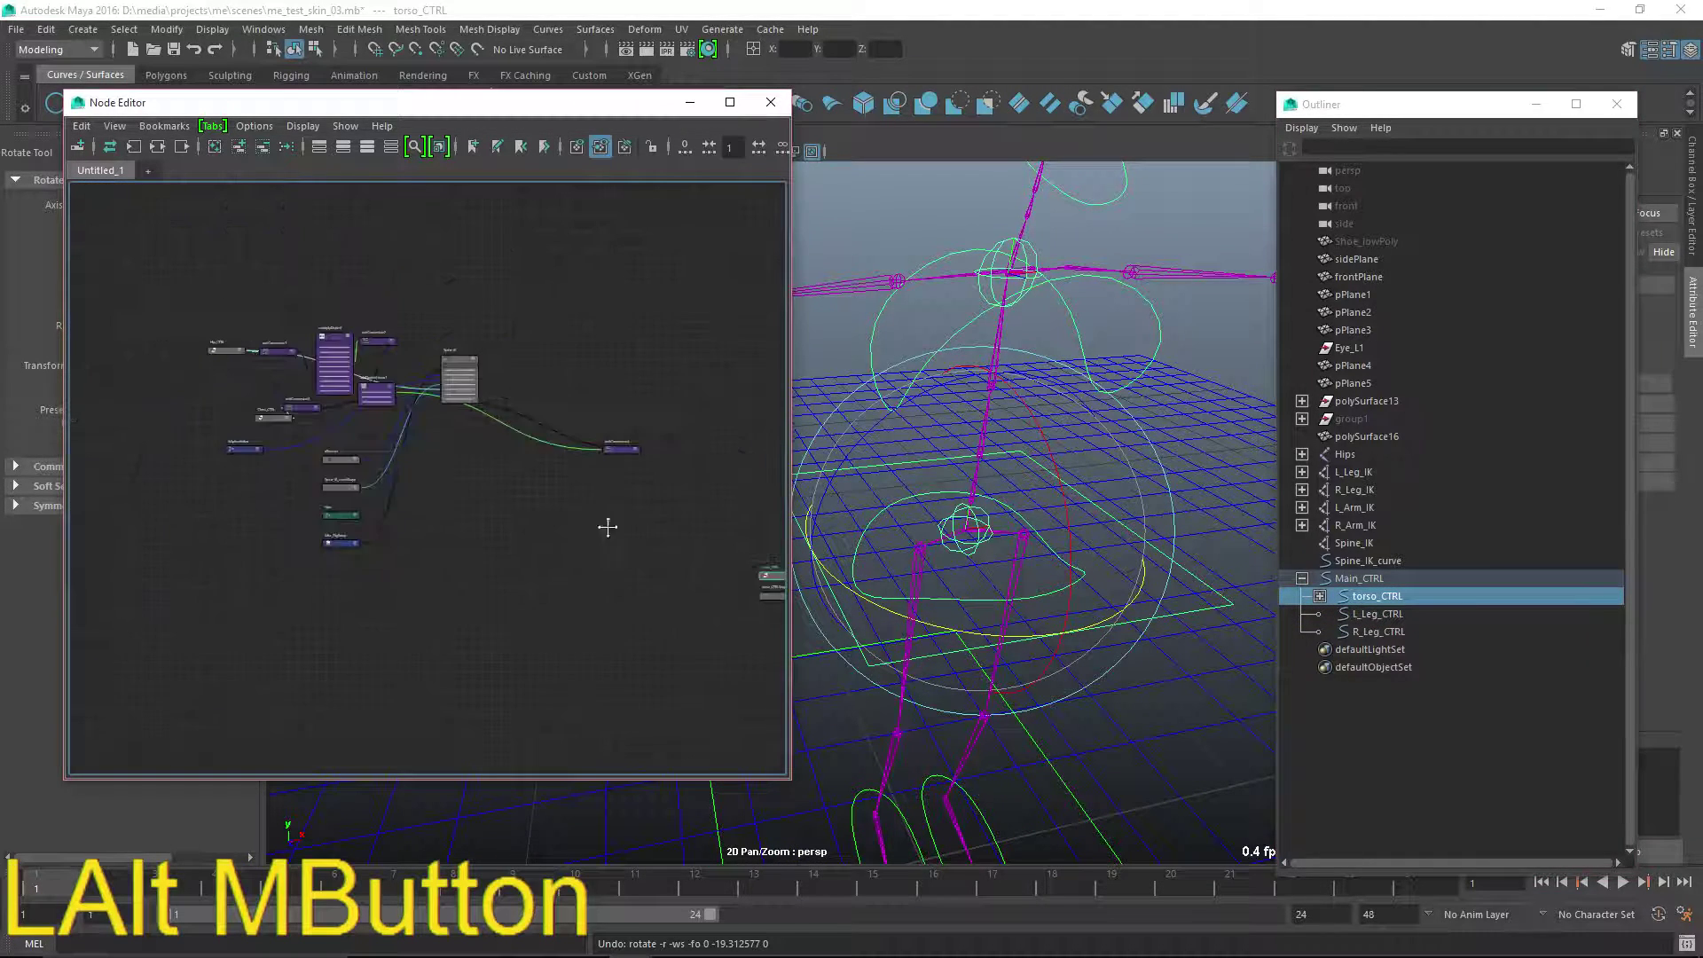
pyautogui.keyDown('alt'); pyautogui.moveTo(607, 527); pyautogui.dragTo(363, 487, button='middle'); pyautogui.keyUp('alt')
pyautogui.scroll(4, 527, 580)
pyautogui.moveTo(536, 481); pyautogui.dragTo(216, 339)
pyautogui.keyDown('alt'); pyautogui.moveTo(261, 373); pyautogui.dragTo(706, 503, button='middle'); pyautogui.keyUp('alt')
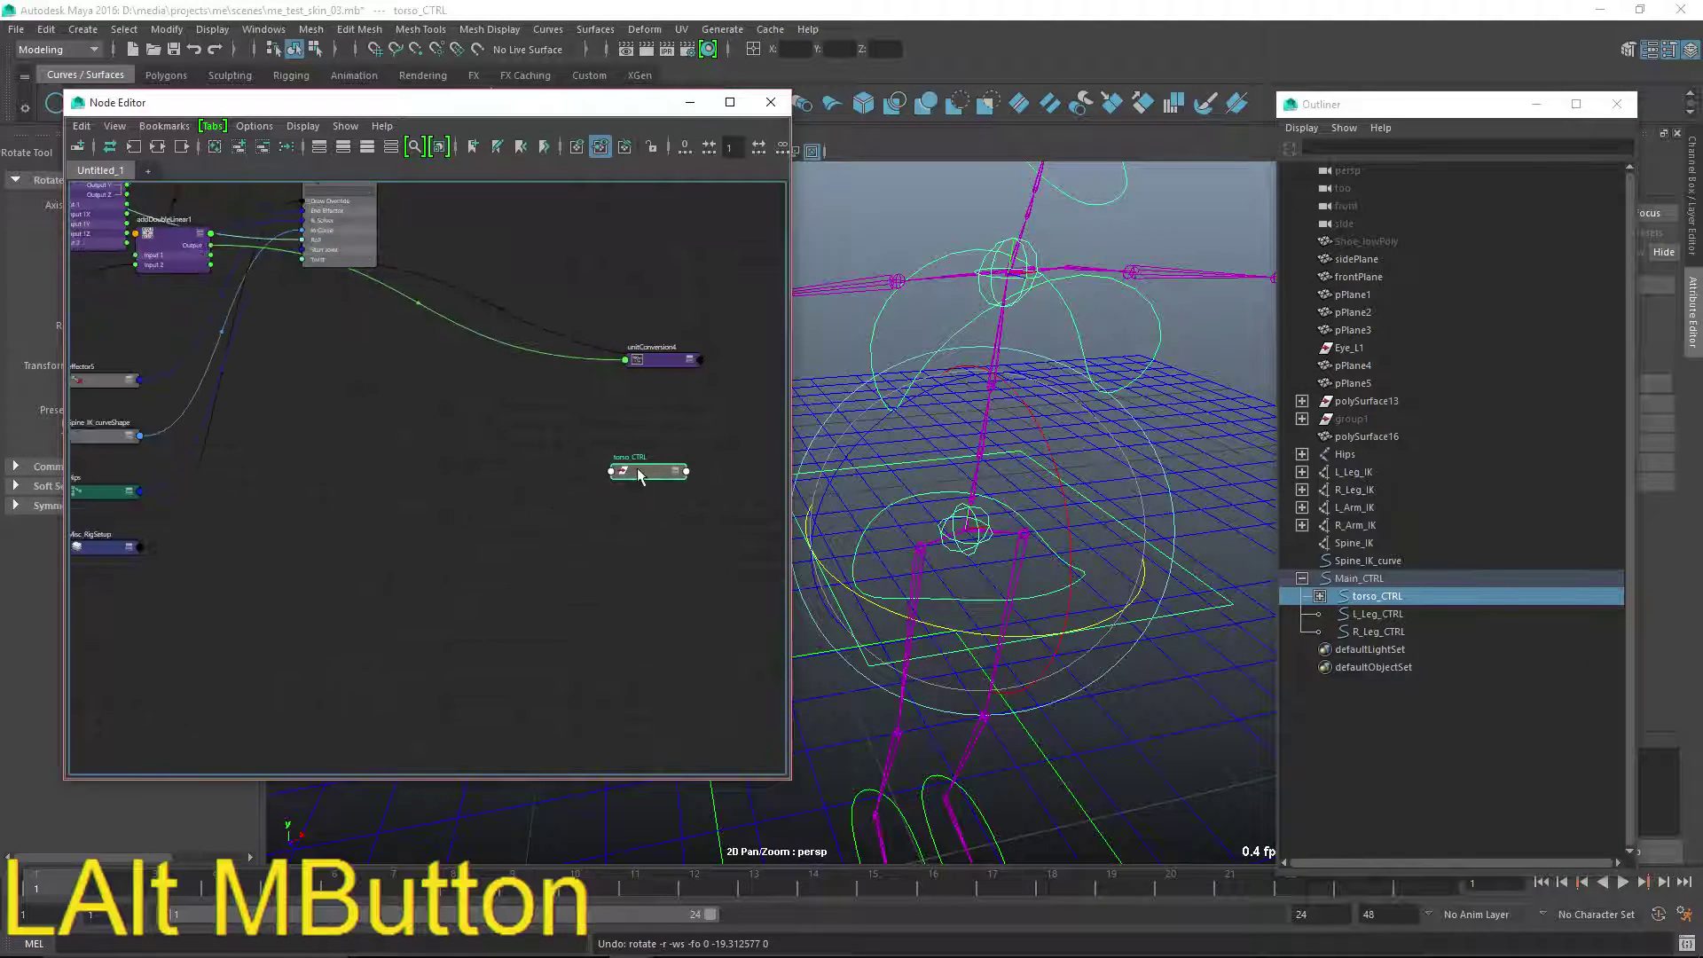
pyautogui.moveTo(637, 468); pyautogui.dragTo(192, 298)
pyautogui.keyDown('alt'); pyautogui.moveTo(233, 358); pyautogui.dragTo(753, 719, button='middle'); pyautogui.keyUp('alt')
pyautogui.scroll(4, 577, 548)
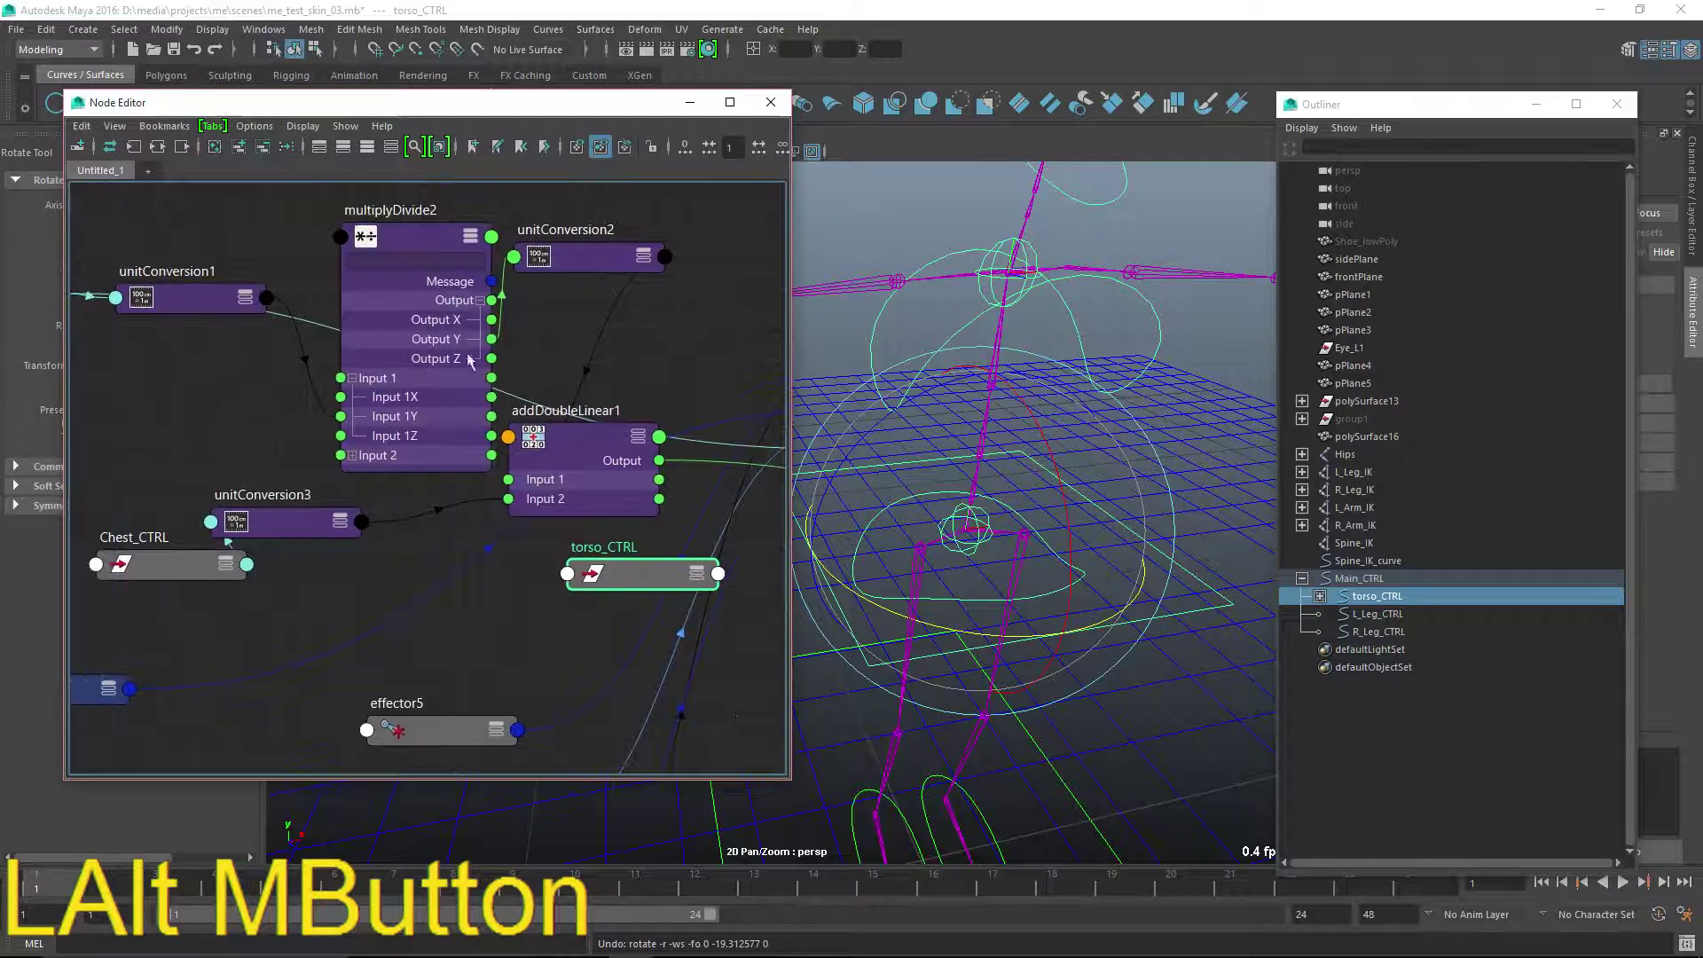
# - Collapse the multiplyDivide2 and addDoubleLinear1 nodes and place addDoubleLinear1 just below unitConversion2
pyautogui.click(471, 359)
pyautogui.press('1')
pyautogui.moveTo(555, 434); pyautogui.dragTo(547, 314)
pyautogui.press('2')
pyautogui.keyDown('alt'); pyautogui.moveTo(596, 478); pyautogui.dragTo(460, 482, button='middle'); pyautogui.keyUp('alt')
pyautogui.press('1')
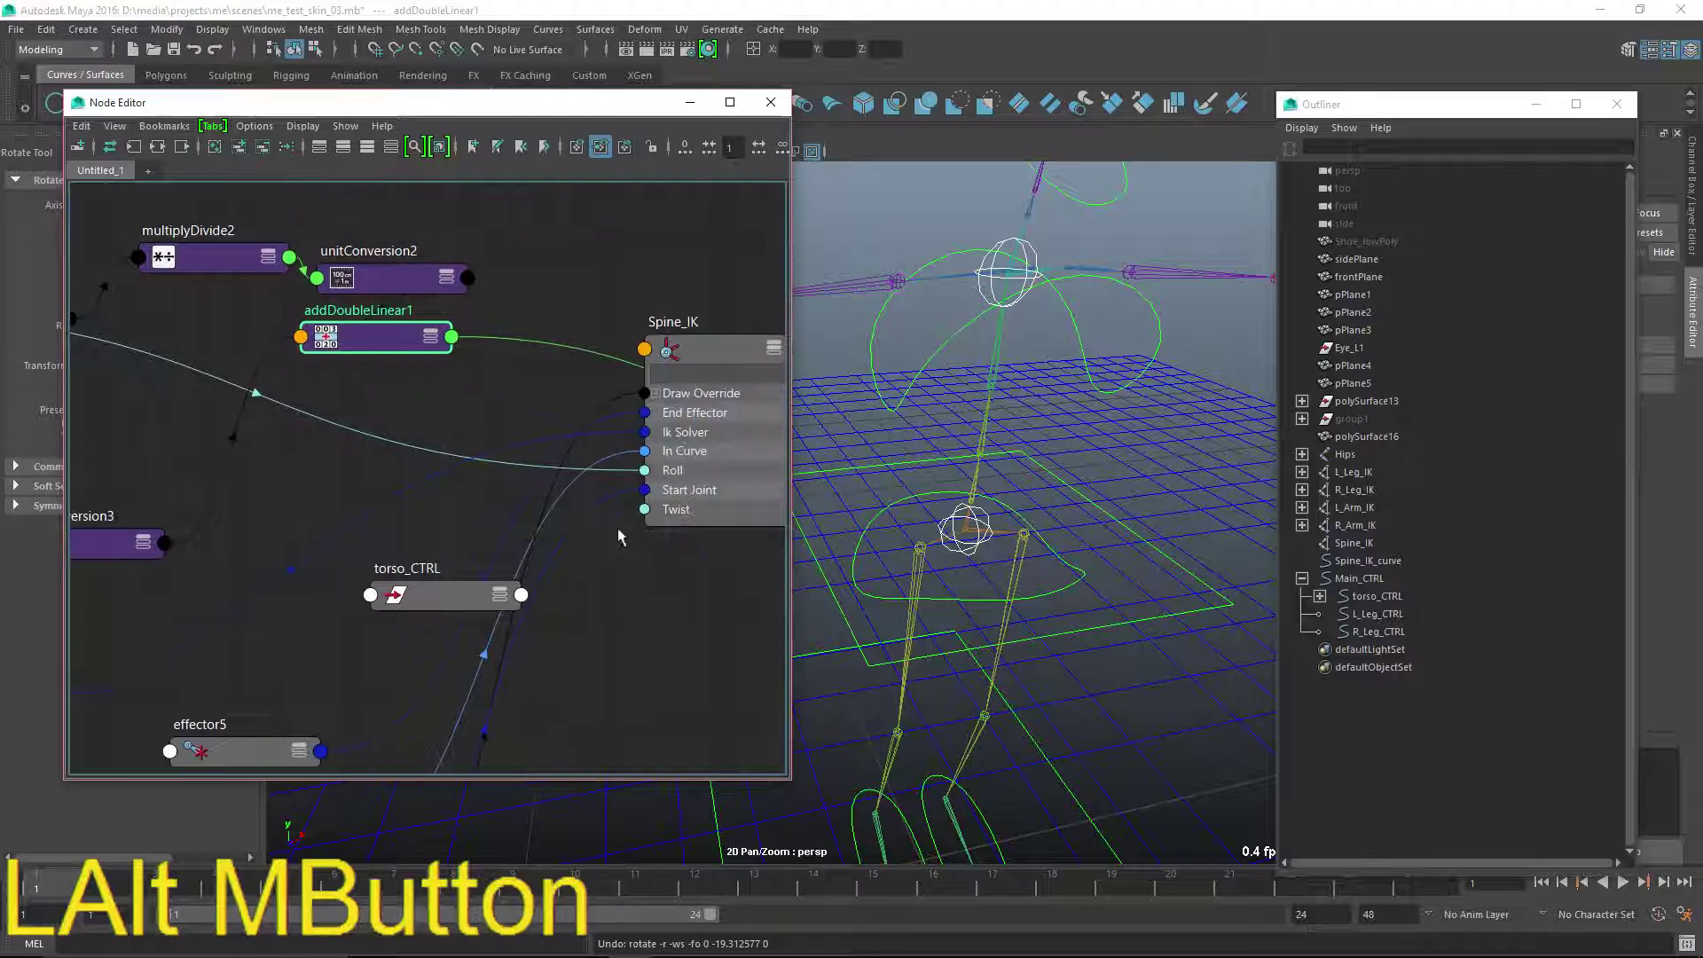
# - Place the torso_CTRL node directly below the Hip_CTRL node in the graph
pyautogui.keyDown('alt'); pyautogui.moveTo(619, 537); pyautogui.dragTo(665, 589, button='middle'); pyautogui.keyUp('alt')
pyautogui.scroll(-4, 665, 589)
pyautogui.click(171, 476)
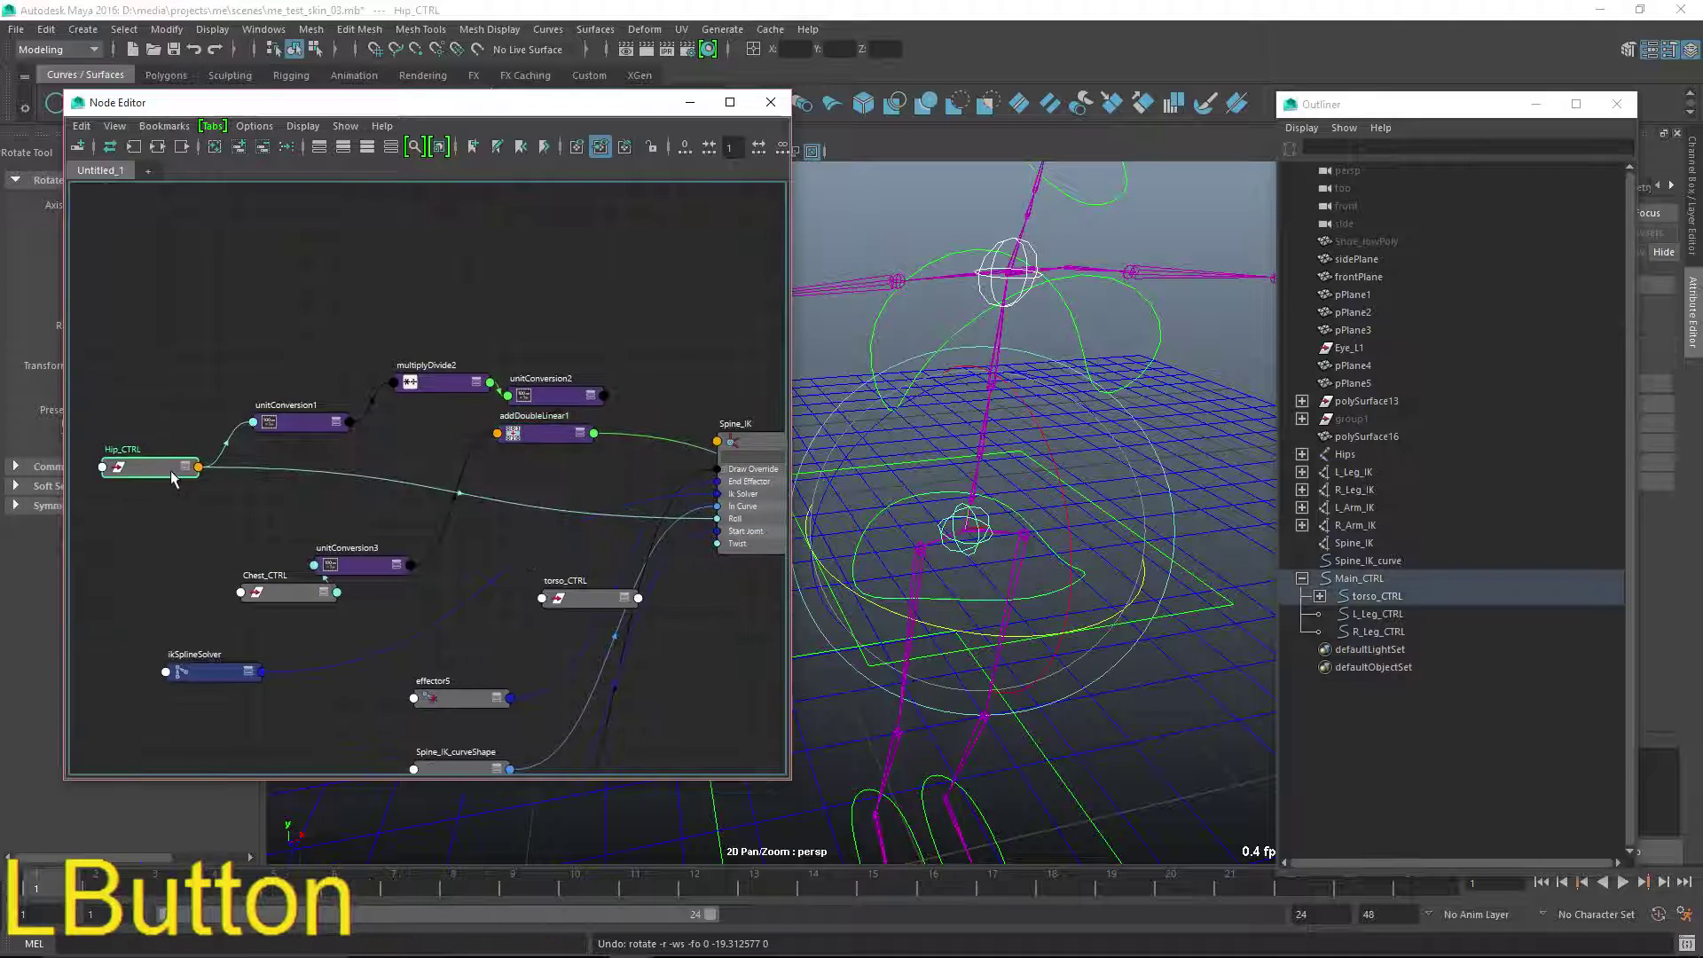
pyautogui.moveTo(557, 600); pyautogui.dragTo(119, 498)
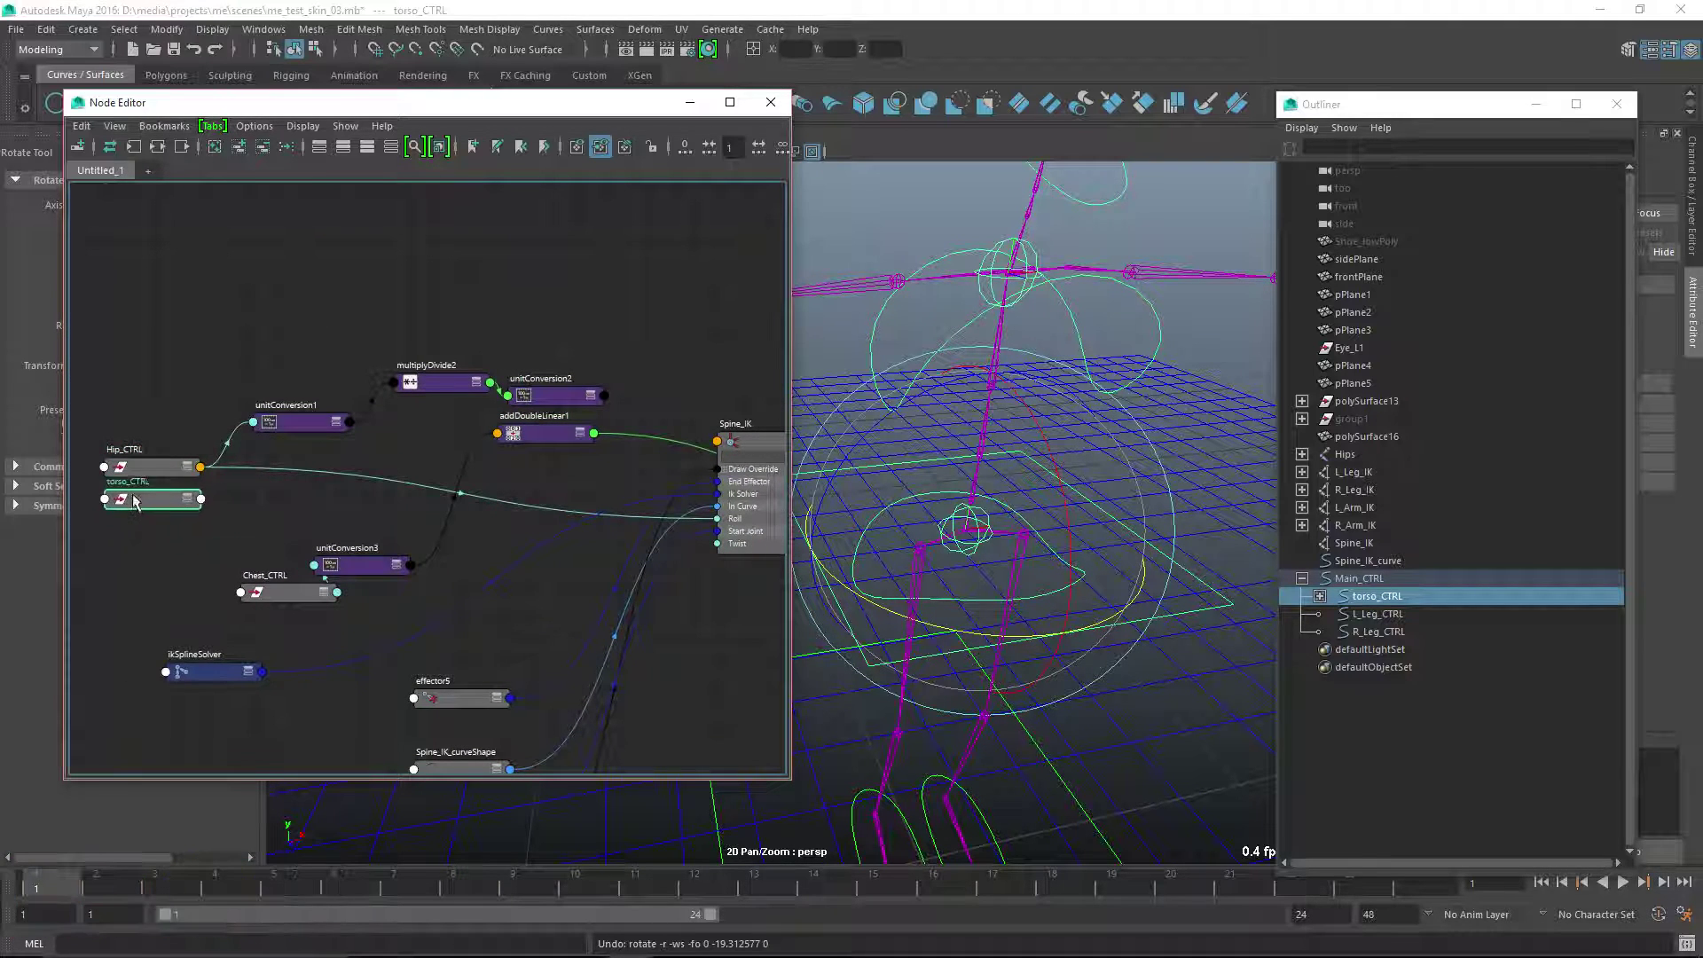
pyautogui.keyDown('alt'); pyautogui.moveTo(120, 498); pyautogui.dragTo(500, 632, button='right'); pyautogui.keyUp('alt')
# - Create another addDoubleLinear node, expand its attributes and place it beside Hip_CTRL and torso_CTRL
pyautogui.click(533, 473)
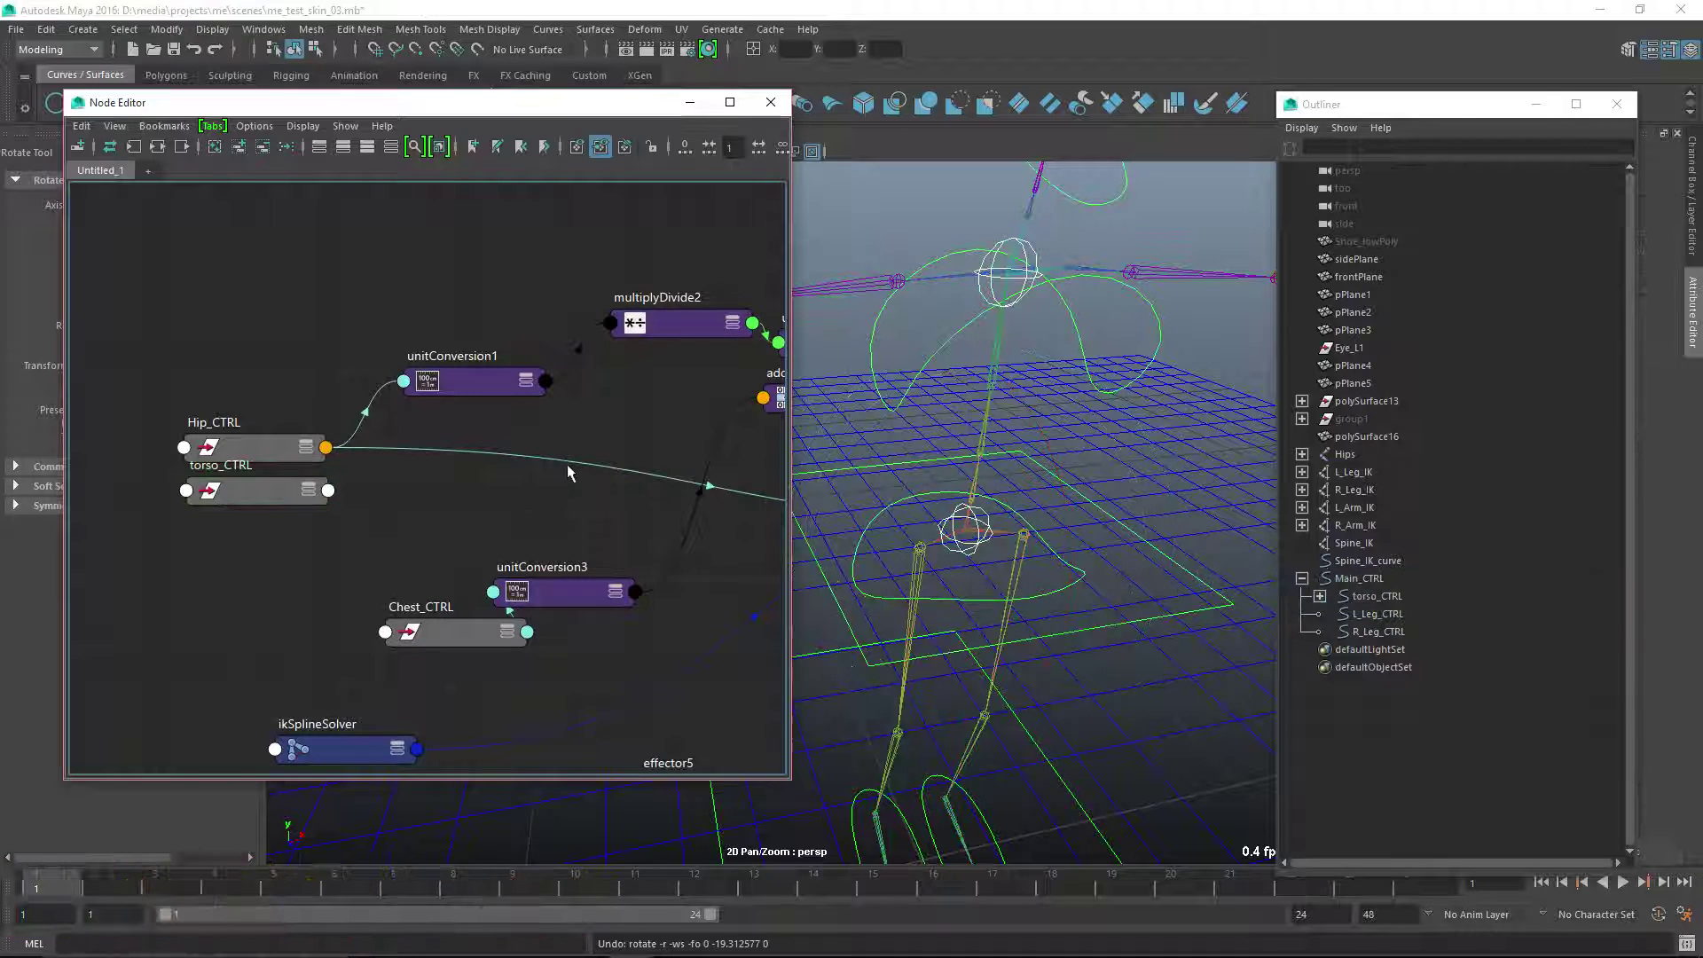
pyautogui.press('Tab')
pyautogui.write('a')
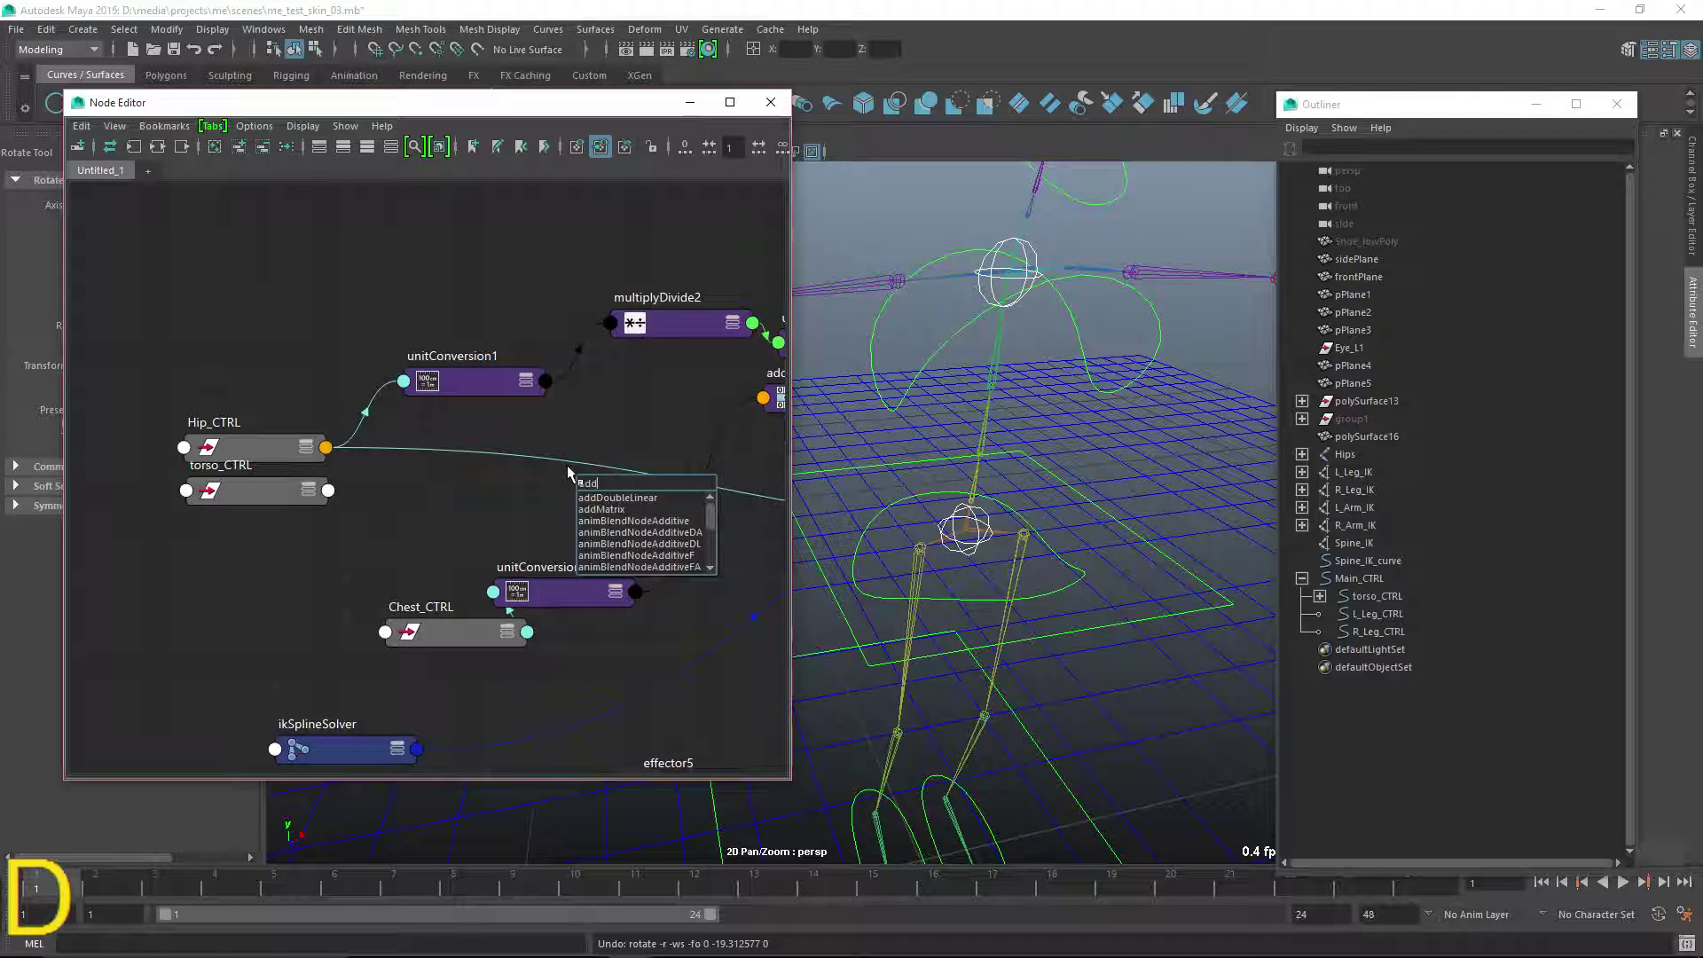
pyautogui.press('Down')
pyautogui.press('Return')
pyautogui.click(618, 477)
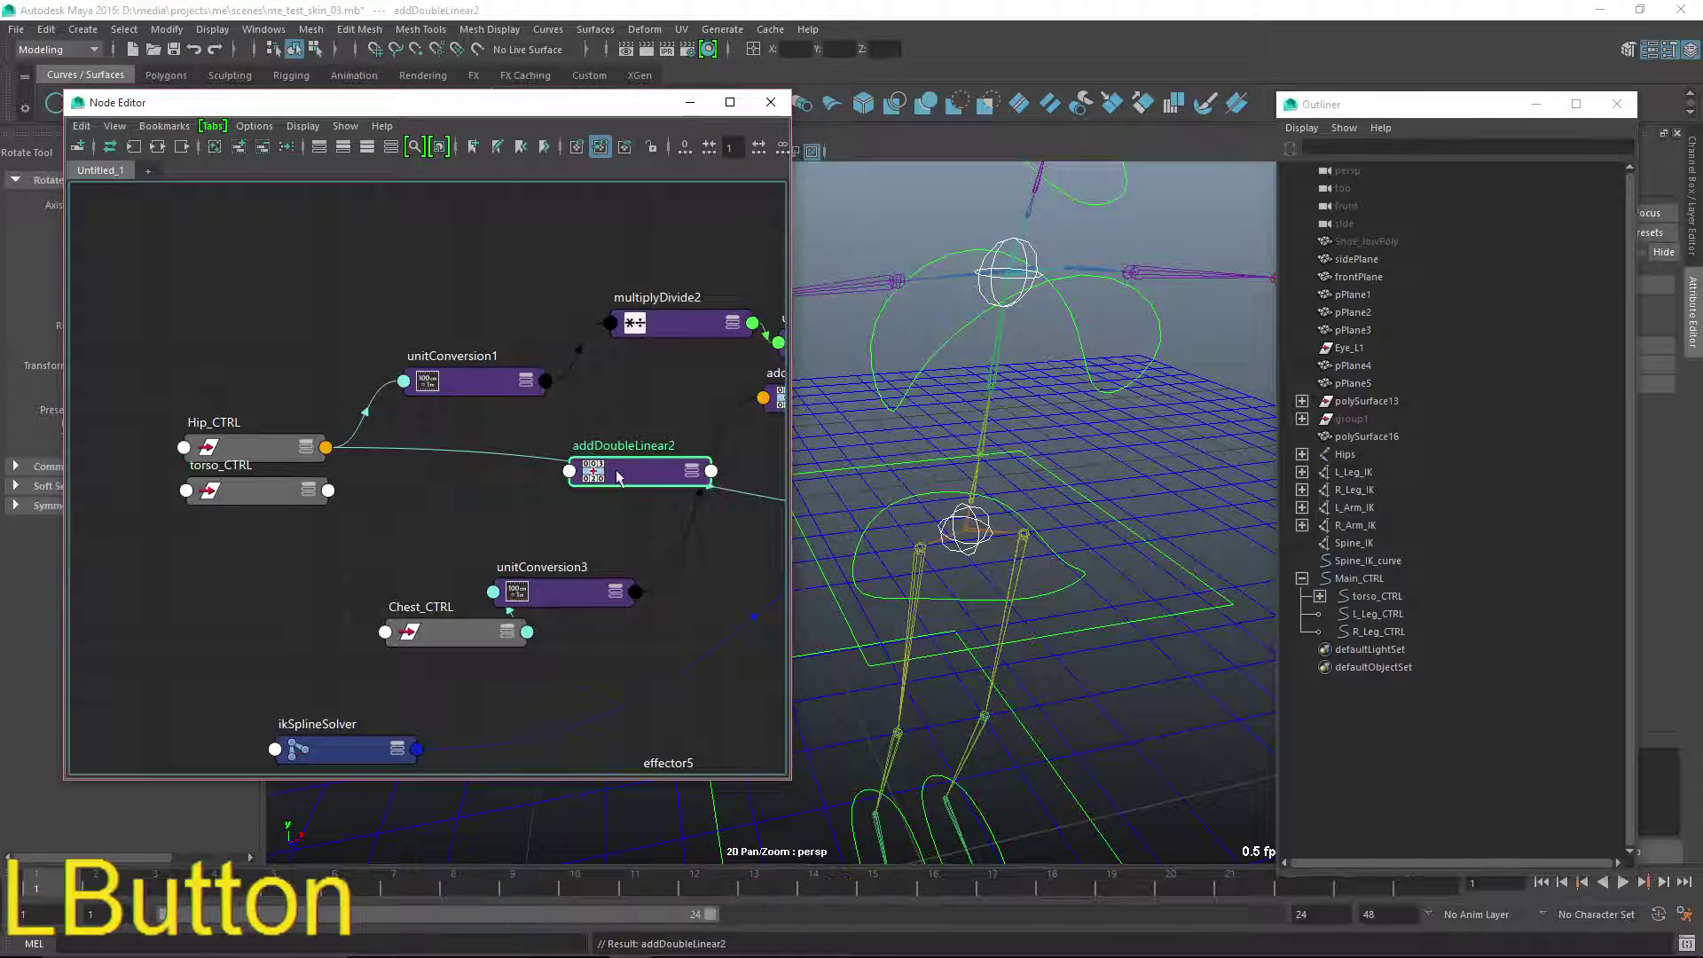
pyautogui.press('4')
pyautogui.moveTo(629, 470); pyautogui.dragTo(597, 426)
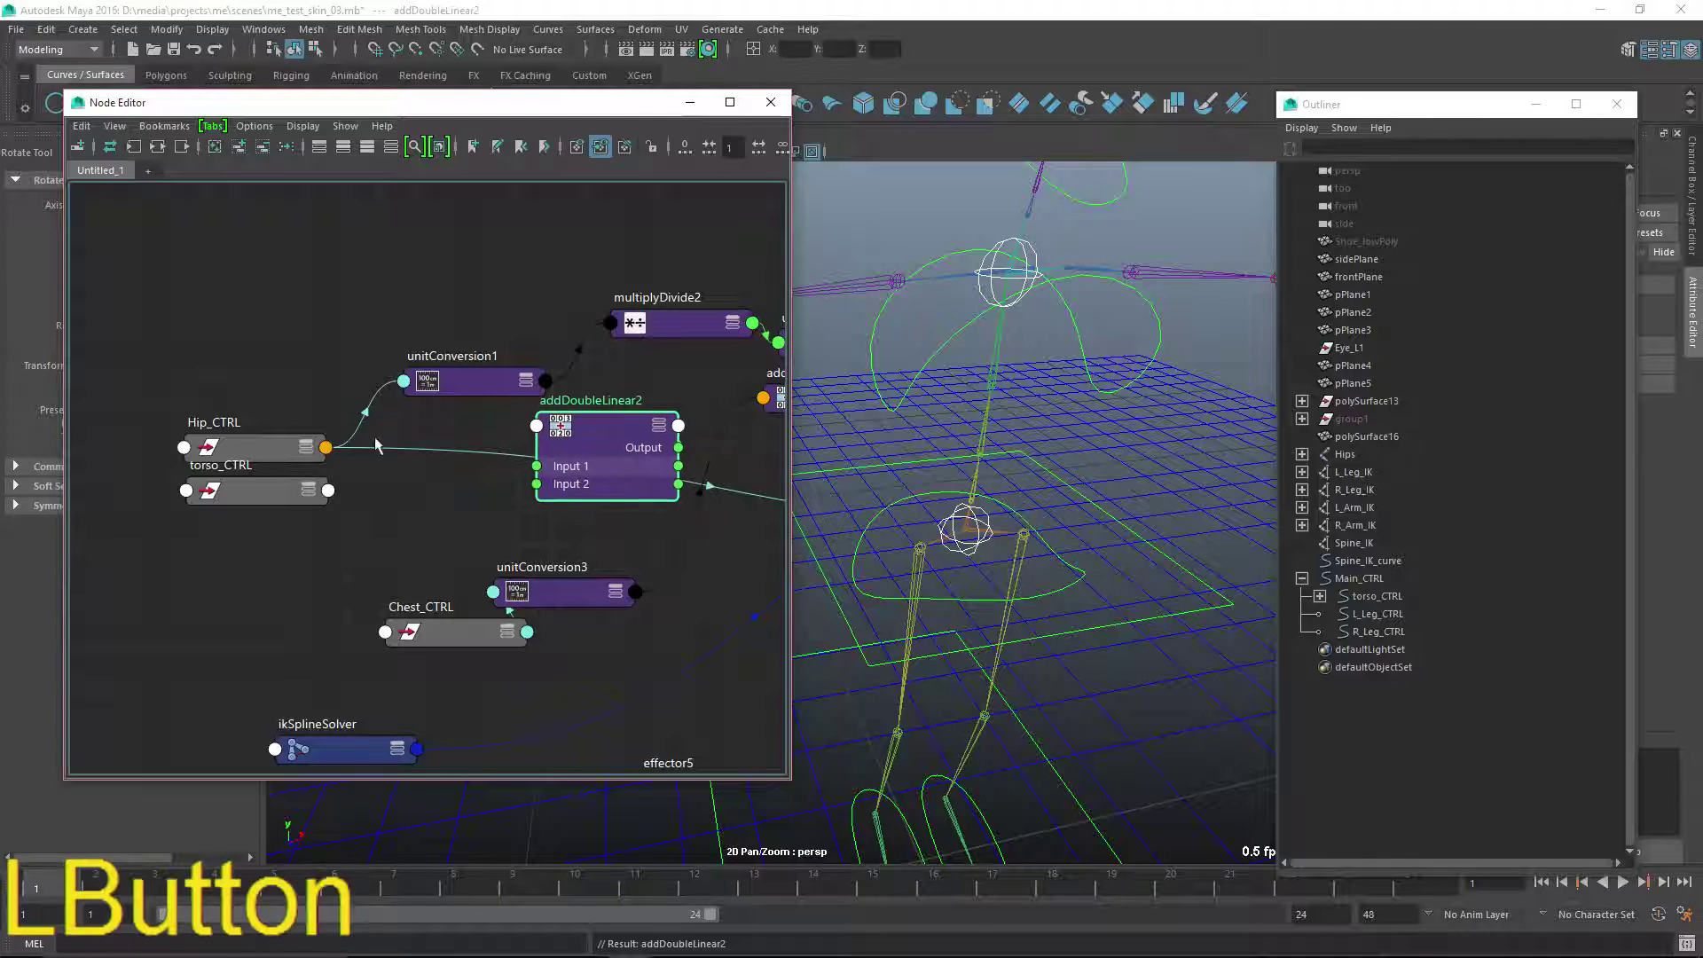
# - Connect Hip_CTRL's Rotate Y to Input 1 and torso_CTRL's Rotate Y to Input 2 of the new addDoubleLinear node
pyautogui.click(326, 448)
pyautogui.moveTo(439, 562)
pyautogui.click(530, 608)
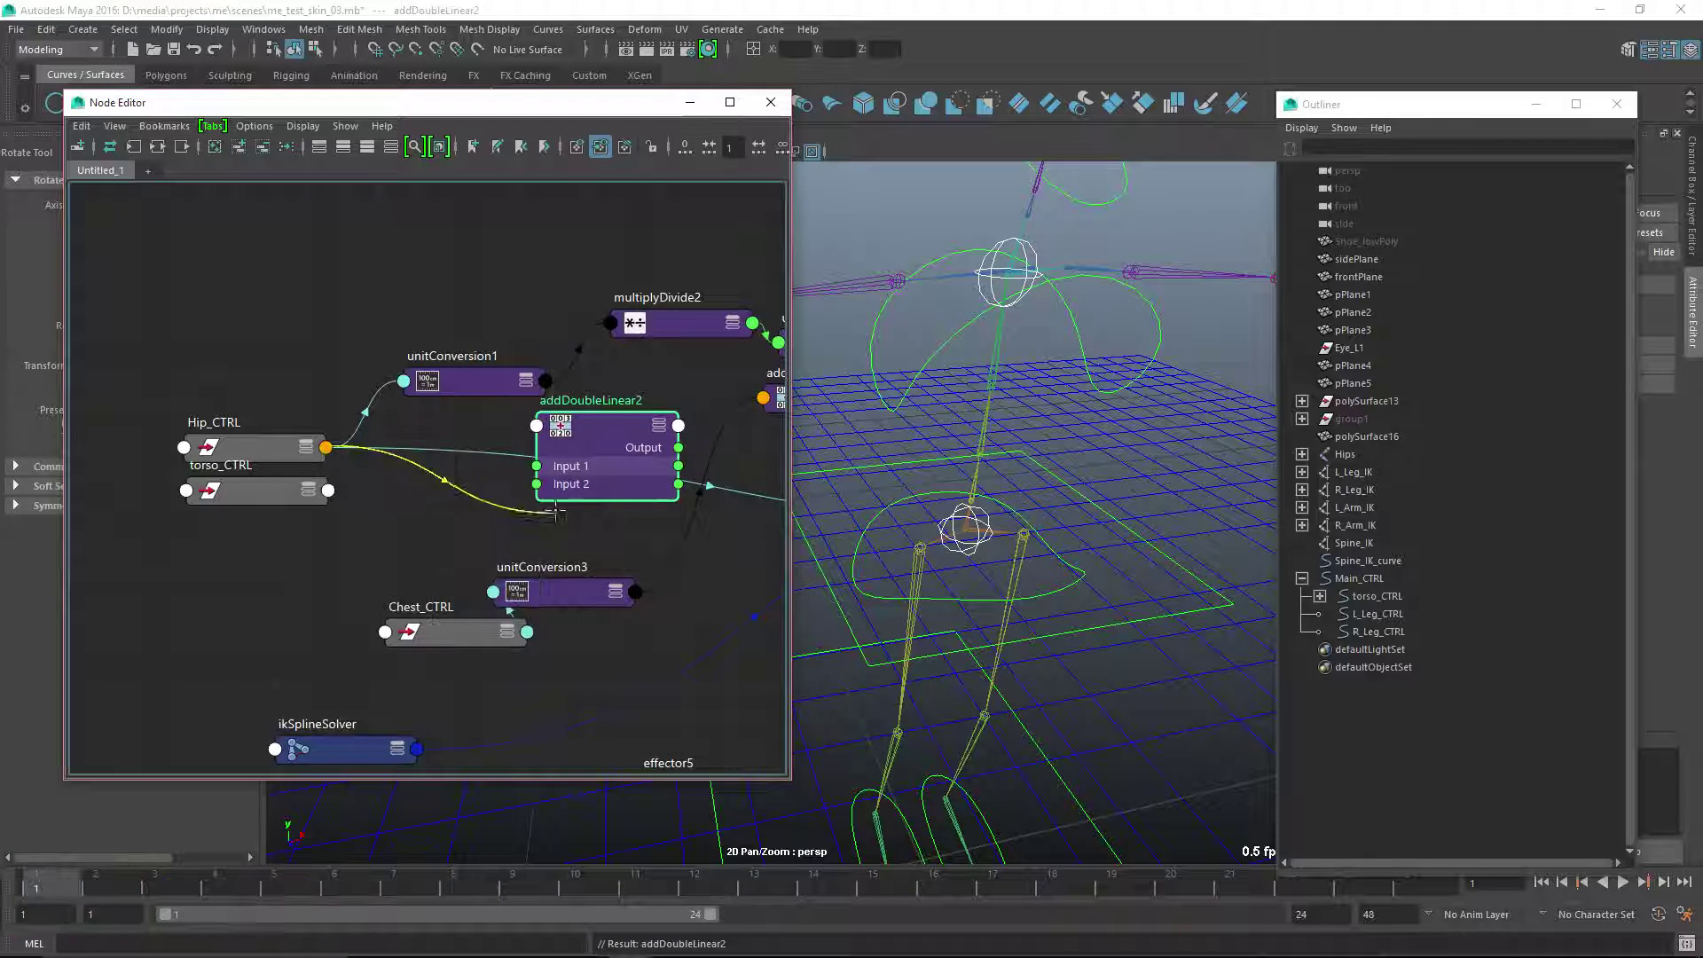
pyautogui.click(544, 470)
pyautogui.click(327, 491)
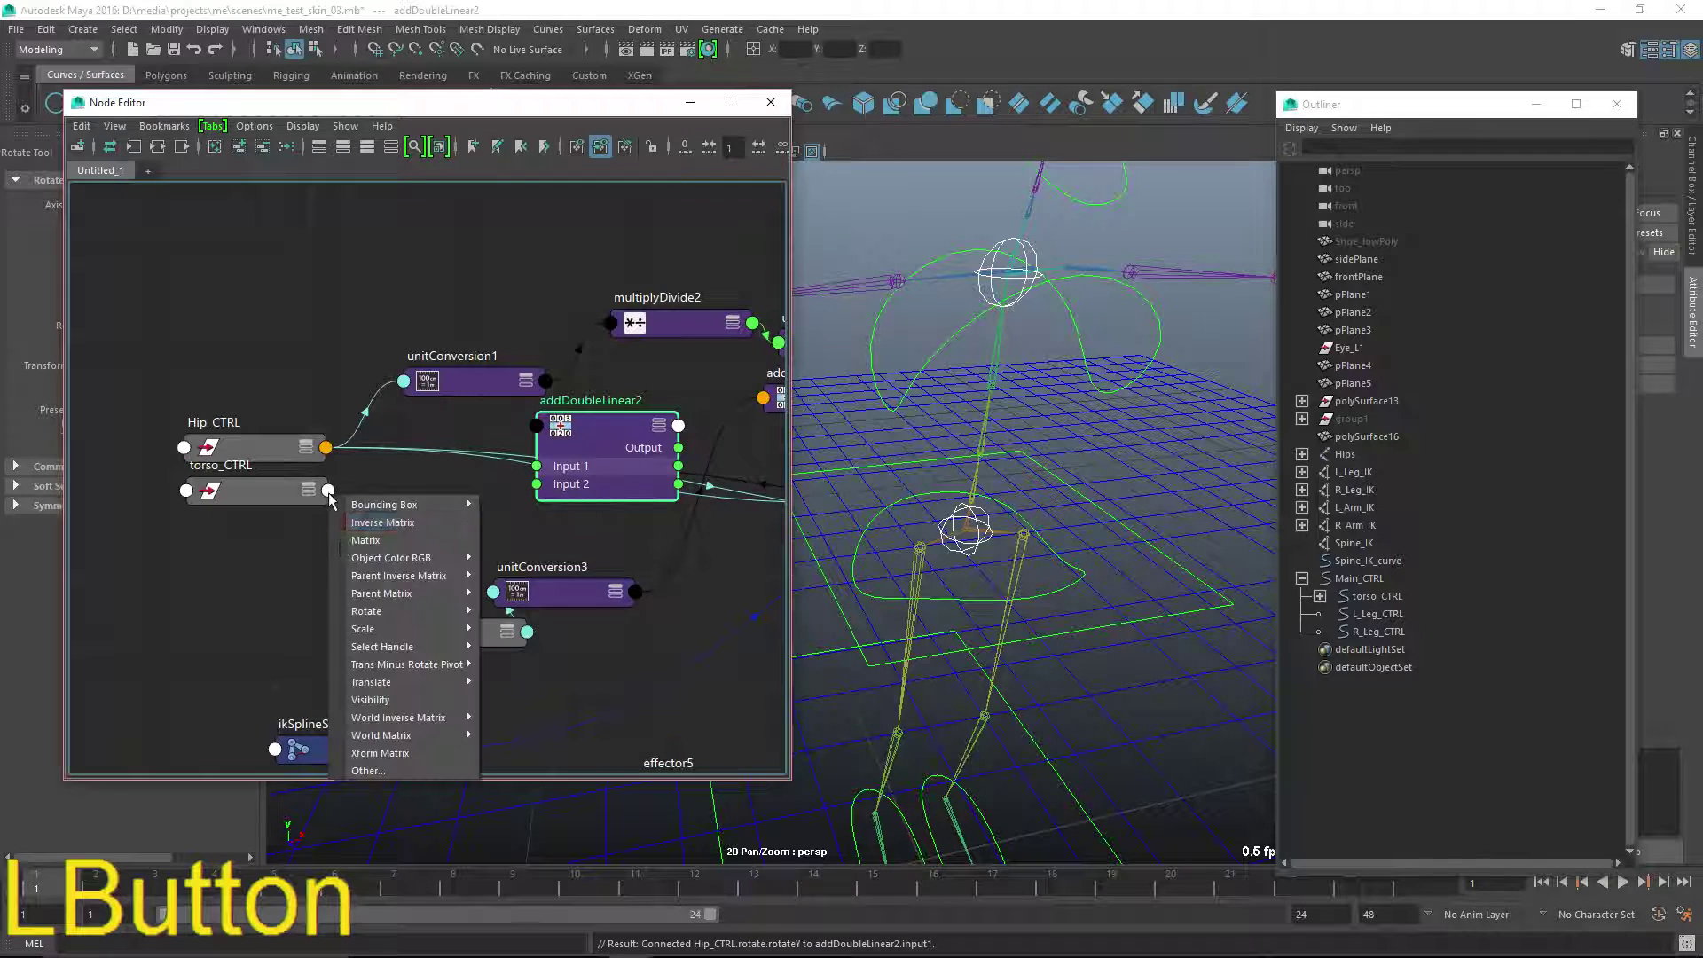
pyautogui.moveTo(461, 611)
pyautogui.click(512, 650)
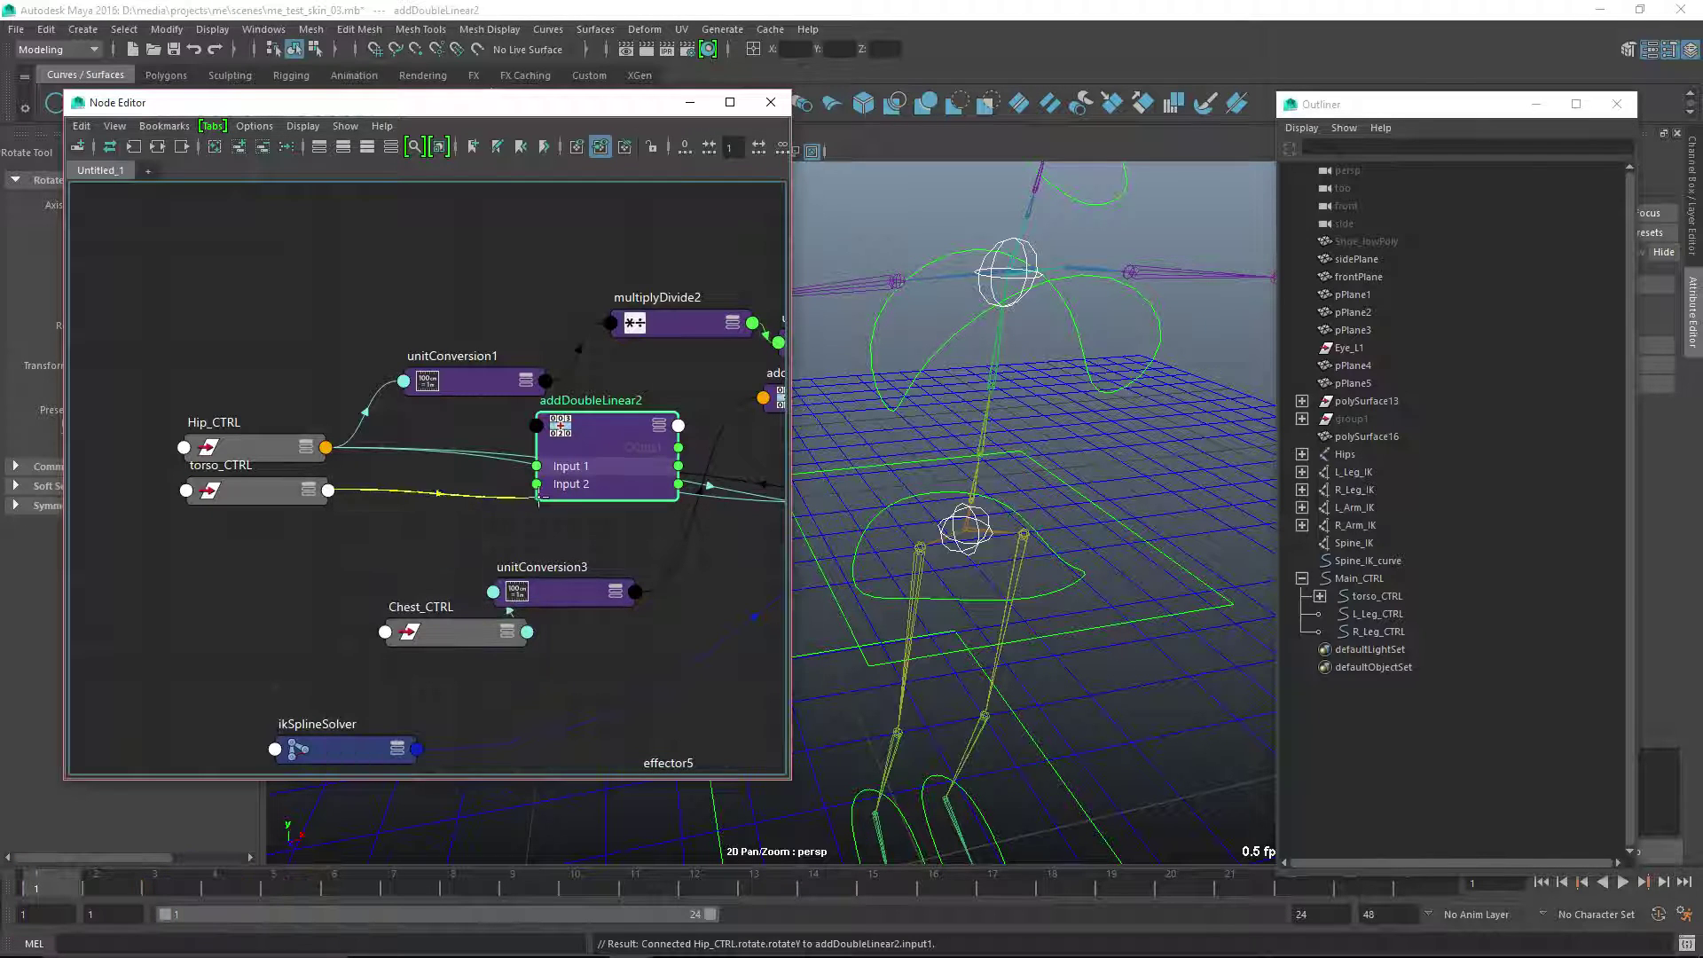
pyautogui.click(537, 484)
# - Connect the Output of addDoubleLinear2 to the Roll input of Spine_IK
pyautogui.keyDown('alt'); pyautogui.moveTo(700, 489); pyautogui.dragTo(279, 466, button='middle'); pyautogui.keyUp('alt')
pyautogui.click(252, 425)
pyautogui.moveTo(516, 536); pyautogui.dragTo(660, 502)
pyautogui.keyDown('alt'); pyautogui.moveTo(662, 601); pyautogui.dragTo(449, 588, button='middle'); pyautogui.keyUp('alt')
pyautogui.keyDown('alt'); pyautogui.moveTo(450, 589); pyautogui.dragTo(337, 523, button='right'); pyautogui.keyUp('alt')
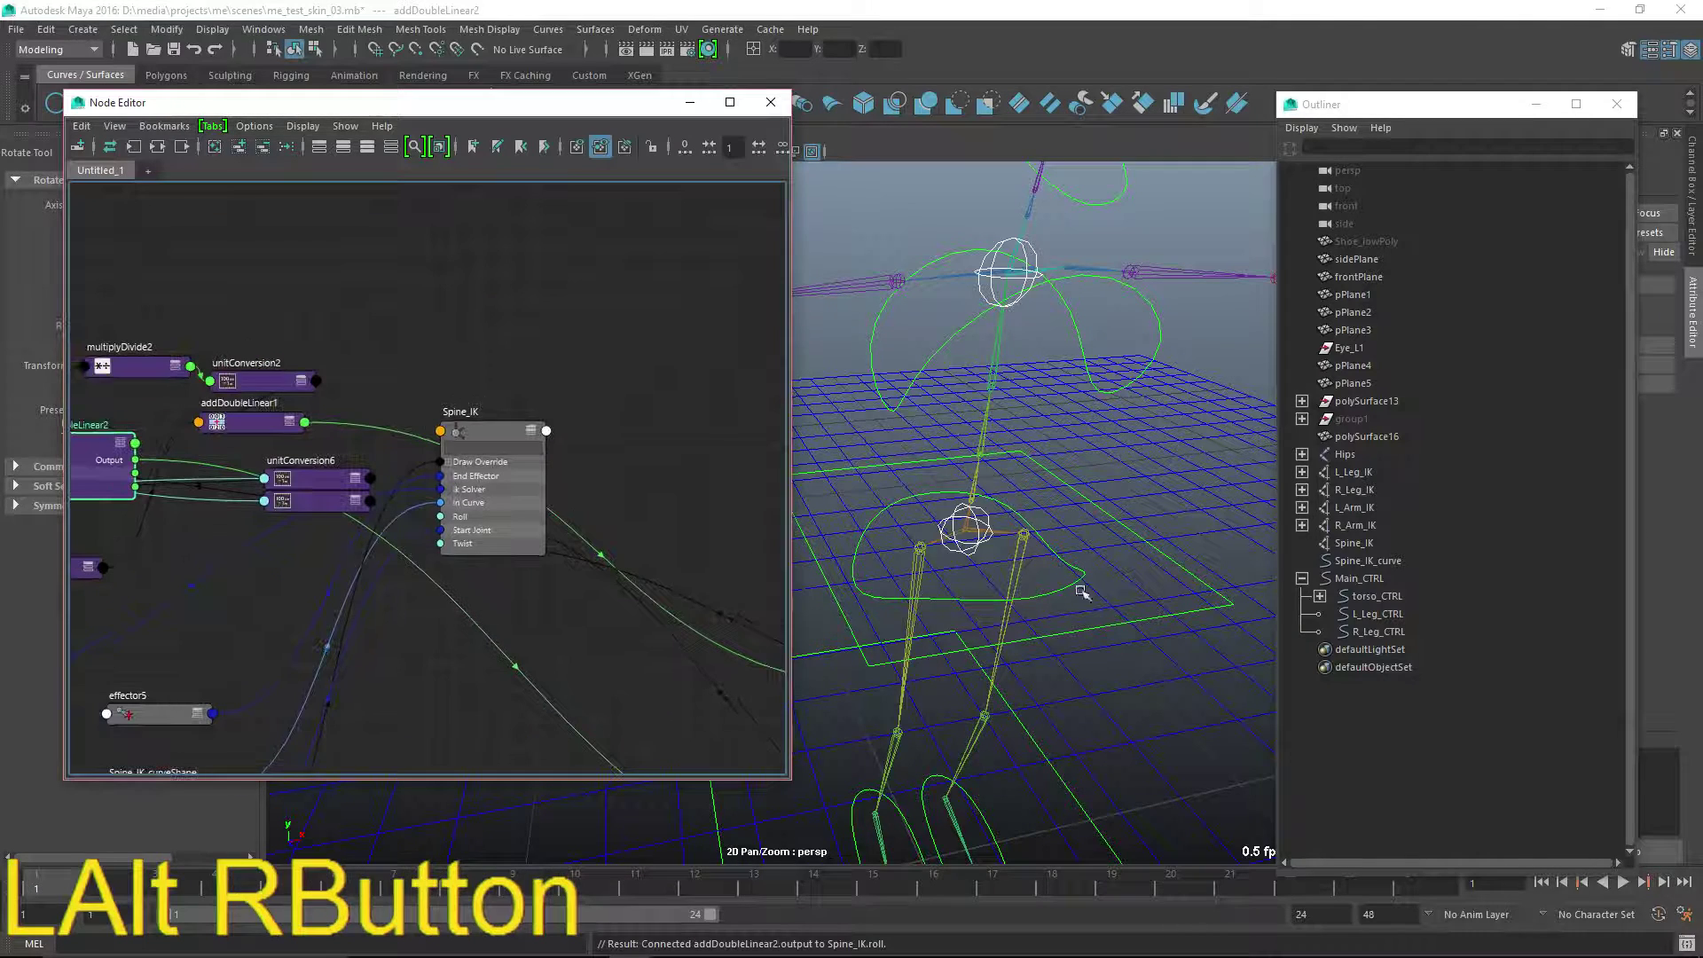
# - Try turning torso_CTRL and Chest_CTRL around the vertical axis to test the new roll connection, undoing the chest rotation
pyautogui.click(1089, 627)
pyautogui.keyDown('alt'); pyautogui.moveTo(1090, 627); pyautogui.dragTo(1051, 615, button='right'); pyautogui.keyUp('alt')
pyautogui.moveTo(956, 628); pyautogui.dragTo(923, 600)
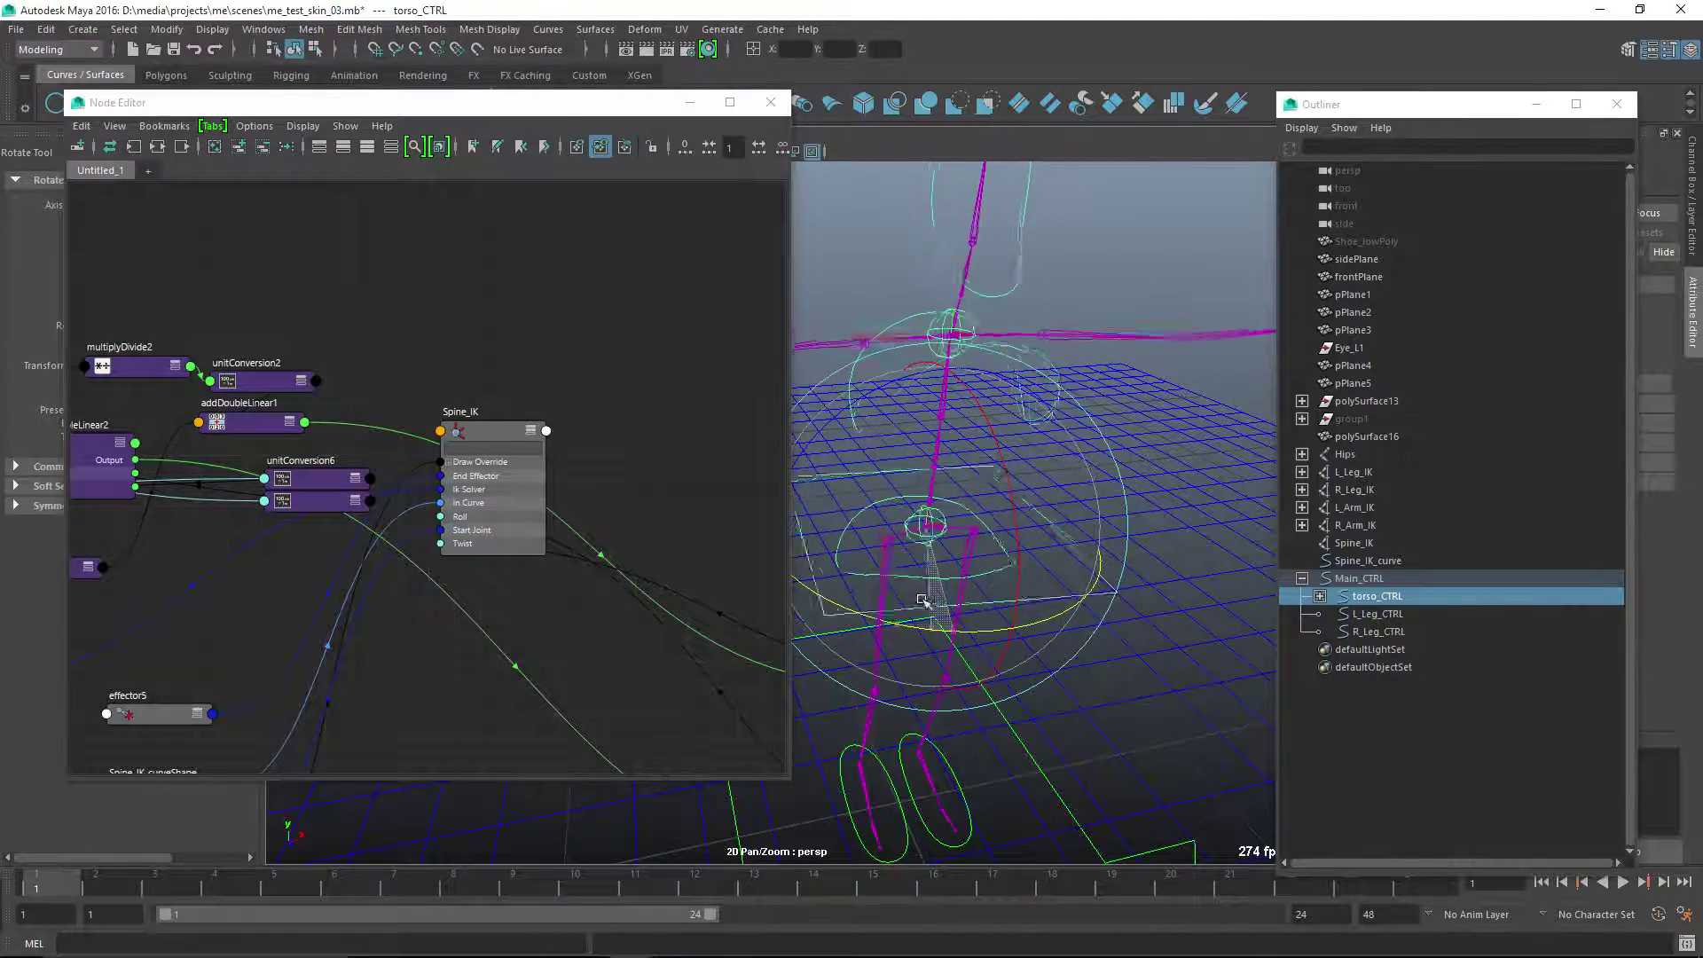
pyautogui.keyDown('alt'); pyautogui.moveTo(1099, 426); pyautogui.dragTo(1105, 443, button='middle'); pyautogui.keyUp('alt')
pyautogui.keyDown('alt'); pyautogui.moveTo(1105, 443); pyautogui.dragTo(1155, 441); pyautogui.keyUp('alt')
pyautogui.click(1183, 383)
pyautogui.click(1056, 415)
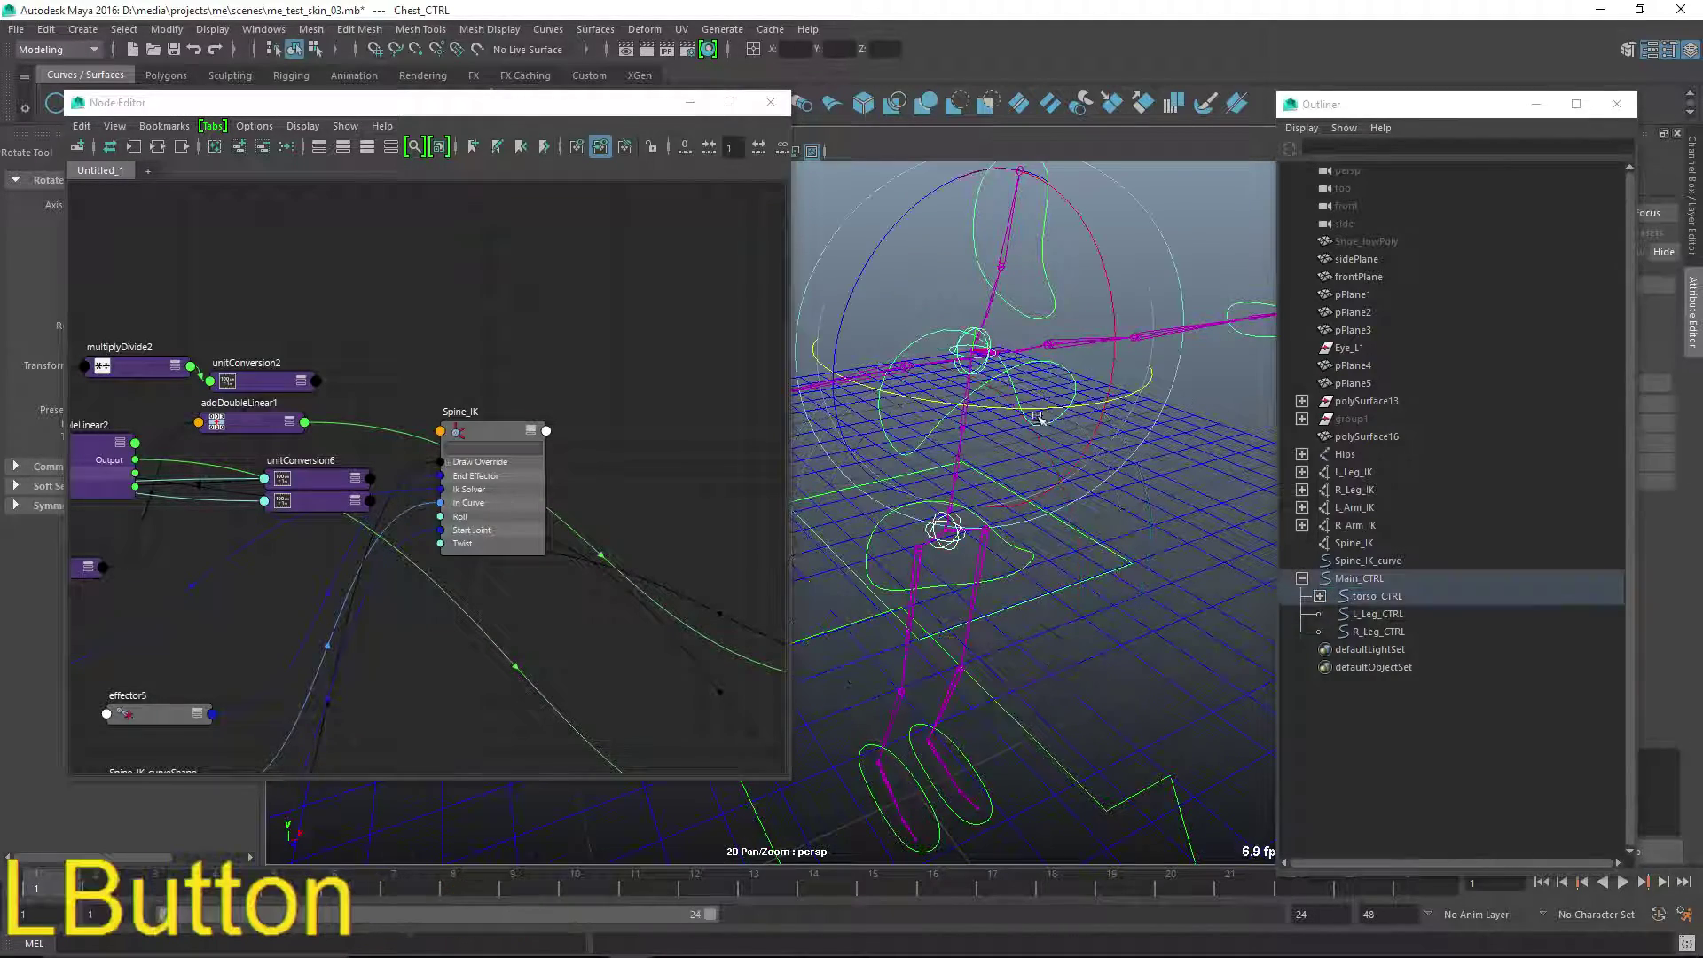
pyautogui.moveTo(1020, 407); pyautogui.dragTo(934, 406)
pyautogui.hotkey('ctrl', 'z')
# - Try rotating Main_CTRL to test that the whole rig follows it, undoing the rotation
pyautogui.keyDown('alt'); pyautogui.moveTo(1056, 513); pyautogui.dragTo(1011, 439, button='middle'); pyautogui.keyUp('alt')
pyautogui.keyDown('alt'); pyautogui.moveTo(1064, 648); pyautogui.dragTo(943, 689, button='right'); pyautogui.keyUp('alt')
pyautogui.click(1099, 657)
pyautogui.keyDown('alt'); pyautogui.moveTo(943, 688); pyautogui.dragTo(1043, 696, button='middle'); pyautogui.keyUp('alt')
pyautogui.moveTo(986, 707); pyautogui.dragTo(1057, 621)
pyautogui.hotkey('ctrl', 'z')
pyautogui.hotkey('ctrl', 'z')
# - Try turning Main_CTRL again and inspect the chest's orientation relative to the hips, undoing the turn
pyautogui.moveTo(1026, 691); pyautogui.dragTo(799, 665)
pyautogui.keyDown('alt'); pyautogui.moveTo(922, 532); pyautogui.dragTo(962, 572); pyautogui.keyUp('alt')
pyautogui.keyDown('alt'); pyautogui.moveTo(962, 572); pyautogui.dragTo(936, 647, button='middle'); pyautogui.keyUp('alt')
pyautogui.keyDown('alt'); pyautogui.moveTo(936, 647); pyautogui.dragTo(984, 517); pyautogui.keyUp('alt')
pyautogui.hotkey('ctrl', '2')
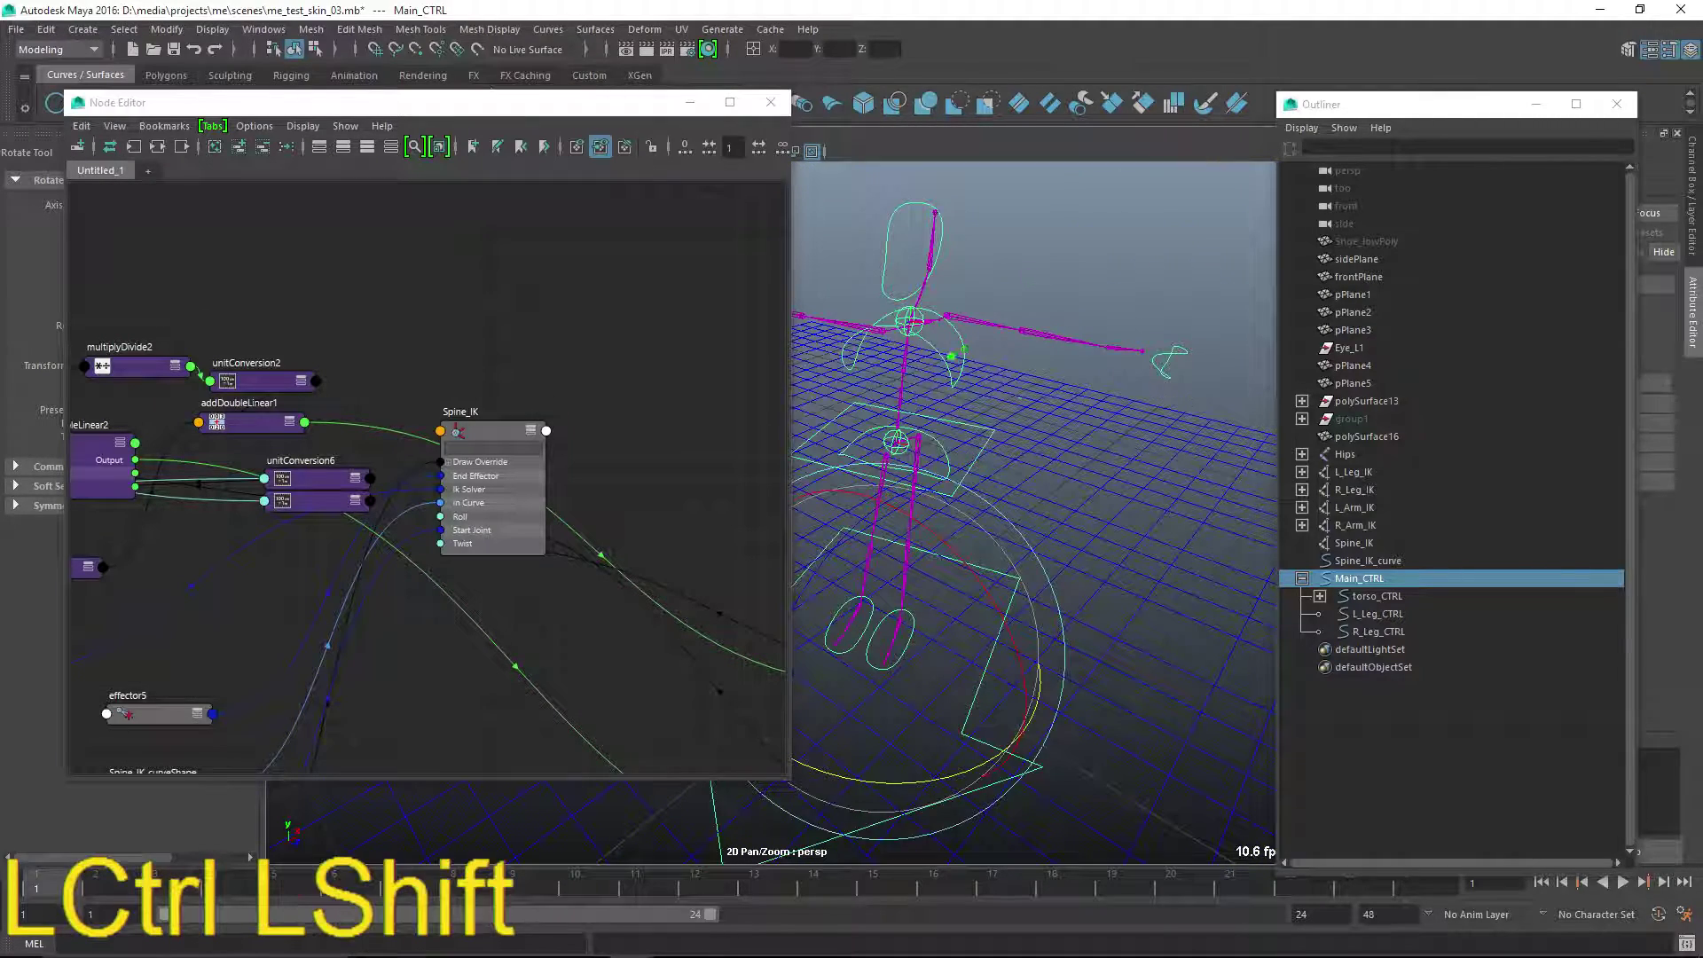
pyautogui.keyDown('ctrl'); pyautogui.keyDown('shift'); pyautogui.moveTo(953, 355); pyautogui.dragTo(1180, 478); pyautogui.keyUp('shift'); pyautogui.keyUp('ctrl')
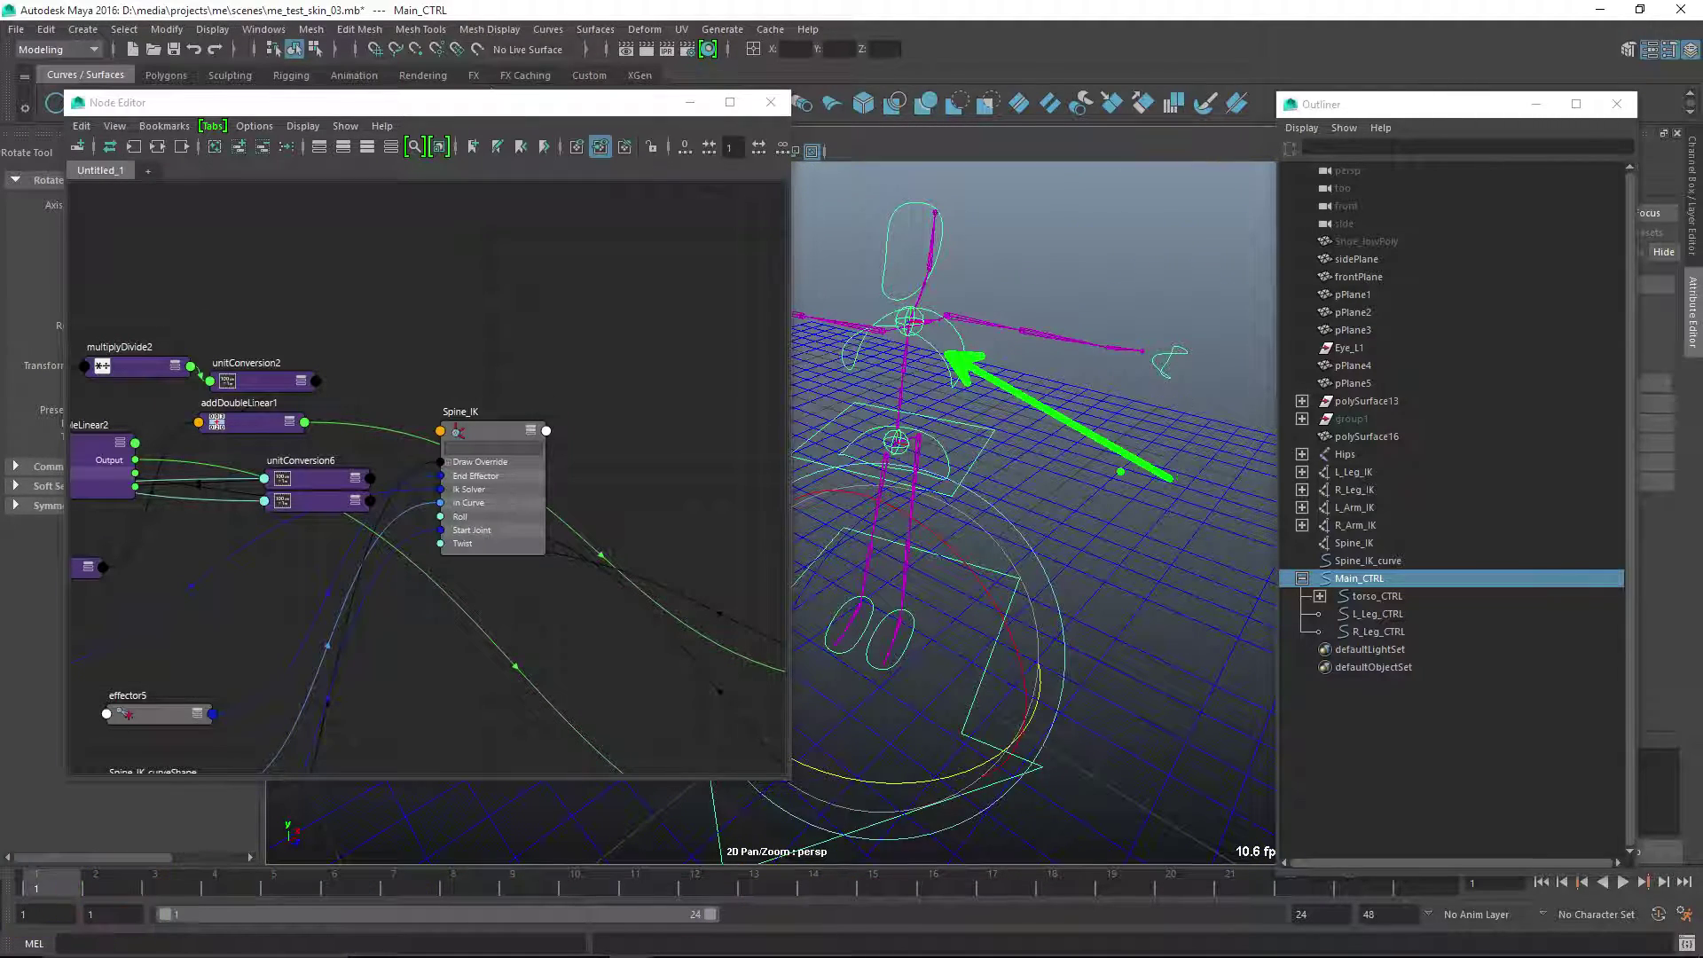
pyautogui.press('Escape')
pyautogui.hotkey('ctrl', 'z')
pyautogui.keyDown('alt'); pyautogui.moveTo(950, 650); pyautogui.dragTo(1057, 684, button='right'); pyautogui.keyUp('alt')
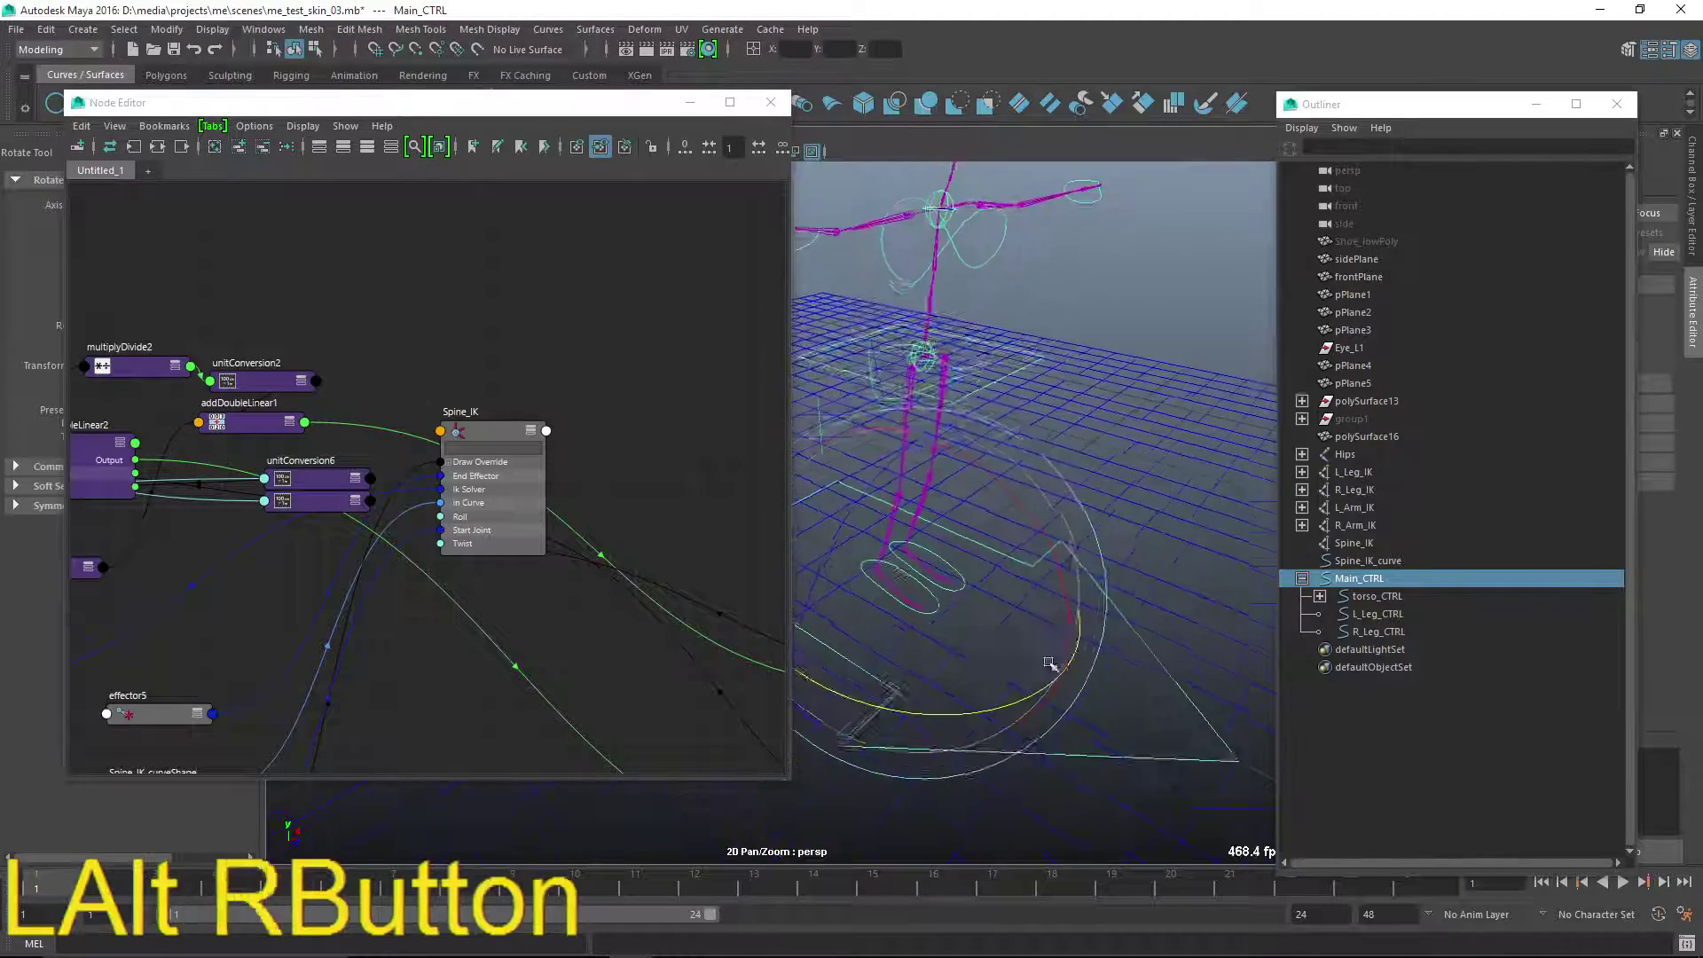
pyautogui.keyDown('alt'); pyautogui.moveTo(1056, 683); pyautogui.dragTo(1011, 523); pyautogui.keyUp('alt')
pyautogui.hotkey('ctrl', 'z')
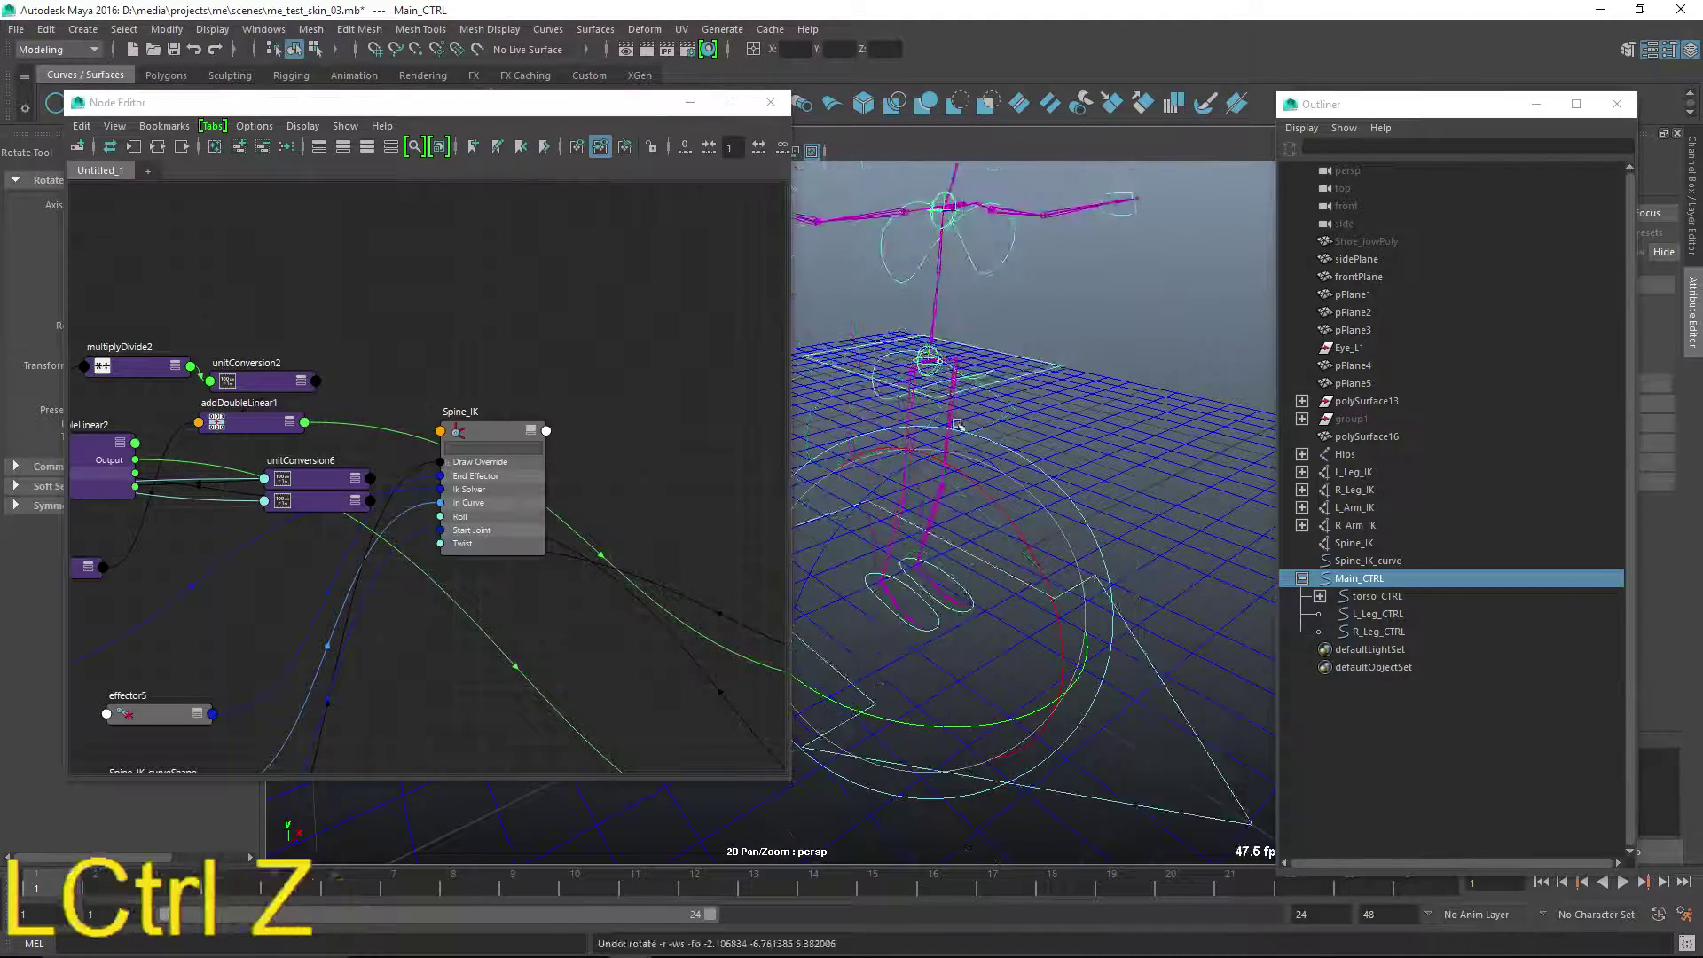
pyautogui.keyDown('alt'); pyautogui.moveTo(1027, 303); pyautogui.dragTo(1024, 372, button='middle'); pyautogui.keyUp('alt')
pyautogui.click(990, 358)
pyautogui.click(1003, 486)
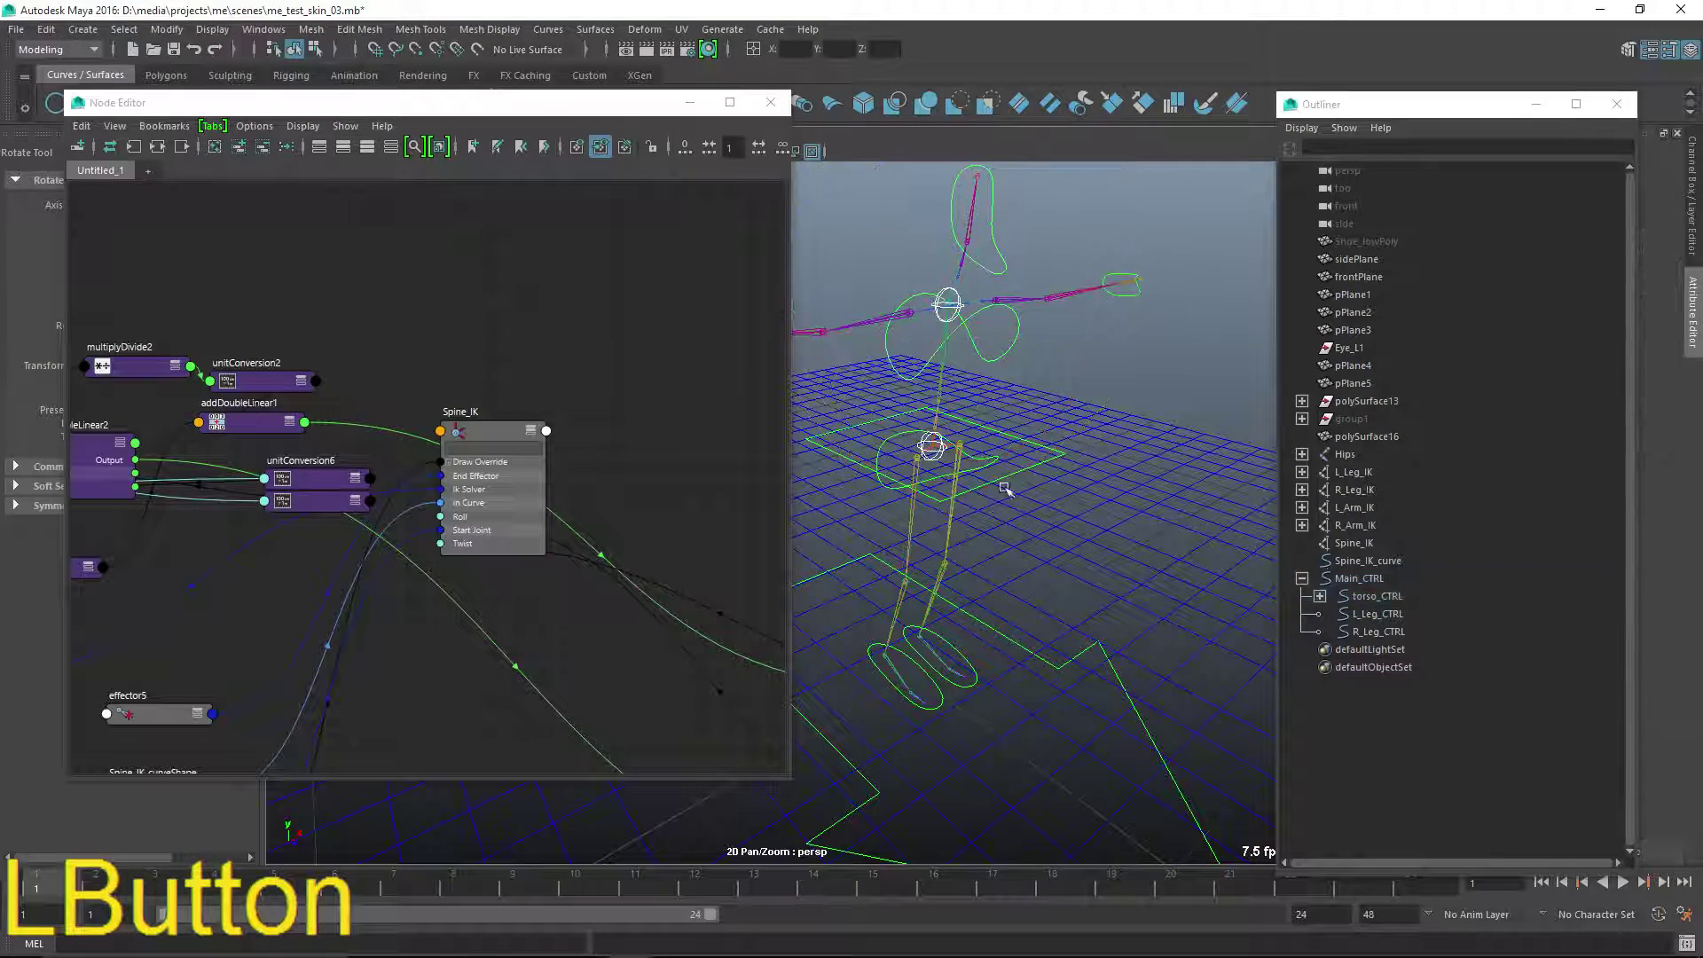
pyautogui.click(992, 455)
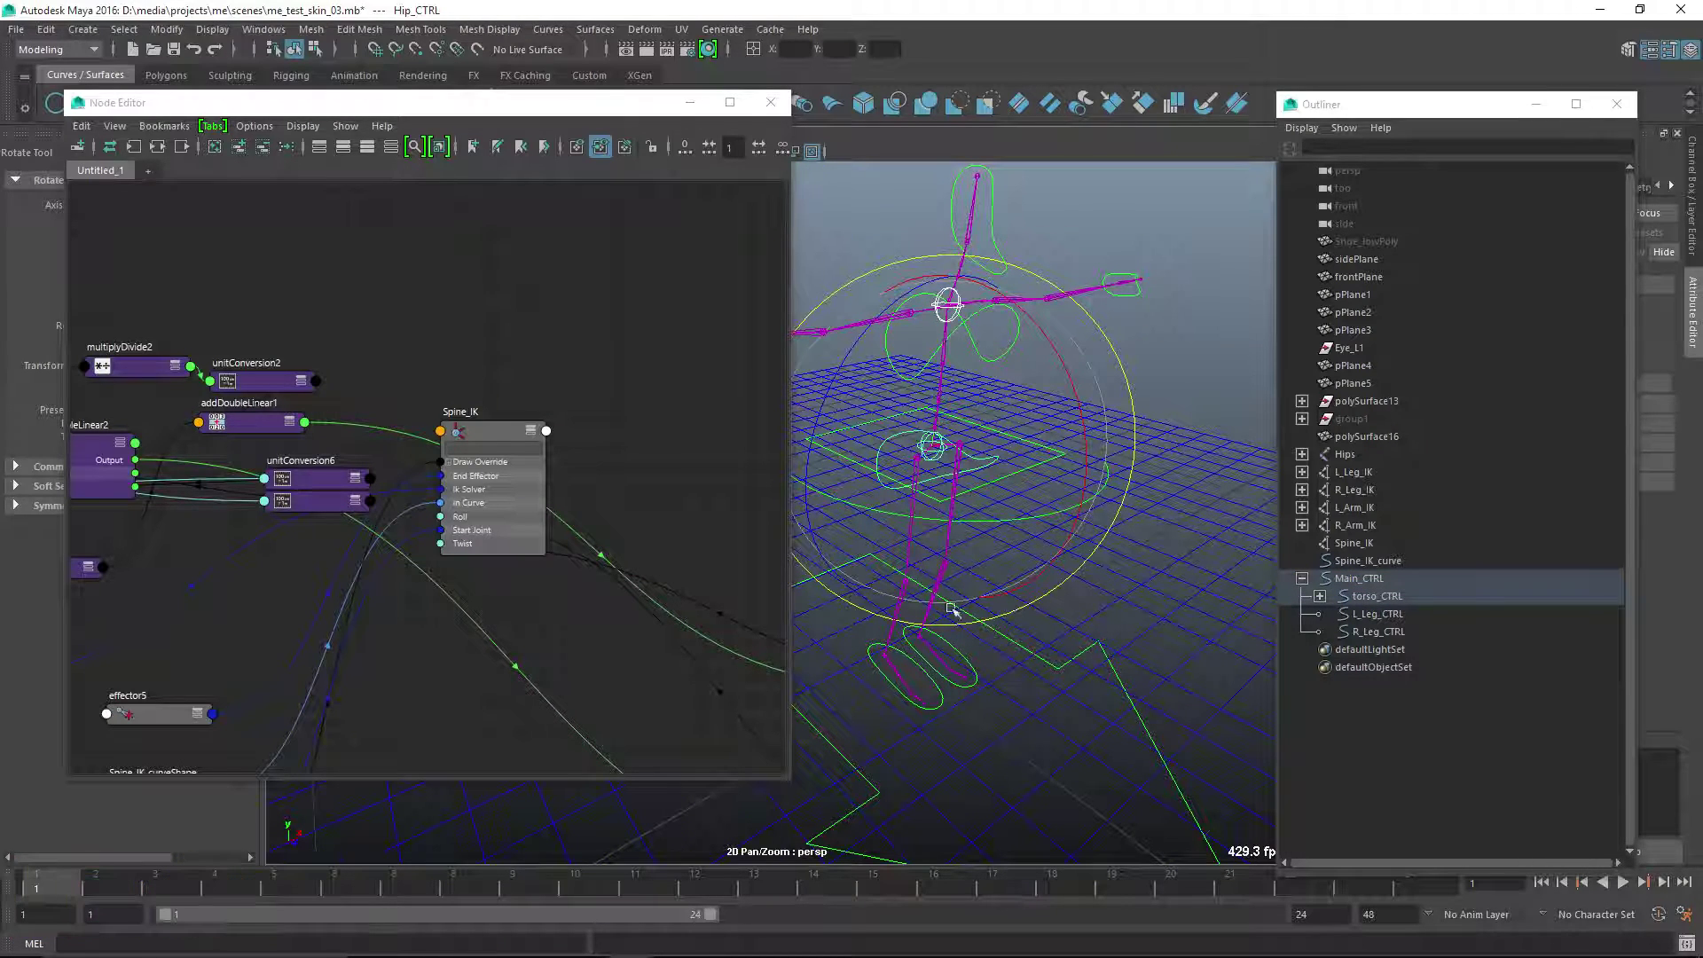
pyautogui.press('alt')
pyautogui.keyDown('alt'); pyautogui.moveTo(1036, 659); pyautogui.dragTo(1072, 622, button='middle'); pyautogui.keyUp('alt')
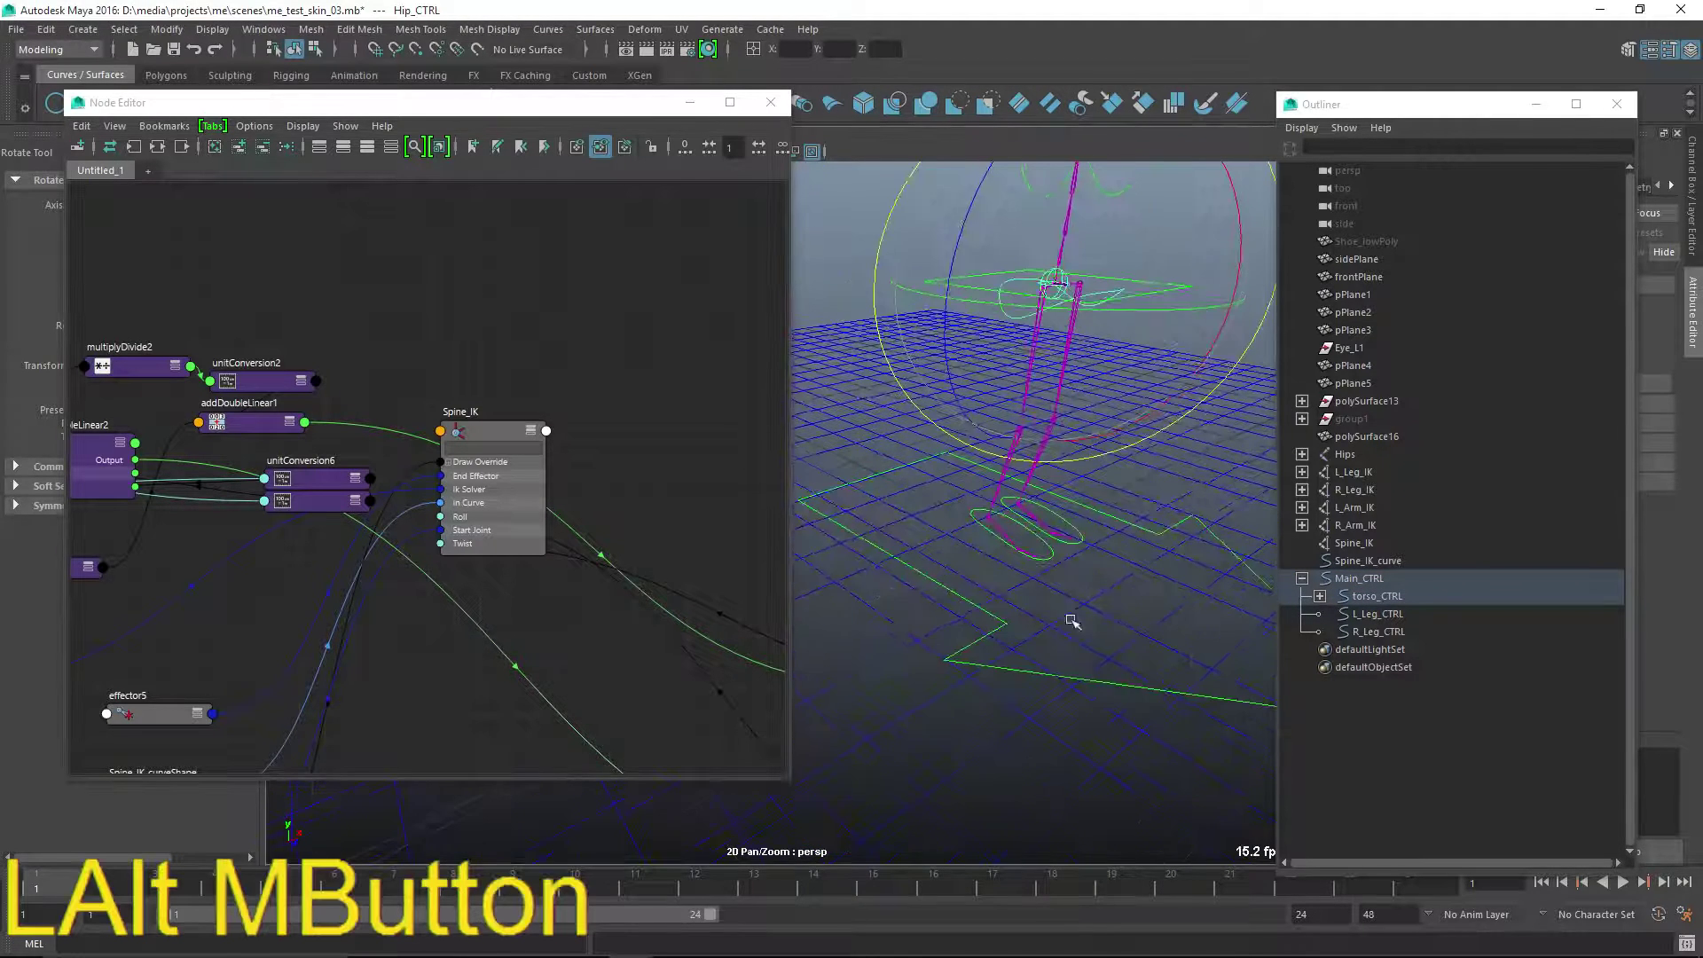
# - Add Main_CTRL to the Node Editor graph with the other spine control nodes
pyautogui.click(1357, 581)
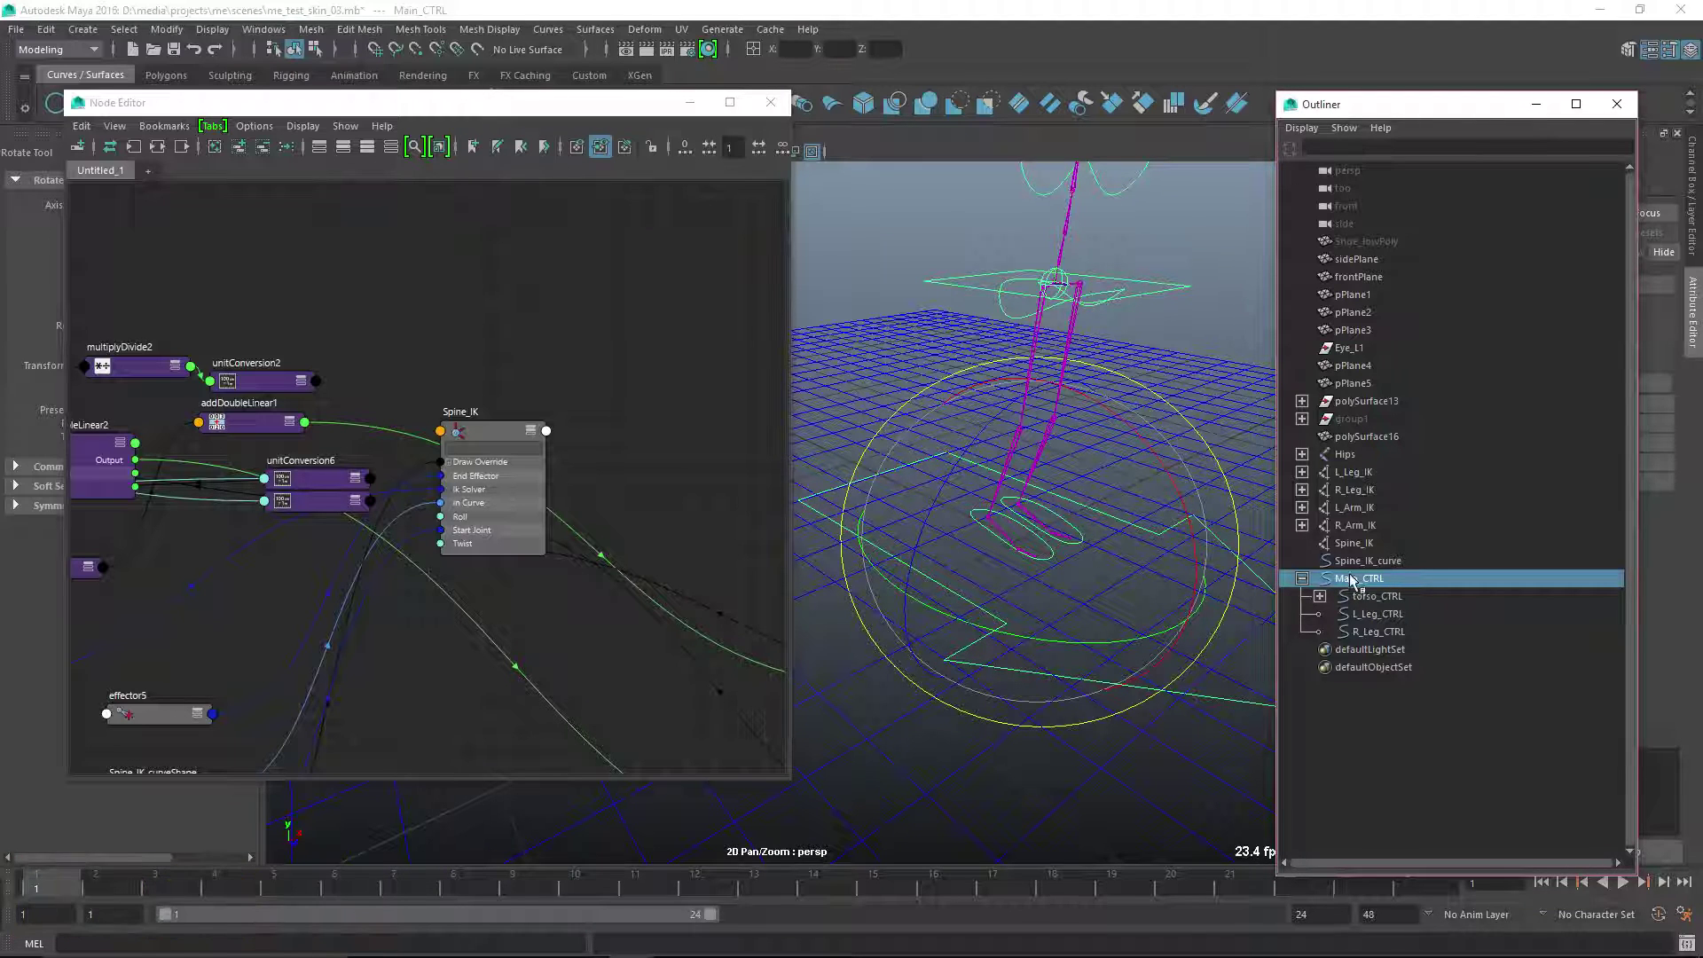
pyautogui.moveTo(1351, 581); pyautogui.dragTo(448, 539, button='middle')
pyautogui.keyDown('alt'); pyautogui.moveTo(313, 597); pyautogui.dragTo(725, 602, button='middle'); pyautogui.keyUp('alt')
pyautogui.keyDown('alt'); pyautogui.moveTo(725, 602); pyautogui.dragTo(577, 574, button='right'); pyautogui.keyUp('alt')
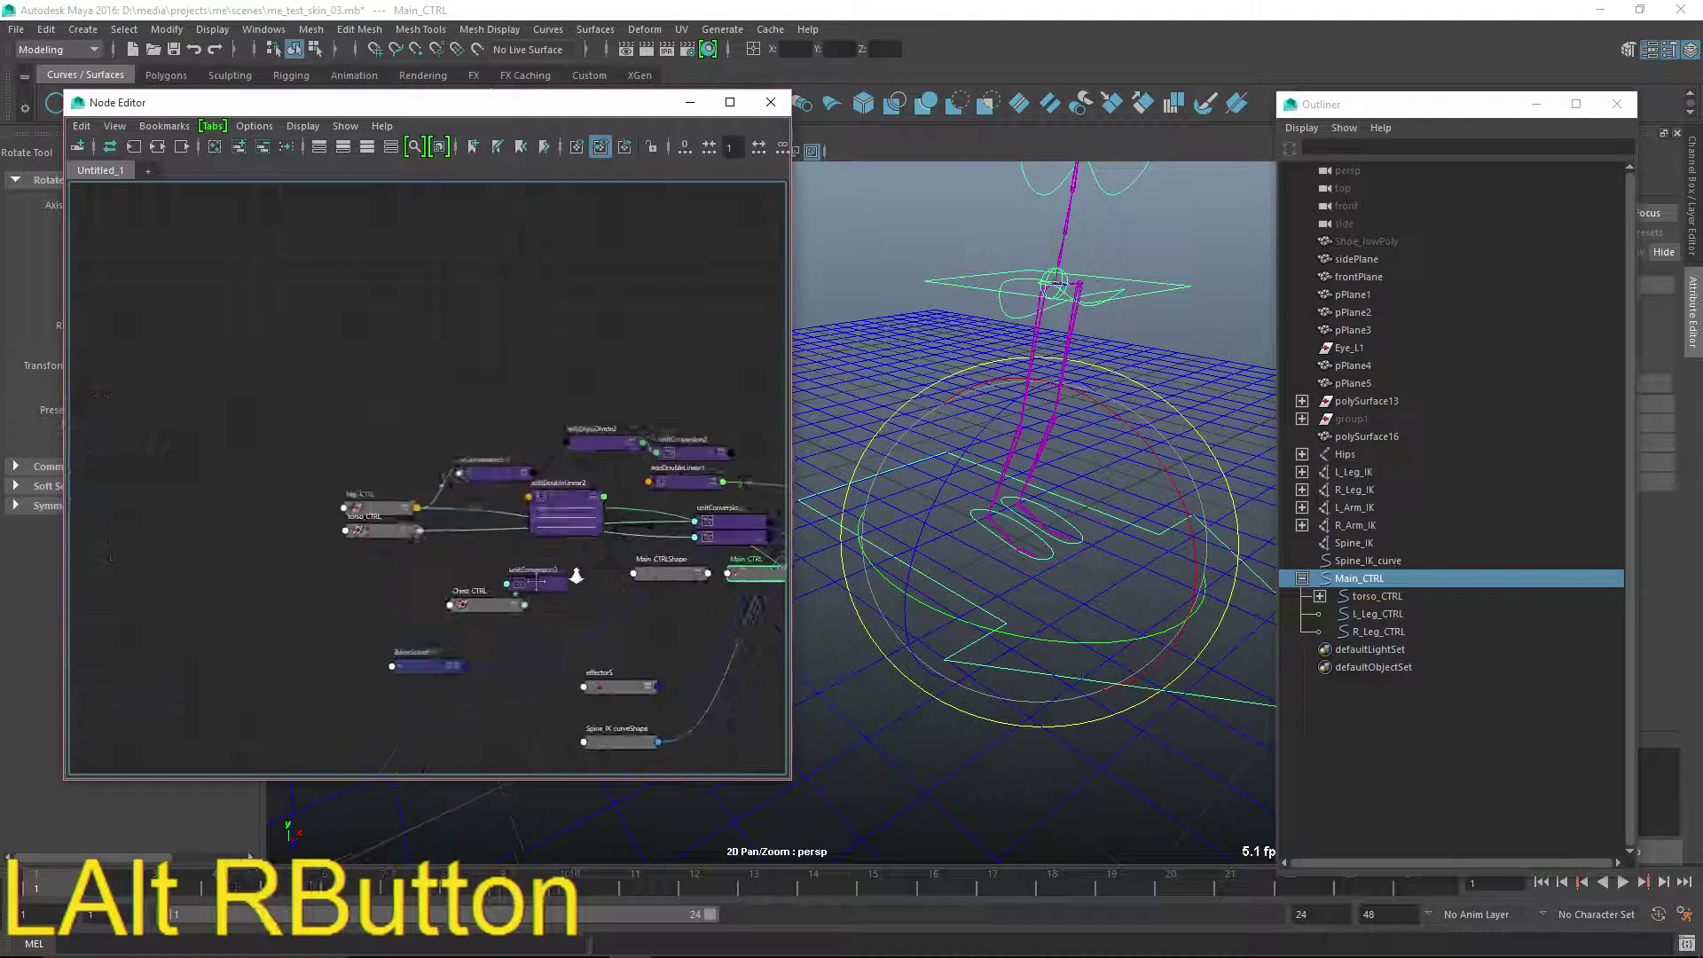
# - Move the Main_CTRL node near Chest_CTRL in the graph and set Main_CTRLShape aside near effector5
pyautogui.keyDown('alt'); pyautogui.moveTo(543, 587); pyautogui.dragTo(426, 568, button='middle'); pyautogui.keyUp('alt')
pyautogui.keyDown('alt'); pyautogui.moveTo(426, 569); pyautogui.dragTo(508, 659, button='right'); pyautogui.keyUp('alt')
pyautogui.moveTo(697, 553); pyautogui.dragTo(474, 533)
pyautogui.moveTo(585, 552); pyautogui.dragTo(576, 666)
pyautogui.keyDown('alt'); pyautogui.moveTo(575, 666); pyautogui.dragTo(420, 647, button='middle'); pyautogui.keyUp('alt')
pyautogui.keyDown('alt'); pyautogui.moveTo(420, 647); pyautogui.dragTo(487, 652, button='right'); pyautogui.keyUp('alt')
# - Move unitConversion5 and unitConversion6 next to the Hip_CTRL and torso_CTRL nodes, ahead of addDoubleLinear2
pyautogui.keyDown('alt'); pyautogui.moveTo(345, 428); pyautogui.dragTo(565, 551, button='middle'); pyautogui.keyUp('alt')
pyautogui.keyDown('alt'); pyautogui.moveTo(333, 387); pyautogui.dragTo(222, 443, button='right'); pyautogui.keyUp('alt')
pyautogui.moveTo(224, 322); pyautogui.dragTo(536, 462)
pyautogui.moveTo(552, 459); pyautogui.dragTo(469, 228)
pyautogui.keyDown('alt'); pyautogui.moveTo(623, 529); pyautogui.dragTo(587, 429, button='middle'); pyautogui.keyUp('alt')
pyautogui.moveTo(692, 507); pyautogui.dragTo(658, 448)
pyautogui.moveTo(687, 476); pyautogui.dragTo(233, 391)
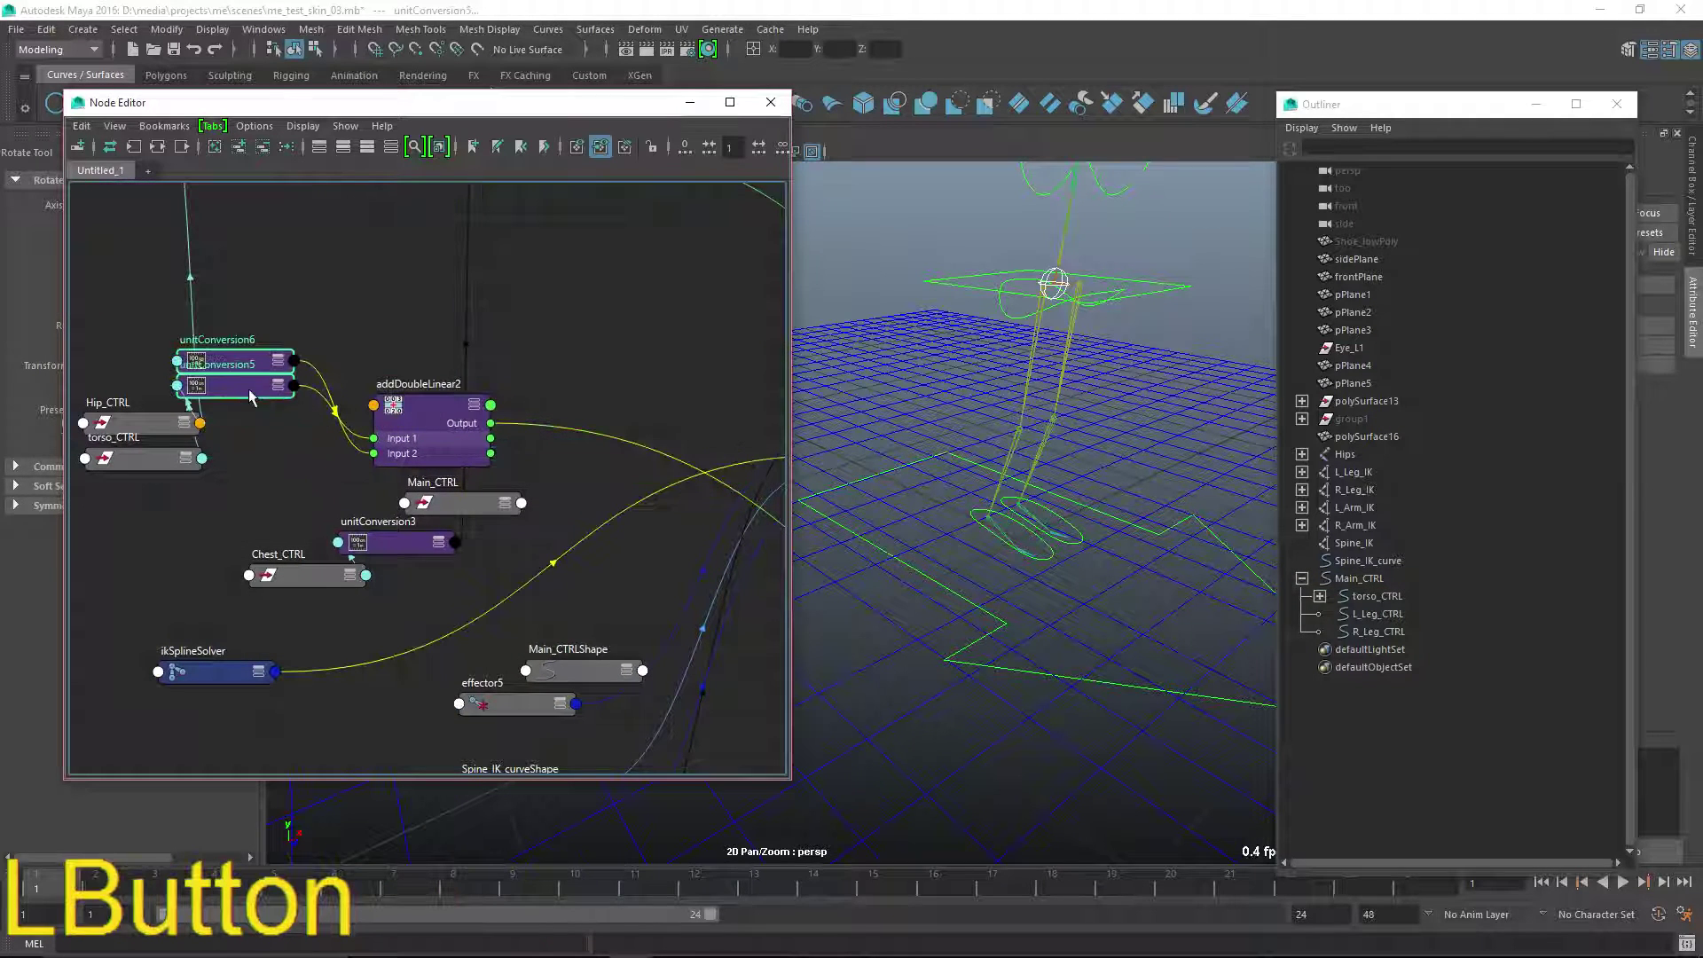
pyautogui.keyDown('alt'); pyautogui.moveTo(434, 445); pyautogui.dragTo(489, 387, button='middle'); pyautogui.keyUp('alt')
pyautogui.moveTo(295, 261); pyautogui.dragTo(25, 360)
pyautogui.keyDown('alt'); pyautogui.moveTo(198, 411); pyautogui.dragTo(234, 417, button='middle'); pyautogui.keyUp('alt')
# - Move unitConversion7 between addDoubleLinear2 and Spine_IK in the graph
pyautogui.click(519, 372)
pyautogui.keyDown('alt'); pyautogui.moveTo(519, 373); pyautogui.dragTo(217, 328, button='middle'); pyautogui.keyUp('alt')
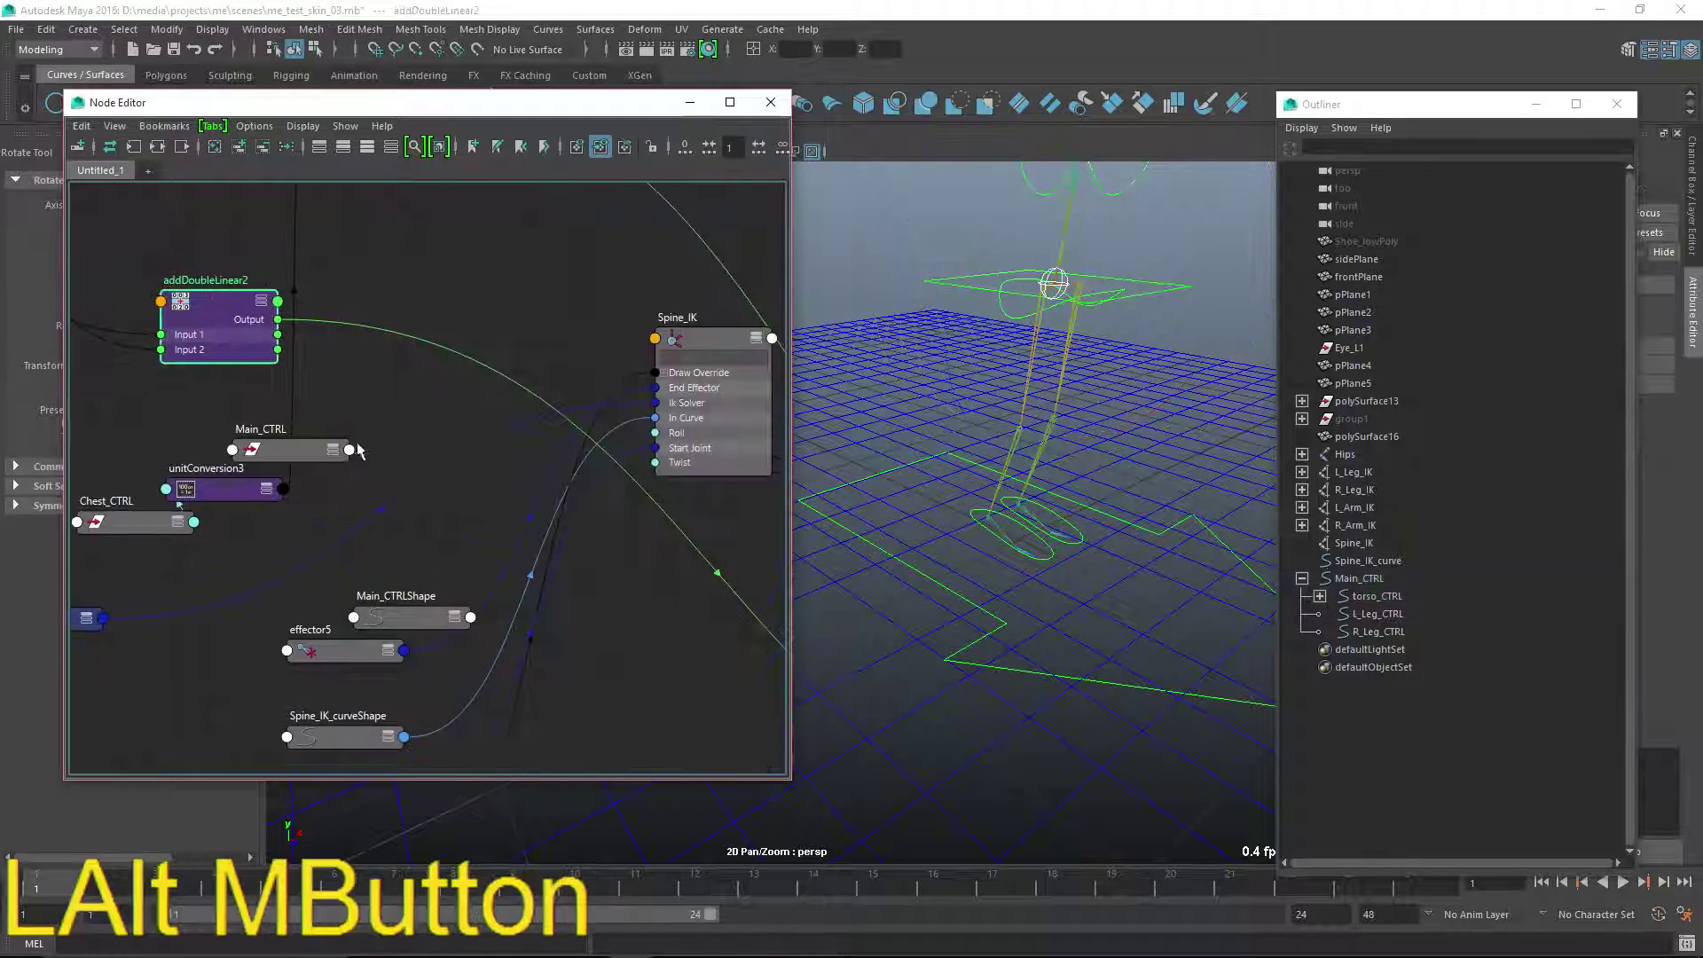
pyautogui.keyDown('alt'); pyautogui.moveTo(704, 536); pyautogui.dragTo(497, 448, button='middle'); pyautogui.keyUp('alt')
pyautogui.keyDown('alt'); pyautogui.moveTo(497, 448); pyautogui.dragTo(361, 369, button='right'); pyautogui.keyUp('alt')
pyautogui.keyDown('alt'); pyautogui.moveTo(707, 596); pyautogui.dragTo(490, 499, button='middle'); pyautogui.keyUp('alt')
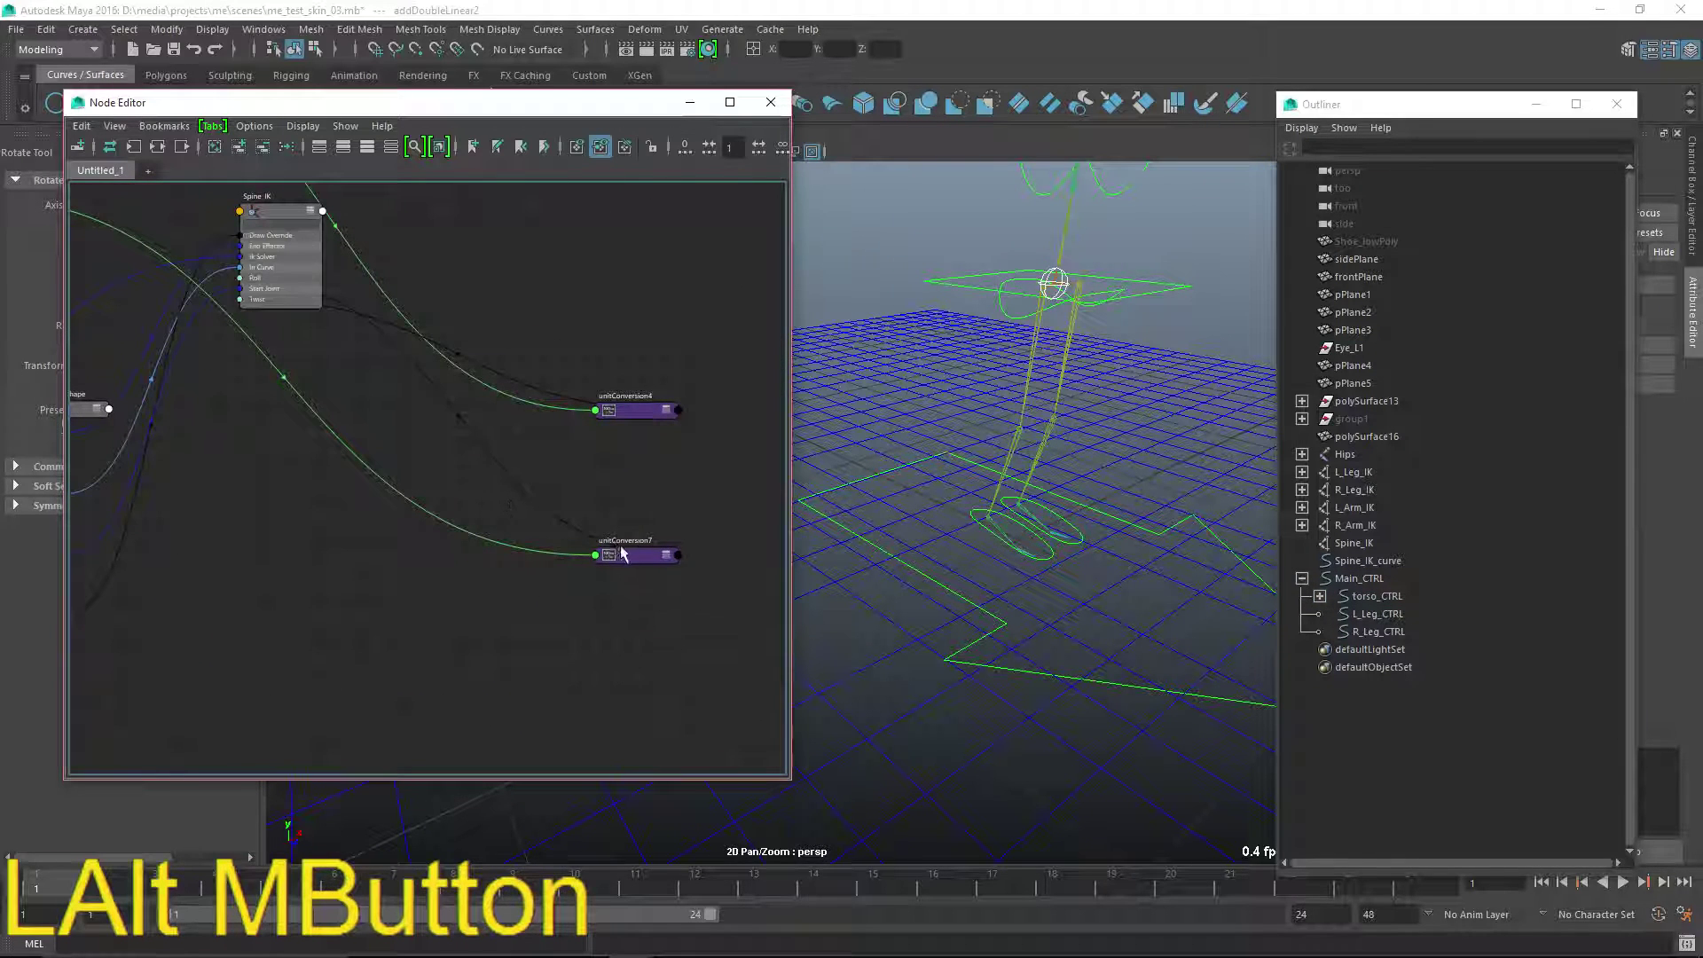
pyautogui.moveTo(620, 552); pyautogui.dragTo(247, 281)
pyautogui.keyDown('alt'); pyautogui.moveTo(247, 285); pyautogui.dragTo(334, 381, button='middle'); pyautogui.keyUp('alt')
pyautogui.keyDown('alt'); pyautogui.moveTo(334, 381); pyautogui.dragTo(376, 395, button='right'); pyautogui.keyUp('alt')
pyautogui.keyDown('alt'); pyautogui.moveTo(377, 395); pyautogui.dragTo(364, 382, button='middle'); pyautogui.keyUp('alt')
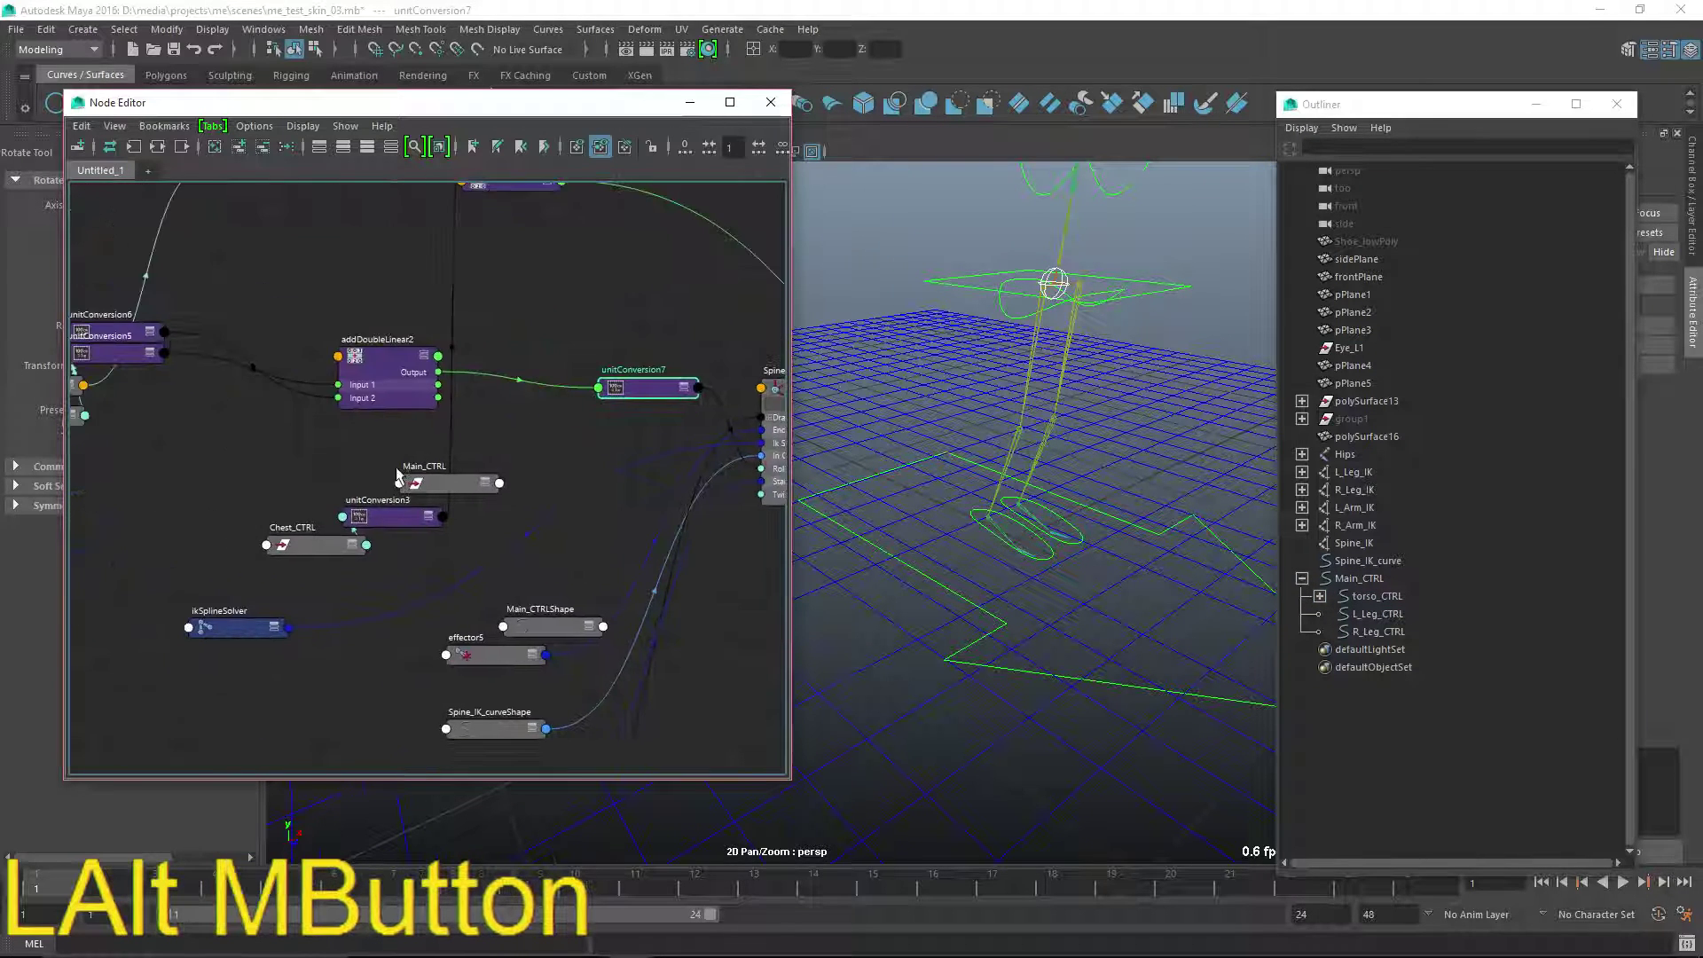
# - Place the Main_CTRL node below addDoubleLinear2, clear of unitConversion3 and Chest_CTRL
pyautogui.keyDown('alt'); pyautogui.moveTo(363, 382); pyautogui.dragTo(378, 356, button='right'); pyautogui.keyUp('alt')
pyautogui.moveTo(377, 349); pyautogui.dragTo(334, 309)
pyautogui.moveTo(458, 482); pyautogui.dragTo(251, 422)
pyautogui.keyDown('alt'); pyautogui.moveTo(361, 392); pyautogui.dragTo(396, 446, button='middle'); pyautogui.keyUp('alt')
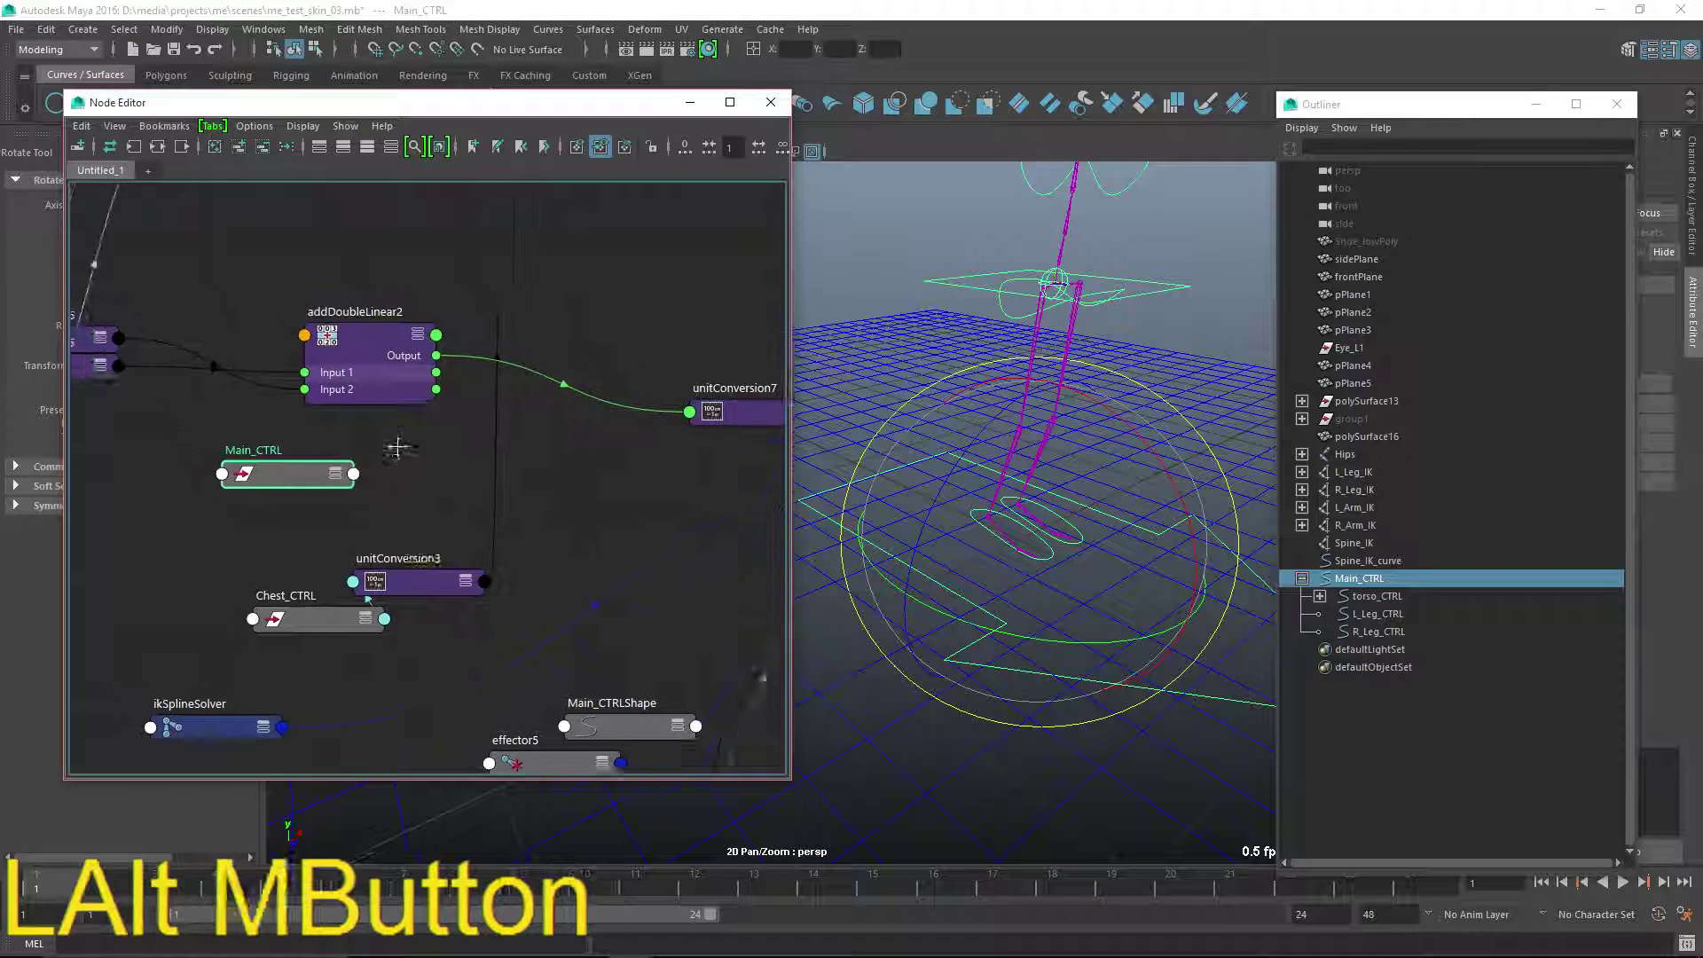
pyautogui.keyDown('alt'); pyautogui.moveTo(395, 446); pyautogui.dragTo(468, 477, button='right'); pyautogui.keyUp('alt')
pyautogui.click(468, 486)
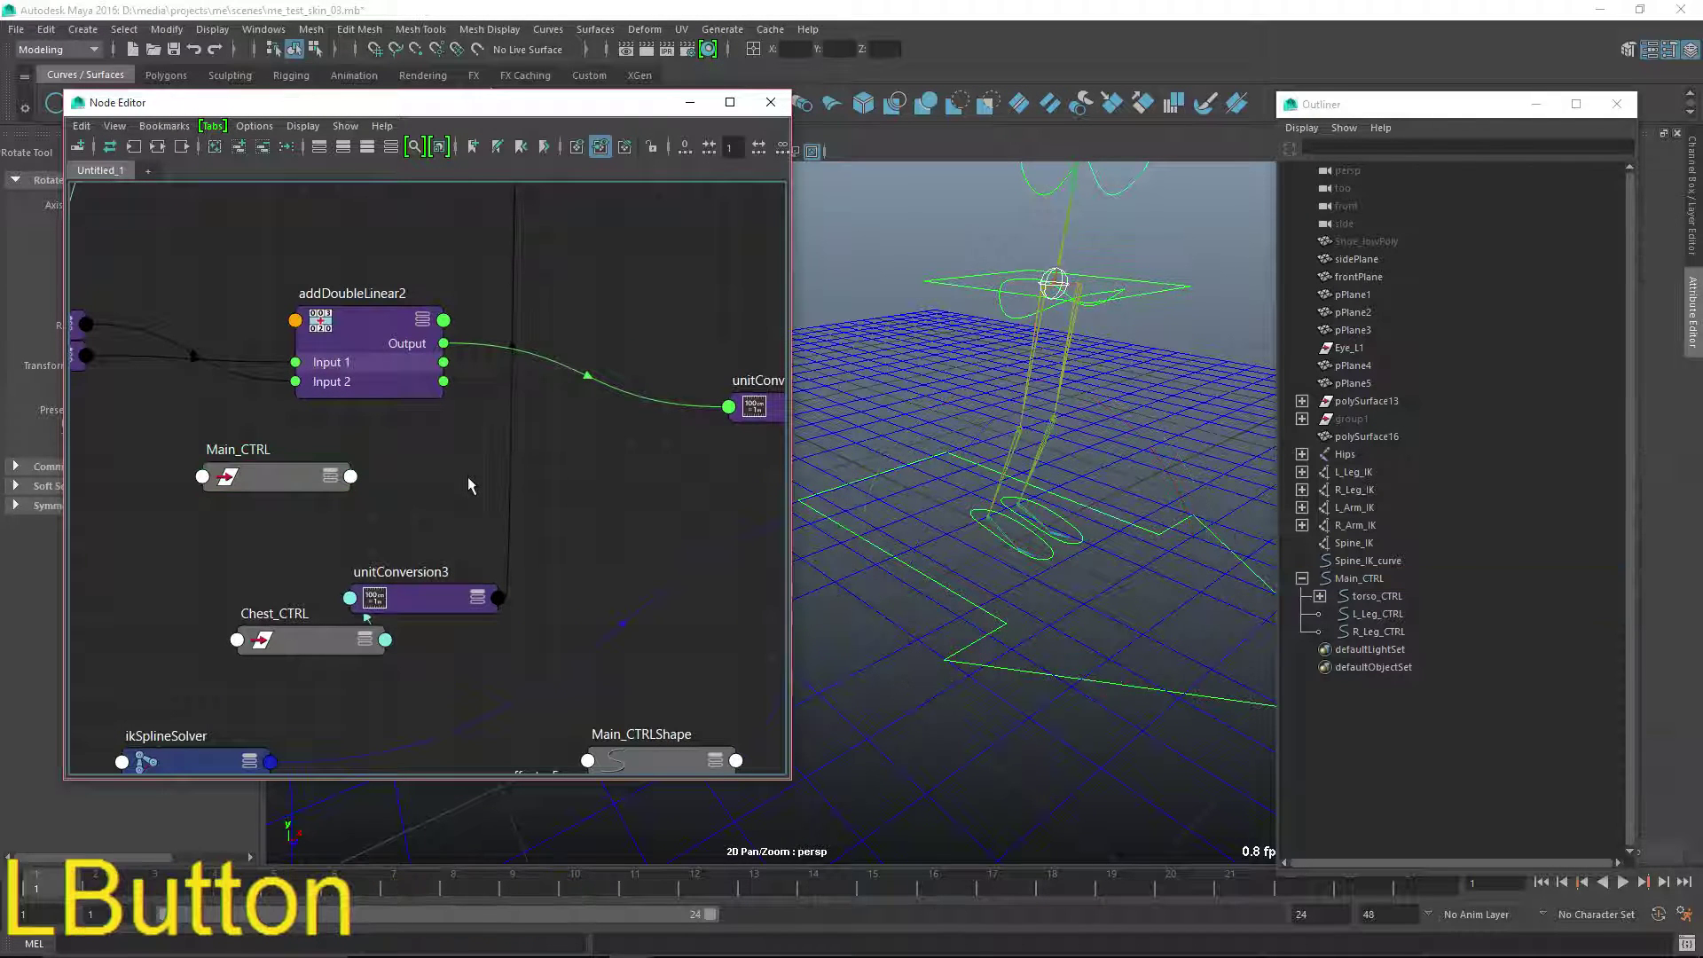
# - Spread out torso_CTRL, Hip_CTRL, unitConversion6 and unitConversion5 into two separate rows
pyautogui.keyDown('alt'); pyautogui.moveTo(469, 486); pyautogui.dragTo(810, 497, button='middle'); pyautogui.keyUp('alt')
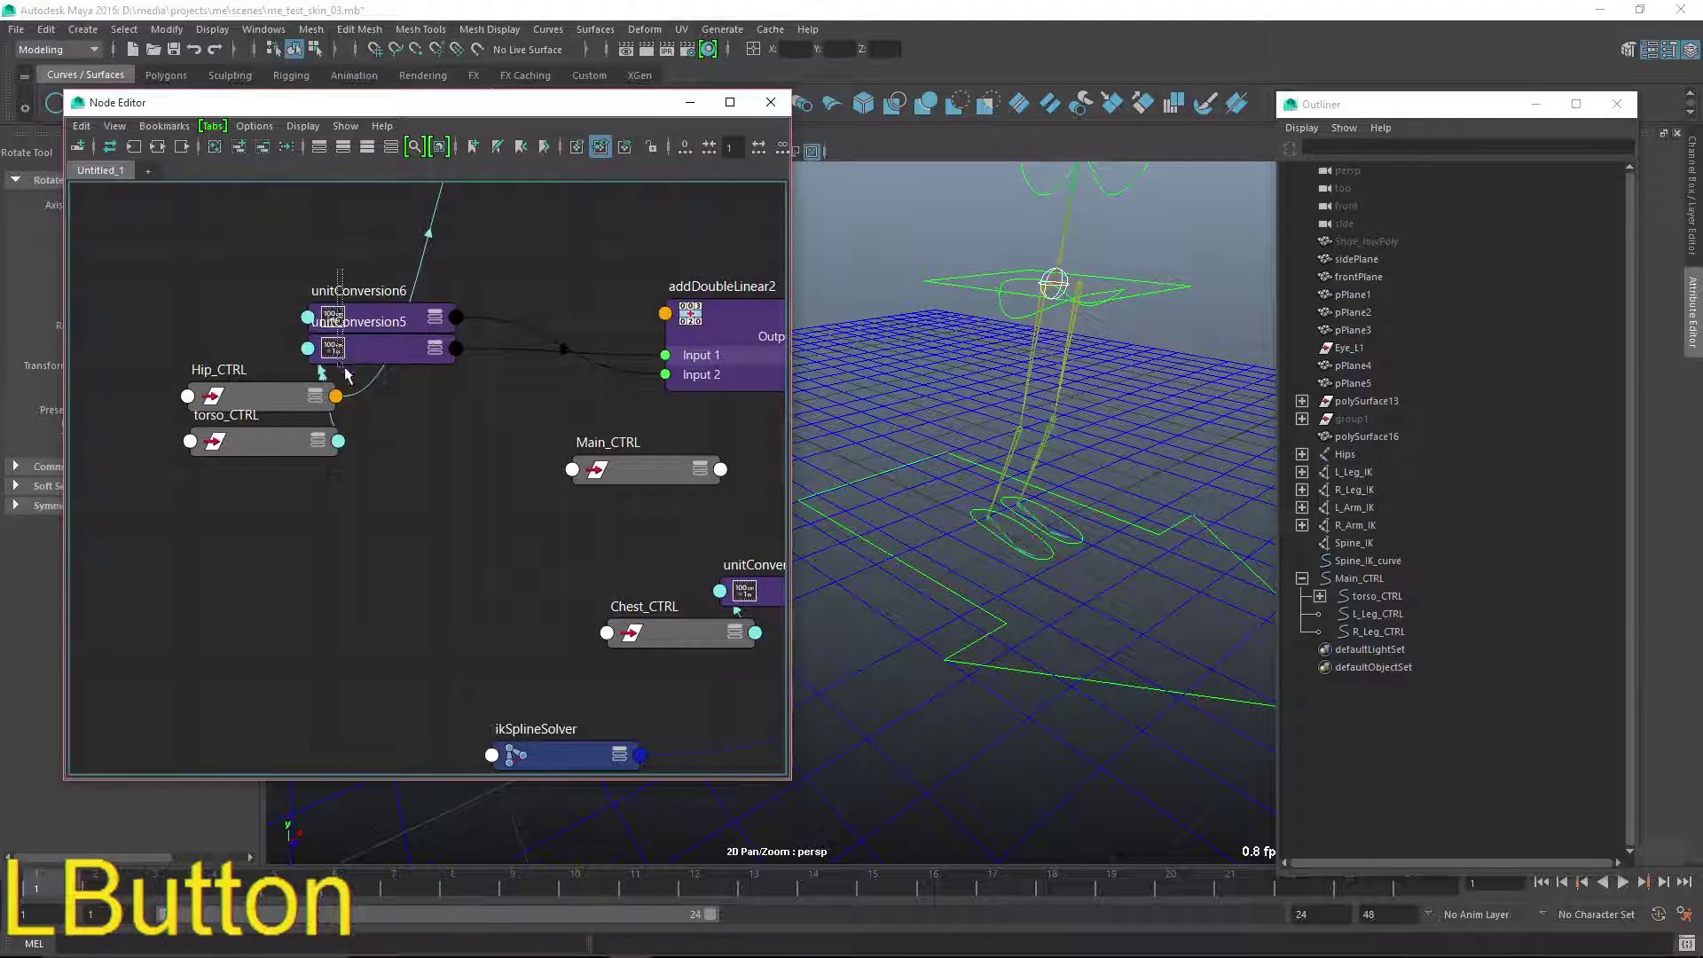
pyautogui.moveTo(409, 345); pyautogui.dragTo(514, 279)
pyautogui.keyDown('alt'); pyautogui.moveTo(530, 443); pyautogui.dragTo(674, 458, button='middle'); pyautogui.keyUp('alt')
pyautogui.moveTo(376, 411); pyautogui.dragTo(319, 261)
pyautogui.keyDown('alt'); pyautogui.moveTo(417, 469); pyautogui.dragTo(534, 561, button='middle'); pyautogui.keyUp('alt')
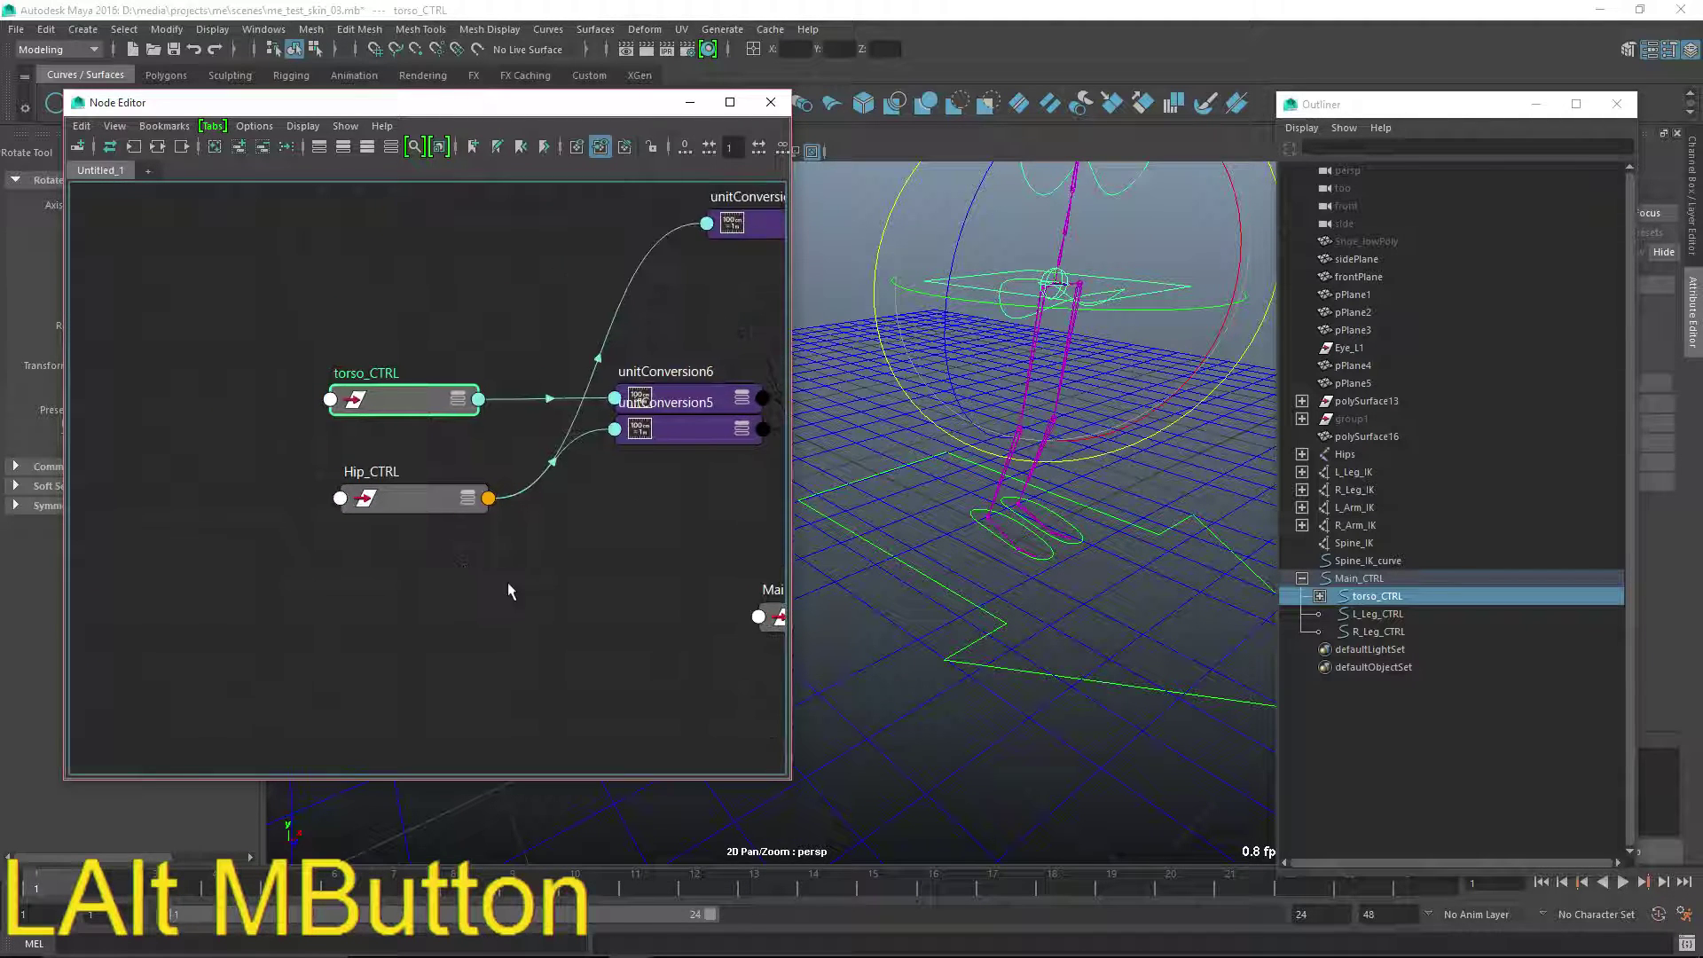
pyautogui.keyDown('alt'); pyautogui.moveTo(533, 561); pyautogui.dragTo(395, 569, button='right'); pyautogui.keyUp('alt')
pyautogui.moveTo(345, 489); pyautogui.dragTo(255, 478)
pyautogui.keyDown('alt'); pyautogui.moveTo(569, 419); pyautogui.dragTo(547, 398, button='middle'); pyautogui.keyUp('alt')
pyautogui.moveTo(581, 384); pyautogui.dragTo(566, 441)
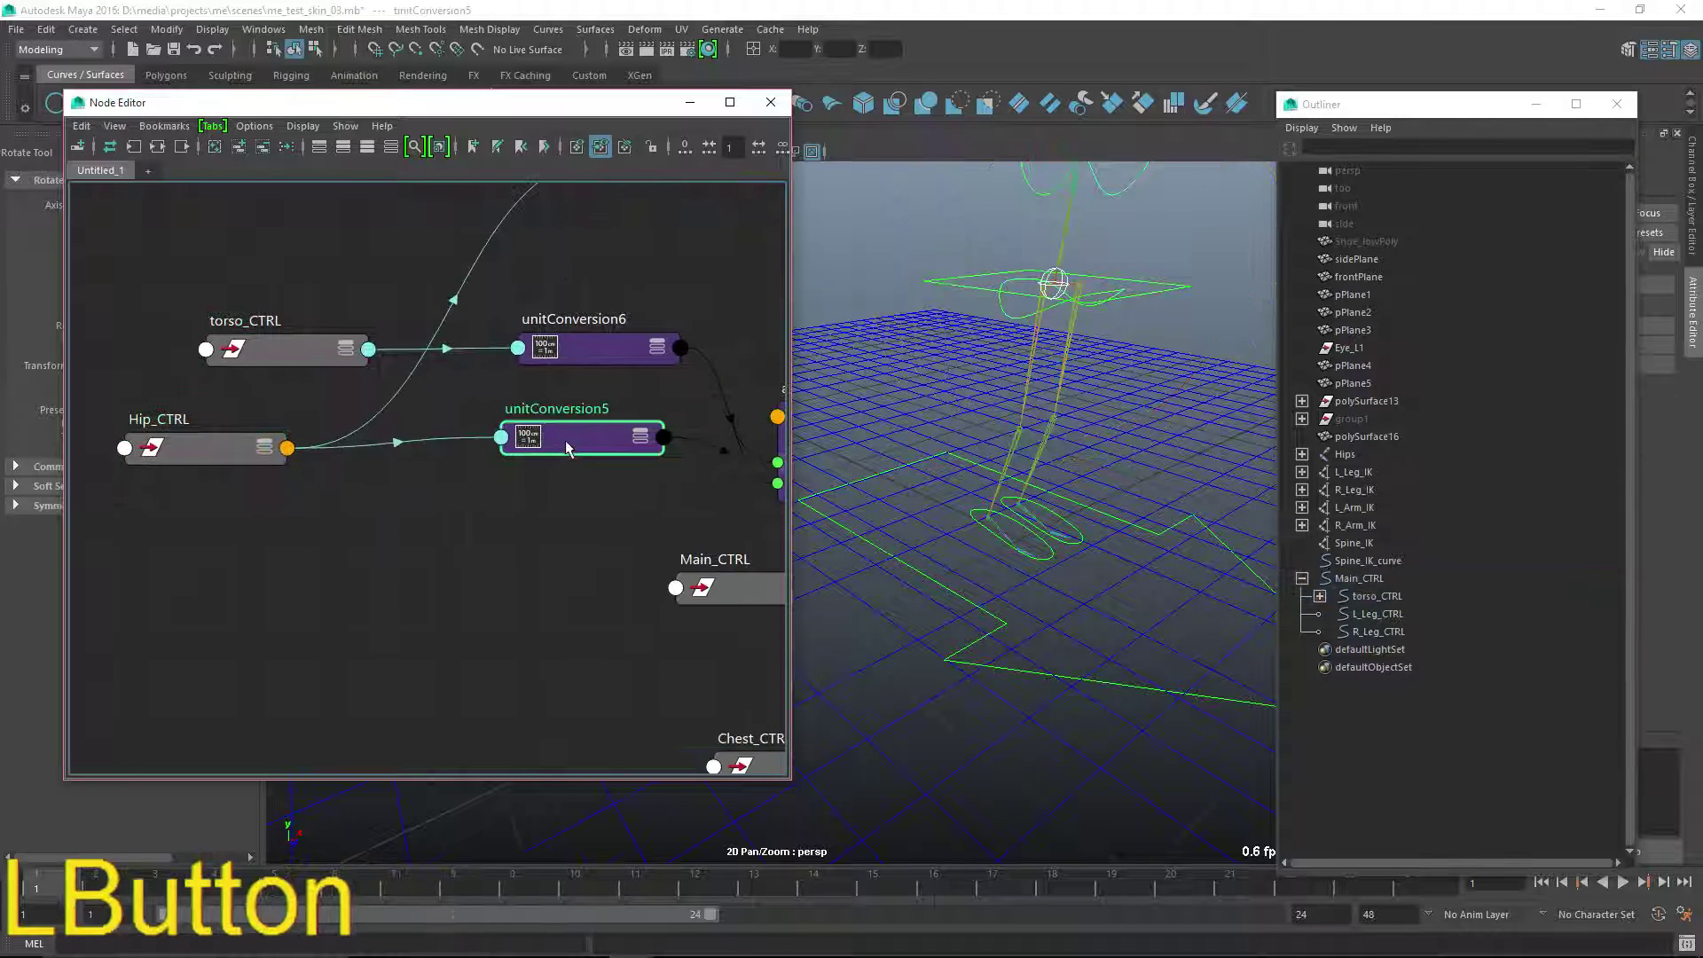
# - Place Main_CTRL below Hip_CTRL and shift addDoubleLinear2 farther from the unit conversion nodes to make room
pyautogui.keyDown('alt'); pyautogui.moveTo(736, 600); pyautogui.dragTo(661, 579, button='middle'); pyautogui.keyUp('alt')
pyautogui.moveTo(682, 578); pyautogui.dragTo(109, 589)
pyautogui.keyDown('alt'); pyautogui.moveTo(315, 612); pyautogui.dragTo(532, 648, button='middle'); pyautogui.keyUp('alt')
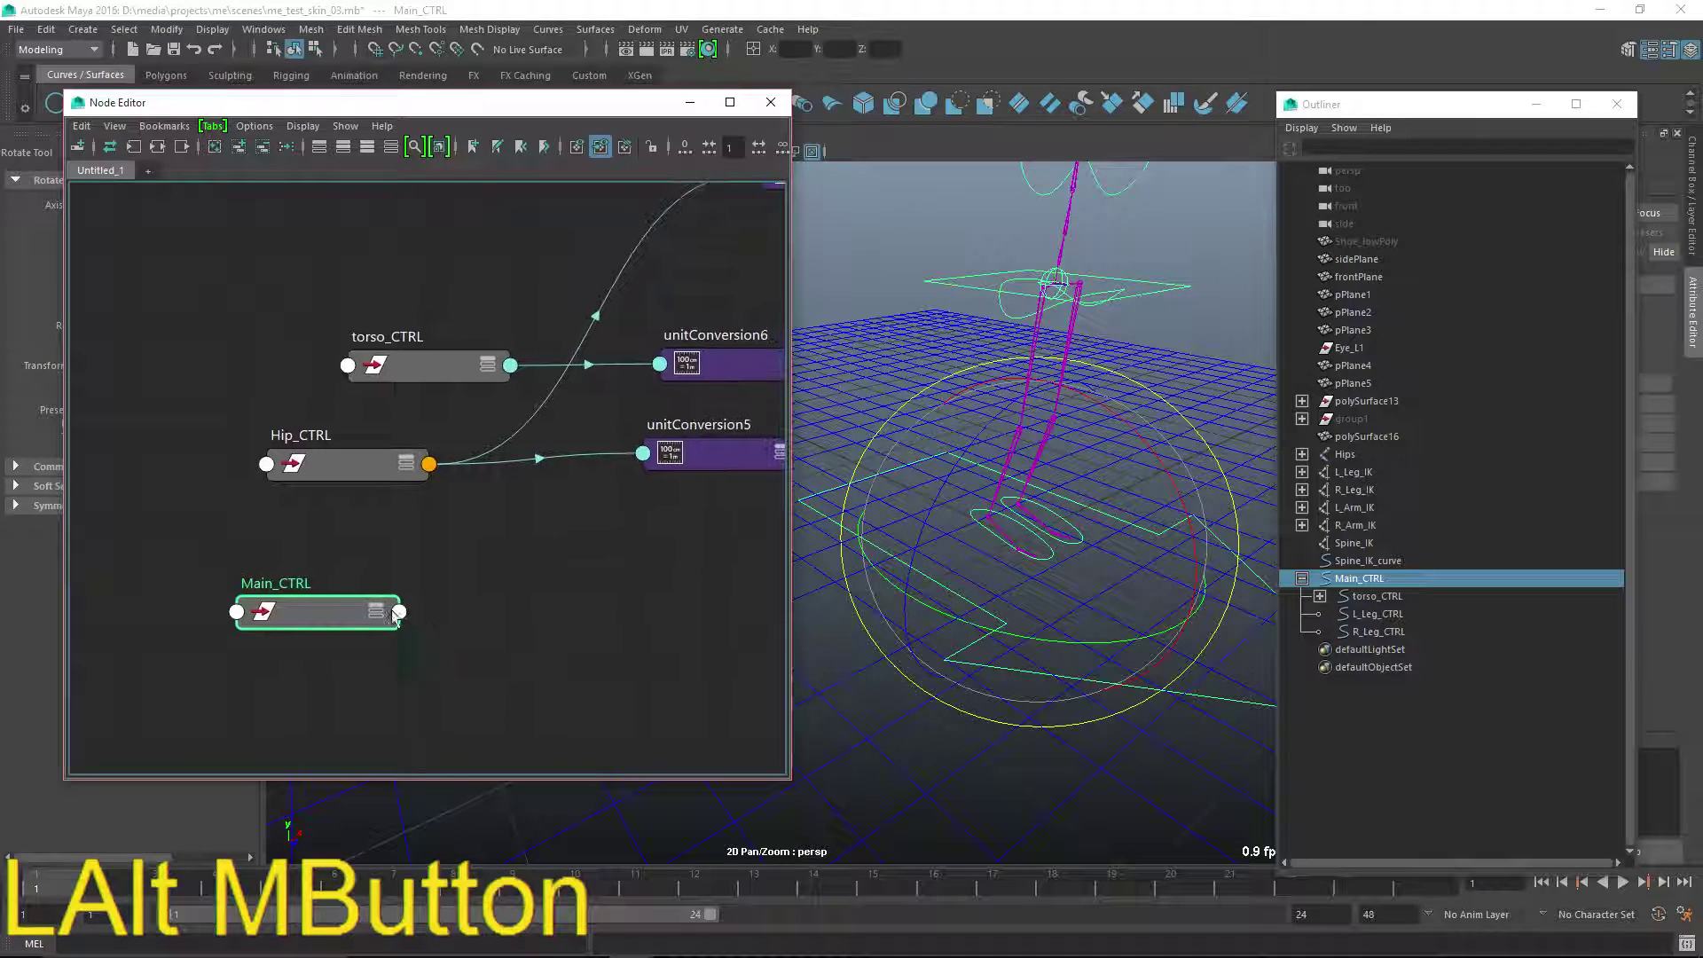
pyautogui.moveTo(343, 602); pyautogui.dragTo(256, 591)
pyautogui.keyDown('alt'); pyautogui.moveTo(458, 582); pyautogui.dragTo(346, 607, button='middle'); pyautogui.keyUp('alt')
pyautogui.keyDown('alt'); pyautogui.moveTo(377, 605); pyautogui.dragTo(438, 562, button='right'); pyautogui.keyUp('alt')
pyautogui.keyDown('alt'); pyautogui.moveTo(505, 553); pyautogui.dragTo(376, 515, button='middle'); pyautogui.keyUp('alt')
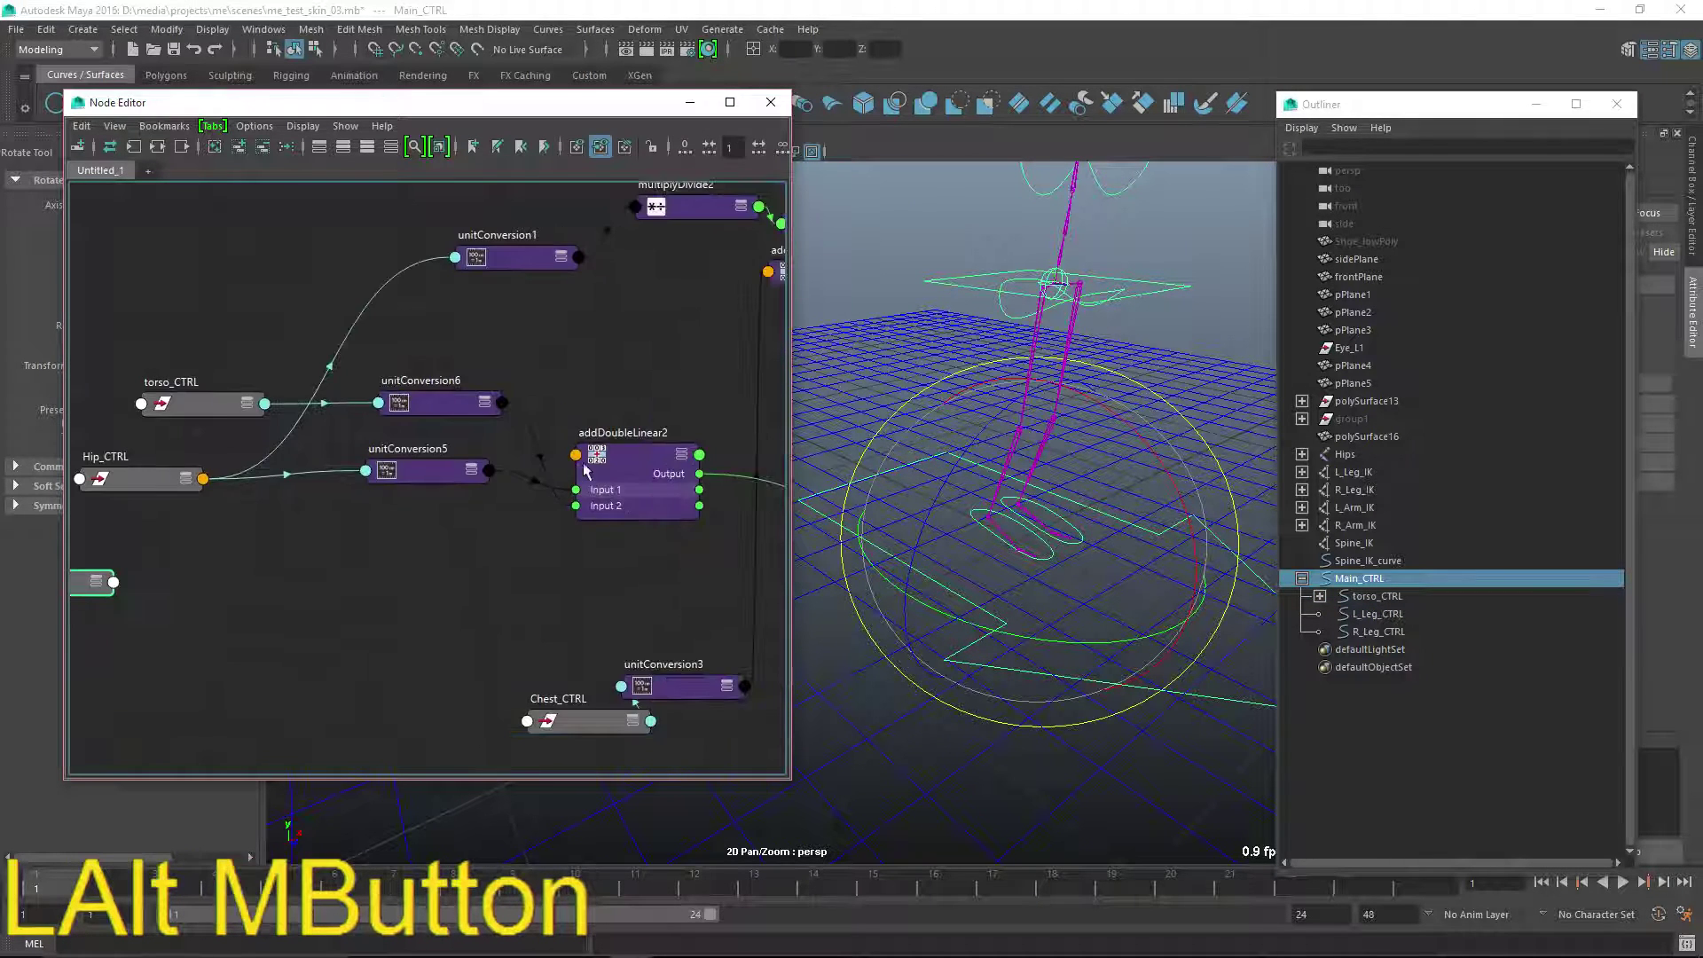
pyautogui.moveTo(641, 463); pyautogui.dragTo(698, 437)
pyautogui.keyDown('alt'); pyautogui.moveTo(465, 512); pyautogui.dragTo(557, 492, button='middle'); pyautogui.keyUp('alt')
# - Create another addDoubleLinear node below unitConversion5 and expand it to show its inputs and output
pyautogui.click(429, 509)
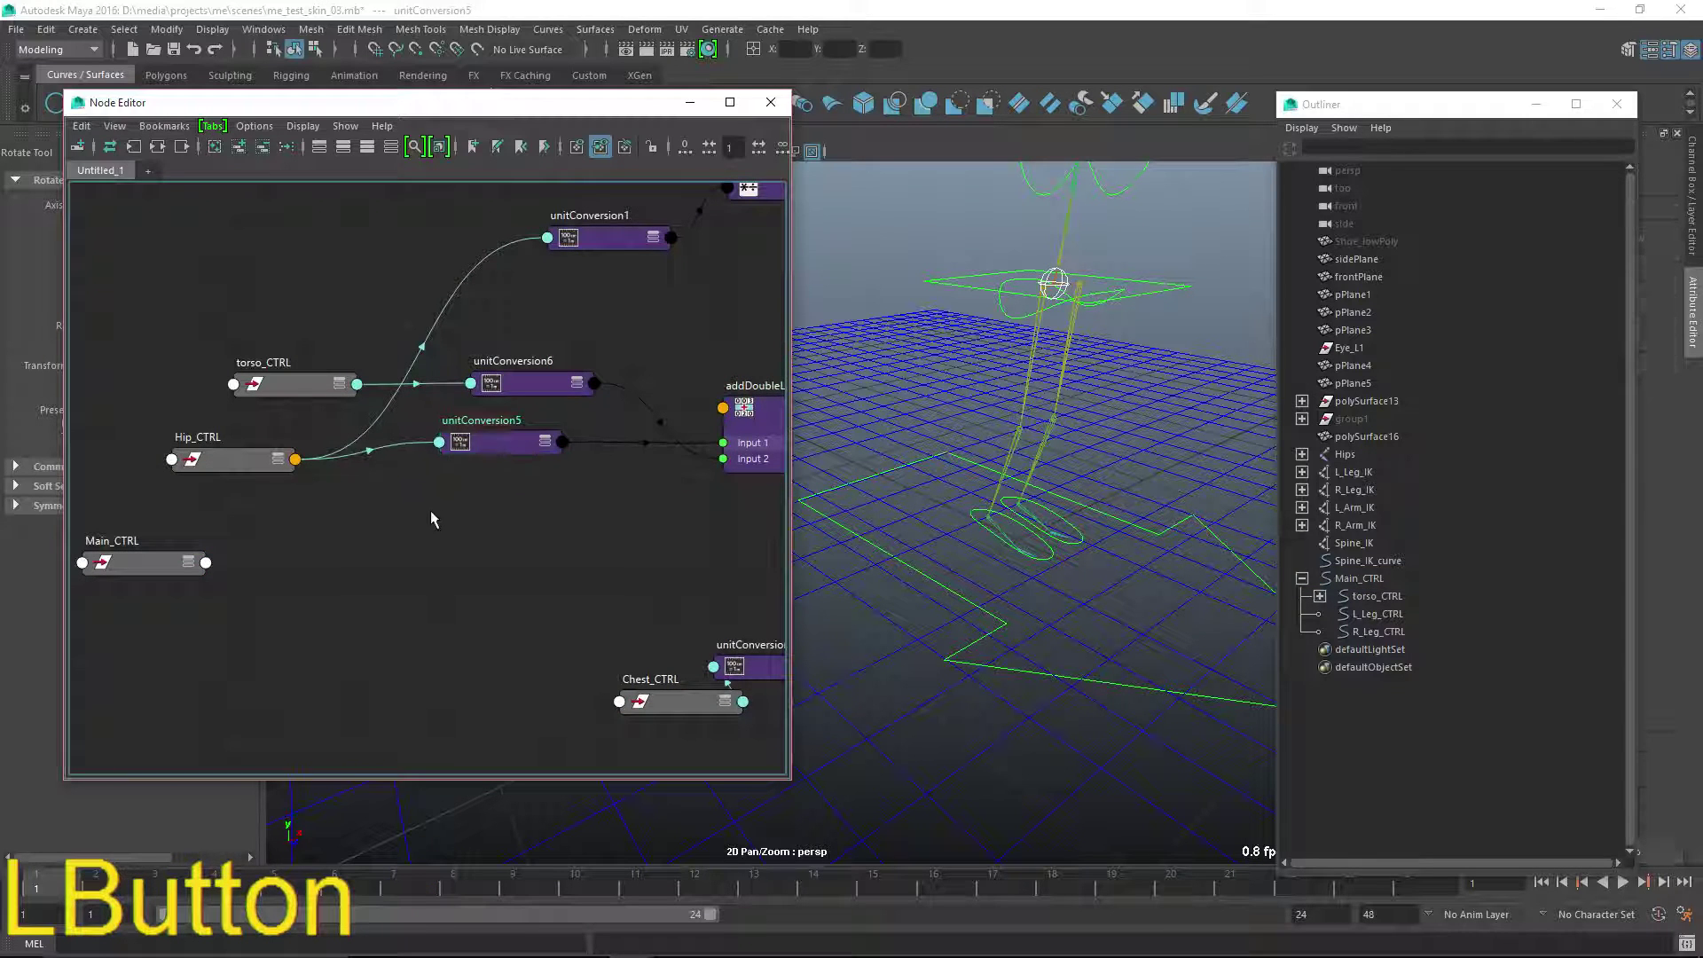
pyautogui.press('Tab')
pyautogui.write('ad')
pyautogui.press('Down')
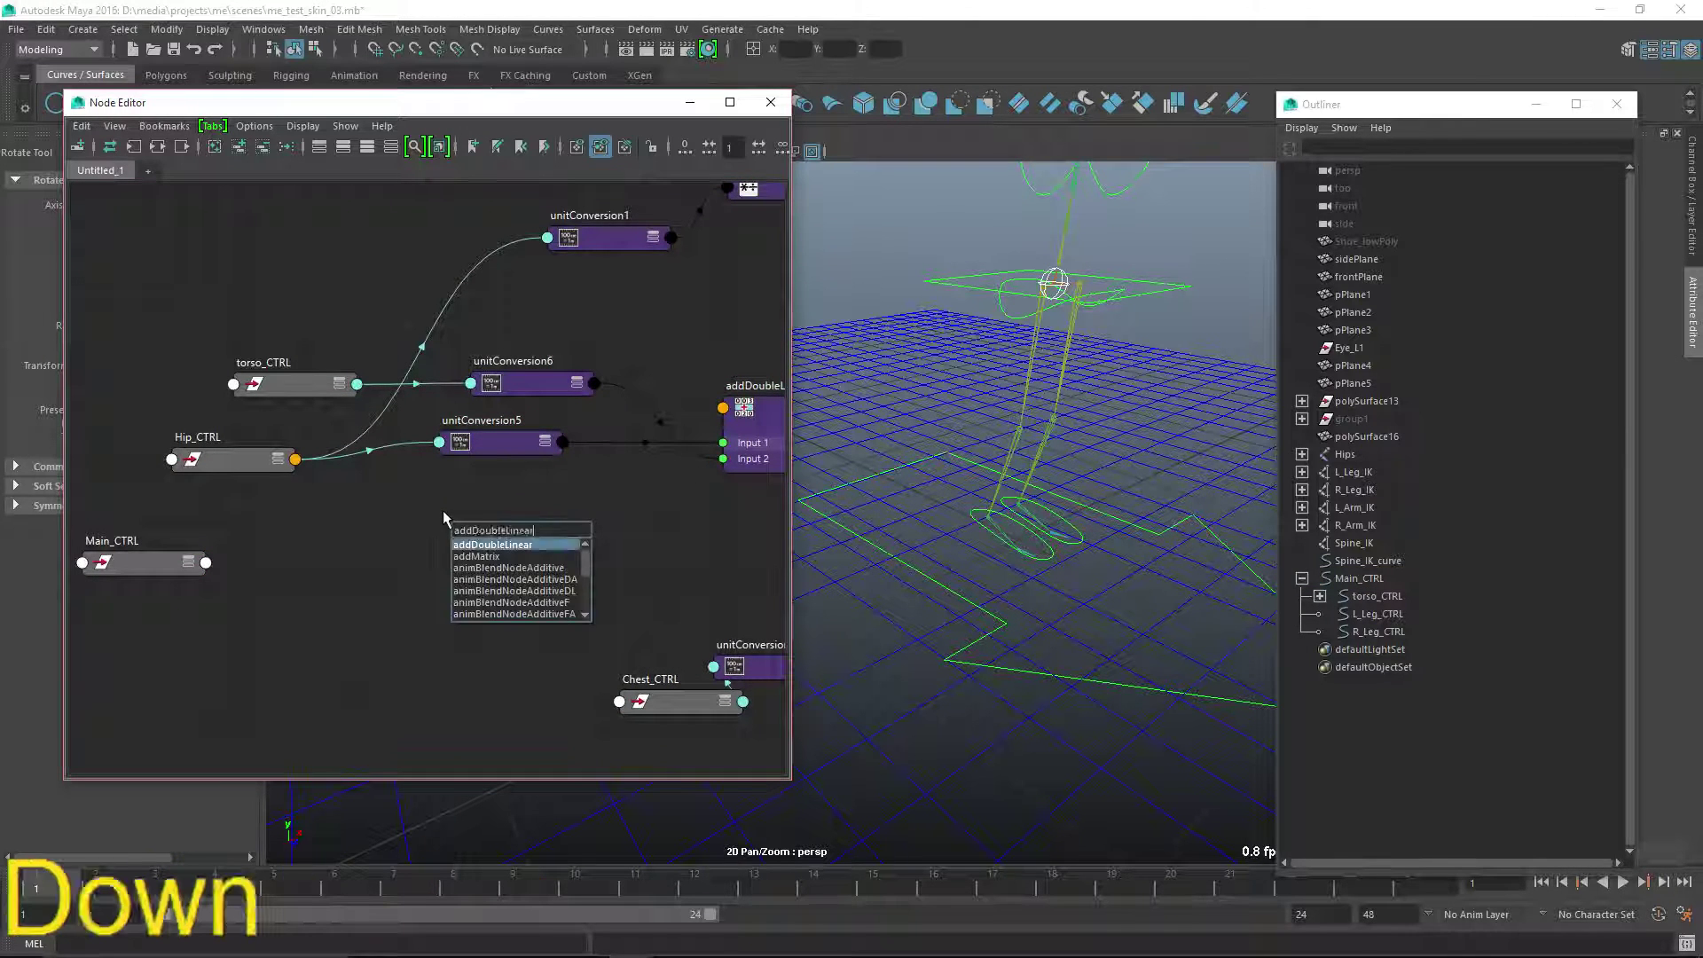
pyautogui.press('Return')
pyautogui.click(449, 517)
pyautogui.press('4')
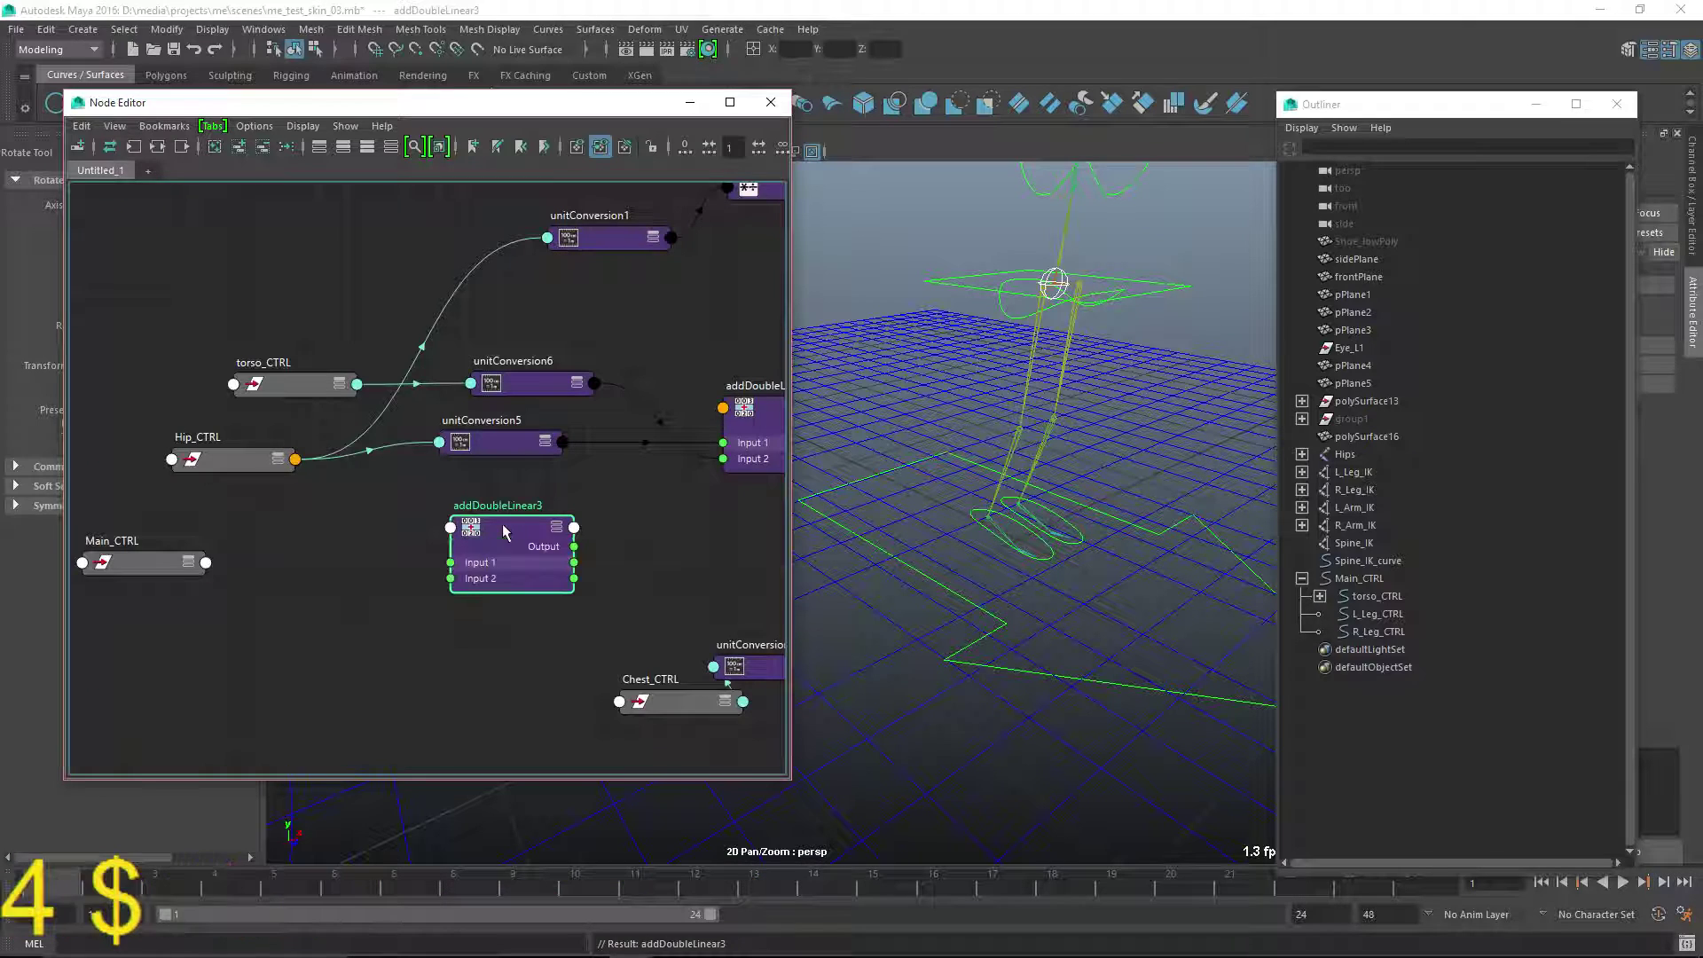
pyautogui.moveTo(497, 532); pyautogui.dragTo(452, 508)
# - Connect unitConversion5's output to Input 1 of addDoubleLinear3, spacing out Hip_CTRL and the nearby nodes
pyautogui.moveTo(253, 467); pyautogui.dragTo(183, 448)
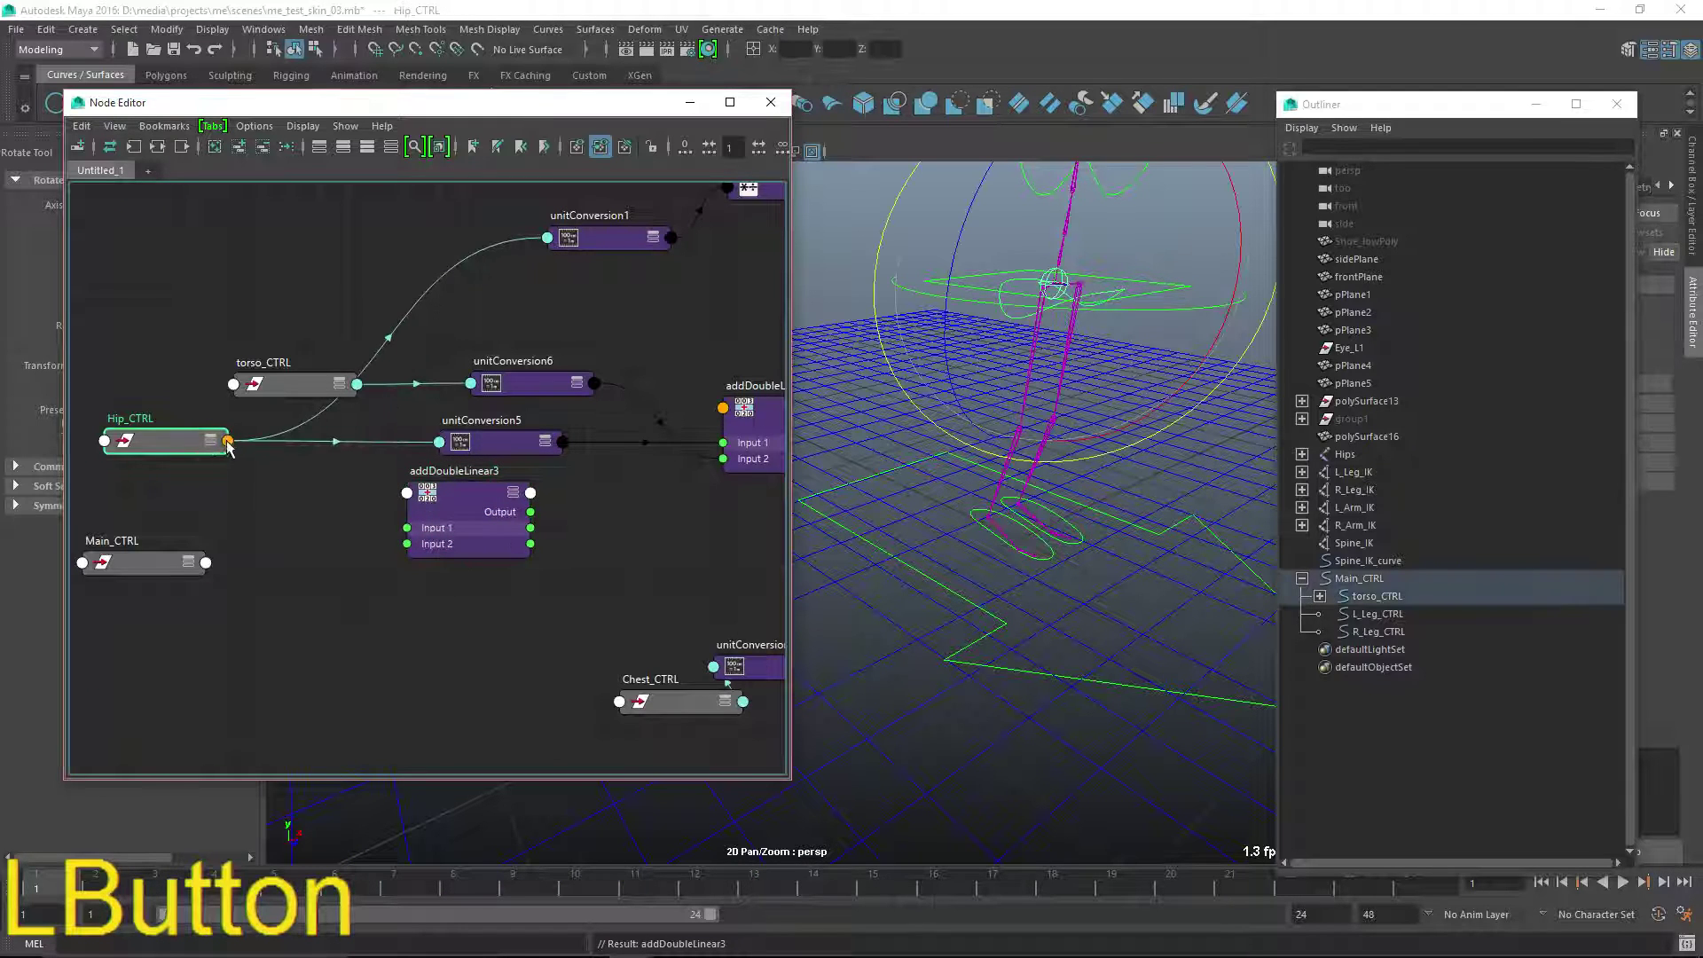
pyautogui.moveTo(490, 440); pyautogui.dragTo(395, 432)
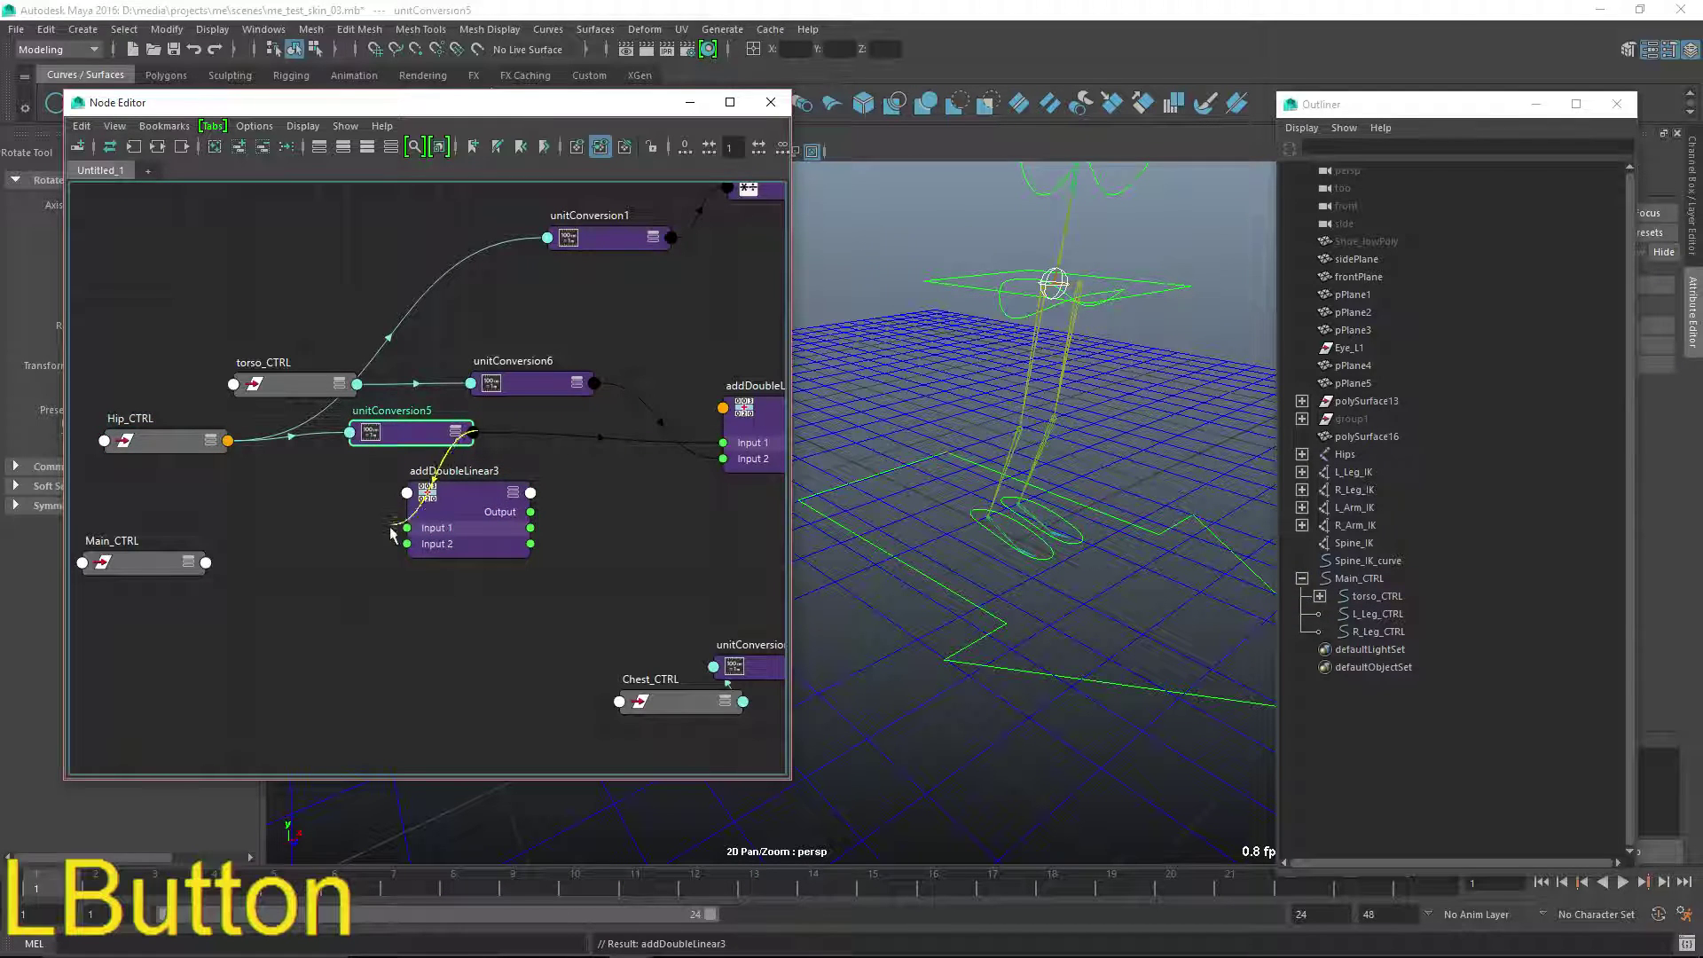
pyautogui.moveTo(407, 531); pyautogui.dragTo(578, 517)
# - Connect Main_CTRL's Rotate Y to Input 2 of addDoubleLinear3
pyautogui.click(207, 563)
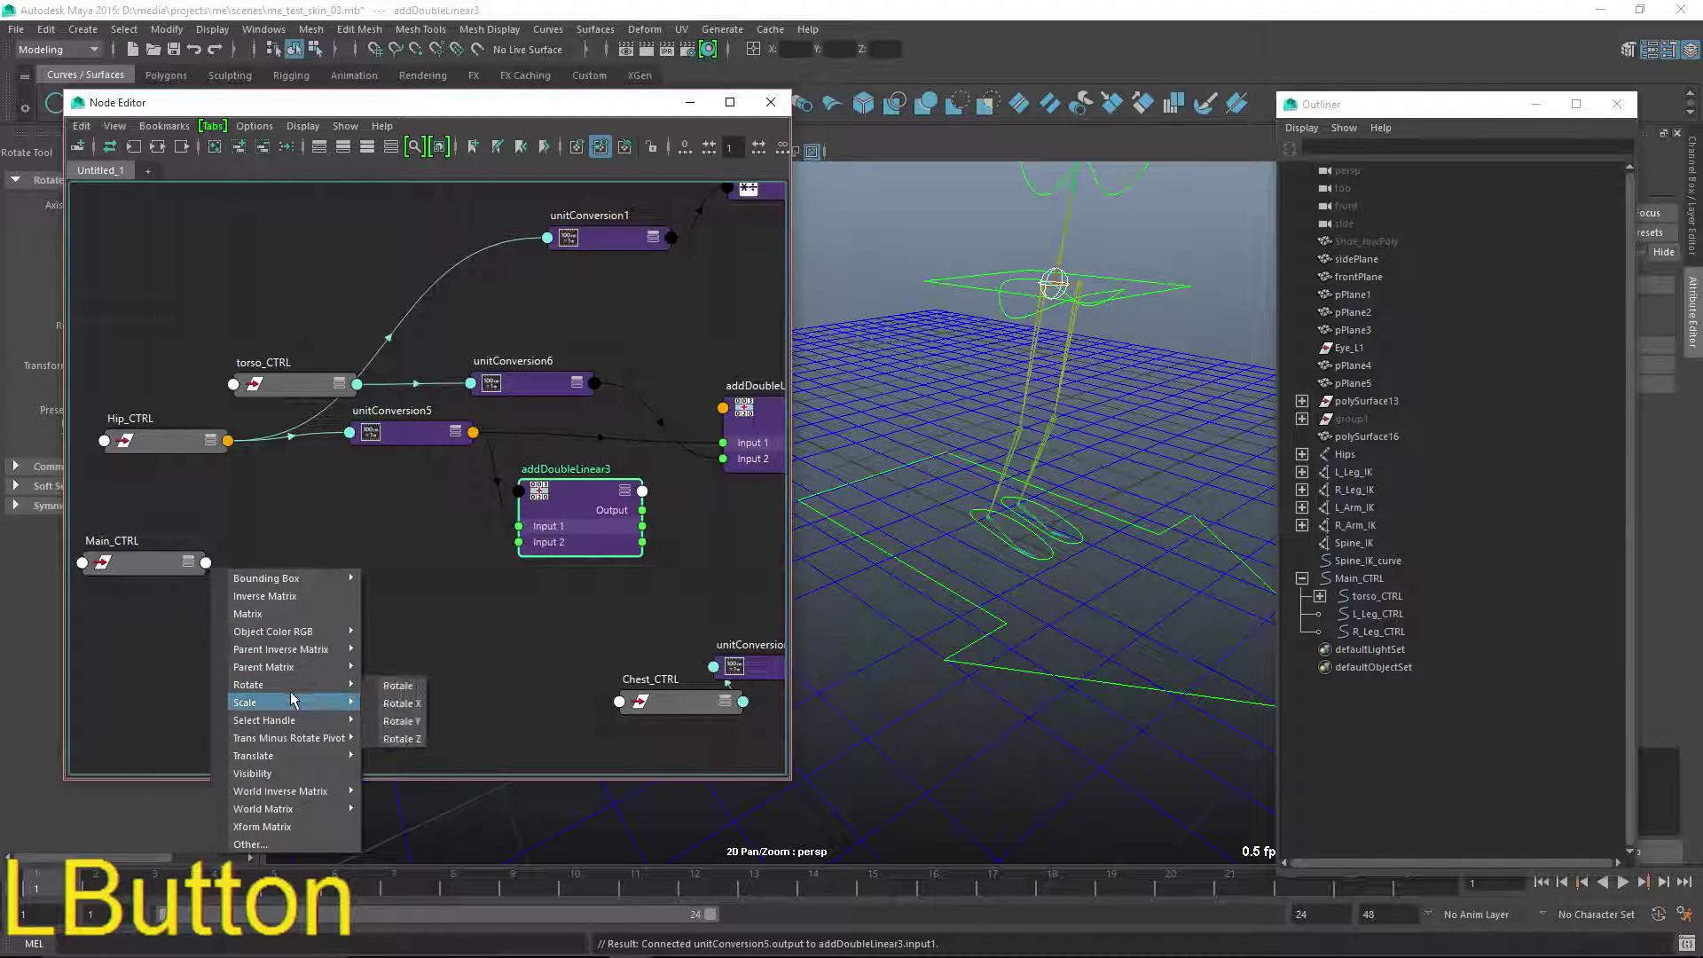
pyautogui.moveTo(312, 691)
pyautogui.click(393, 726)
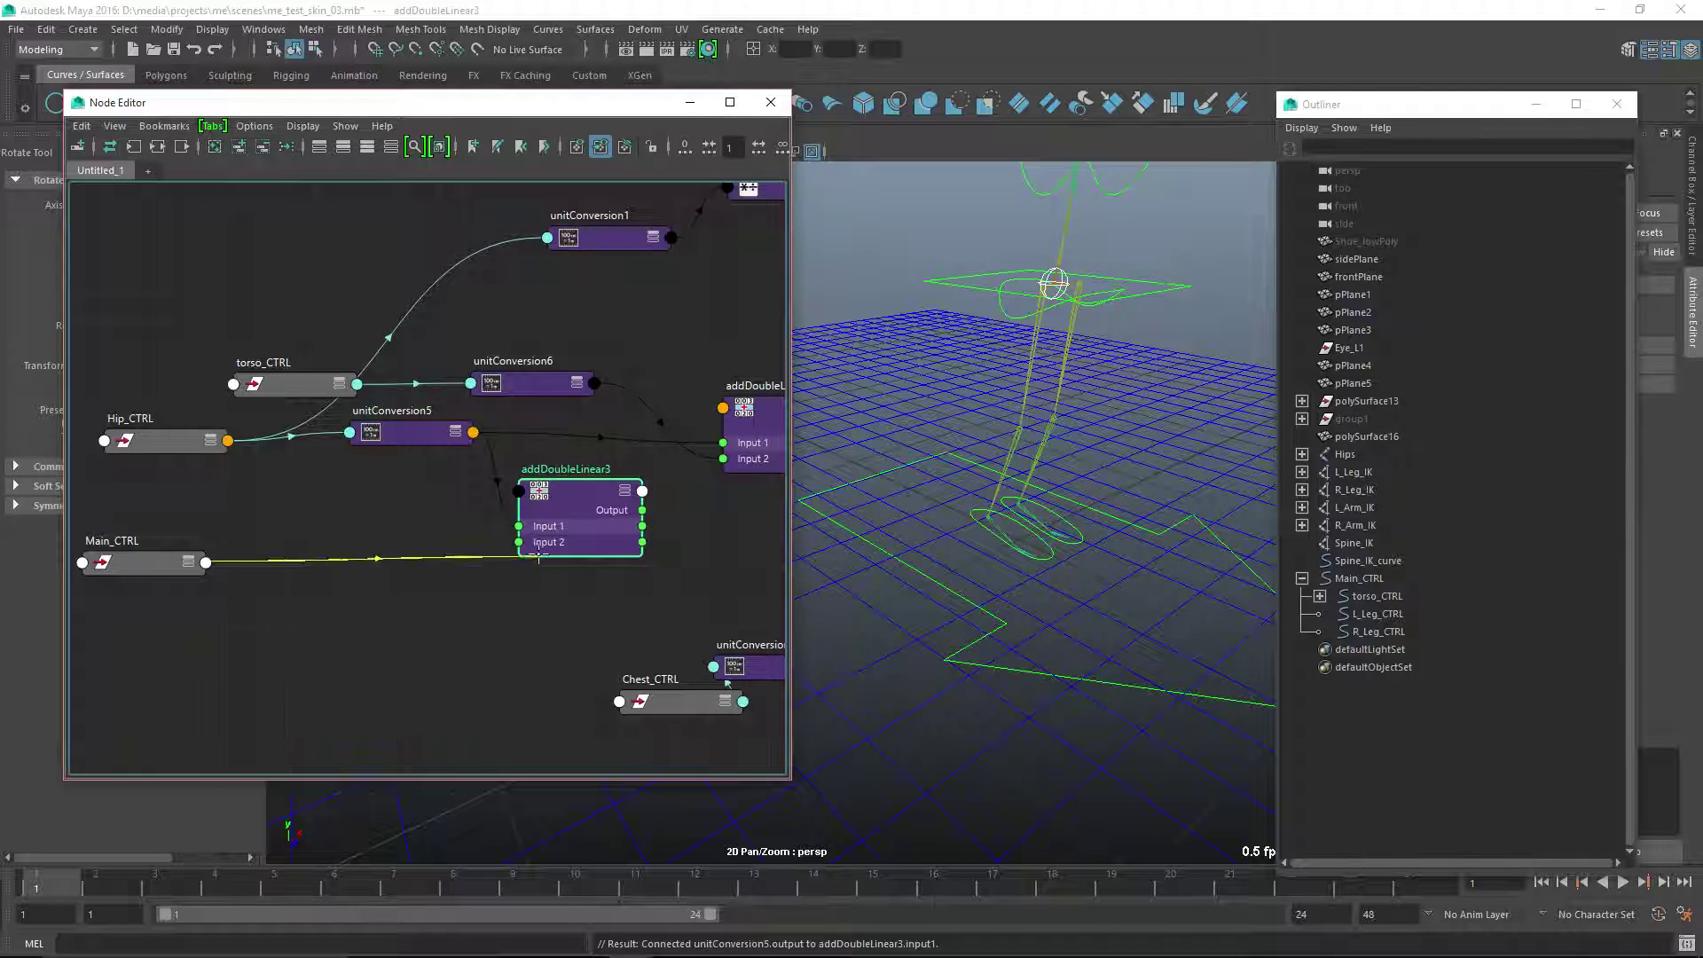
pyautogui.click(519, 542)
pyautogui.keyDown('alt'); pyautogui.moveTo(518, 542); pyautogui.dragTo(301, 570, button='middle'); pyautogui.keyUp('alt')
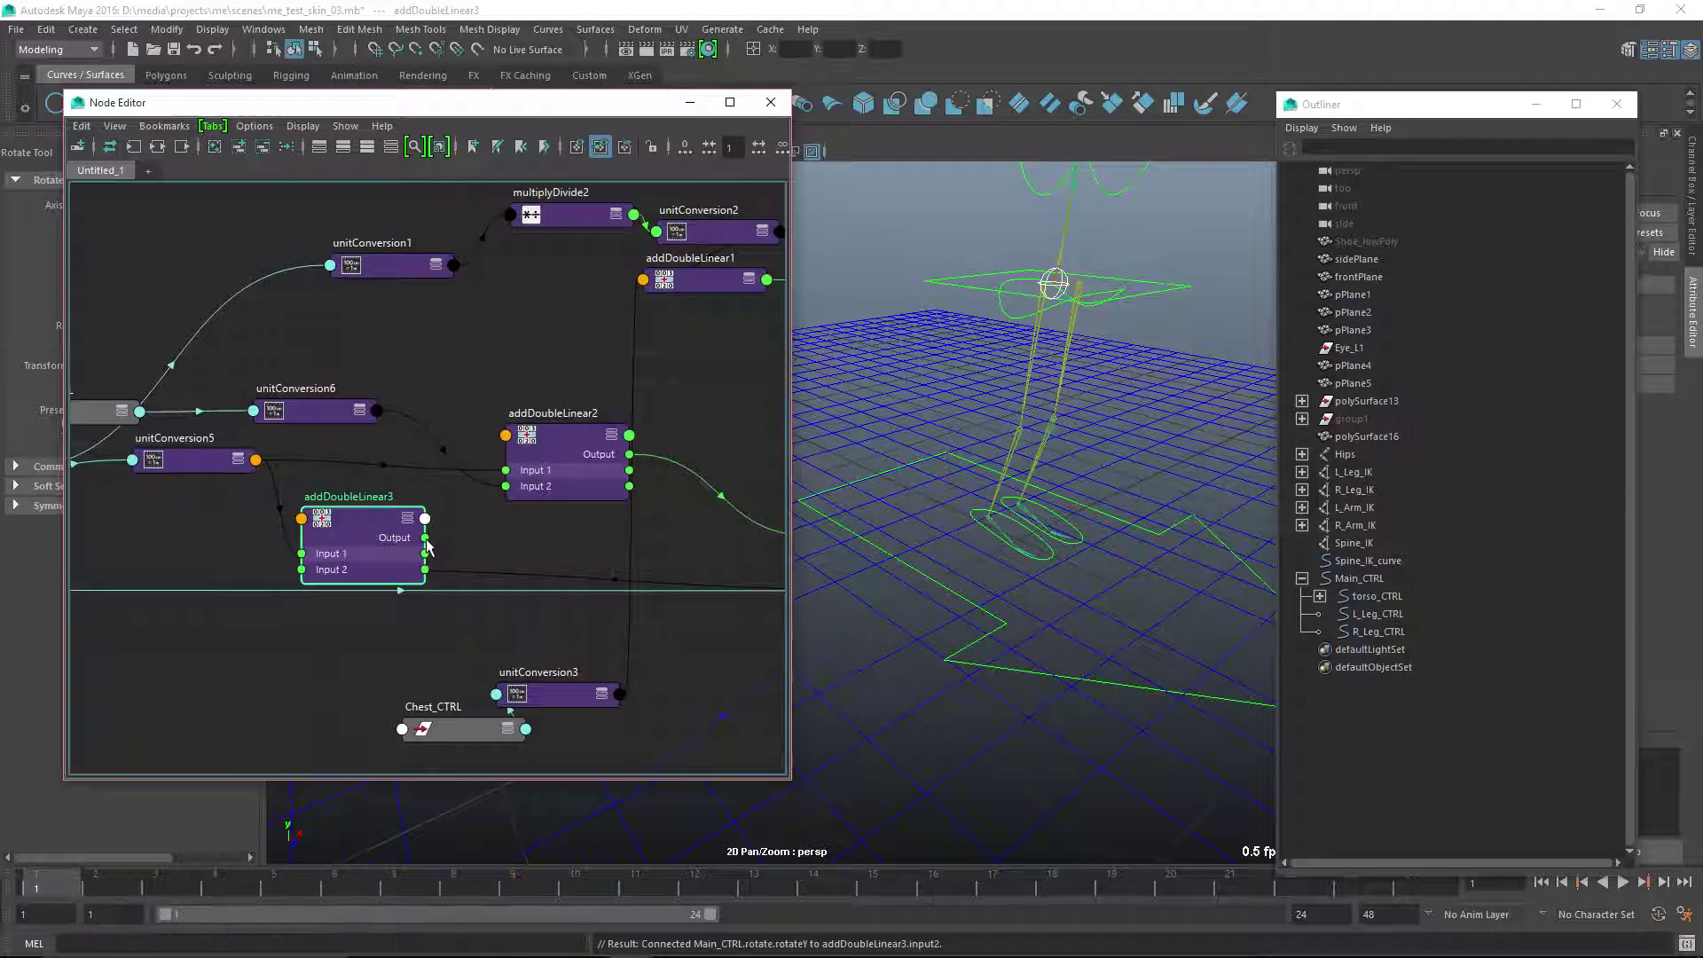
# - Connect addDoubleLinear3's output to Input 1 of addDoubleLinear2 and close the Render View window
pyautogui.moveTo(426, 537); pyautogui.dragTo(506, 472)
pyautogui.rightClick(505, 488)
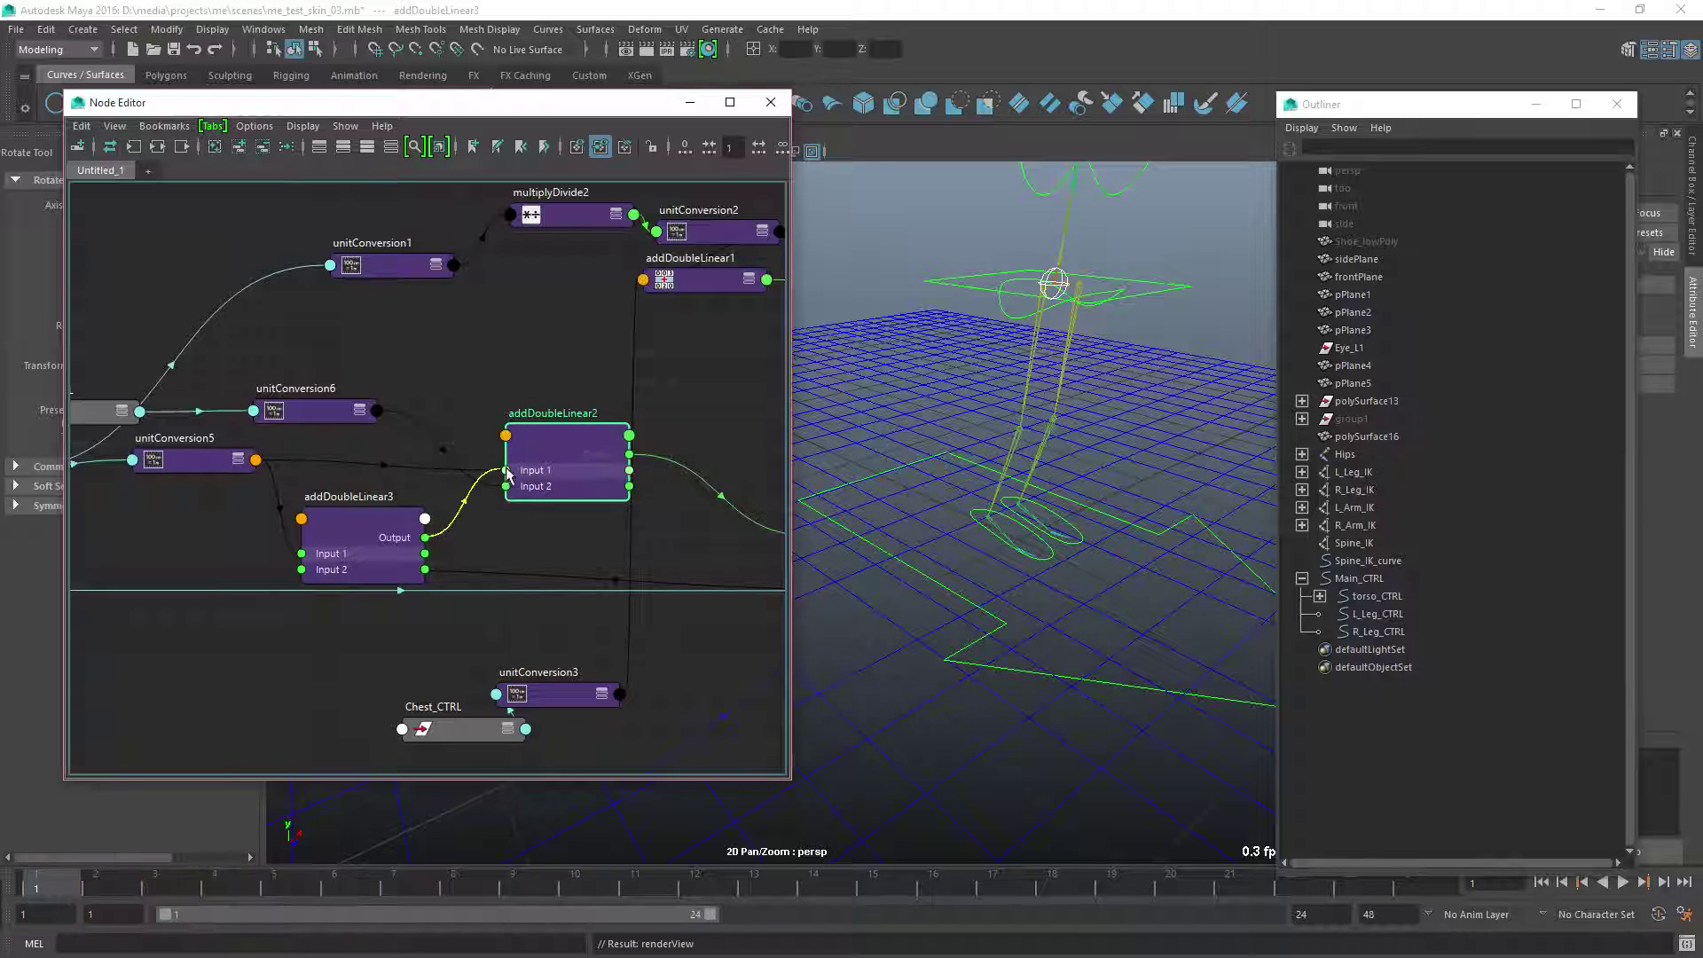
pyautogui.keyDown('alt'); pyautogui.moveTo(597, 621); pyautogui.dragTo(524, 504, button='right'); pyautogui.keyUp('alt')
pyautogui.keyDown('alt'); pyautogui.moveTo(665, 519); pyautogui.dragTo(344, 473, button='middle'); pyautogui.keyUp('alt')
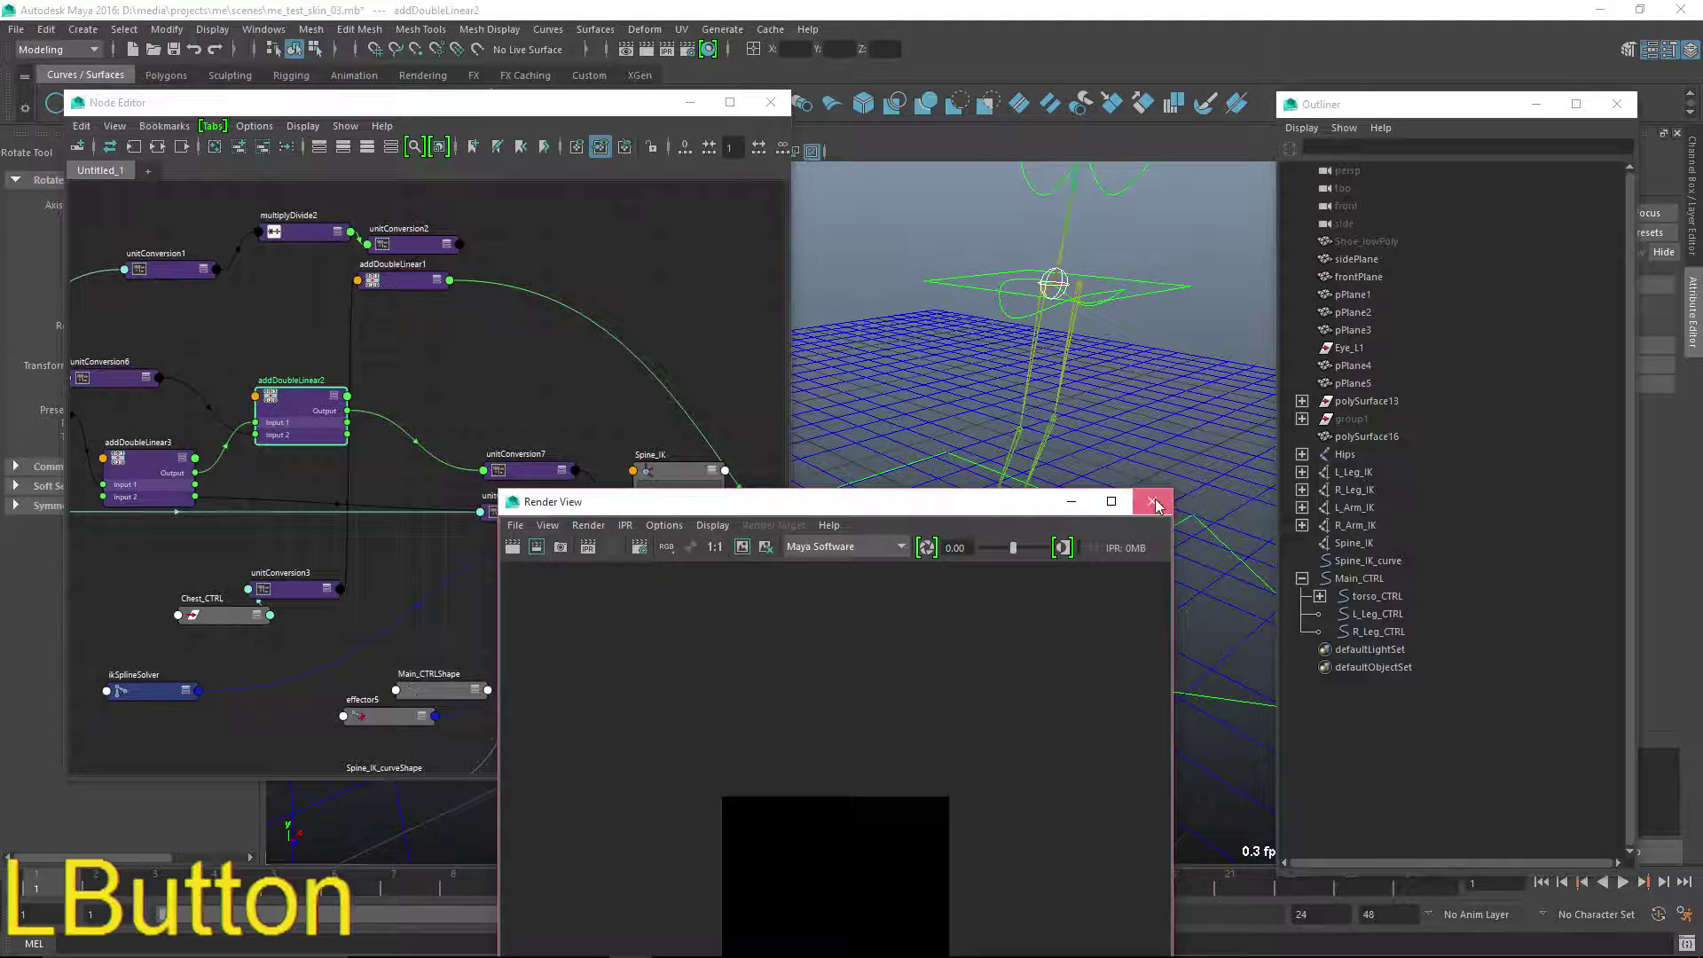
pyautogui.click(1151, 501)
# - Try rotating Main_CTRL around the vertical axis to test the new connection, undoing the rotation
pyautogui.keyDown('alt'); pyautogui.moveTo(851, 568); pyautogui.dragTo(881, 565, button='right'); pyautogui.keyUp('alt')
pyautogui.click(993, 739)
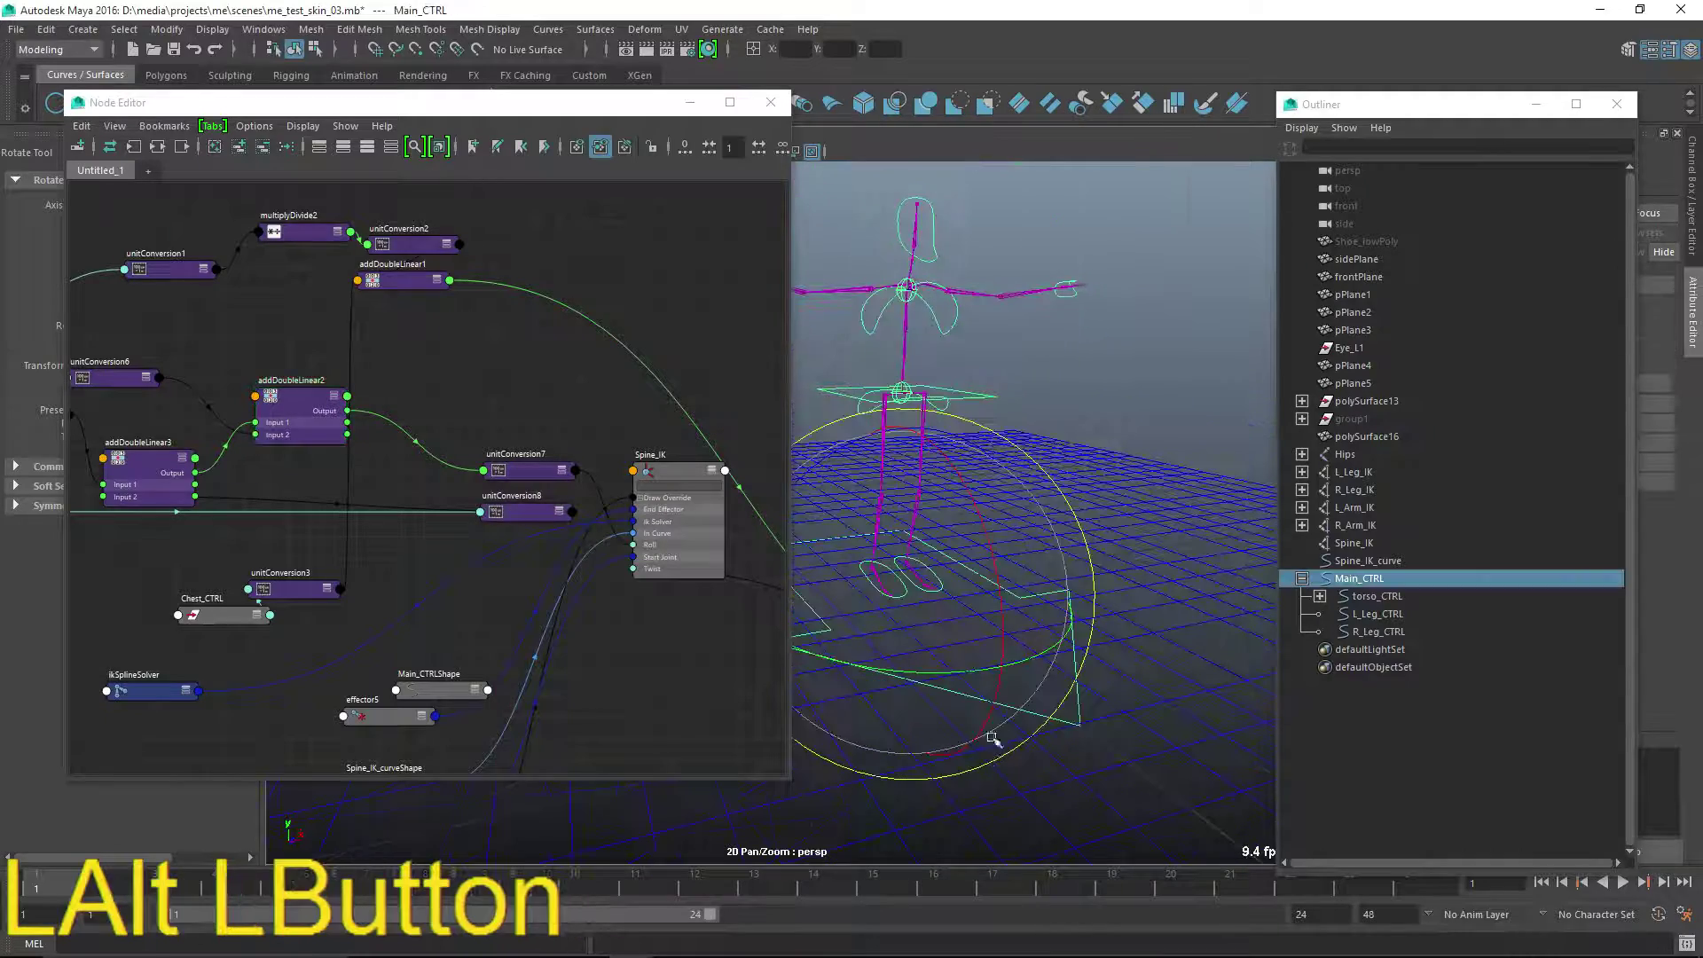
pyautogui.moveTo(973, 674); pyautogui.dragTo(839, 691)
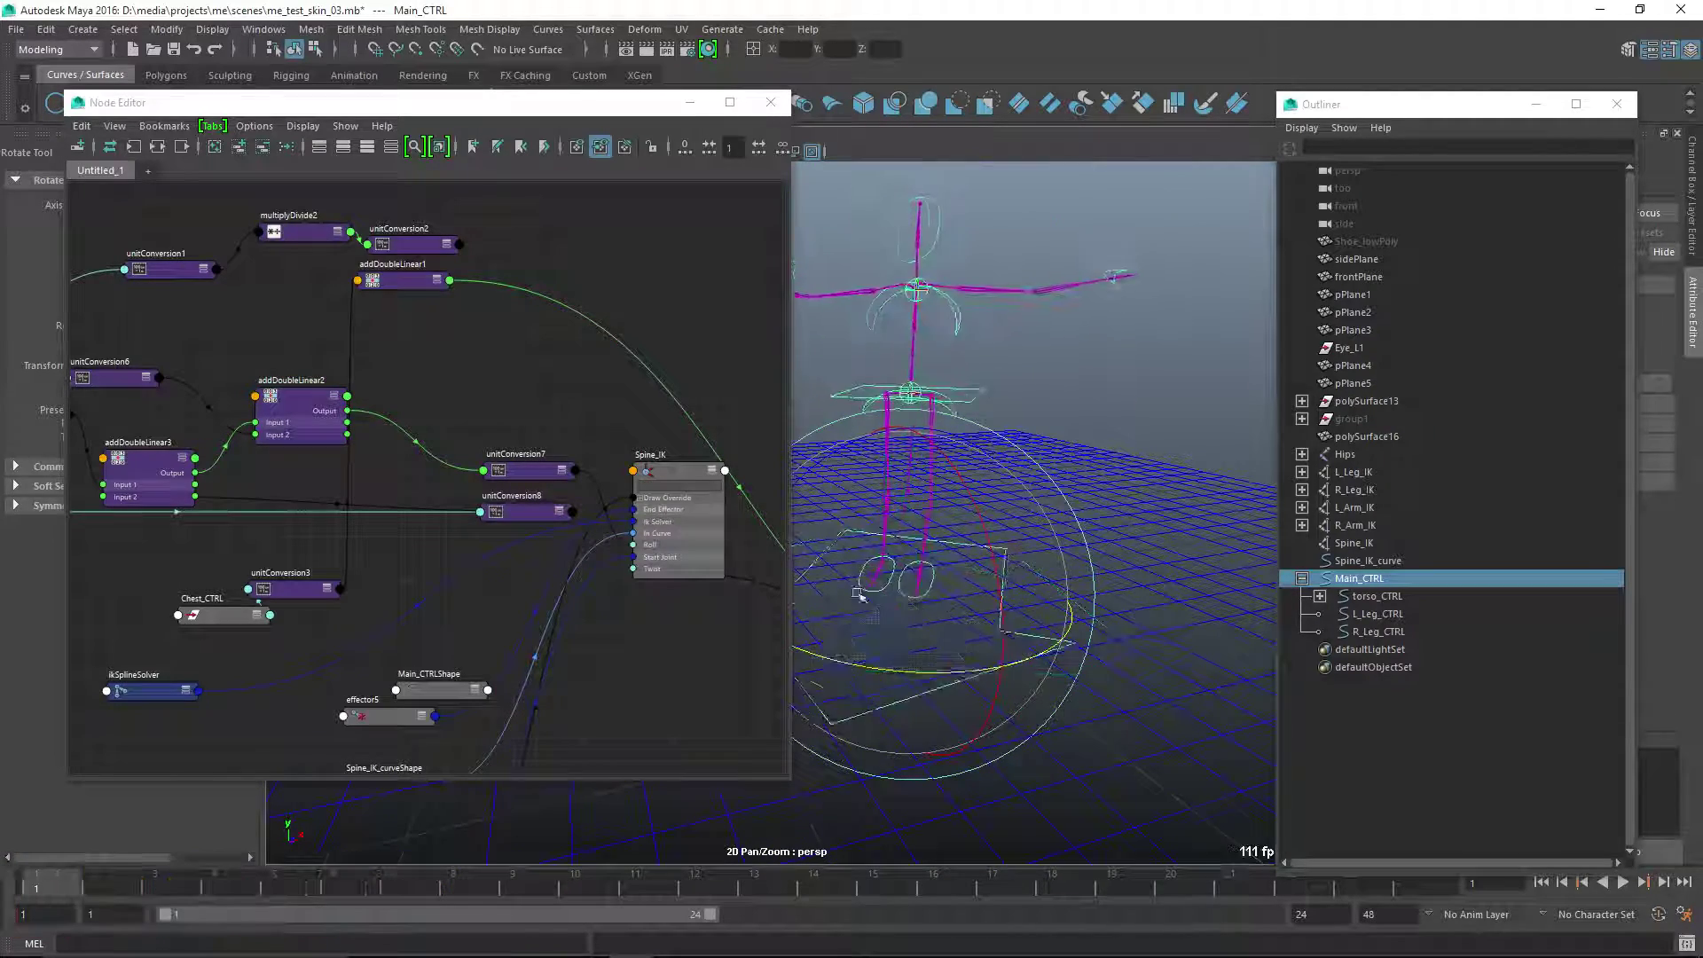
pyautogui.keyDown('alt'); pyautogui.moveTo(859, 354); pyautogui.dragTo(895, 401, button='middle'); pyautogui.keyUp('alt')
pyautogui.keyDown('alt'); pyautogui.moveTo(896, 400); pyautogui.dragTo(785, 725); pyautogui.keyUp('alt')
pyautogui.hotkey('ctrl', 'z')
# - Try tilting and turning Main_CTRL in several directions and inspect how the chest and hips follow
pyautogui.moveTo(910, 557); pyautogui.dragTo(816, 620)
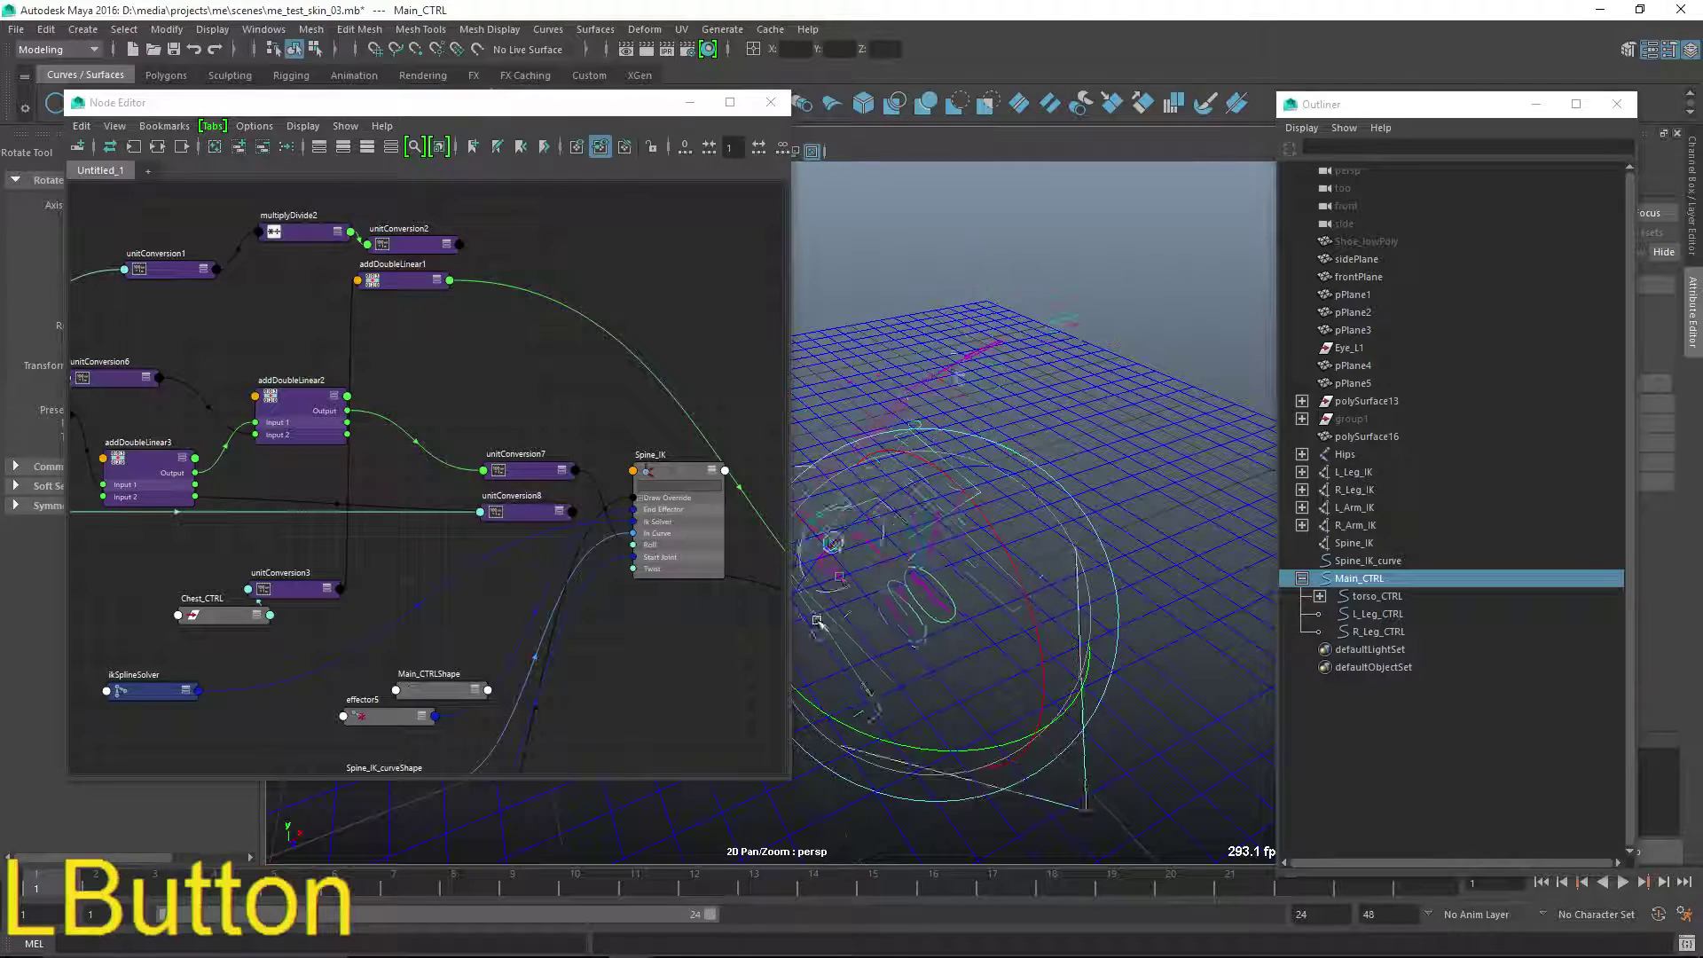
pyautogui.moveTo(982, 598); pyautogui.dragTo(912, 474)
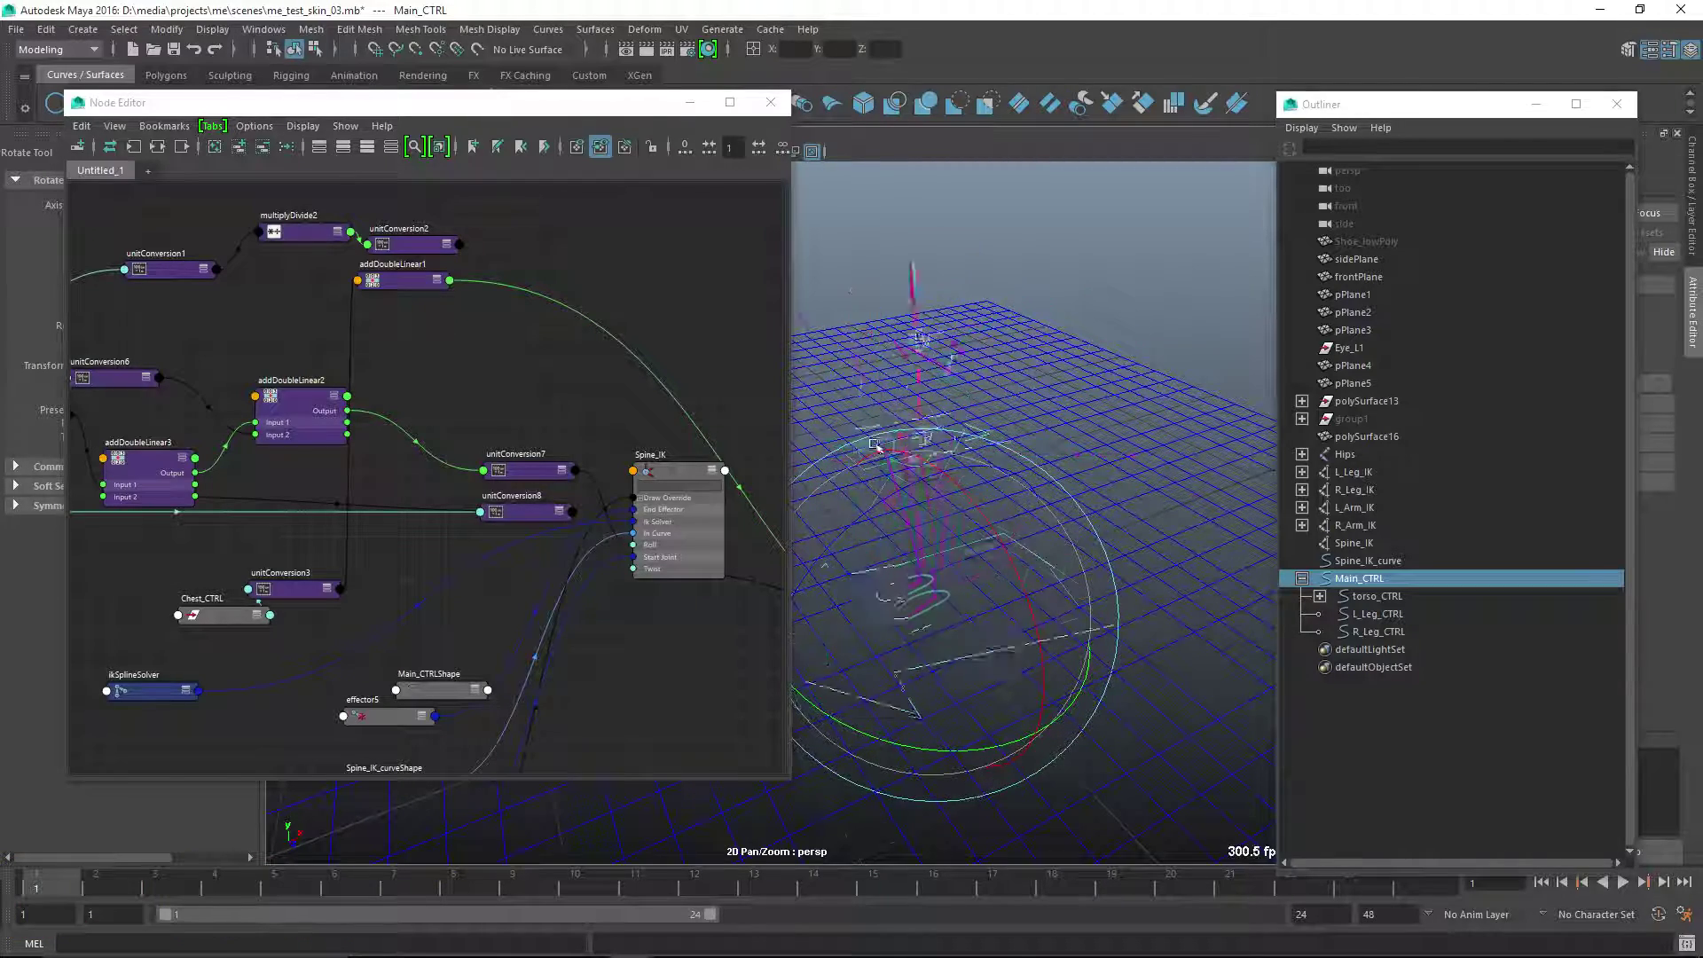
pyautogui.keyDown('alt'); pyautogui.moveTo(898, 515); pyautogui.dragTo(886, 577); pyautogui.keyUp('alt')
pyautogui.moveTo(886, 577)
pyautogui.keyDown('alt'); pyautogui.mouseDown(button='right')
pyautogui.moveTo(896, 753)
pyautogui.moveTo(976, 747)
pyautogui.mouseUp(button='right'); pyautogui.keyUp('alt')
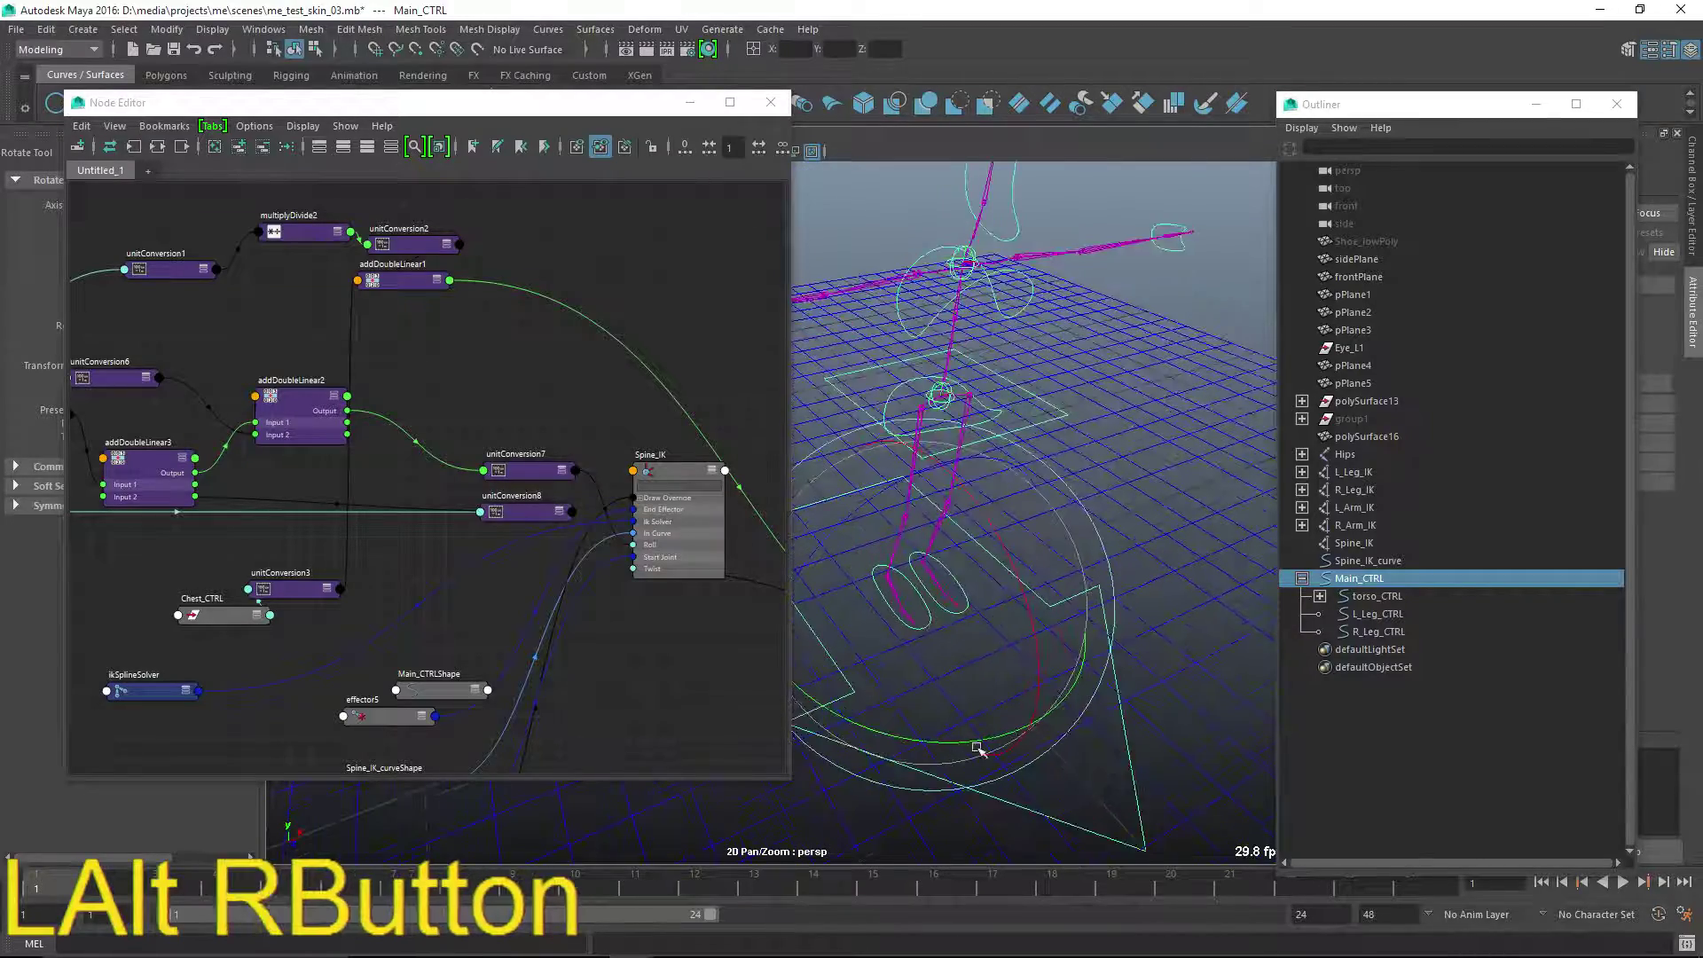
pyautogui.moveTo(976, 747); pyautogui.dragTo(912, 734)
pyautogui.moveTo(720, 705); pyautogui.dragTo(974, 701)
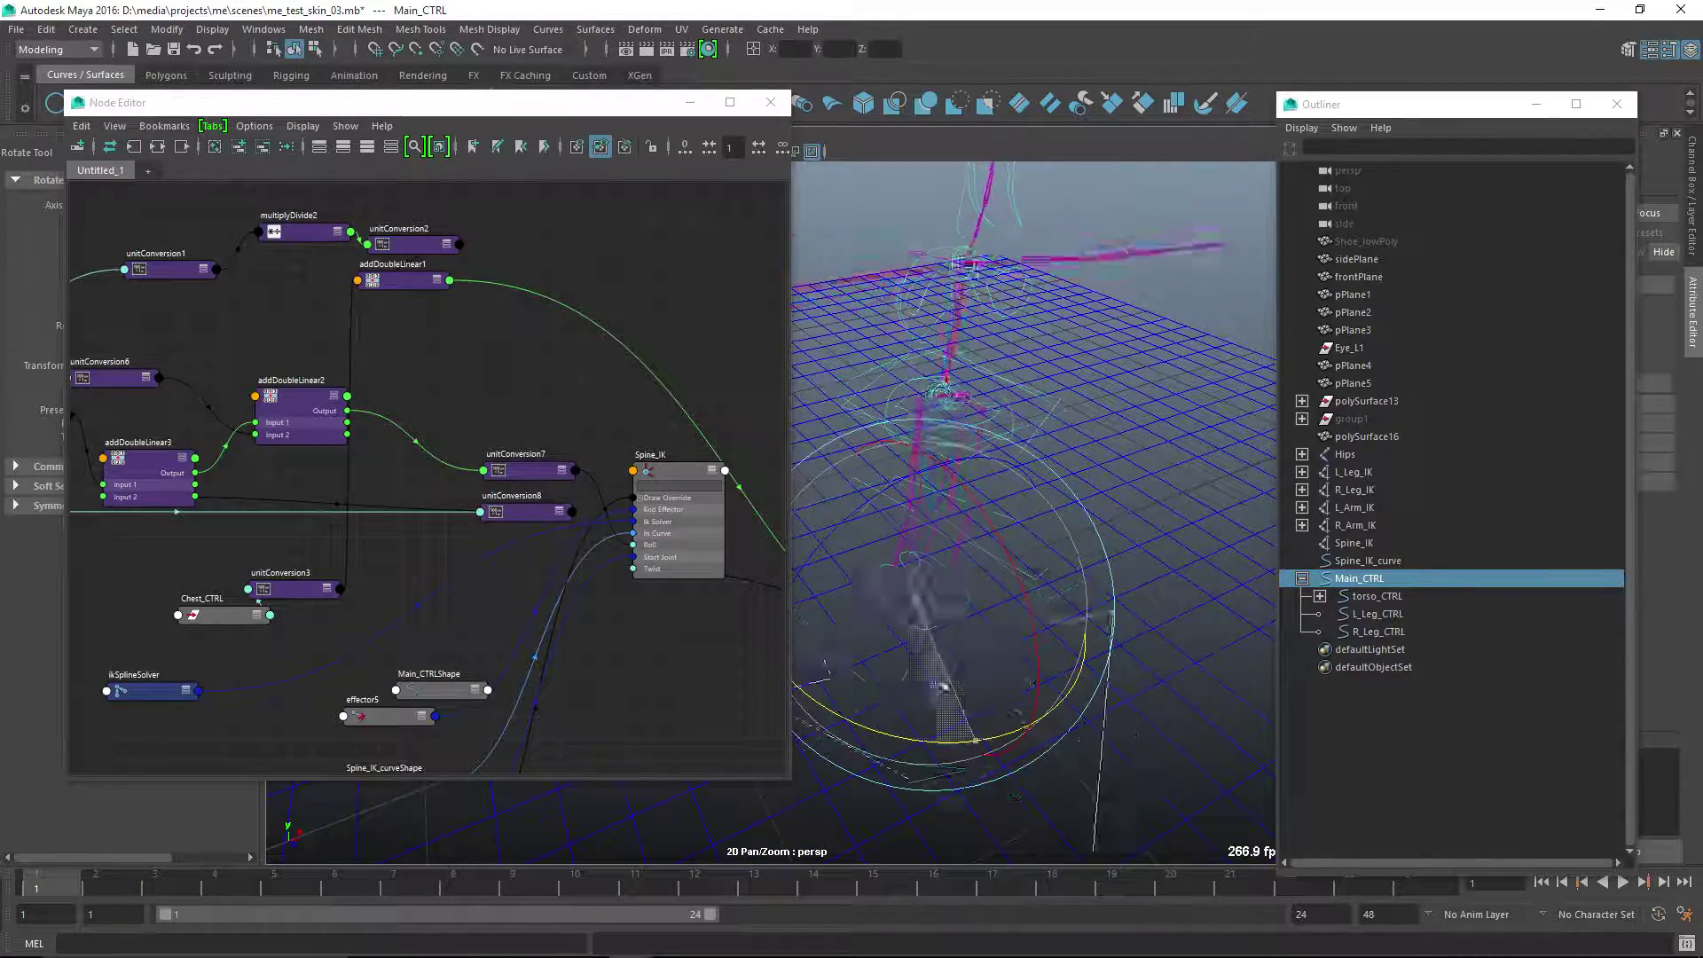
pyautogui.keyDown('alt'); pyautogui.moveTo(1002, 558); pyautogui.dragTo(1007, 667, button='middle'); pyautogui.keyUp('alt')
pyautogui.keyDown('alt'); pyautogui.moveTo(1007, 667); pyautogui.dragTo(1041, 673, button='right'); pyautogui.keyUp('alt')
pyautogui.keyDown('alt'); pyautogui.moveTo(1041, 673); pyautogui.dragTo(1079, 543); pyautogui.keyUp('alt')
pyautogui.click(1079, 541)
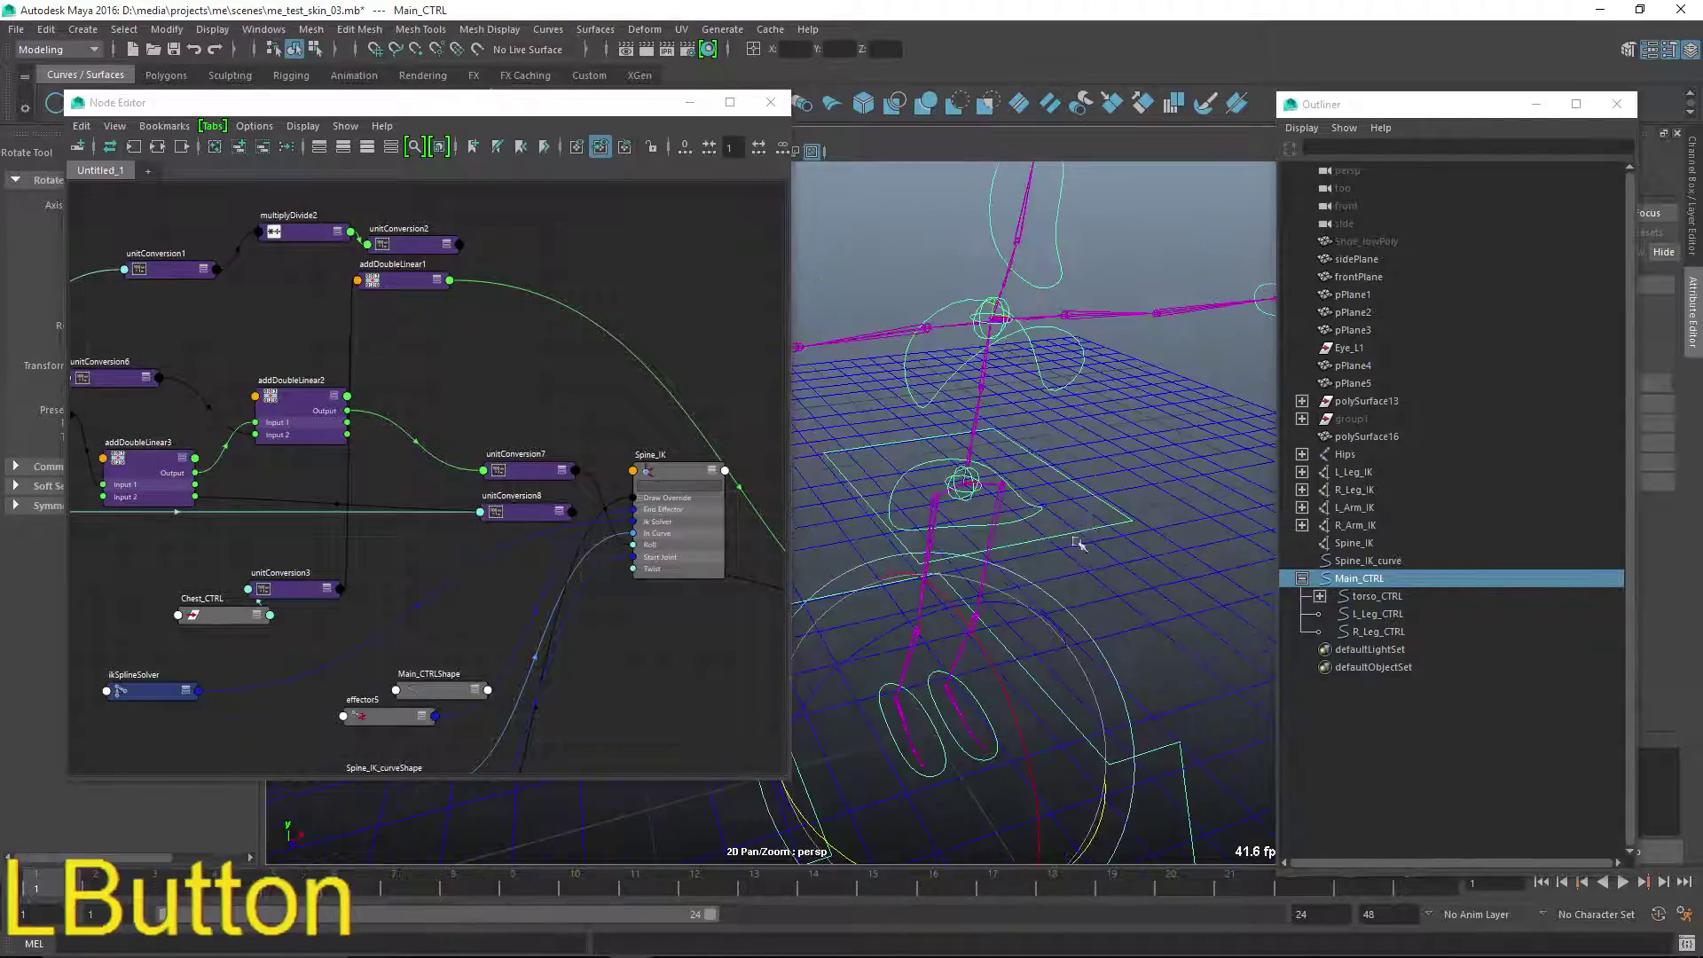
# - Try turning torso_CTRL around the vertical axis to test the spine, undoing the rotation
pyautogui.keyDown('alt'); pyautogui.moveTo(1064, 568); pyautogui.dragTo(993, 592, button='middle'); pyautogui.keyUp('alt')
pyautogui.moveTo(993, 593); pyautogui.dragTo(807, 570)
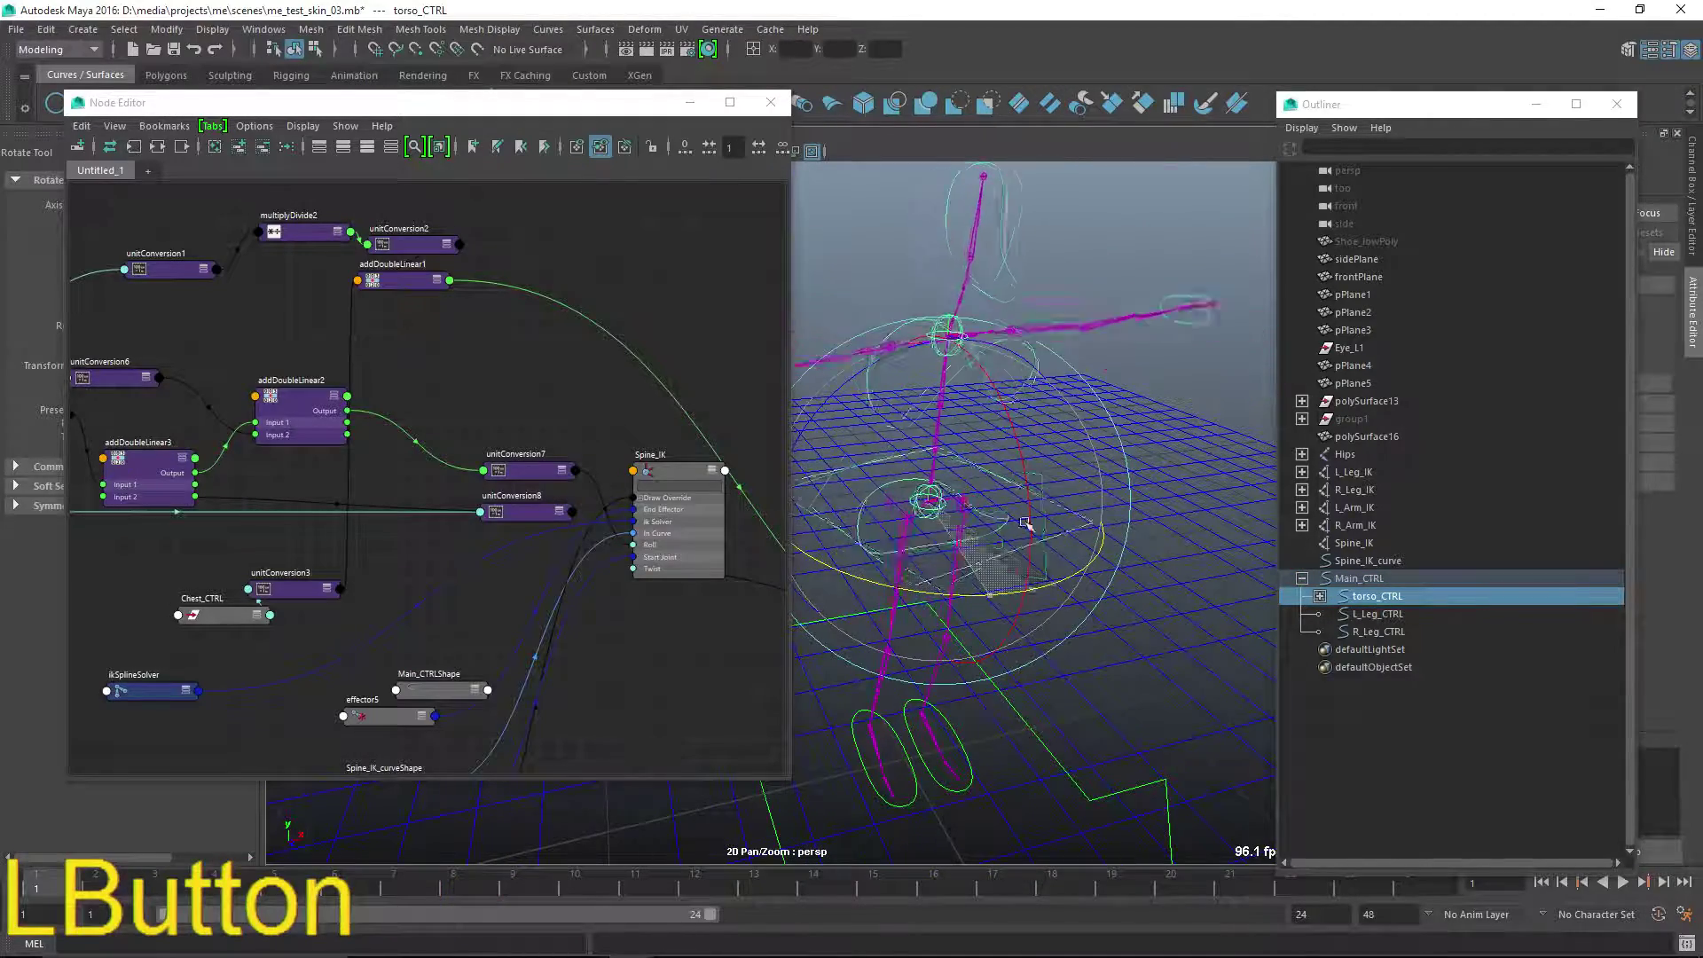
pyautogui.hotkey('ctrl', 'z')
pyautogui.keyDown('alt'); pyautogui.moveTo(1024, 523); pyautogui.dragTo(1091, 568); pyautogui.keyUp('alt')
pyautogui.keyDown('alt'); pyautogui.moveTo(1091, 567); pyautogui.dragTo(1094, 592, button='right'); pyautogui.keyUp('alt')
# - Try rotating Chest_CTRL several times to test the spine twist, undoing each rotation
pyautogui.click(1130, 507)
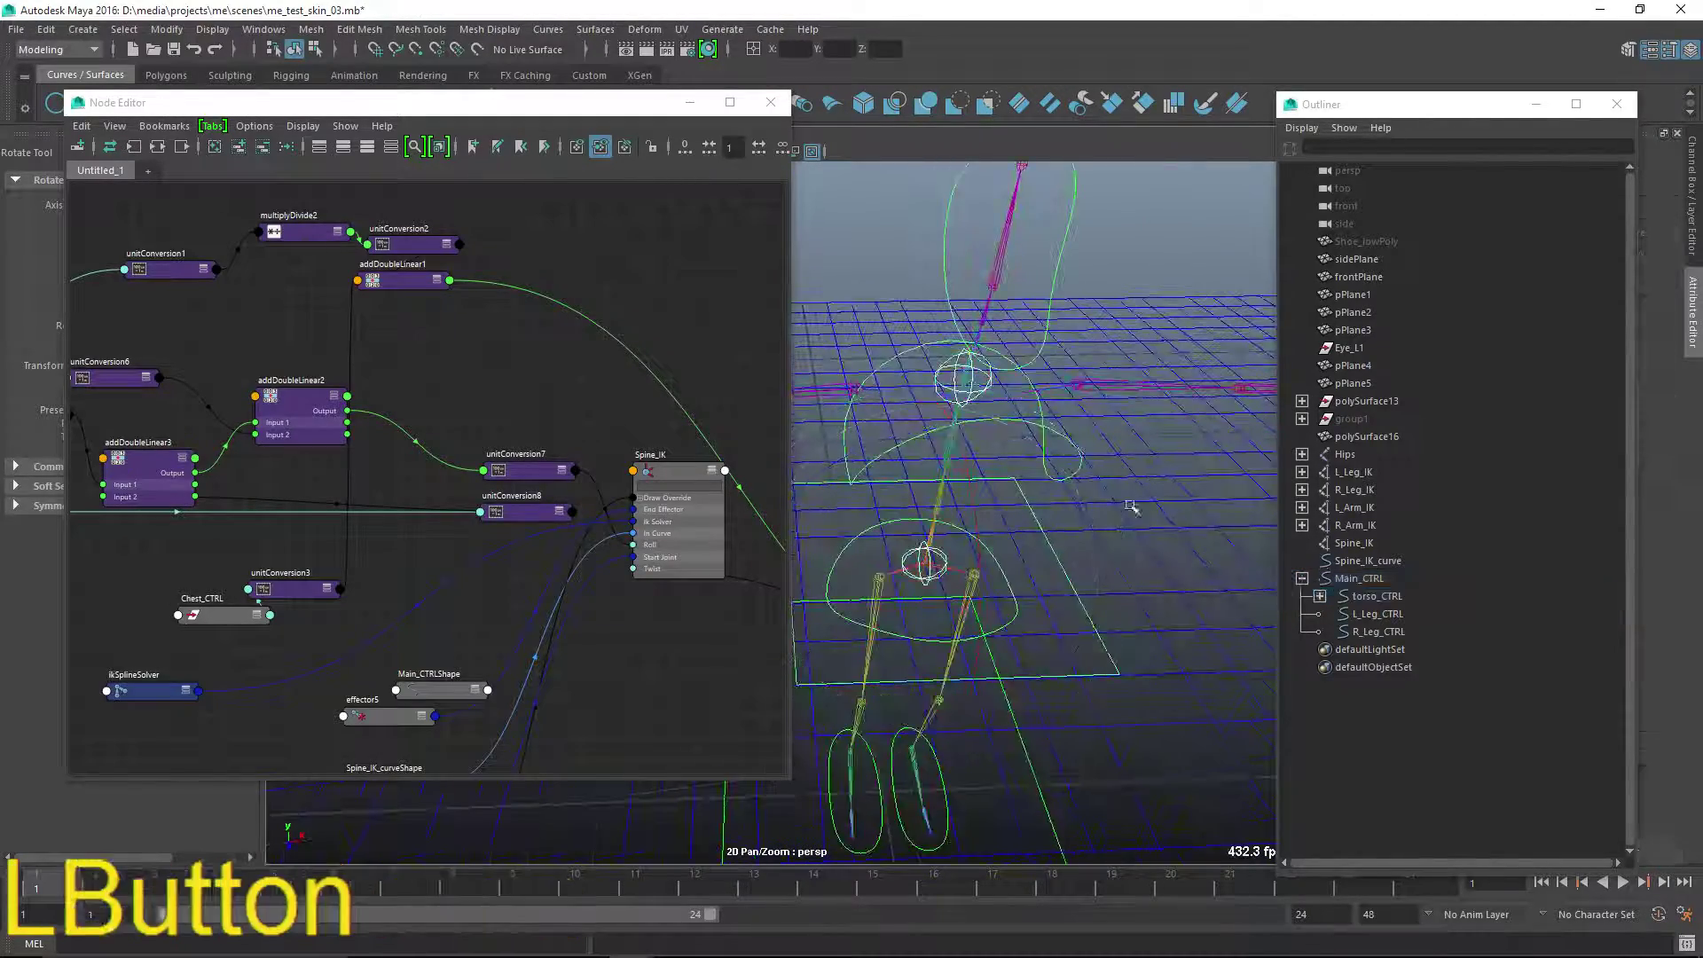
pyautogui.click(987, 390)
pyautogui.keyDown('alt'); pyautogui.moveTo(987, 452); pyautogui.dragTo(824, 461); pyautogui.keyUp('alt')
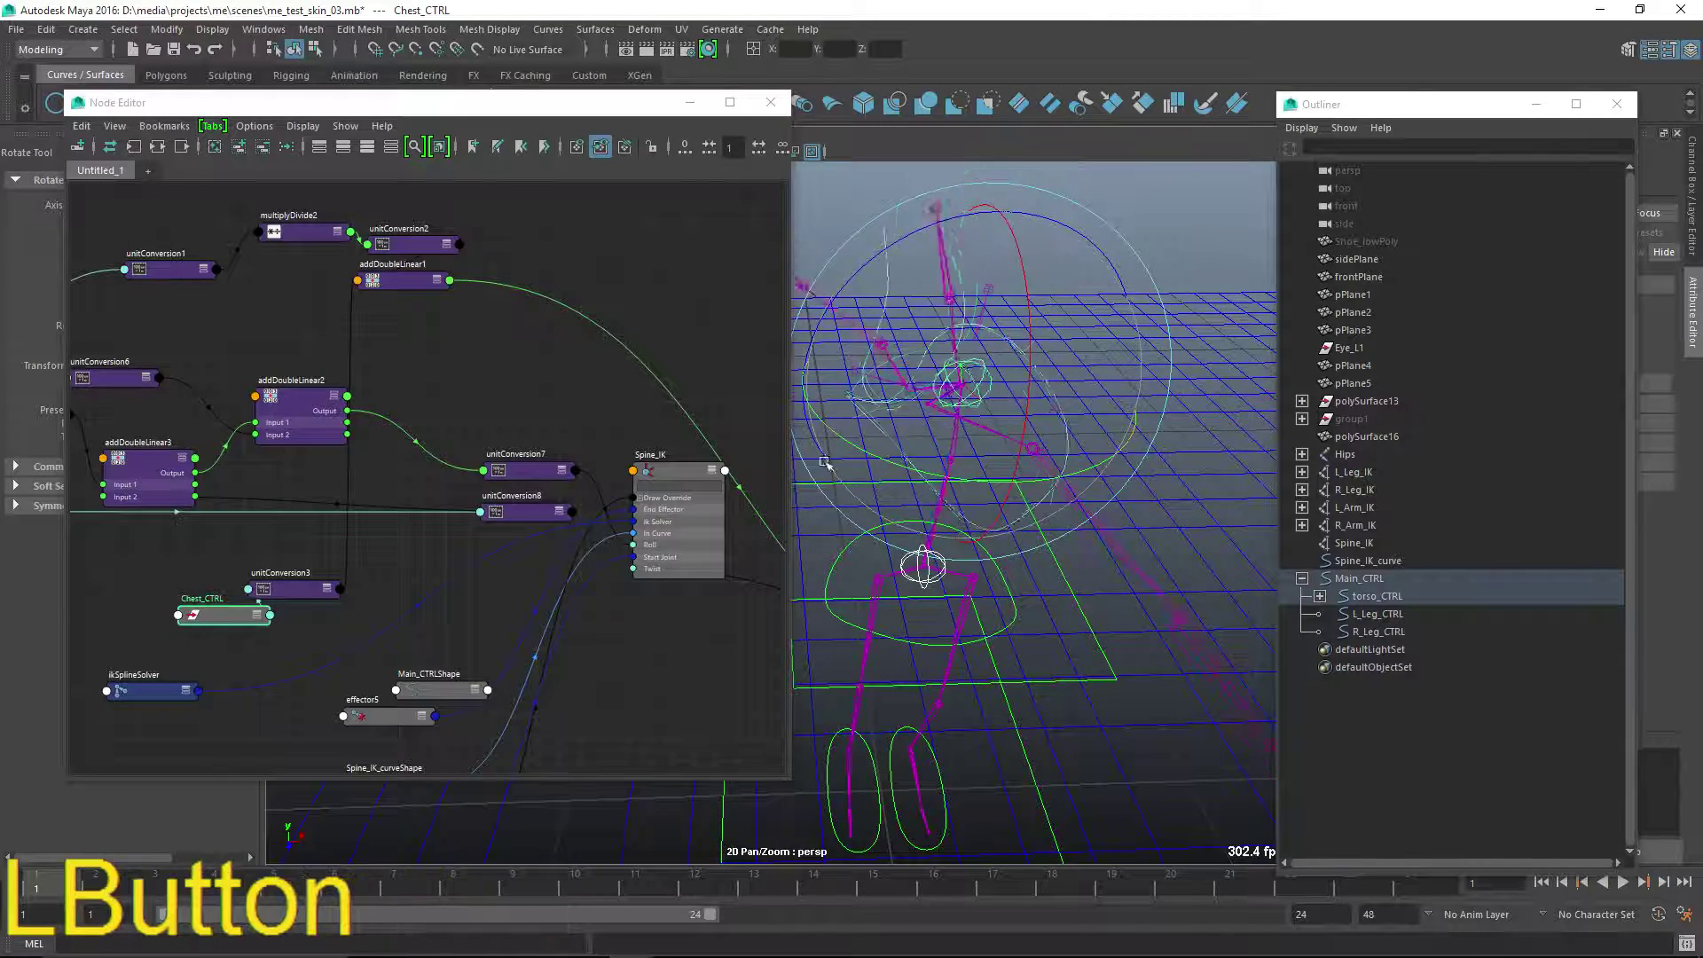
pyautogui.hotkey('ctrl', 'z')
pyautogui.moveTo(989, 471); pyautogui.dragTo(918, 475)
pyautogui.hotkey('ctrl', 'z')
pyautogui.moveTo(1033, 455); pyautogui.dragTo(995, 449)
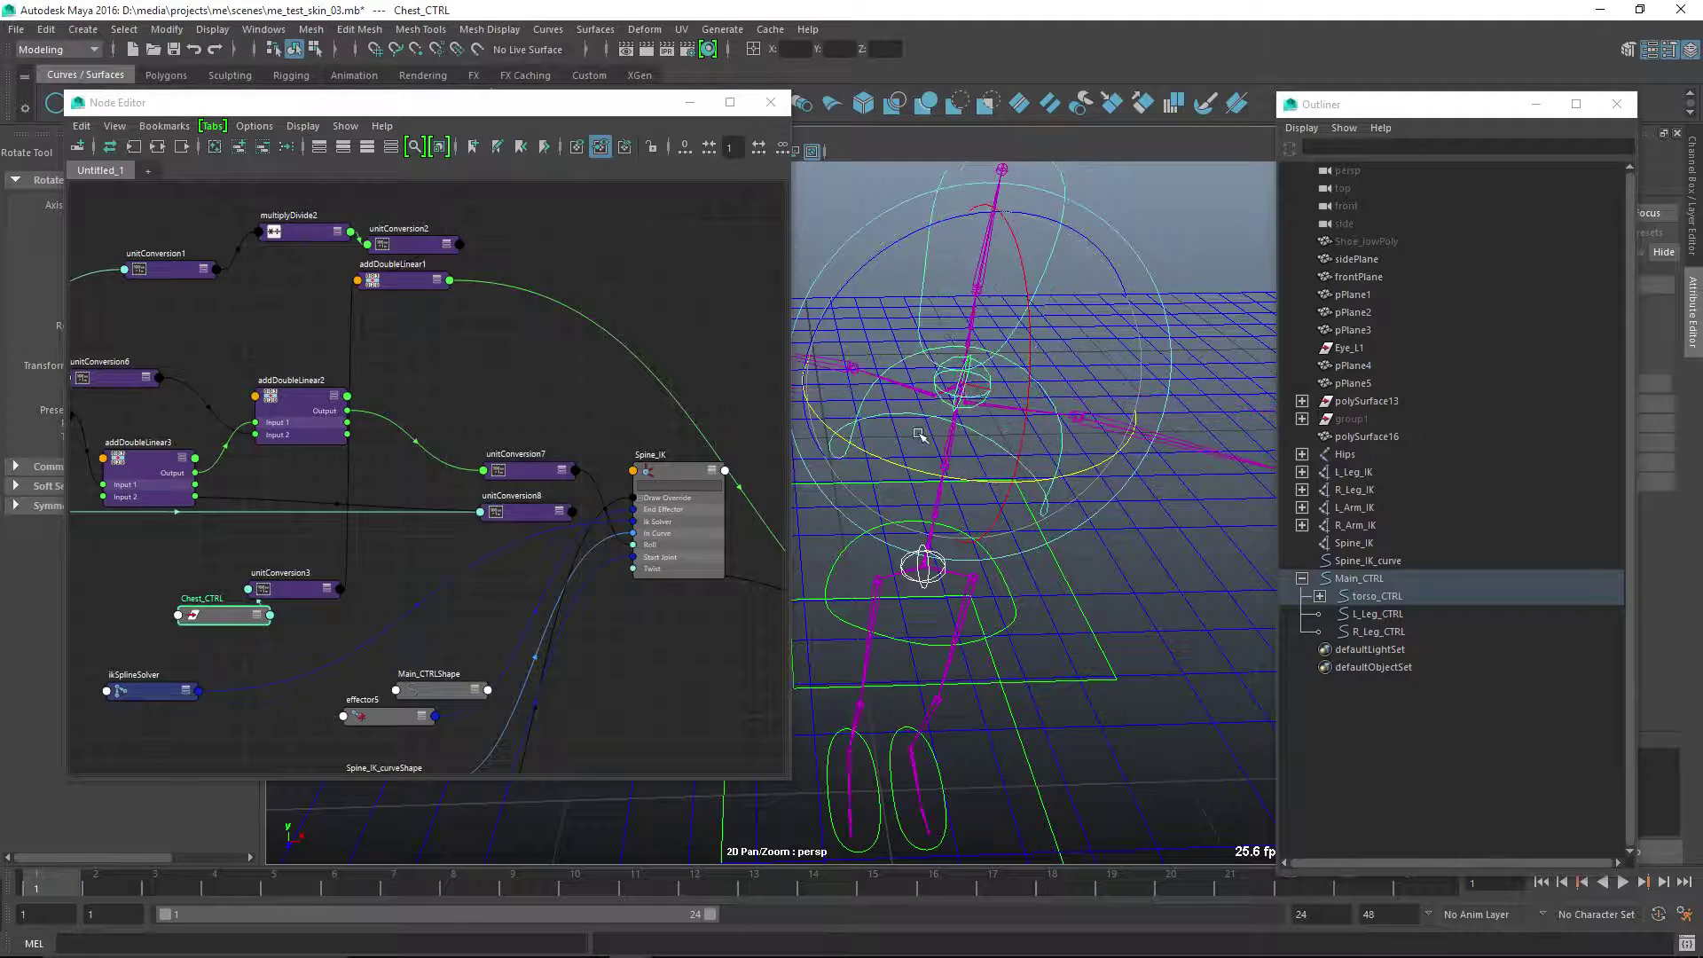
pyautogui.hotkey('ctrl', 'z')
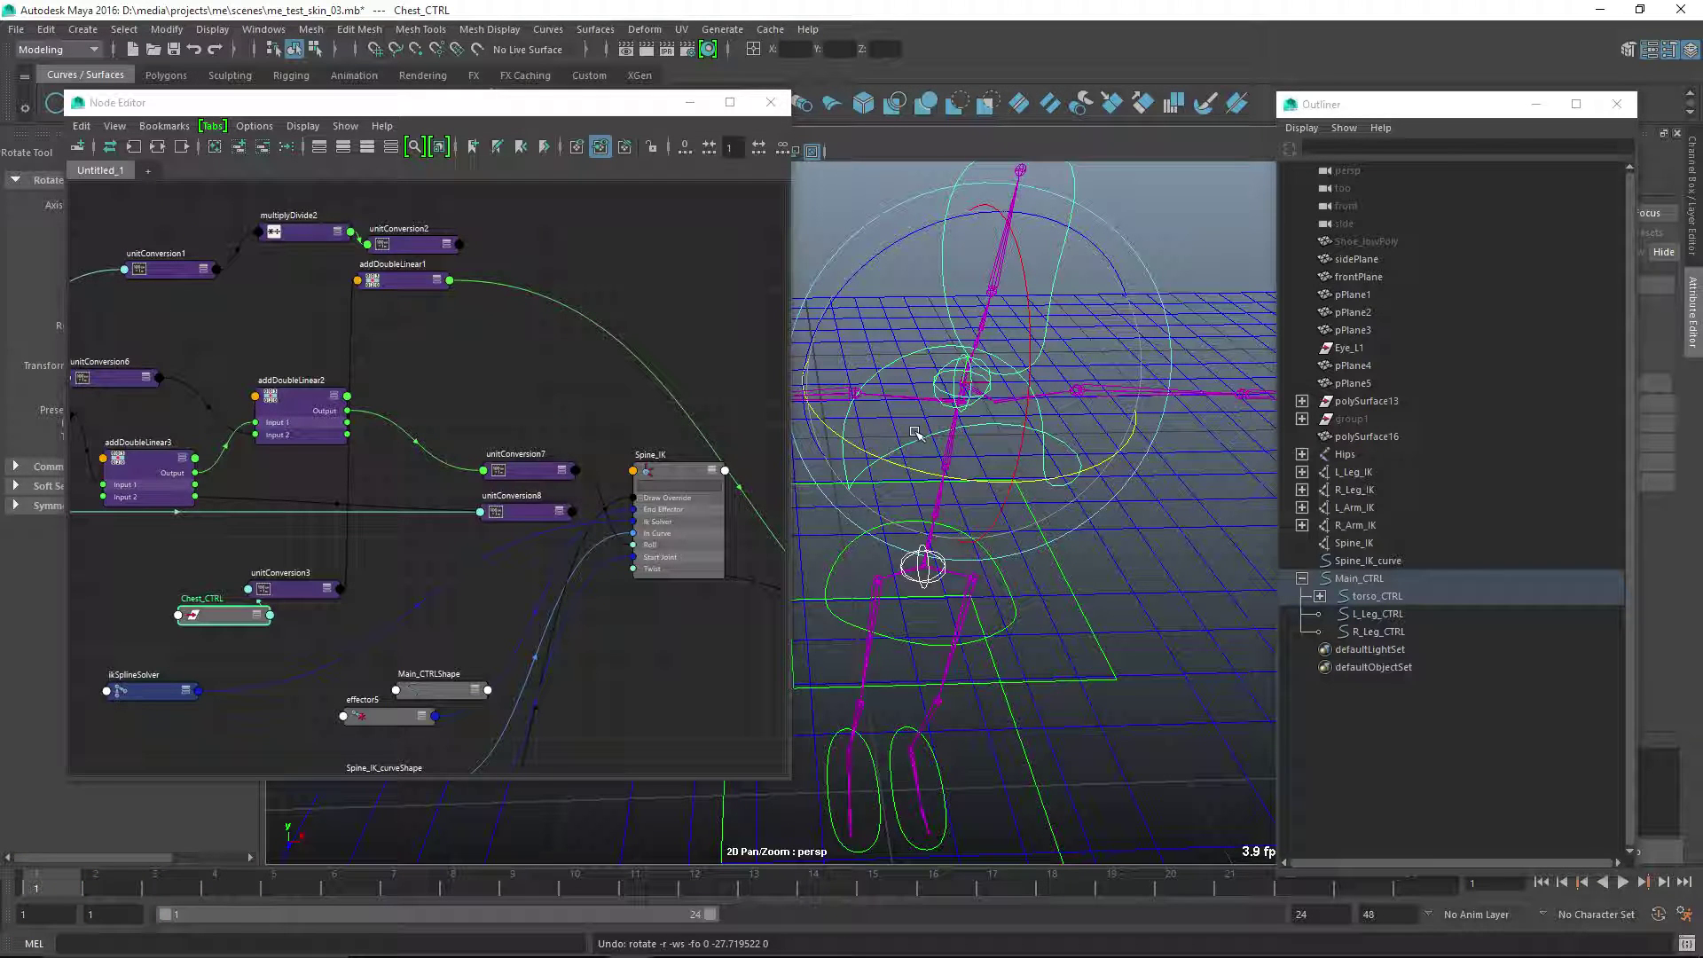
# - Inspect the chest and hips from several angles and close the Node Editor
pyautogui.keyDown('alt'); pyautogui.moveTo(916, 432); pyautogui.dragTo(981, 479); pyautogui.keyUp('alt')
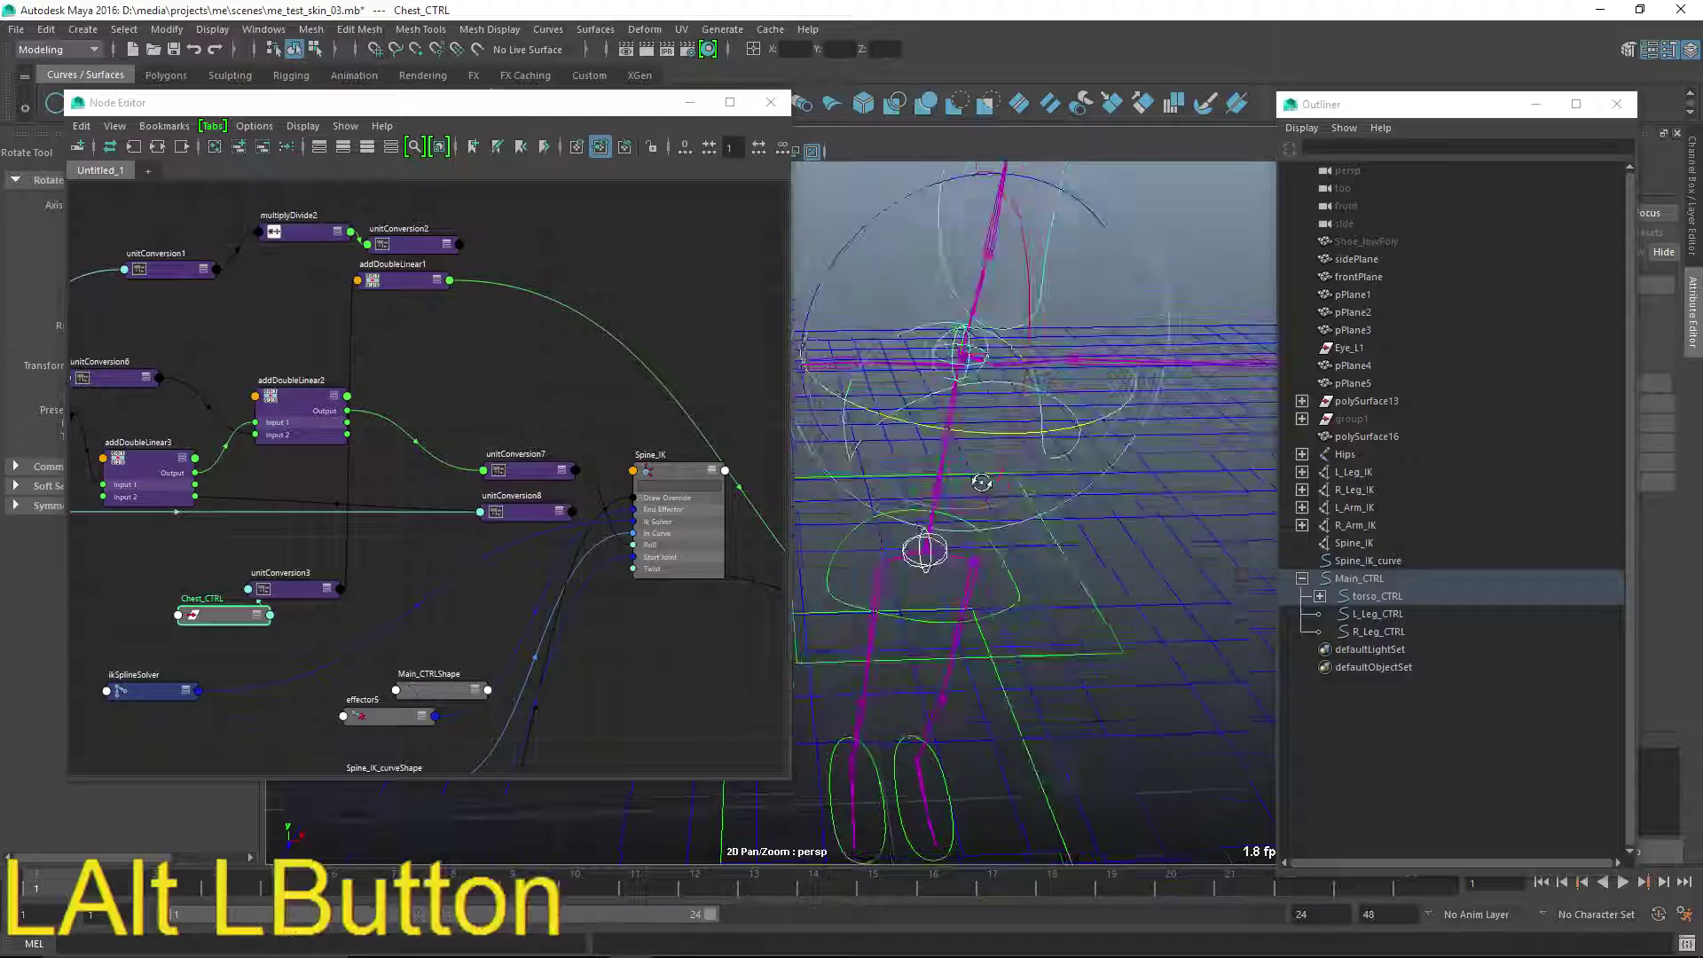
pyautogui.keyDown('alt'); pyautogui.moveTo(981, 479); pyautogui.dragTo(969, 494, button='middle'); pyautogui.keyUp('alt')
pyautogui.keyDown('alt'); pyautogui.moveTo(970, 494); pyautogui.dragTo(1008, 532); pyautogui.keyUp('alt')
pyautogui.keyDown('alt'); pyautogui.moveTo(1008, 533); pyautogui.dragTo(1072, 596, button='middle'); pyautogui.keyUp('alt')
pyautogui.keyDown('alt'); pyautogui.moveTo(1071, 596); pyautogui.dragTo(1001, 507); pyautogui.keyUp('alt')
pyautogui.keyDown('alt'); pyautogui.moveTo(1000, 508); pyautogui.dragTo(942, 451, button='right'); pyautogui.keyUp('alt')
pyautogui.keyDown('alt'); pyautogui.moveTo(942, 450); pyautogui.dragTo(973, 401, button='middle'); pyautogui.keyUp('alt')
pyautogui.click(765, 112)
# - Try turning Chest_CTRL around the vertical axis once more with the full rig in view, undoing the turn
pyautogui.keyDown('alt'); pyautogui.moveTo(851, 426); pyautogui.dragTo(904, 452, button='right'); pyautogui.keyUp('alt')
pyautogui.keyDown('alt'); pyautogui.moveTo(904, 452); pyautogui.dragTo(836, 468); pyautogui.keyUp('alt')
pyautogui.click(836, 467)
pyautogui.keyDown('alt'); pyautogui.moveTo(870, 423); pyautogui.dragTo(858, 502, button='middle'); pyautogui.keyUp('alt')
pyautogui.click(891, 404)
pyautogui.moveTo(864, 483); pyautogui.dragTo(901, 493)
pyautogui.hotkey('ctrl', 'z')
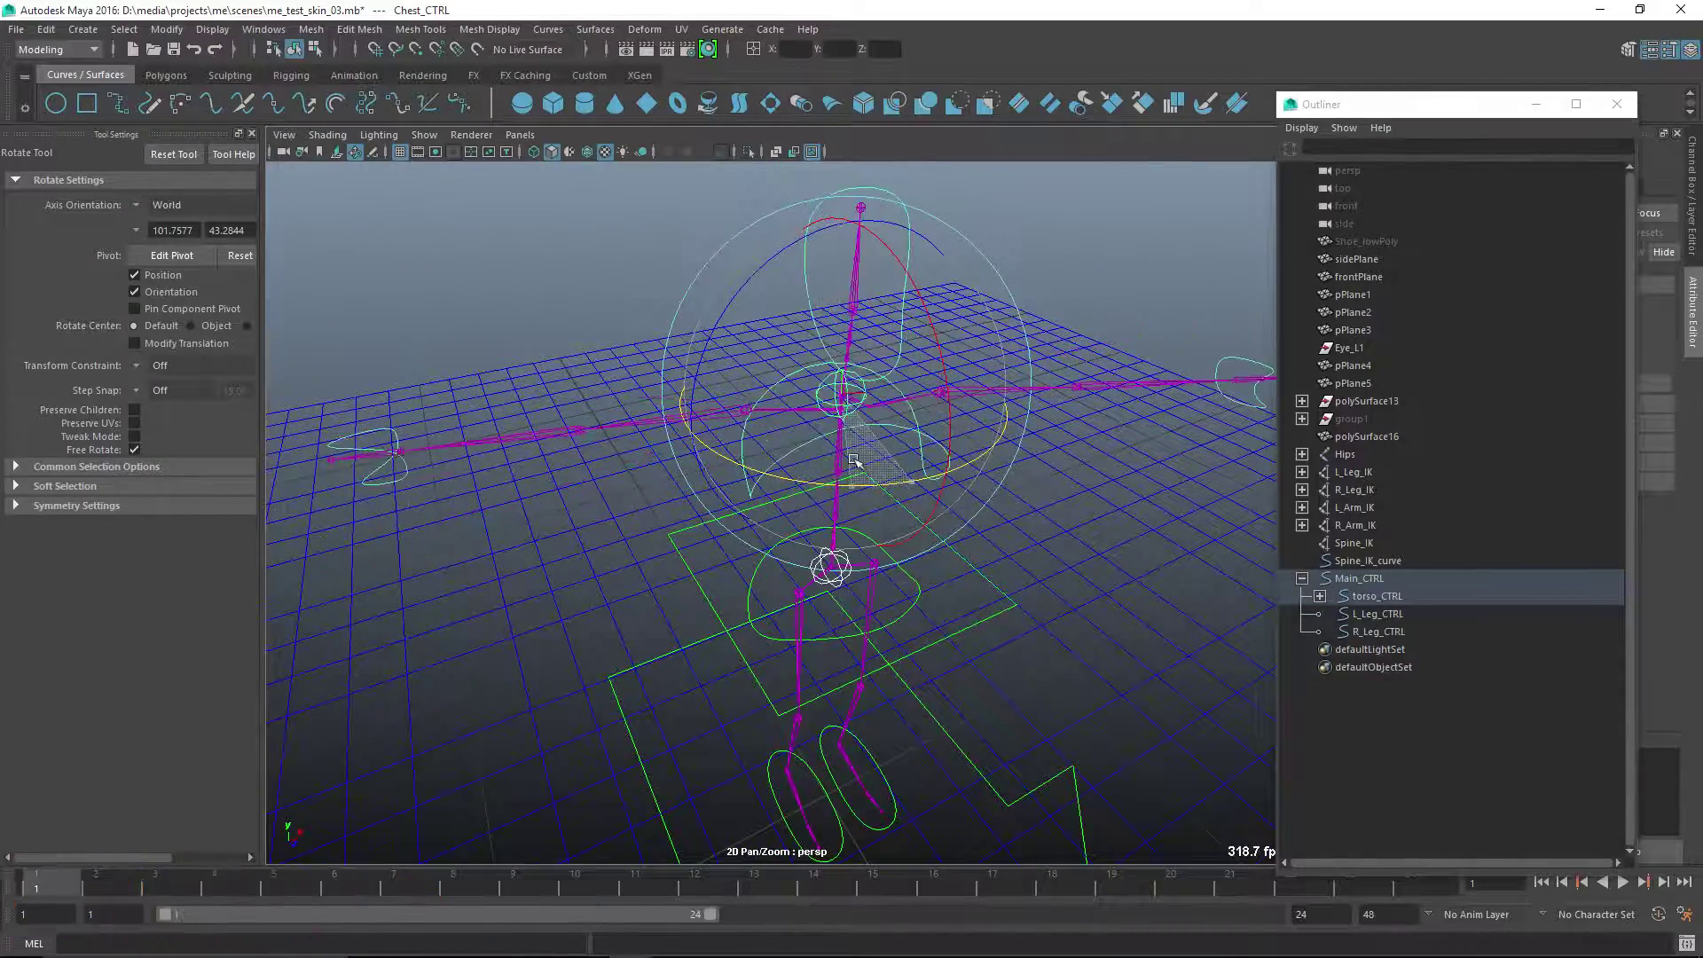
# - Try moving Hip_CTRL to test how the lower spine follows, undoing the move
pyautogui.click(890, 627)
pyautogui.keyDown('alt'); pyautogui.moveTo(890, 627); pyautogui.dragTo(820, 558, button='middle'); pyautogui.keyUp('alt')
pyautogui.keyDown('alt'); pyautogui.moveTo(820, 558); pyautogui.dragTo(829, 572, button='right'); pyautogui.keyUp('alt')
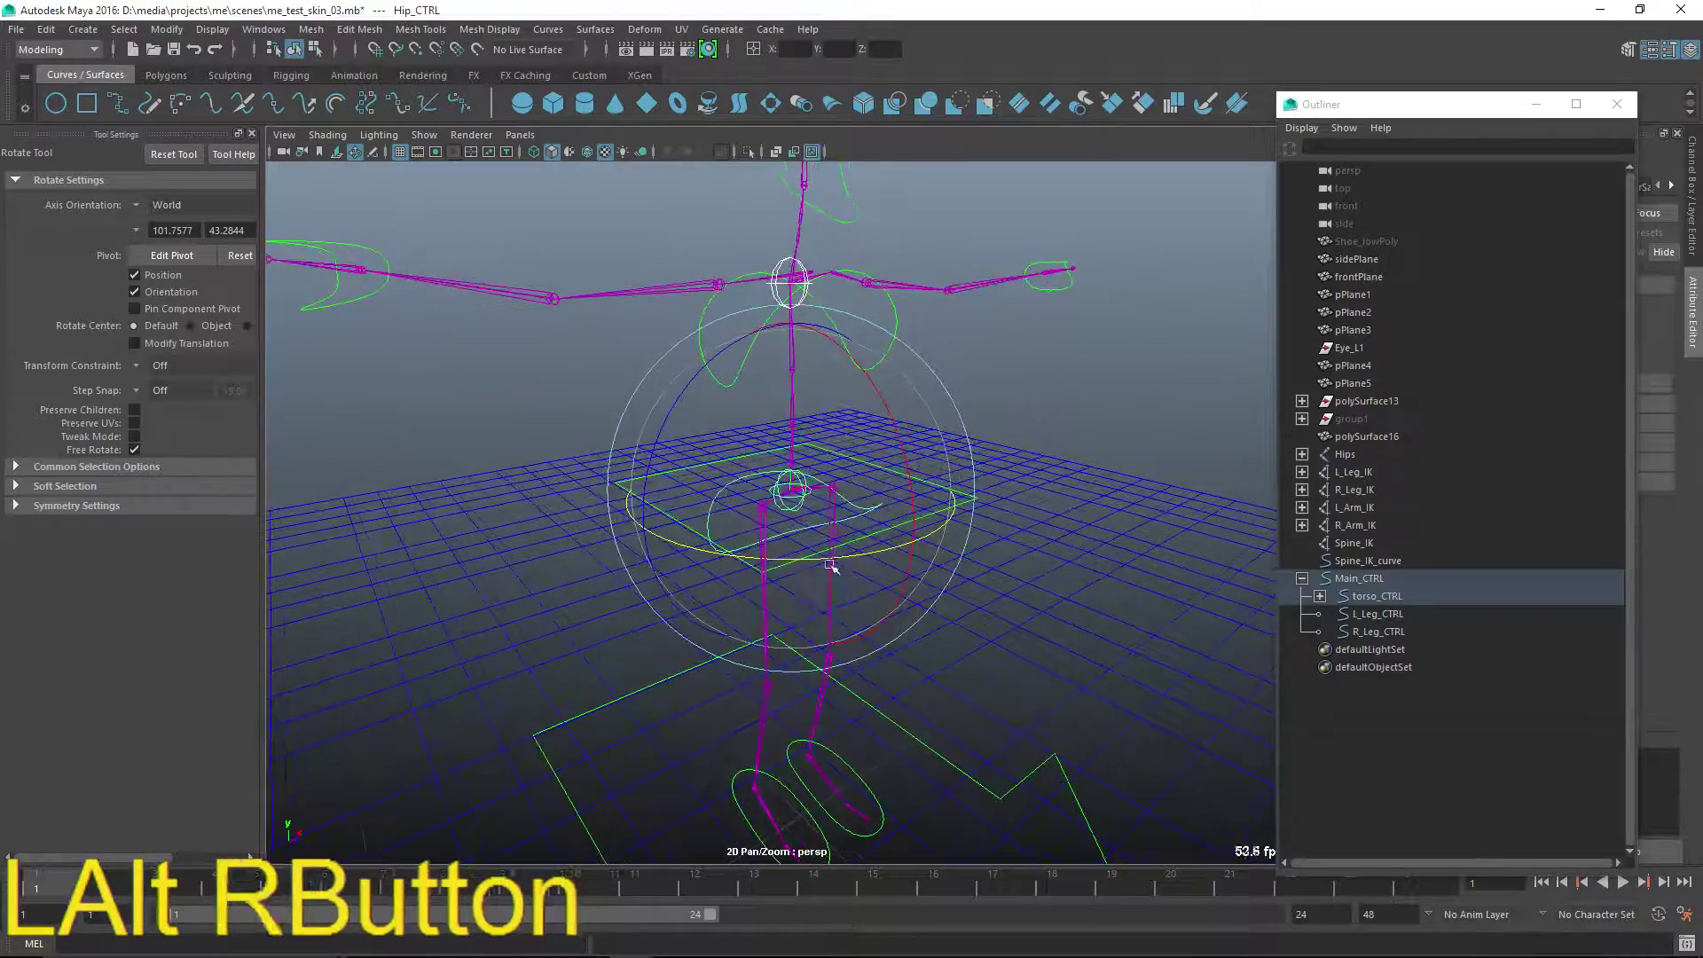
pyautogui.keyDown('alt'); pyautogui.moveTo(829, 572); pyautogui.dragTo(789, 492); pyautogui.keyUp('alt')
pyautogui.press('w')
pyautogui.click(771, 521)
pyautogui.hotkey('ctrl', 'z')
pyautogui.keyDown('alt'); pyautogui.moveTo(879, 593); pyautogui.dragTo(895, 577, button='middle'); pyautogui.keyUp('alt')
pyautogui.keyDown('alt'); pyautogui.moveTo(895, 577); pyautogui.dragTo(920, 620, button='right'); pyautogui.keyUp('alt')
# - Try rotating torso_CTRL to test the spine and upper body, undoing the rotation
pyautogui.click(890, 593)
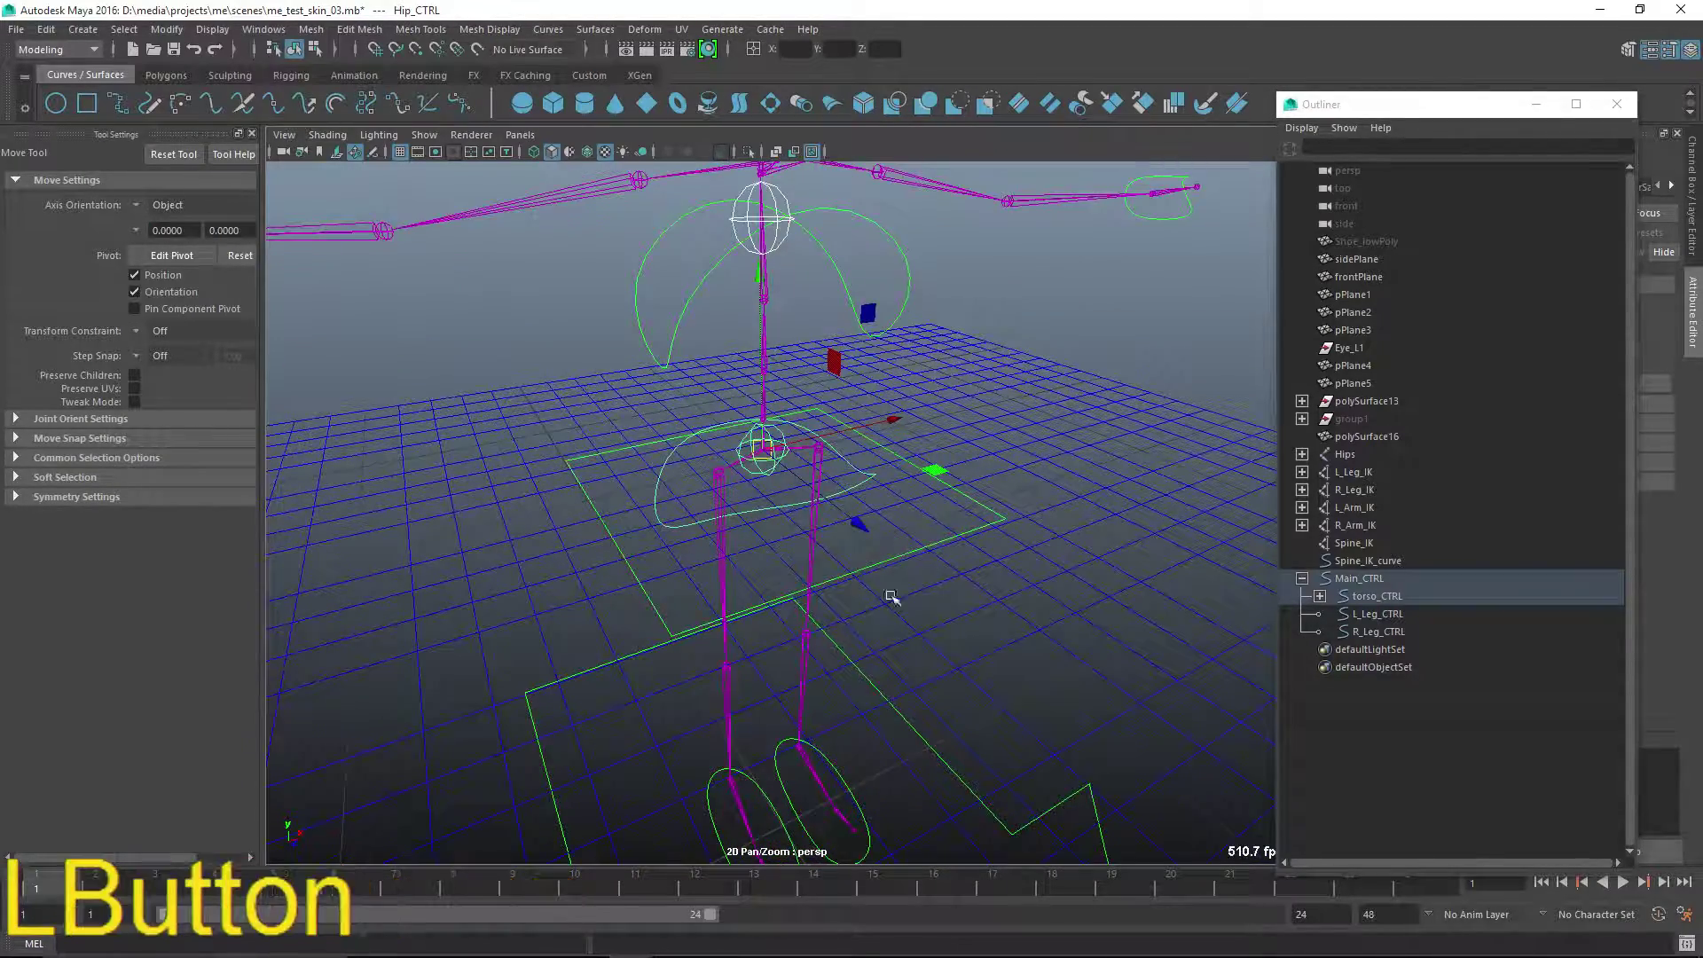
pyautogui.keyDown('alt'); pyautogui.moveTo(890, 593); pyautogui.dragTo(916, 593); pyautogui.keyUp('alt')
pyautogui.keyDown('alt'); pyautogui.moveTo(916, 593); pyautogui.dragTo(871, 612, button='right'); pyautogui.keyUp('alt')
pyautogui.press('e')
pyautogui.keyDown('alt'); pyautogui.moveTo(872, 614); pyautogui.dragTo(829, 547); pyautogui.keyUp('alt')
pyautogui.hotkey('ctrl', 'z')
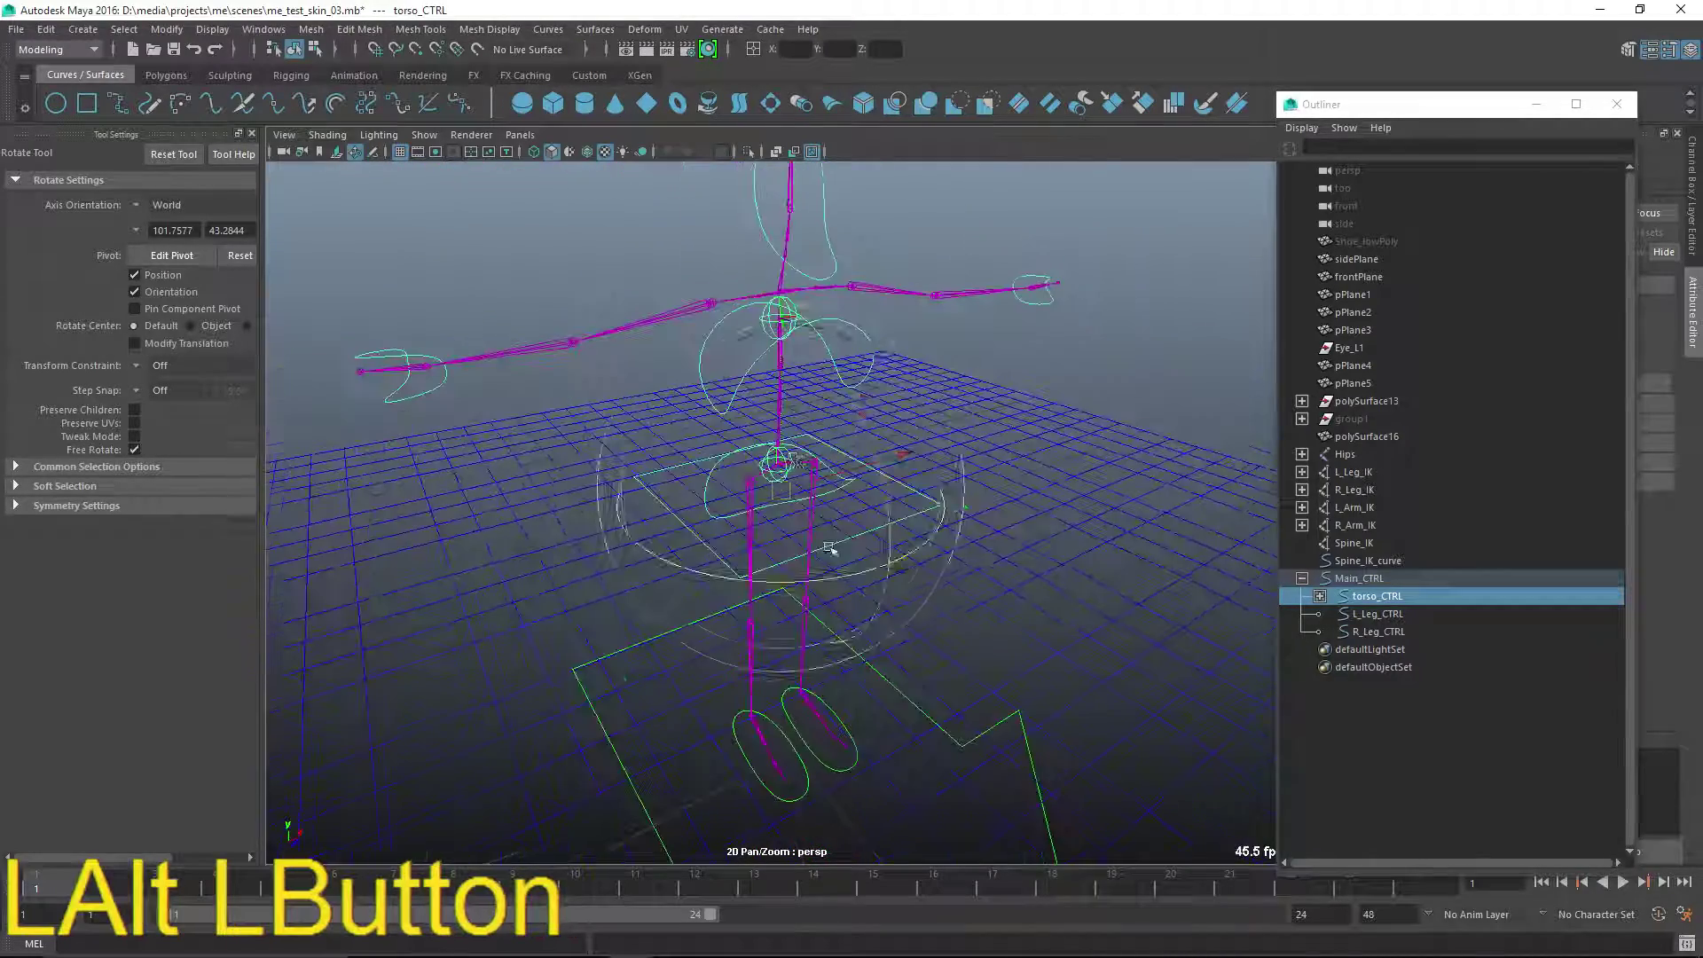
# - Try moving torso_CTRL and shifting its pivot with point snapping, undoing both changes
pyautogui.press('w')
pyautogui.moveTo(785, 484); pyautogui.dragTo(803, 461)
pyautogui.hotkey('ctrl', 'z')
pyautogui.keyDown('alt'); pyautogui.moveTo(788, 552); pyautogui.dragTo(910, 574); pyautogui.keyUp('alt')
pyautogui.press('d')
pyautogui.press('v')
pyautogui.moveTo(813, 468); pyautogui.dragTo(825, 528)
pyautogui.hotkey('ctrl', 'z')
# - Try rotating Main_CTRL to test the whole rig, undoing the rotation and clearing the selection
pyautogui.keyDown('alt'); pyautogui.moveTo(1028, 710); pyautogui.dragTo(913, 707, button='right'); pyautogui.keyUp('alt')
pyautogui.click(913, 707)
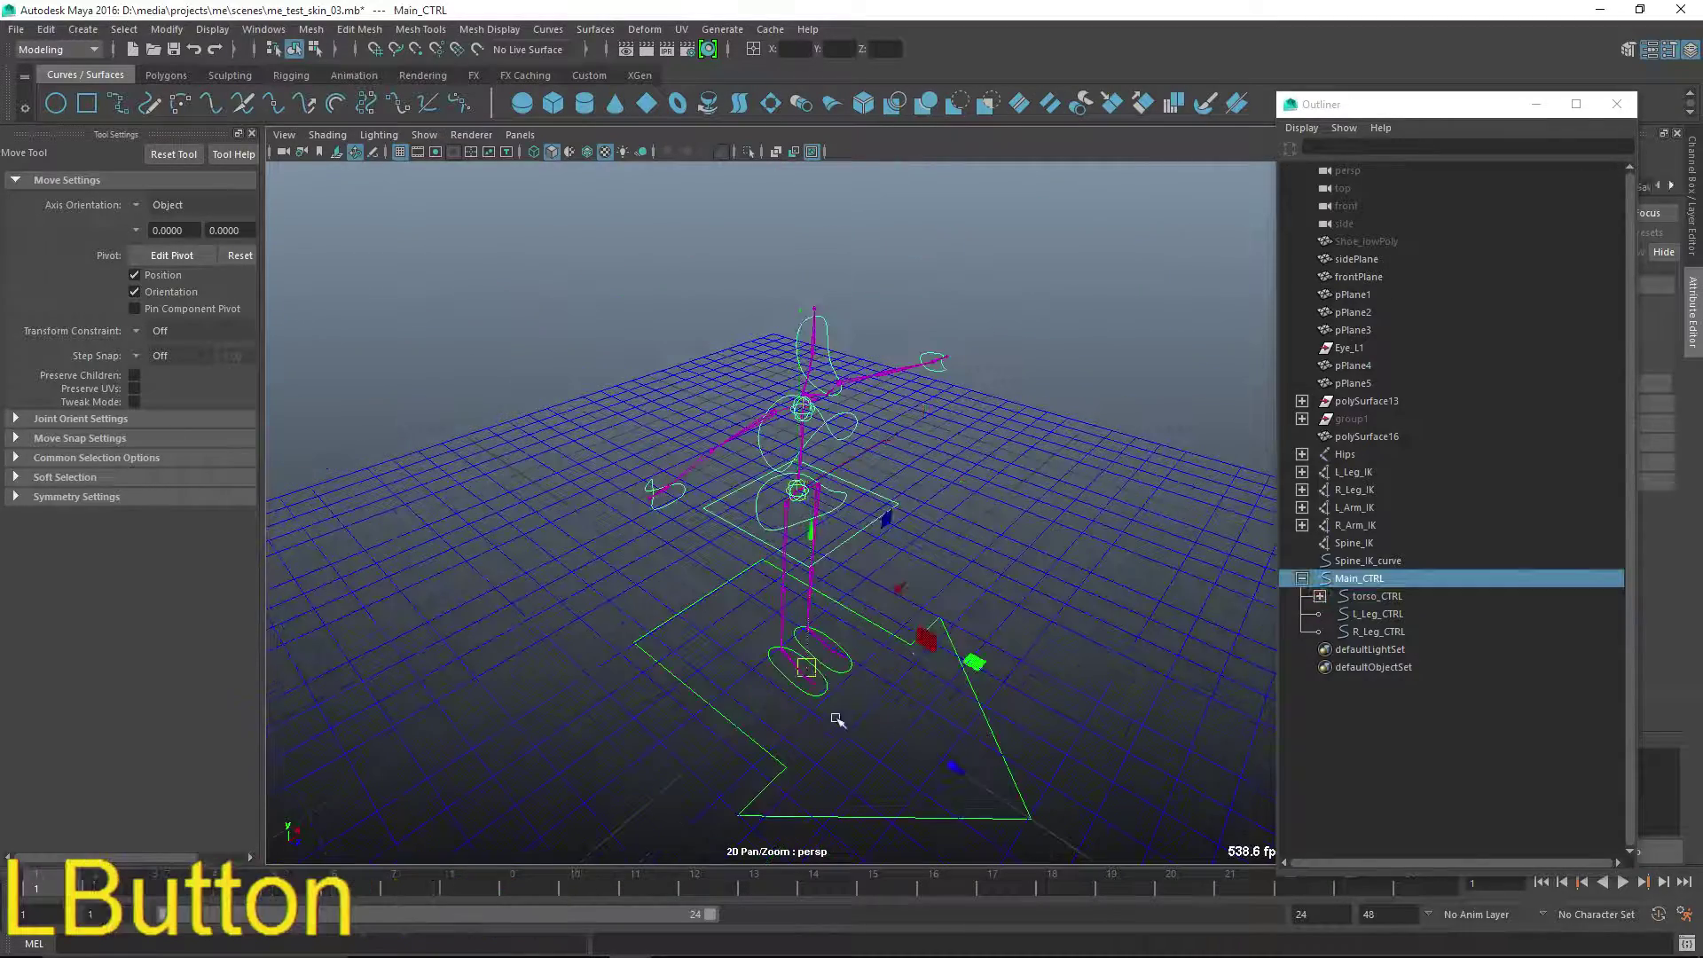
pyautogui.press('e')
pyautogui.moveTo(908, 798); pyautogui.dragTo(810, 696)
pyautogui.hotkey('ctrl', 'z')
pyautogui.keyDown('alt'); pyautogui.moveTo(810, 696); pyautogui.dragTo(852, 728, button='middle'); pyautogui.keyUp('alt')
pyautogui.keyDown('alt'); pyautogui.moveTo(852, 727); pyautogui.dragTo(897, 722); pyautogui.keyUp('alt')
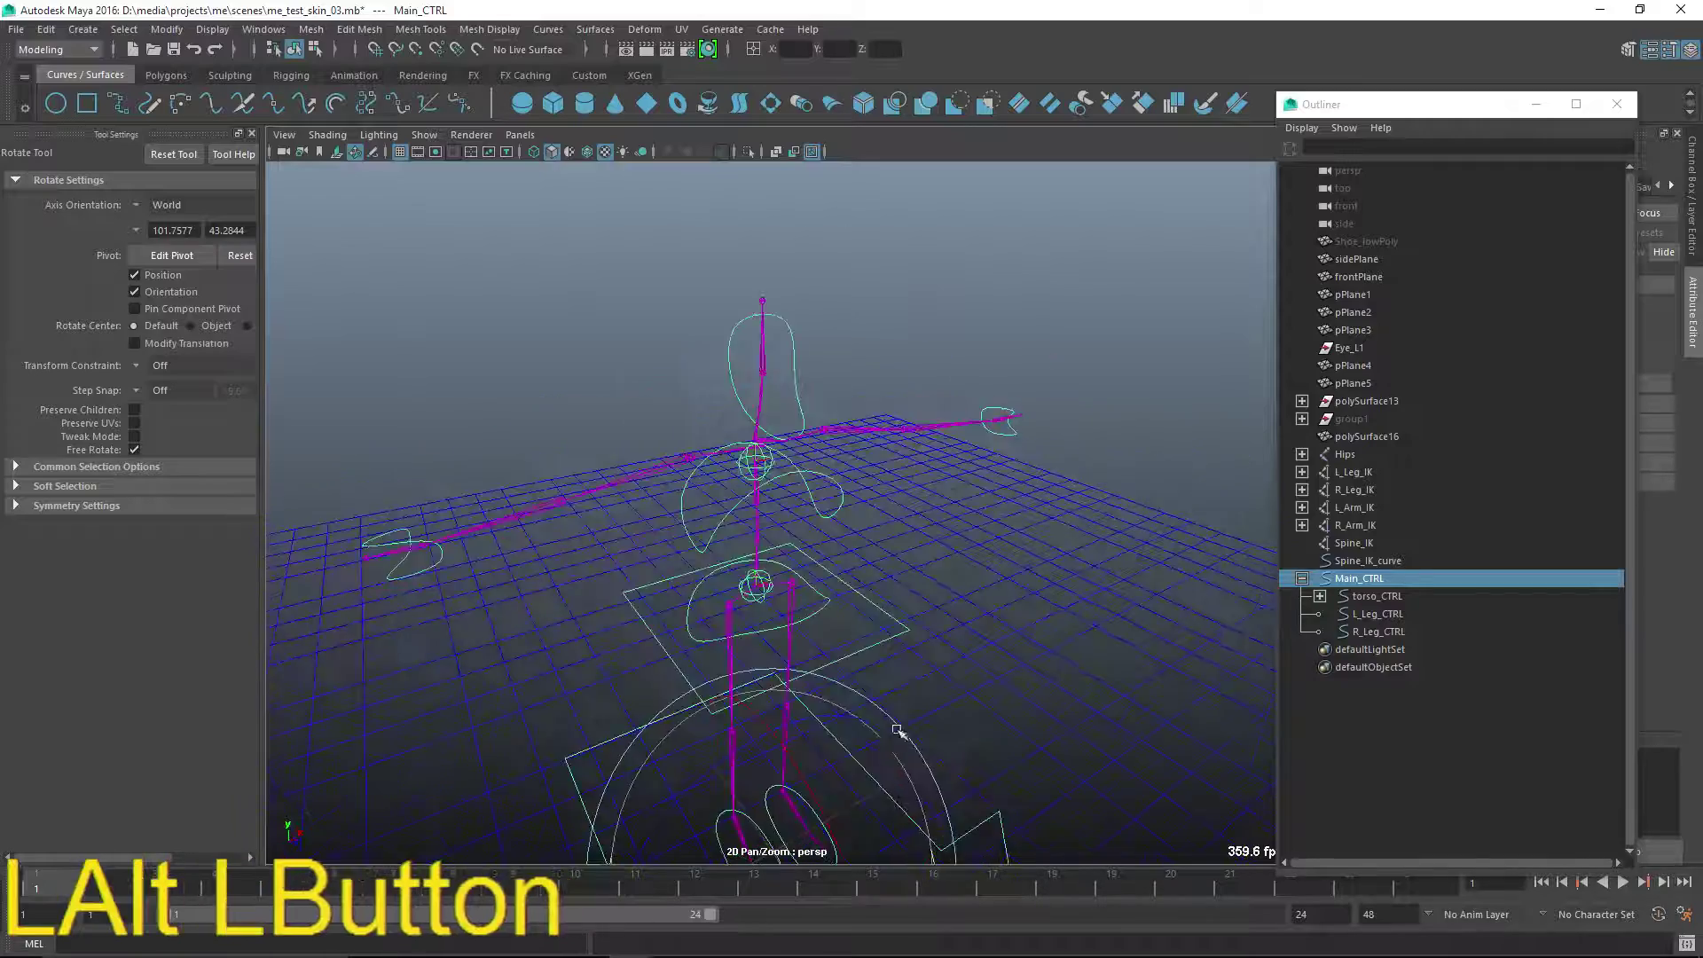
pyautogui.keyDown('alt'); pyautogui.moveTo(897, 722); pyautogui.dragTo(956, 581, button='right'); pyautogui.keyUp('alt')
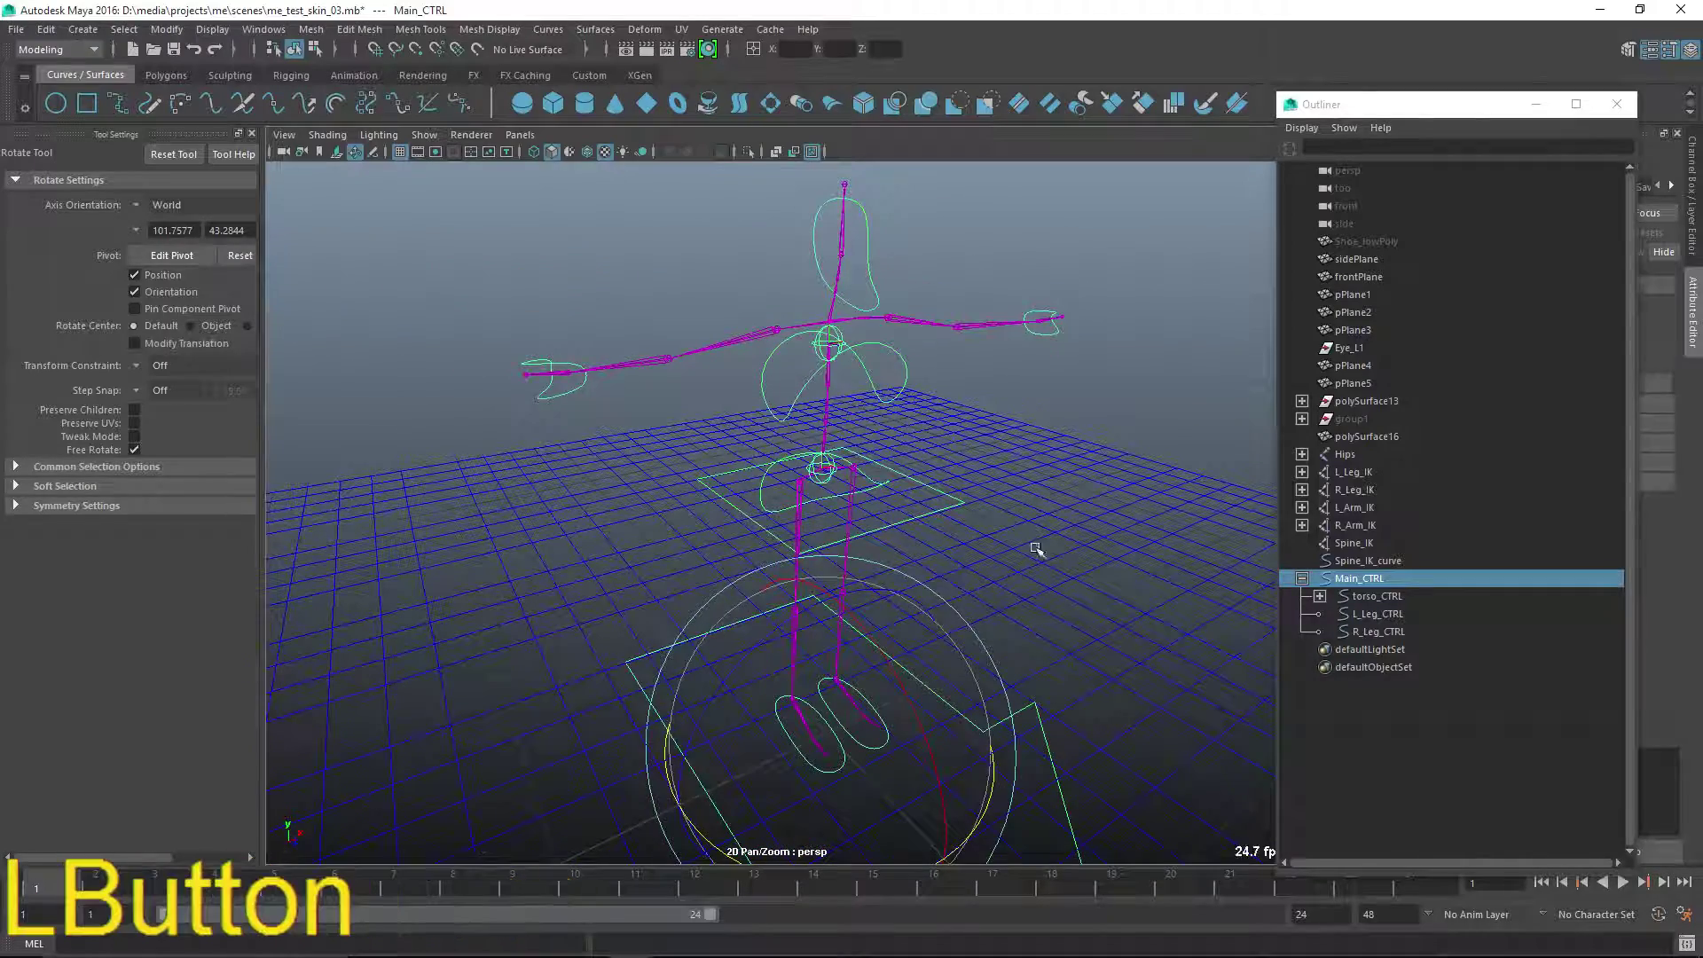
pyautogui.click(1035, 555)
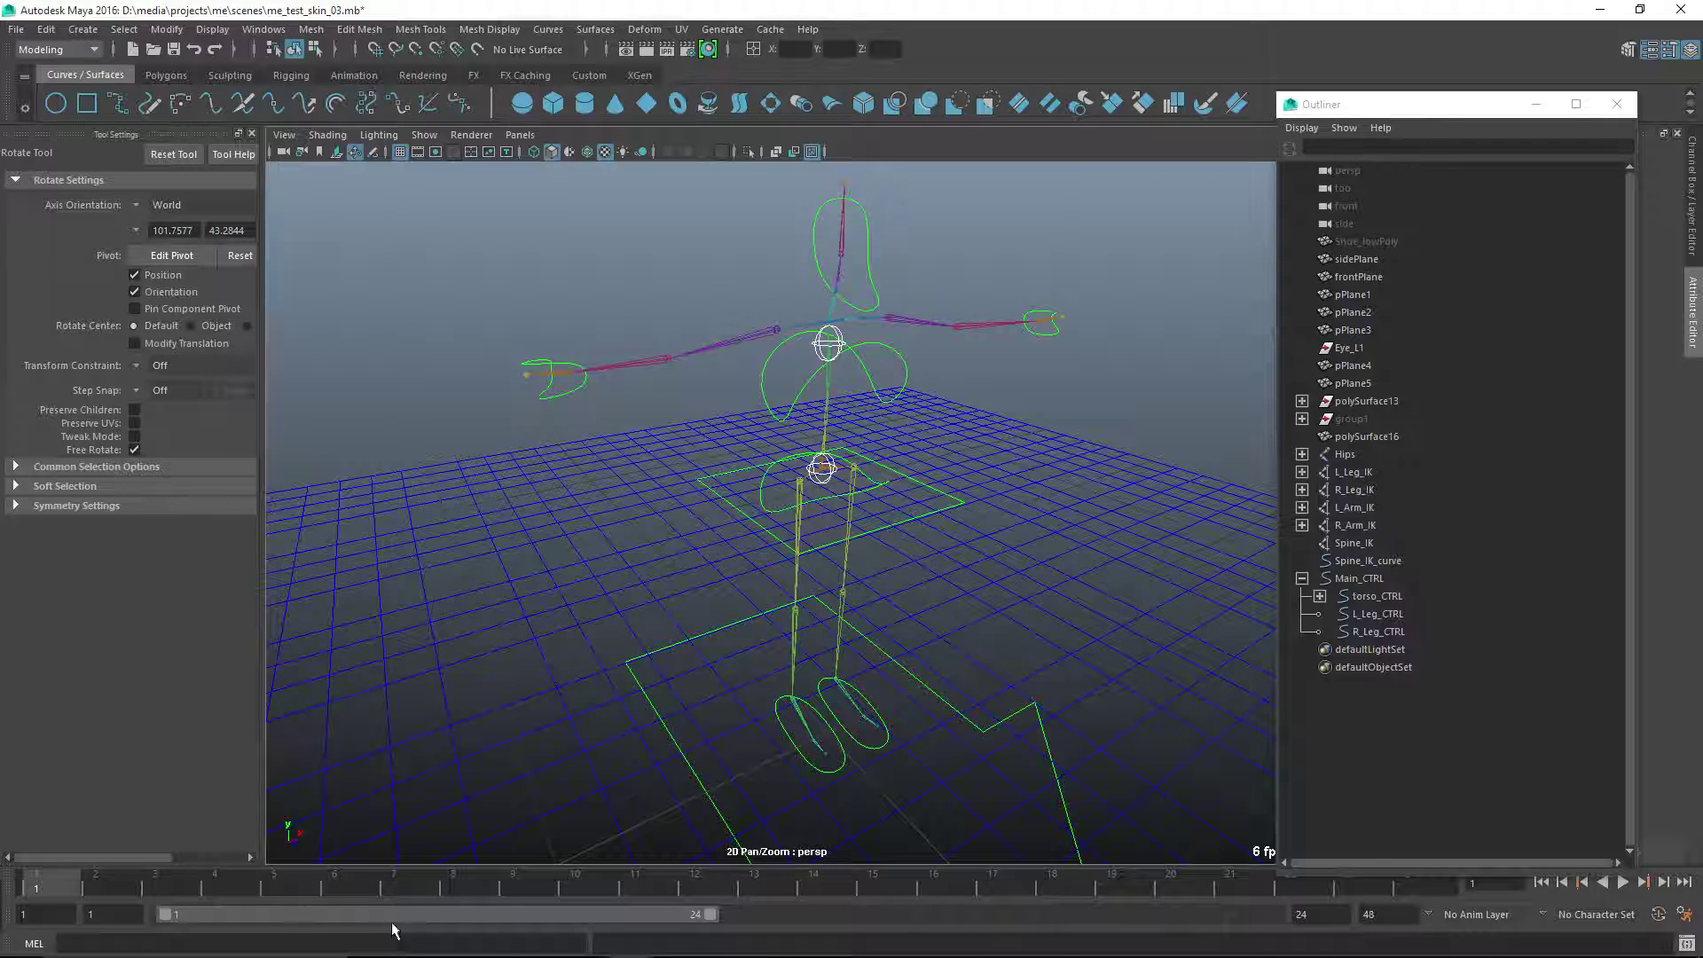
pyautogui.moveTo(379, 953)
pyautogui.click(675, 939)
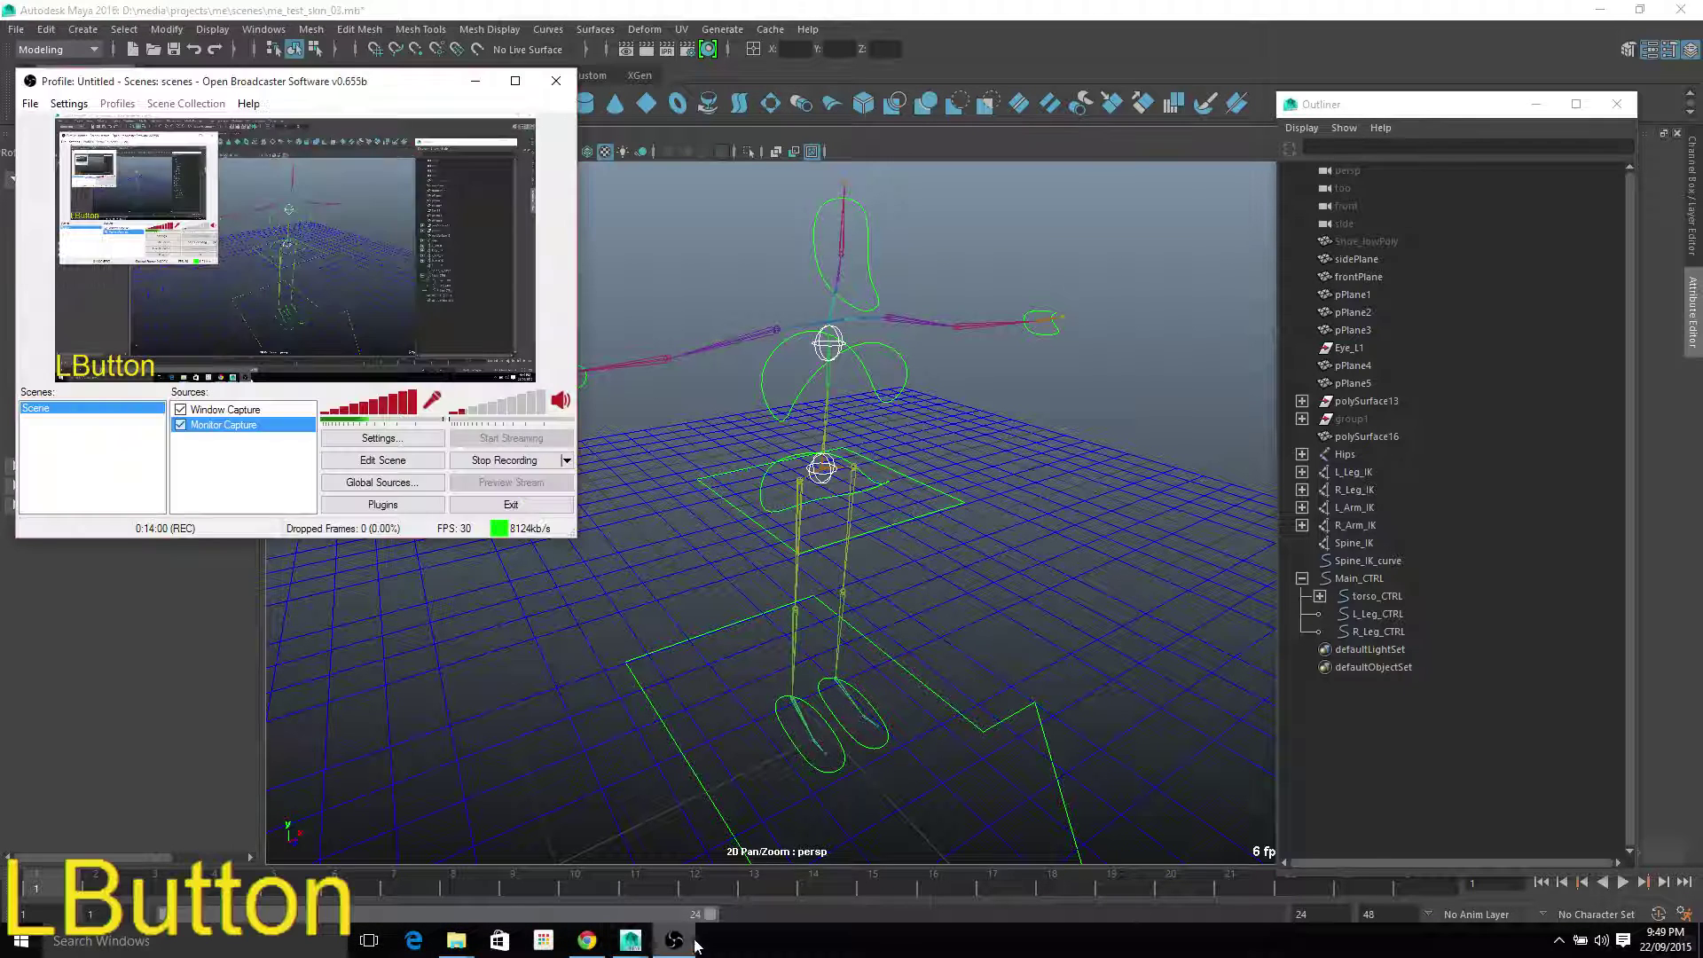